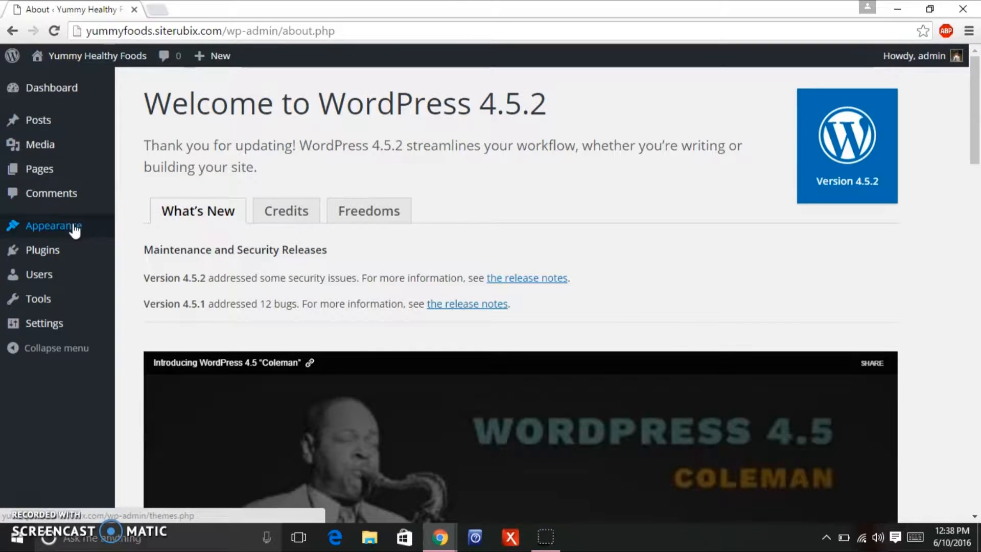
# Open the Upload Theme form via Appearance > Themes > Add New.
pyautogui.moveTo(78, 235)
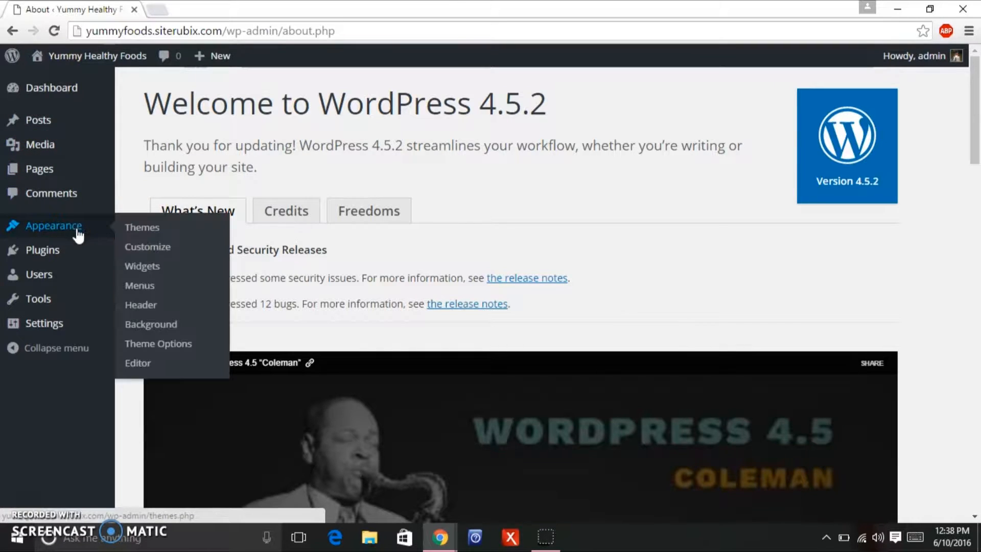
pyautogui.click(149, 231)
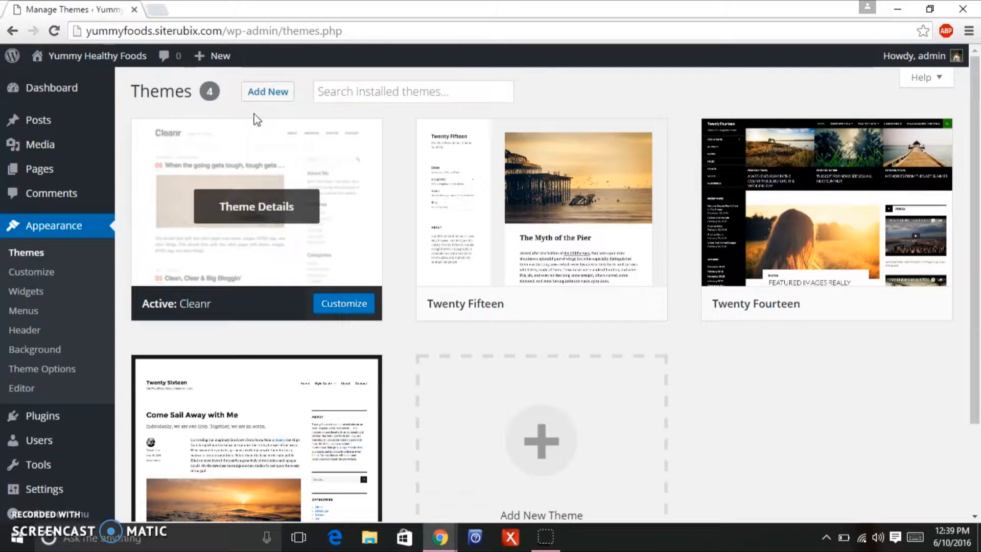
pyautogui.click(279, 95)
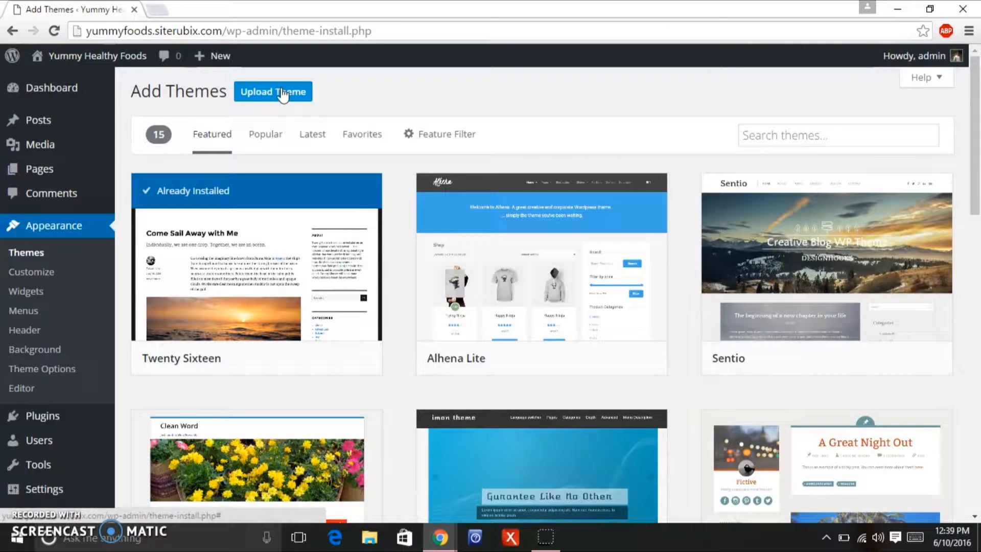
pyautogui.click(282, 94)
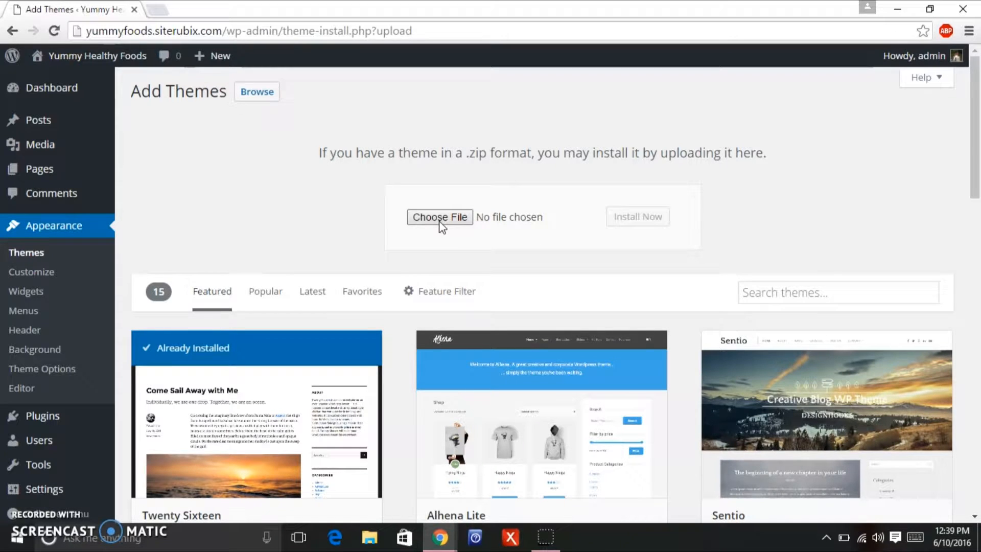
# Upload genesis.2.2.7.zip from Desktop > Daily Dish Pro Theme and install it.
pyautogui.click(440, 217)
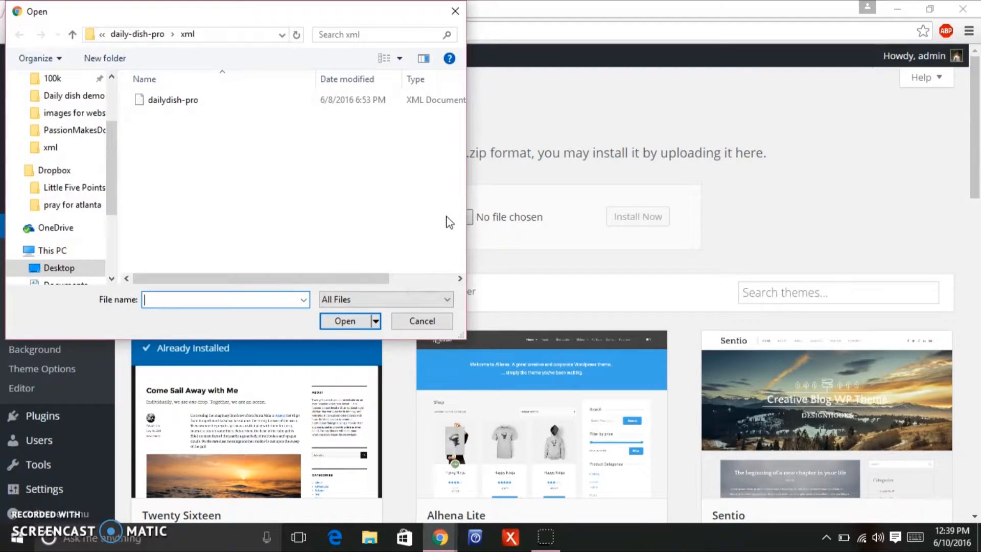
pyautogui.click(78, 100)
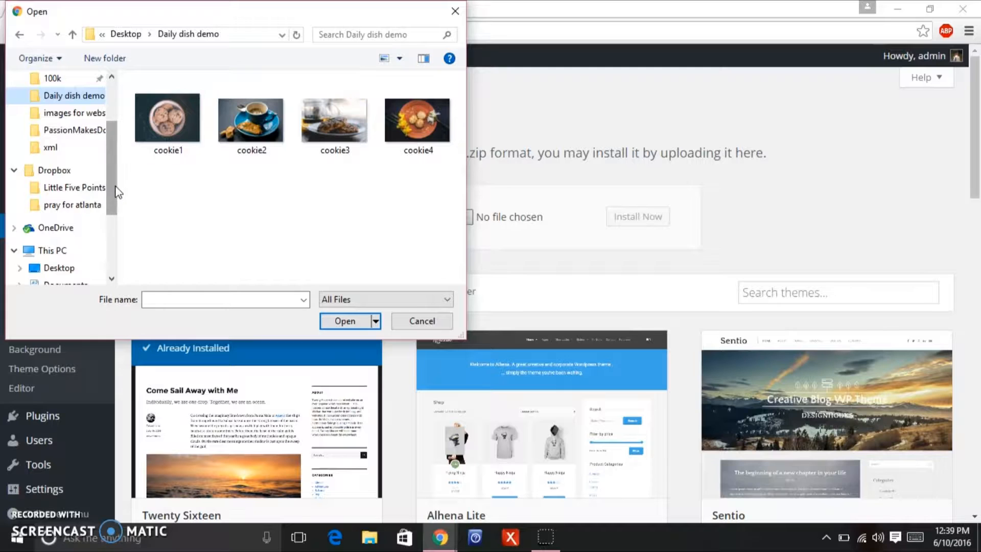
pyautogui.scroll(2, 116, 189)
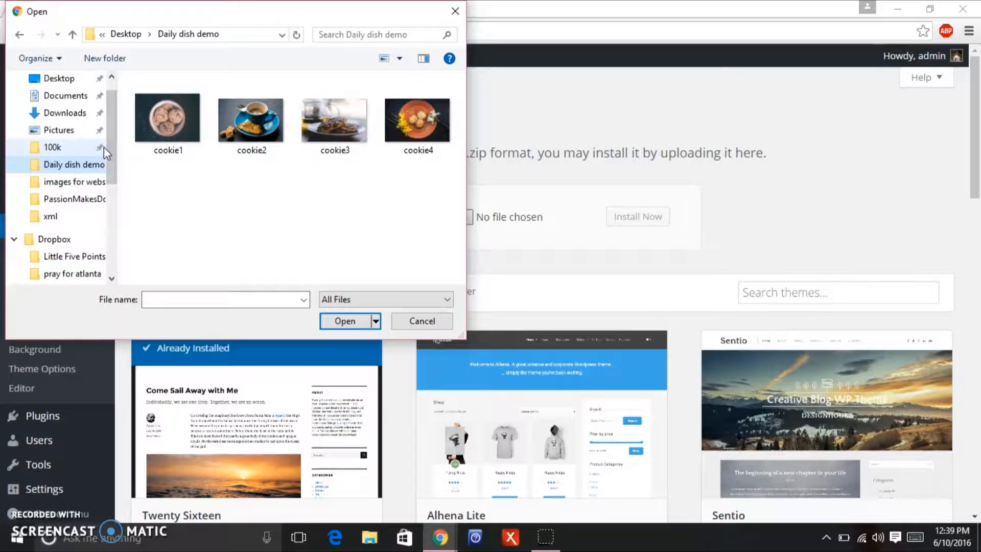
pyautogui.scroll(1, 112, 146)
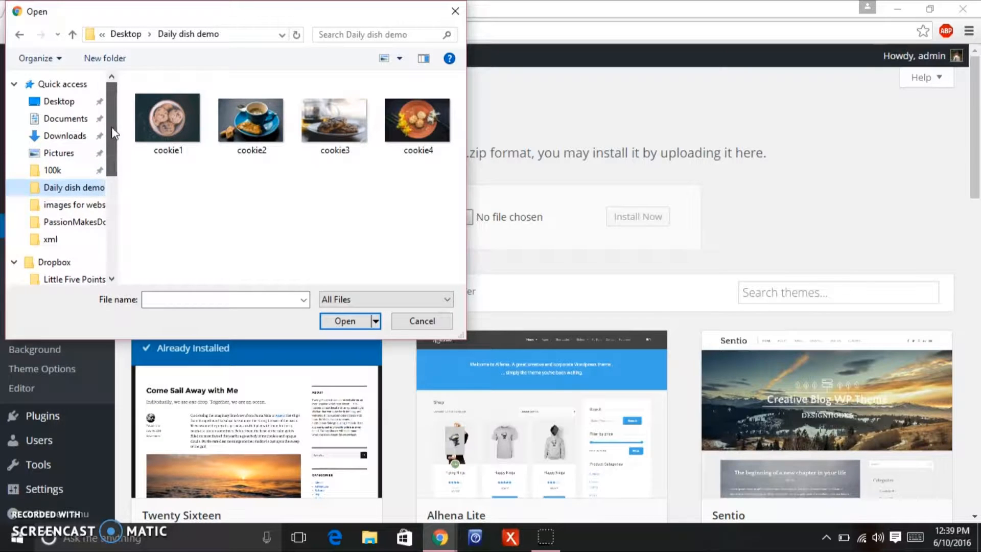
pyautogui.click(75, 104)
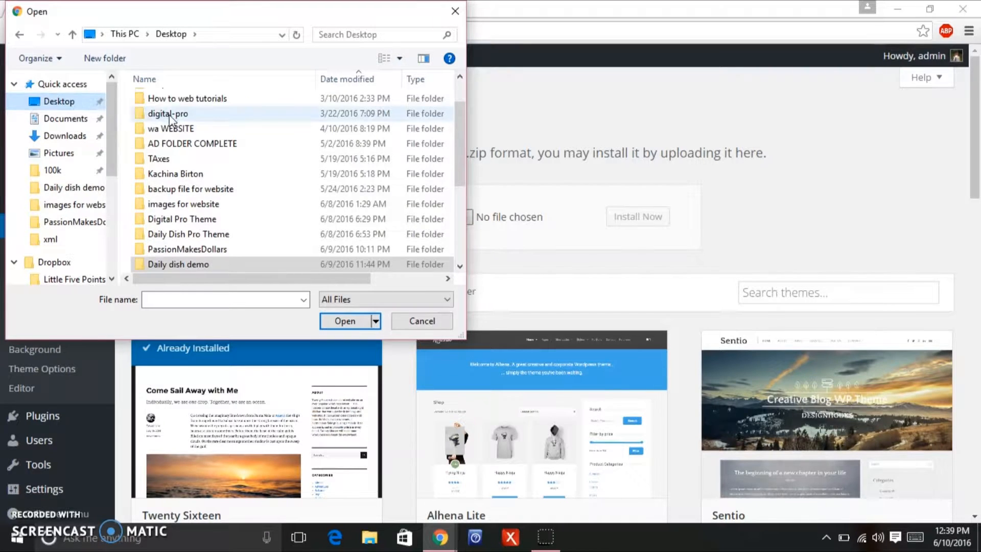
pyautogui.doubleClick(229, 223)
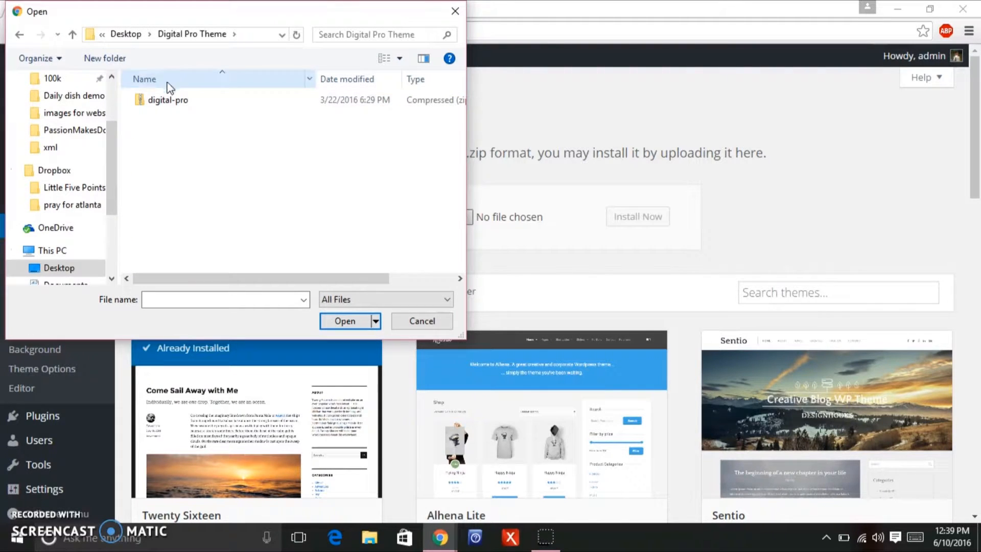
pyautogui.click(18, 36)
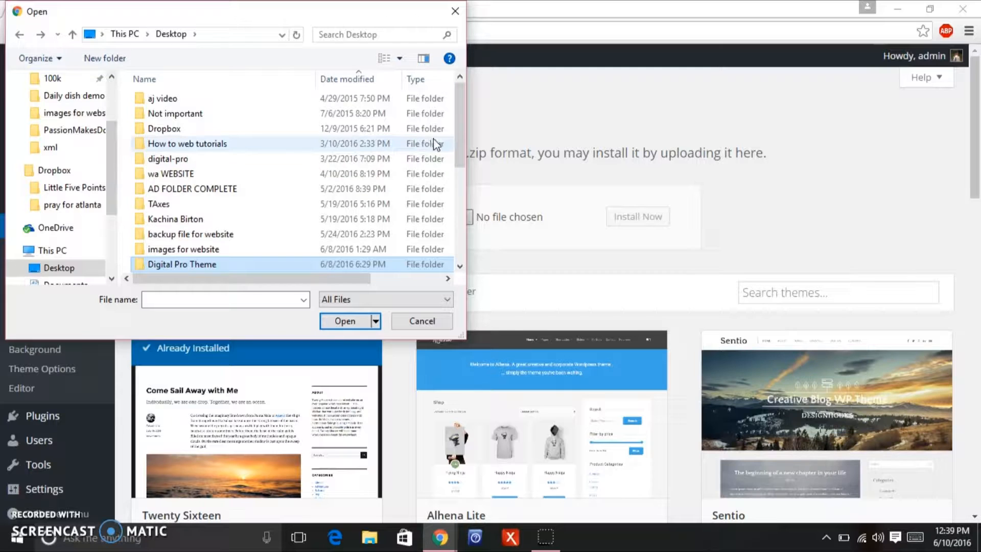
pyautogui.moveTo(461, 127); pyautogui.dragTo(454, 167)
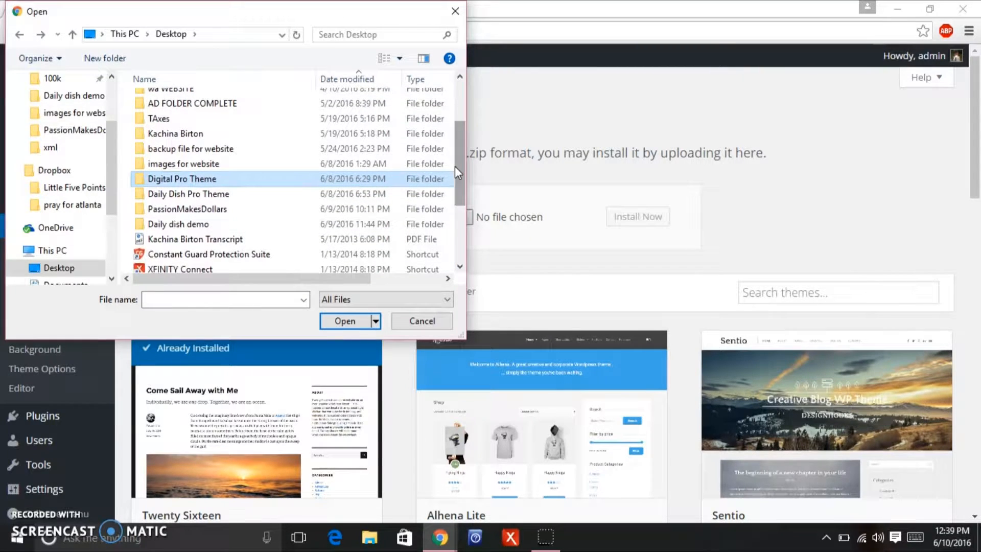
pyautogui.doubleClick(317, 195)
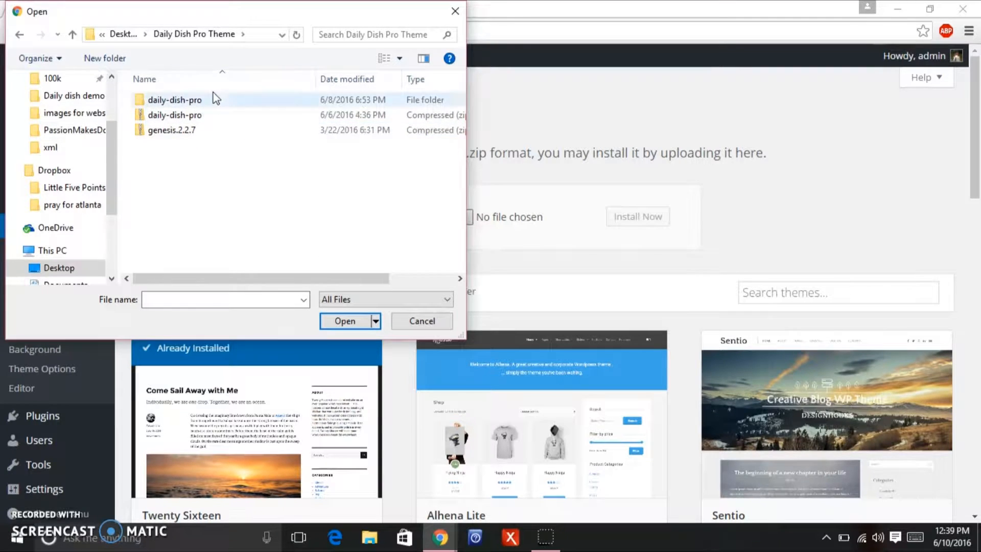
pyautogui.click(198, 132)
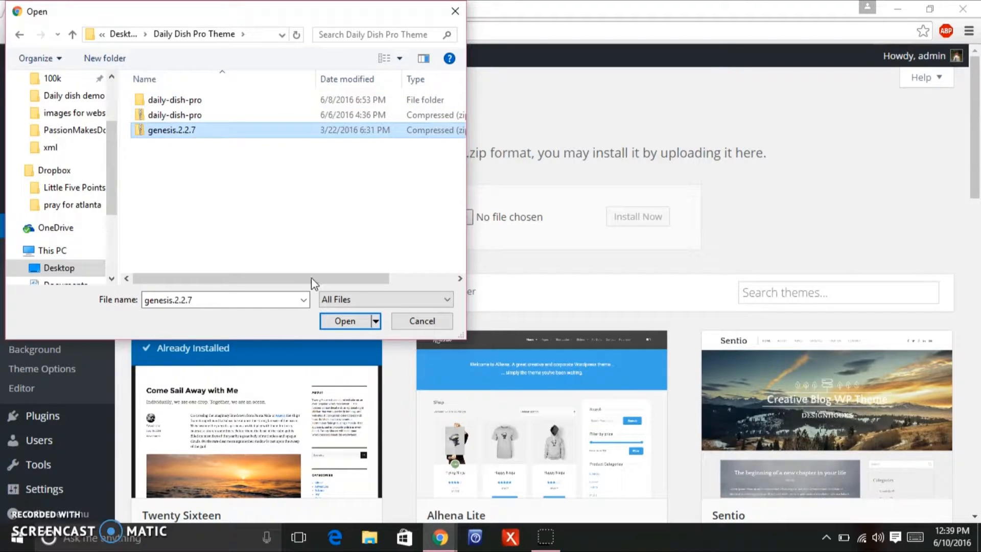
pyautogui.click(339, 322)
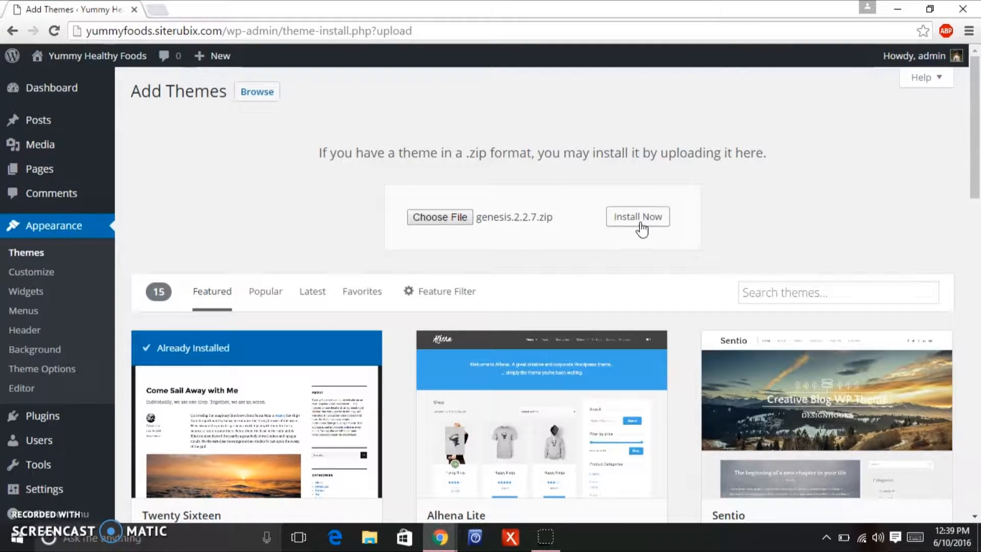
pyautogui.click(649, 222)
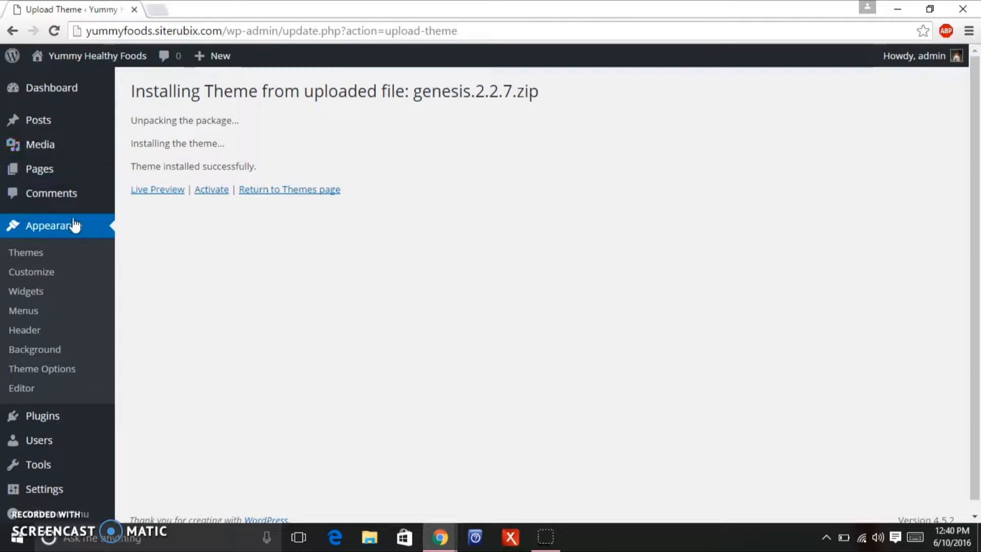
# Return to the Themes list, now showing Genesis among five themes.
pyautogui.click(75, 230)
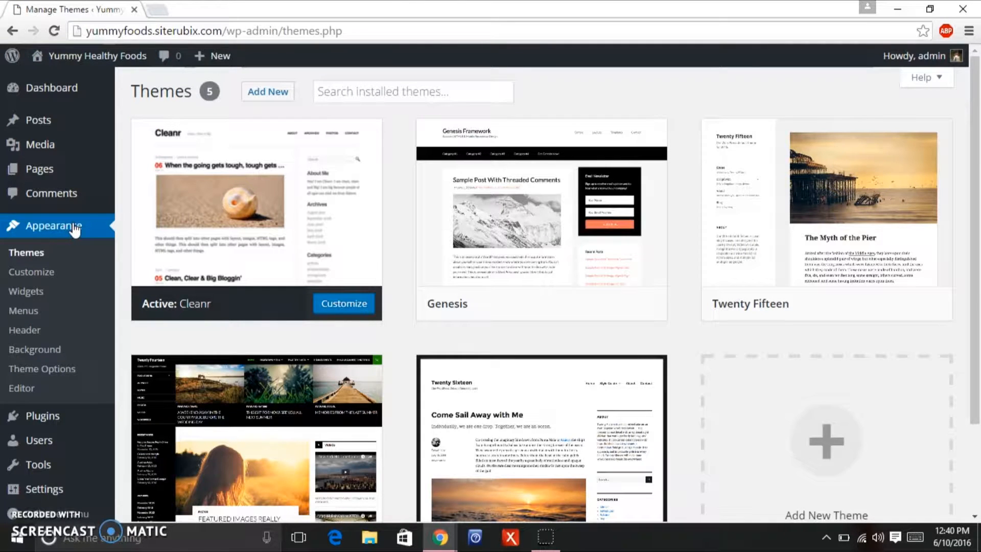
pyautogui.moveTo(448, 202)
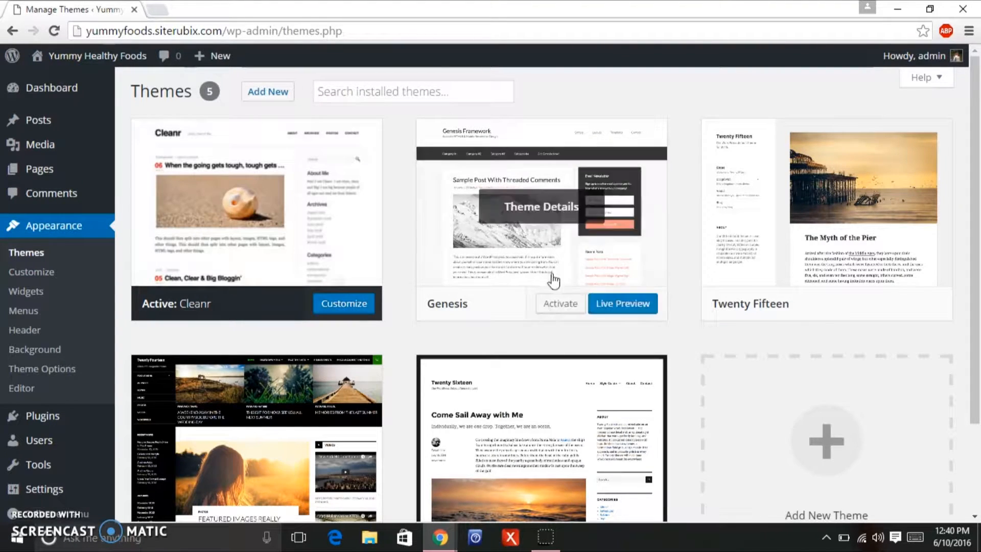
# Upload and install daily-dish-pro.zip as a new theme.
pyautogui.click(274, 98)
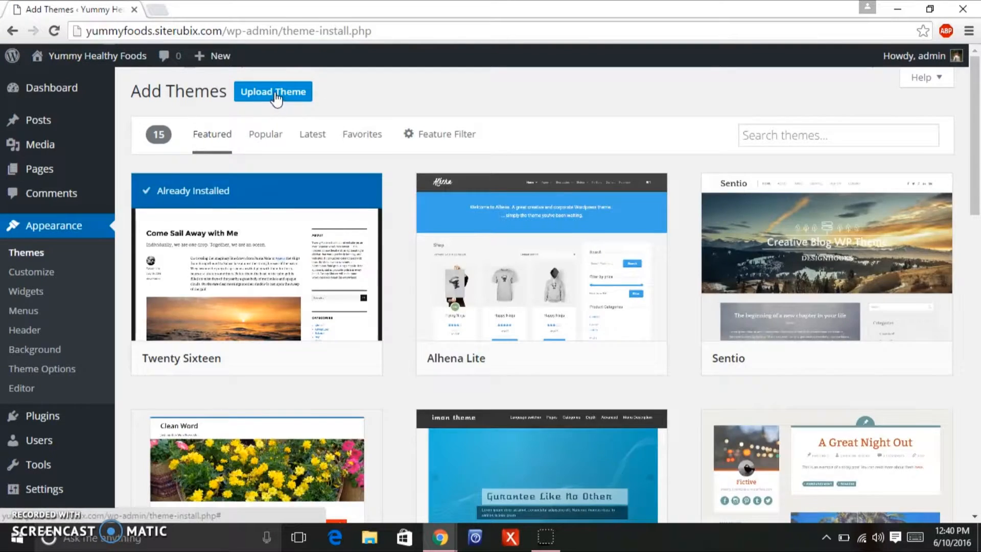
pyautogui.click(276, 99)
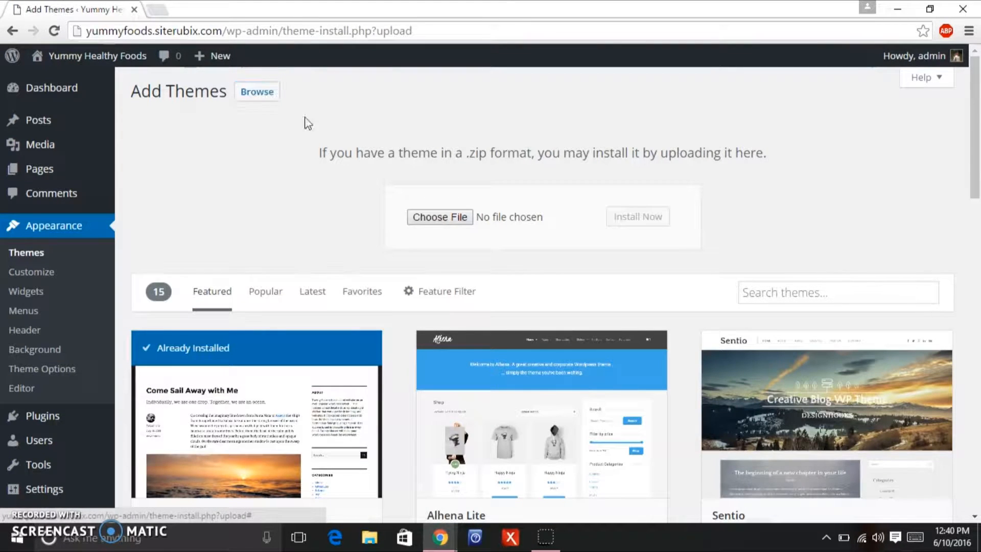
pyautogui.click(421, 216)
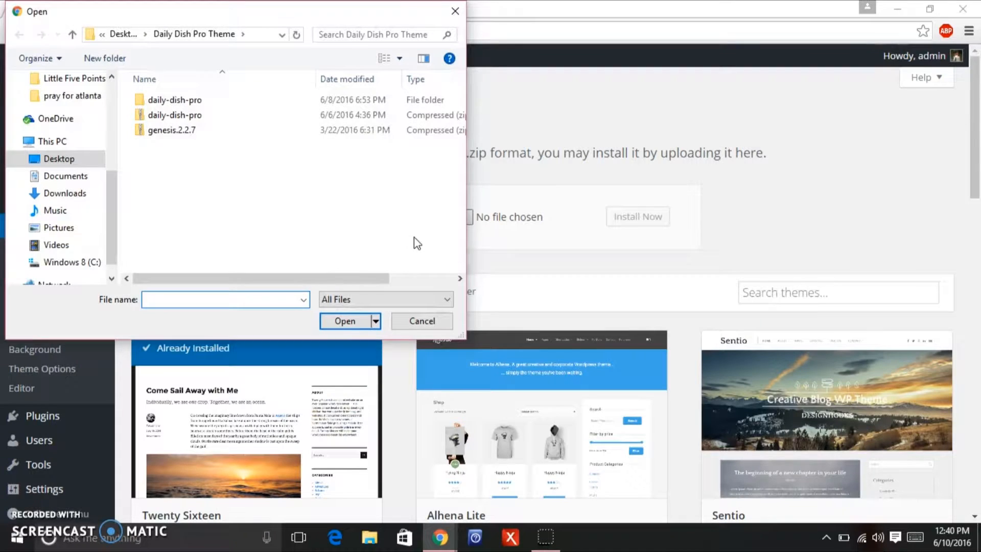
pyautogui.click(213, 115)
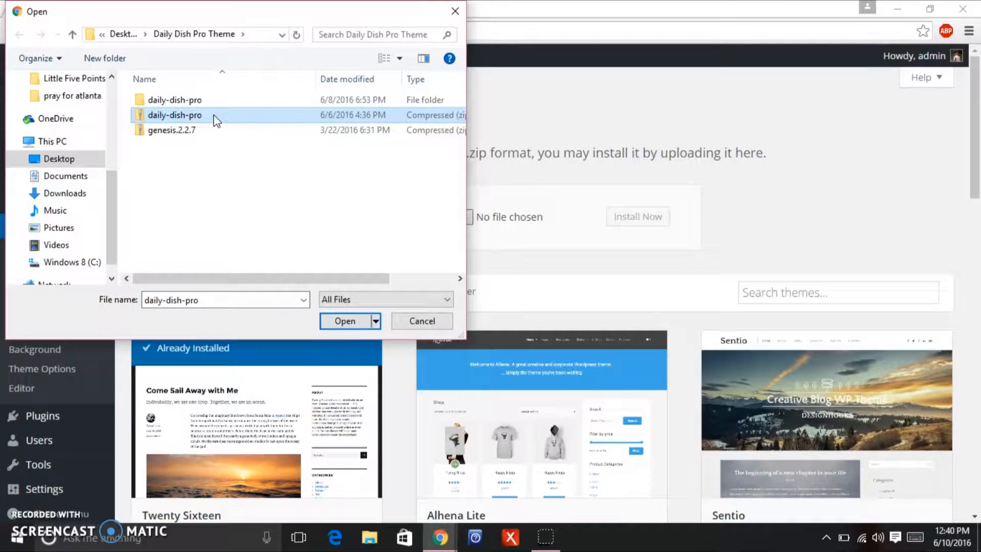
pyautogui.click(345, 321)
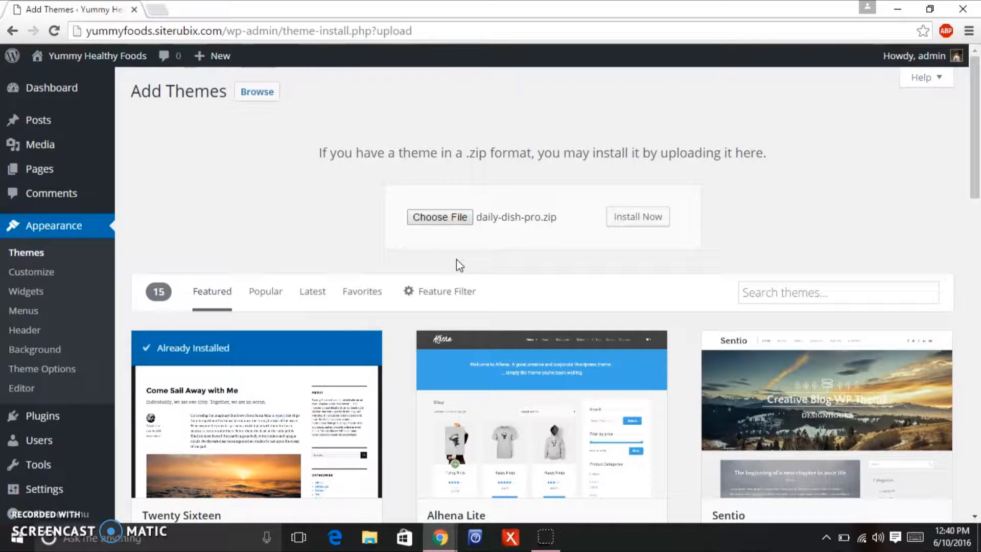
pyautogui.click(634, 224)
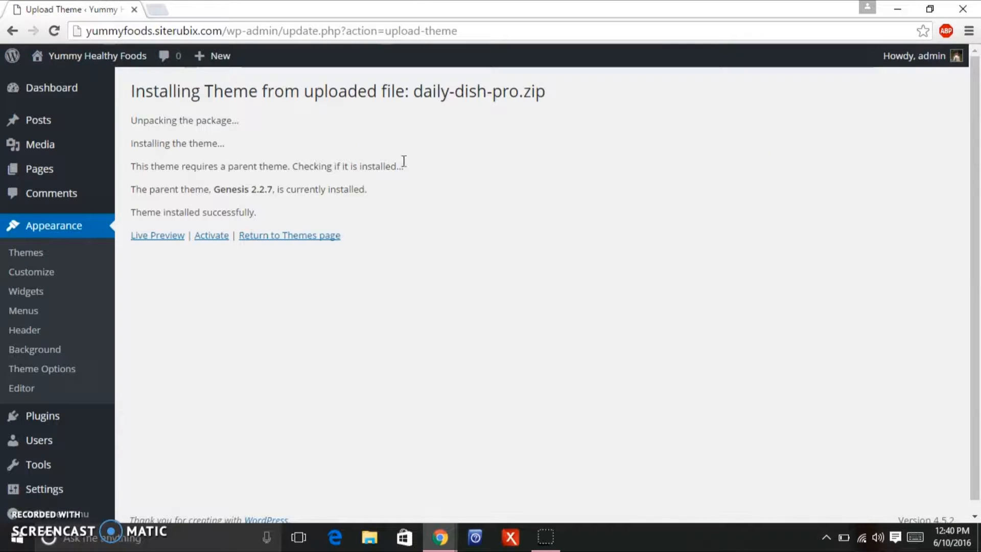
# Activate Daily Dish Pro and view the site's front page.
pyautogui.click(213, 237)
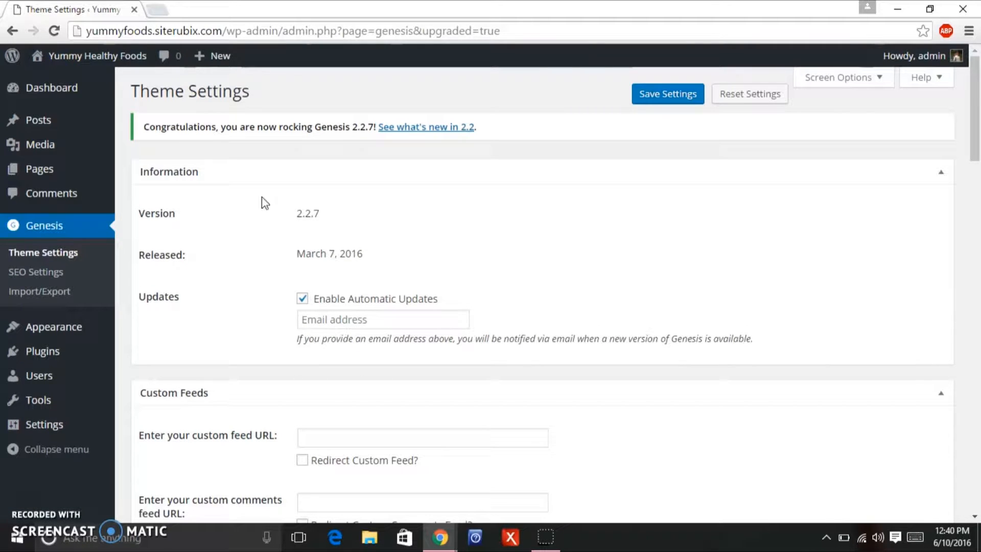
pyautogui.moveTo(115, 59)
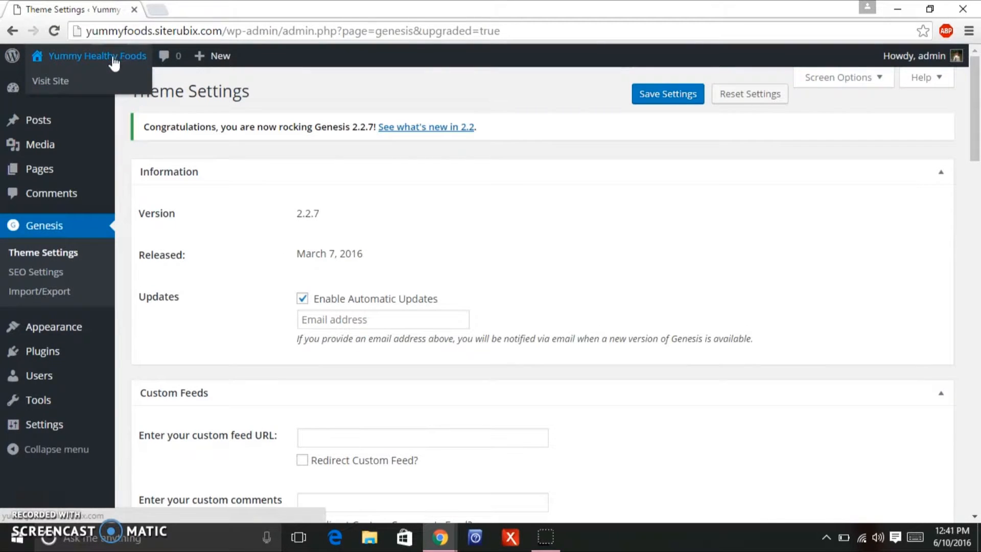
pyautogui.click(111, 56)
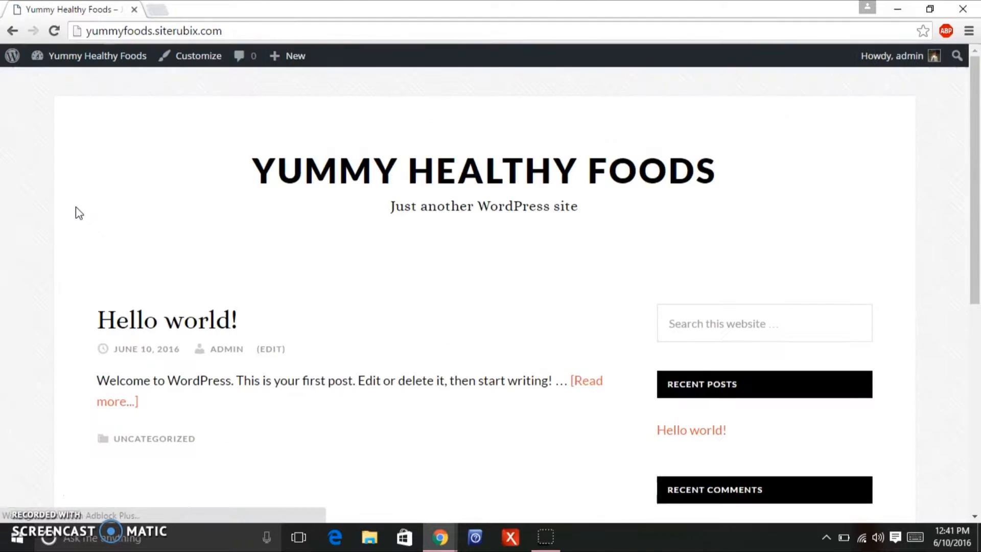
# Scroll the demo's Crunchy Thai Kale Salad post and Featured Dinners, then return to Yummy Healthy Foods.
pyautogui.moveTo(974, 217)
pyautogui.mouseDown()
pyautogui.moveTo(921, 438)
pyautogui.moveTo(979, 202)
pyautogui.mouseUp()
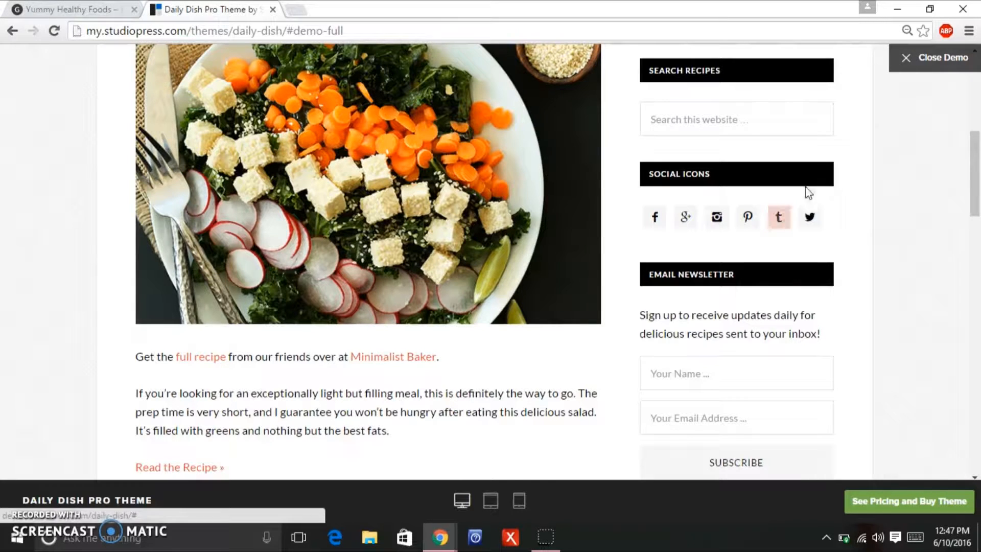
pyautogui.moveTo(975, 189); pyautogui.dragTo(978, 110)
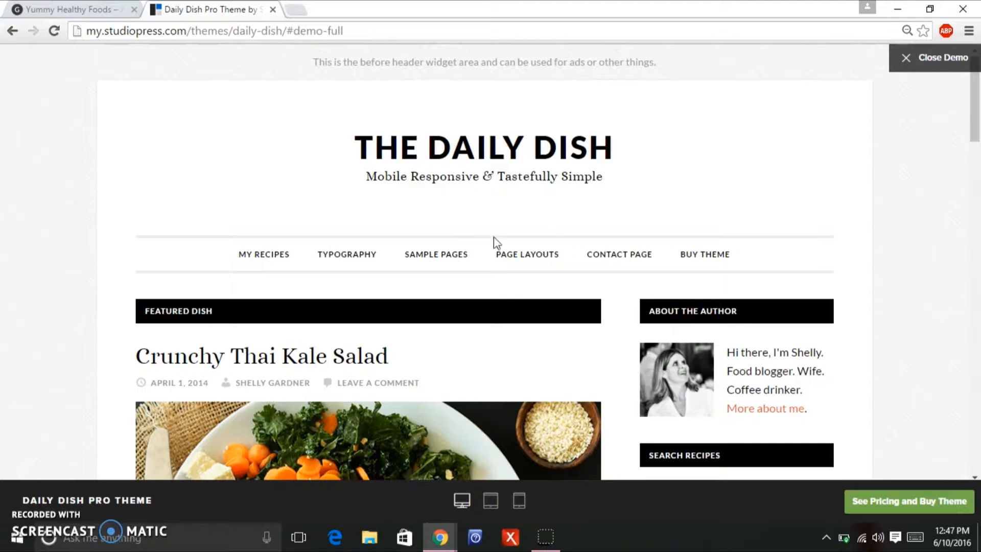
pyautogui.moveTo(538, 253)
pyautogui.moveTo(978, 120); pyautogui.dragTo(965, 168)
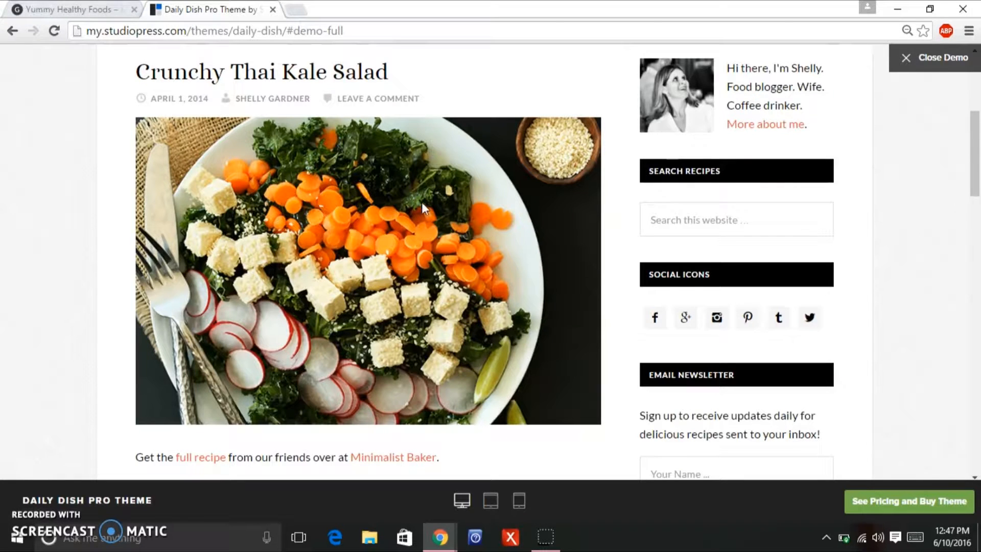
pyautogui.moveTo(976, 159); pyautogui.dragTo(970, 199)
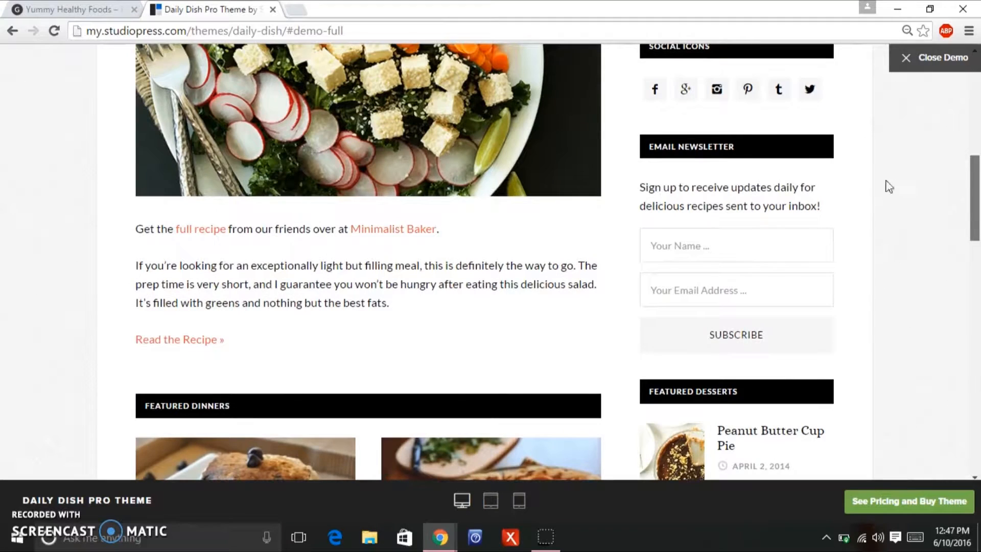
pyautogui.moveTo(976, 204); pyautogui.dragTo(975, 170)
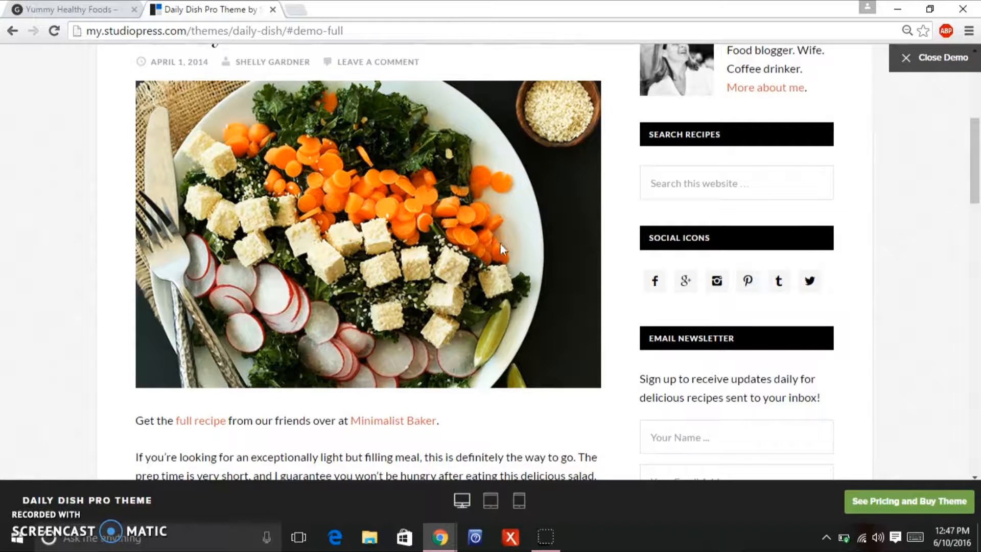
pyautogui.moveTo(976, 155)
pyautogui.mouseDown()
pyautogui.moveTo(972, 185)
pyautogui.moveTo(973, 154)
pyautogui.mouseUp()
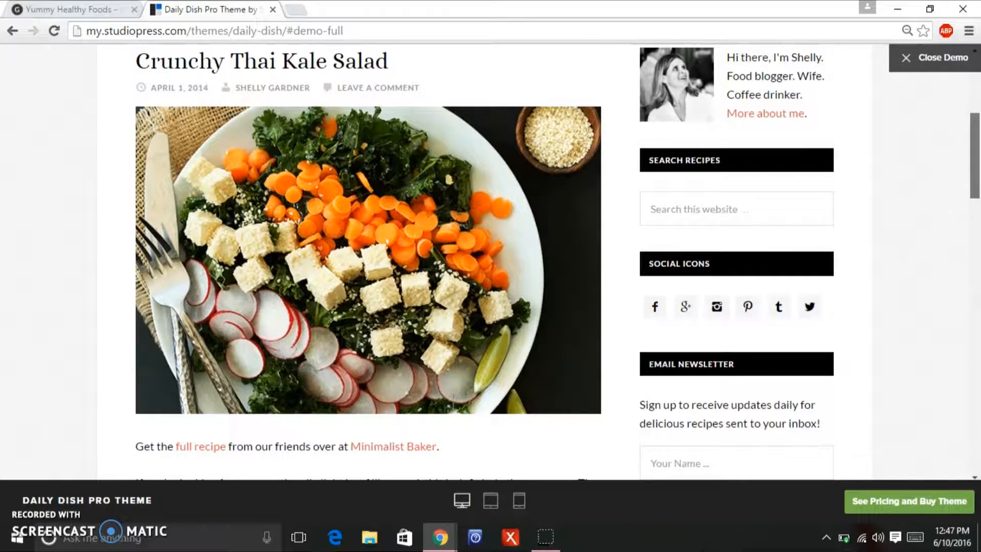
pyautogui.click(77, 10)
# Go to Tools > Import in the admin dashboard.
pyautogui.moveTo(101, 62)
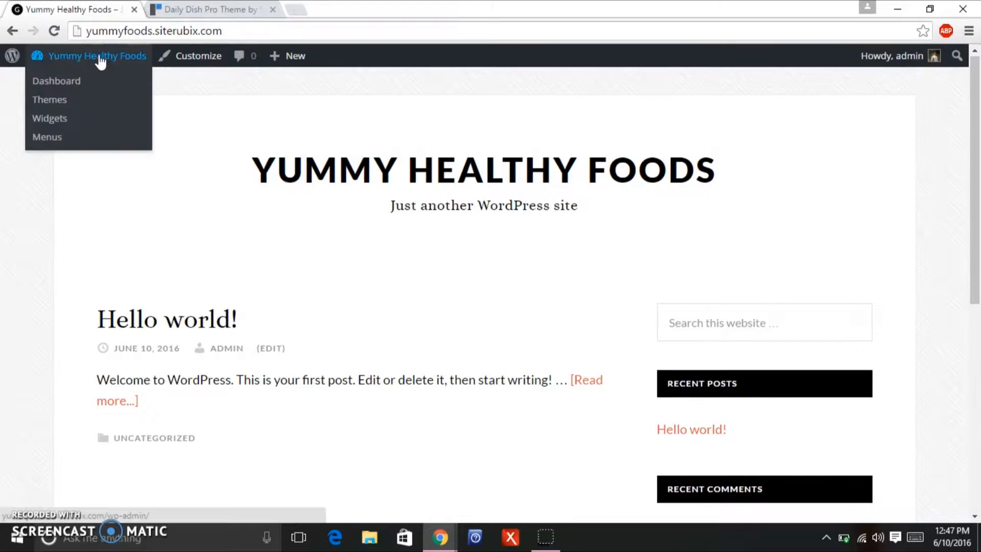
pyautogui.click(64, 82)
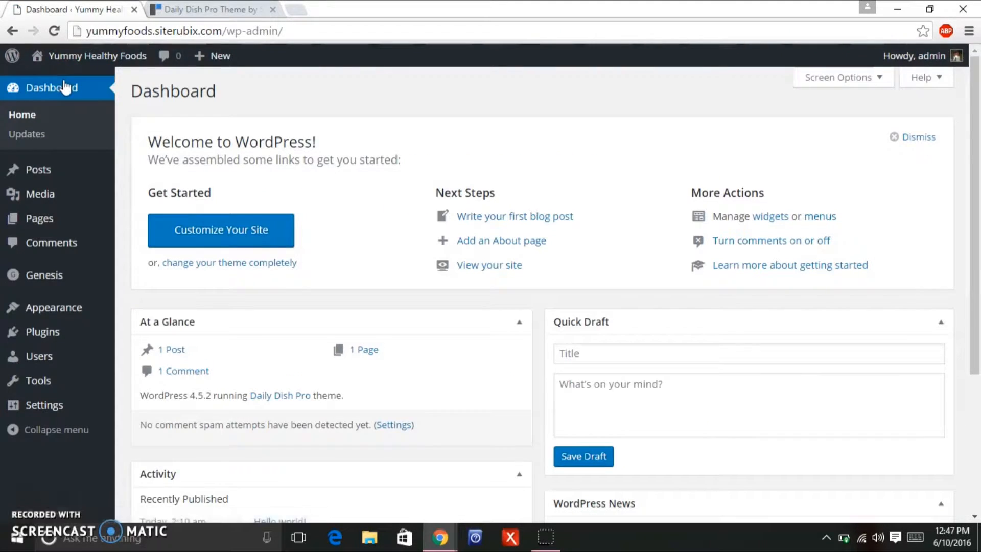
pyautogui.scroll(-1, 973, 171)
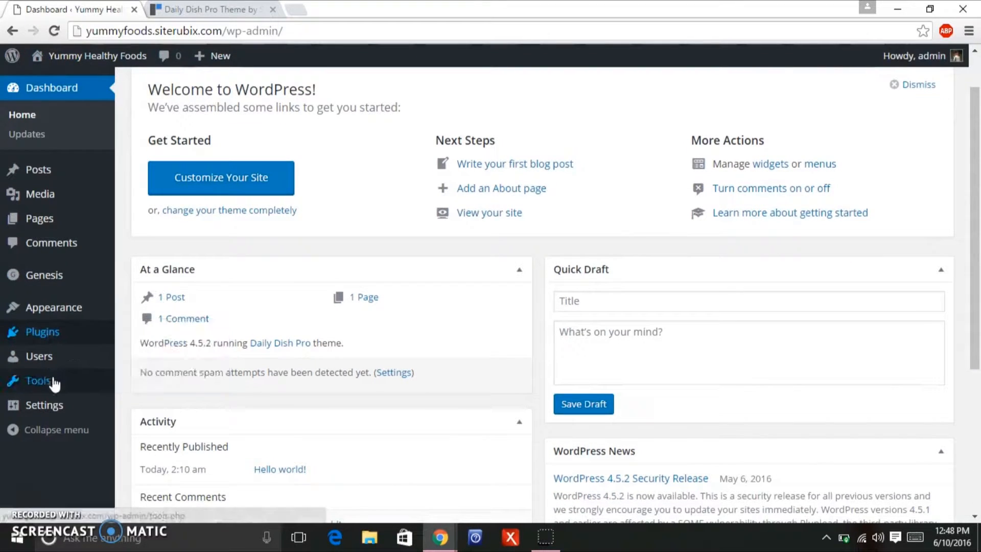
pyautogui.moveTo(55, 385)
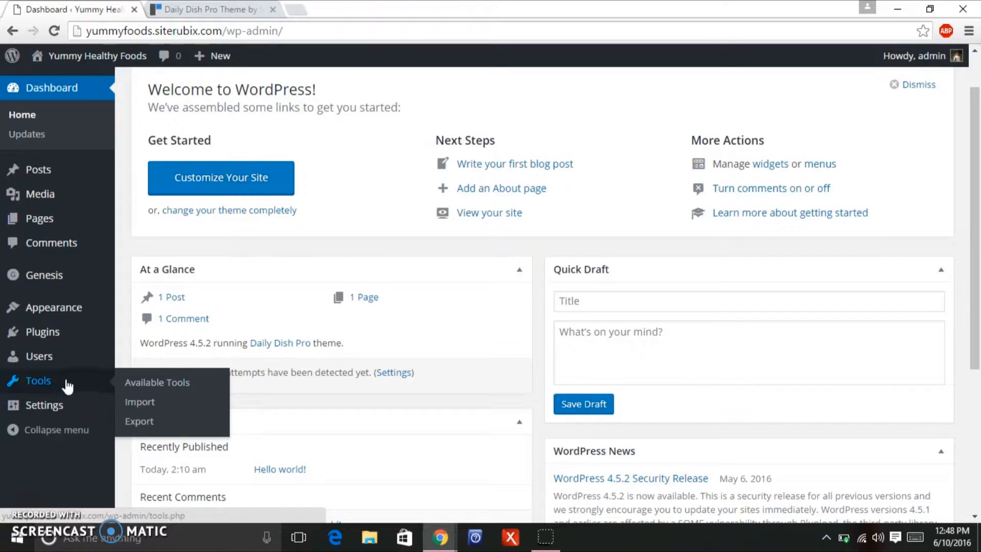
pyautogui.click(152, 403)
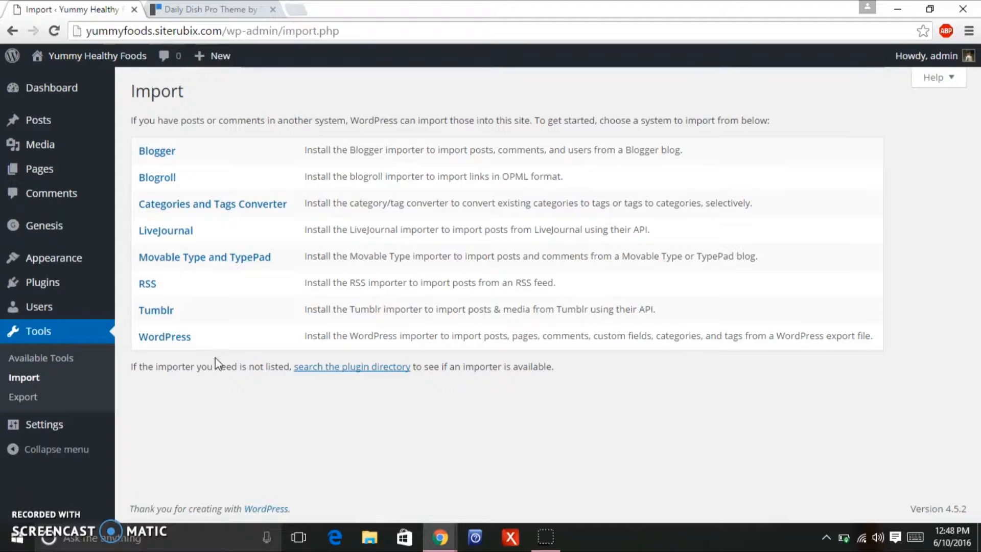
# Install the WordPress Importer plugin, then activate it and run the importer.
pyautogui.click(179, 341)
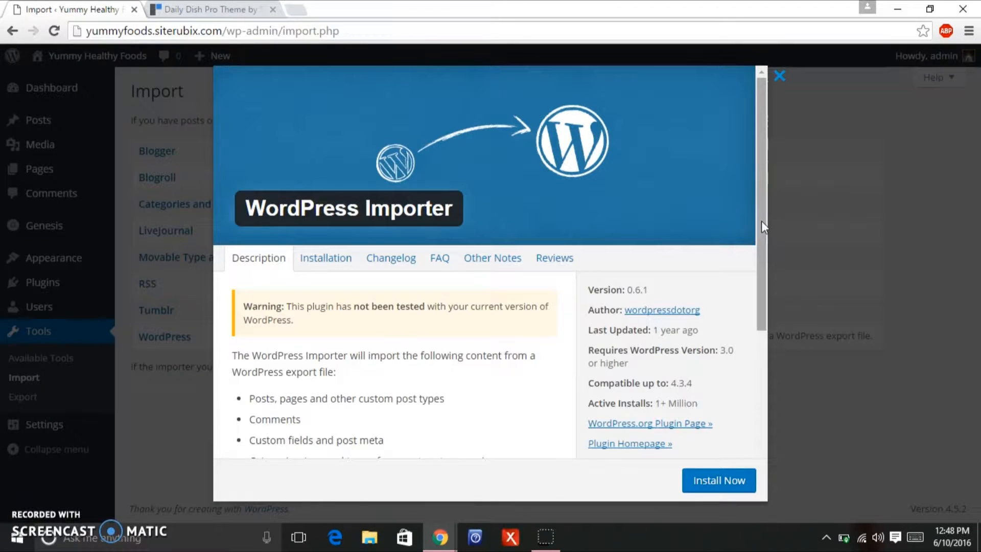
pyautogui.moveTo(762, 206); pyautogui.dragTo(758, 295)
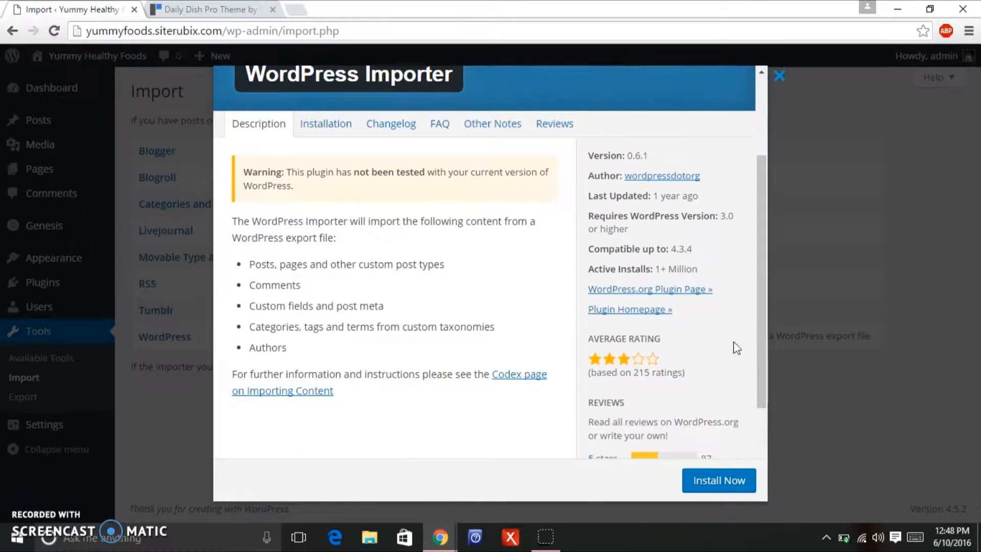
pyautogui.click(700, 488)
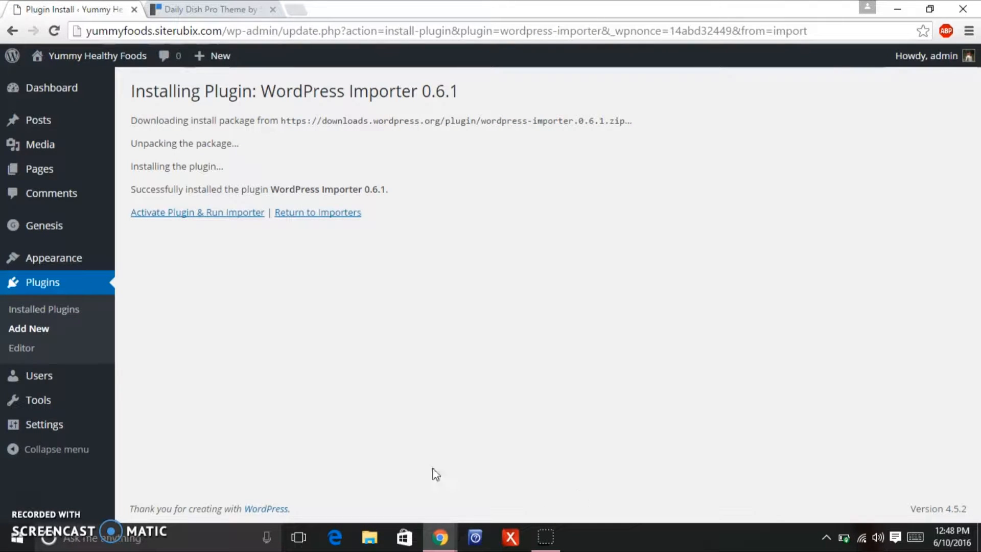
pyautogui.click(214, 217)
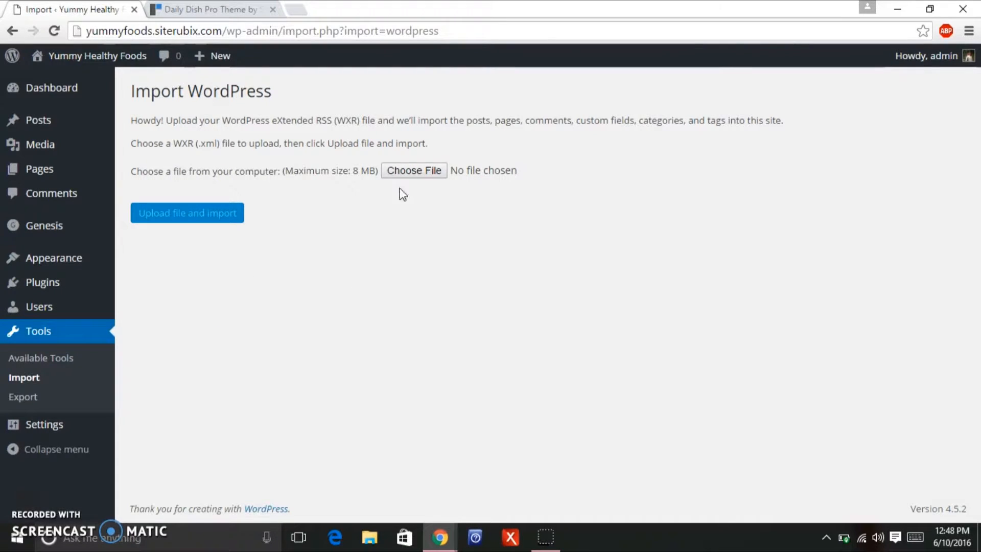
# Choose daily-dish-pro > daily-dish-pro > xml > dailydish-pro.xml as the import file.
pyautogui.click(409, 174)
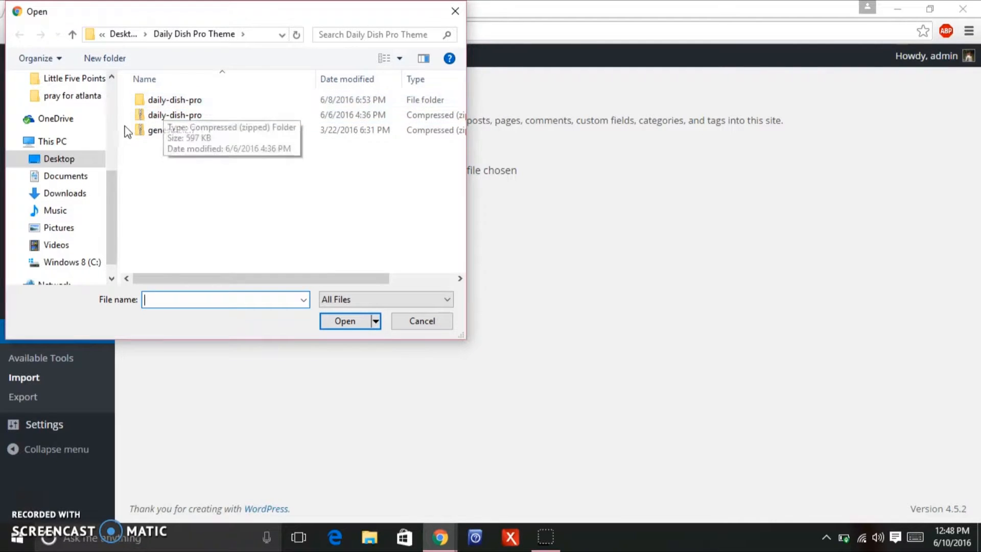
pyautogui.doubleClick(178, 102)
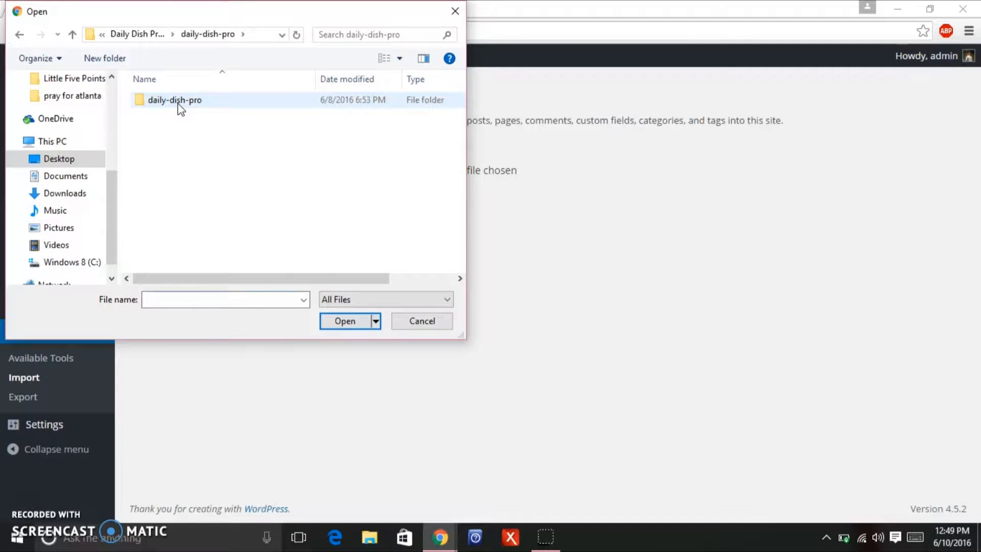
pyautogui.doubleClick(180, 101)
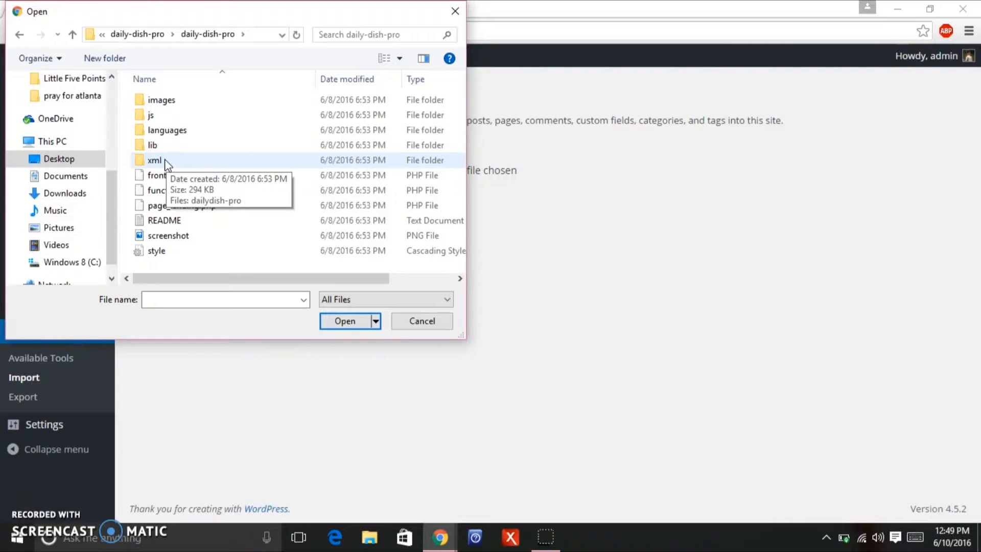
pyautogui.doubleClick(194, 159)
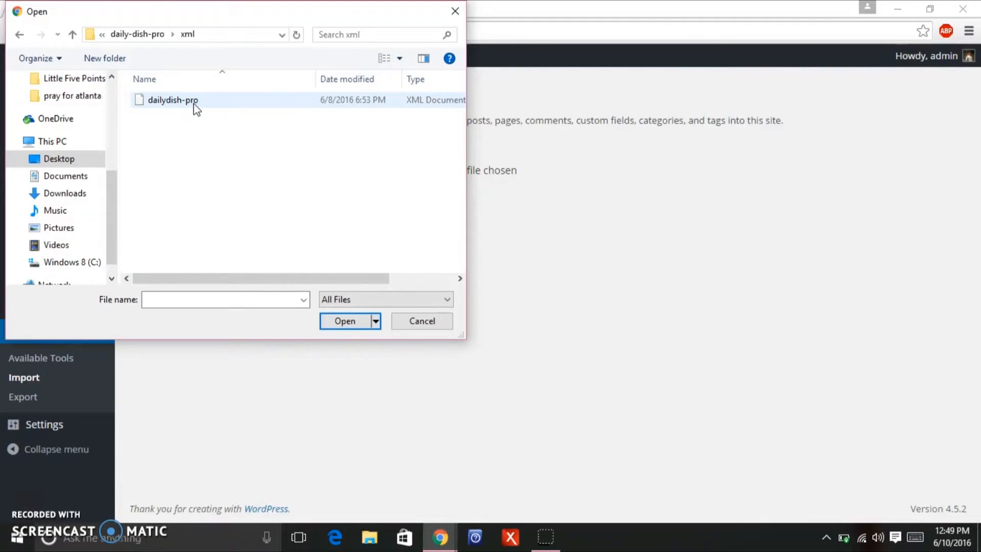
pyautogui.doubleClick(194, 104)
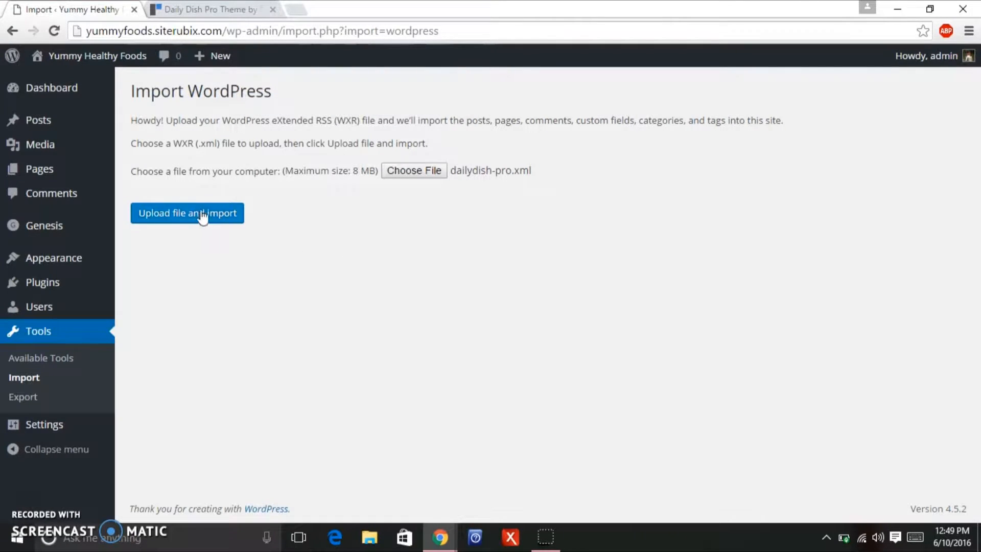
# Upload dailydish-pro.xml and assign all four authors' posts to the admin user.
pyautogui.click(217, 223)
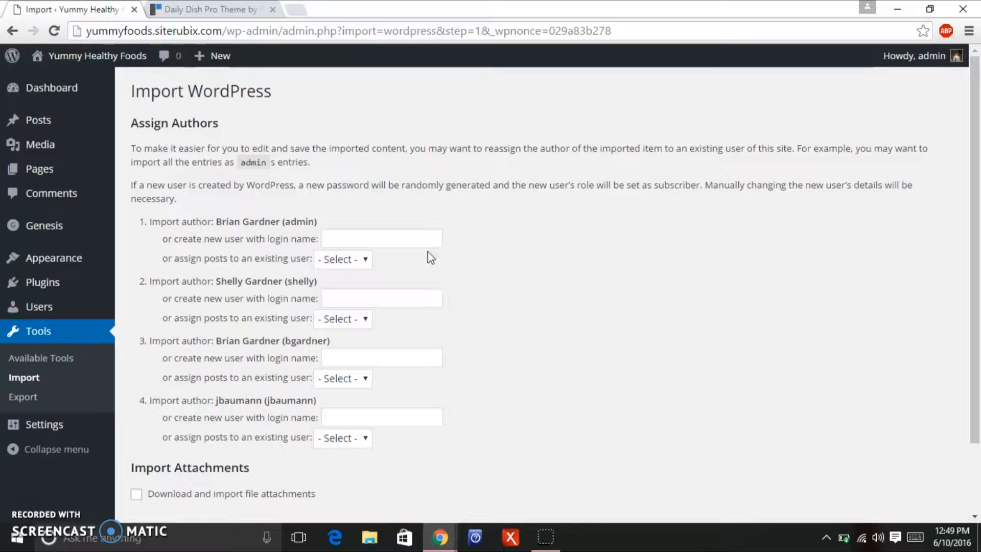
pyautogui.click(349, 266)
pyautogui.click(345, 292)
pyautogui.click(339, 322)
pyautogui.click(339, 351)
pyautogui.click(346, 378)
pyautogui.click(342, 409)
pyautogui.click(351, 445)
pyautogui.click(346, 471)
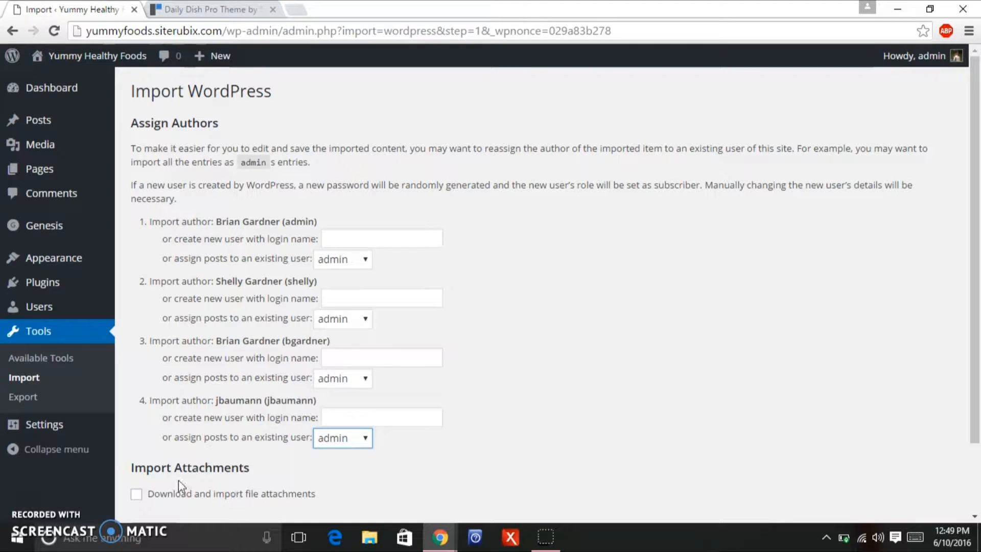
# Enable downloading file attachments and submit the import.
pyautogui.click(137, 496)
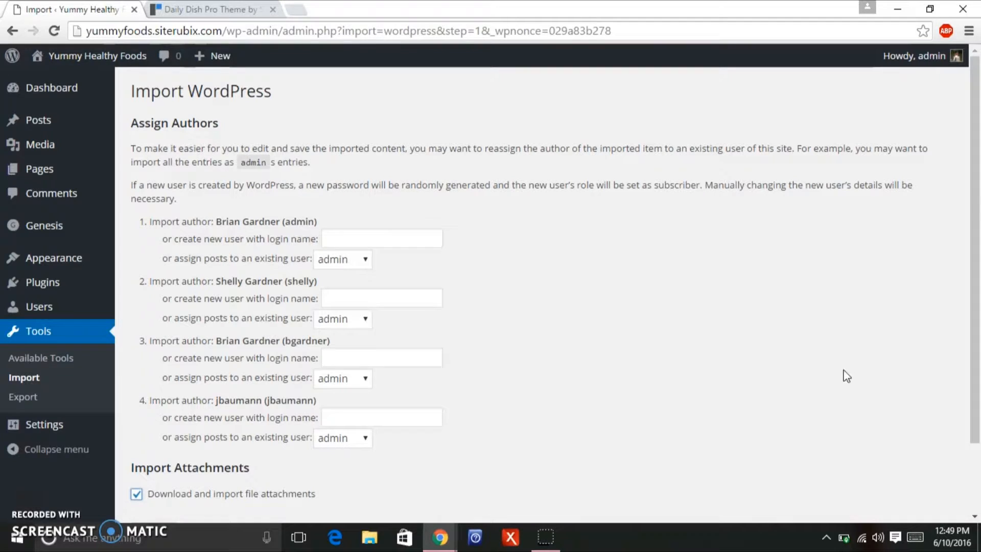
pyautogui.moveTo(975, 346); pyautogui.dragTo(968, 408)
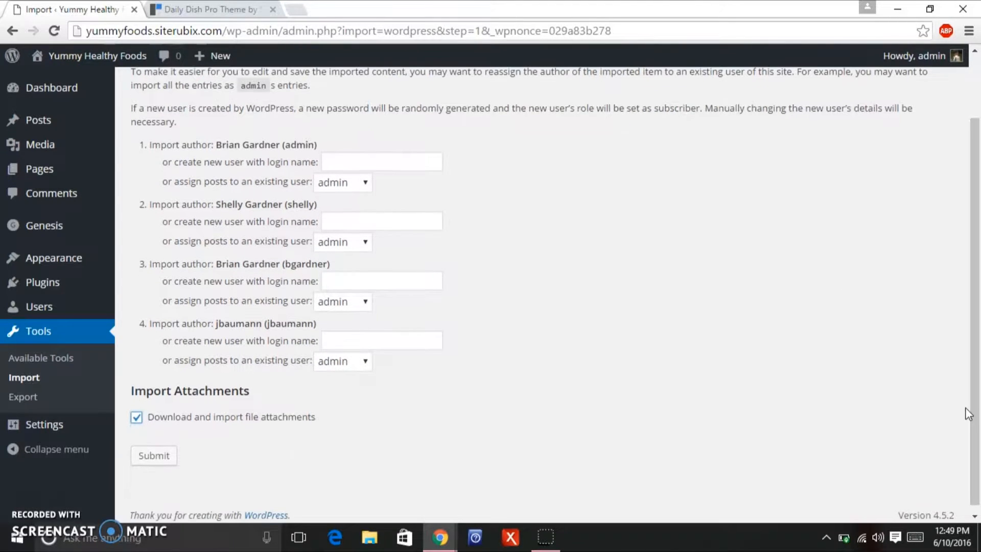
pyautogui.click(162, 457)
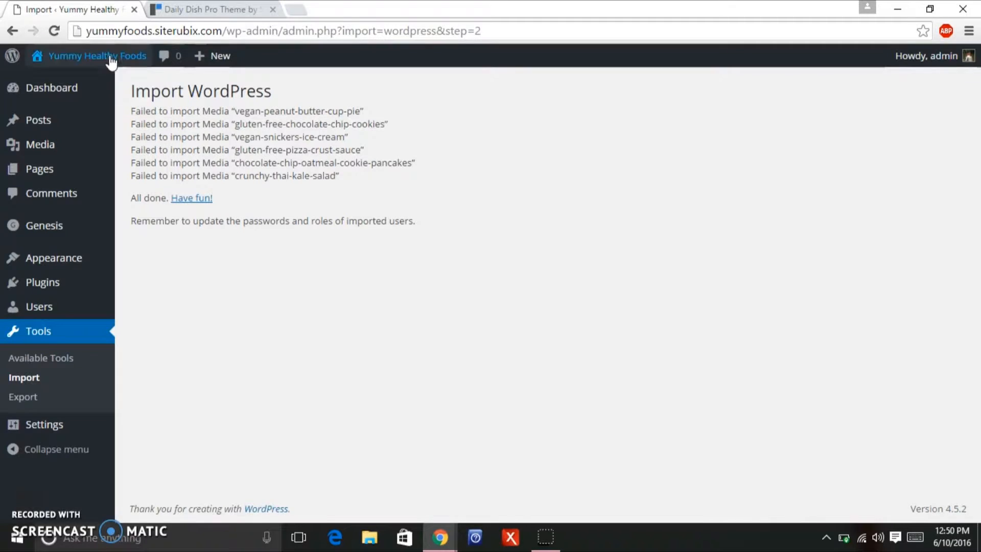
# Browse the front page's imported recipe posts, then switch to the Daily Dish Pro demo tab.
pyautogui.moveTo(111, 61)
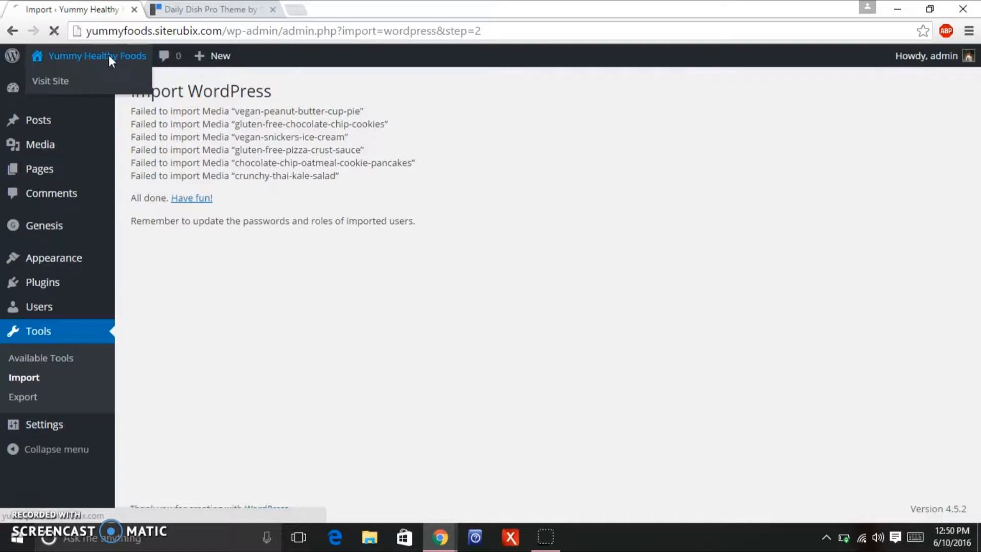
pyautogui.click(110, 61)
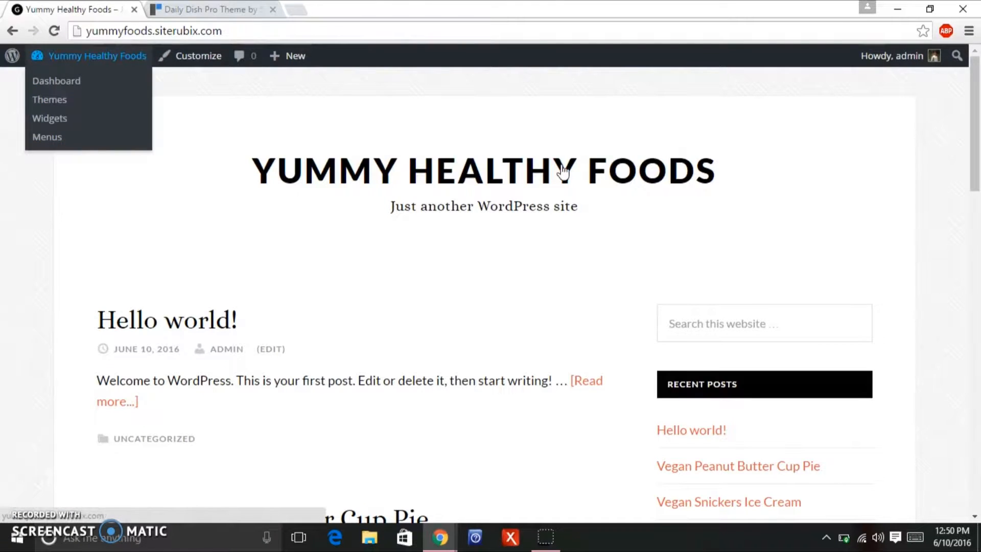
pyautogui.moveTo(978, 135); pyautogui.dragTo(971, 220)
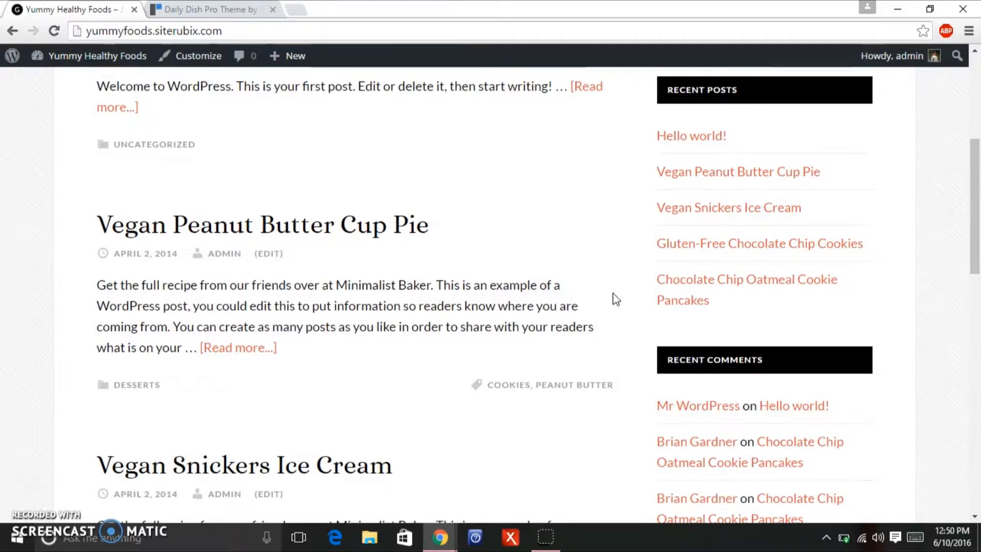
pyautogui.click(225, 9)
pyautogui.moveTo(978, 140); pyautogui.dragTo(949, 320)
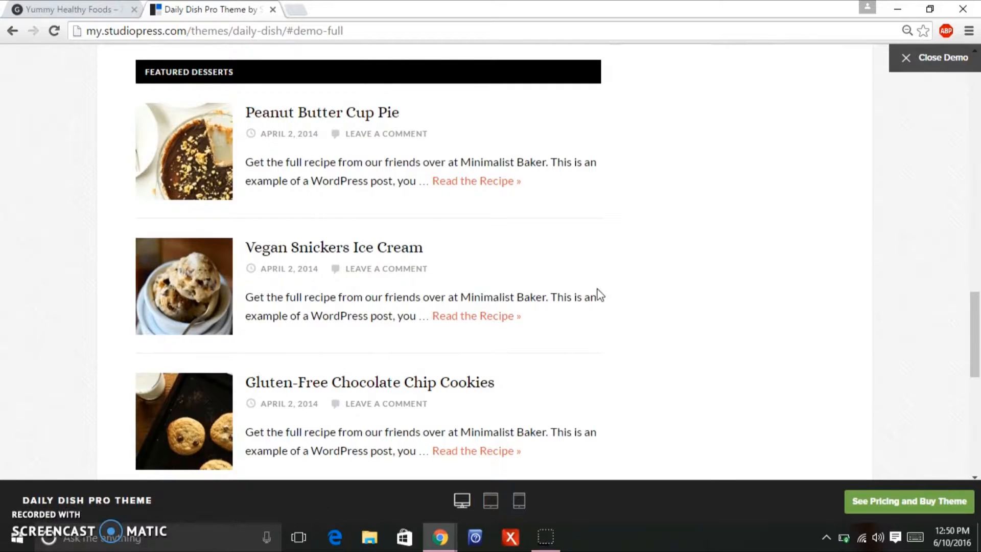
# Scroll the demo up to the Featured Dish salad, then return to Yummy Healthy Foods.
pyautogui.moveTo(978, 376); pyautogui.dragTo(978, 138)
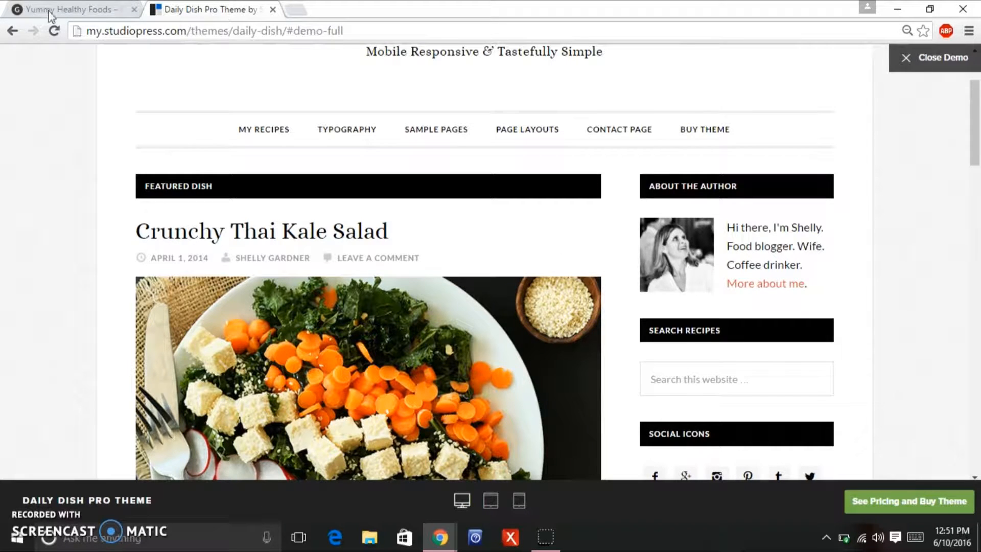
pyautogui.click(32, 11)
pyautogui.moveTo(979, 227)
pyautogui.mouseDown()
pyautogui.moveTo(963, 344)
pyautogui.moveTo(978, 145)
pyautogui.mouseUp()
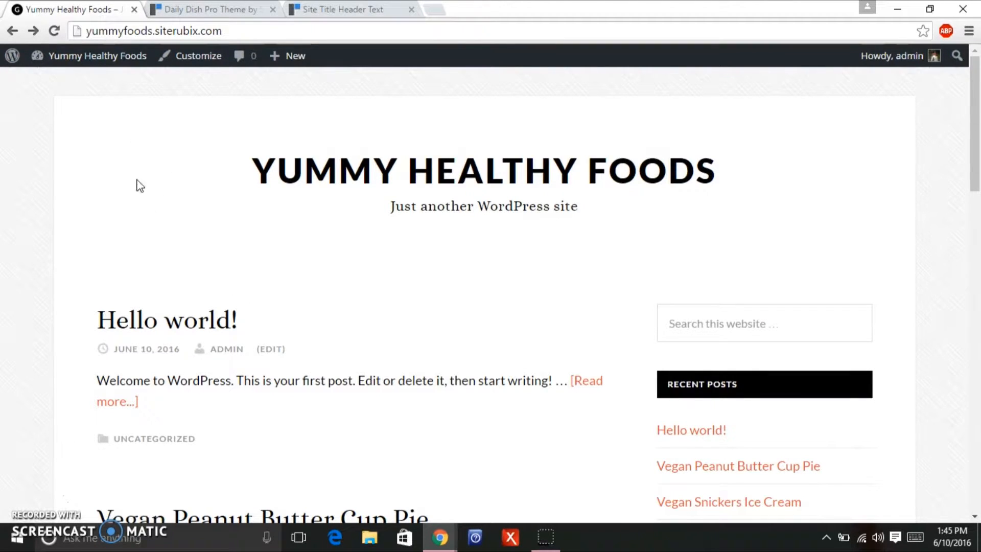
# Search Add New Plugins for 'genesis enews extended widget' and install Genesis eNews Extended 2.0.2.
pyautogui.moveTo(45, 55)
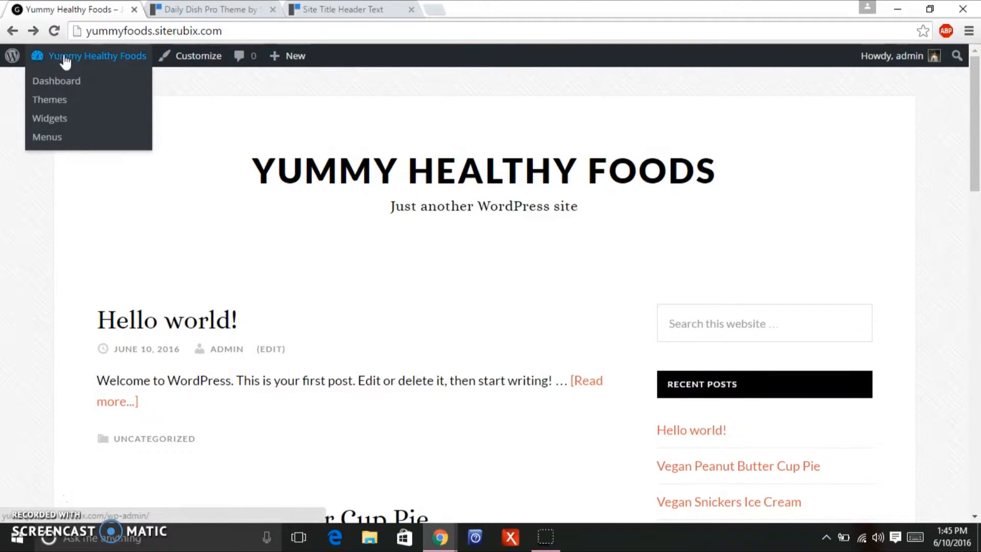
pyautogui.click(68, 85)
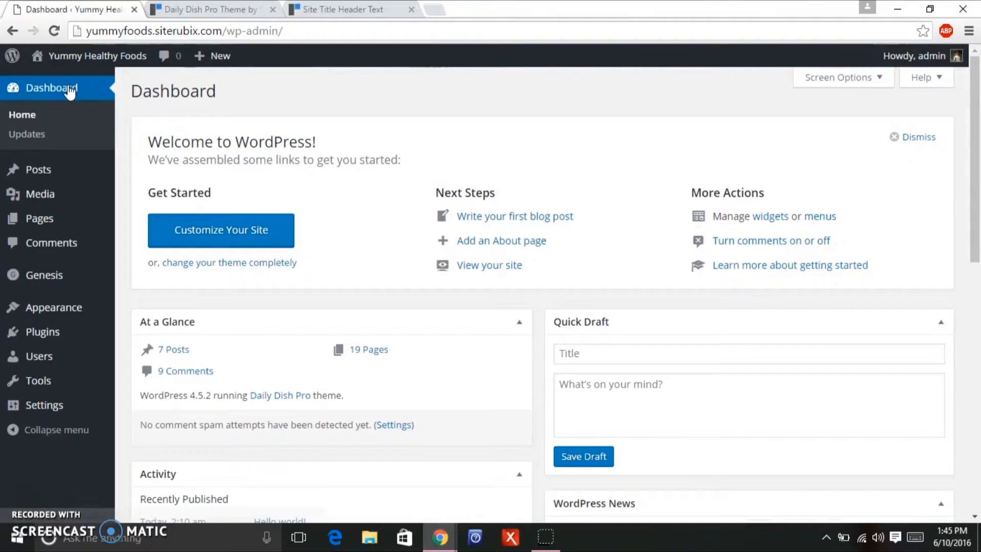
pyautogui.moveTo(77, 190)
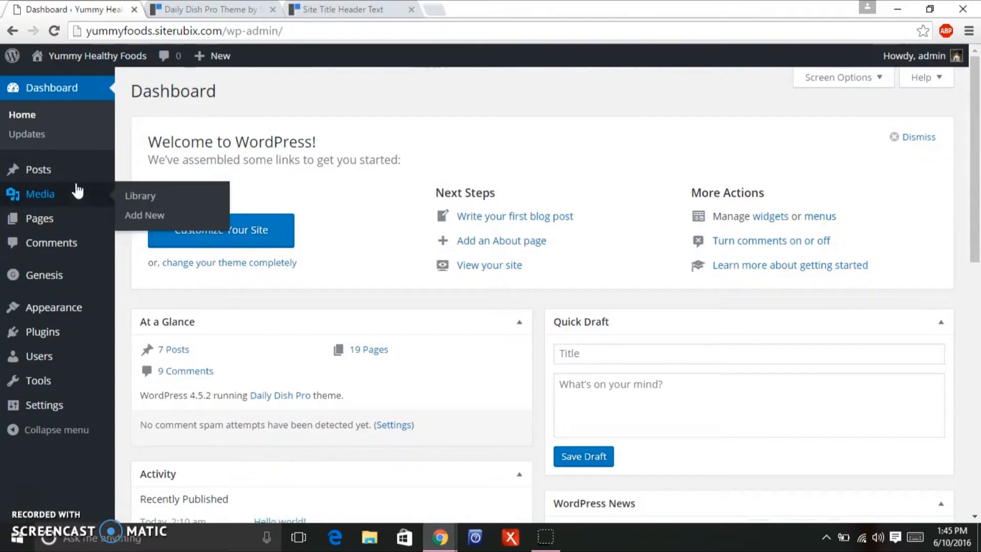
pyautogui.moveTo(57, 334)
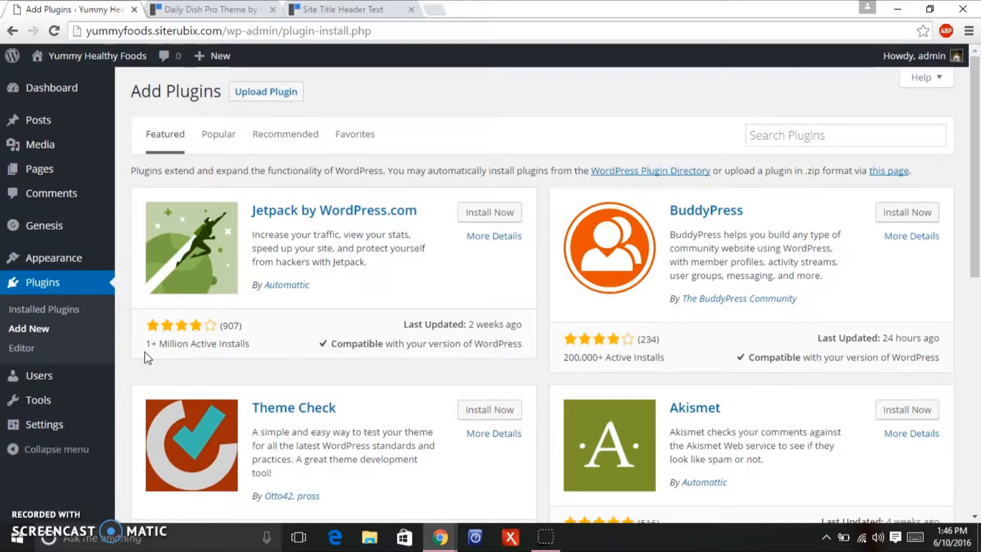
pyautogui.click(860, 135)
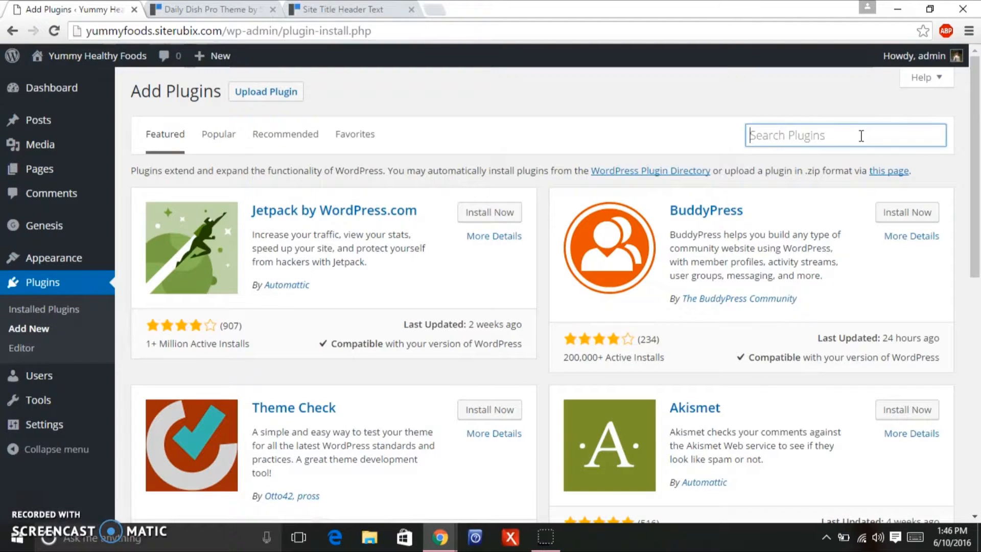
pyautogui.write('genesis enews extended widget')
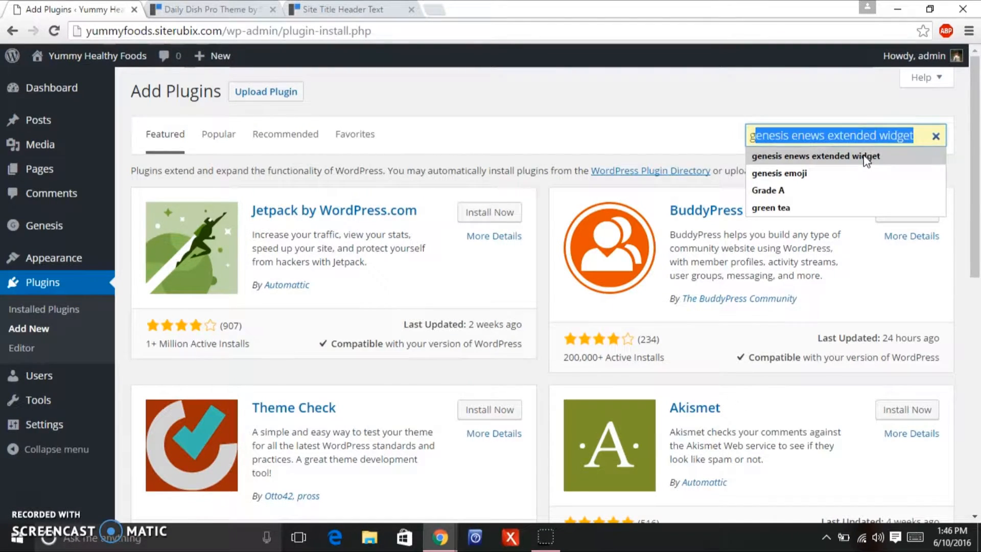
pyautogui.click(864, 156)
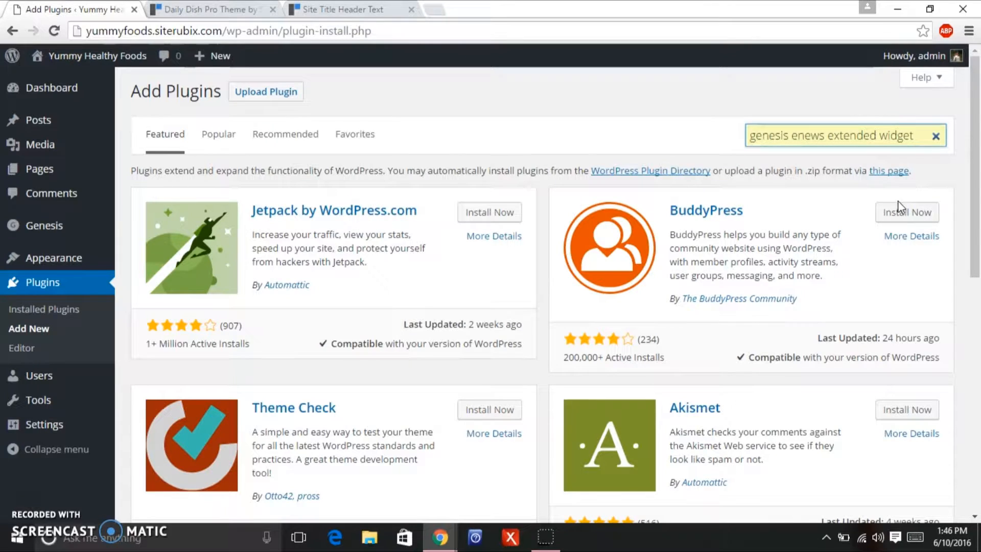
pyautogui.press('Return')
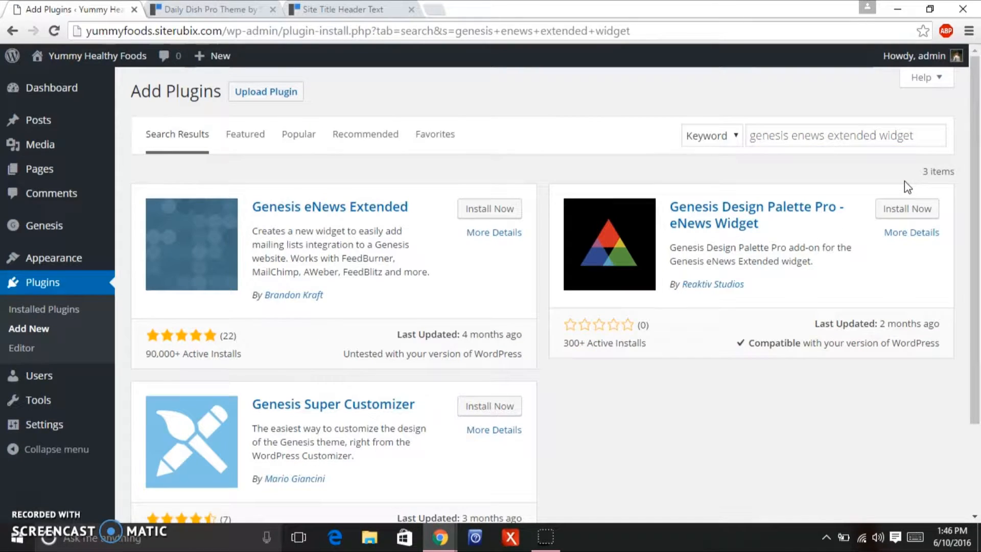
pyautogui.click(505, 210)
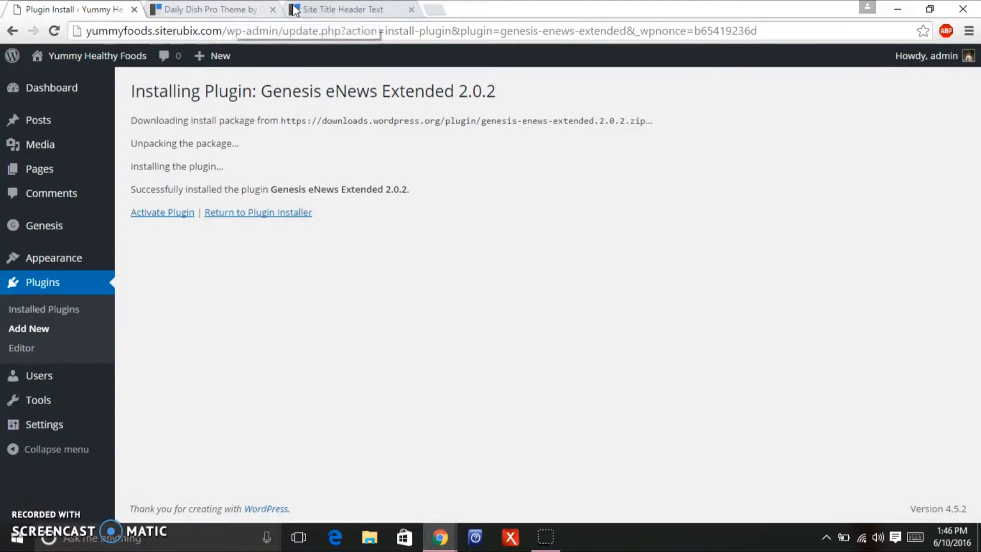
pyautogui.click(185, 9)
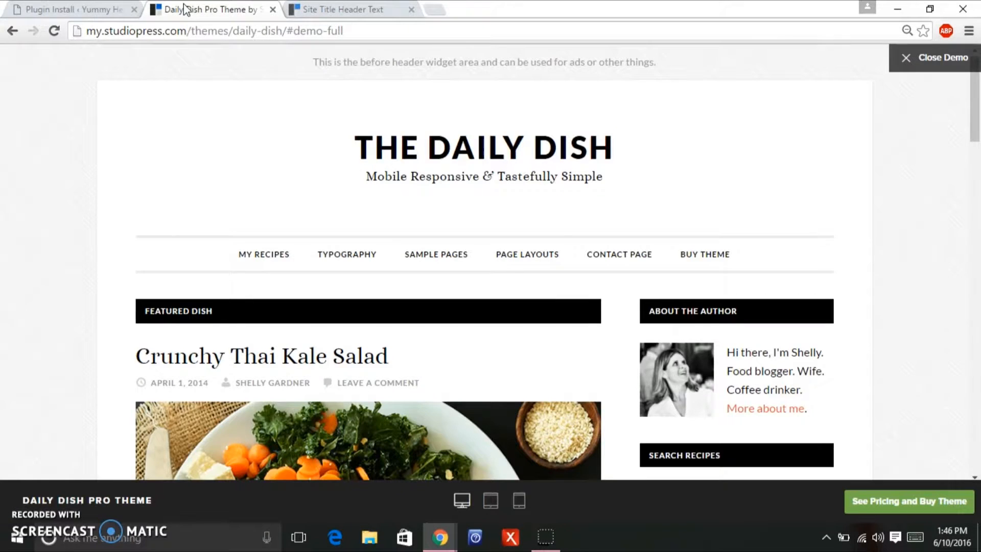
pyautogui.moveTo(977, 87); pyautogui.dragTo(964, 174)
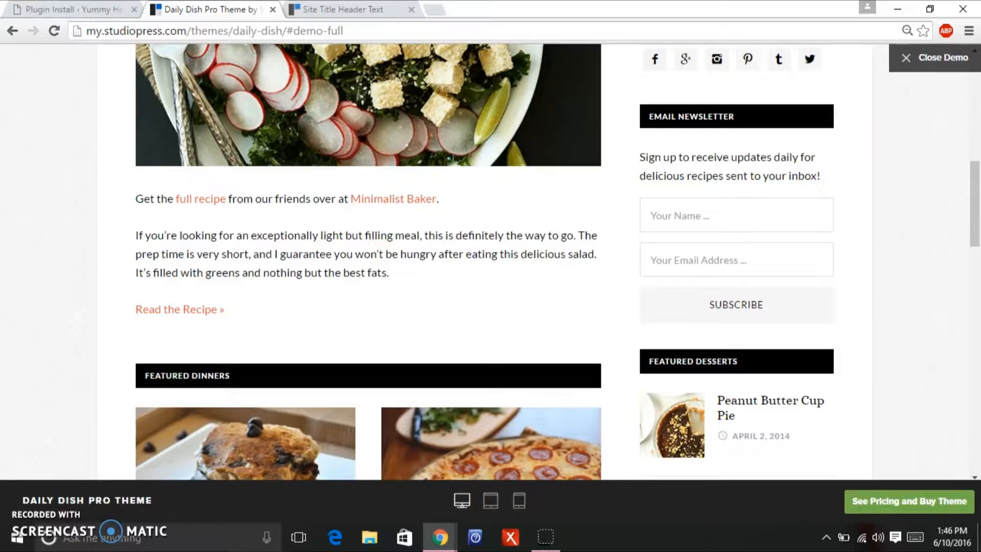
pyautogui.click(85, 9)
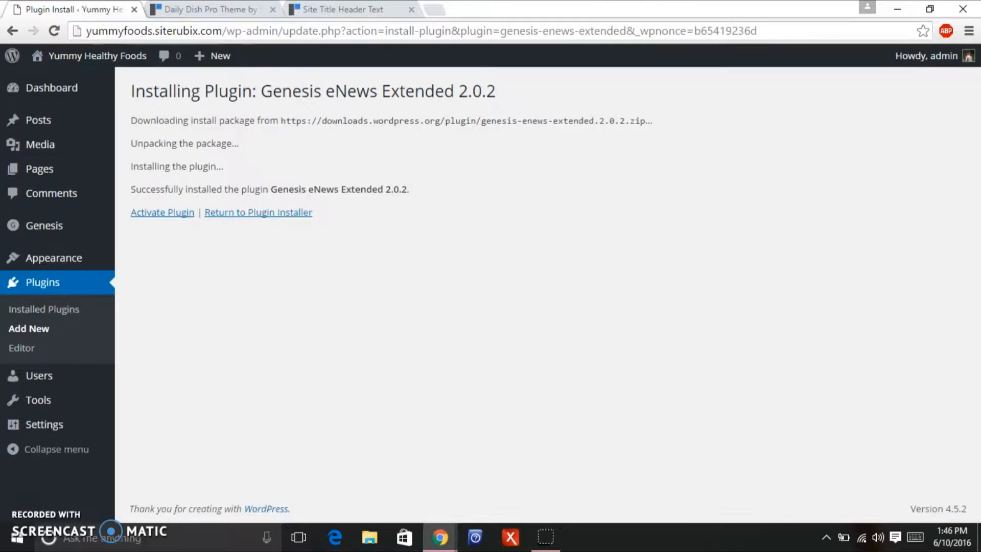
# Activate Genesis eNews Extended, then search, install and activate Simple Social Icons 1.0.13.
pyautogui.click(164, 214)
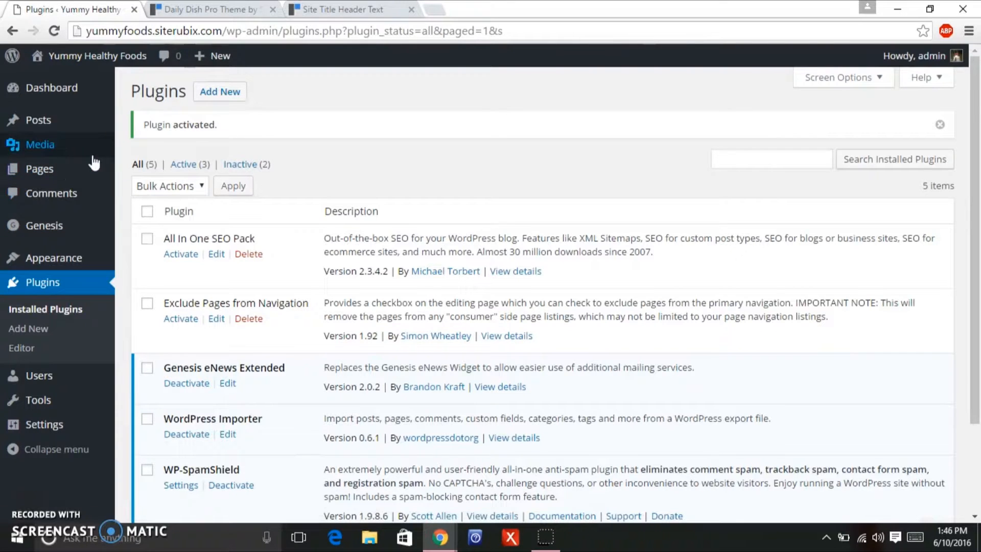
pyautogui.click(220, 95)
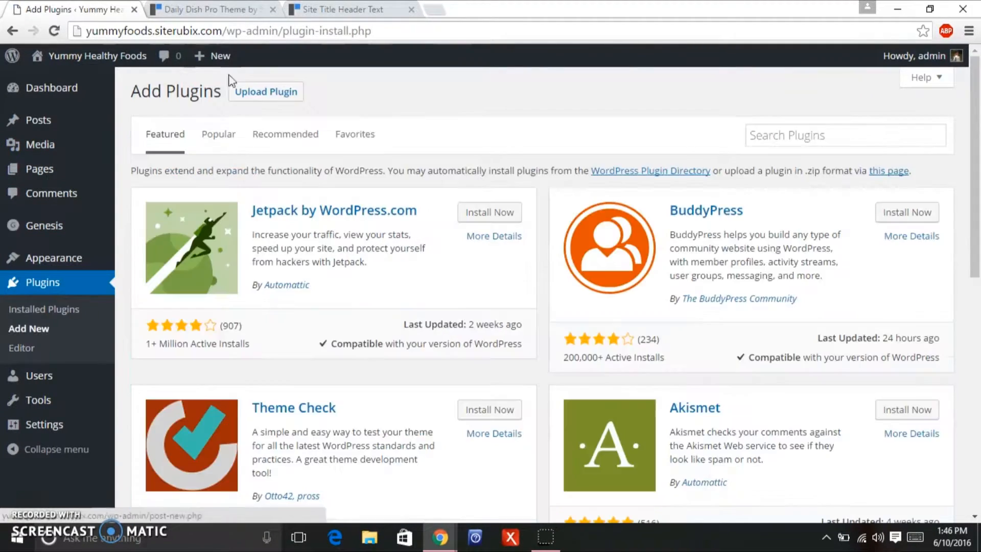
pyautogui.click(777, 127)
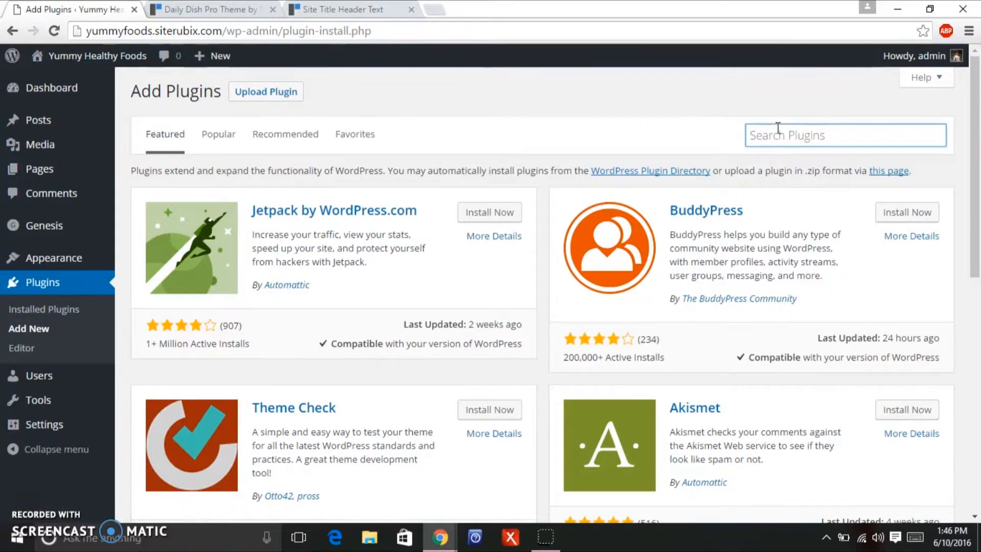
pyautogui.write('simple social icons')
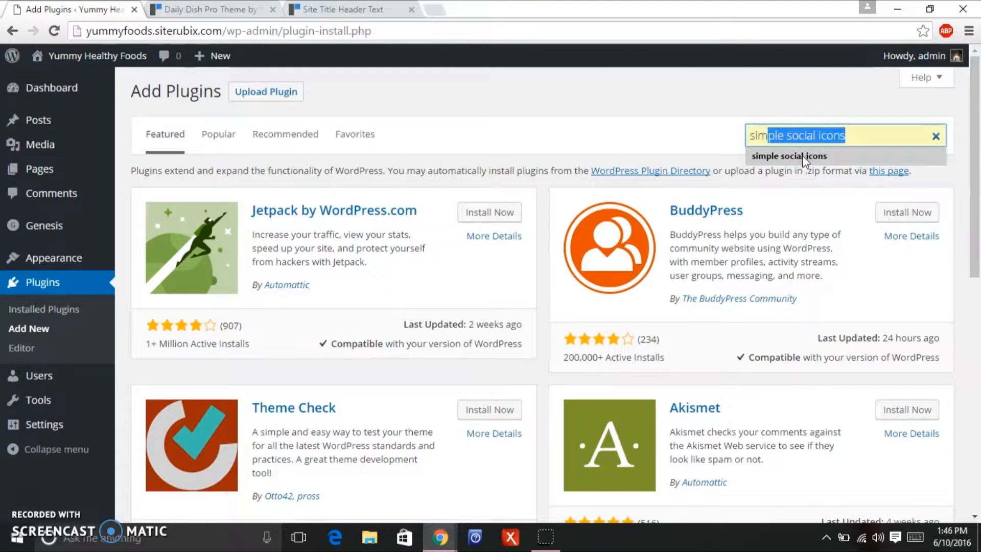
pyautogui.click(803, 155)
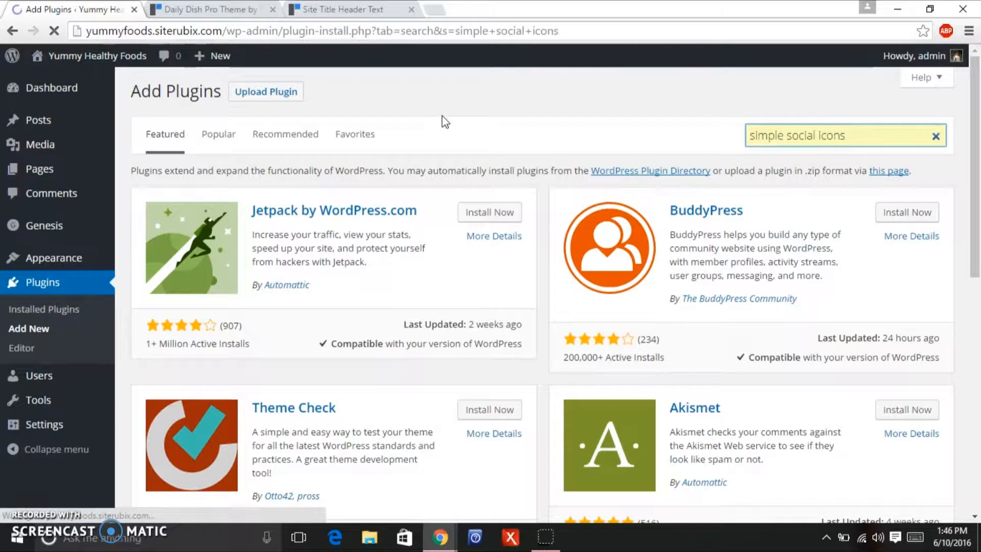
pyautogui.click(488, 212)
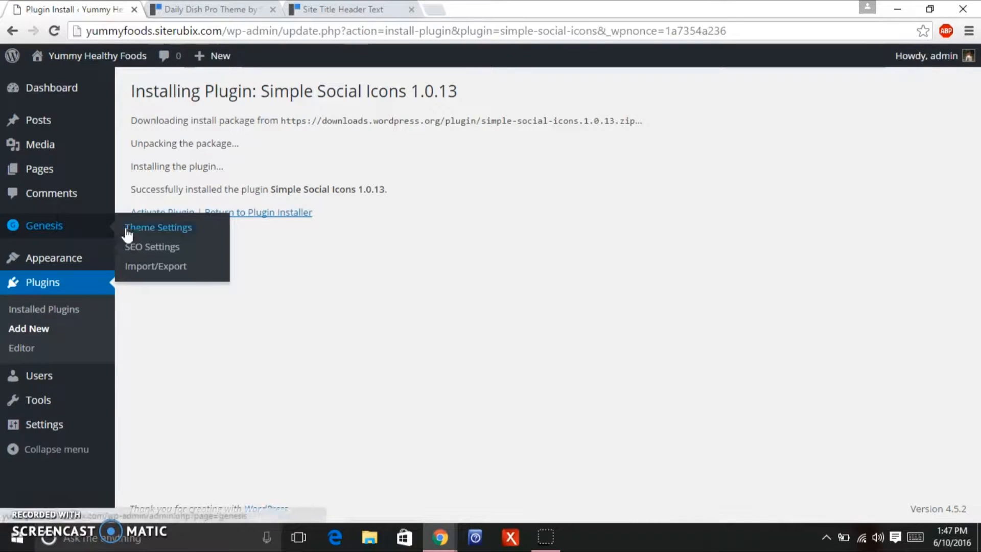
pyautogui.click(181, 210)
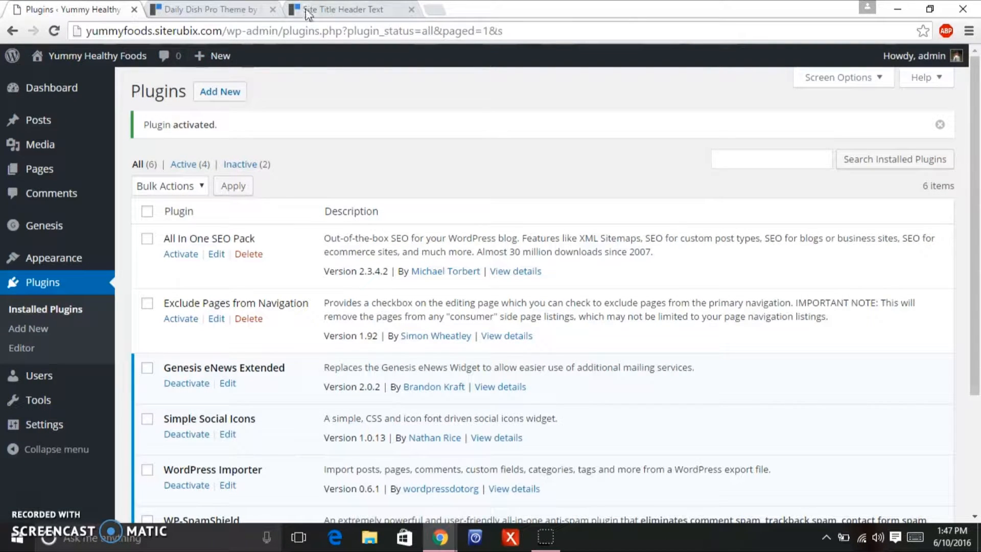
pyautogui.click(206, 9)
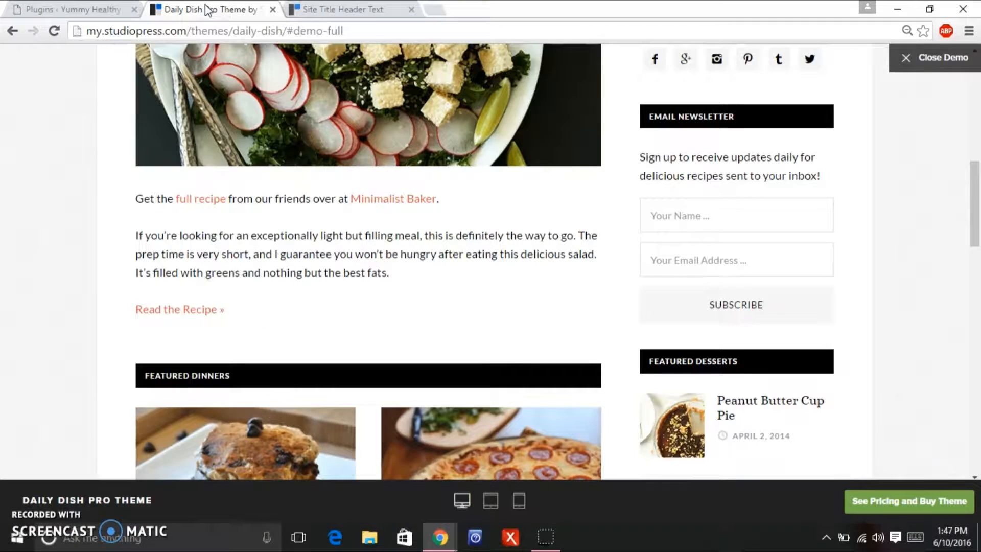
pyautogui.moveTo(978, 183); pyautogui.dragTo(972, 156)
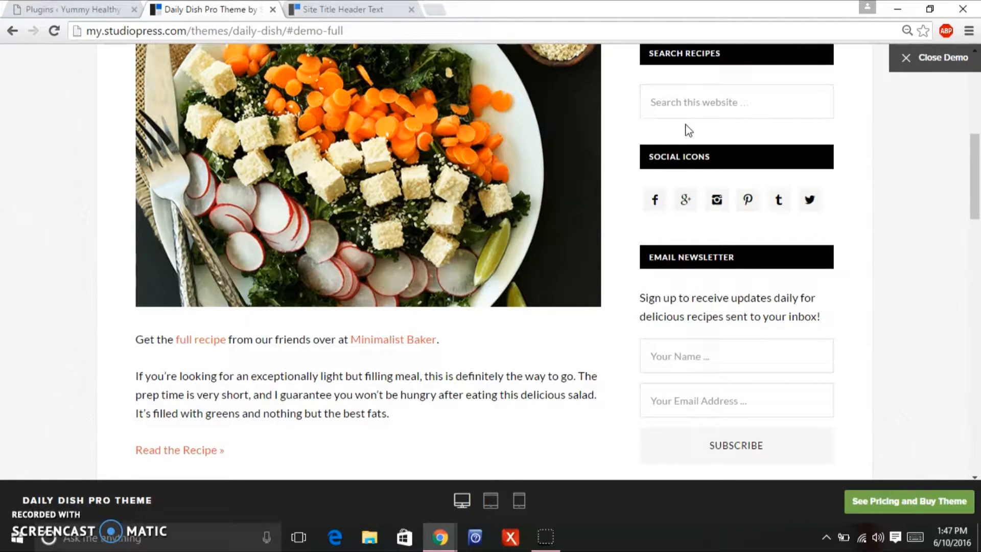
pyautogui.click(76, 7)
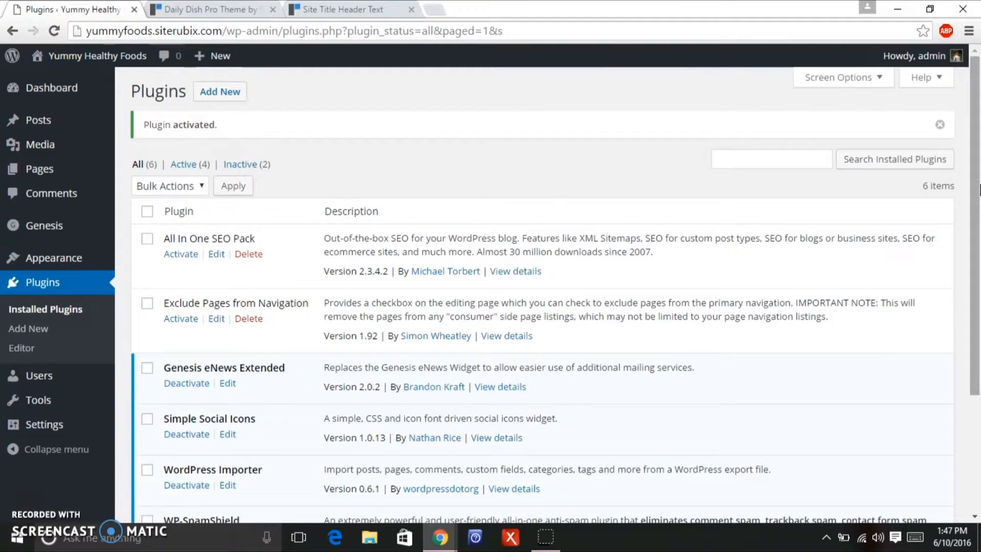
pyautogui.scroll(-1, 977, 208)
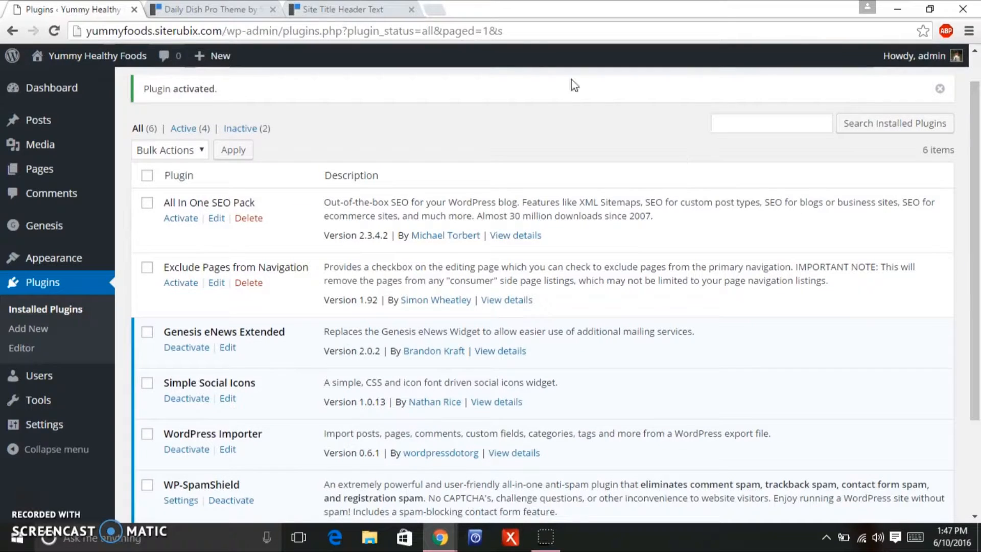
pyautogui.click(232, 11)
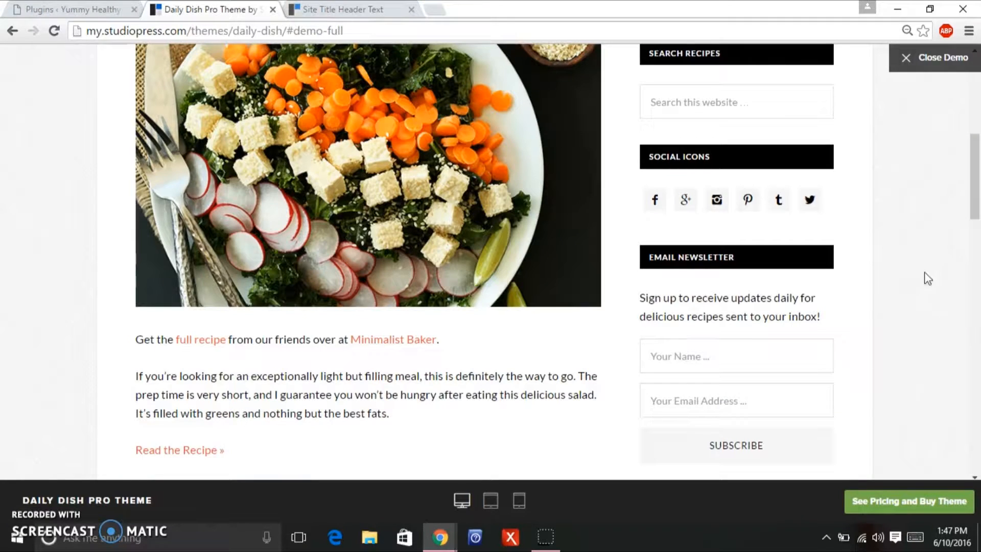
pyautogui.moveTo(973, 225); pyautogui.dragTo(978, 115)
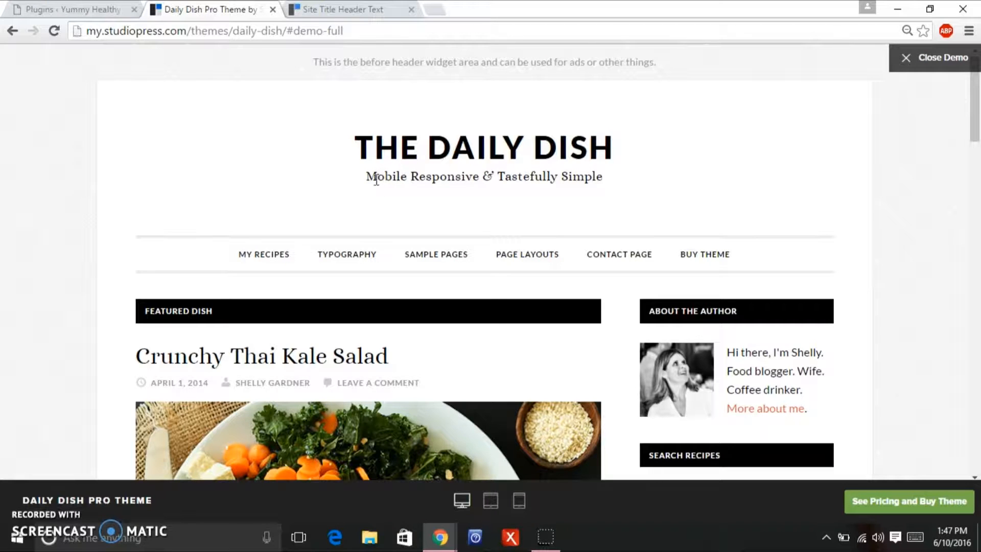
pyautogui.click(72, 9)
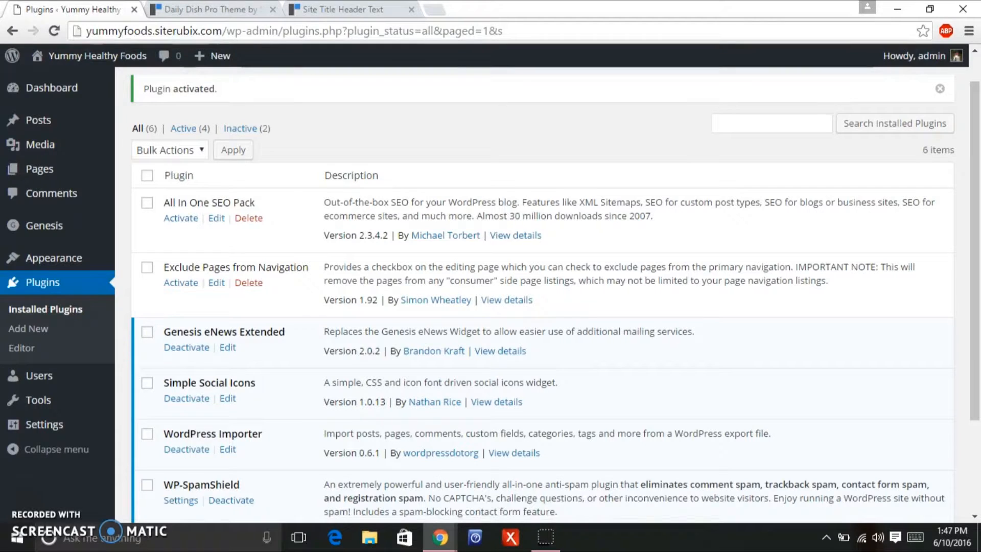
# View the Yummy Healthy Foods front page from the admin bar.
pyautogui.click(87, 54)
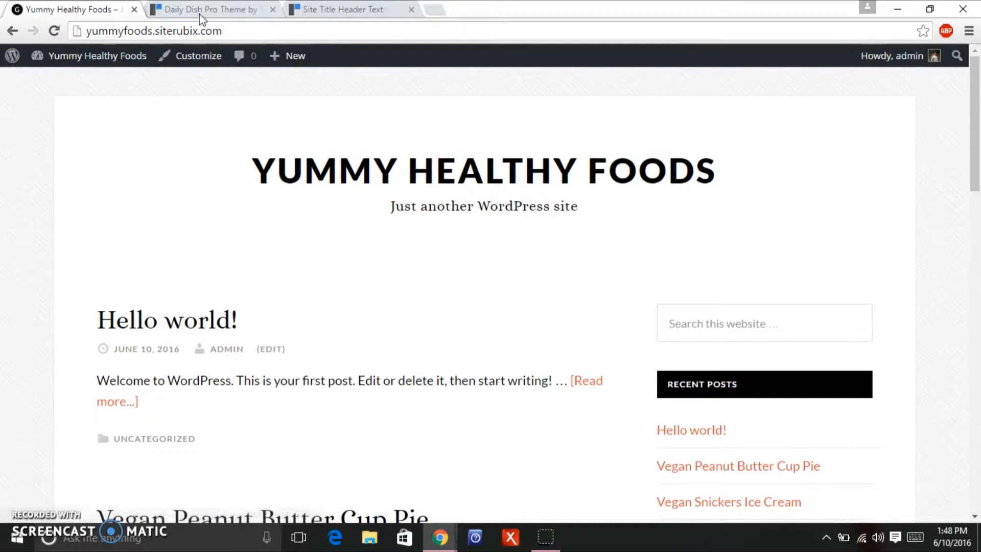
pyautogui.moveTo(101, 64)
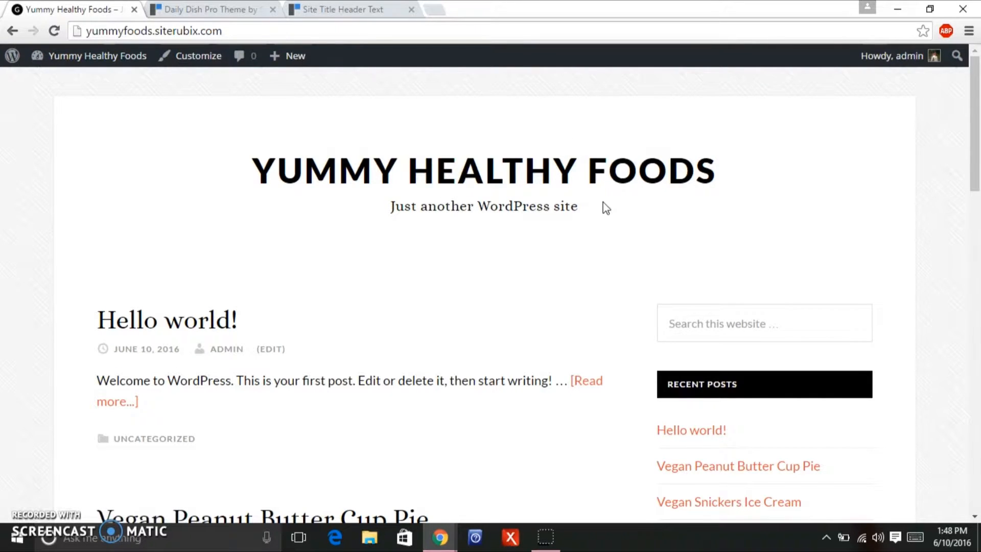
pyautogui.moveTo(67, 64)
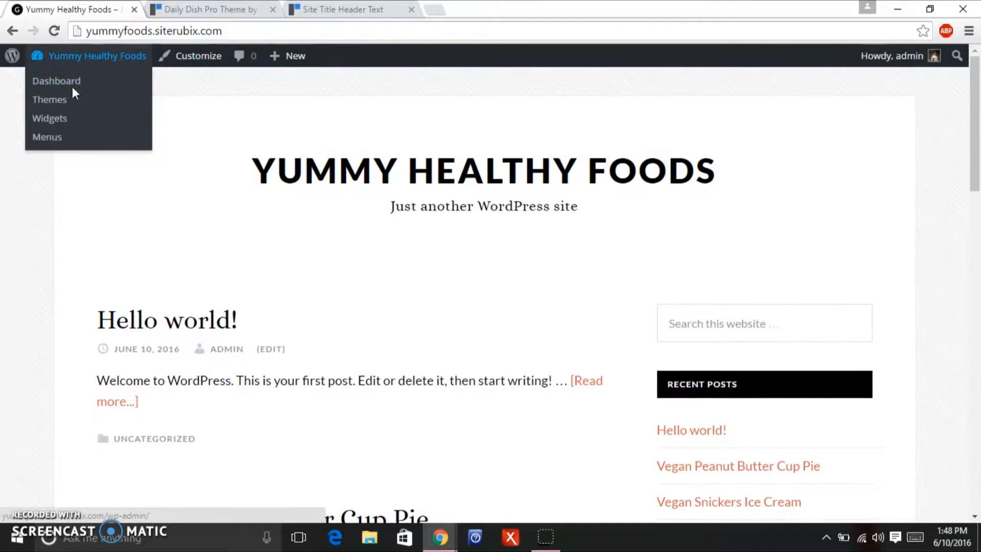
# Return to the dashboard and open Settings > General.
pyautogui.click(73, 83)
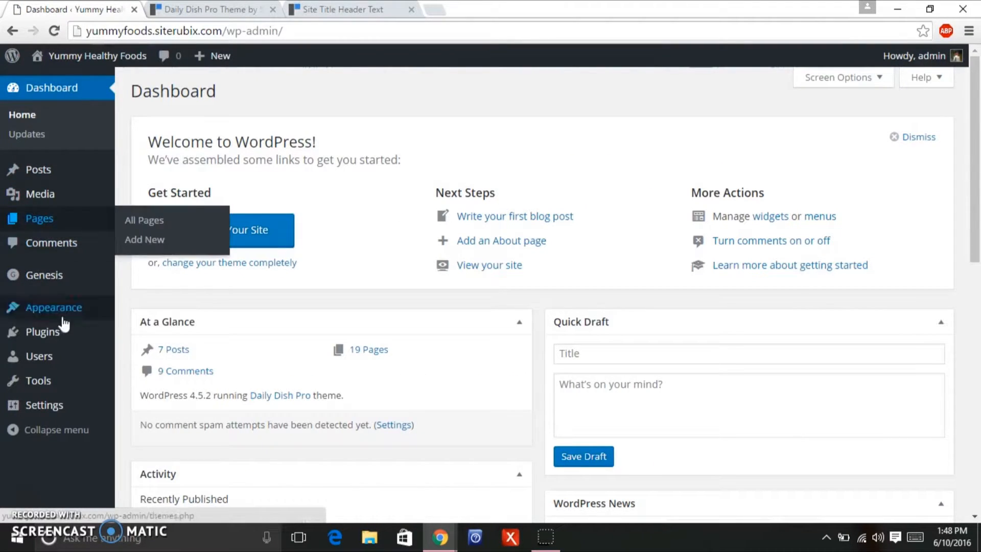
pyautogui.moveTo(70, 362)
pyautogui.moveTo(61, 405)
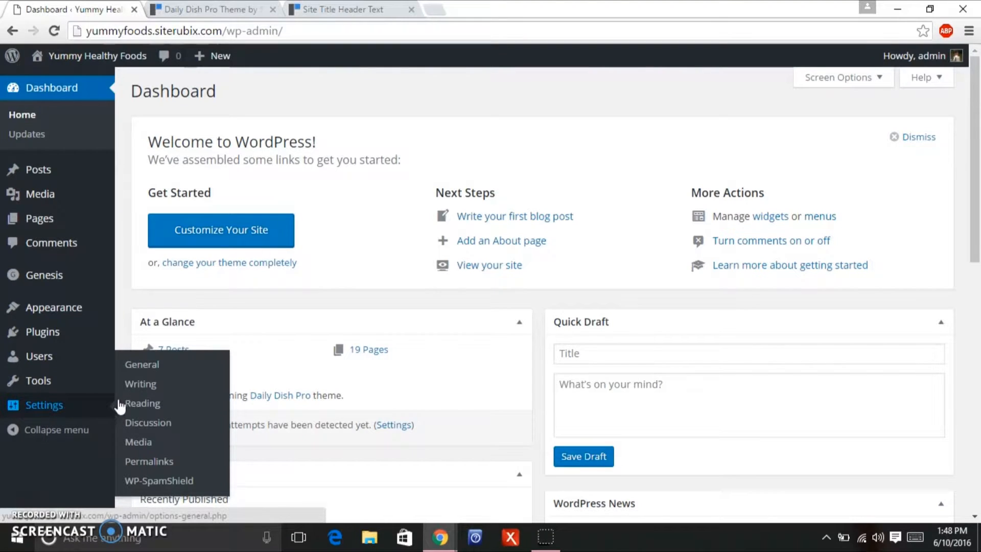
pyautogui.click(151, 366)
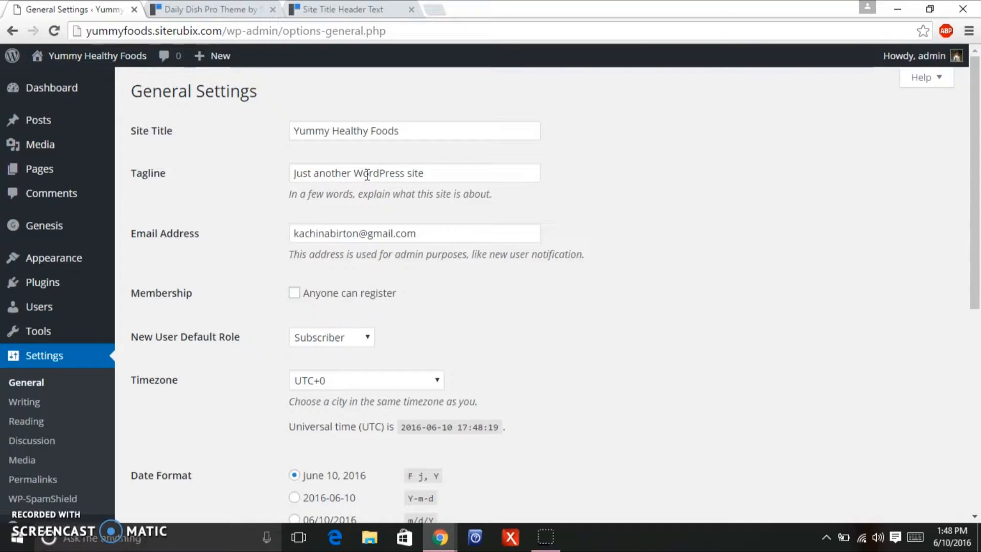
# Change the tagline to 'Have Your Cake & Eat It Too', save, and view the live homepage.
pyautogui.tripleClick(455, 173)
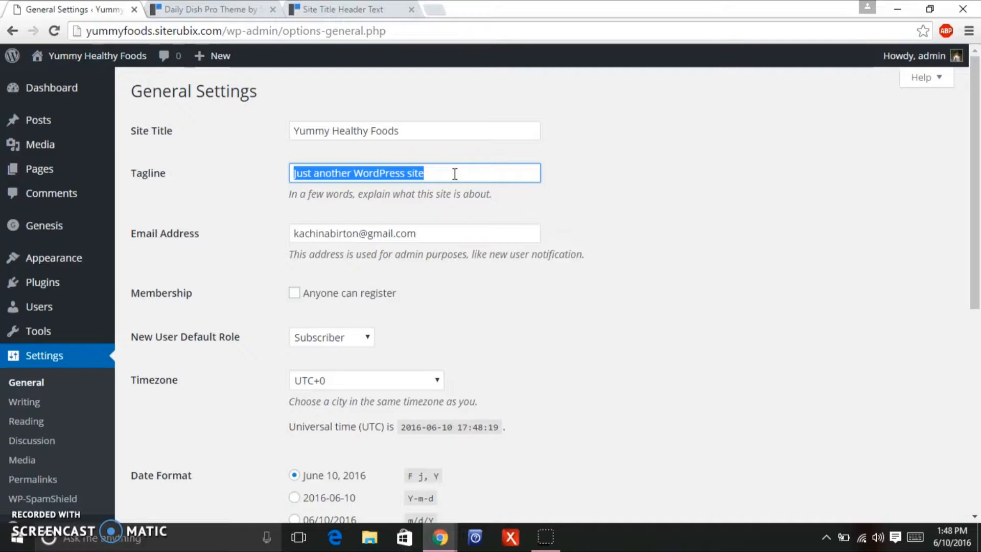
pyautogui.write('Have Your Cake & Eat It Too')
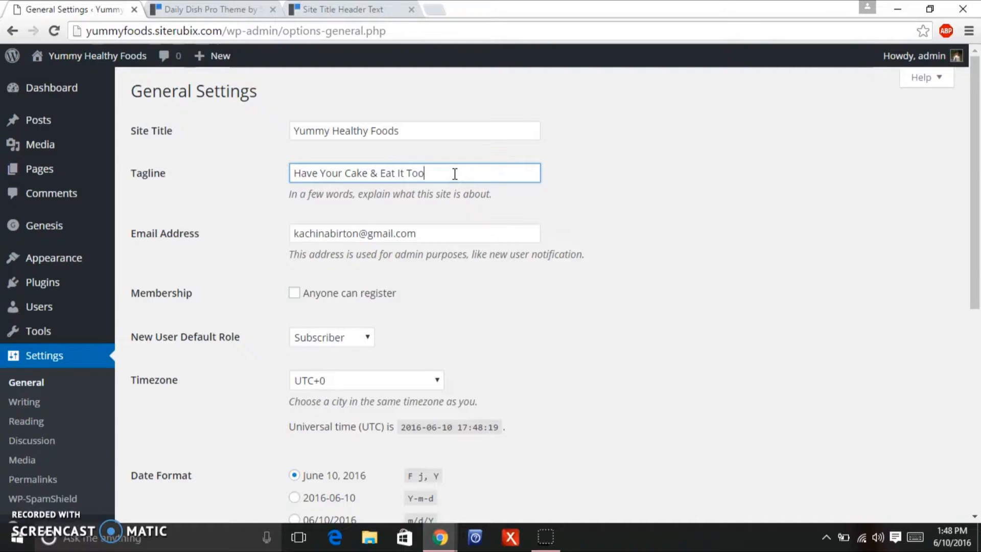
pyautogui.moveTo(966, 243); pyautogui.dragTo(957, 442)
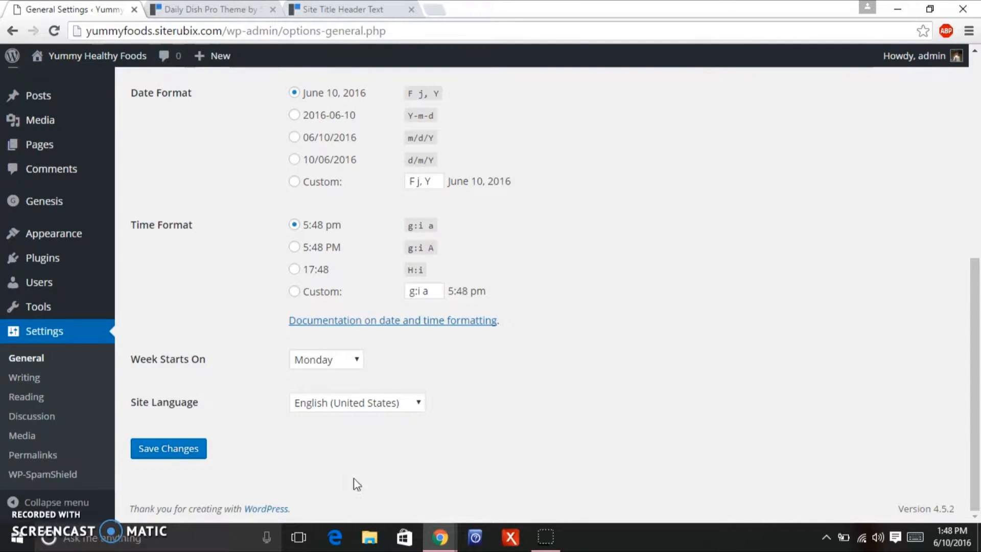
pyautogui.click(186, 449)
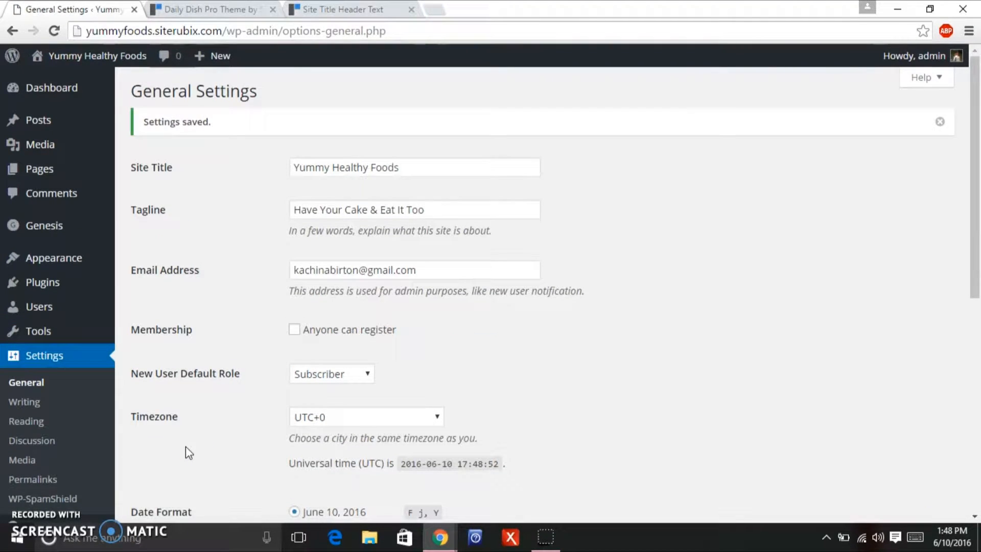
pyautogui.click(78, 59)
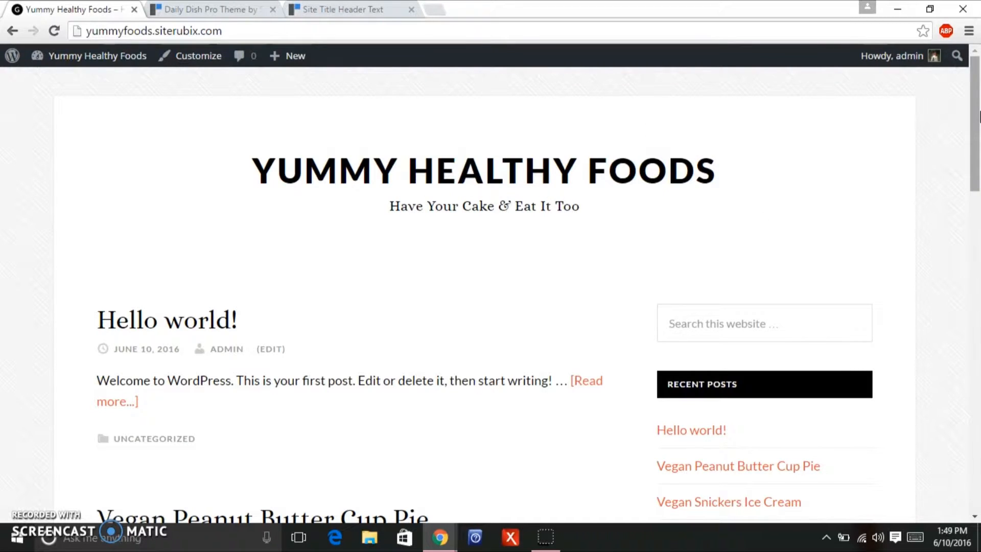
pyautogui.moveTo(979, 116); pyautogui.dragTo(975, 170)
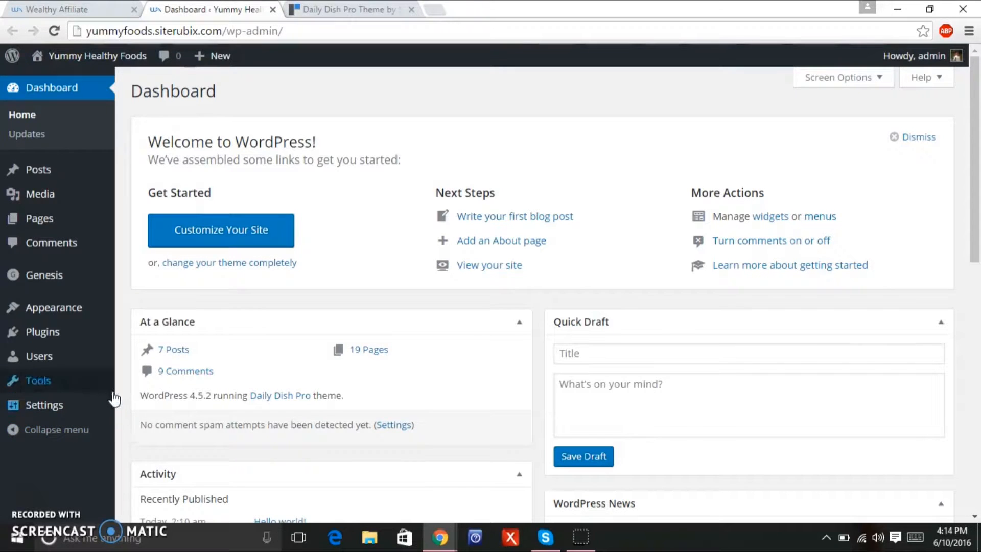
# Open Genesis > Theme Settings from the admin sidebar and scroll down the page.
pyautogui.moveTo(102, 381)
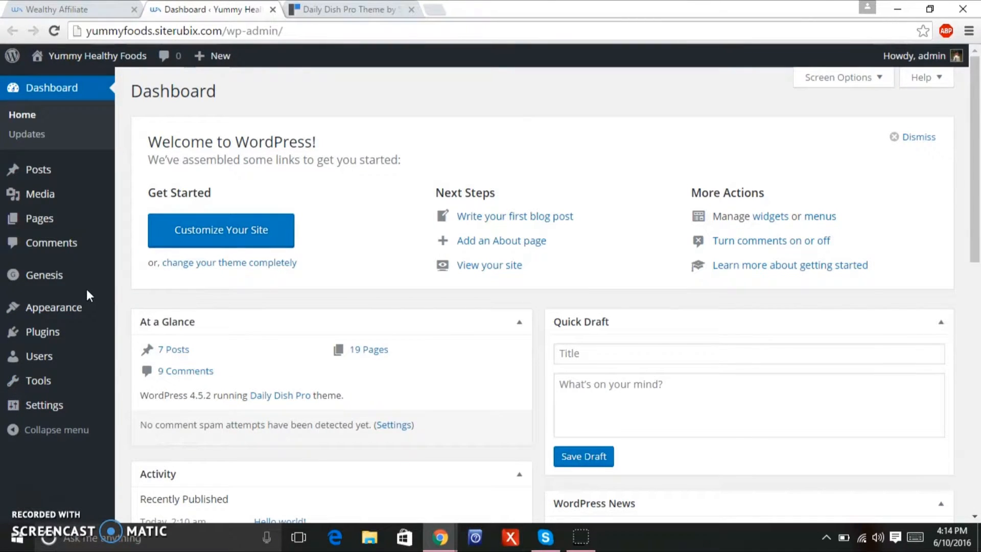
pyautogui.moveTo(76, 279)
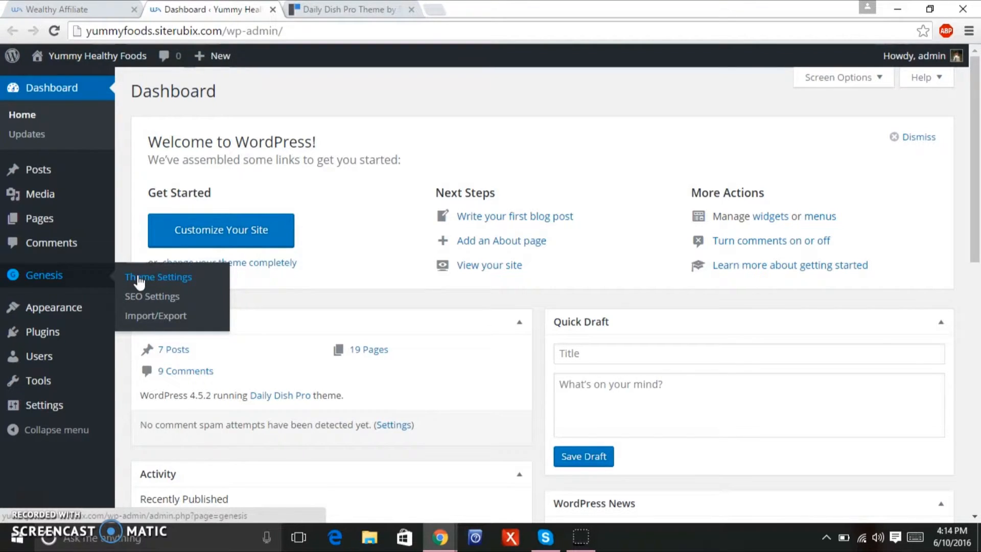
pyautogui.click(138, 279)
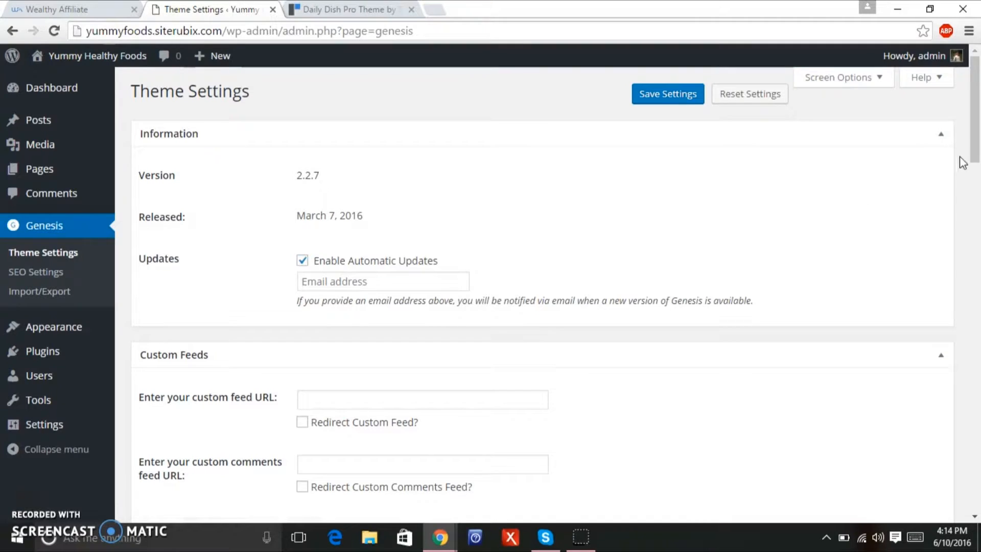
pyautogui.scroll(-2, 976, 142)
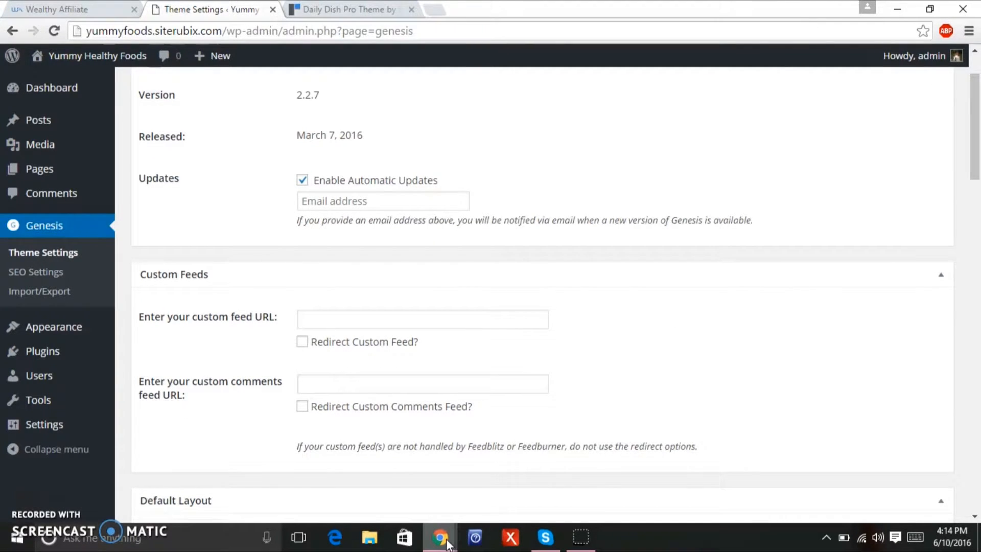
pyautogui.moveTo(449, 539)
pyautogui.moveTo(486, 508)
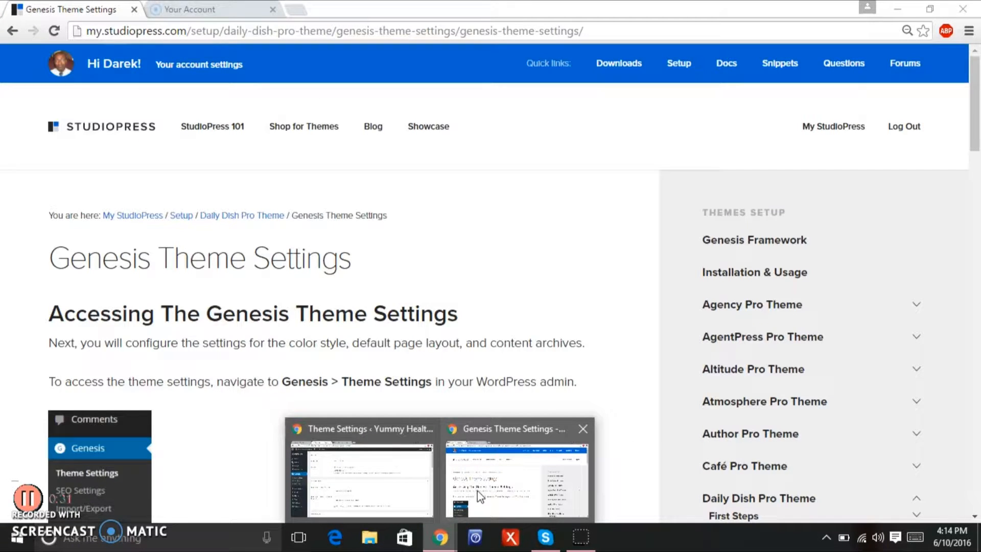
# Read the StudioPress guide's Default Page Layout and Content Archives recommendations.
pyautogui.click(477, 491)
pyautogui.moveTo(978, 71); pyautogui.dragTo(957, 248)
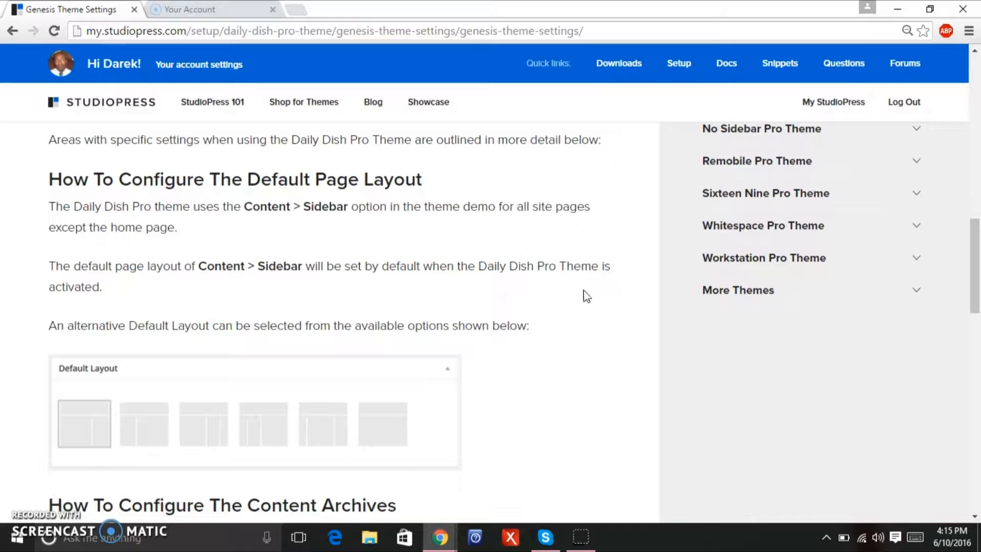
pyautogui.moveTo(975, 235); pyautogui.dragTo(976, 259)
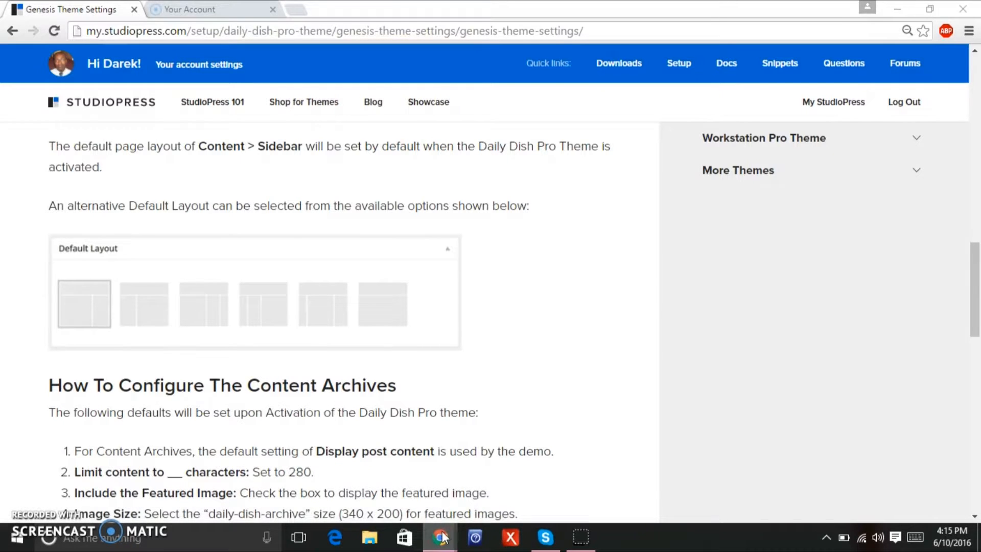
pyautogui.moveTo(440, 536)
pyautogui.moveTo(418, 498)
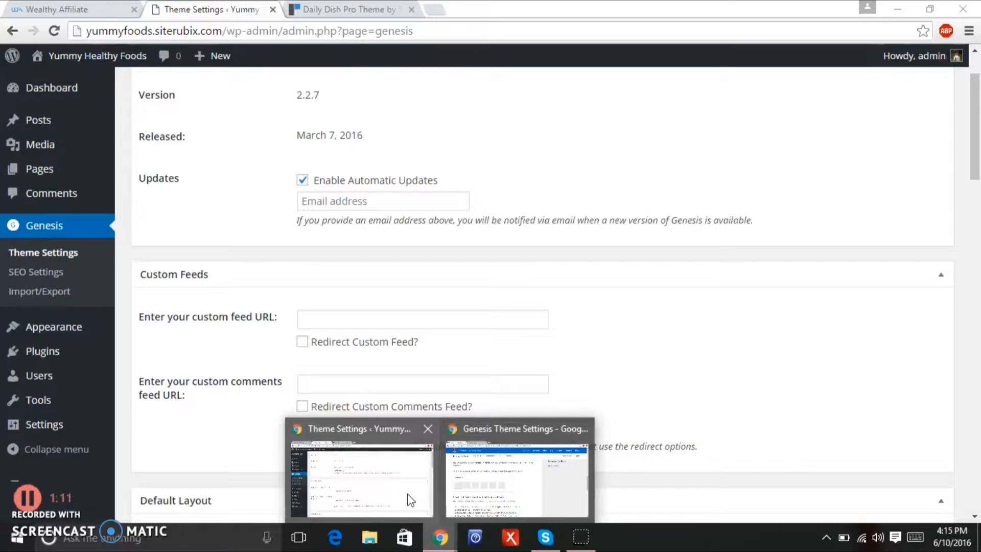
pyautogui.click(411, 499)
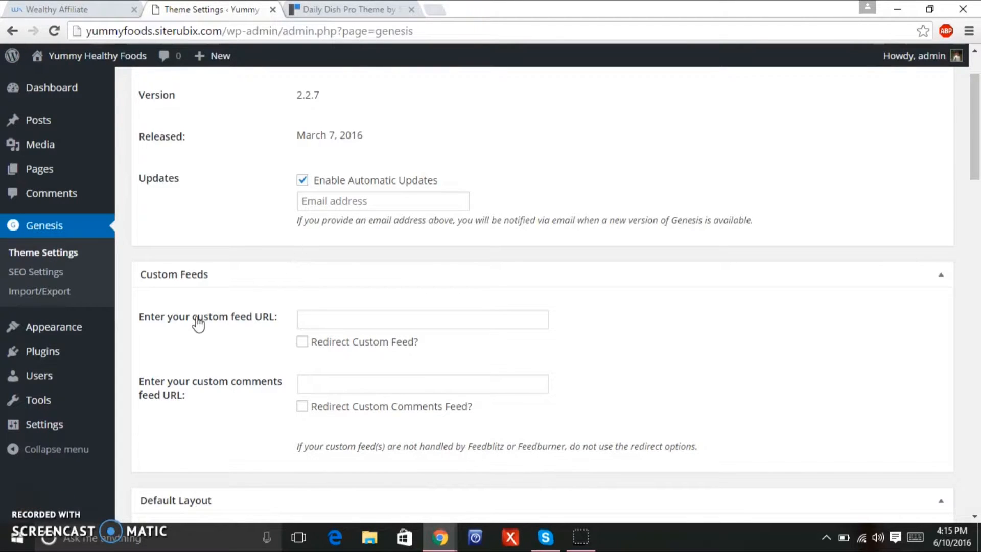
pyautogui.moveTo(979, 161); pyautogui.dragTo(978, 202)
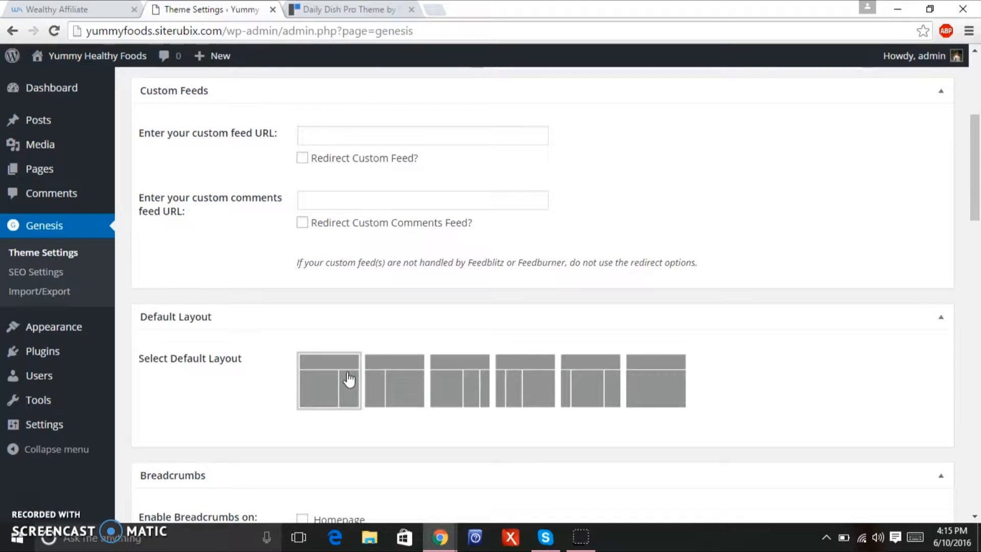
pyautogui.moveTo(978, 219); pyautogui.dragTo(946, 361)
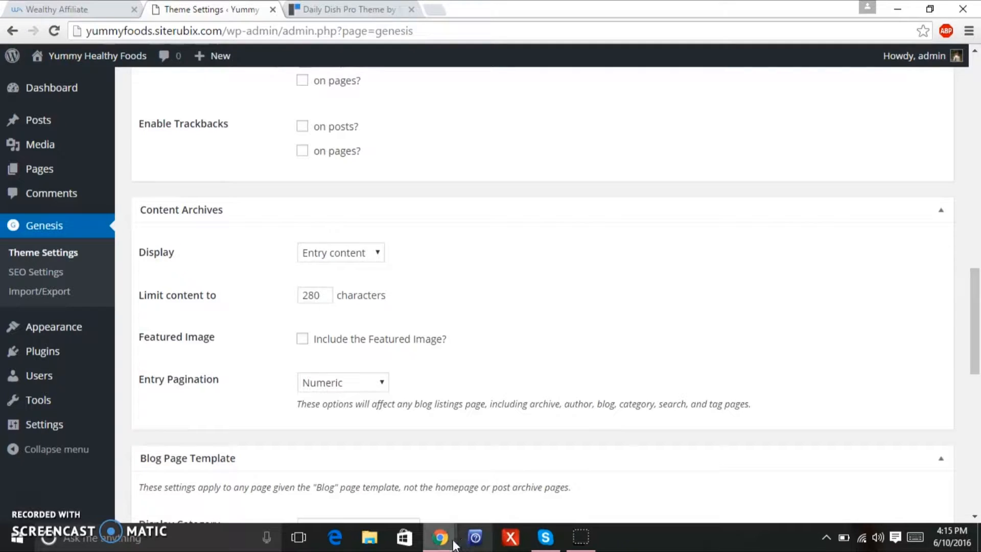
# Scroll the StudioPress guide to its Content Archives advice: featured image, daily-dish-archive (340 × 200), left alignment.
pyautogui.moveTo(452, 544)
pyautogui.click(474, 508)
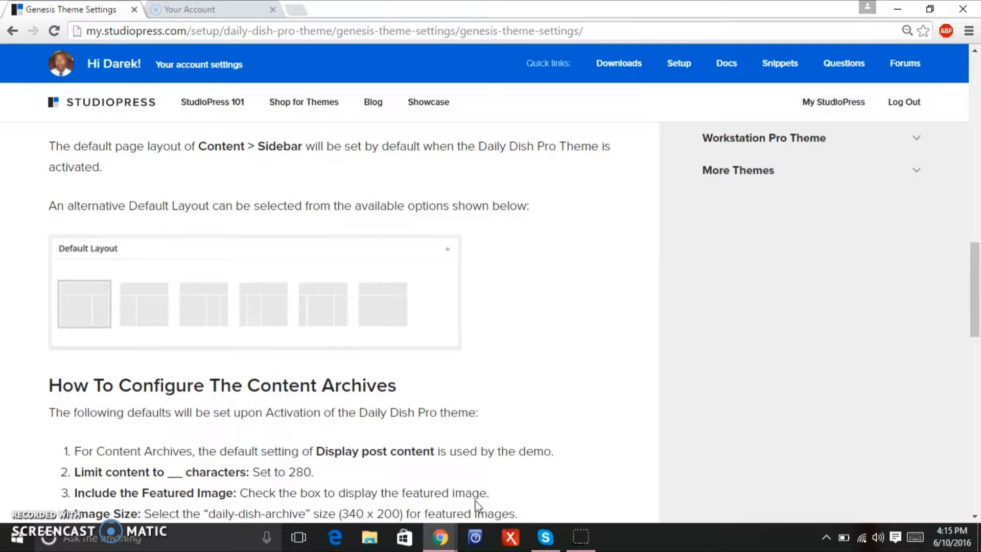
pyautogui.moveTo(978, 279); pyautogui.dragTo(963, 325)
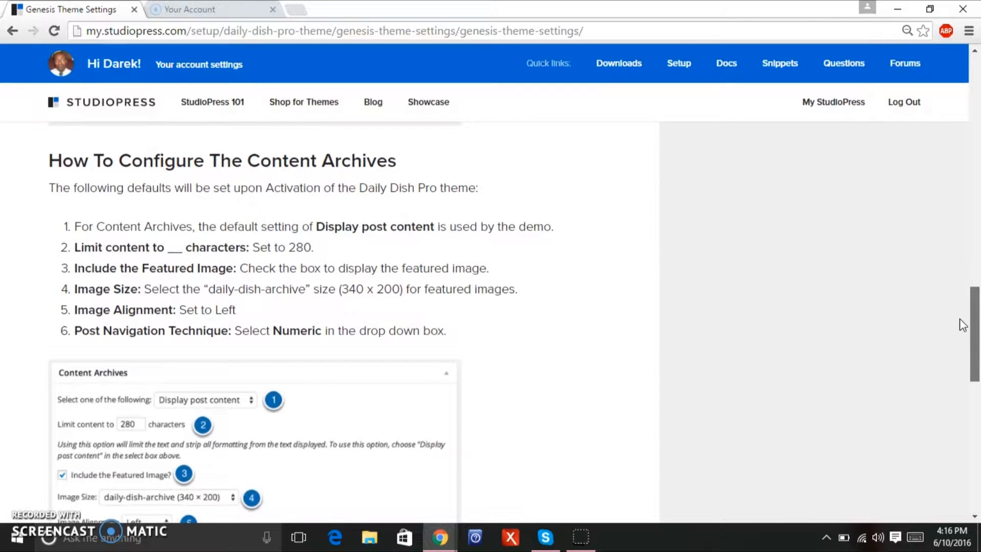
pyautogui.moveTo(962, 325); pyautogui.dragTo(963, 326)
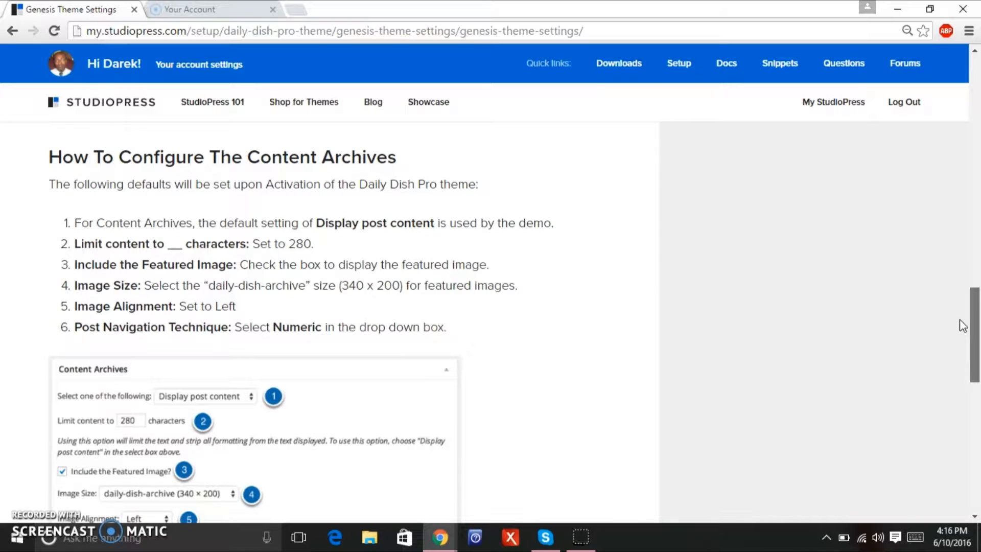
pyautogui.moveTo(963, 326); pyautogui.dragTo(963, 328)
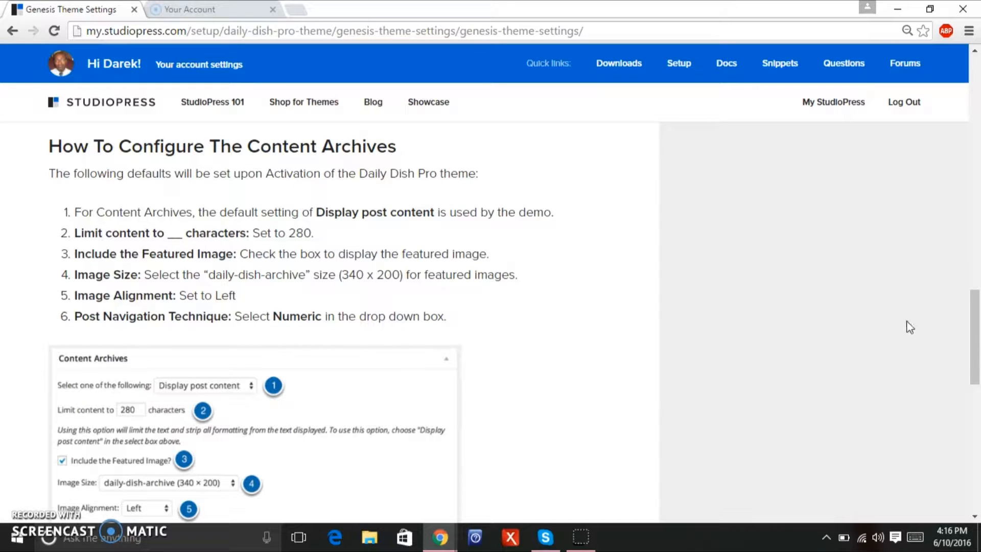
pyautogui.scroll(-4, 977, 305)
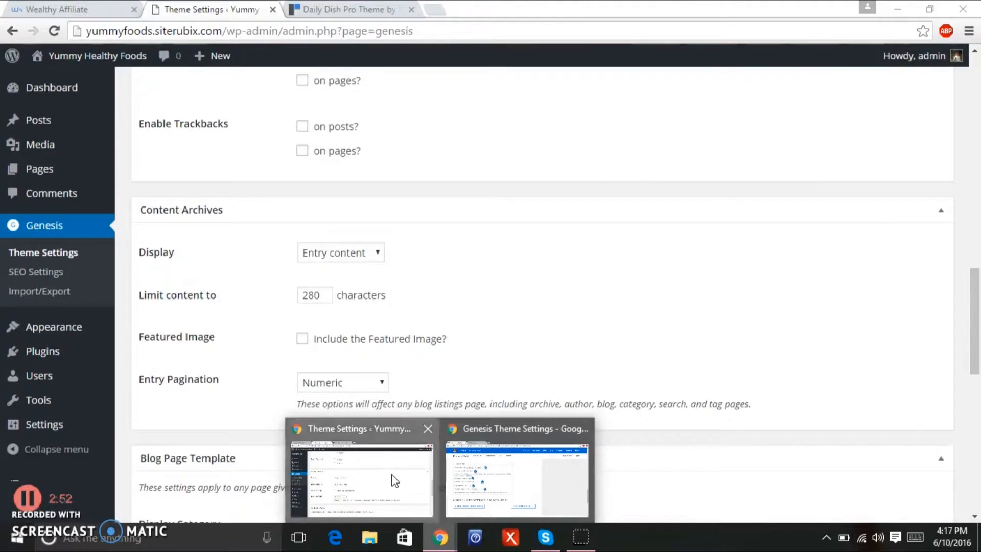
# Keep Entry content as the archive display and include featured images in content archives.
pyautogui.click(392, 474)
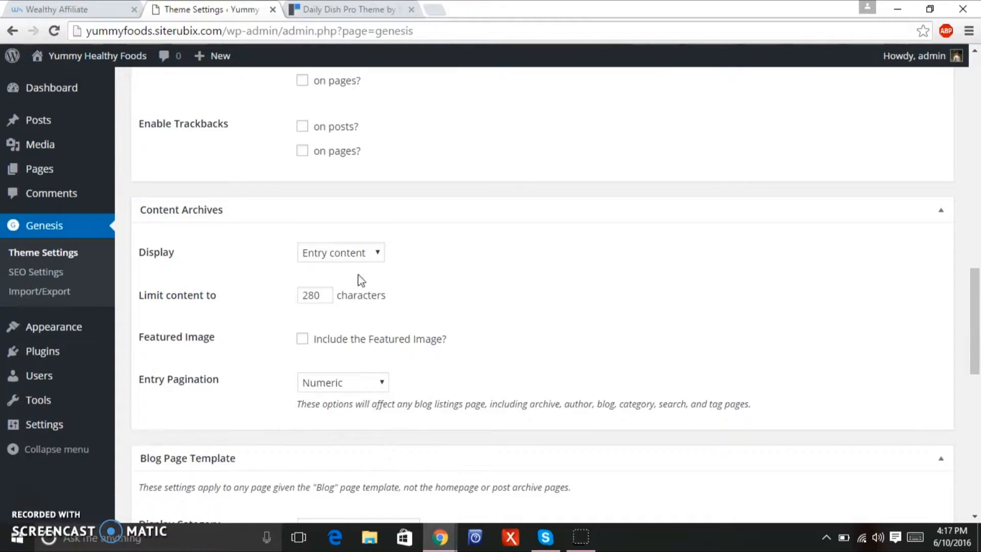
pyautogui.click(367, 256)
pyautogui.click(369, 257)
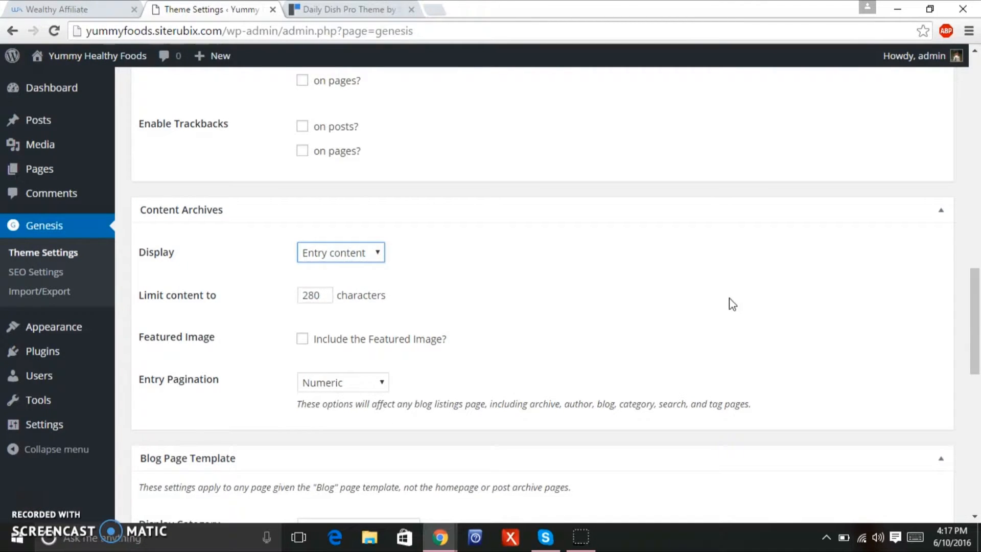
pyautogui.click(302, 339)
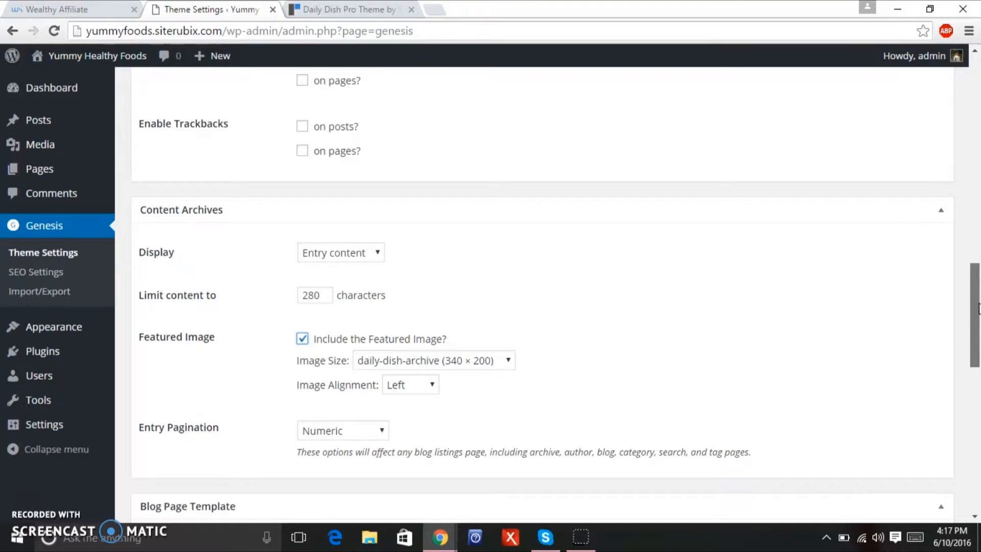
# Save the Genesis Theme Settings and return to the Daily Dish Pro demo.
pyautogui.scroll(-1, 664, 286)
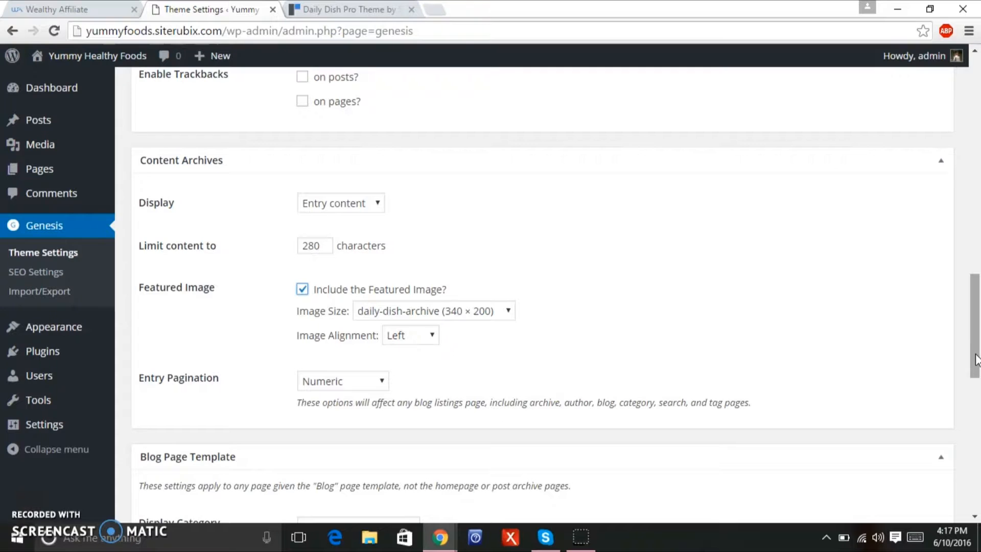
pyautogui.moveTo(976, 358); pyautogui.dragTo(978, 499)
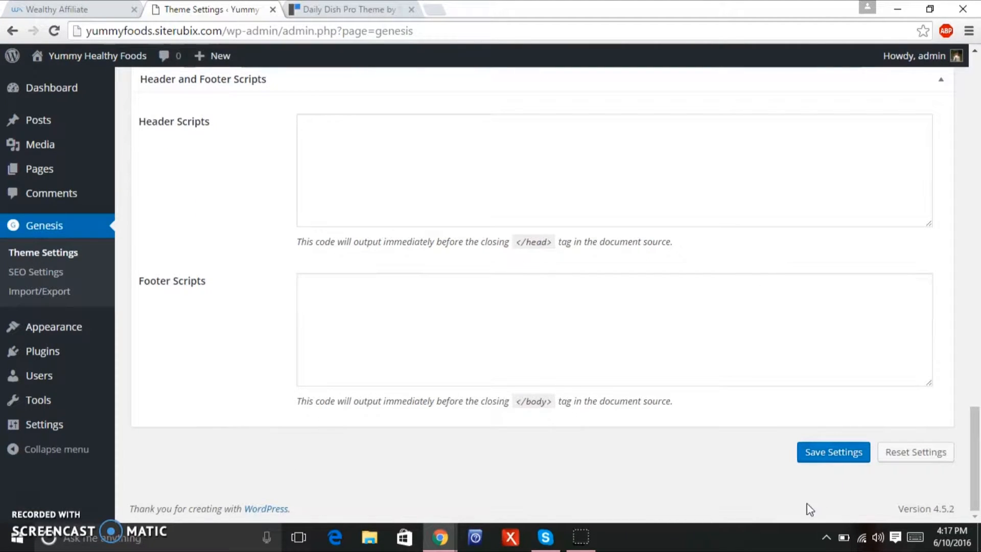
pyautogui.click(828, 456)
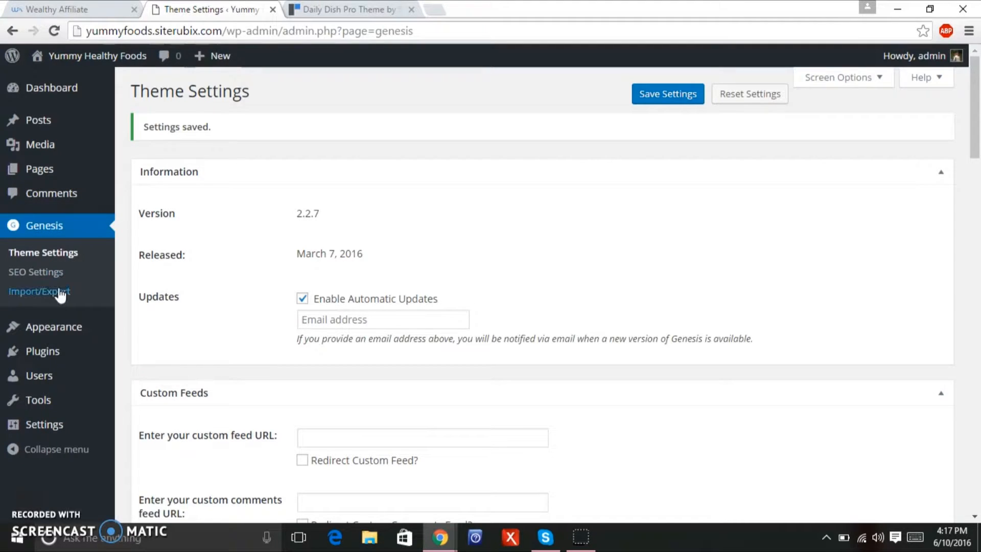
pyautogui.moveTo(73, 66)
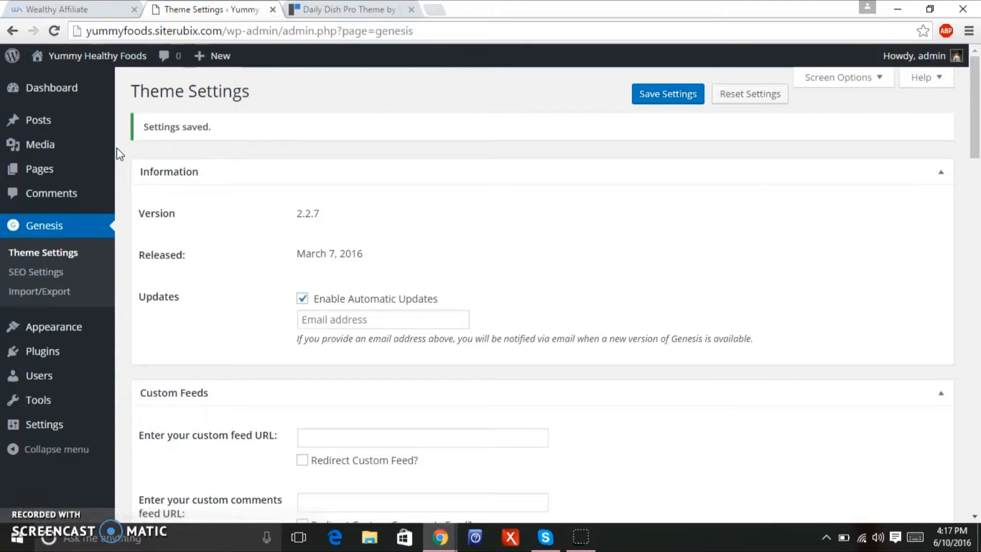
pyautogui.click(321, 15)
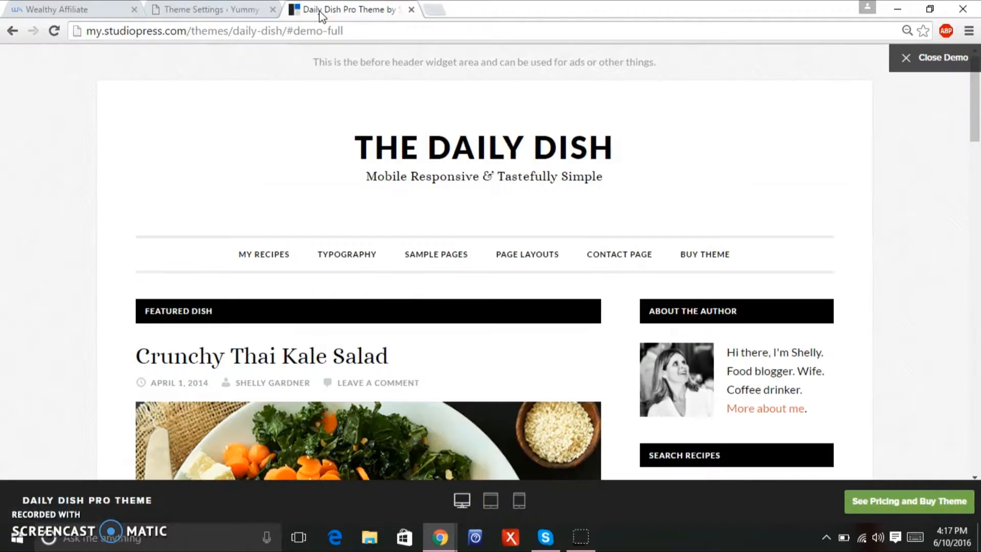
# Scroll the Daily Dish Pro demo to study the Featured Dish and Featured Dinners sections.
pyautogui.moveTo(977, 101); pyautogui.dragTo(970, 153)
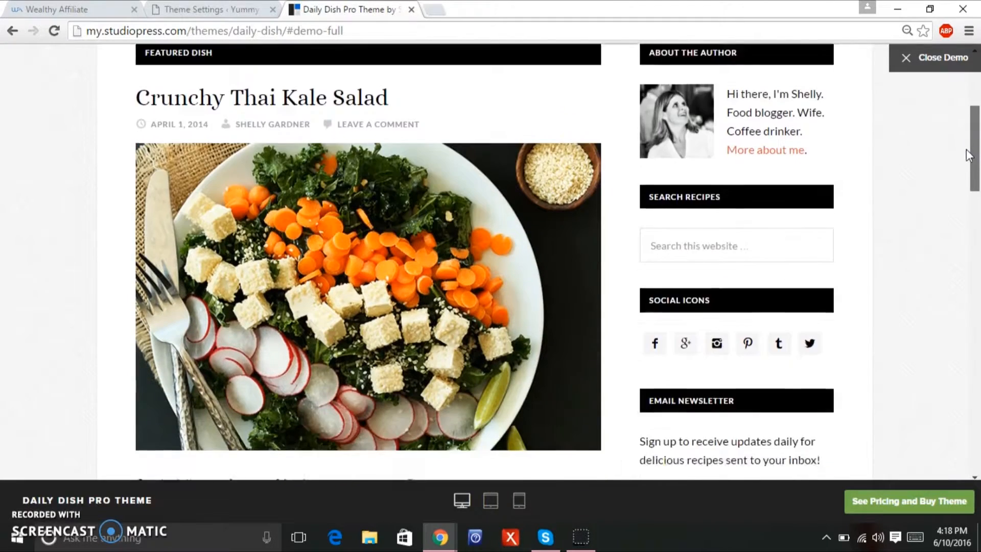
pyautogui.moveTo(979, 134); pyautogui.dragTo(979, 223)
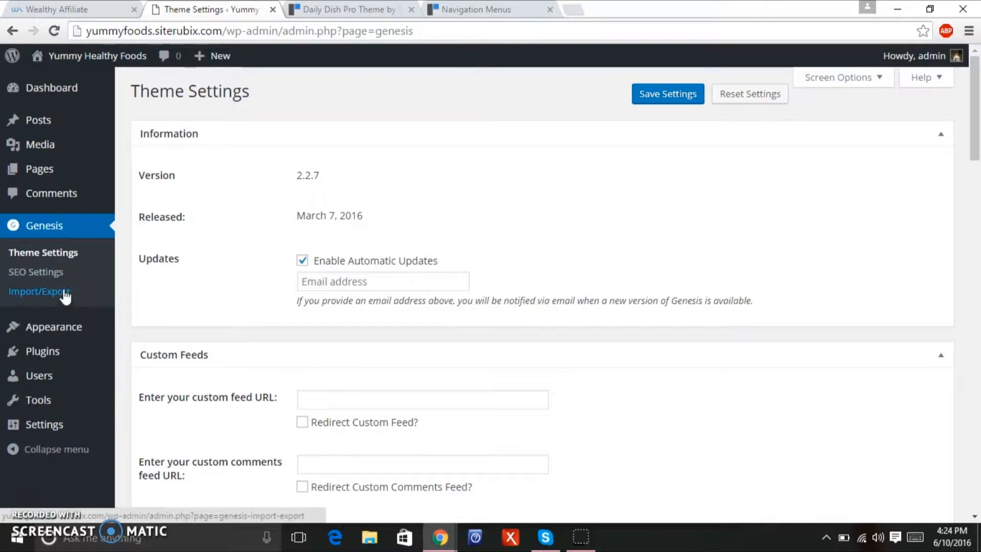
pyautogui.moveTo(61, 327)
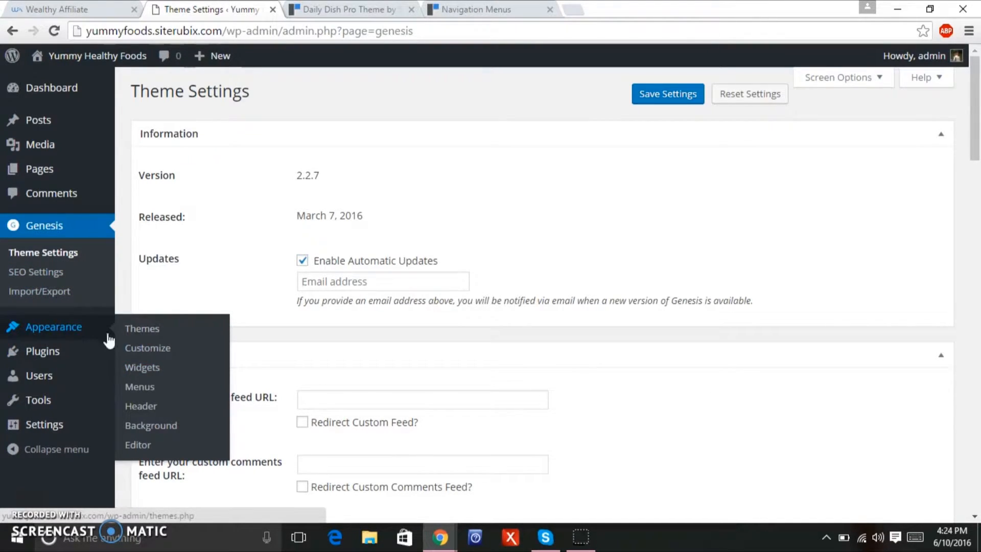
pyautogui.click(156, 386)
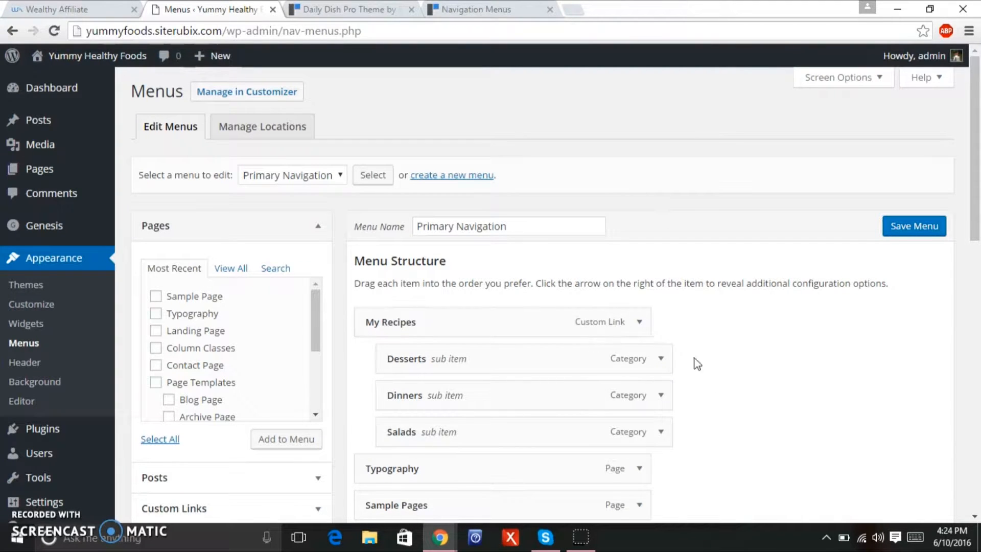
pyautogui.moveTo(978, 176); pyautogui.dragTo(960, 267)
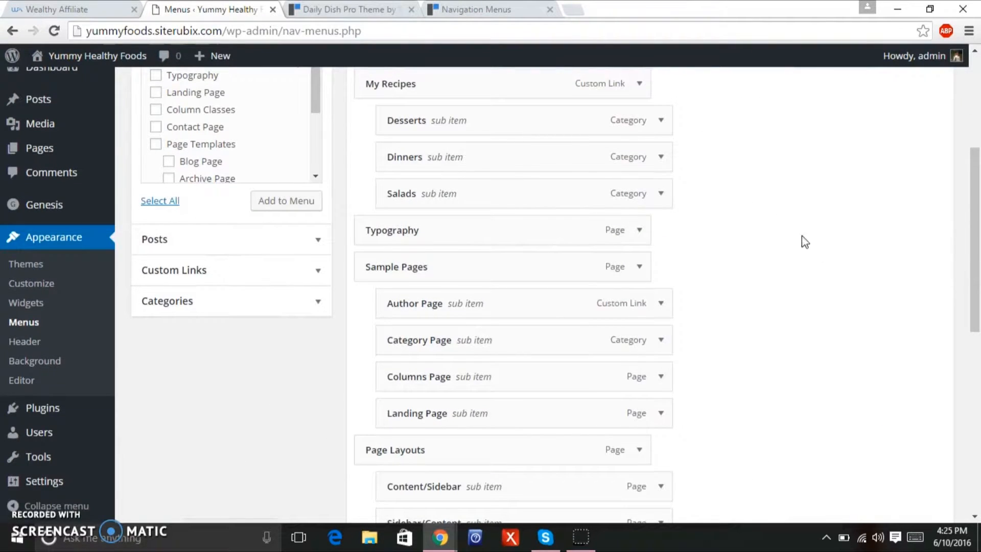
pyautogui.moveTo(978, 236); pyautogui.dragTo(965, 132)
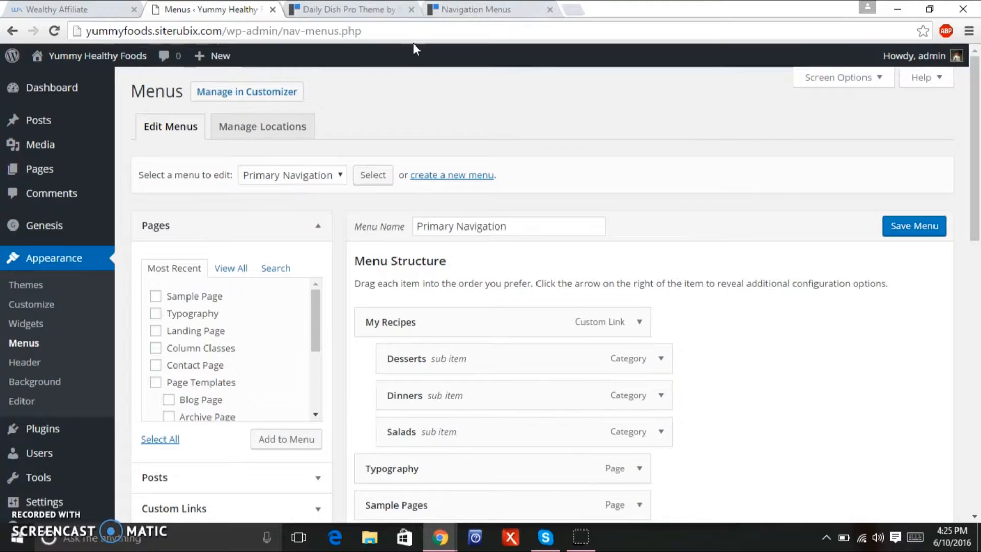
pyautogui.moveTo(975, 92); pyautogui.dragTo(975, 47)
pyautogui.click(323, 13)
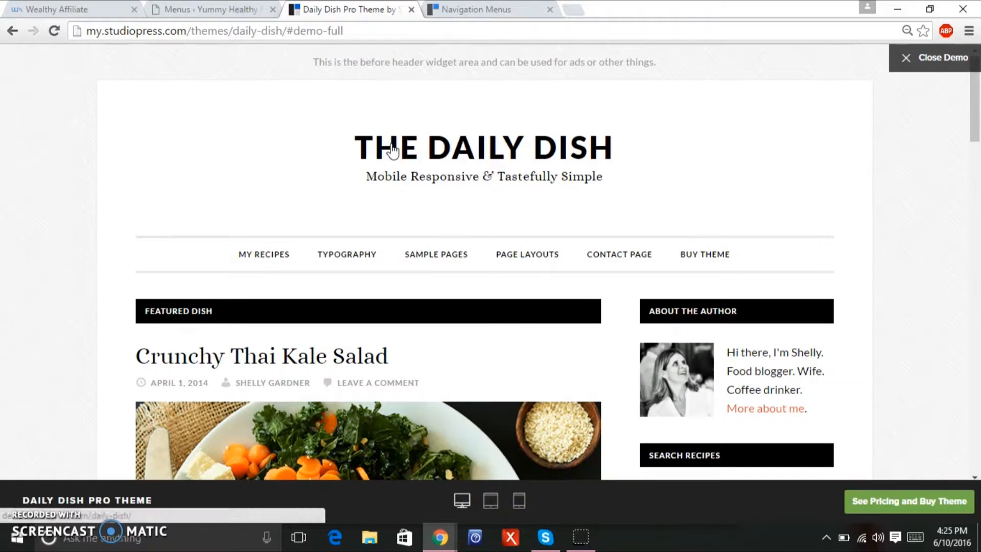
pyautogui.moveTo(294, 262)
pyautogui.moveTo(482, 254)
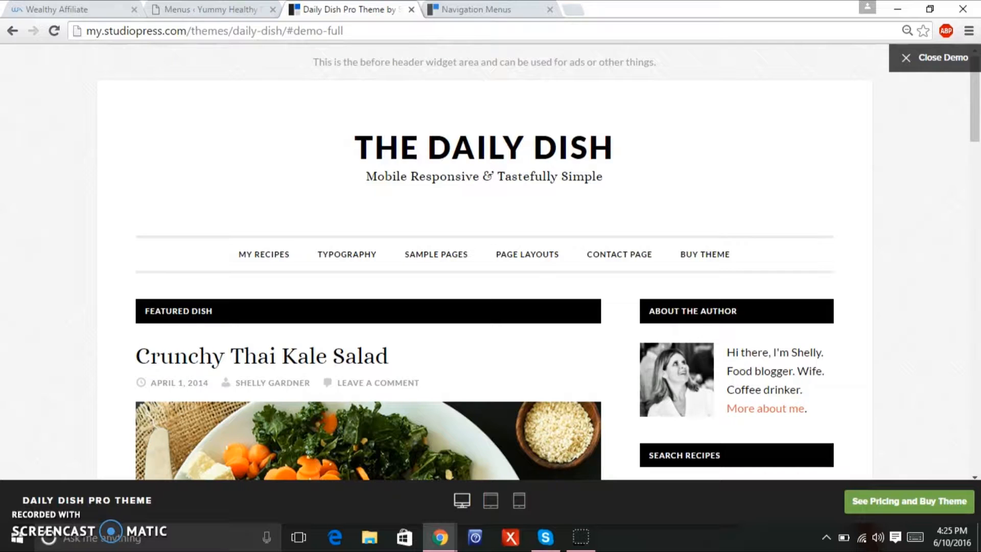
pyautogui.click(176, 9)
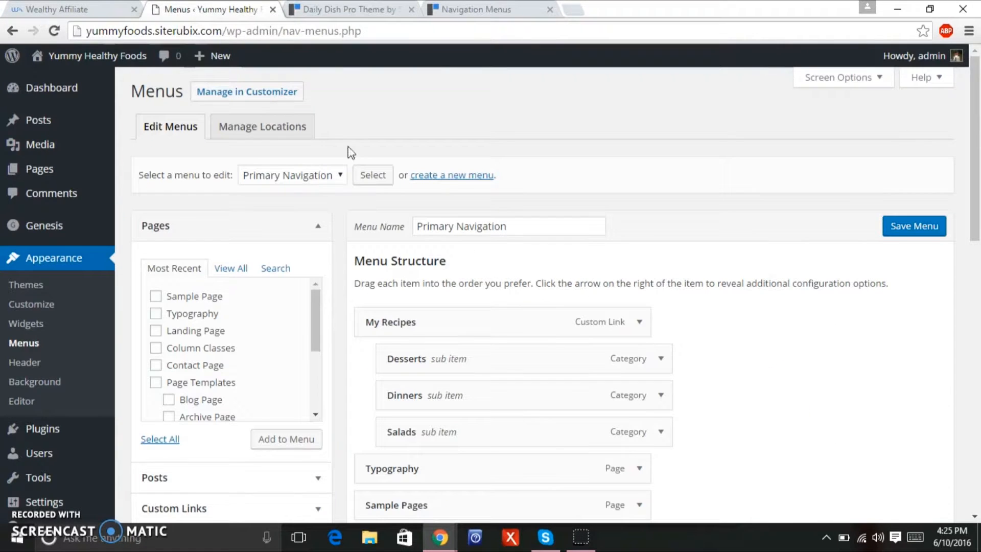
# Assign Primary Navigation to the After Header Menu location and save.
pyautogui.click(283, 128)
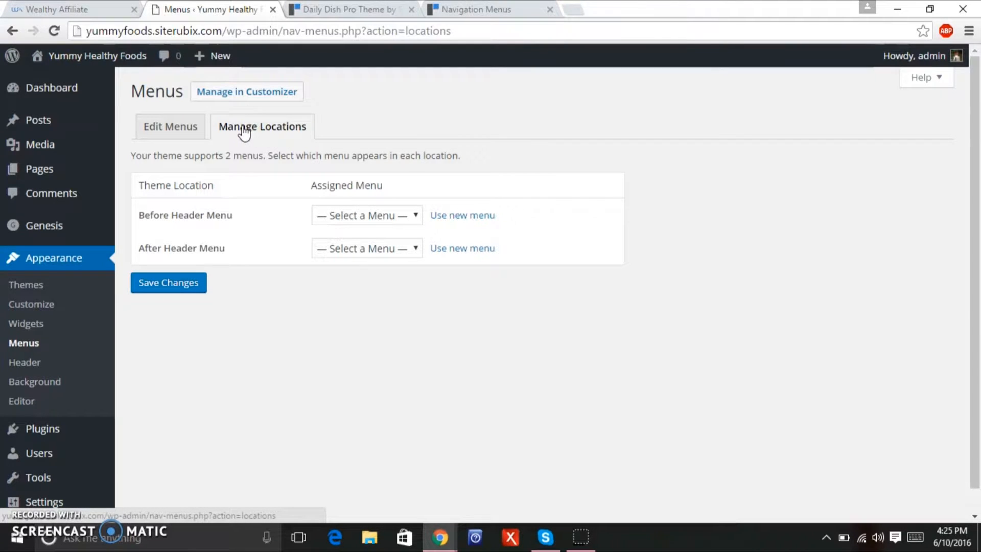
pyautogui.click(407, 249)
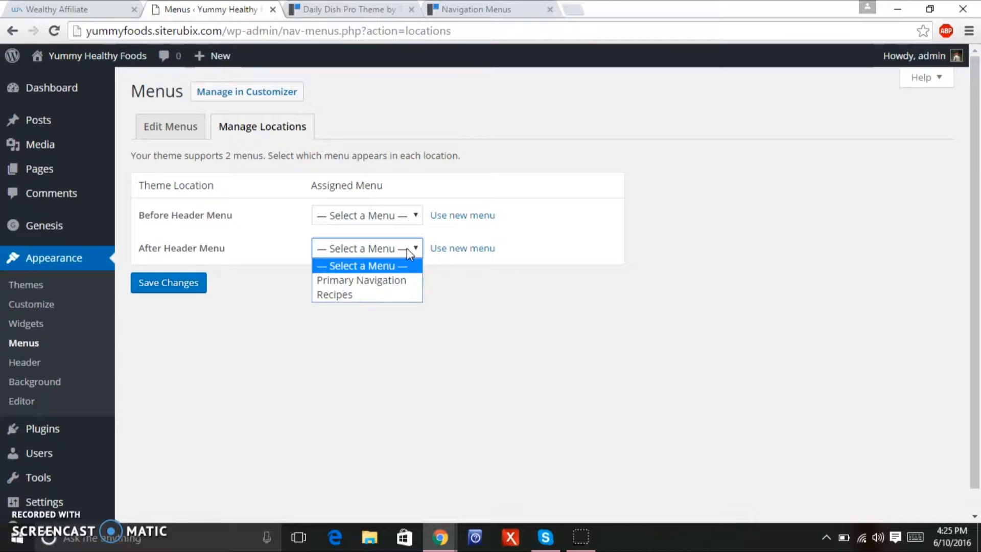
pyautogui.click(404, 281)
pyautogui.click(187, 281)
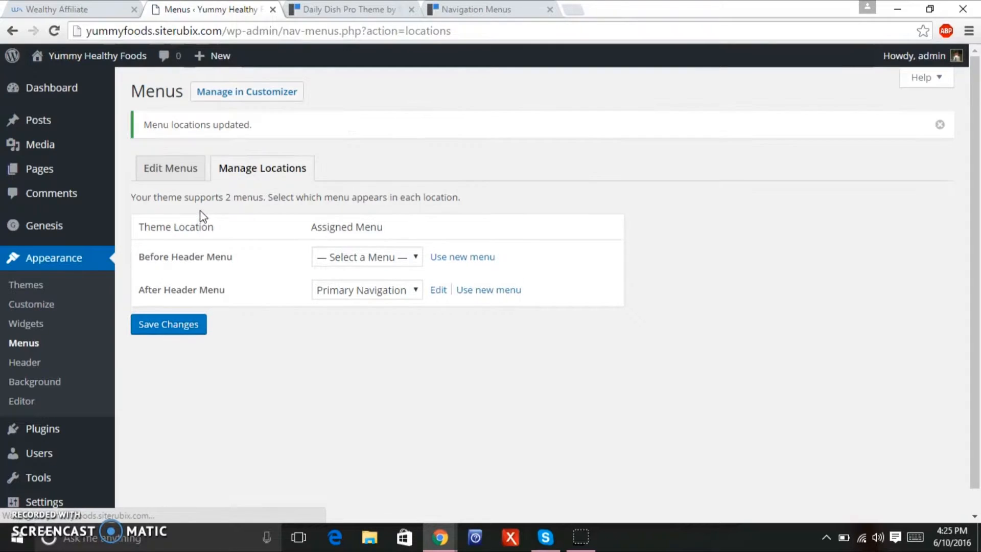
# Return to the Primary Navigation menu, then view the live front page's new menu.
pyautogui.click(174, 169)
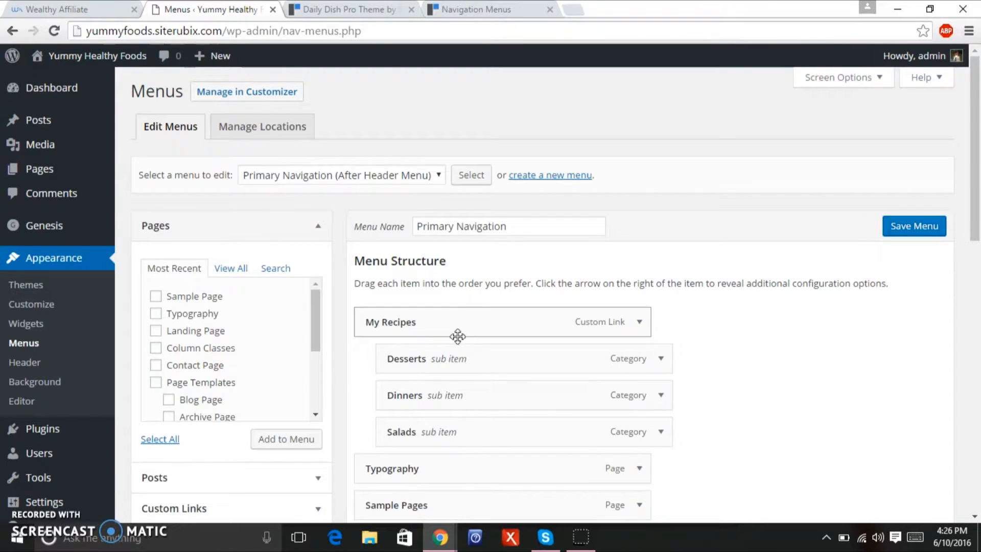
pyautogui.moveTo(138, 67)
pyautogui.click(135, 61)
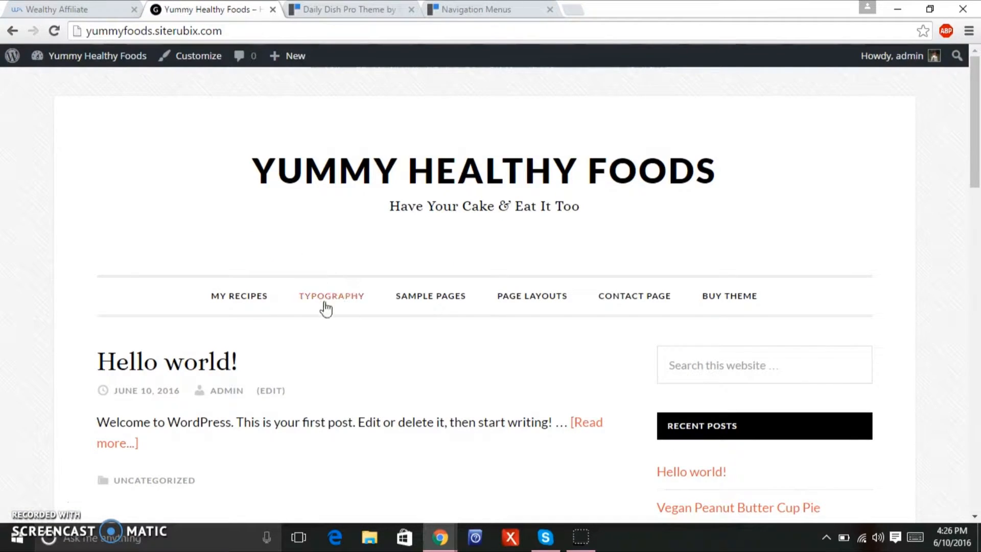
# Compare the site's front page and its new navigation bar with the Daily Dish Pro demo.
pyautogui.moveTo(388, 302)
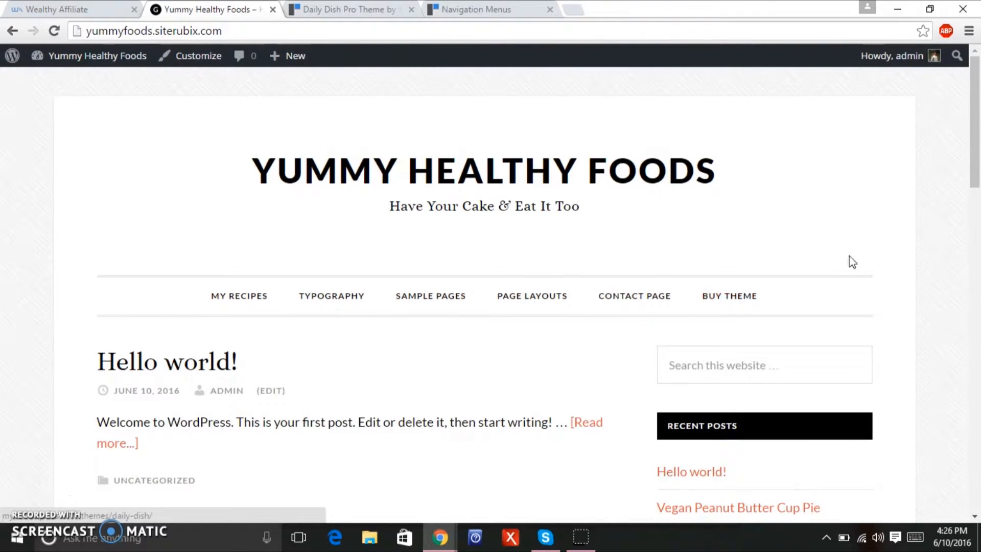
pyautogui.click(318, 10)
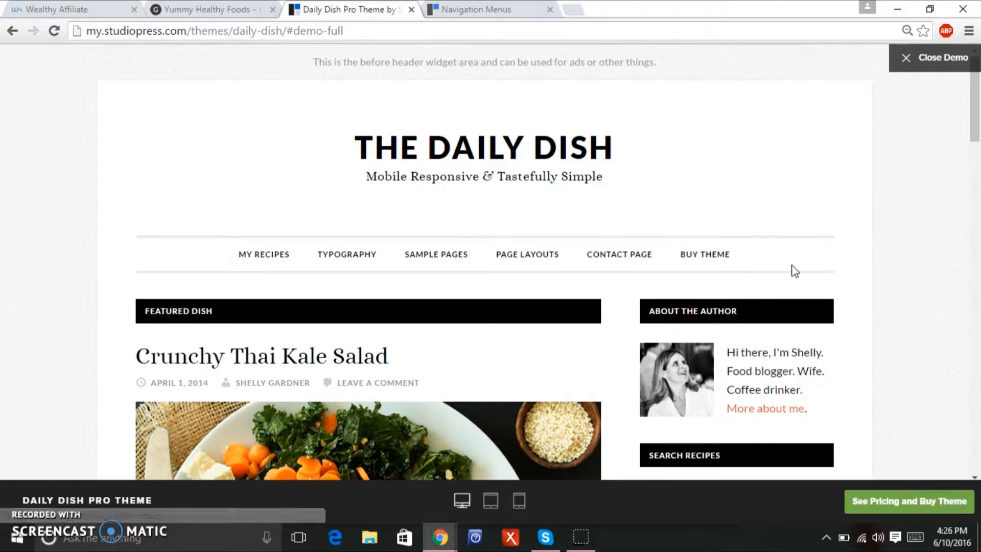
pyautogui.moveTo(979, 97)
pyautogui.mouseDown()
pyautogui.moveTo(973, 251)
pyautogui.moveTo(973, 97)
pyautogui.mouseUp()
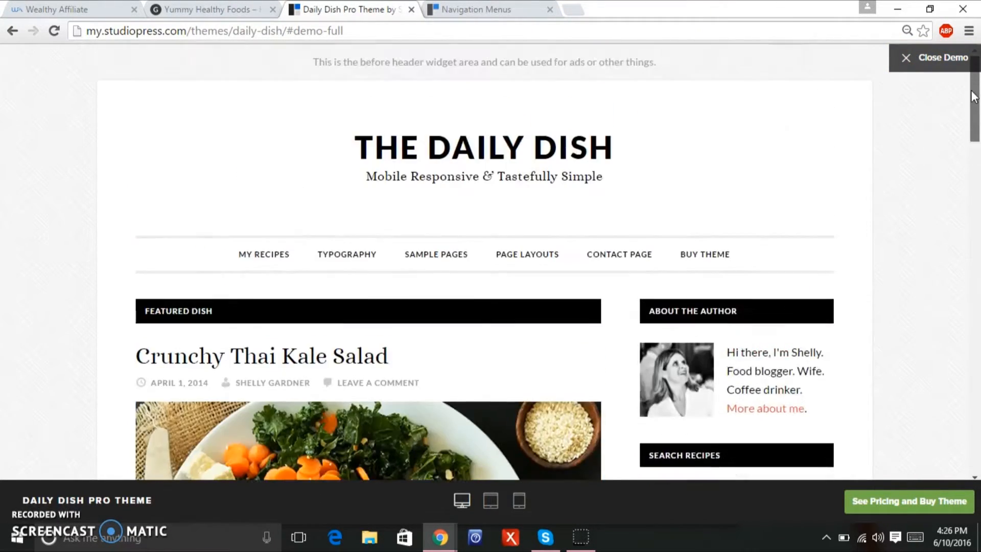
pyautogui.click(218, 17)
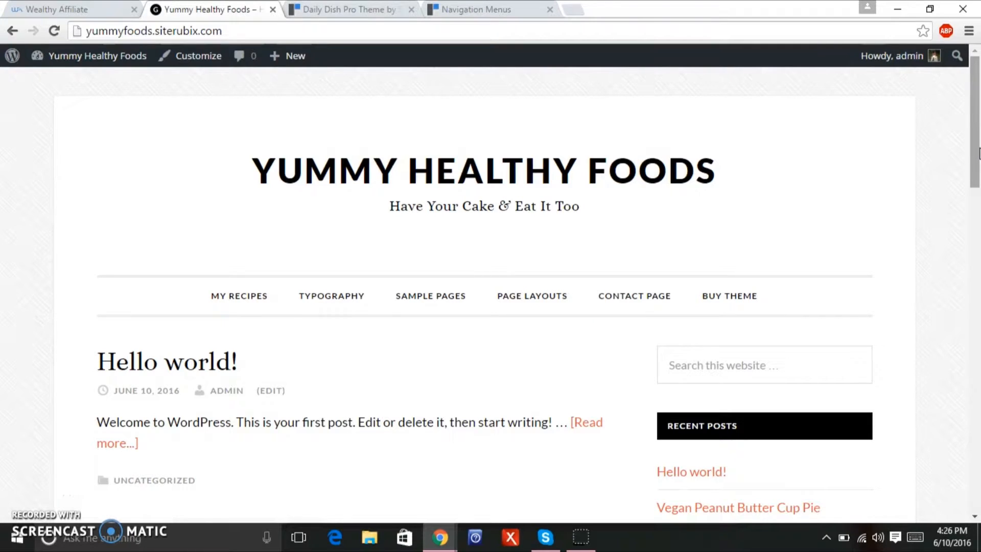
pyautogui.scroll(-1, 613, 230)
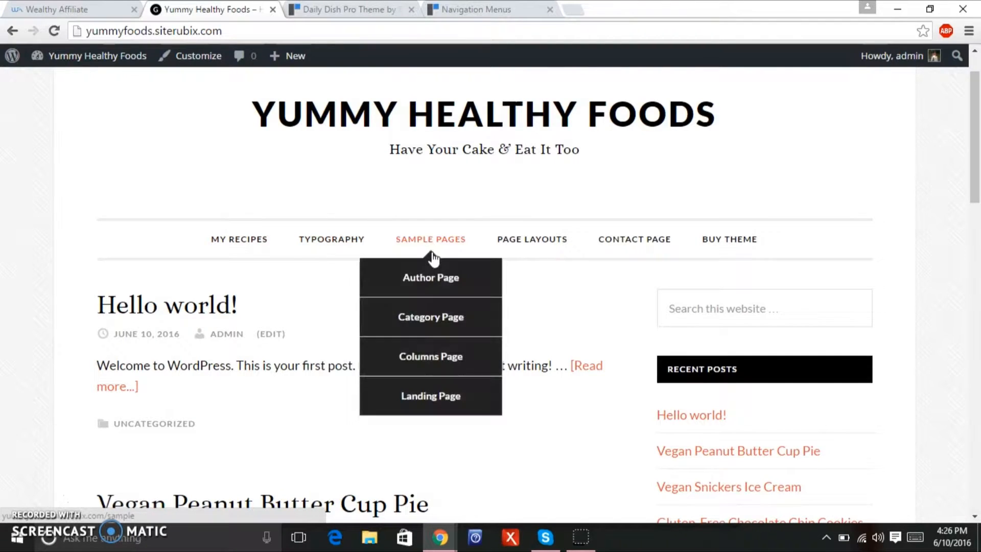
pyautogui.moveTo(534, 248)
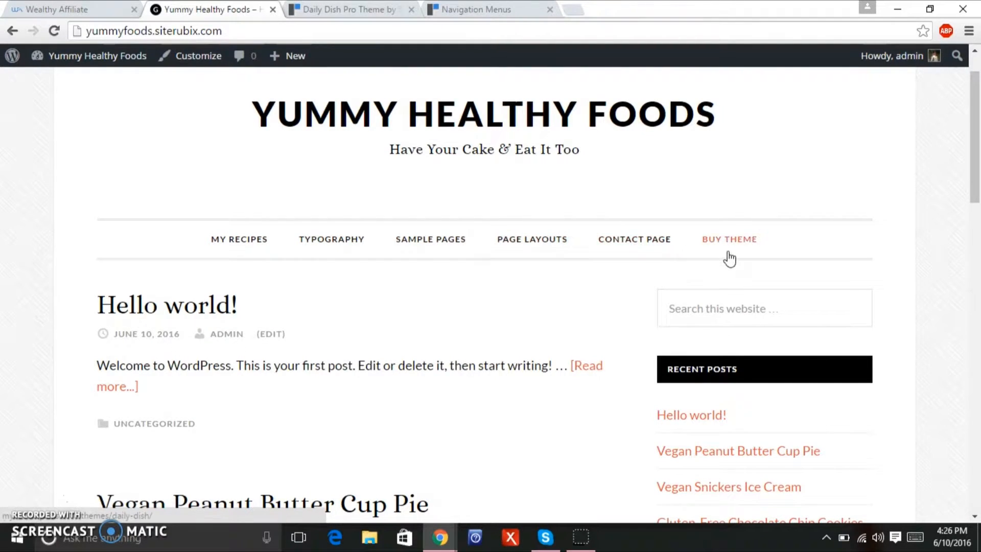
pyautogui.moveTo(960, 179); pyautogui.dragTo(959, 230)
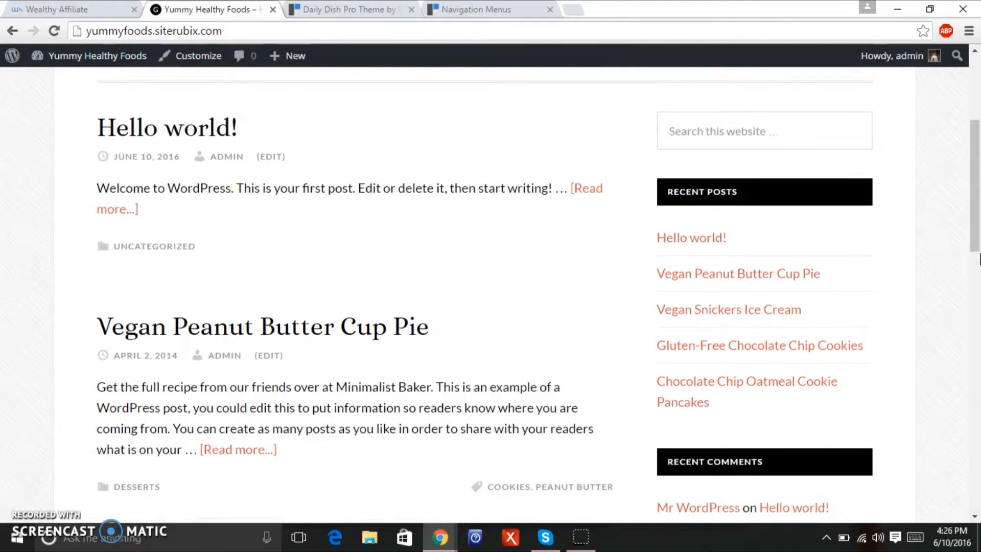
pyautogui.moveTo(977, 228); pyautogui.dragTo(978, 99)
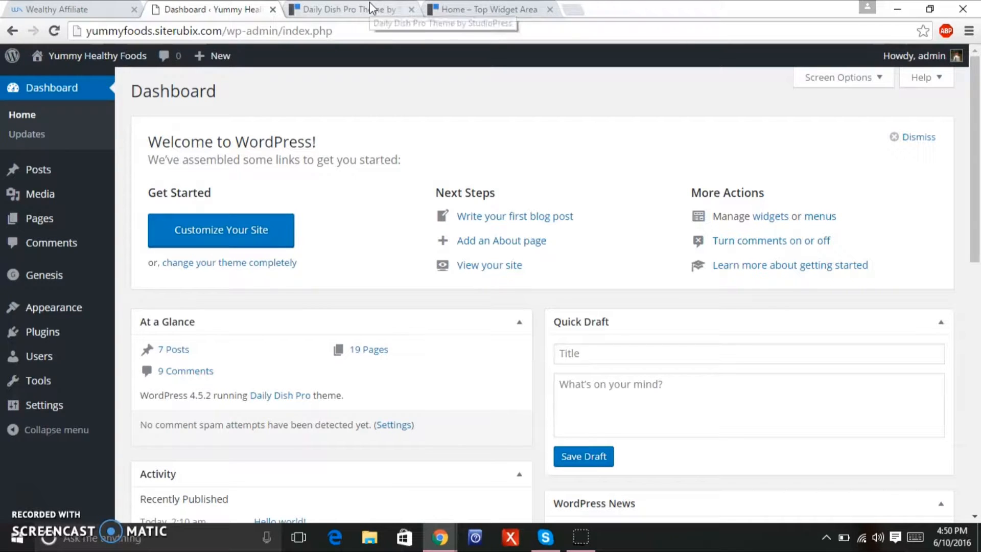
# Check the demo's Featured Dish section, then go to Appearance > Widgets in the admin.
pyautogui.click(369, 2)
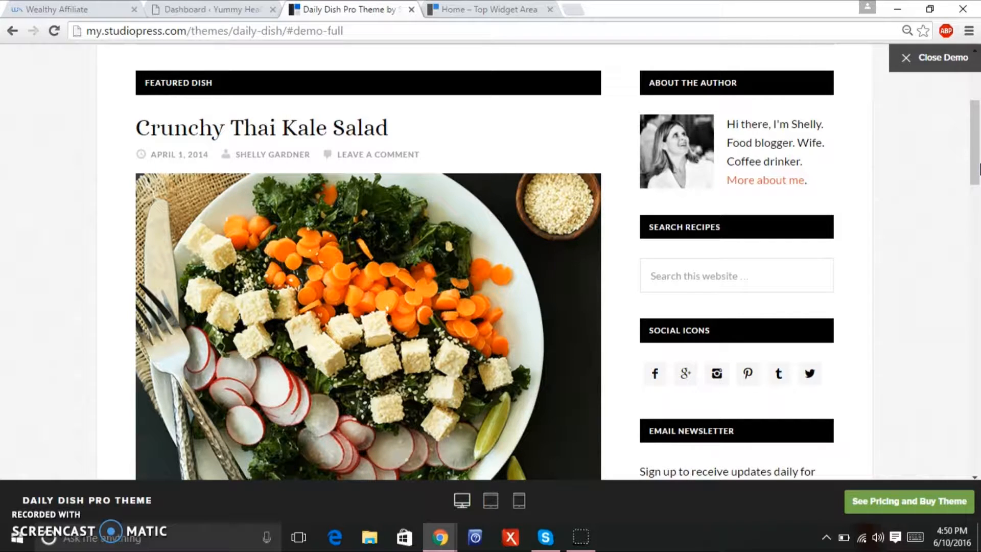
pyautogui.moveTo(977, 165); pyautogui.dragTo(951, 183)
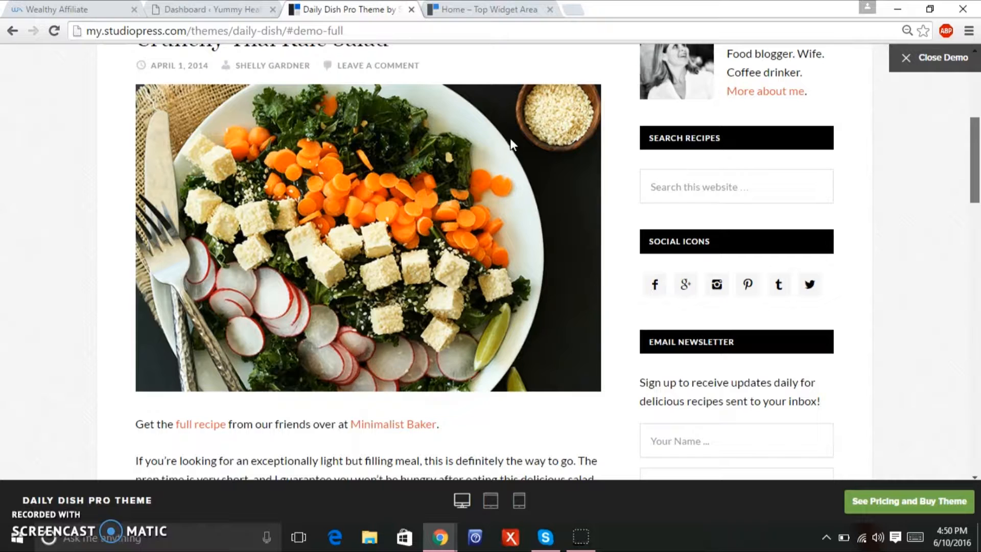
pyautogui.click(228, 10)
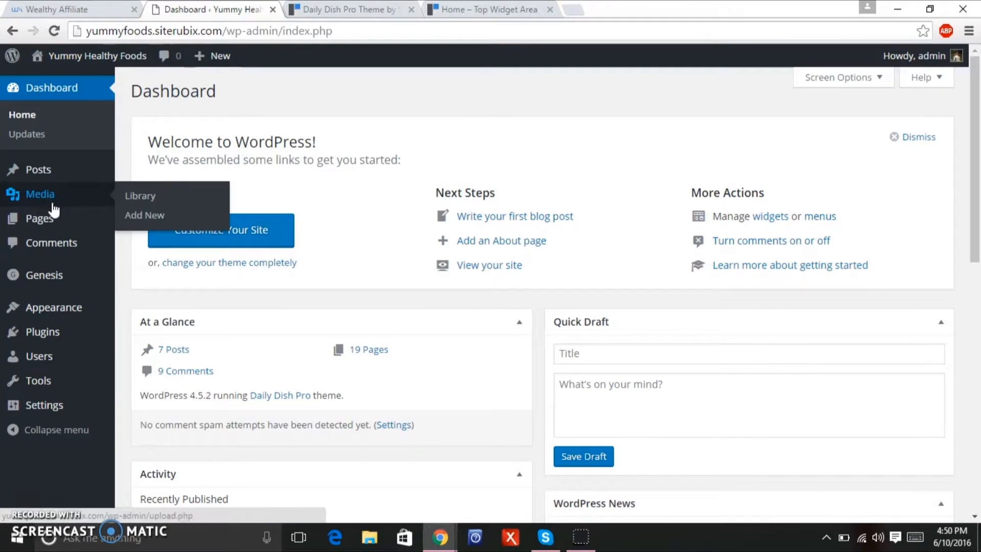
pyautogui.moveTo(84, 286)
pyautogui.moveTo(76, 307)
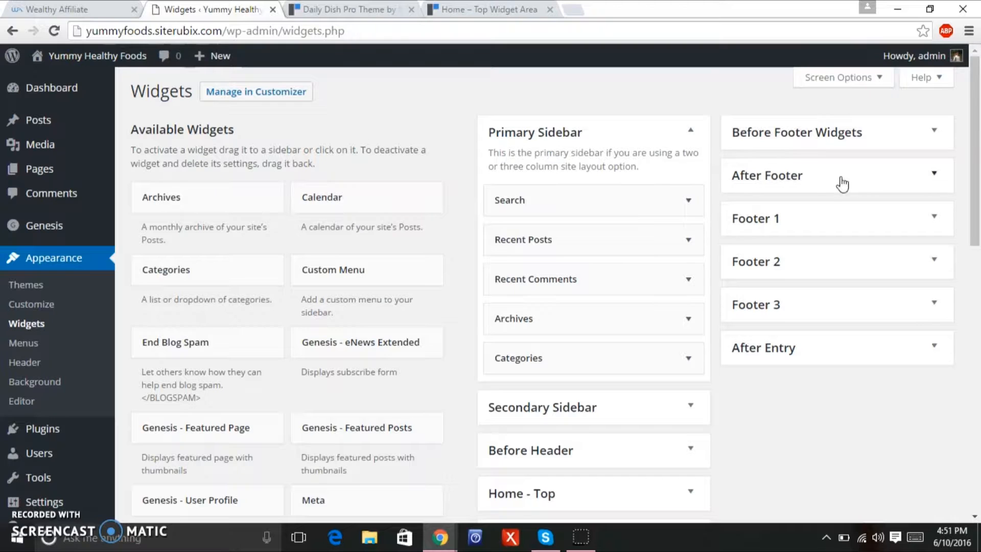
# Remove the Genesis - Featured Posts widget from the Before Header area.
pyautogui.moveTo(974, 128); pyautogui.dragTo(975, 201)
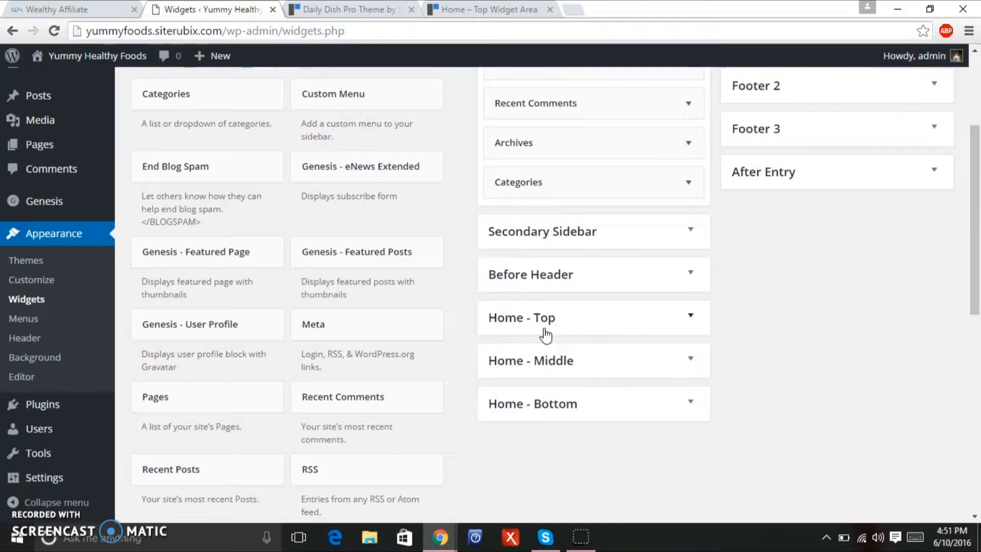
pyautogui.click(358, 12)
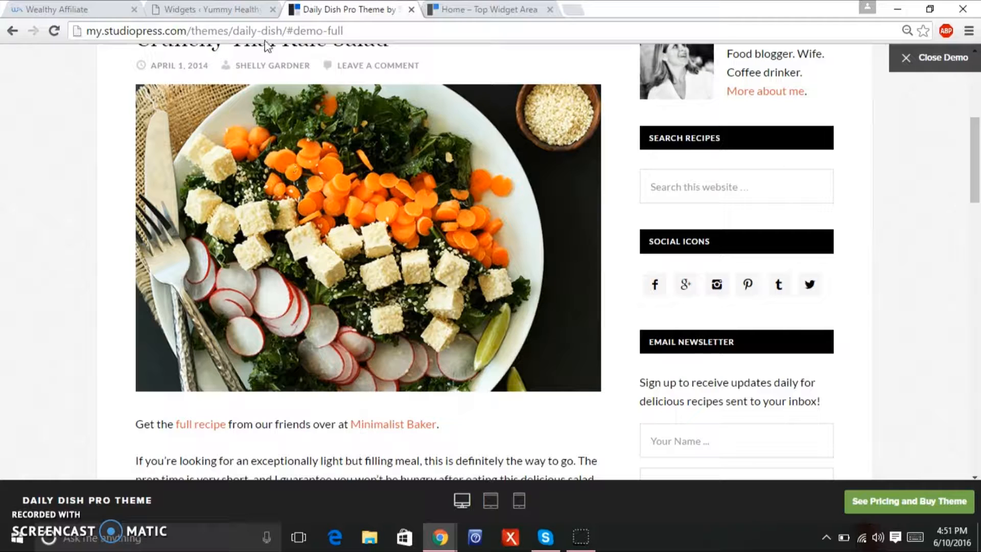
pyautogui.click(199, 8)
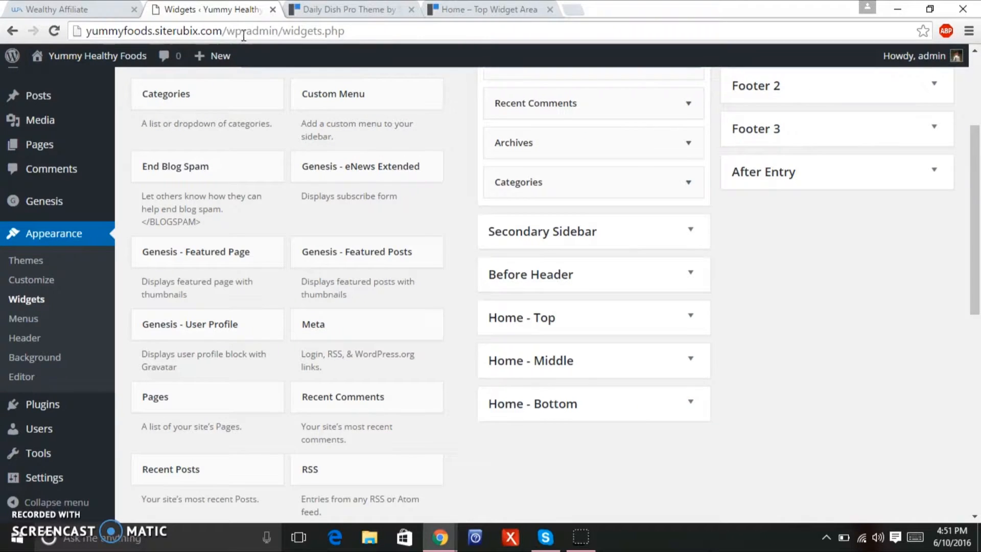
pyautogui.moveTo(978, 267); pyautogui.dragTo(979, 214)
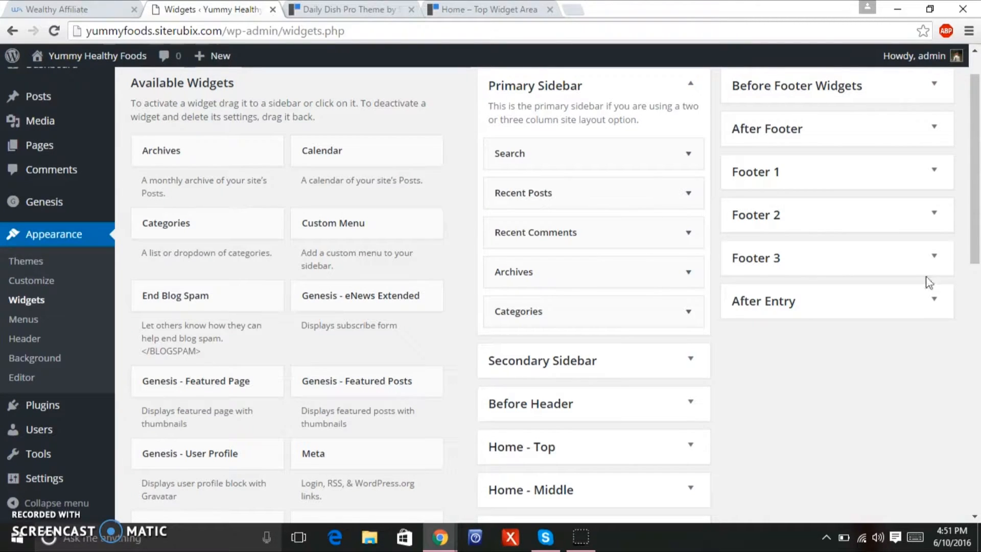
pyautogui.moveTo(978, 217); pyautogui.dragTo(978, 252)
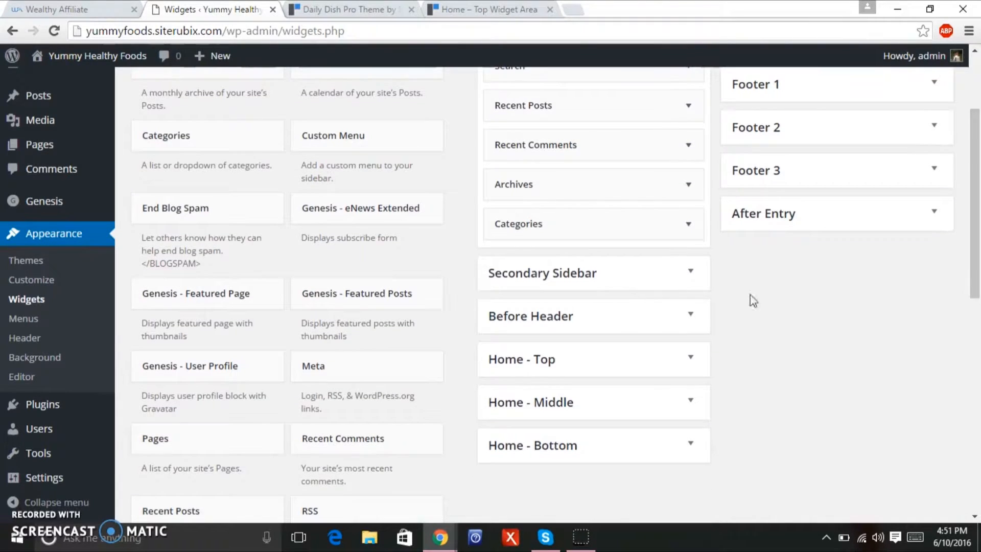
pyautogui.moveTo(406, 309); pyautogui.dragTo(587, 347)
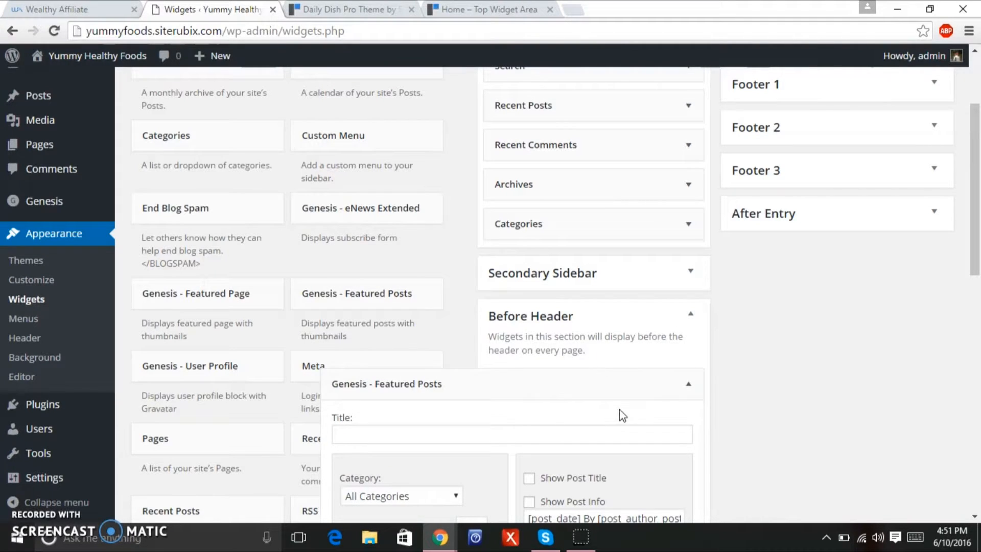
pyautogui.moveTo(979, 232); pyautogui.dragTo(979, 281)
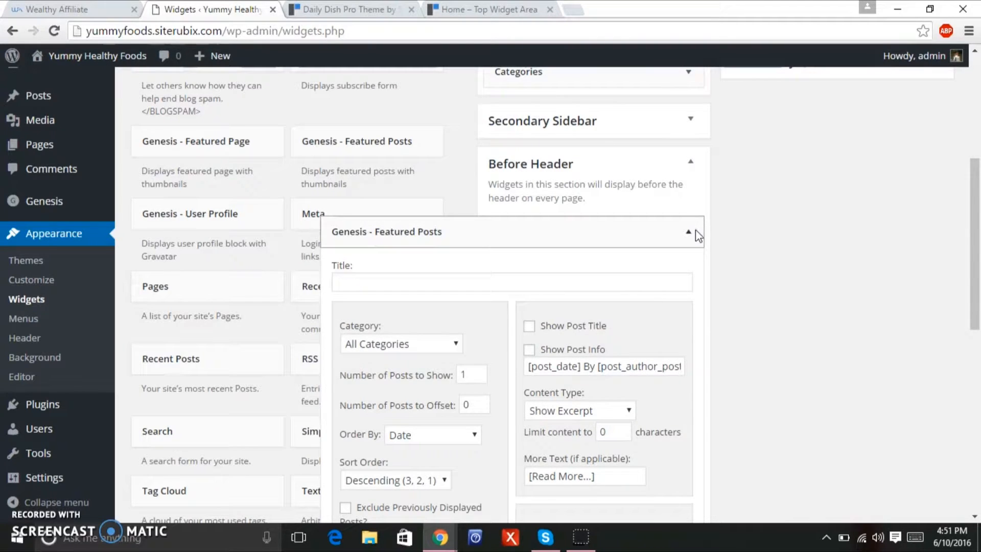
pyautogui.click(696, 230)
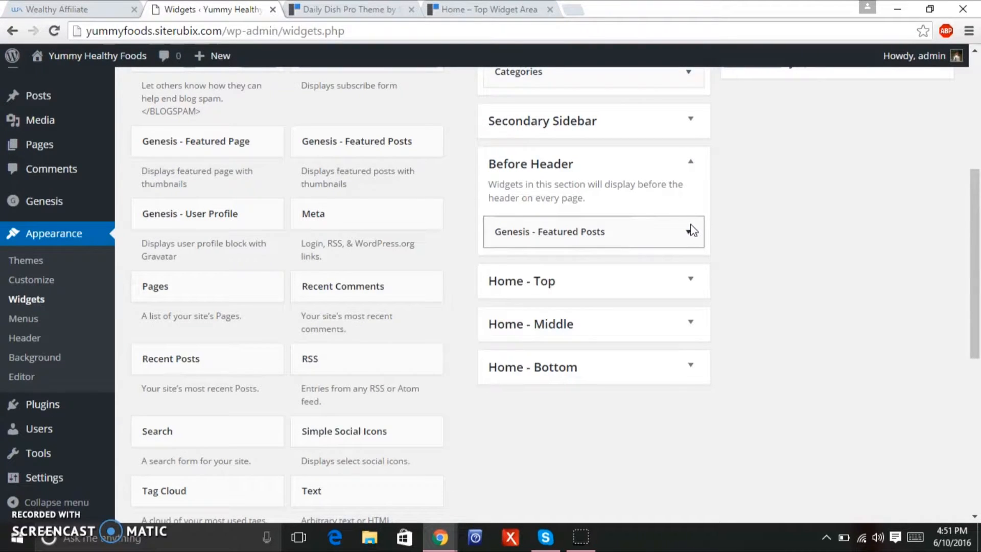
pyautogui.moveTo(644, 230); pyautogui.dragTo(332, 171)
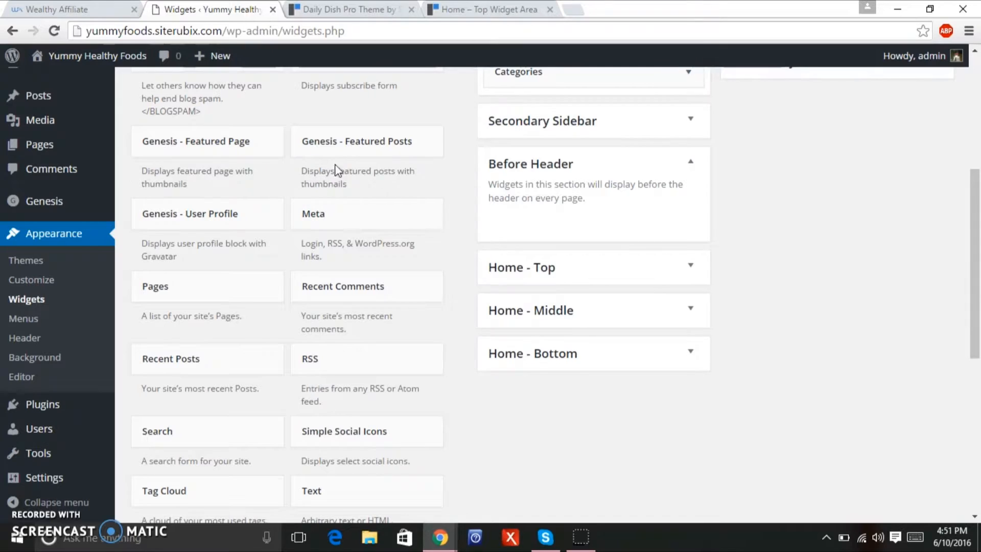
# Expand the Home - Top widget area and compare it with the setup guide and demo.
pyautogui.click(691, 268)
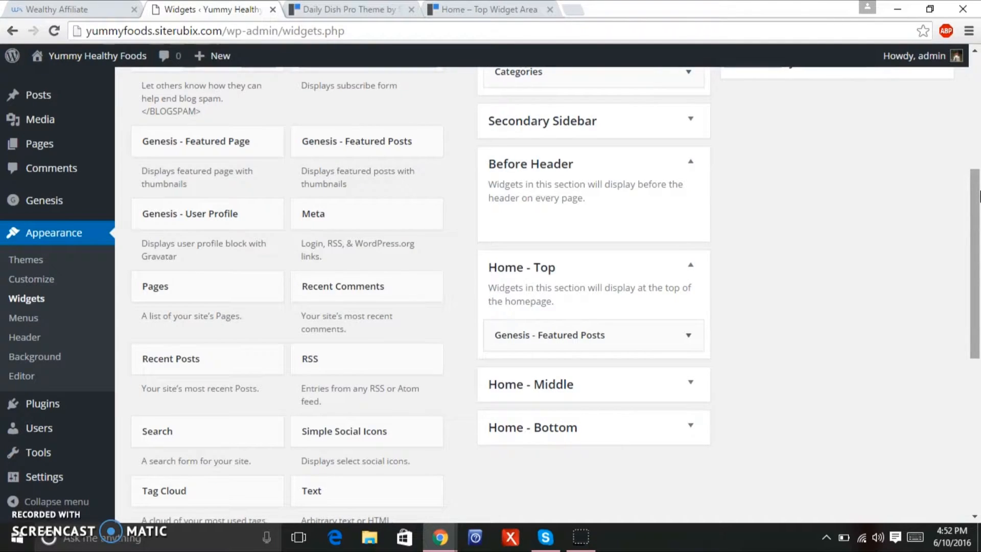
pyautogui.scroll(3, 979, 195)
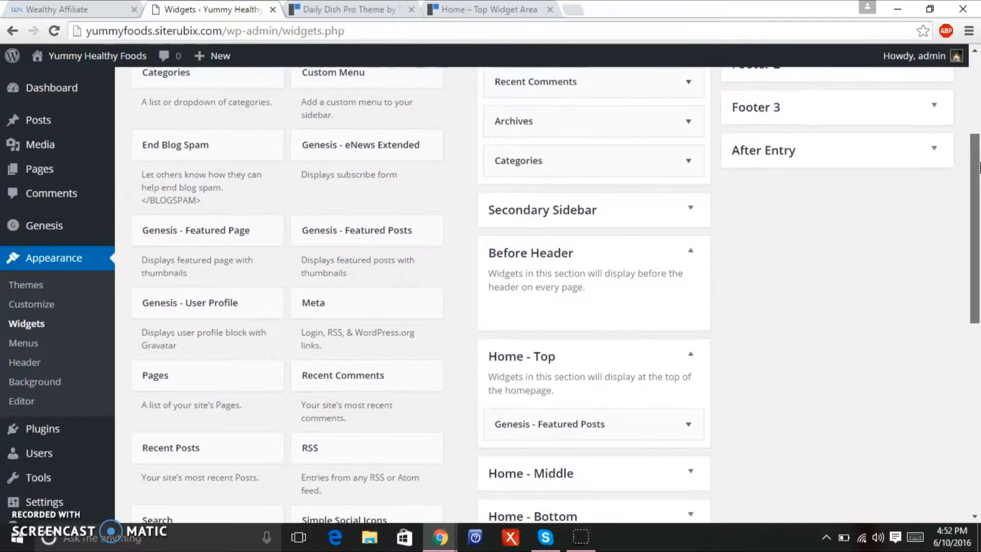
pyautogui.scroll(2, 978, 152)
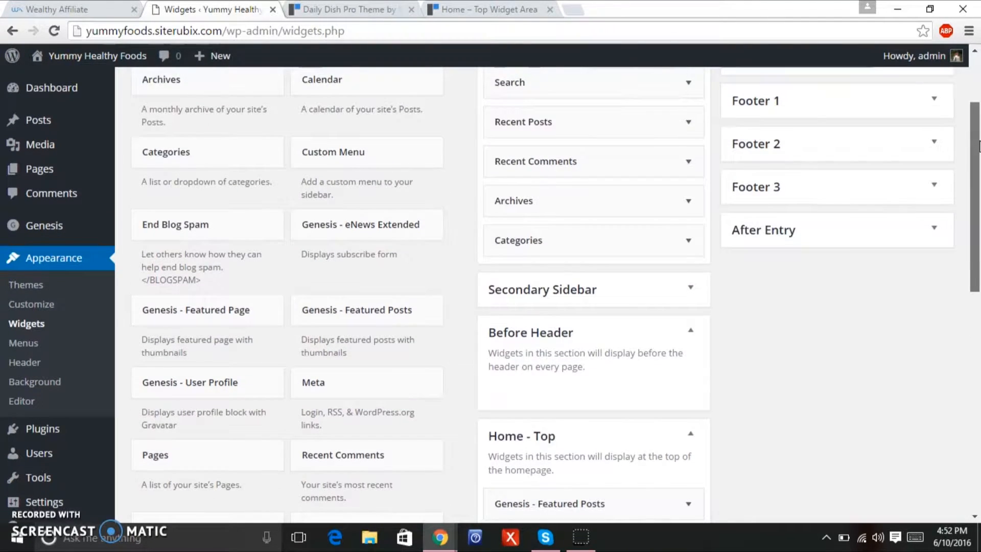
pyautogui.click(508, 7)
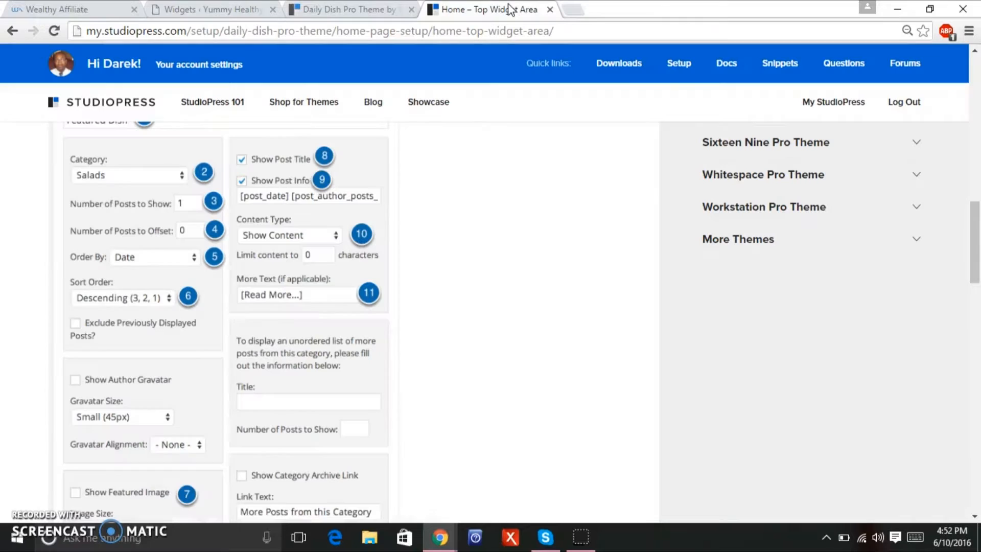
pyautogui.moveTo(977, 202); pyautogui.dragTo(977, 223)
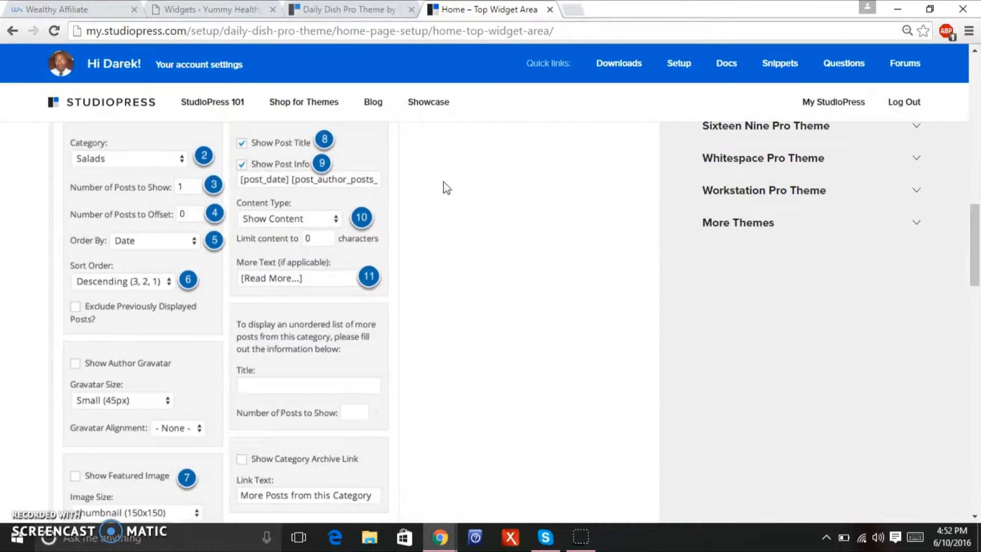
pyautogui.click(320, 8)
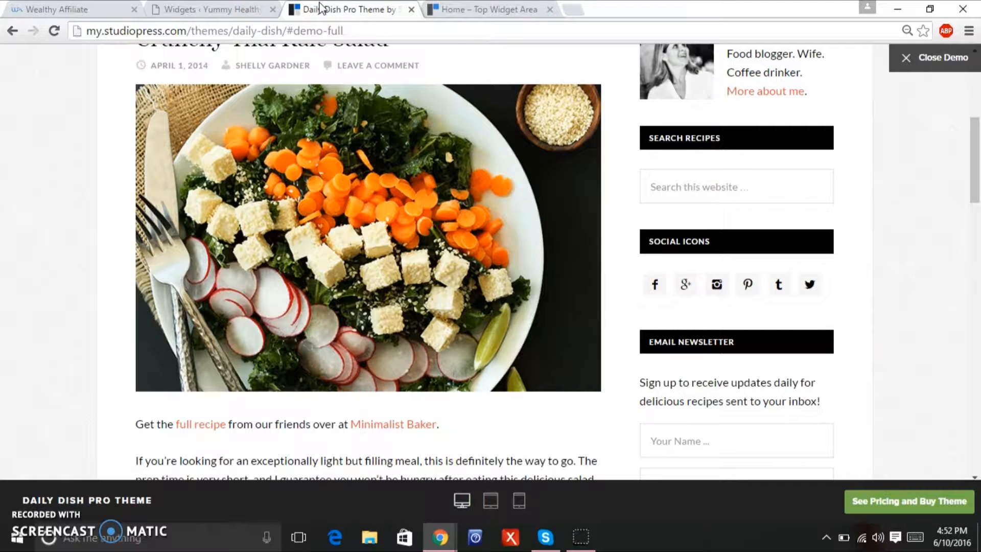
pyautogui.click(212, 9)
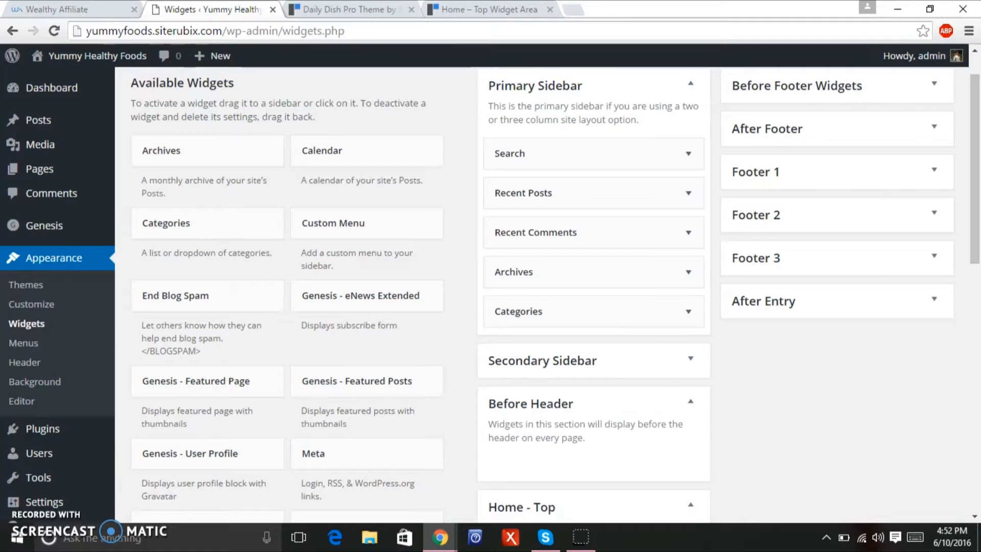
pyautogui.moveTo(972, 222); pyautogui.dragTo(964, 309)
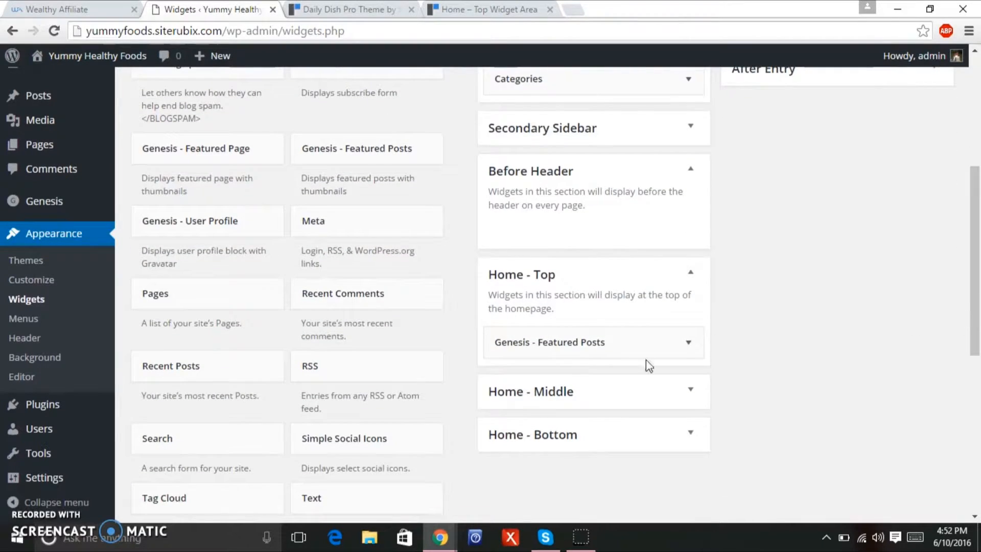
# Open the Home - Top Featured Posts widget and title it 'Featured Dish'.
pyautogui.click(689, 343)
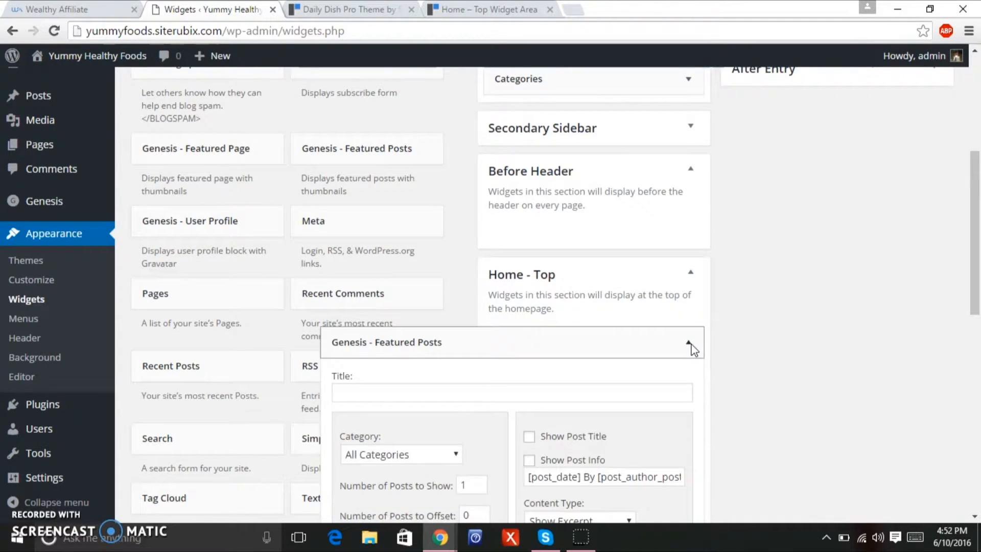
pyautogui.moveTo(979, 221); pyautogui.dragTo(979, 235)
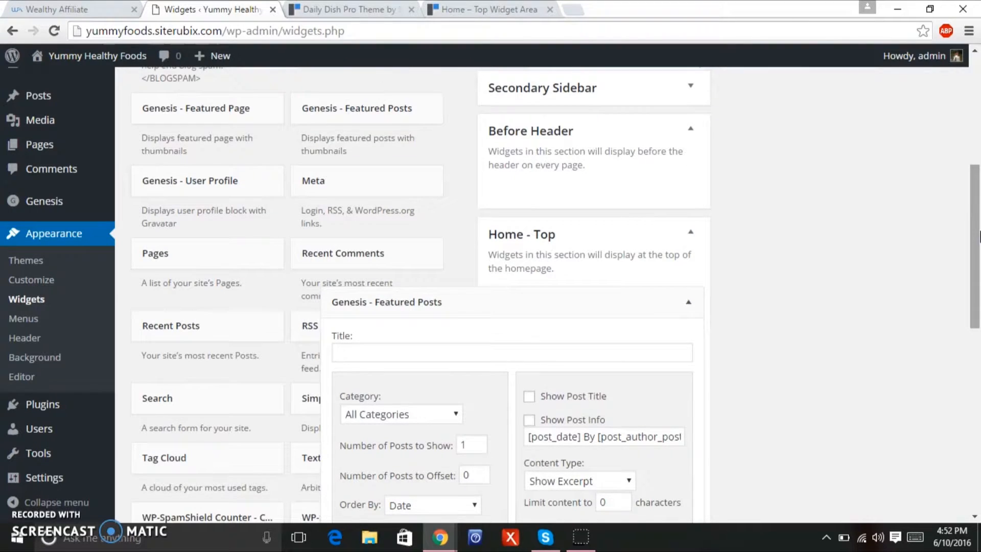
pyautogui.click(363, 12)
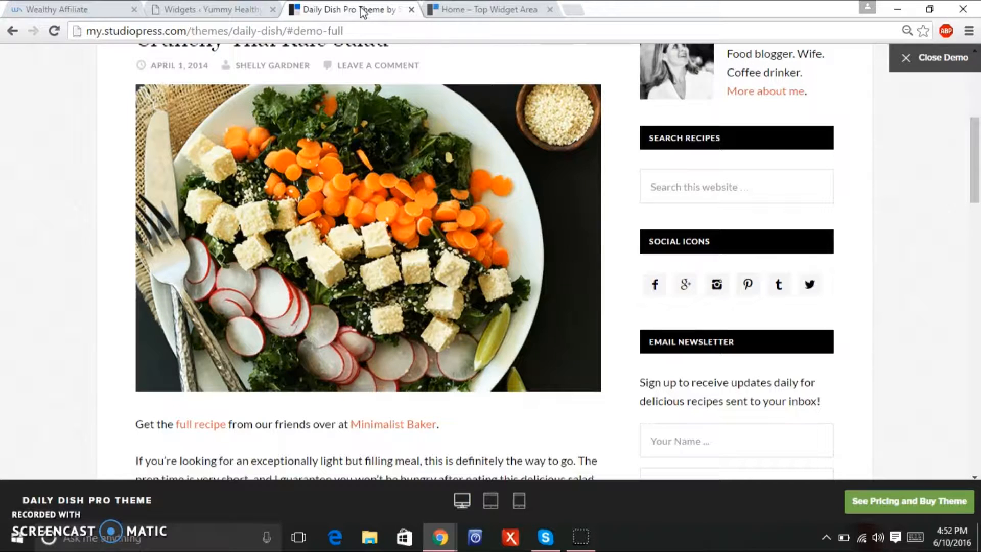
pyautogui.scroll(2, 978, 142)
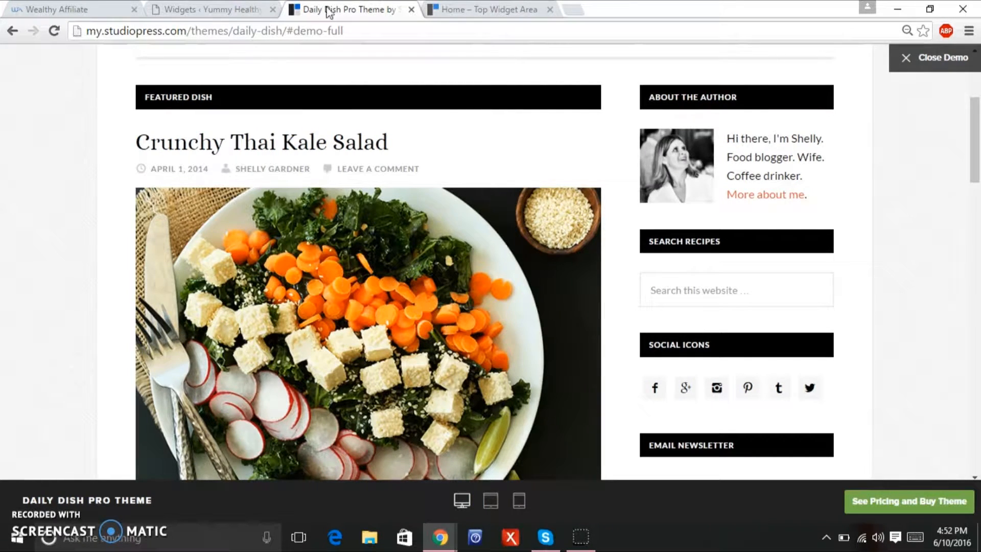
pyautogui.click(213, 16)
pyautogui.click(550, 354)
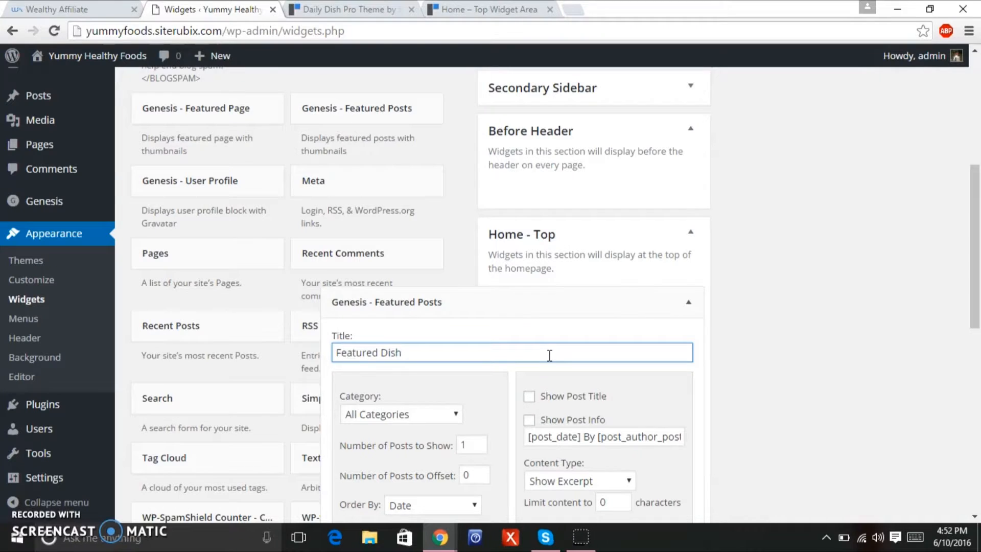
pyautogui.moveTo(974, 258); pyautogui.dragTo(974, 301)
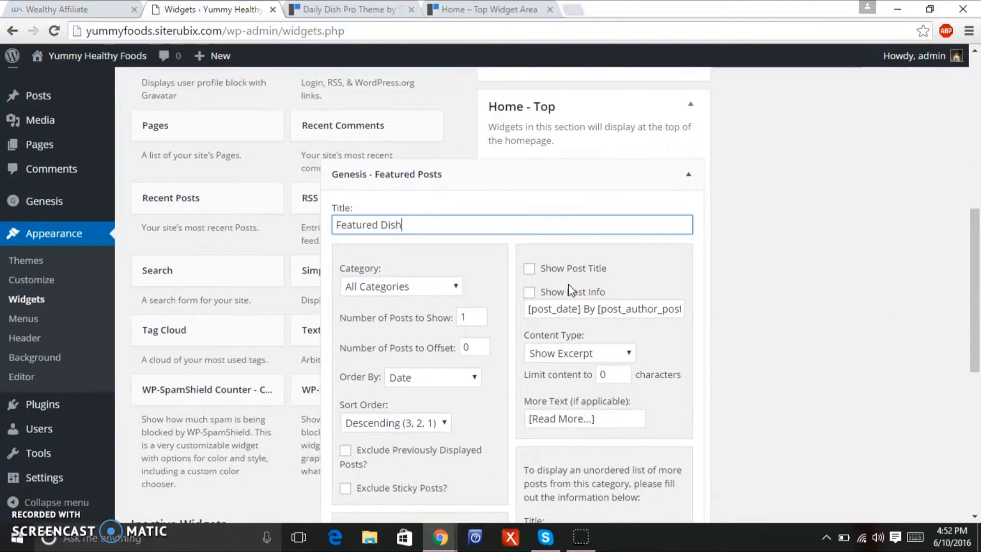
# Choose Salads in the Featured Dish widget's Category dropdown.
pyautogui.click(456, 286)
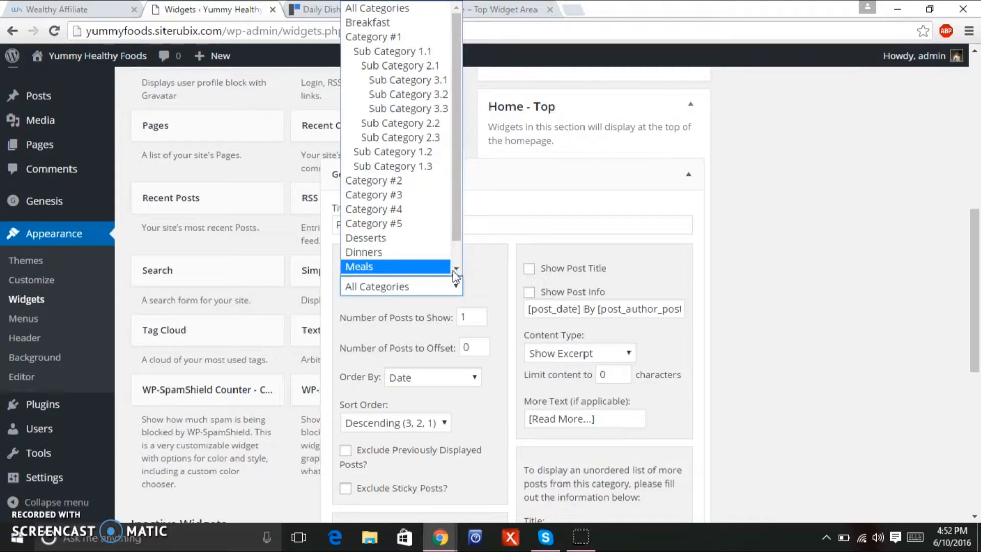
pyautogui.moveTo(455, 145); pyautogui.dragTo(452, 170)
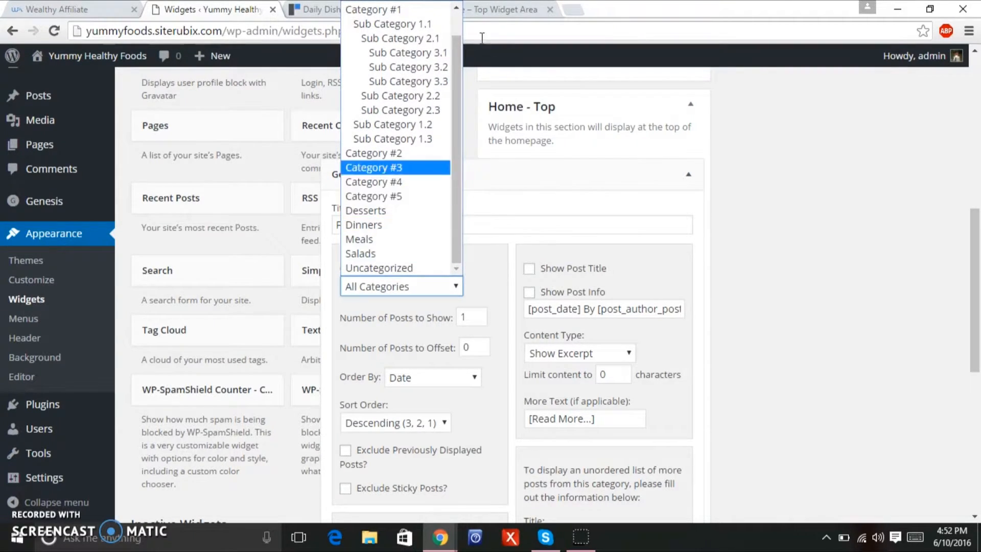
pyautogui.click(307, 7)
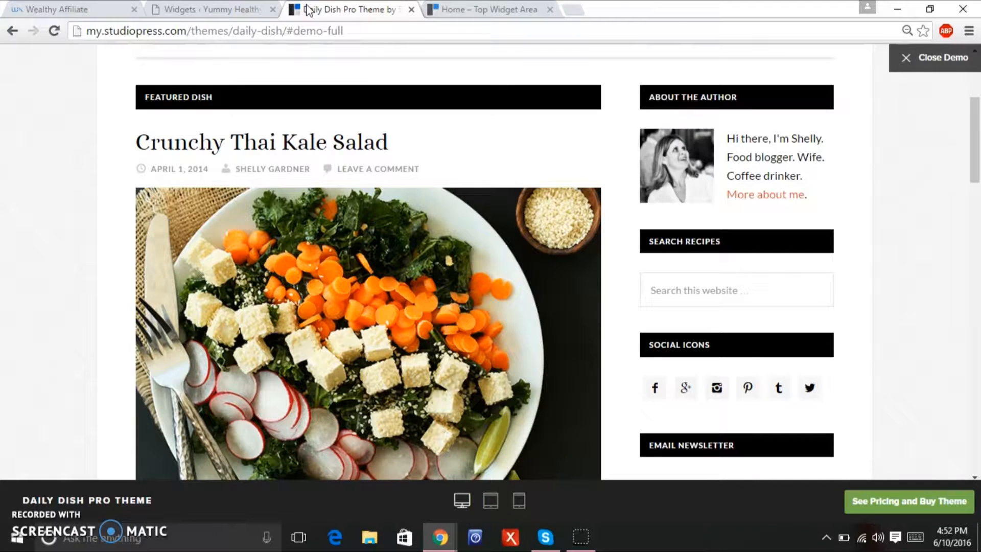
pyautogui.moveTo(976, 159)
pyautogui.mouseDown()
pyautogui.moveTo(971, 202)
pyautogui.moveTo(977, 162)
pyautogui.mouseUp()
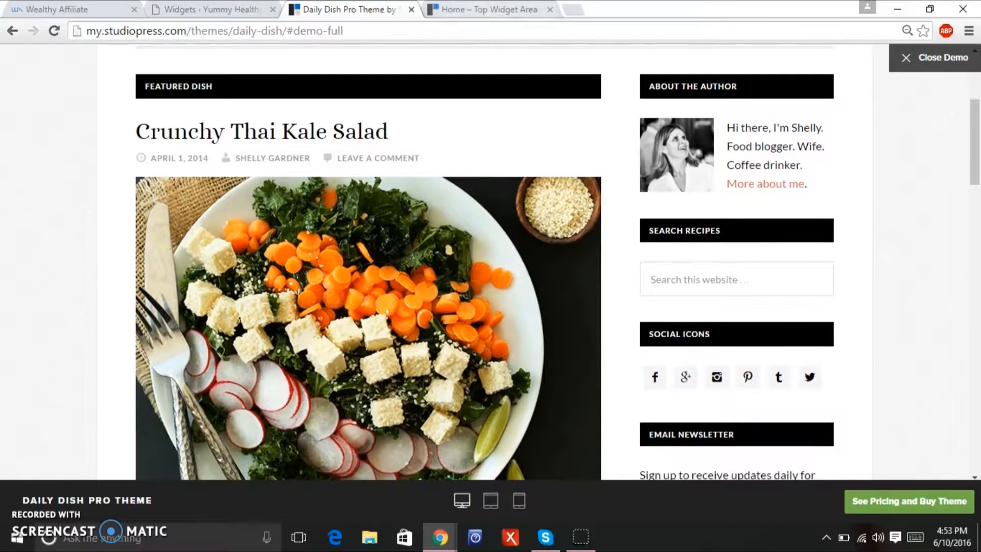
pyautogui.click(485, 8)
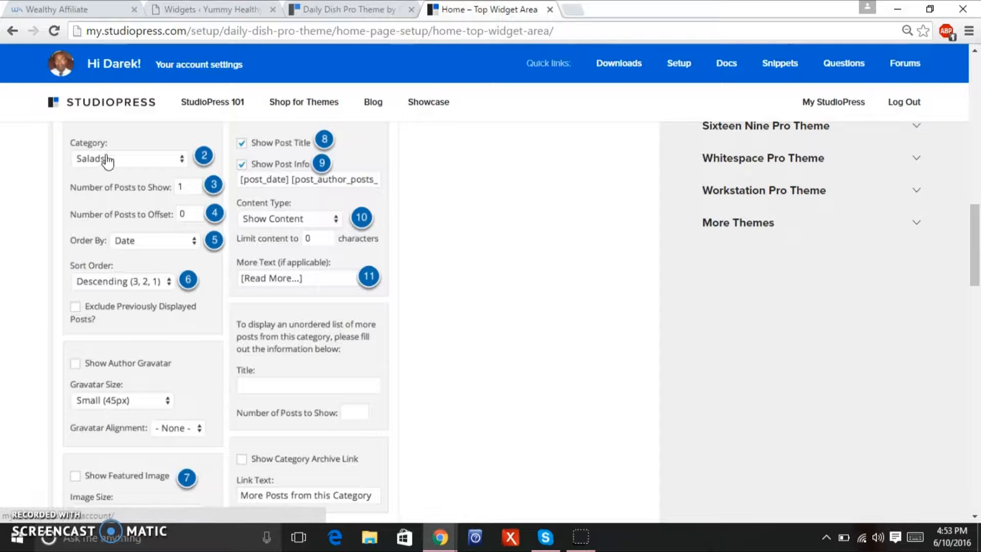
pyautogui.click(218, 9)
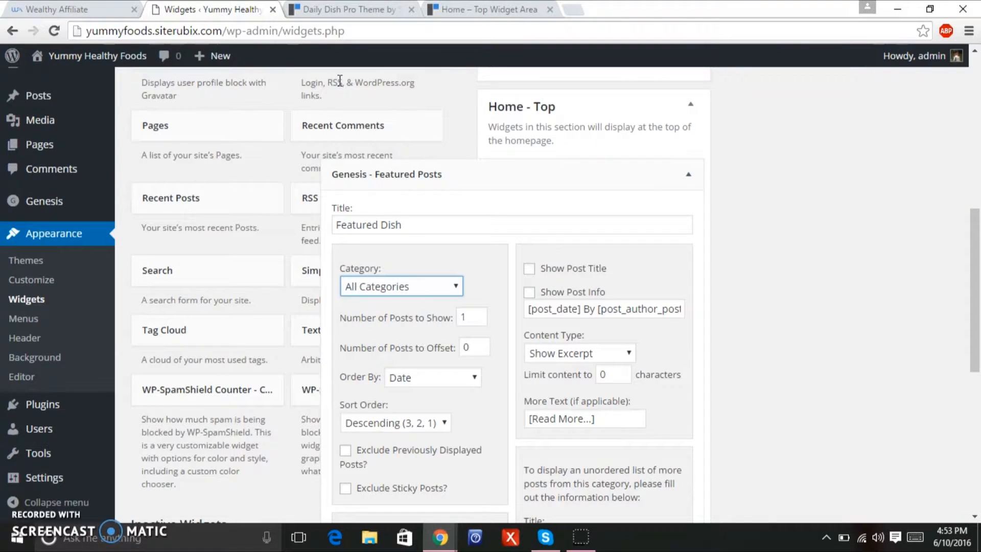
pyautogui.click(449, 283)
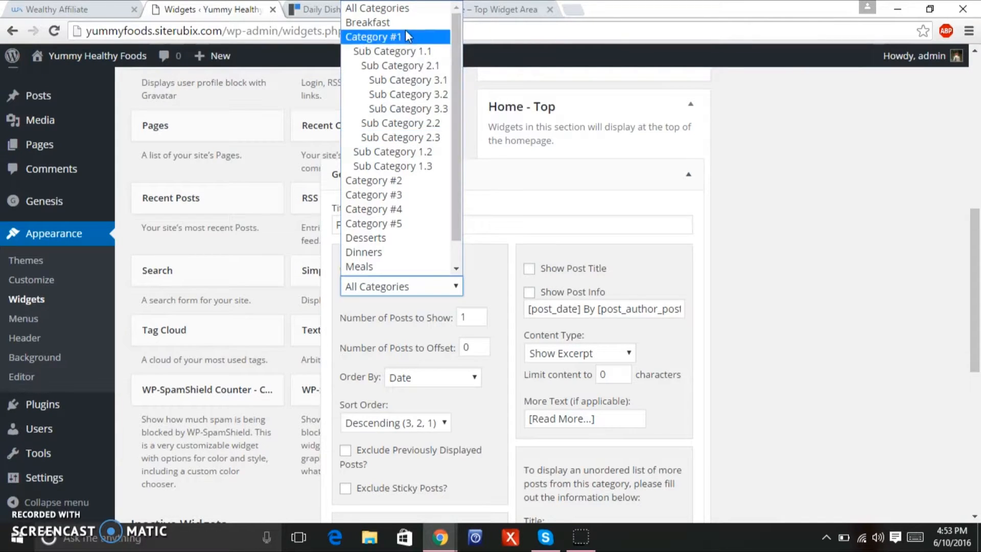
pyautogui.moveTo(458, 132); pyautogui.dragTo(462, 165)
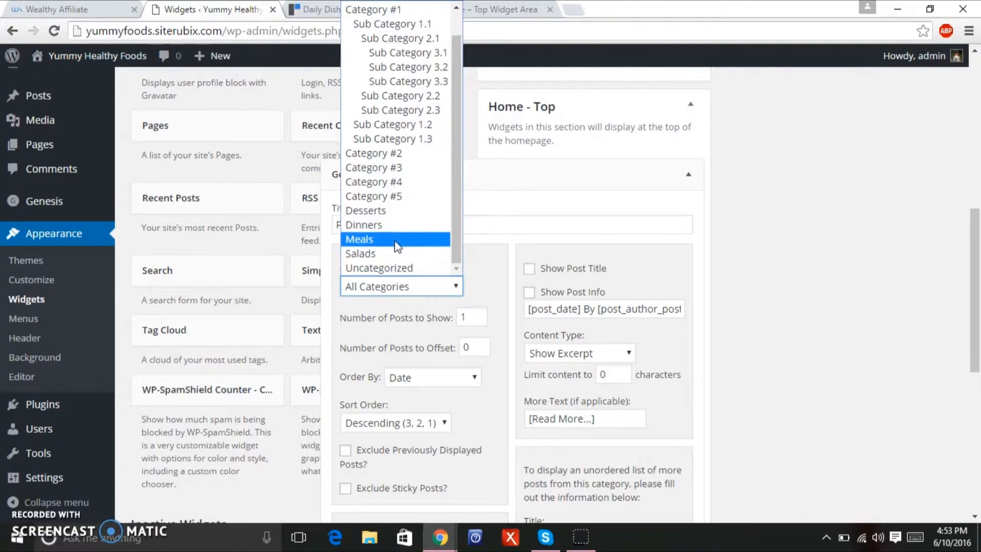
pyautogui.click(391, 255)
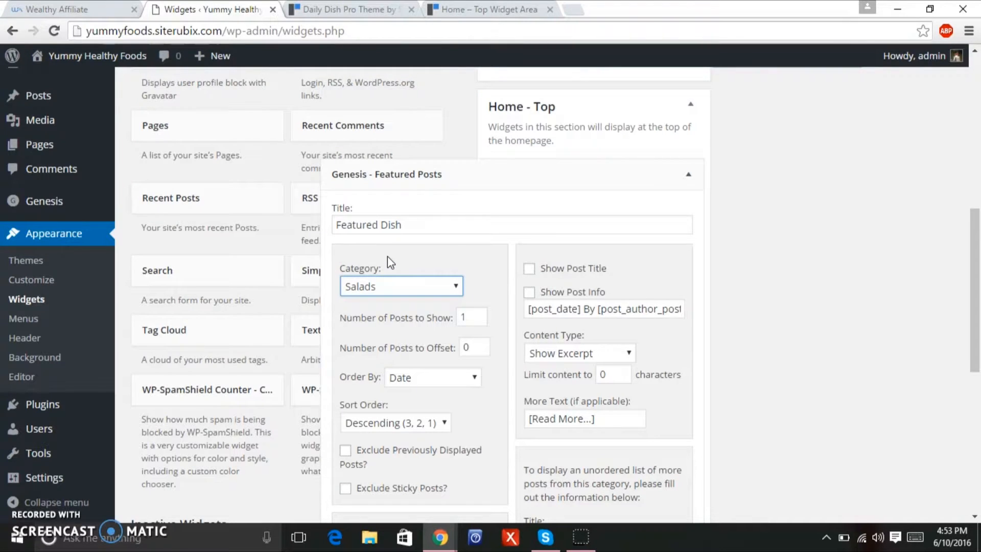
pyautogui.moveTo(977, 278); pyautogui.dragTo(965, 317)
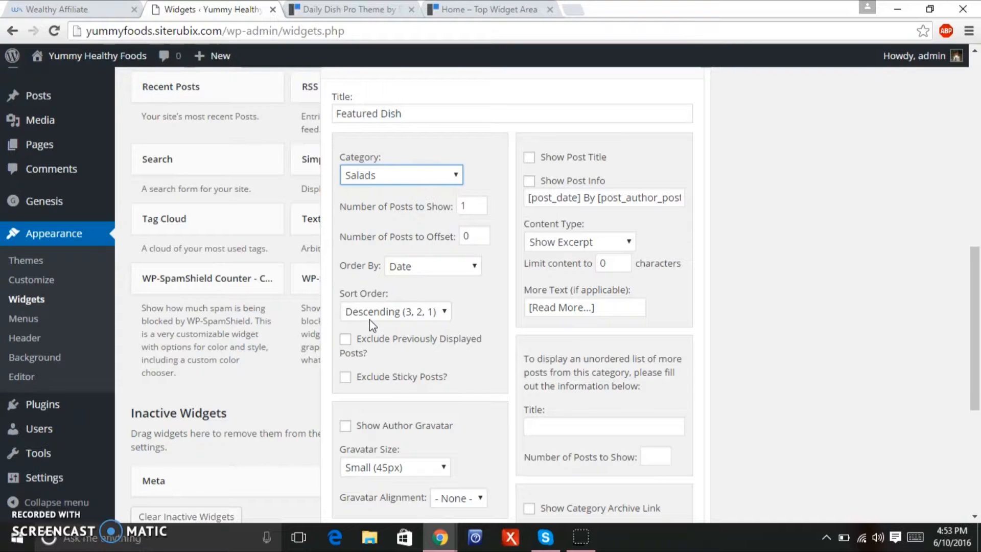
pyautogui.click(465, 14)
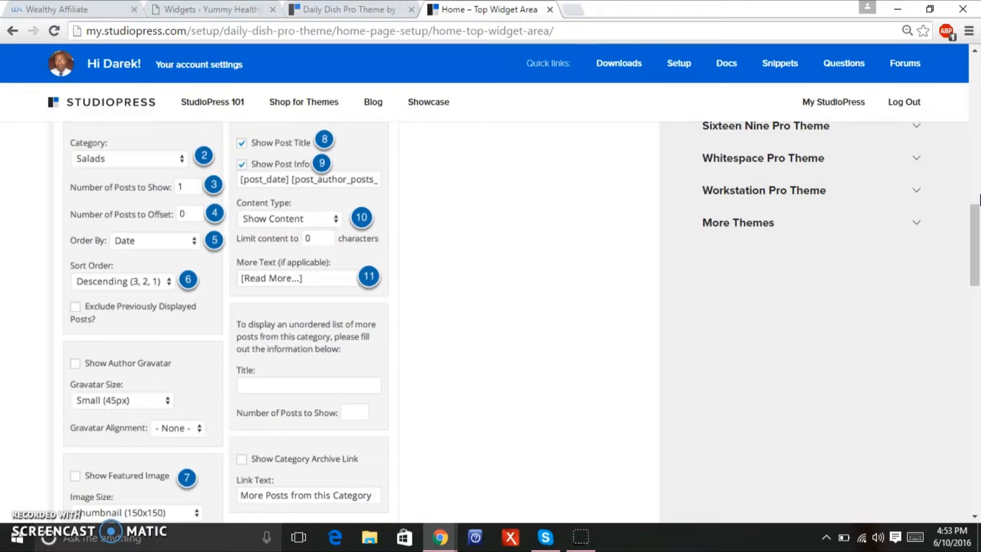
pyautogui.scroll(-1, 978, 263)
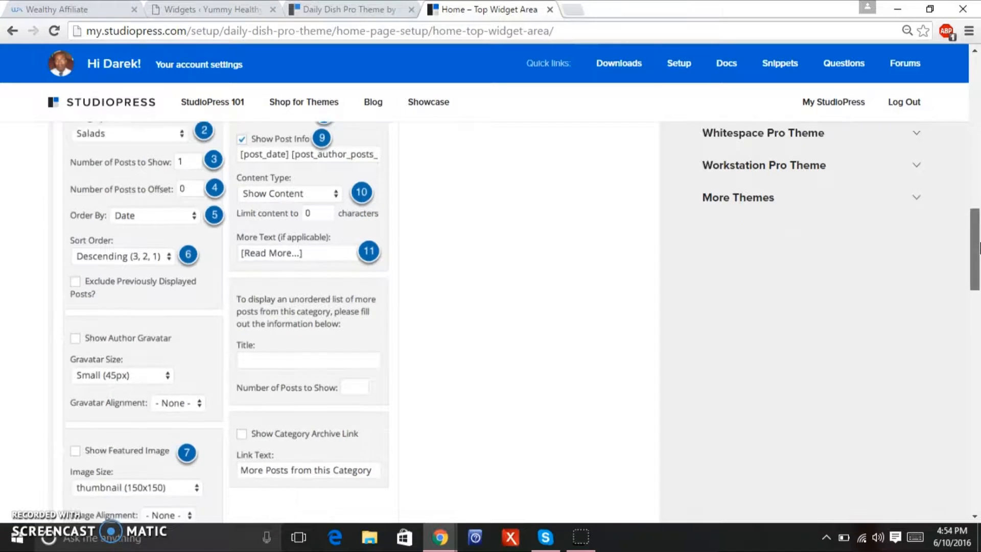
pyautogui.moveTo(978, 254); pyautogui.dragTo(975, 272)
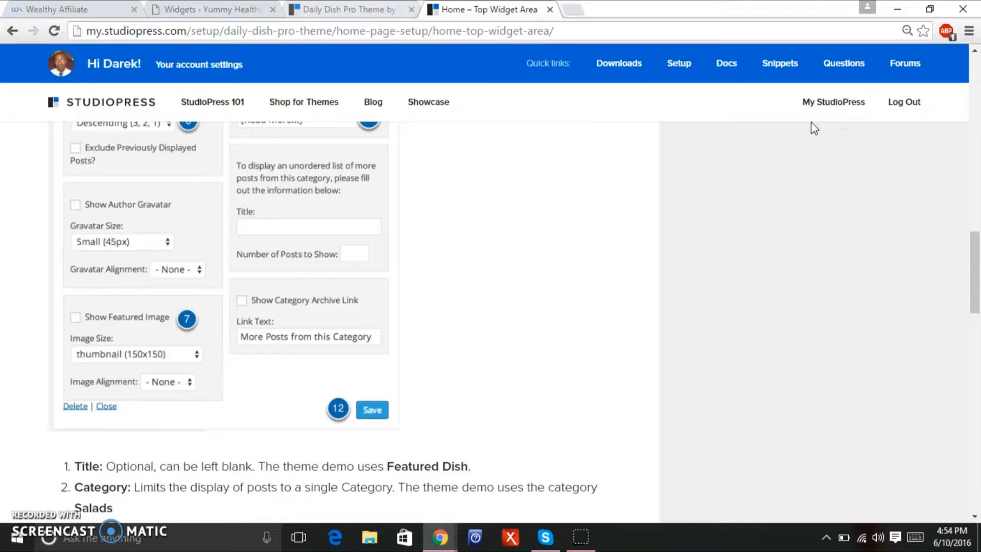
pyautogui.moveTo(974, 292); pyautogui.dragTo(978, 345)
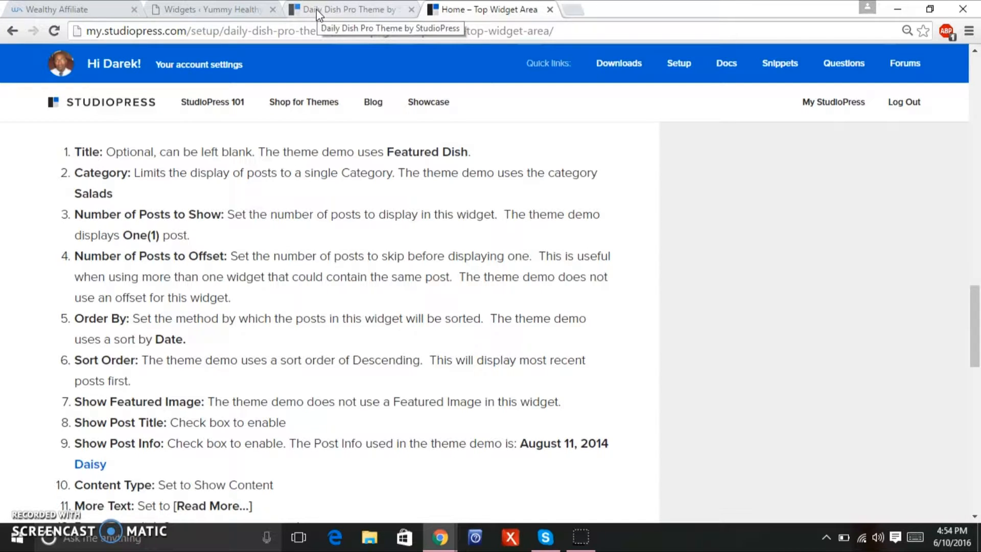
pyautogui.click(219, 9)
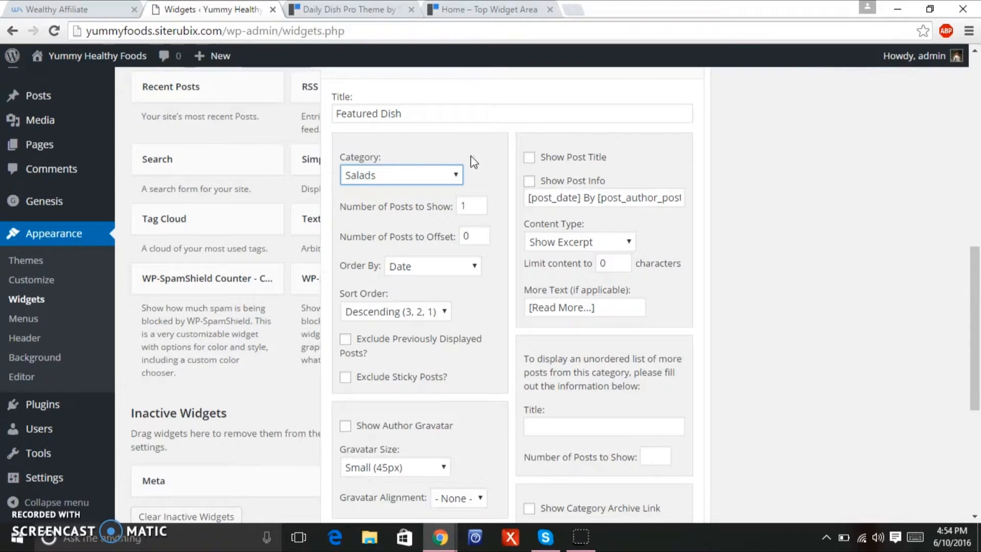
# Turn on Show Post Title and Show Post Info, and set Content Type to Show Content.
pyautogui.click(529, 158)
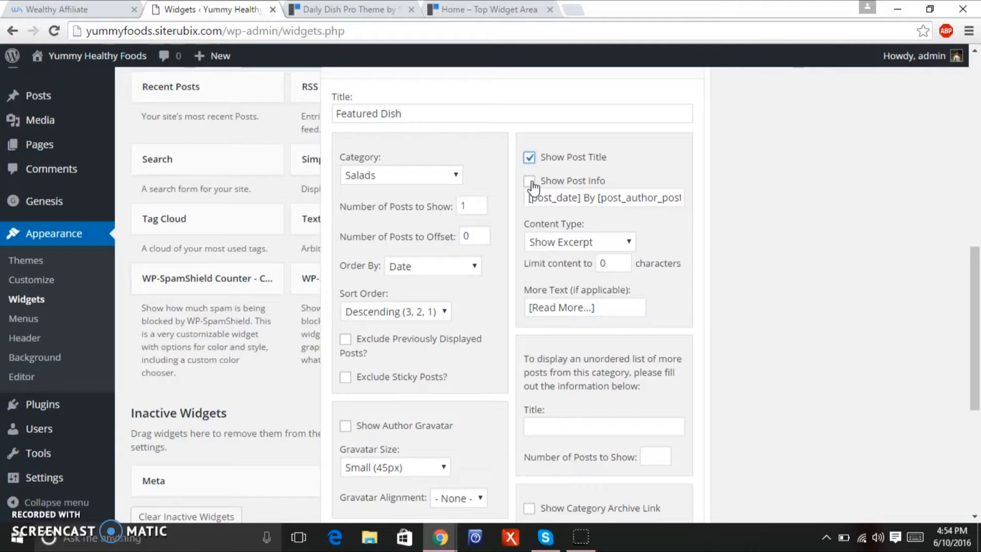
pyautogui.click(531, 183)
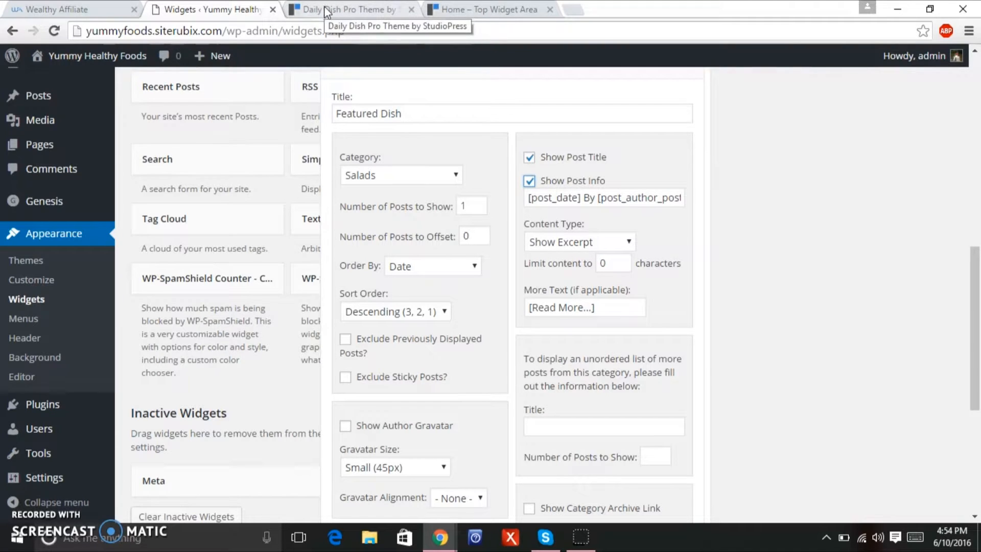
pyautogui.click(563, 242)
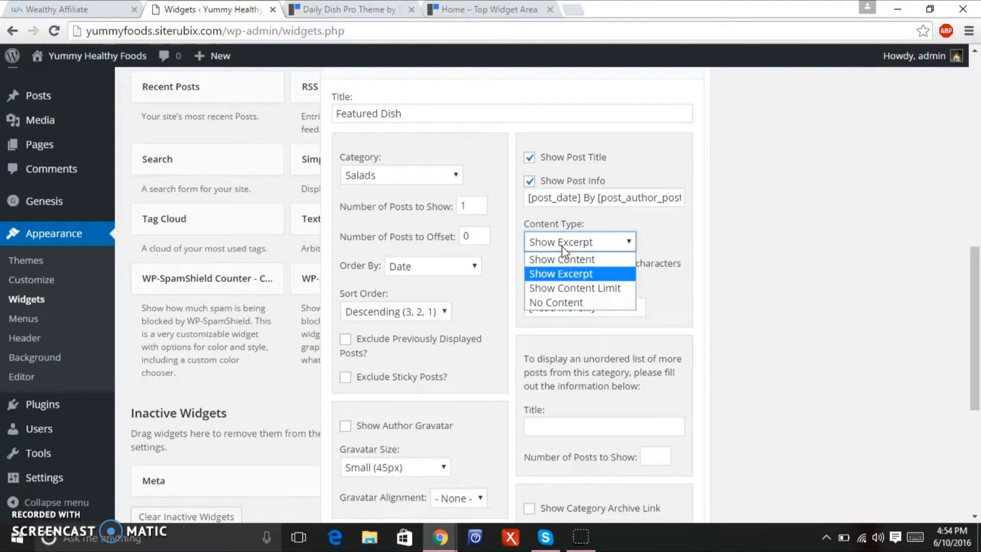
pyautogui.click(562, 258)
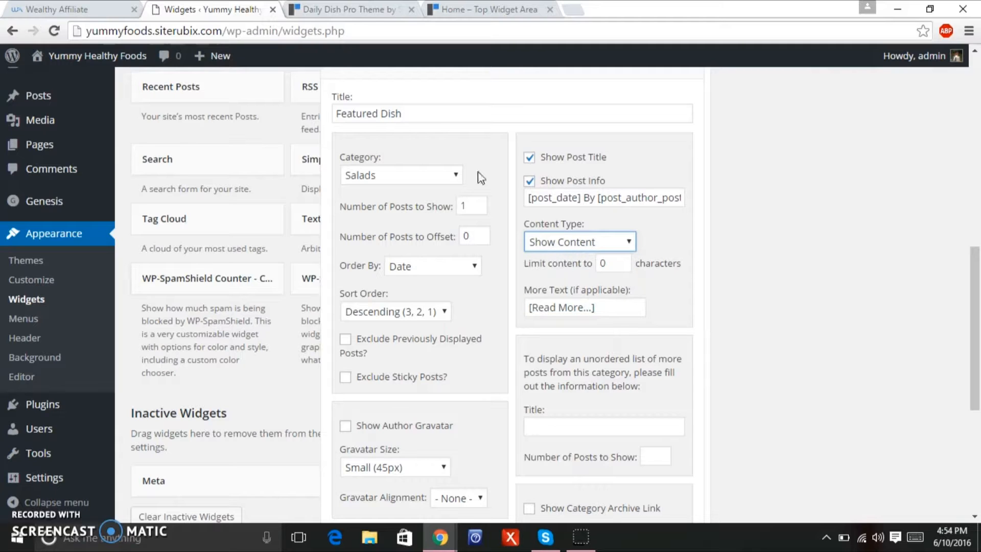
# Compare the widget settings against the demo's Featured Dish section and the Home - Top setup guide.
pyautogui.click(347, 9)
pyautogui.click(454, 10)
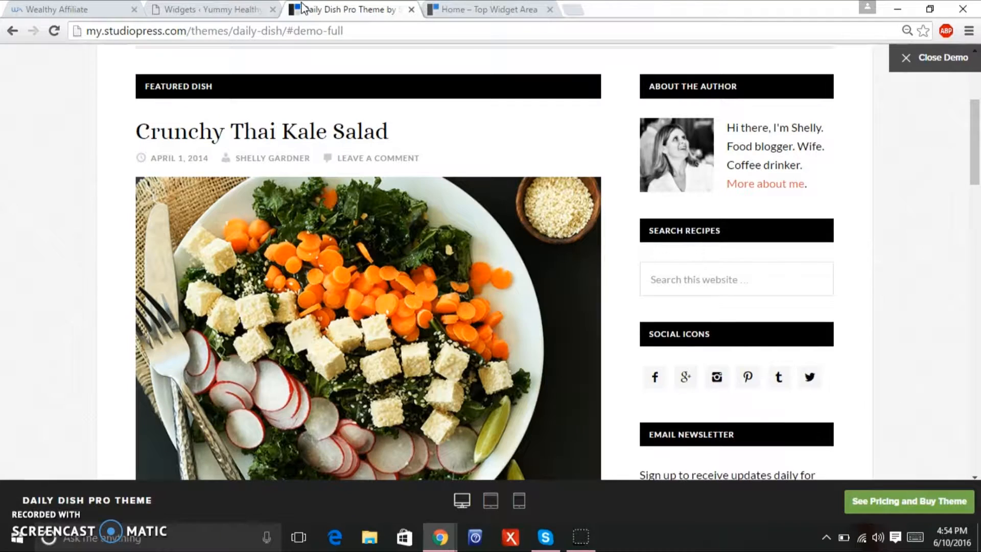
pyautogui.click(305, 10)
pyautogui.click(204, 2)
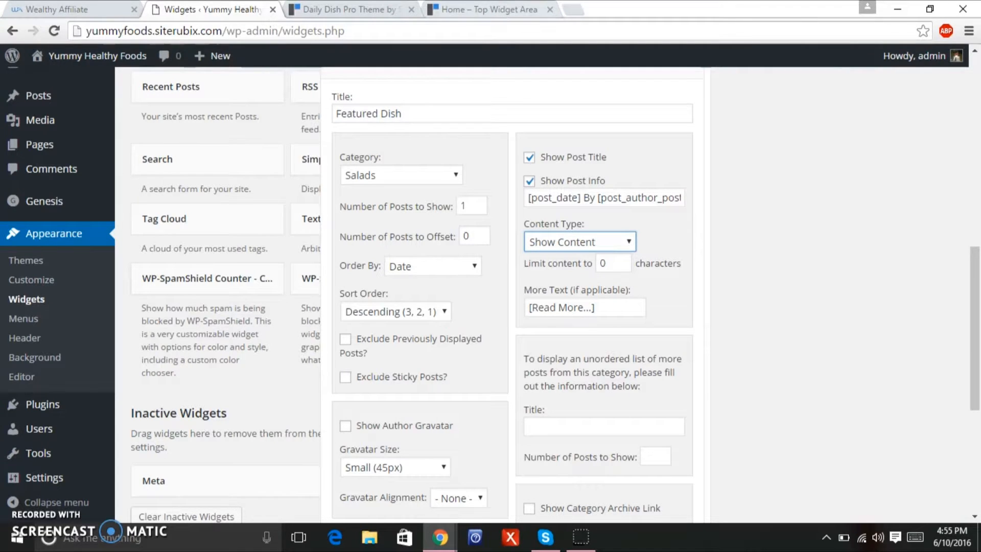
pyautogui.click(498, 10)
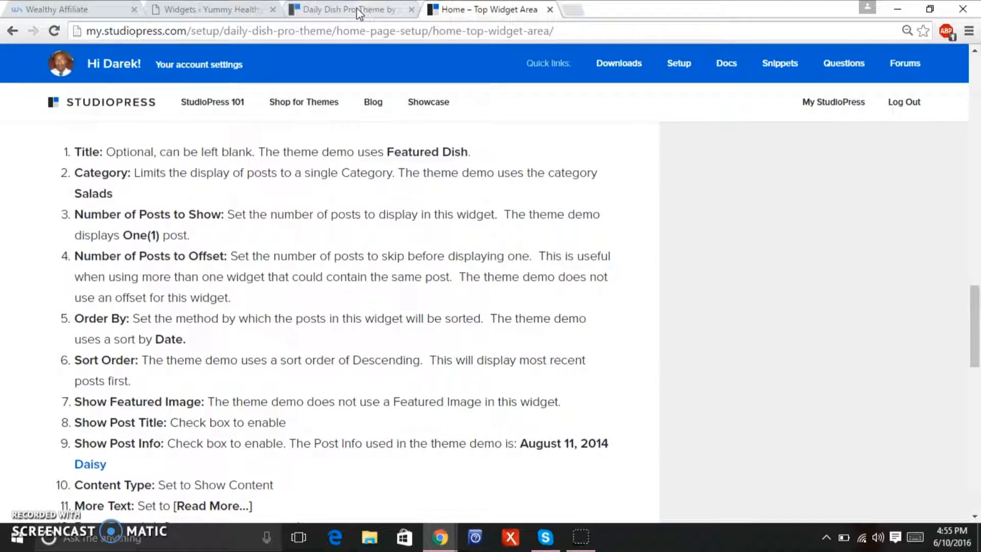
pyautogui.click(368, 11)
pyautogui.scroll(-1, 978, 162)
pyautogui.scroll(-1, 978, 161)
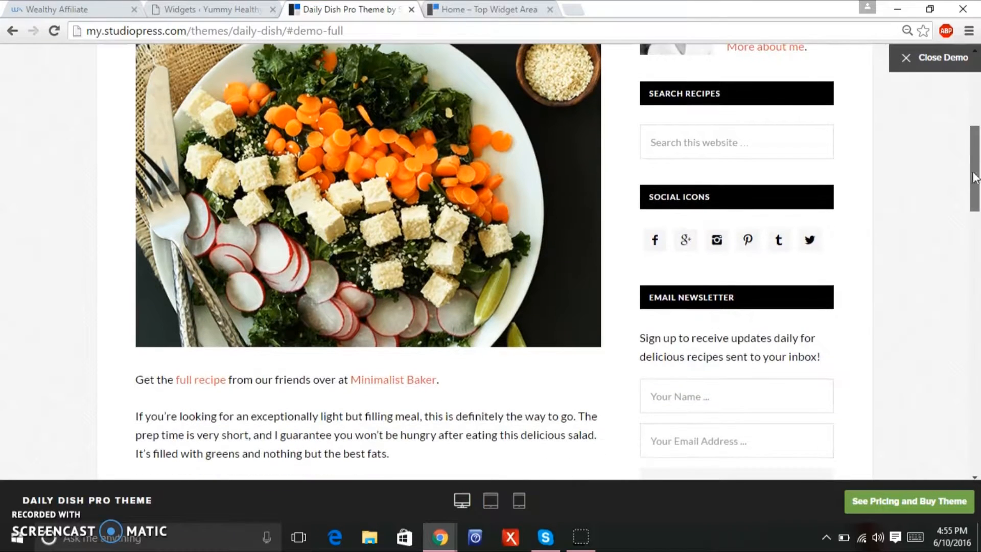
pyautogui.scroll(-3, 978, 169)
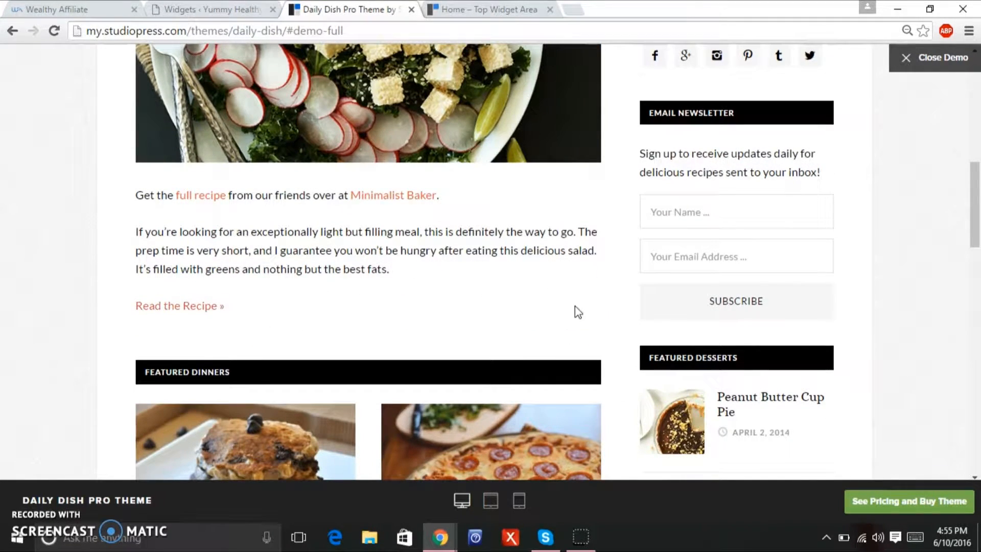
pyautogui.click(976, 307)
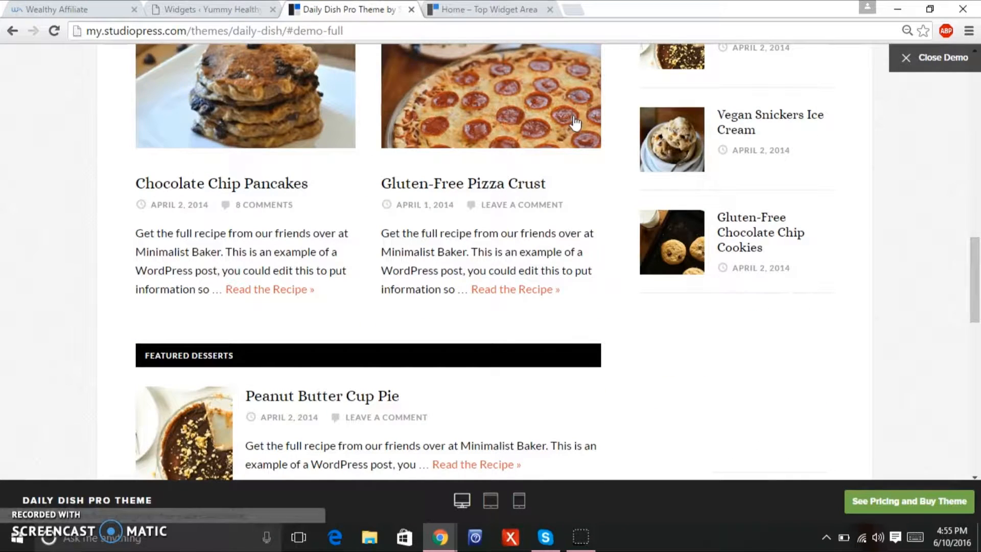
pyautogui.click(214, 6)
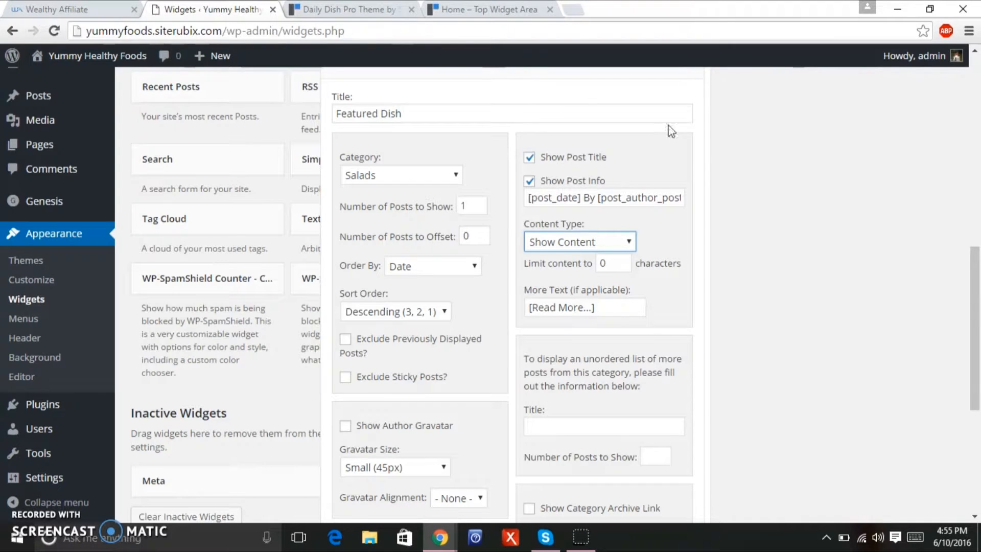
pyautogui.moveTo(976, 284); pyautogui.dragTo(962, 323)
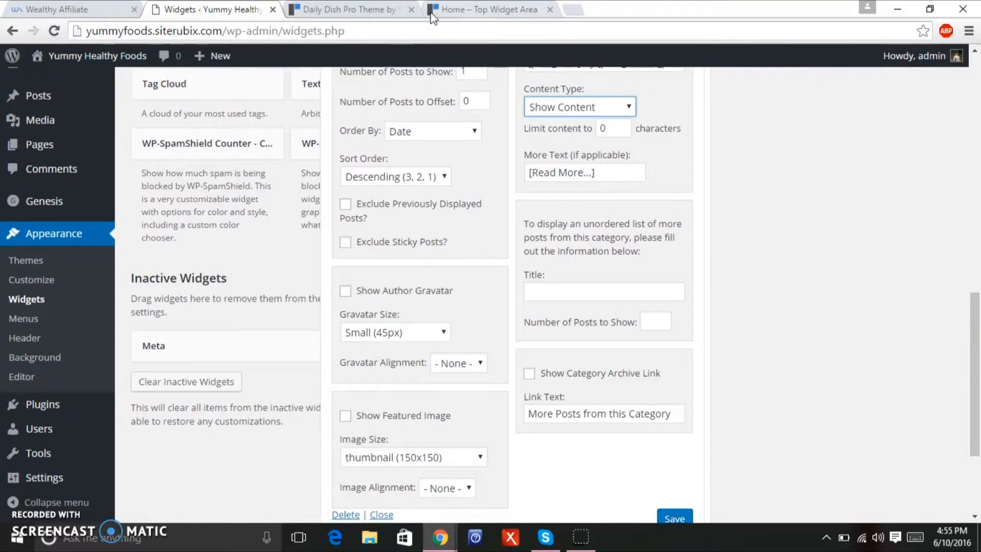
pyautogui.click(356, 11)
pyautogui.click(532, 10)
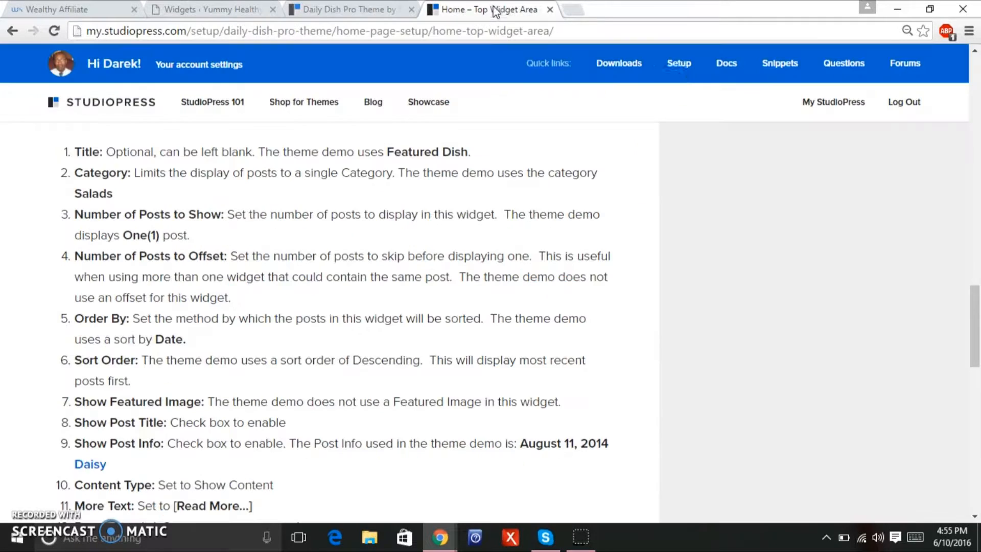
pyautogui.moveTo(979, 280); pyautogui.dragTo(966, 217)
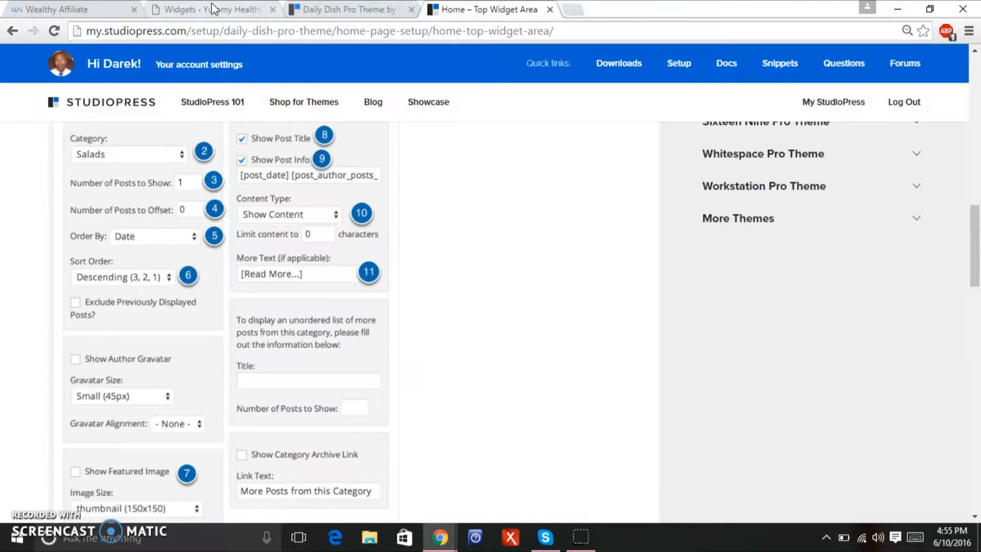
pyautogui.click(214, 8)
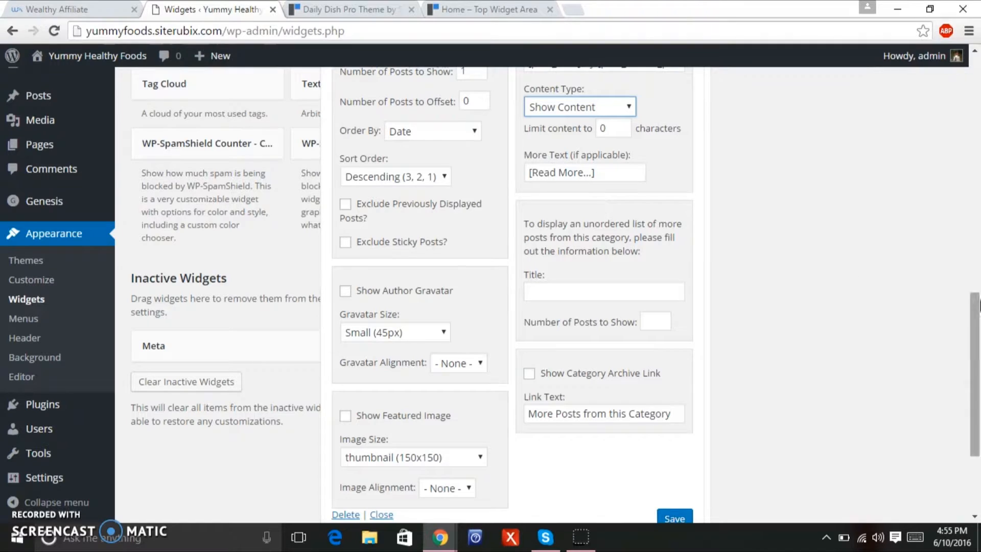
# Save the Featured Dish widget settings.
pyautogui.moveTo(976, 337); pyautogui.dragTo(977, 361)
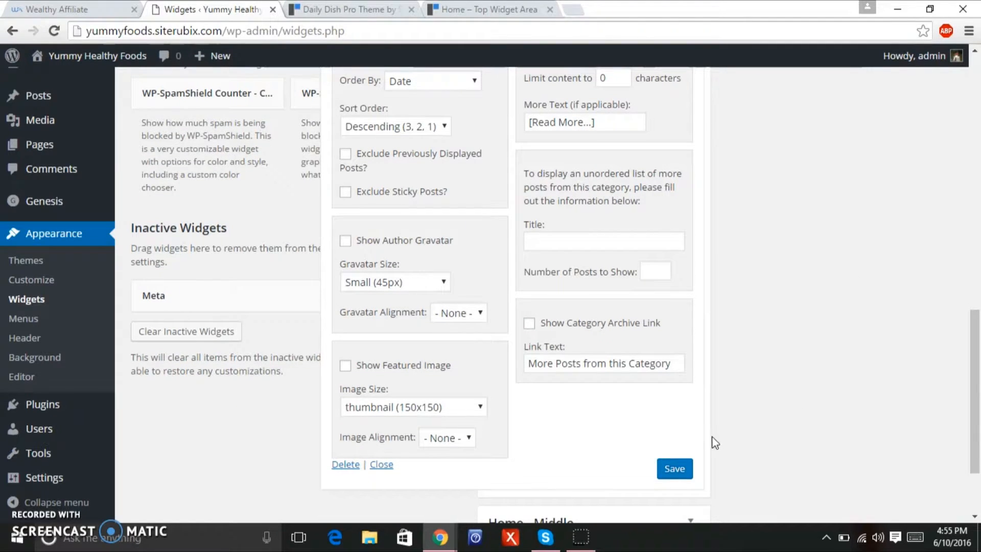
pyautogui.click(670, 480)
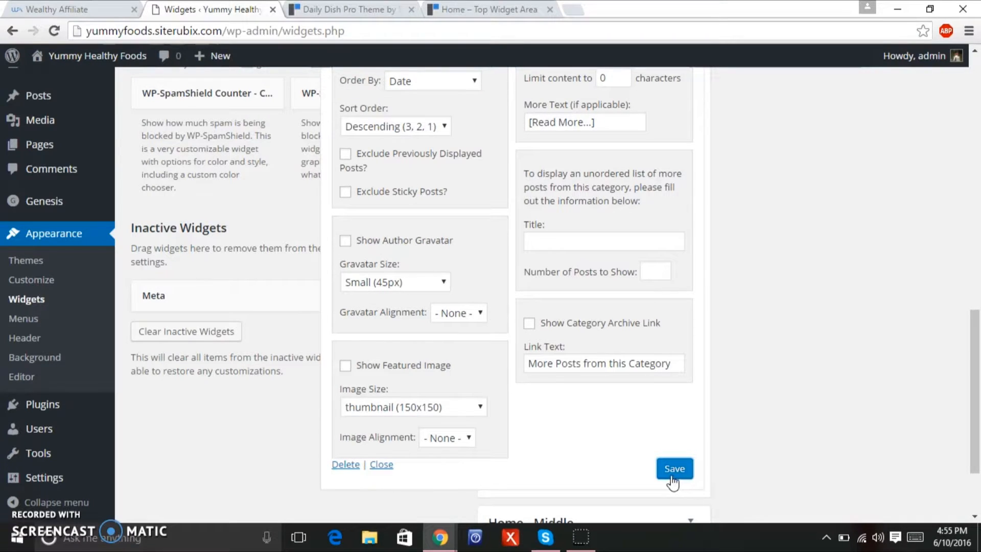
pyautogui.click(669, 478)
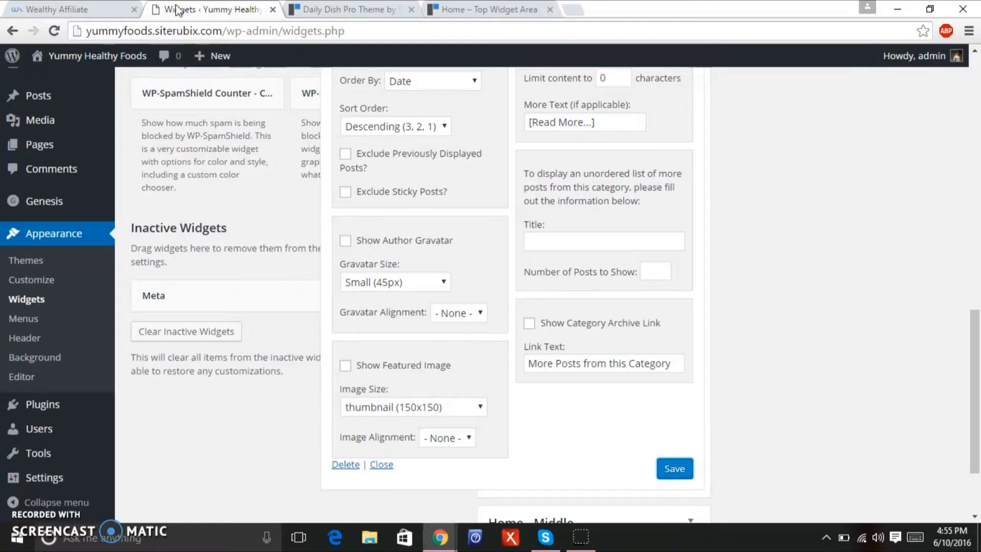
# View the live homepage's Featured Dish section showing the Crunchy Thai Kale Salad post.
pyautogui.moveTo(140, 56)
pyautogui.click(111, 58)
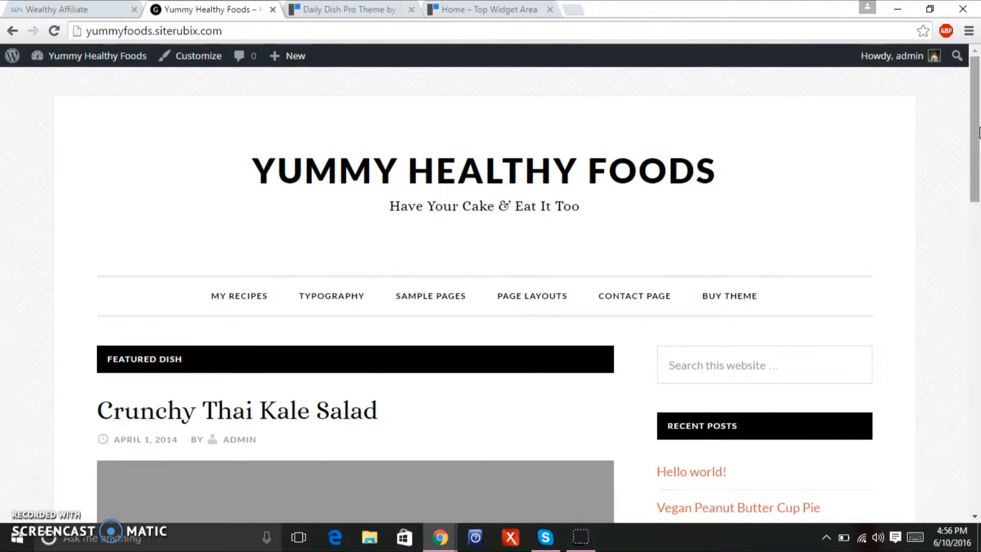
pyautogui.scroll(-7, 955, 205)
pyautogui.scroll(1, 948, 240)
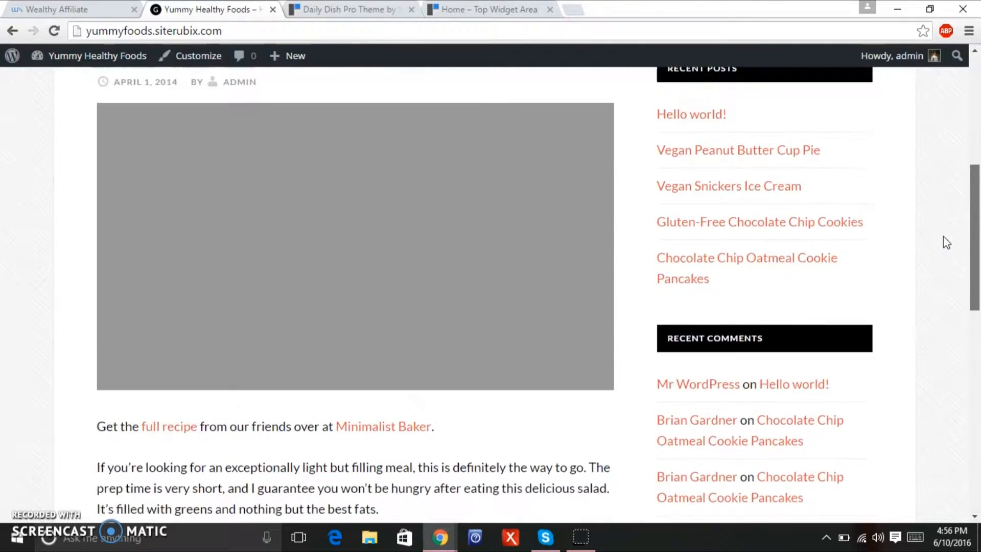
pyautogui.scroll(-1, 943, 247)
pyautogui.scroll(-1, 942, 251)
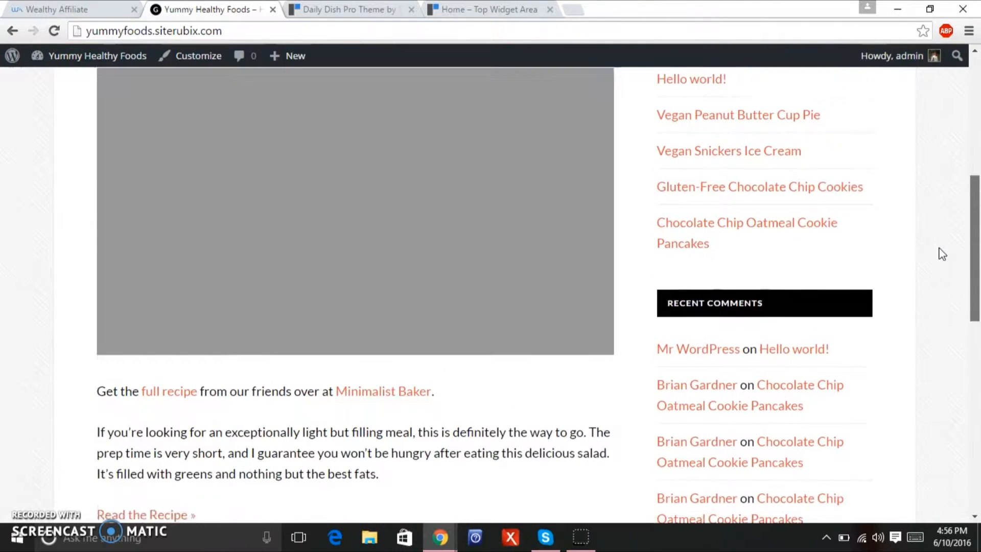
pyautogui.scroll(1, 941, 244)
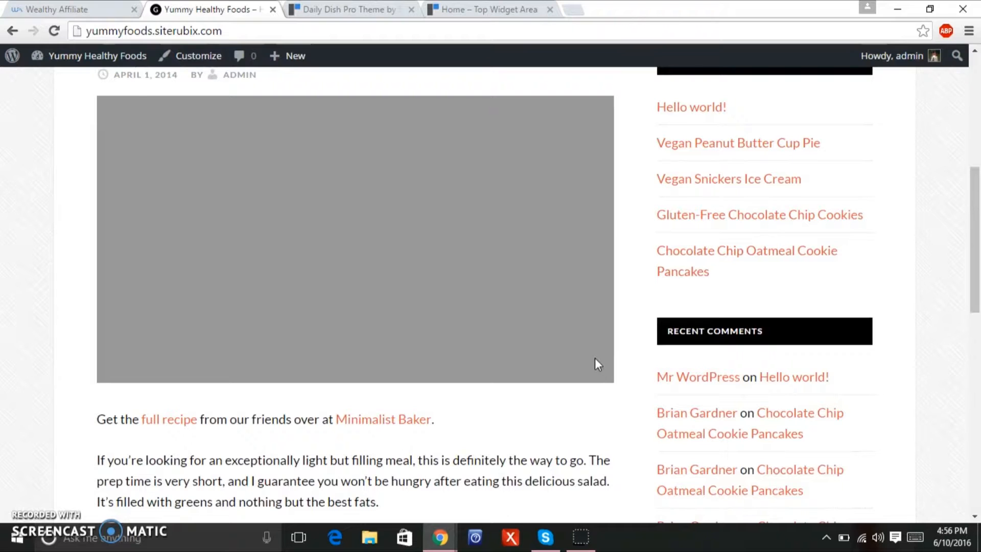
pyautogui.moveTo(975, 307); pyautogui.dragTo(974, 226)
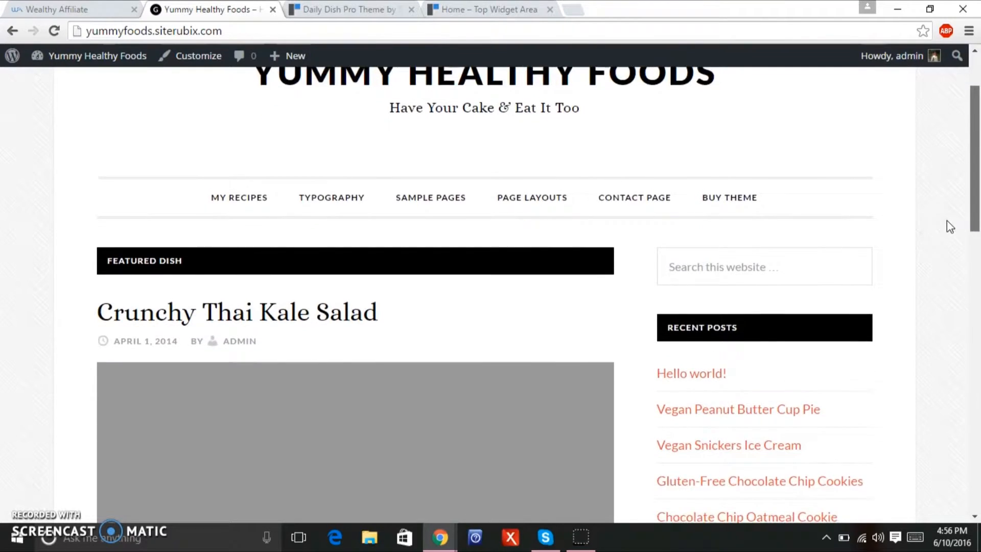
pyautogui.scroll(-4, 946, 255)
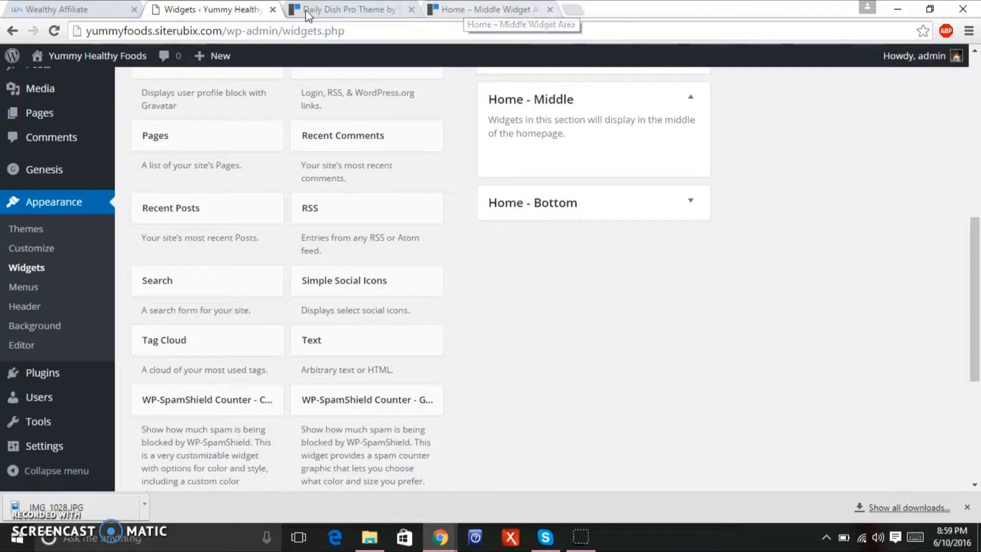
pyautogui.click(327, 11)
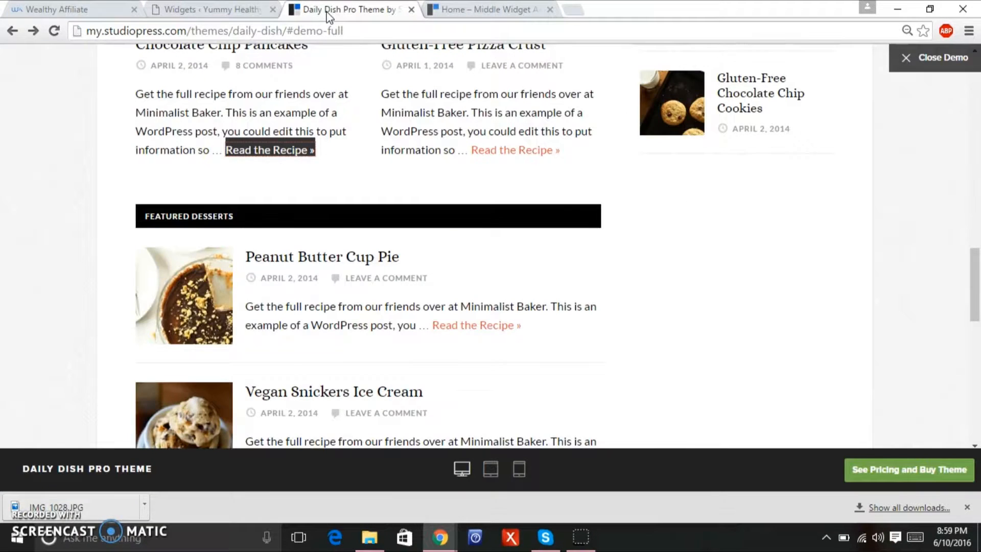
pyautogui.scroll(2, 976, 259)
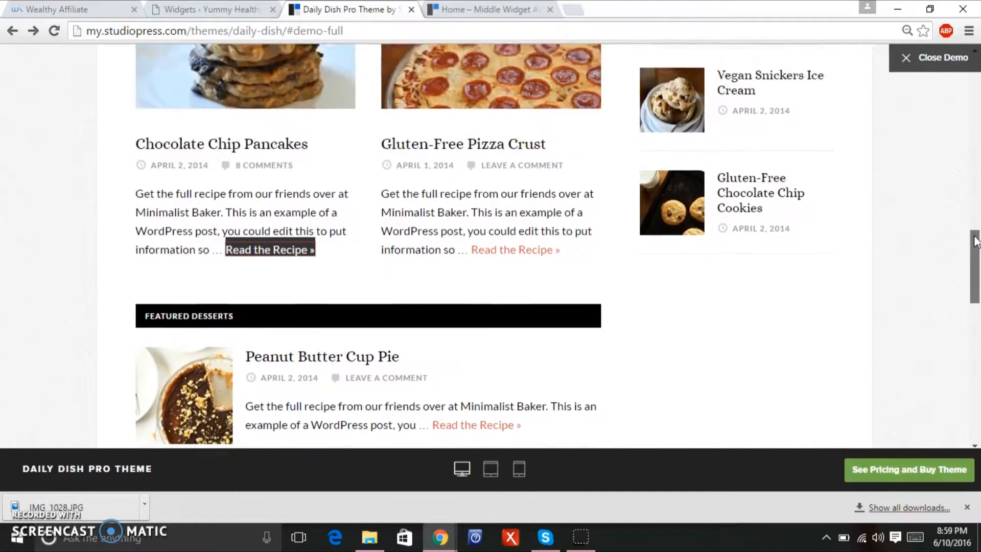
pyautogui.scroll(-3, 976, 260)
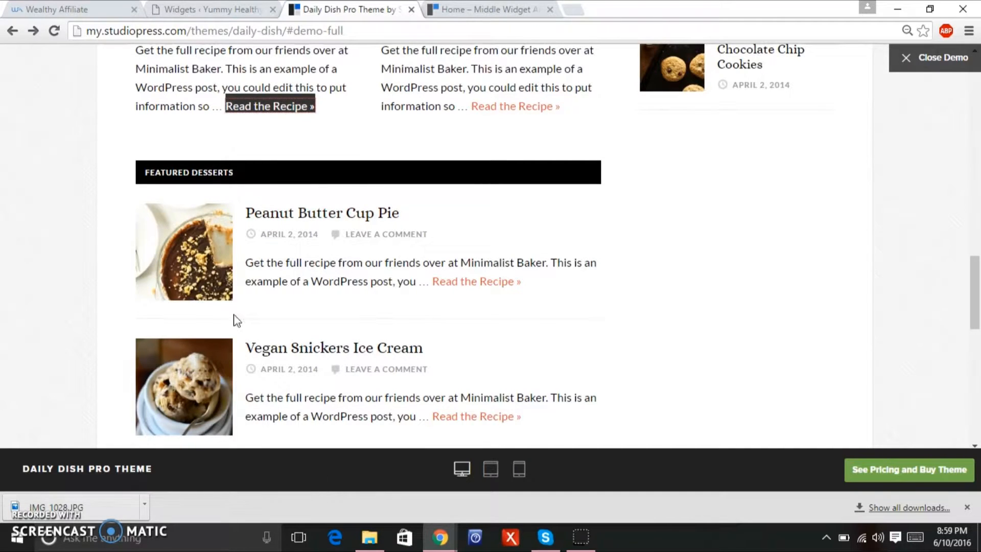
pyautogui.moveTo(974, 302); pyautogui.dragTo(976, 228)
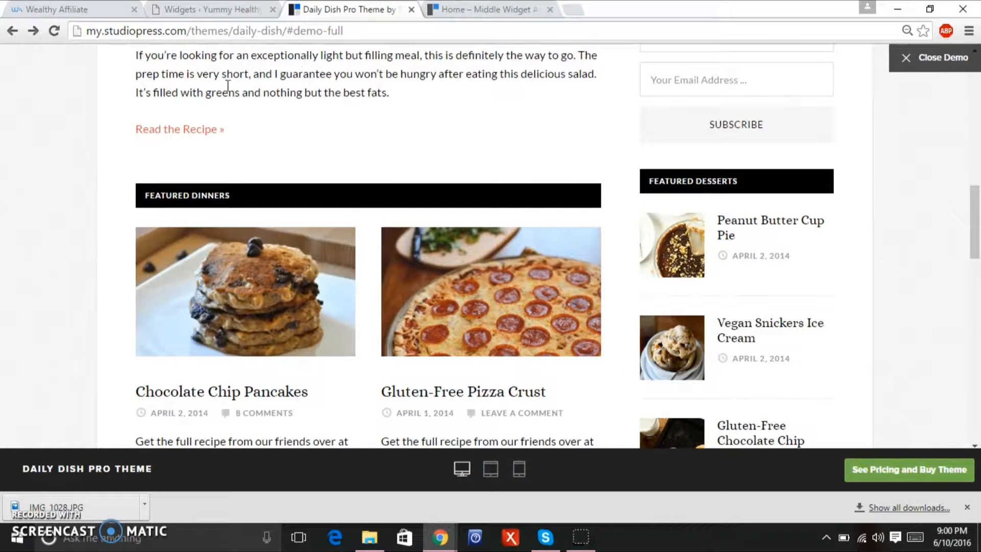
pyautogui.moveTo(977, 237); pyautogui.dragTo(979, 141)
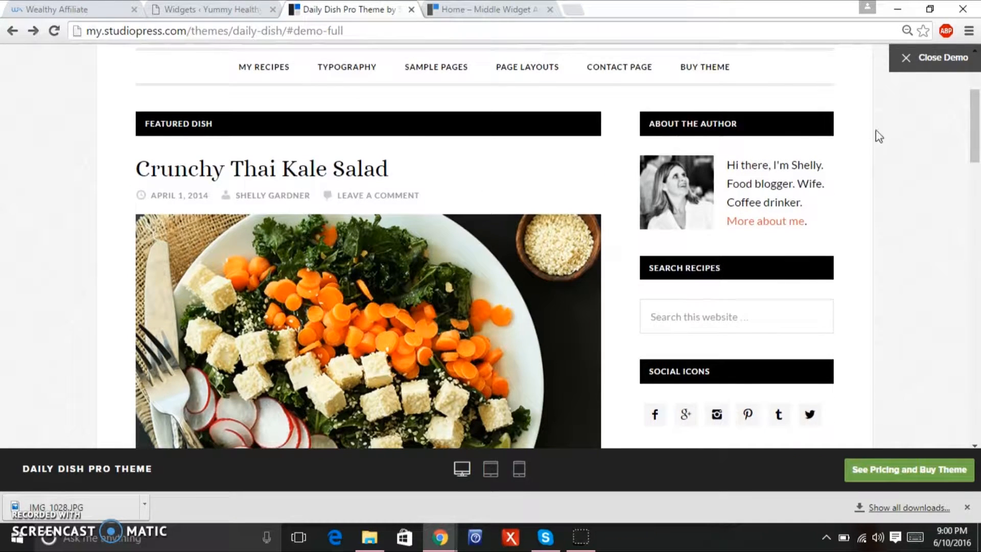
pyautogui.click(223, 13)
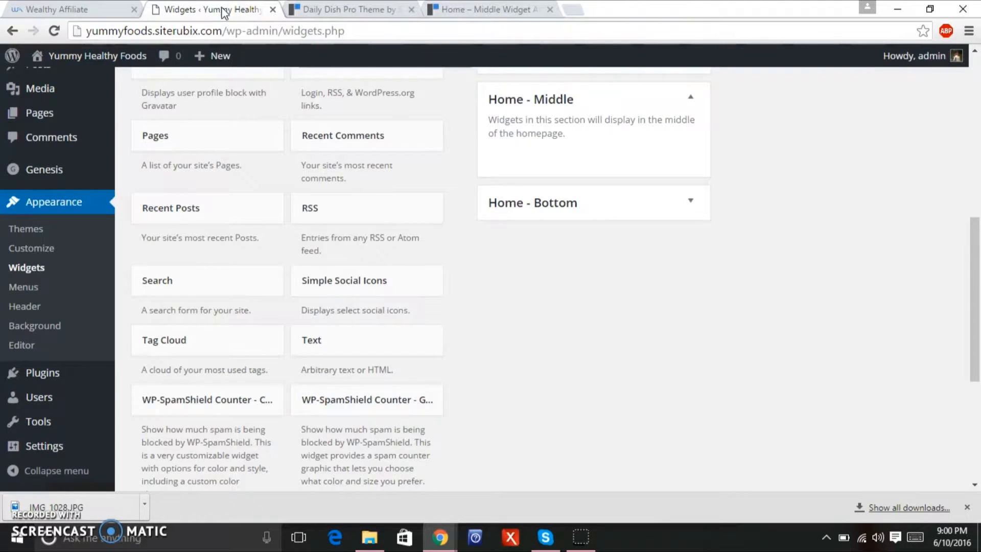
# Add another Genesis - Featured Posts widget to the Home - Middle area.
pyautogui.moveTo(976, 342); pyautogui.dragTo(978, 256)
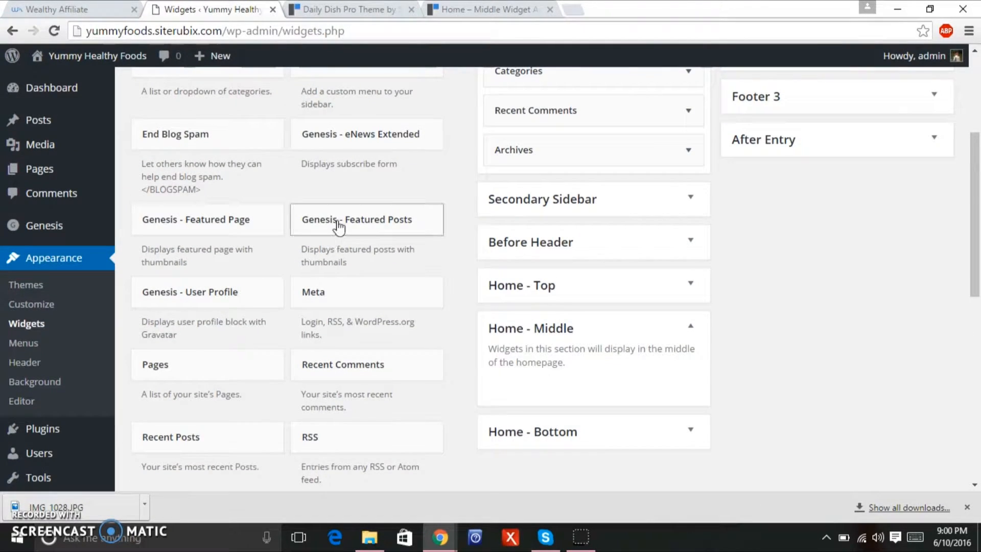
pyautogui.moveTo(338, 224); pyautogui.dragTo(572, 383)
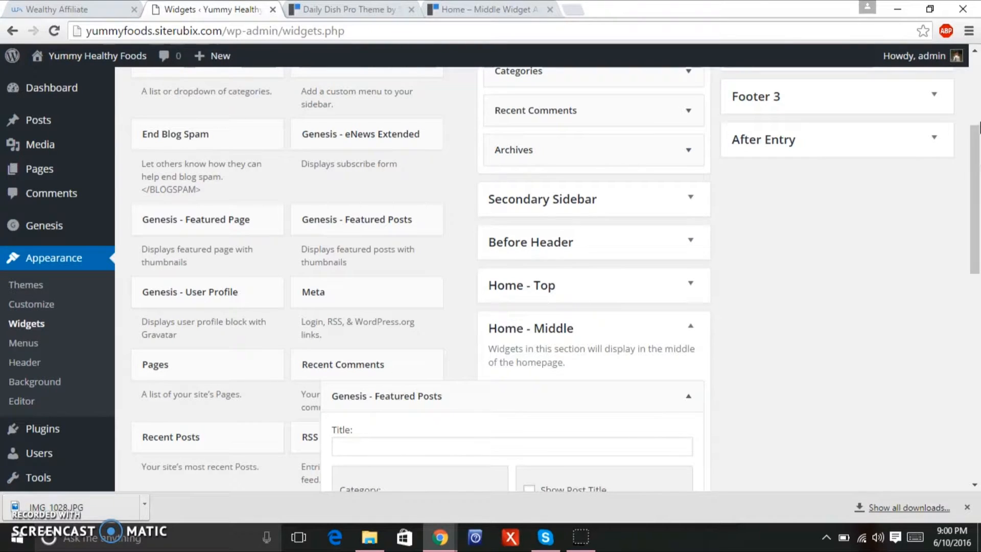
pyautogui.scroll(-2, 976, 171)
pyautogui.scroll(-1, 976, 170)
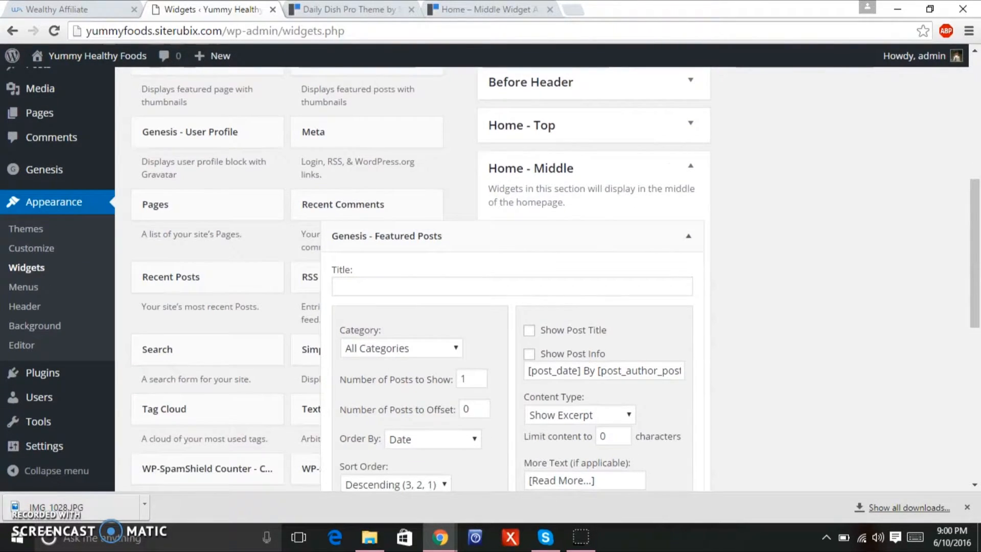
# Check the demo's two-post Featured Dinners layout before configuring the widget.
pyautogui.click(356, 11)
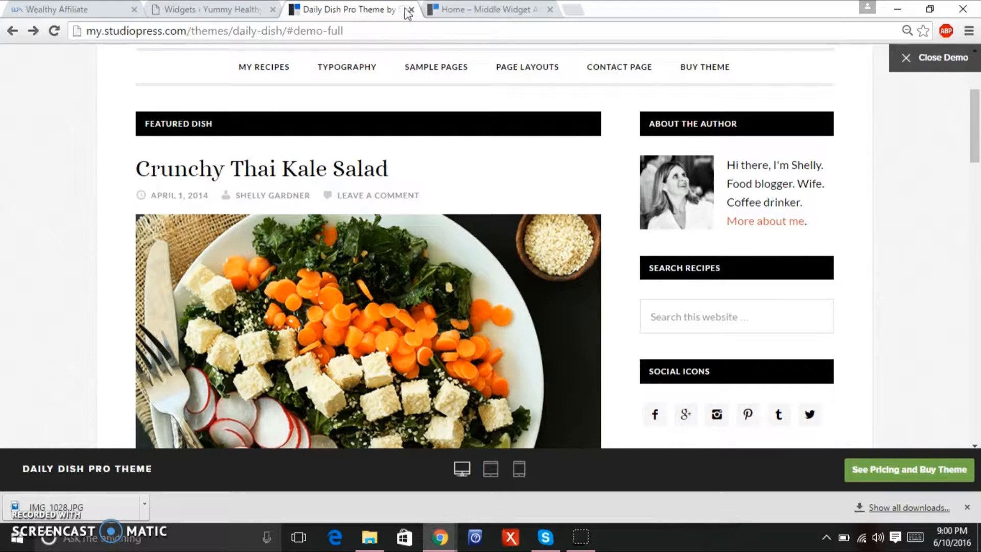
pyautogui.moveTo(975, 162); pyautogui.dragTo(957, 249)
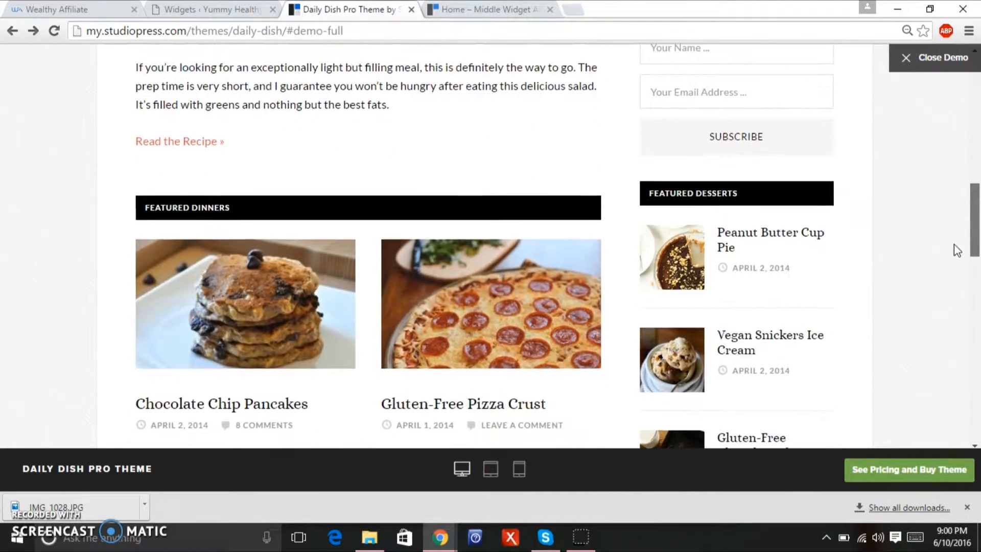
pyautogui.click(225, 10)
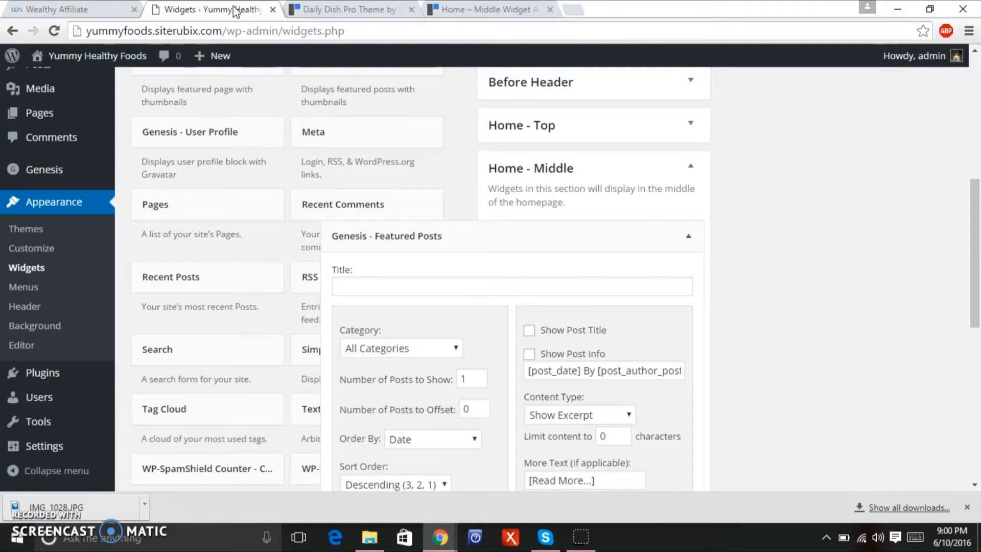
# Title the Home - Middle widget 'Featured Dinners' and limit it to the Meals category.
pyautogui.click(459, 288)
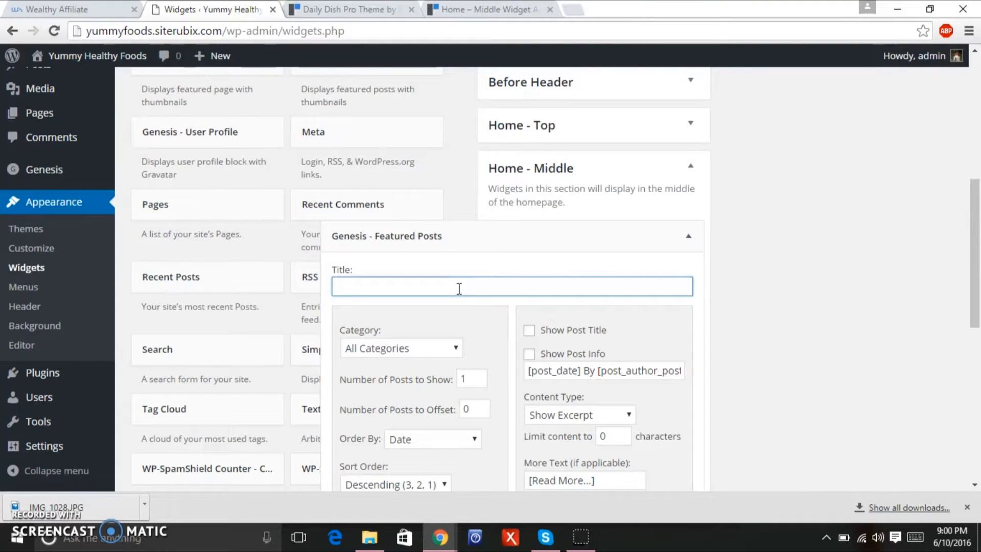
pyautogui.write('Featured Dinners')
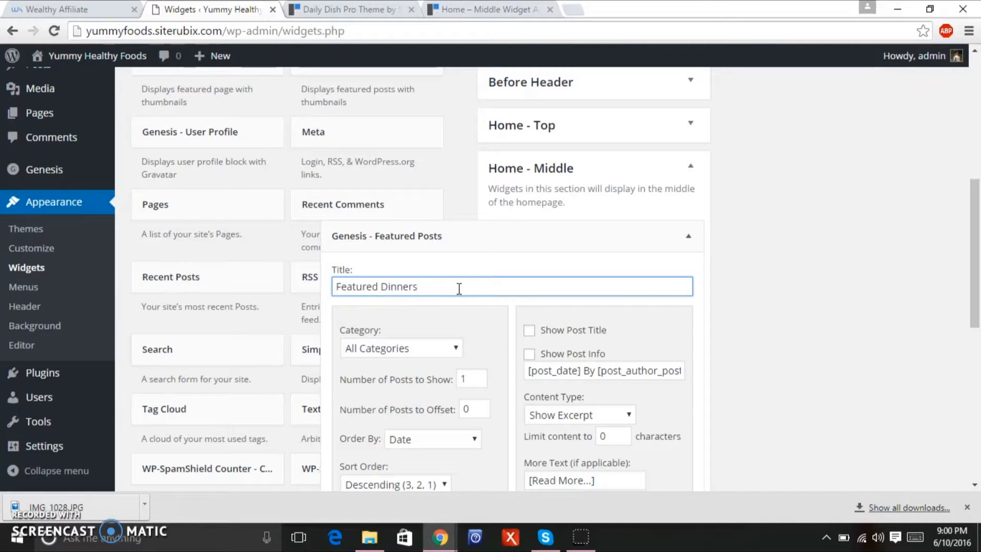
pyautogui.click(435, 348)
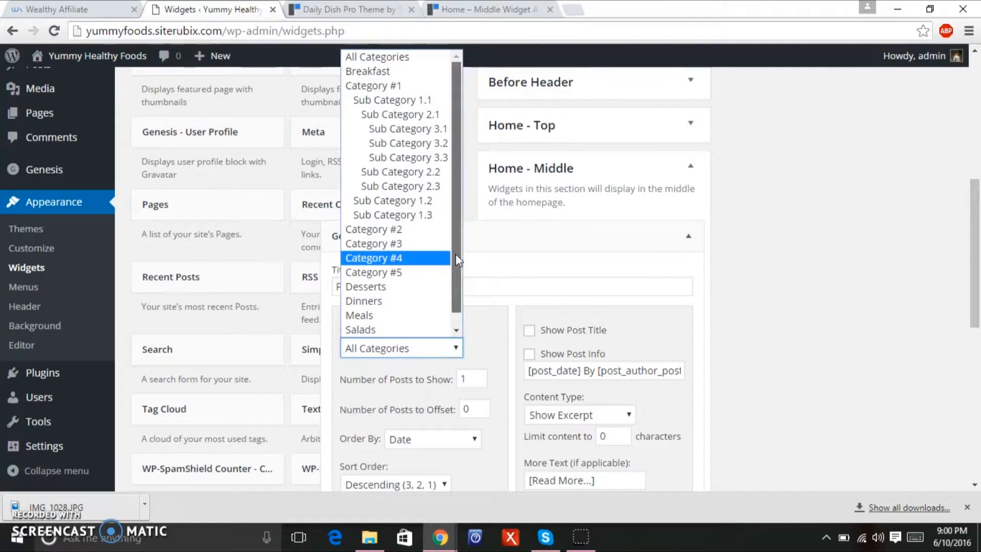
pyautogui.scroll(-1, 456, 253)
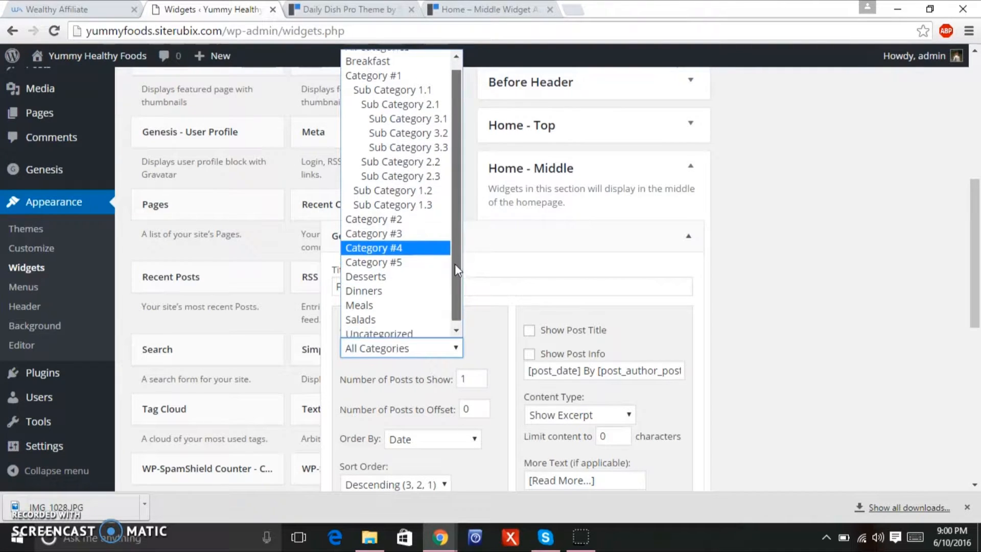
pyautogui.click(414, 302)
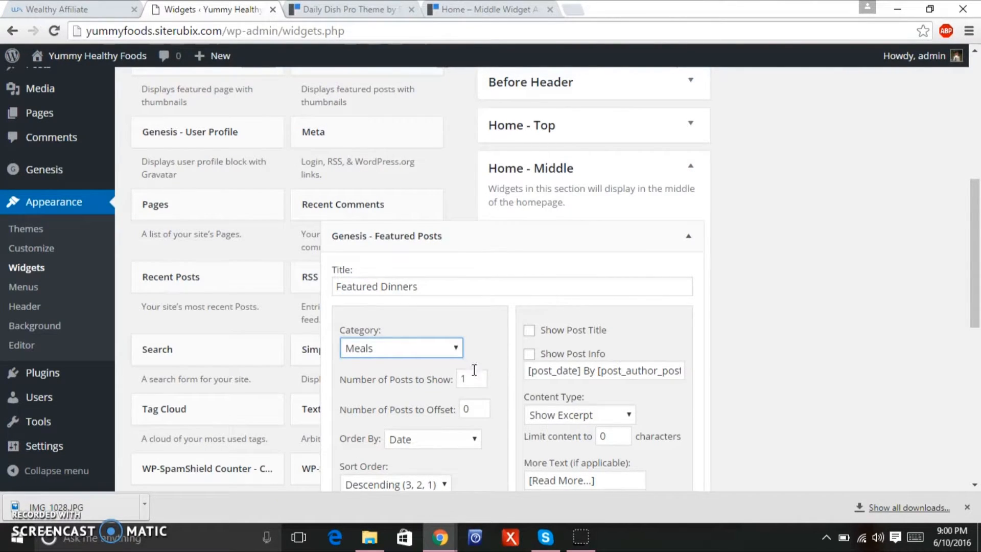
# Set Number of Posts to Show to 2 after checking the demo.
pyautogui.hotkey('ctrl', 'Tab')
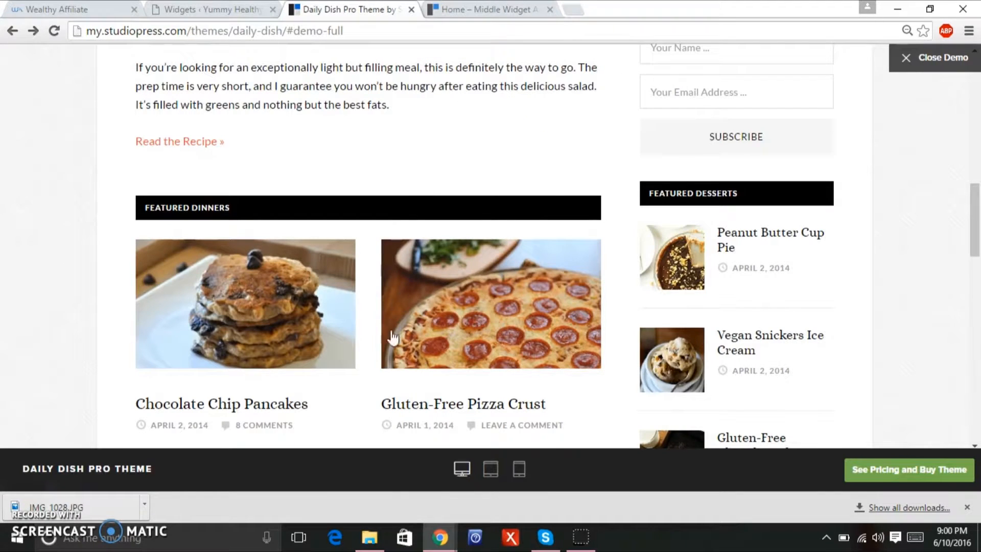
pyautogui.click(202, 8)
pyautogui.click(475, 383)
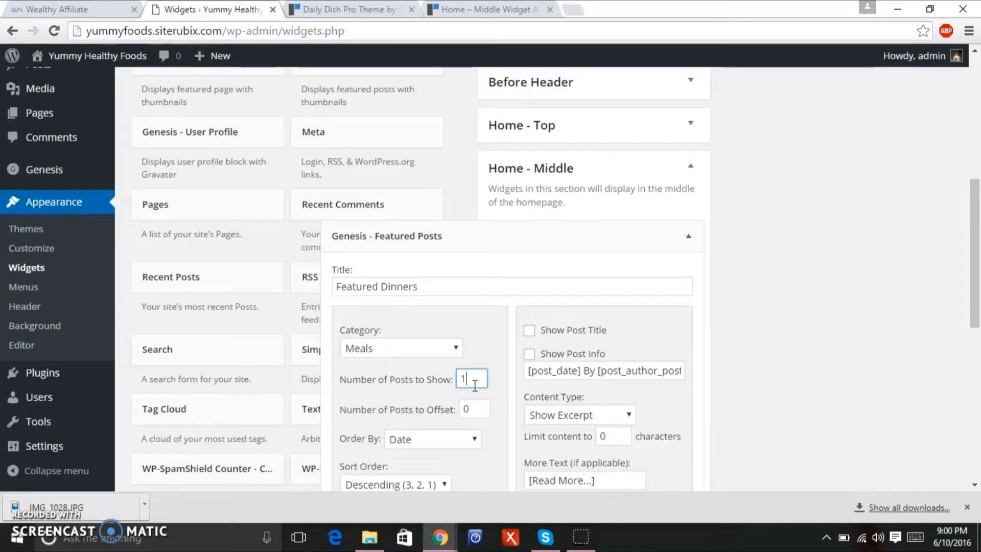
pyautogui.moveTo(973, 220); pyautogui.dragTo(973, 249)
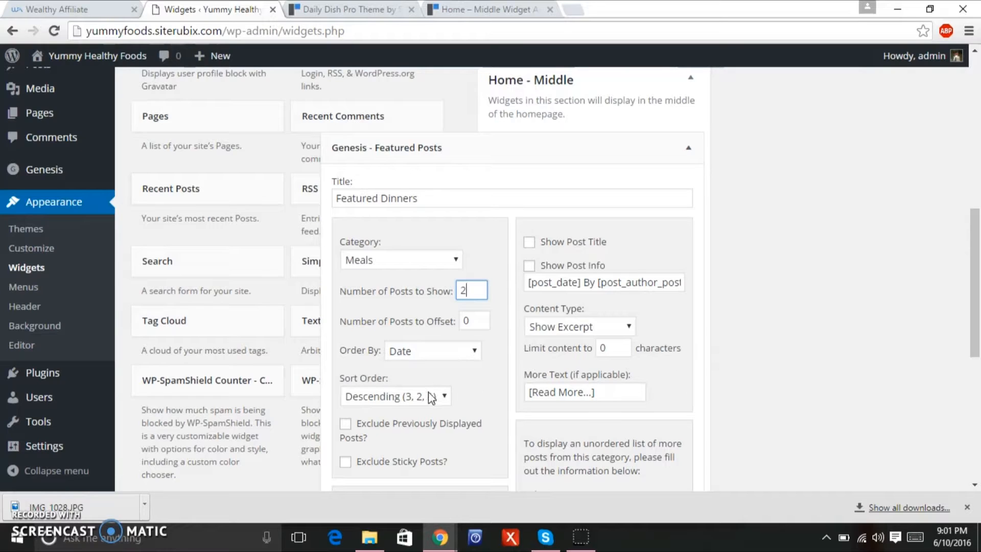
pyautogui.moveTo(971, 238); pyautogui.dragTo(972, 292)
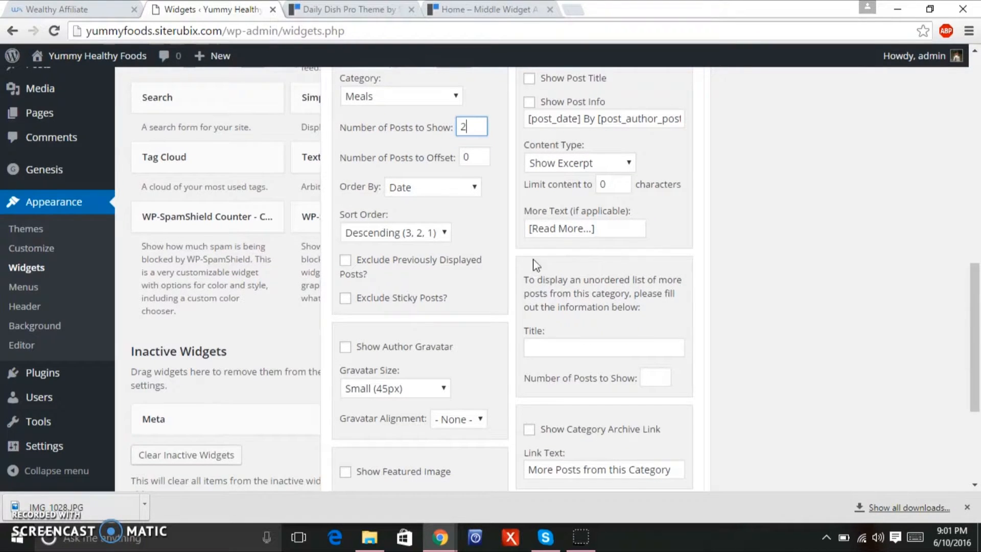
# Use the daily-dish-archive (340x200) image size and show post titles and post info.
pyautogui.moveTo(975, 332); pyautogui.dragTo(945, 383)
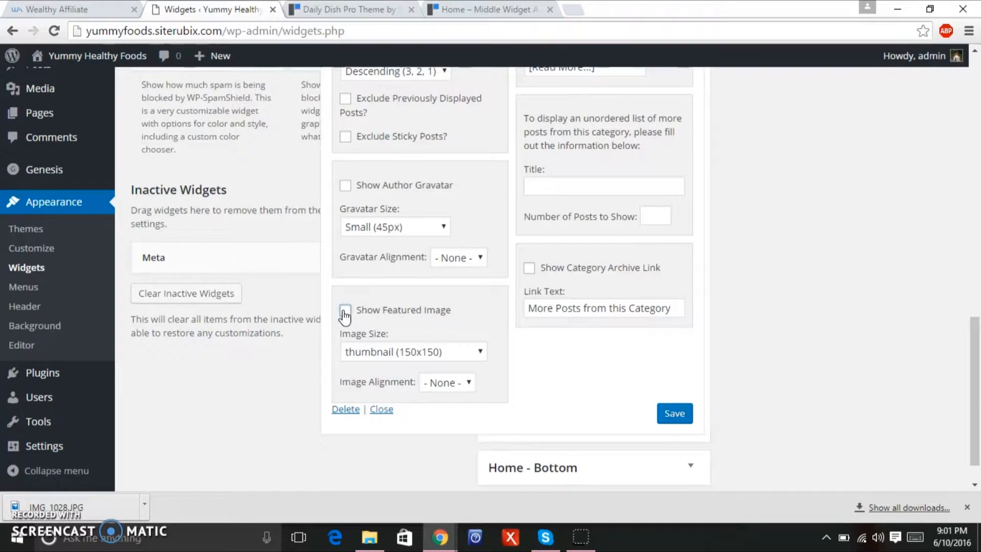
pyautogui.click(428, 353)
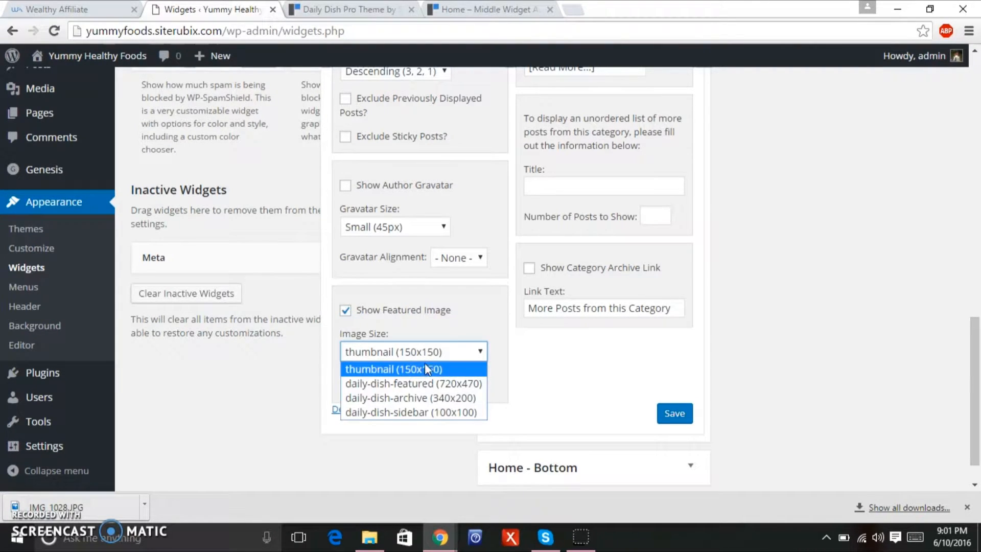
pyautogui.click(432, 398)
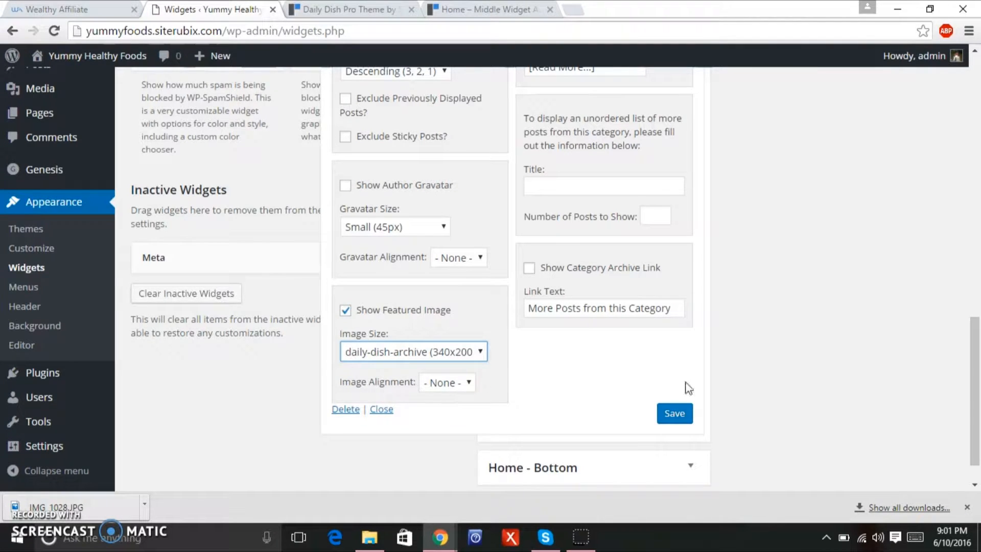
pyautogui.moveTo(977, 401); pyautogui.dragTo(977, 320)
pyautogui.click(529, 167)
pyautogui.click(529, 192)
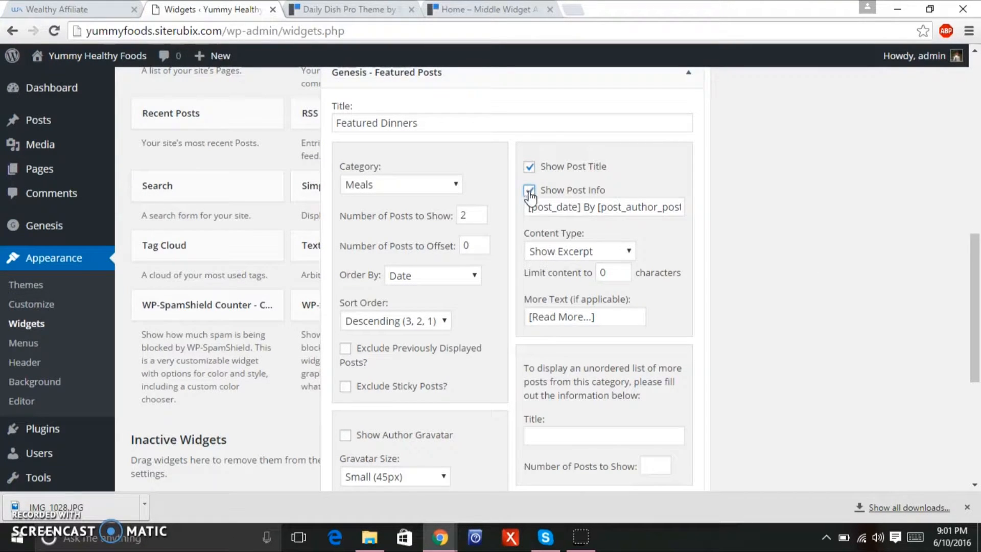
# Set the content to Show Content Limit with a 150-character limit.
pyautogui.click(589, 255)
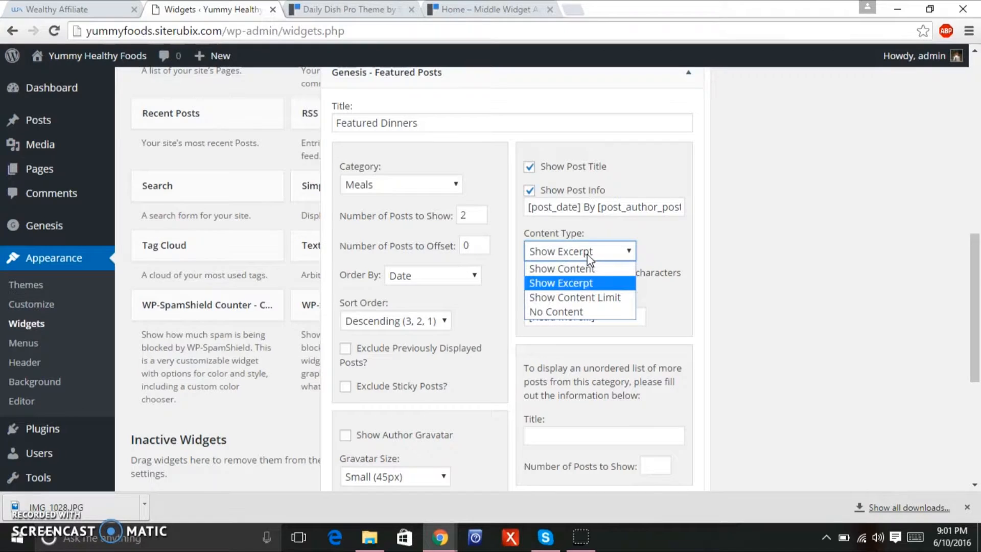
pyautogui.click(614, 297)
pyautogui.click(614, 271)
pyautogui.moveTo(614, 272); pyautogui.dragTo(569, 279)
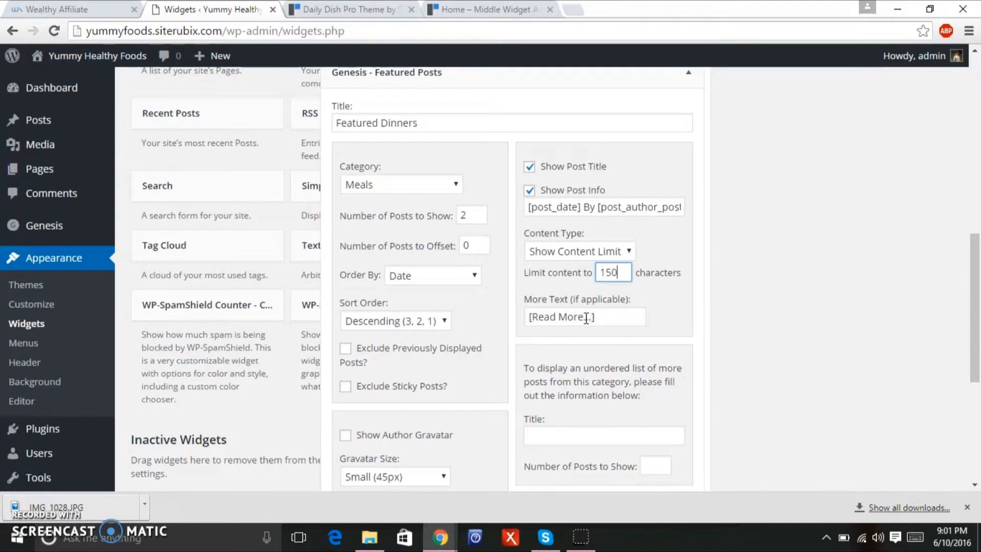
# Change the More Text to 'Read the Recipe »' to match the demo.
pyautogui.moveTo(601, 322); pyautogui.dragTo(497, 310)
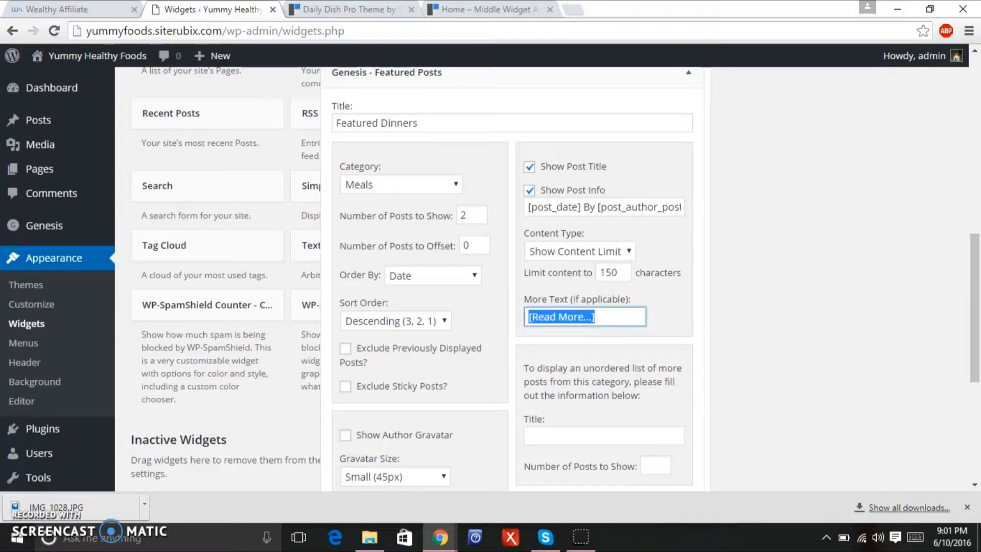
pyautogui.click(316, 12)
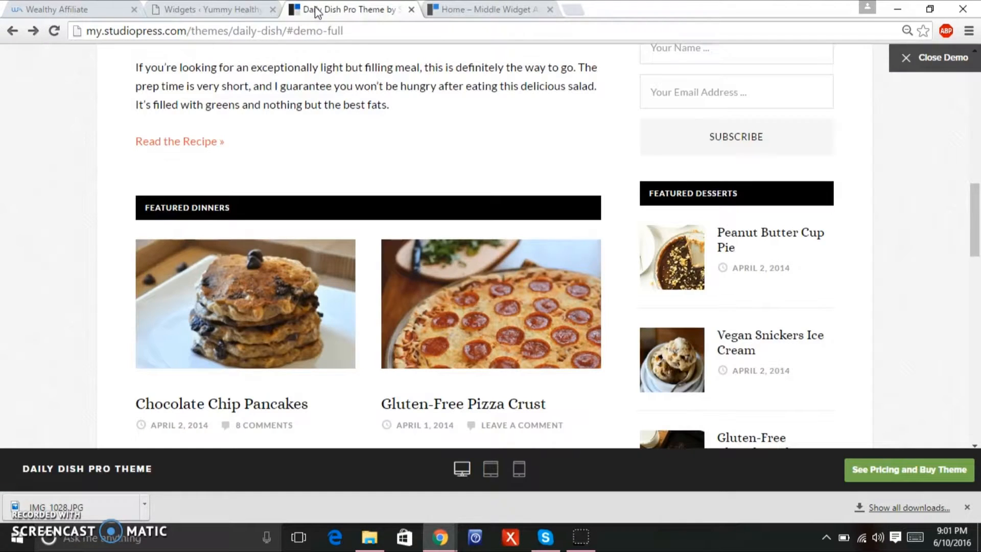
pyautogui.moveTo(979, 242); pyautogui.dragTo(961, 297)
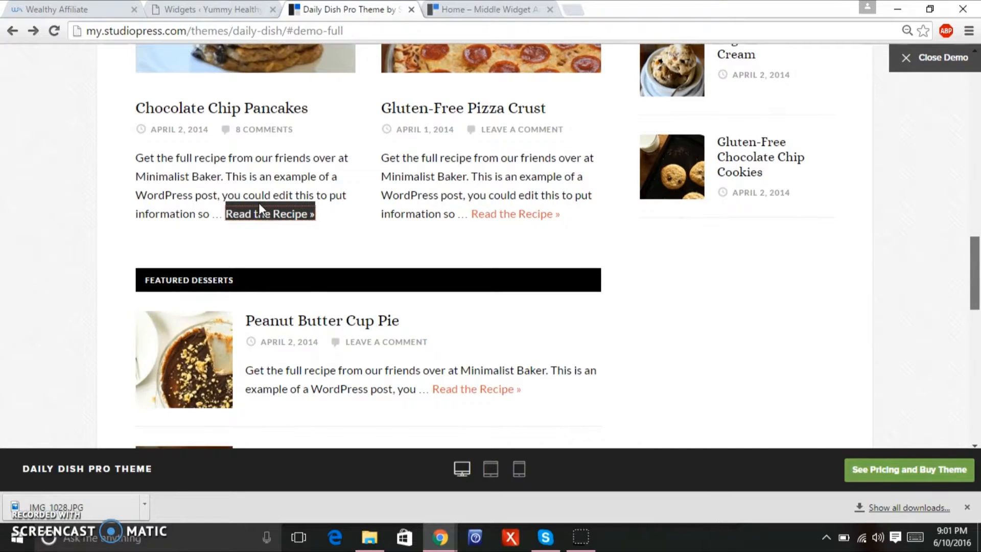
pyautogui.click(255, 12)
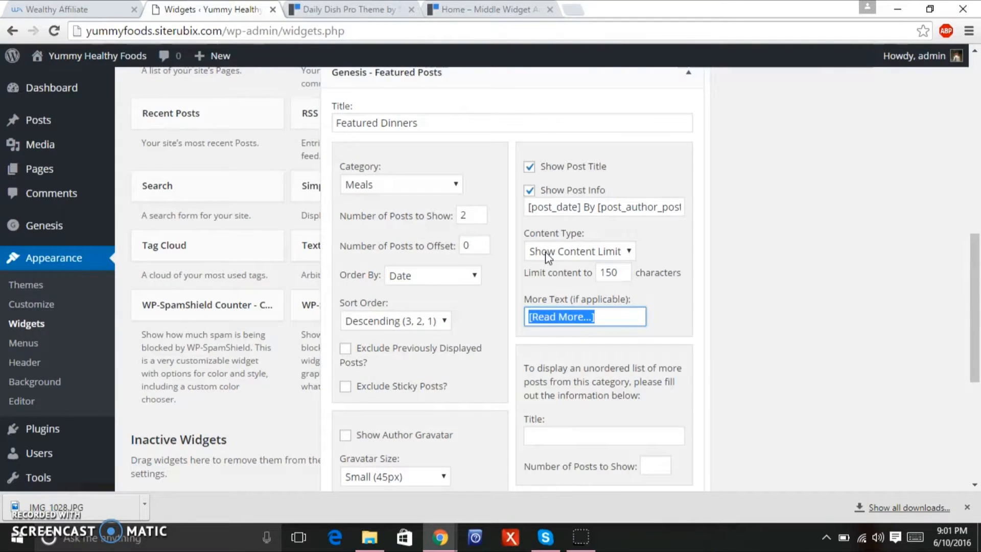
pyautogui.press('BackSpace')
pyautogui.write('Read the Recipe »')
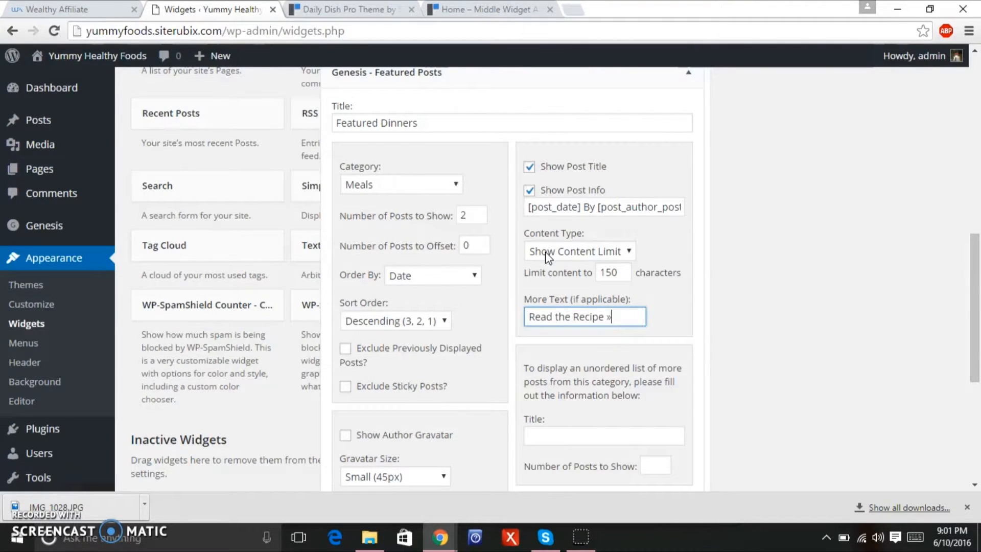
pyautogui.moveTo(976, 357); pyautogui.dragTo(926, 452)
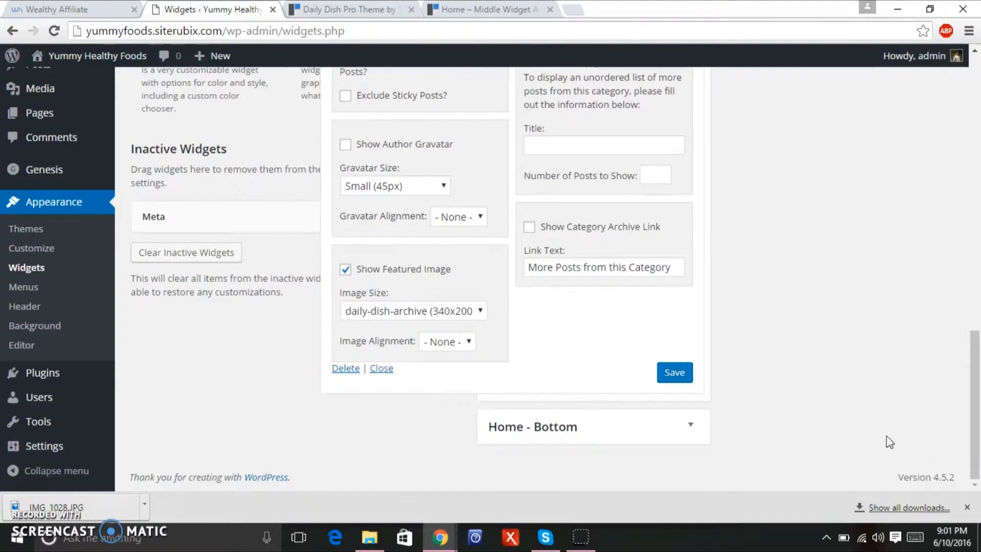
# Save the Featured Dinners widget and view the two Meals posts on the live homepage.
pyautogui.click(680, 373)
pyautogui.click(679, 374)
pyautogui.moveTo(92, 61)
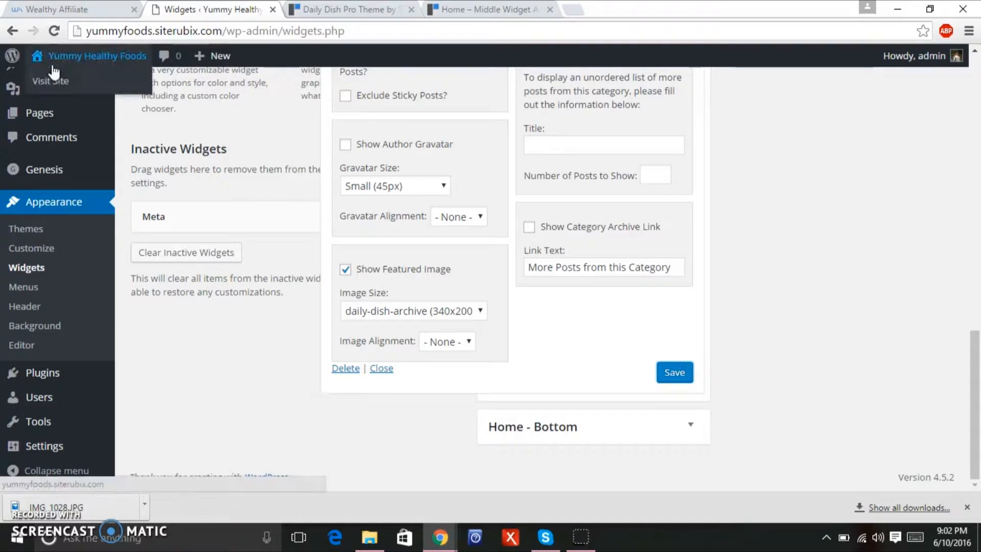
pyautogui.click(100, 55)
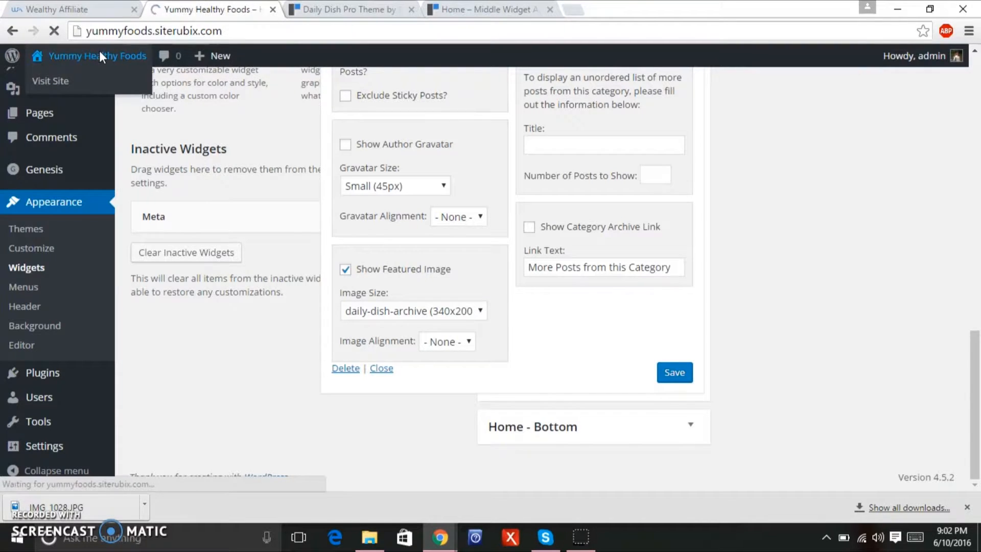
pyautogui.moveTo(147, 64)
pyautogui.moveTo(979, 143); pyautogui.dragTo(930, 376)
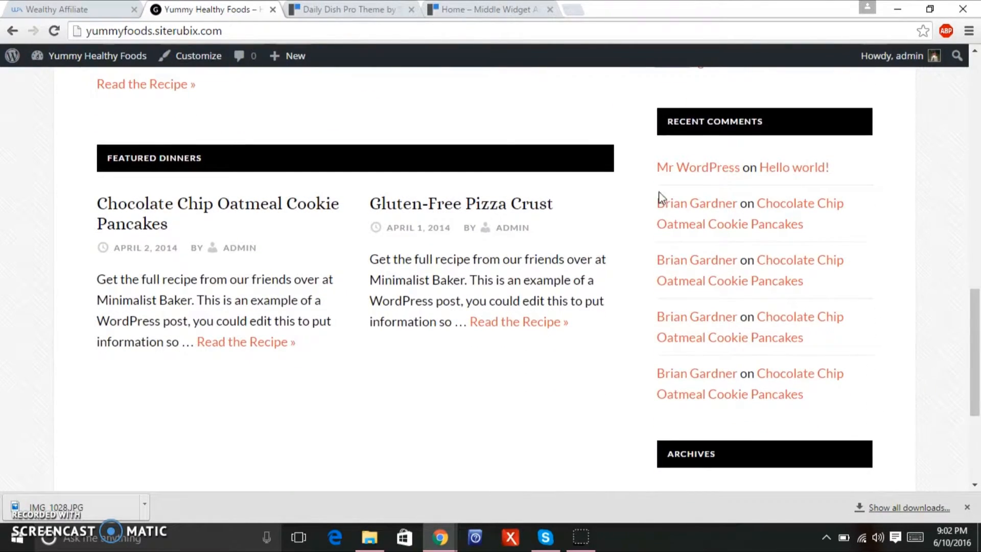
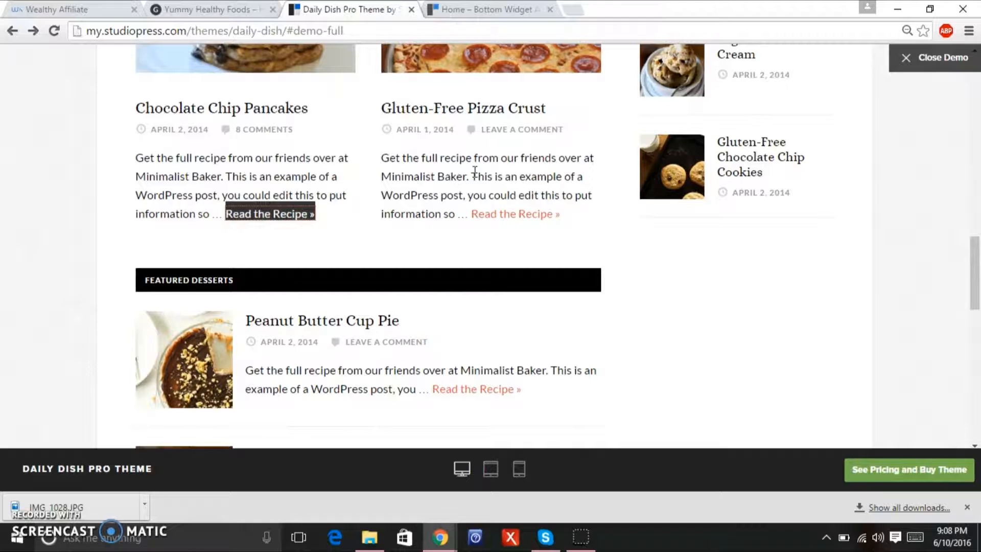
# Scroll through the Daily Dish Pro demo's Featured Desserts section, then switch back to the Yummy Healthy Foods tab.
pyautogui.moveTo(978, 266); pyautogui.dragTo(963, 337)
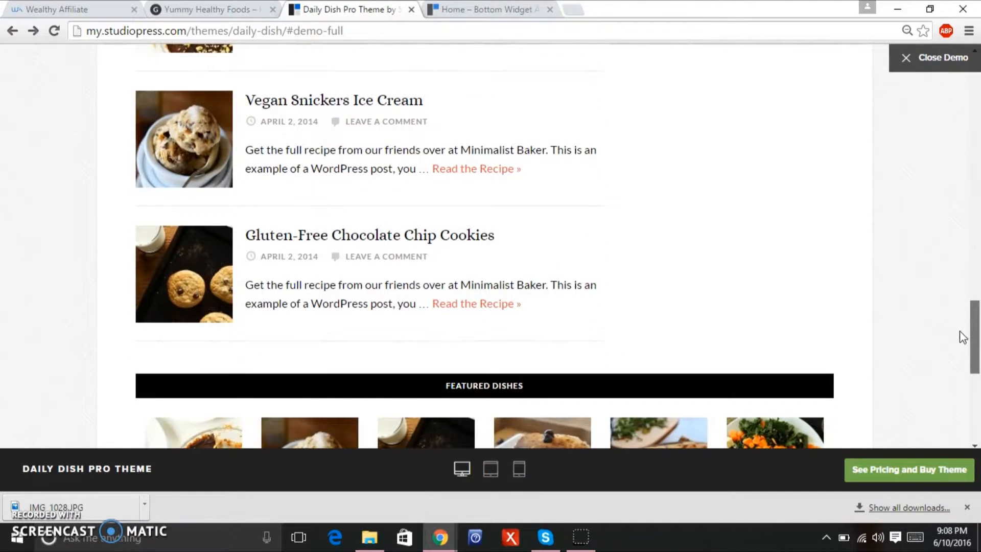
pyautogui.moveTo(975, 316); pyautogui.dragTo(976, 294)
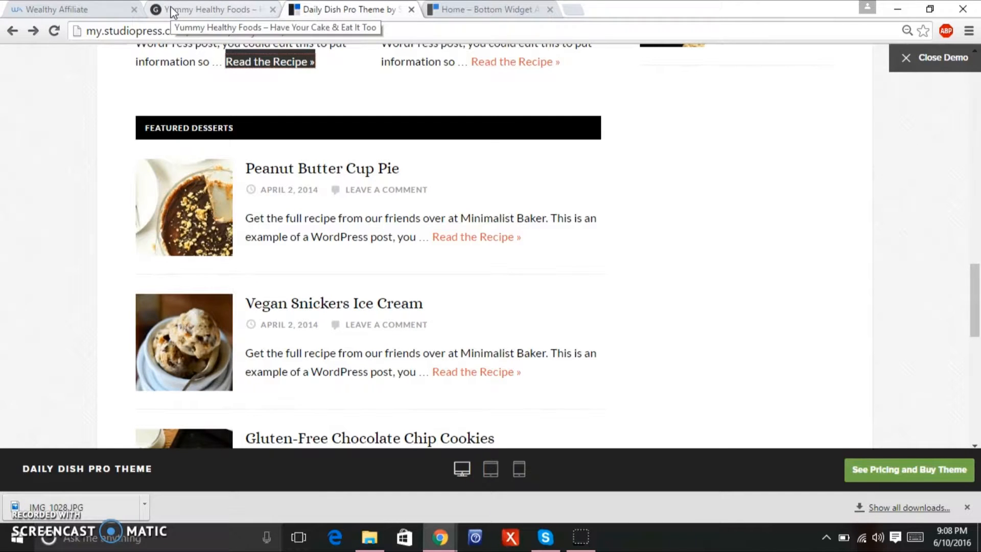
pyautogui.moveTo(979, 280); pyautogui.dragTo(976, 307)
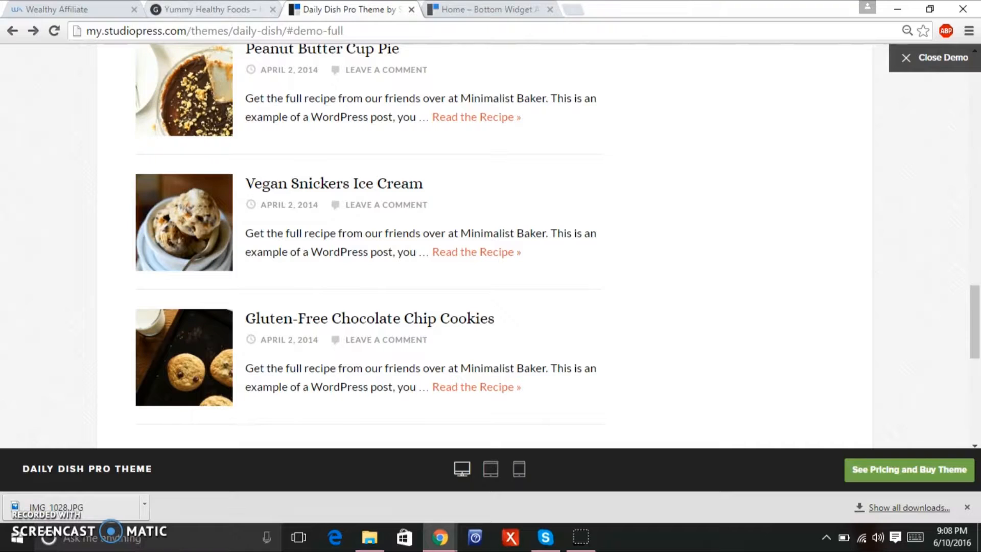
pyautogui.click(196, 10)
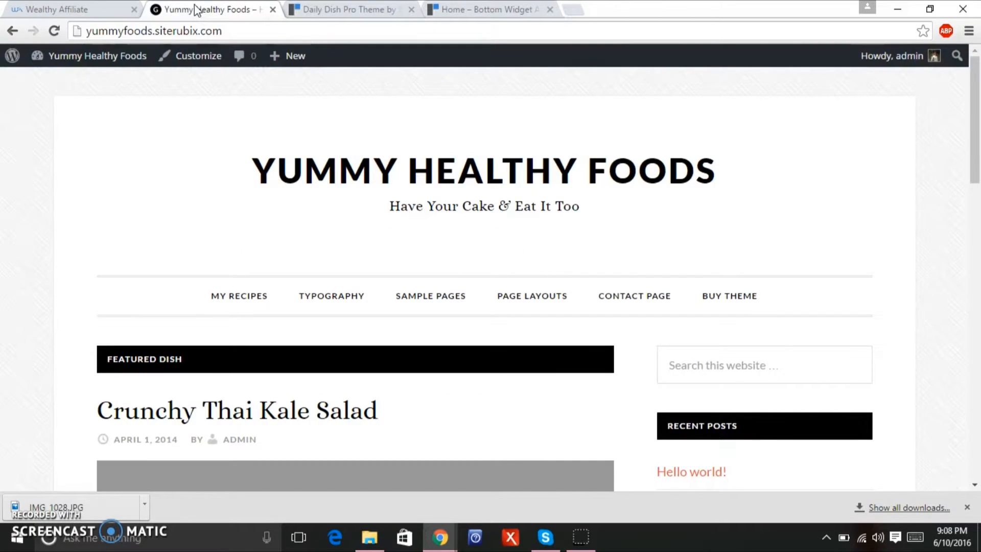
# On the Widgets page, drop a Genesis - Featured Posts widget into the Home - Bottom area.
pyautogui.moveTo(122, 59)
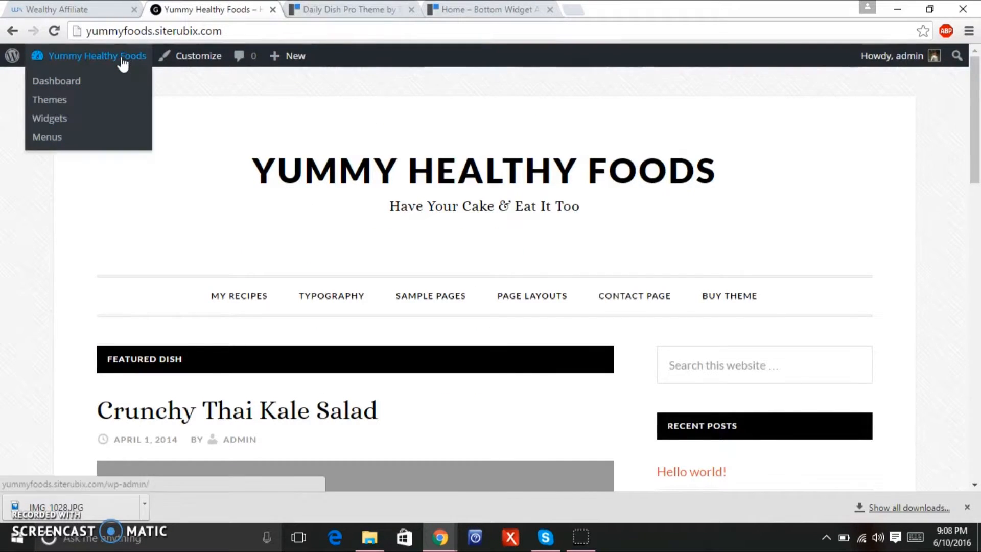
pyautogui.click(68, 118)
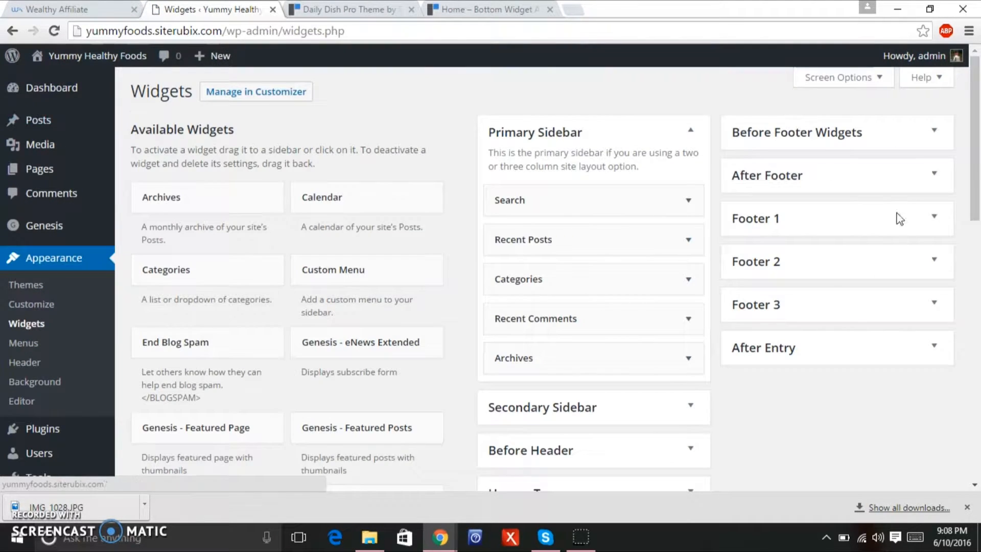
pyautogui.moveTo(979, 220); pyautogui.dragTo(975, 283)
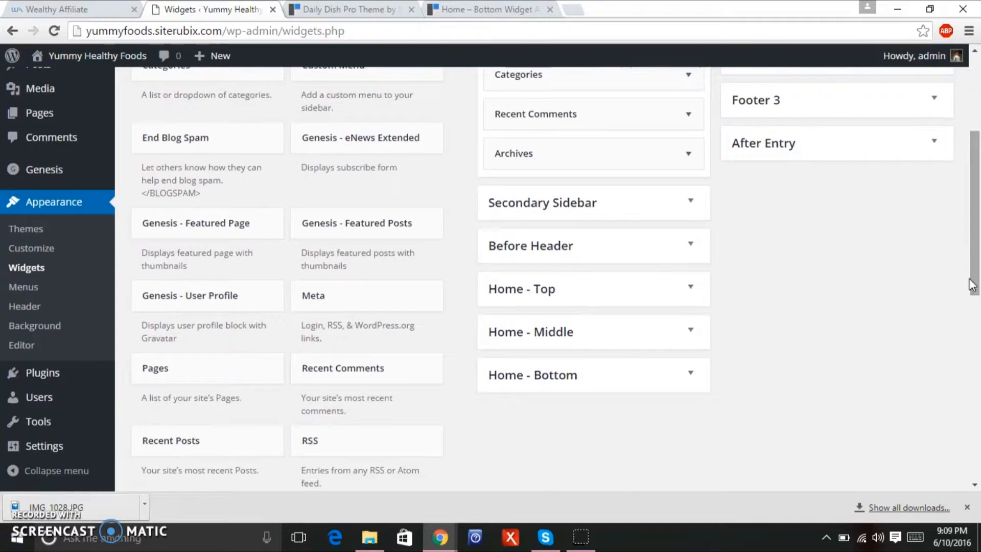
pyautogui.moveTo(412, 235); pyautogui.dragTo(616, 448)
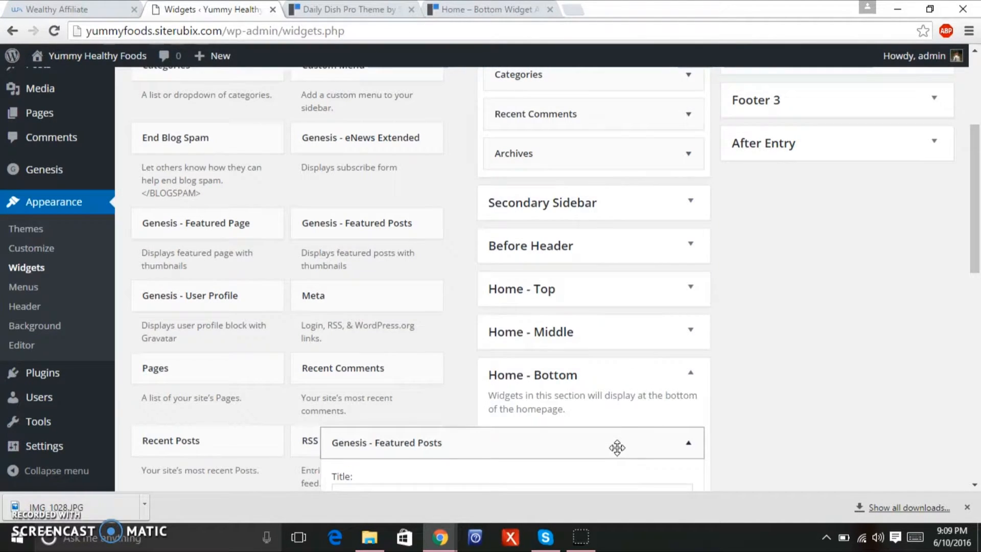
pyautogui.moveTo(973, 238); pyautogui.dragTo(973, 290)
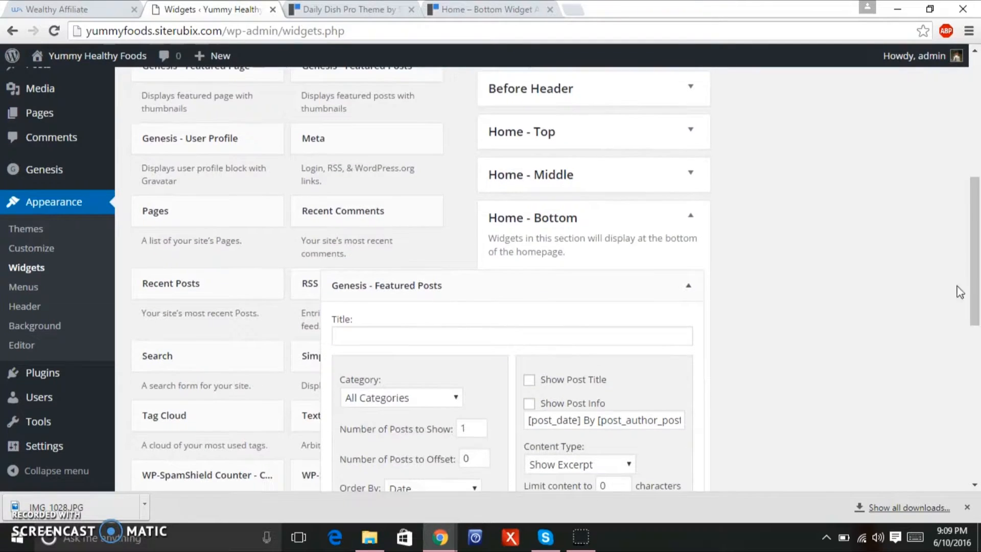
# Title the new widget 'Featured Desserts', checking the demo's section for reference.
pyautogui.click(450, 343)
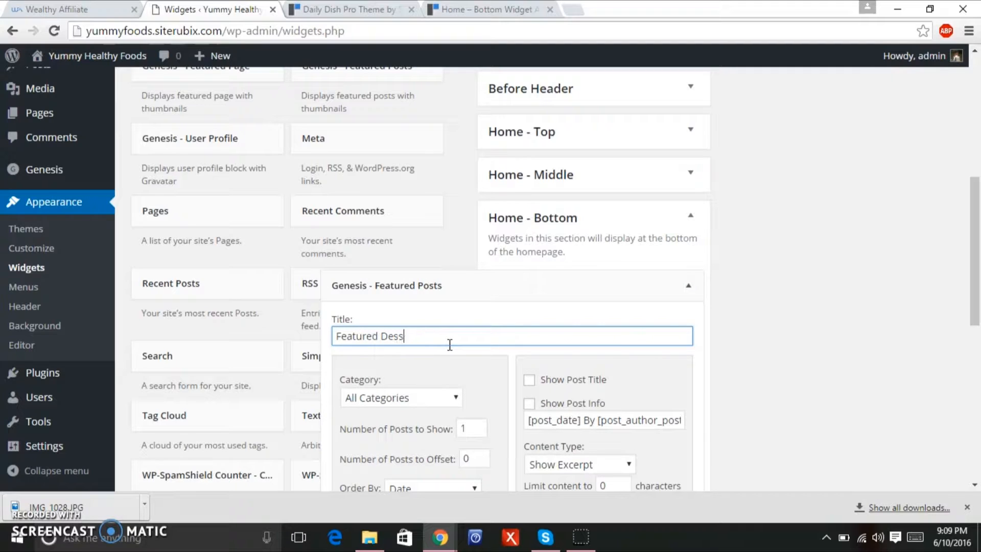
pyautogui.click(327, 10)
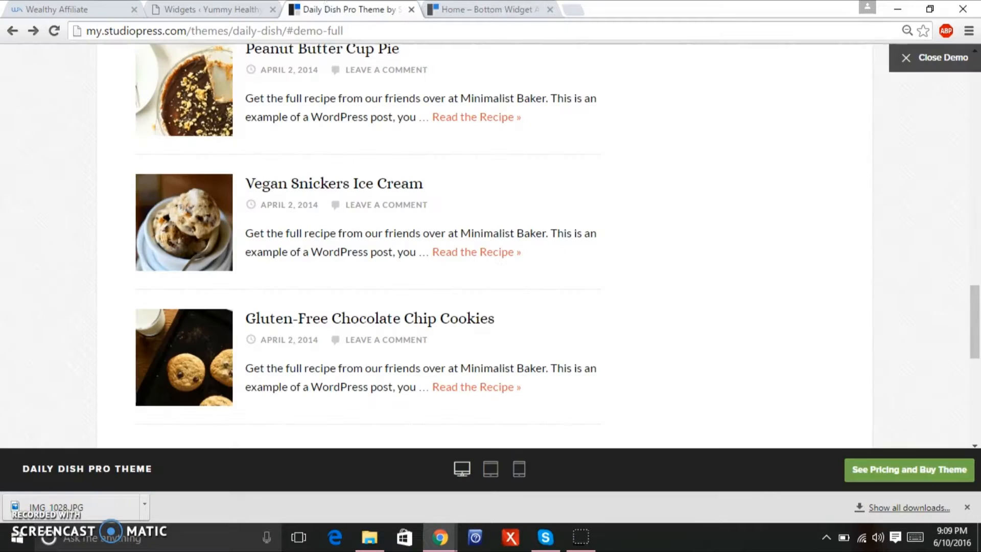
pyautogui.scroll(5, 976, 316)
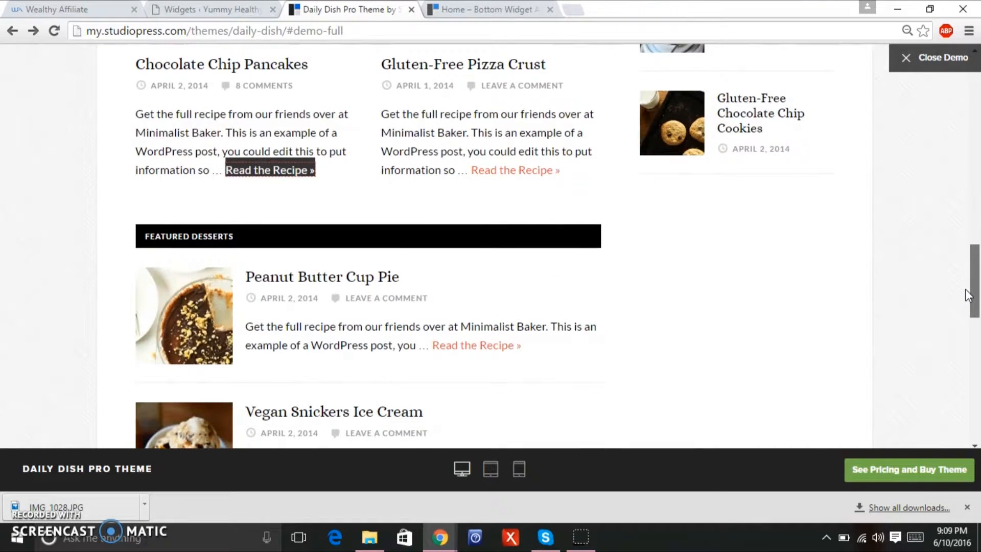
pyautogui.scroll(-4, 968, 295)
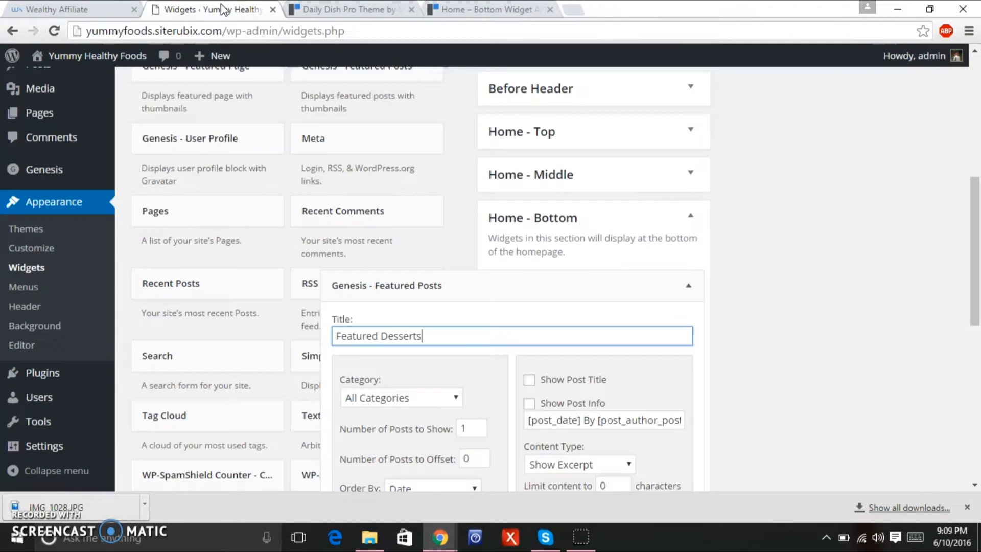
pyautogui.click(223, 9)
# Limit the widget to the Desserts category, show 3 posts, and enable Show Featured Image.
pyautogui.click(435, 401)
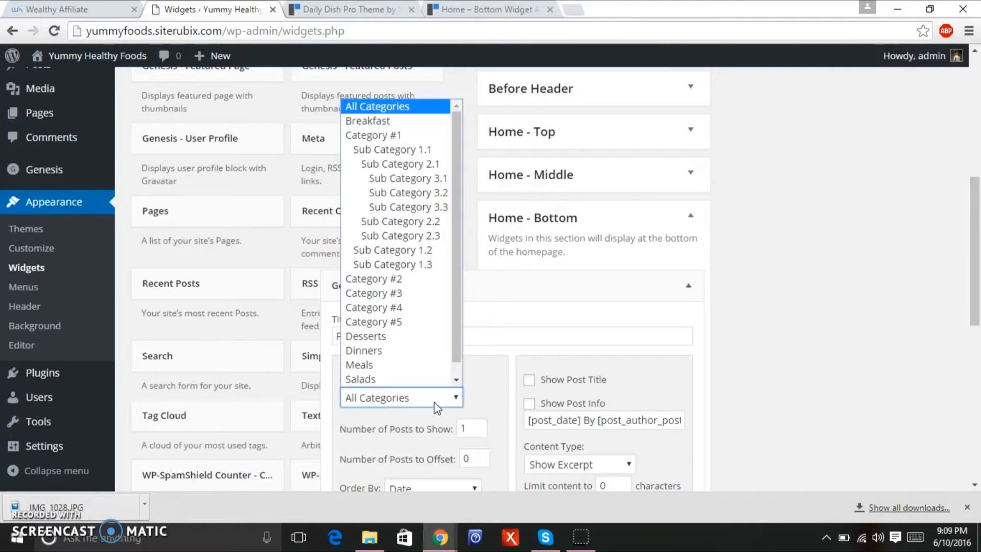
pyautogui.click(433, 337)
pyautogui.moveTo(973, 238); pyautogui.dragTo(973, 294)
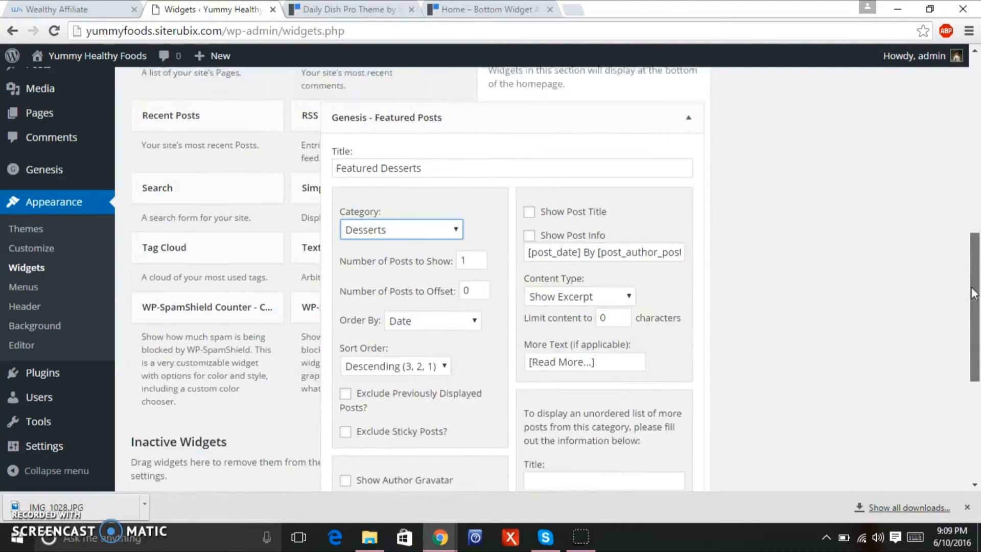
pyautogui.scroll(-1, 580, 233)
pyautogui.click(480, 201)
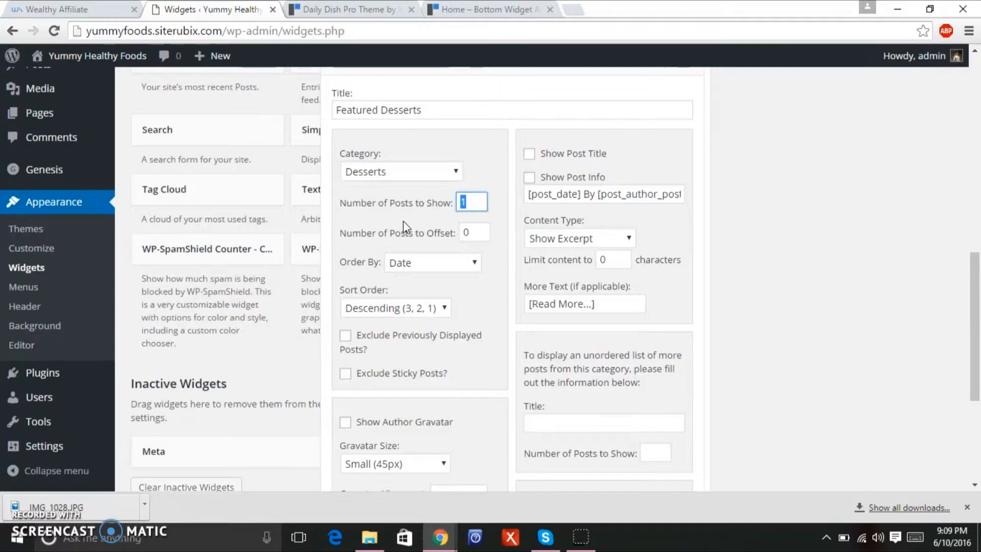
pyautogui.write('3')
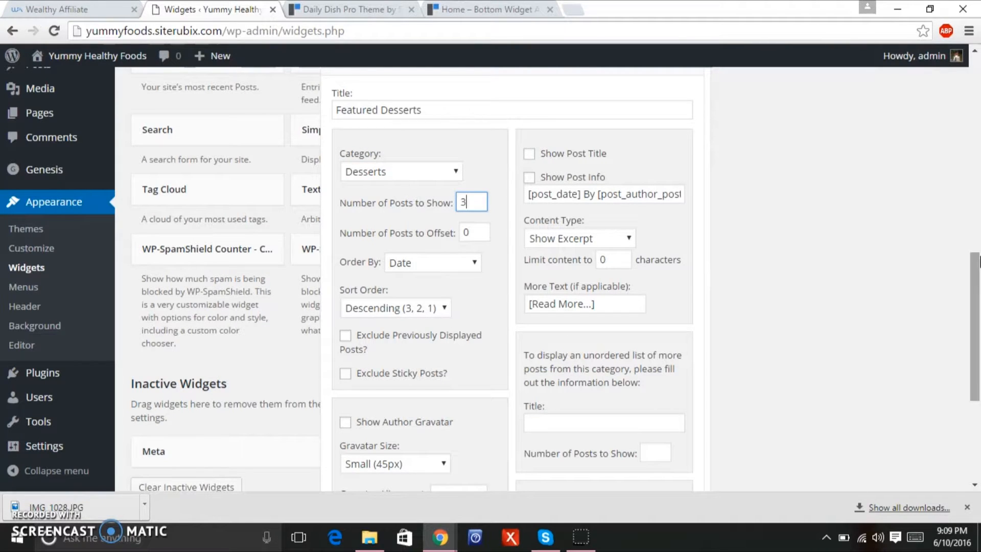
pyautogui.moveTo(976, 286); pyautogui.dragTo(975, 347)
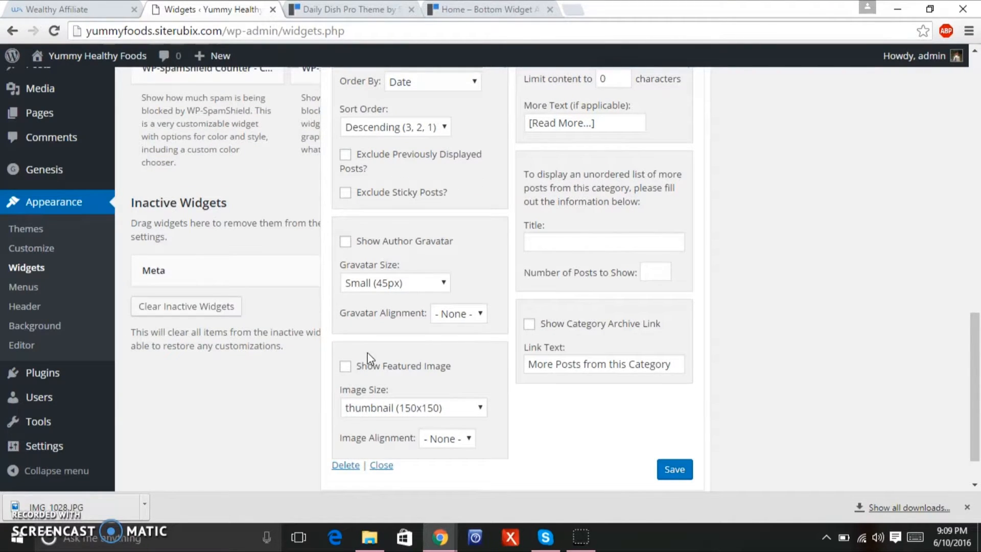
pyautogui.click(346, 367)
pyautogui.click(438, 442)
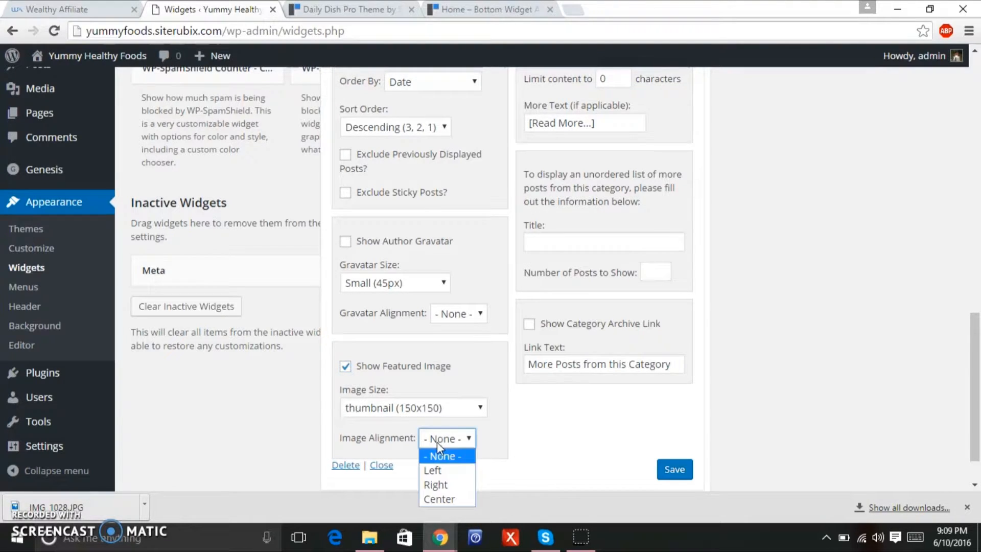
# Align featured images Left and turn on Show Post Title and Show Post Info.
pyautogui.click(428, 471)
pyautogui.scroll(1, 977, 411)
pyautogui.scroll(4, 976, 411)
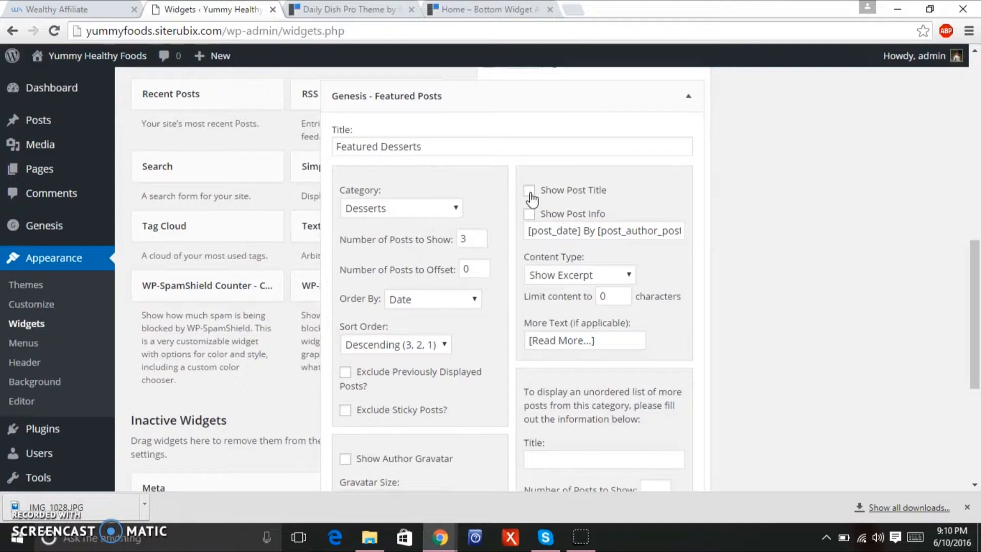
pyautogui.click(530, 214)
pyautogui.click(556, 277)
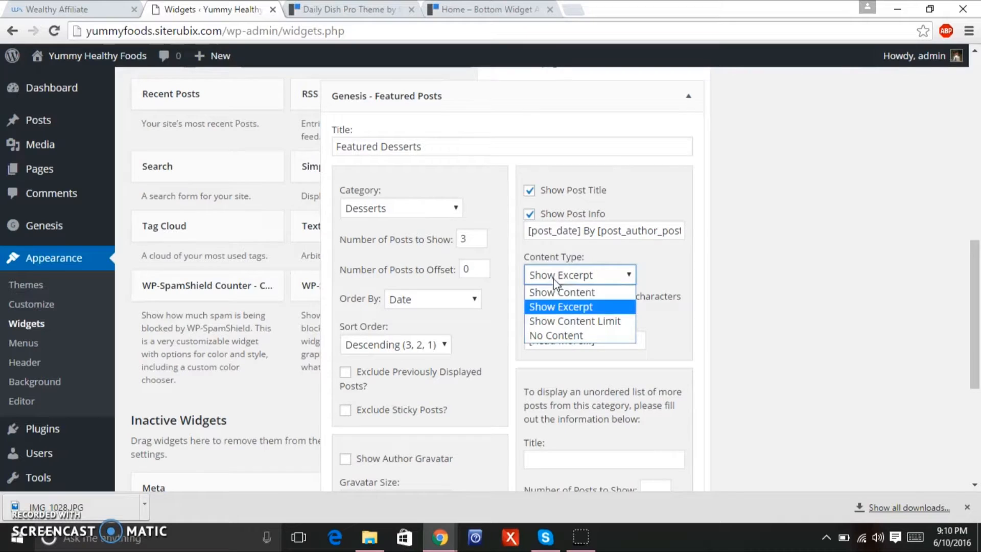
# Use Show Content Limit at 110 characters, set More Text to 'Read the Recipe »', and save.
pyautogui.click(562, 321)
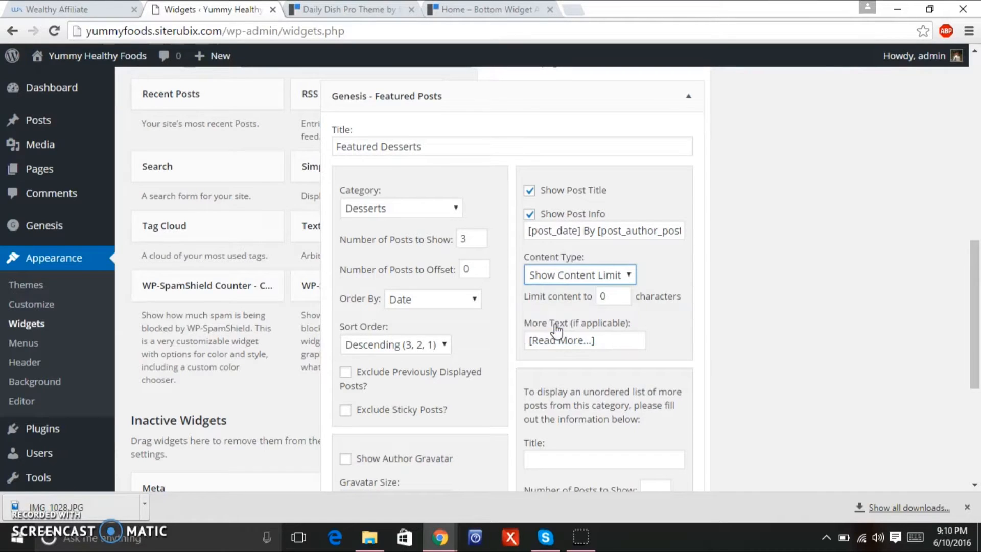
pyautogui.doubleClick(613, 297)
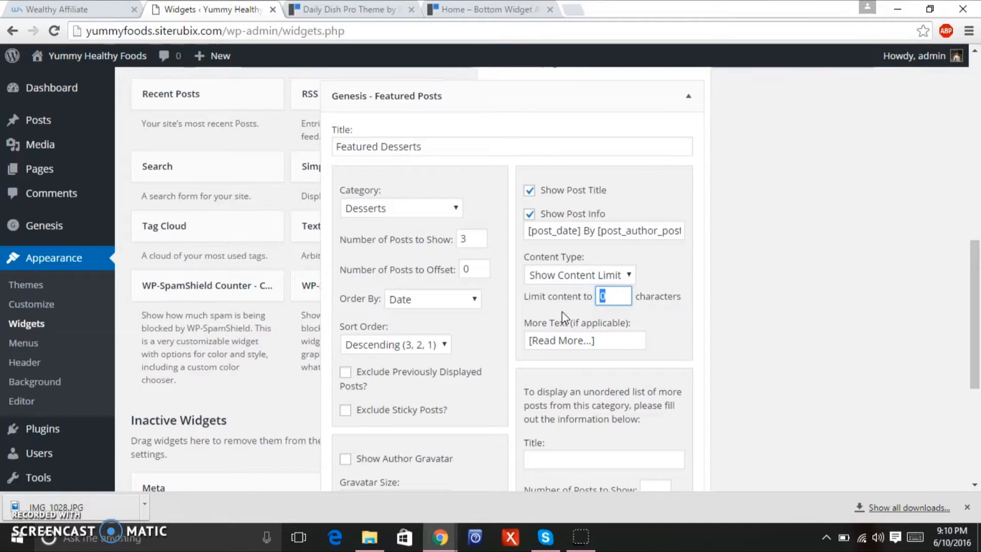
pyautogui.write('110')
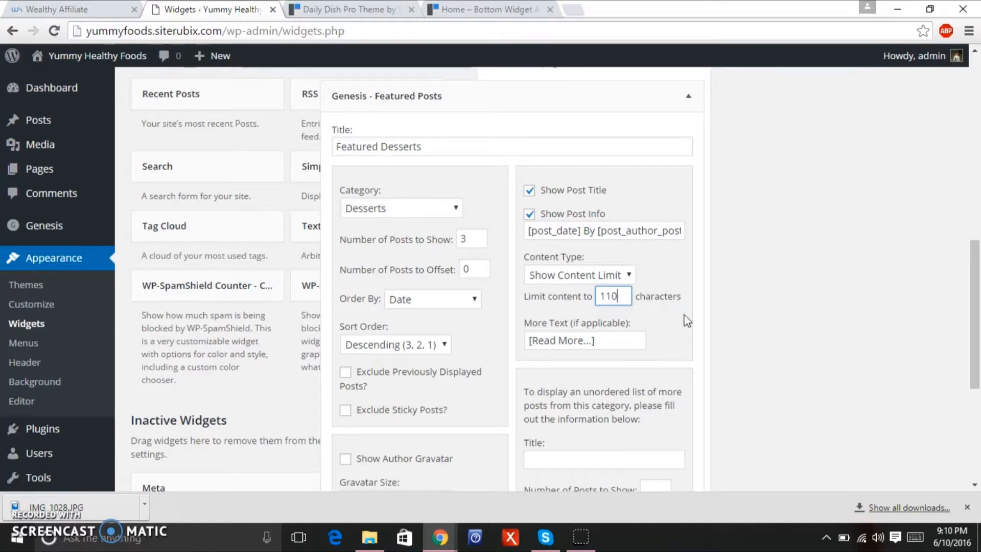
pyautogui.click(611, 338)
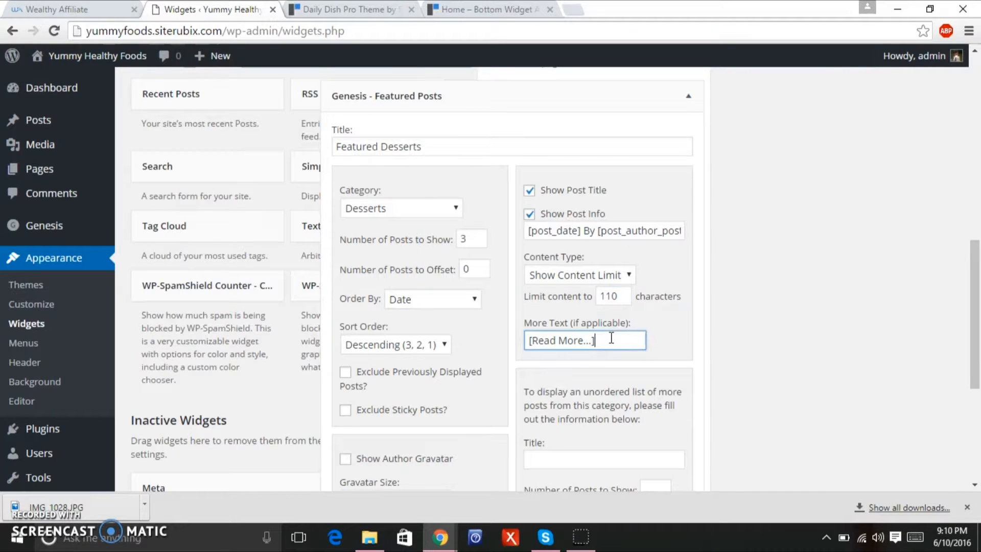
pyautogui.hotkey('ctrl', 'a')
pyautogui.press('BackSpace')
pyautogui.write('Read the Recipe »')
pyautogui.moveTo(978, 317); pyautogui.dragTo(965, 405)
pyautogui.click(669, 426)
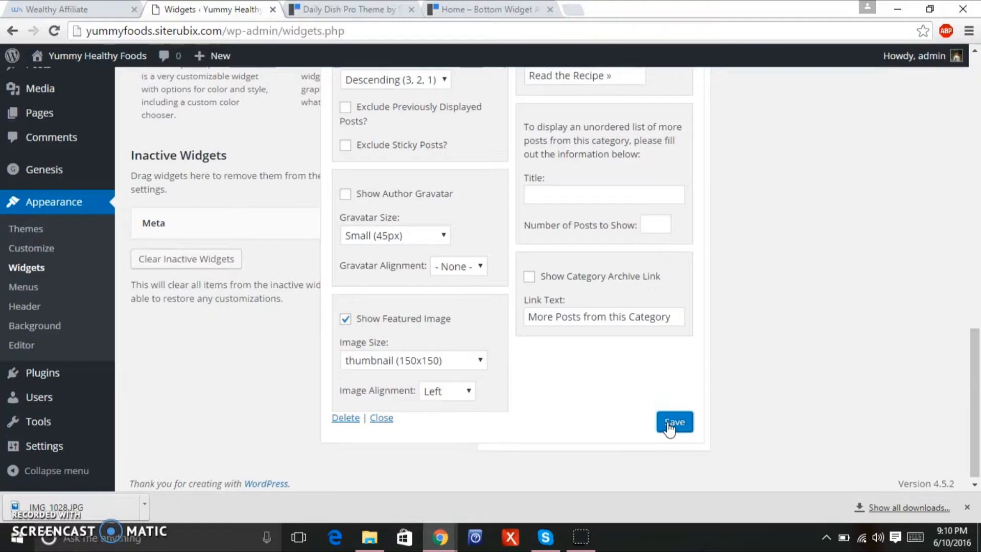
# Check the new Featured Desserts section on the live site and compare it with the Daily Dish Pro demo.
pyautogui.click(127, 56)
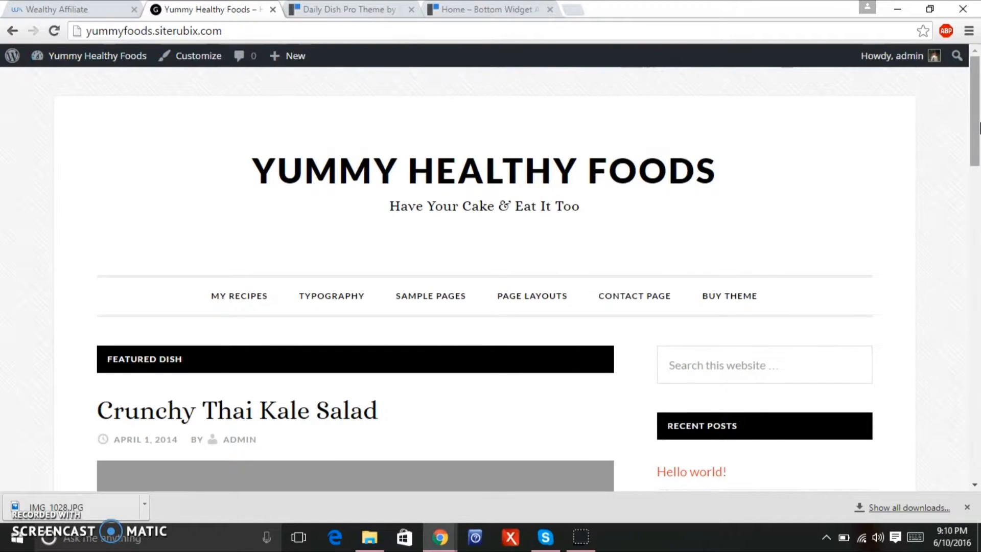
pyautogui.scroll(-10, 946, 253)
pyautogui.scroll(-10, 945, 253)
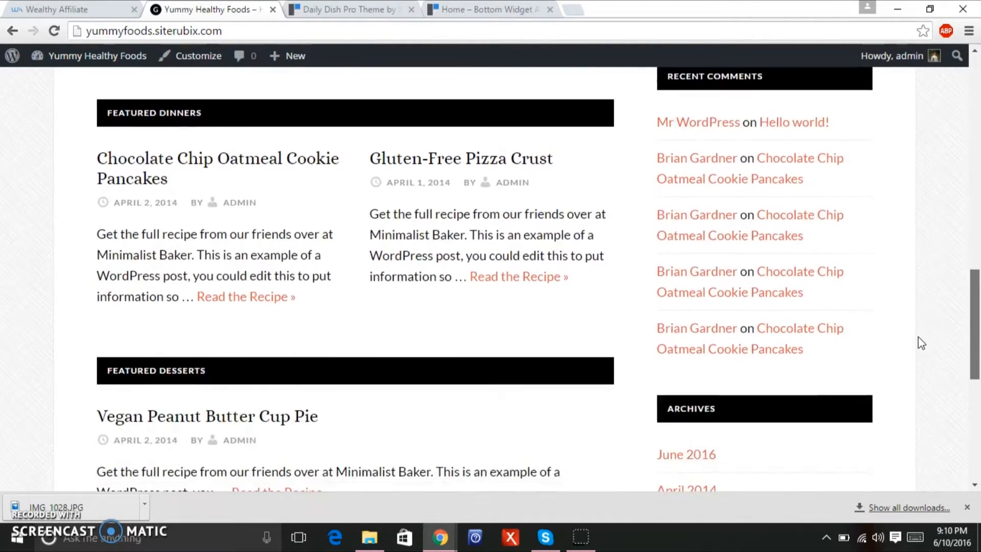
pyautogui.scroll(-4, 905, 377)
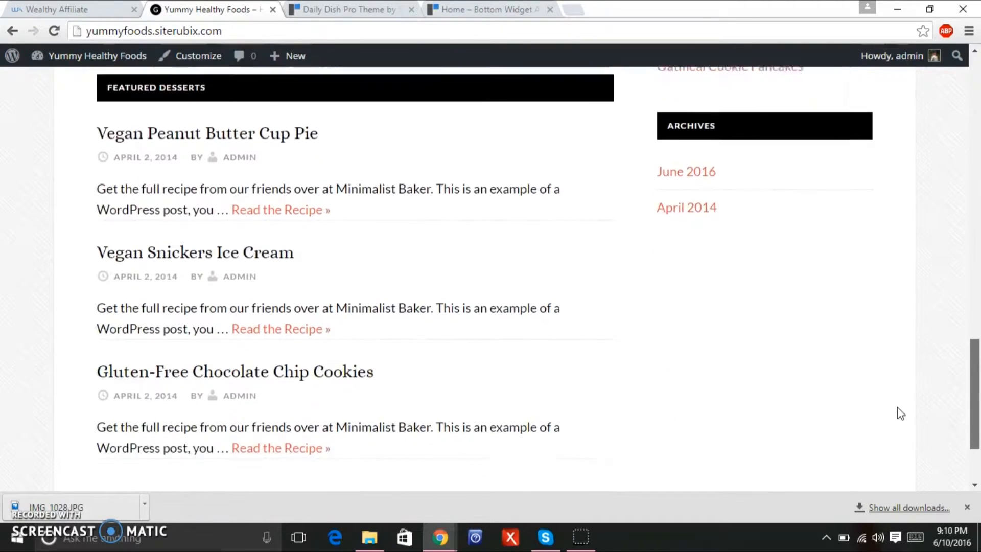
pyautogui.scroll(8, 894, 434)
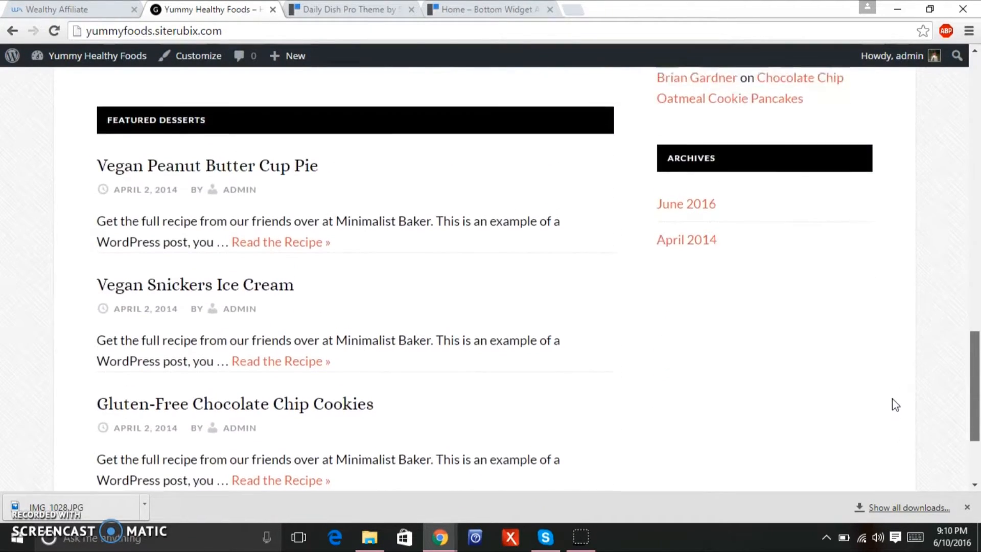
pyautogui.scroll(11, 921, 330)
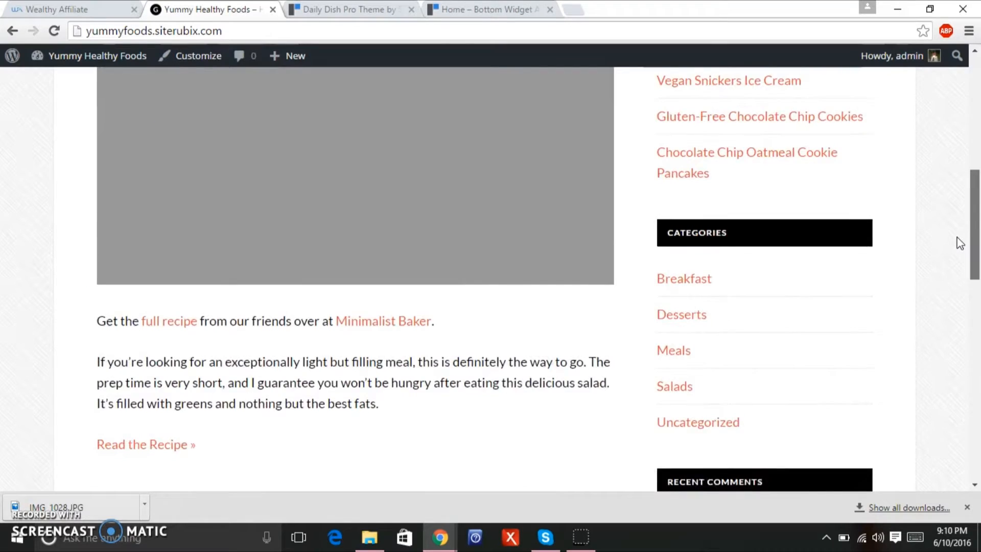
pyautogui.hotkey('ctrl', 'Tab')
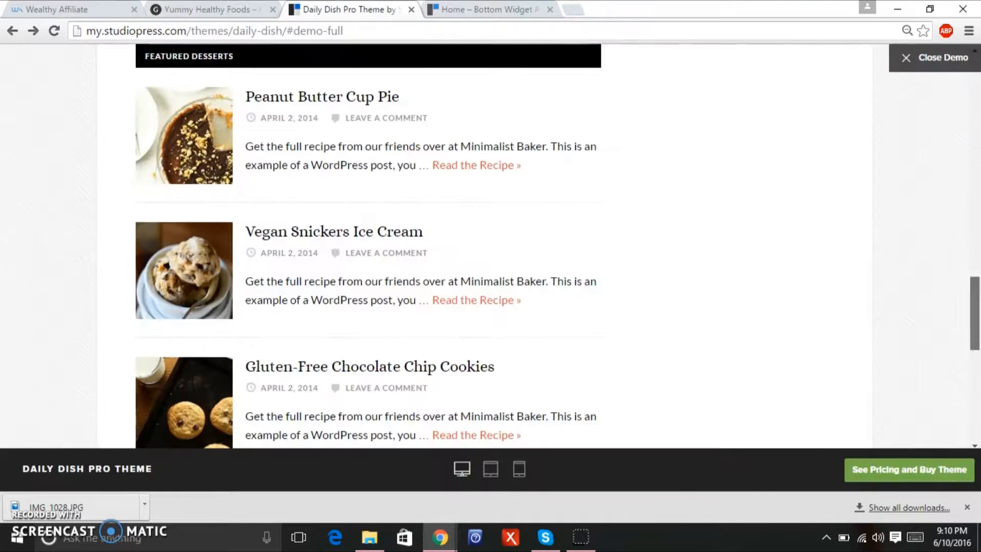
pyautogui.moveTo(979, 310); pyautogui.dragTo(925, 380)
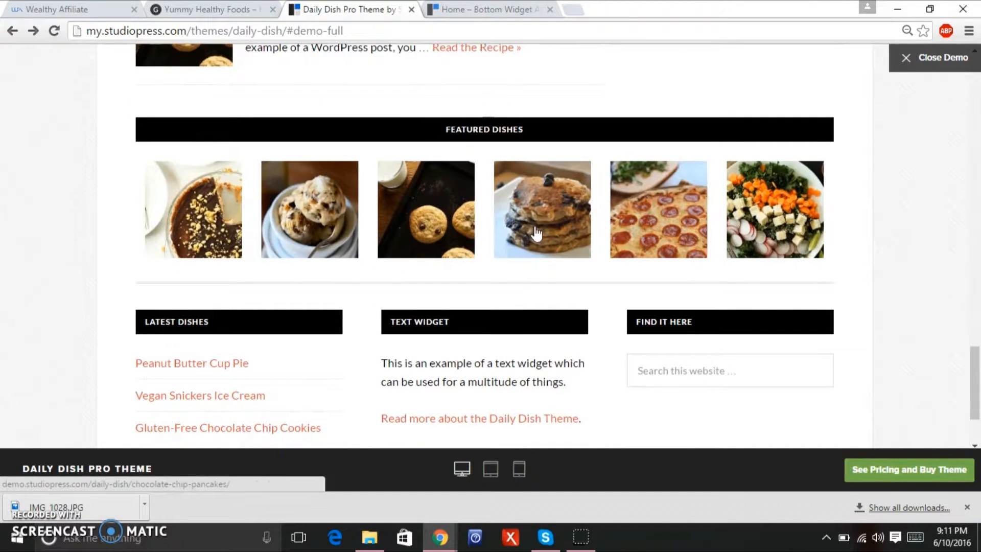
pyautogui.moveTo(975, 372); pyautogui.dragTo(975, 334)
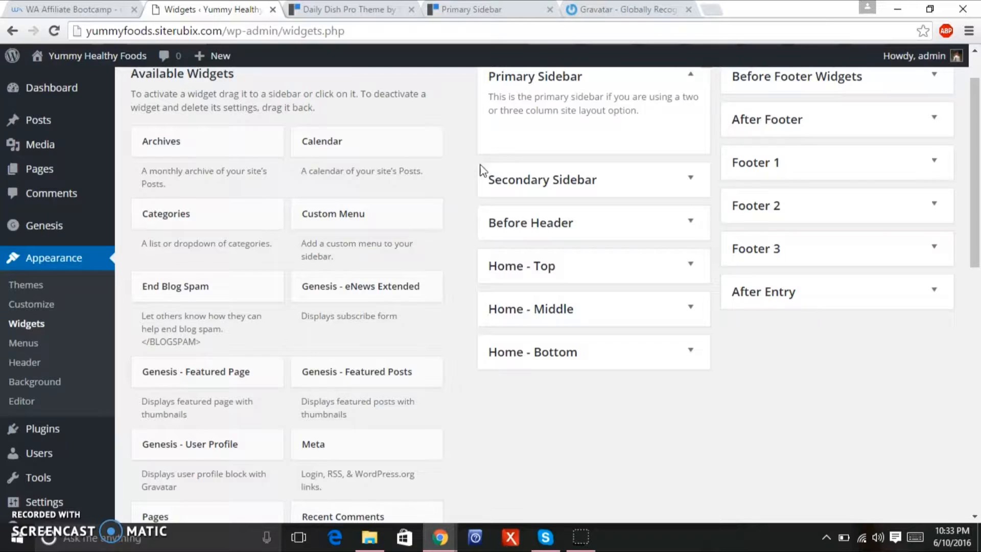
# Review the demo's sidebar, then drag a Text widget into the Primary Sidebar on the Widgets page.
pyautogui.moveTo(973, 164); pyautogui.dragTo(972, 137)
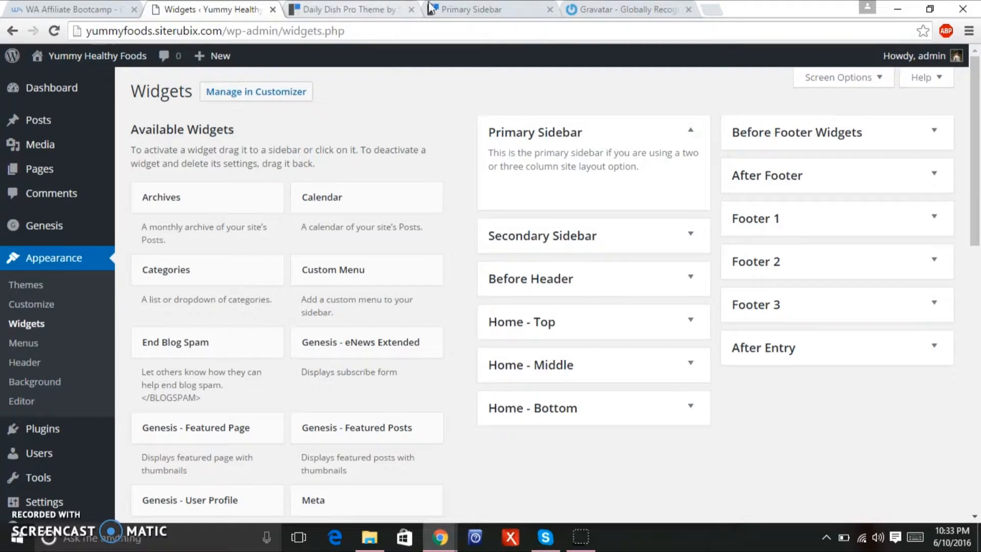
pyautogui.click(461, 11)
pyautogui.click(336, 6)
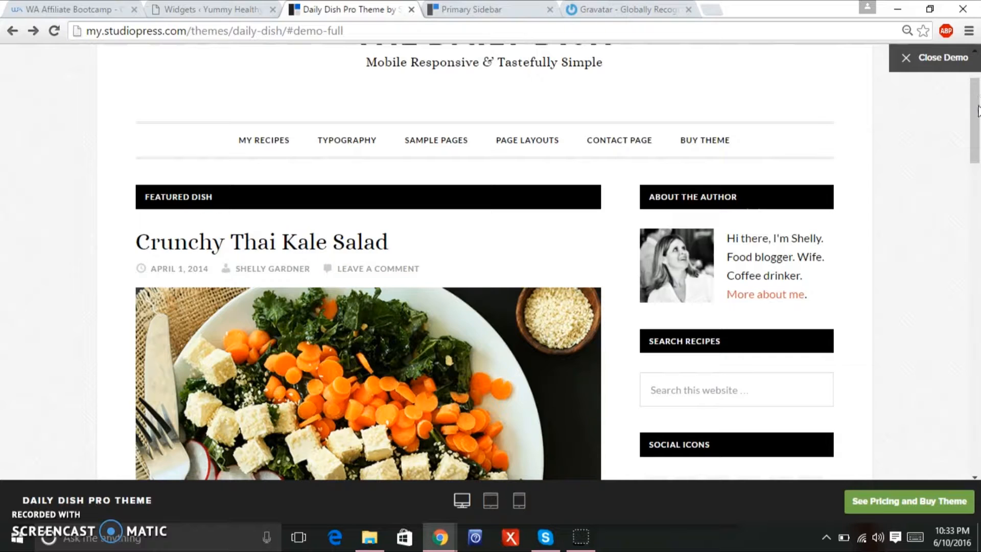
pyautogui.scroll(-2, 977, 111)
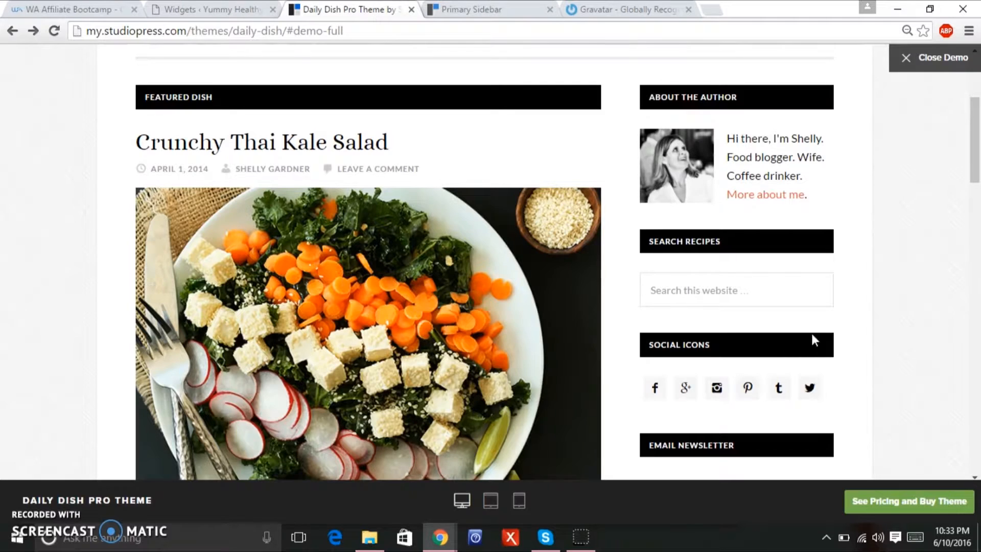
pyautogui.click(973, 210)
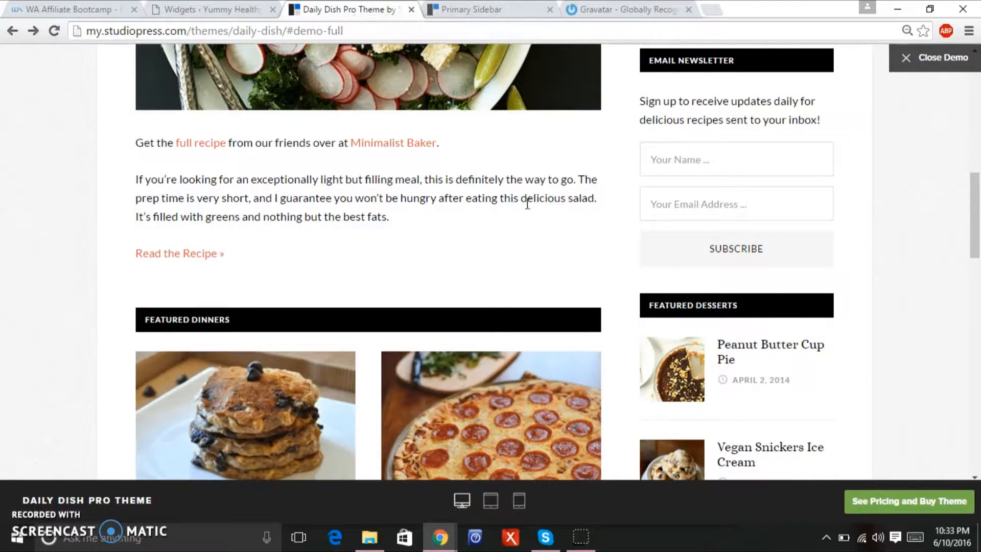
pyautogui.click(196, 10)
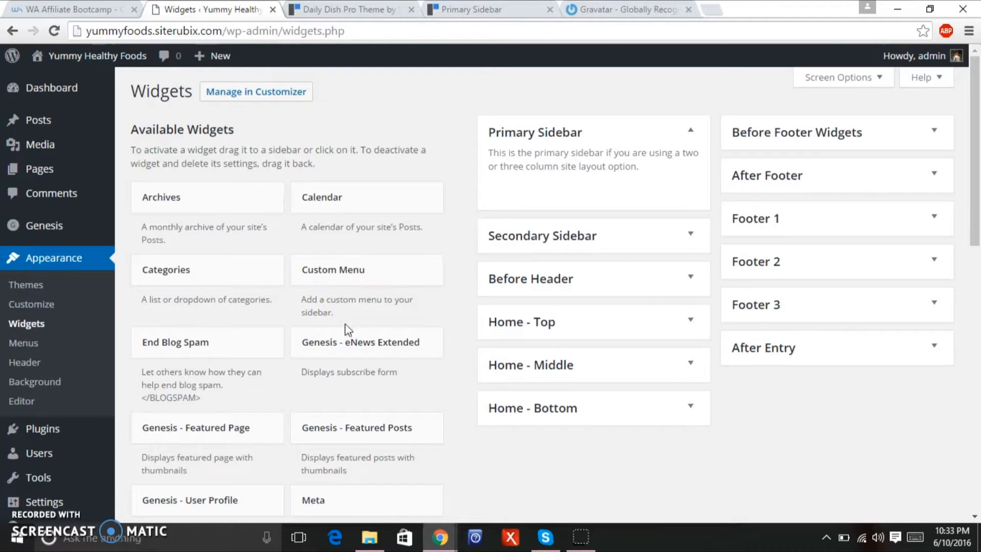
pyautogui.moveTo(979, 181); pyautogui.dragTo(955, 322)
pyautogui.moveTo(409, 420); pyautogui.dragTo(628, 199)
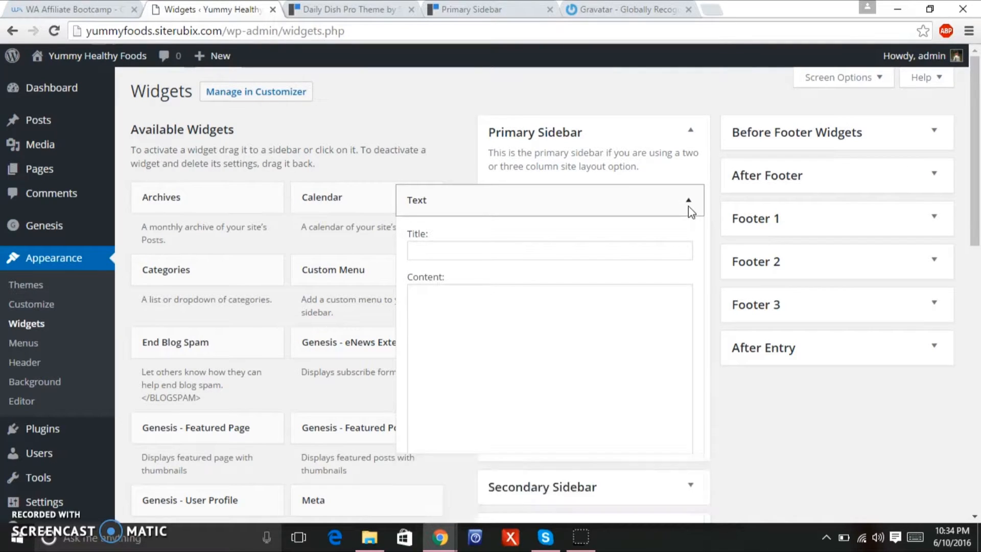
# Collapse the Text widget and add a Search widget beneath it in the Primary Sidebar.
pyautogui.click(691, 212)
pyautogui.moveTo(974, 146); pyautogui.dragTo(974, 255)
pyautogui.moveTo(231, 432); pyautogui.dragTo(591, 212)
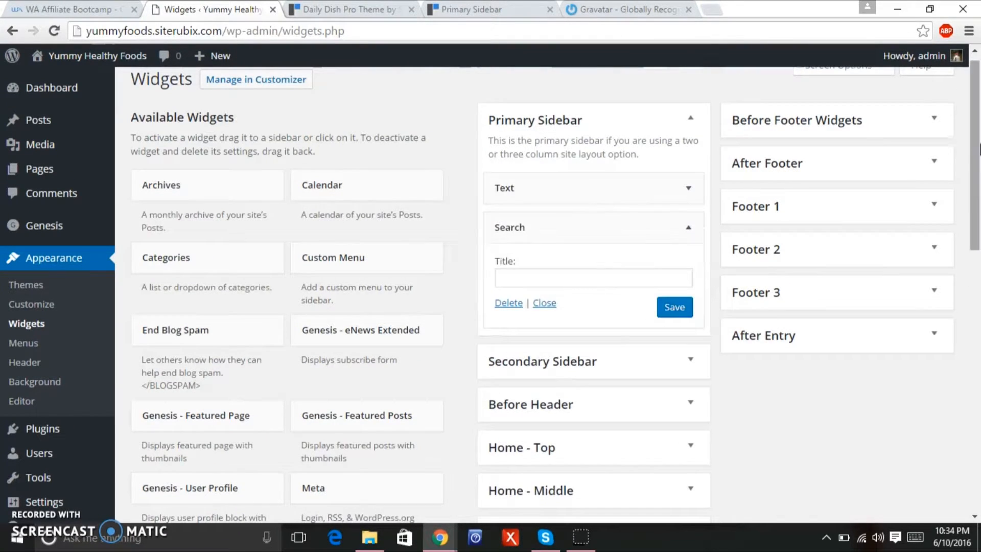
pyautogui.scroll(-1, 694, 166)
pyautogui.click(693, 164)
# Add Simple Social Icons and Genesis - Featured Posts below Search, collapsing each after dropping.
pyautogui.scroll(-1, 975, 181)
pyautogui.moveTo(976, 182); pyautogui.dragTo(965, 250)
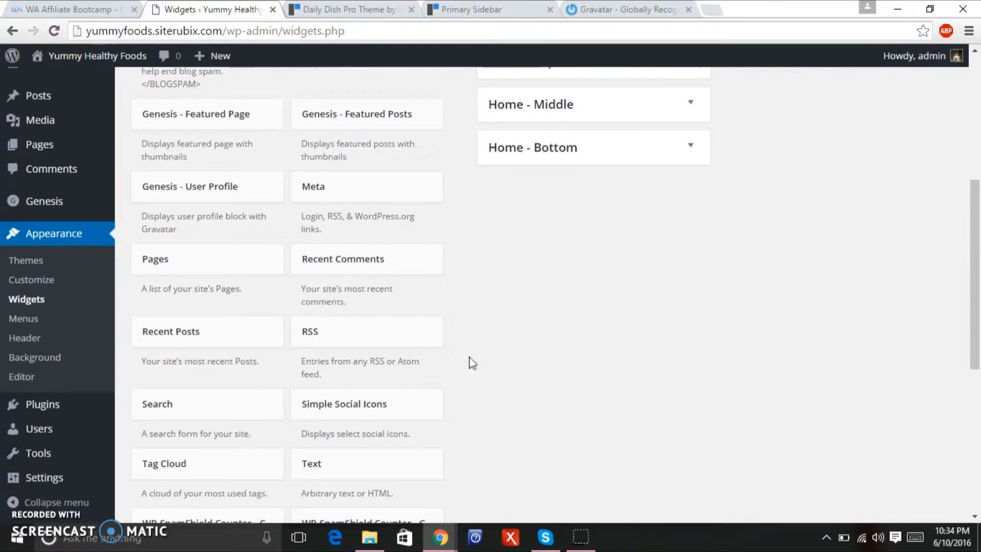
pyautogui.moveTo(396, 401); pyautogui.dragTo(592, 204)
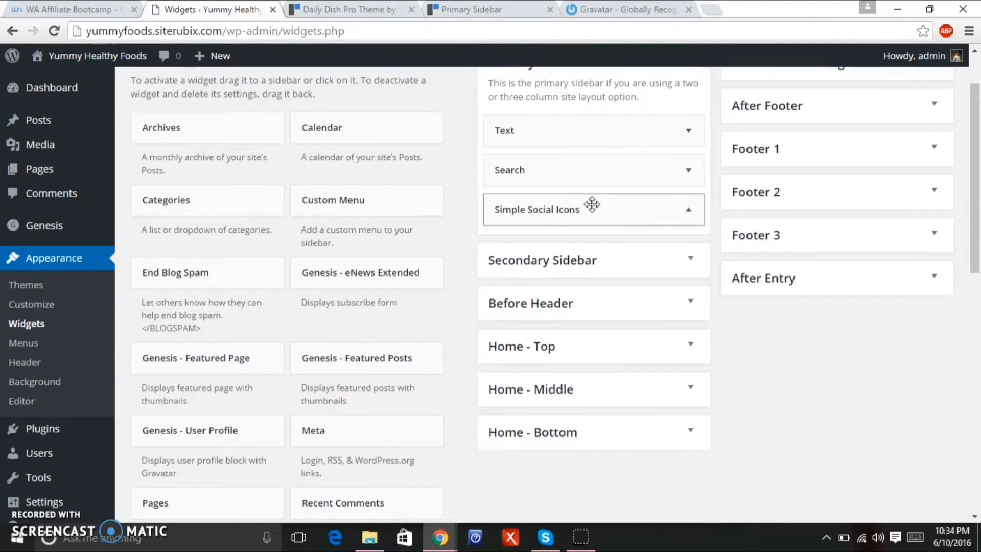
pyautogui.click(691, 211)
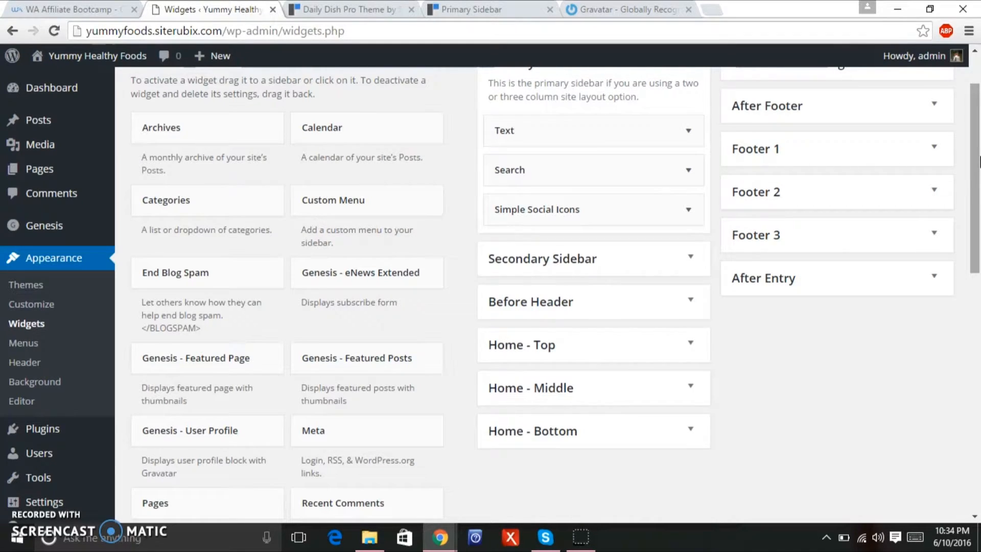
pyautogui.moveTo(978, 160); pyautogui.dragTo(972, 203)
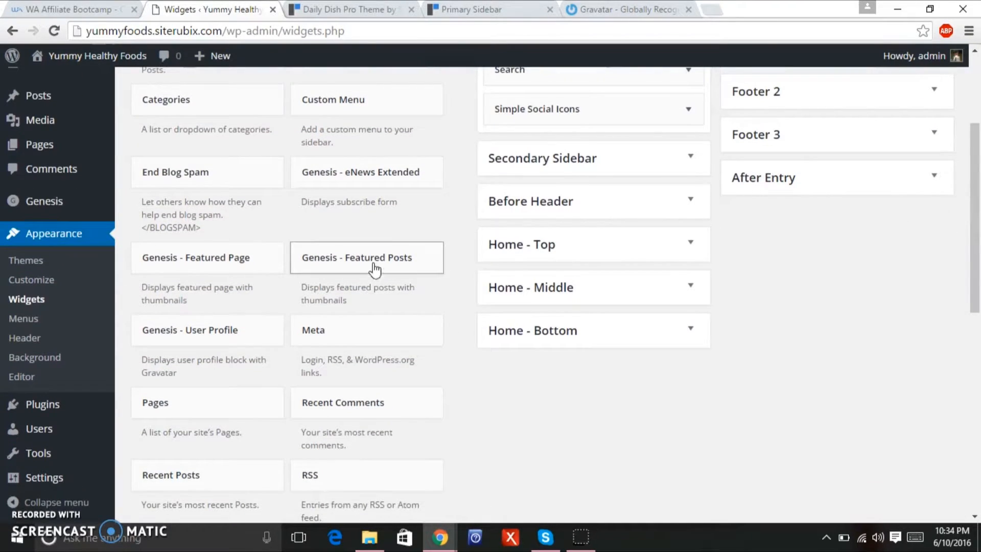
pyautogui.moveTo(378, 263); pyautogui.dragTo(577, 157)
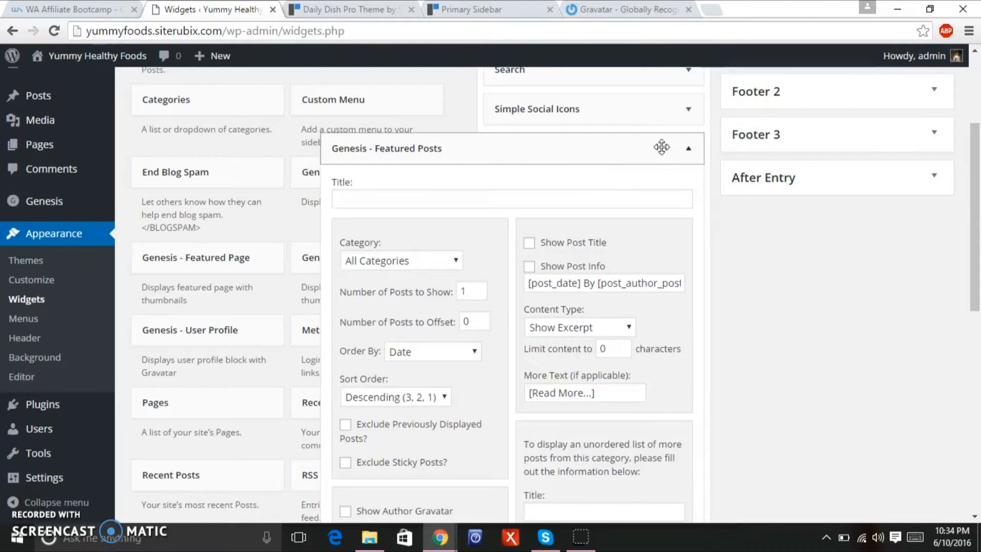
pyautogui.click(692, 152)
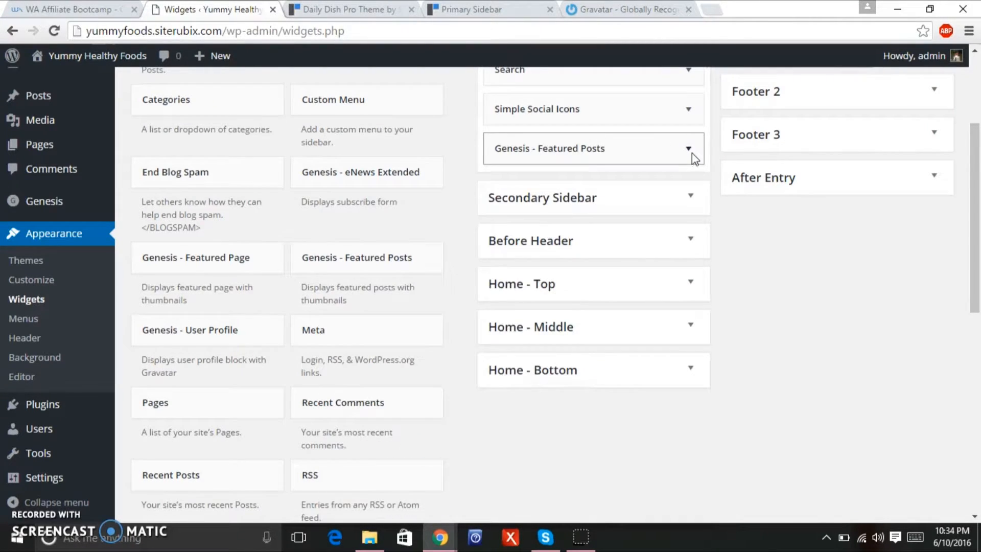
pyautogui.scroll(2, 973, 186)
pyautogui.moveTo(974, 186); pyautogui.dragTo(977, 165)
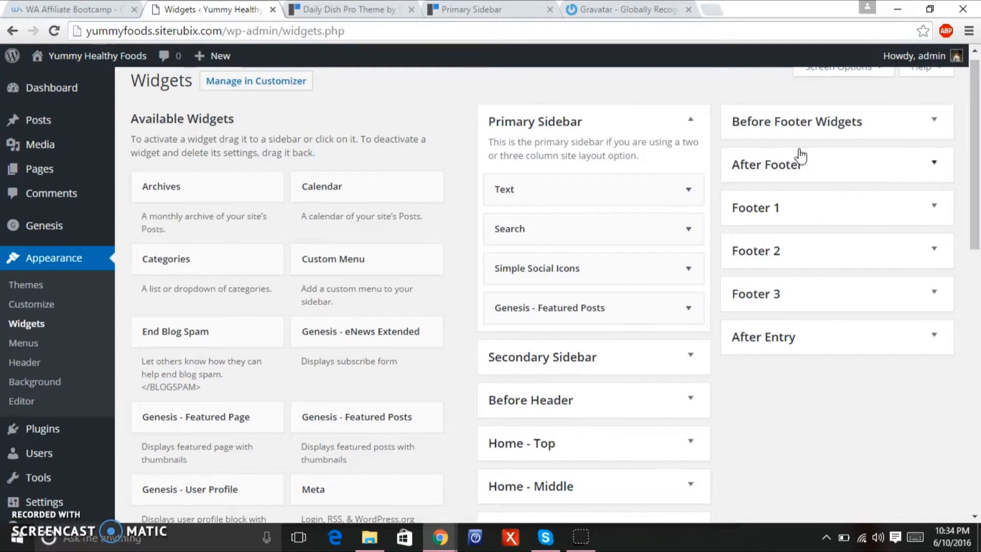
# Expand the Text widget and title it 'About The Author', matching the demo's wording.
pyautogui.click(686, 190)
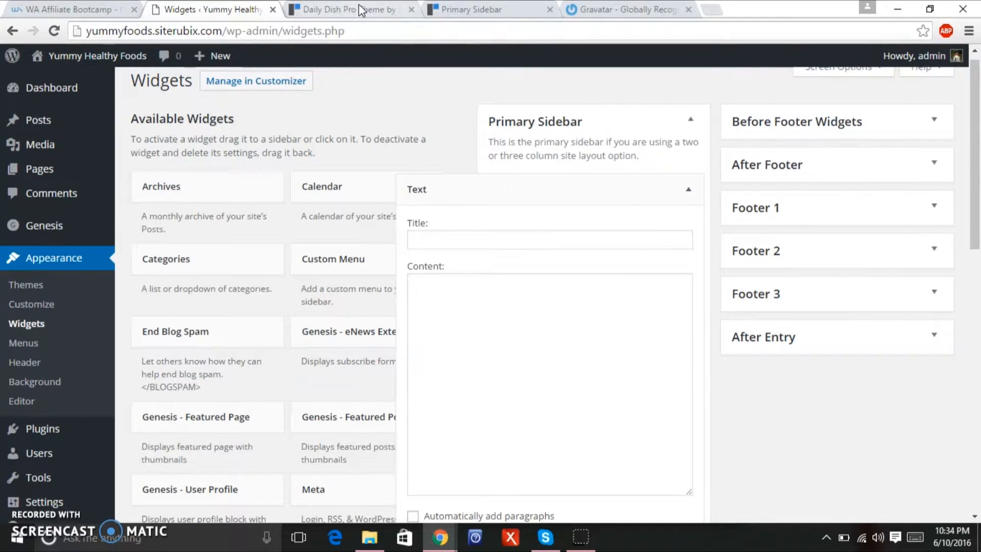
pyautogui.click(361, 10)
pyautogui.moveTo(978, 212); pyautogui.dragTo(978, 120)
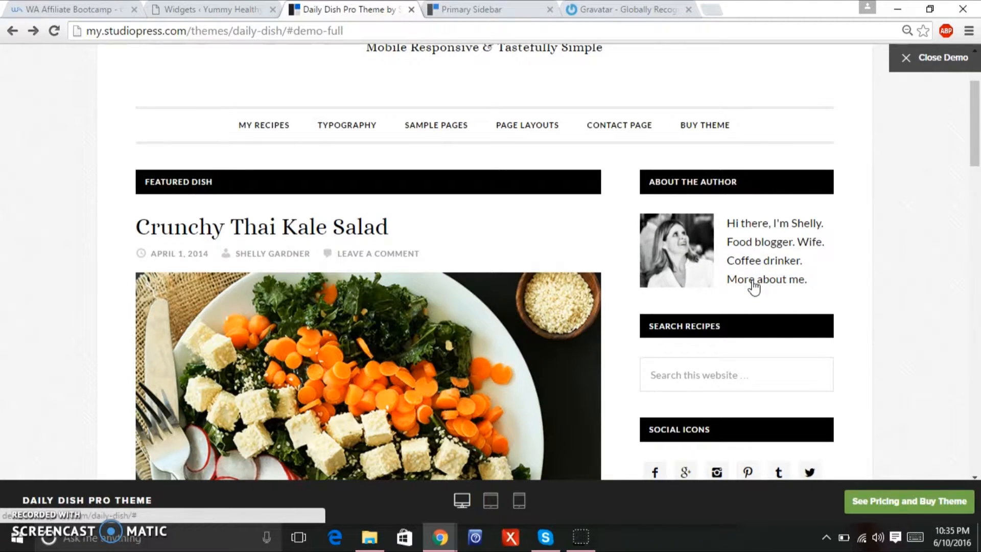
pyautogui.click(180, 11)
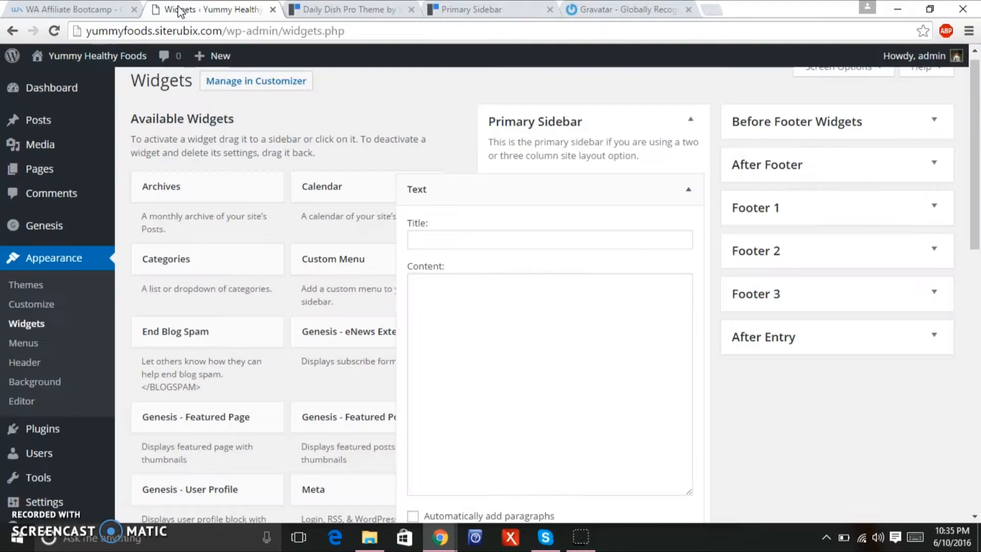
pyautogui.click(456, 241)
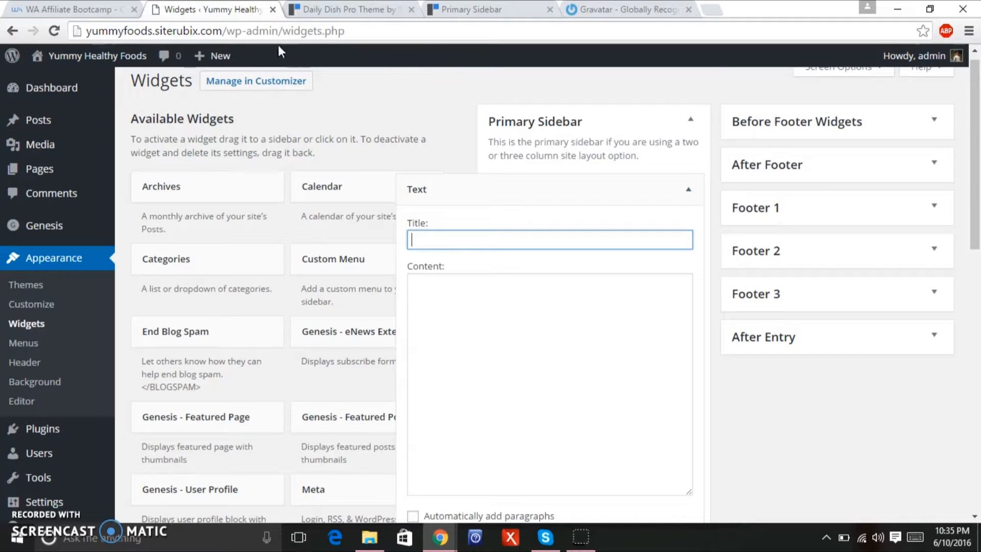
pyautogui.click(308, 10)
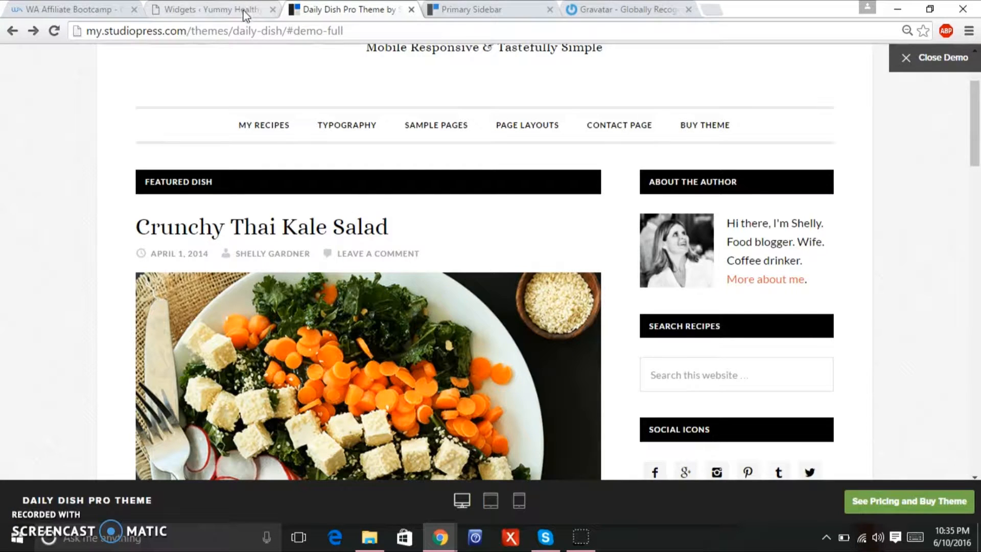
pyautogui.click(198, 10)
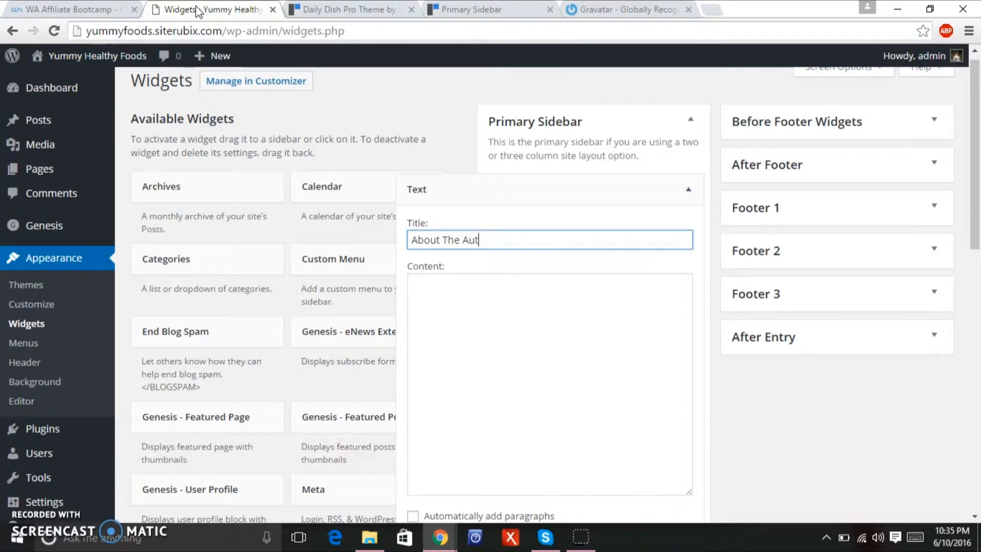
# Begin the widget content, consulting the demo and StudioPress's sample About the Author code.
pyautogui.click(469, 303)
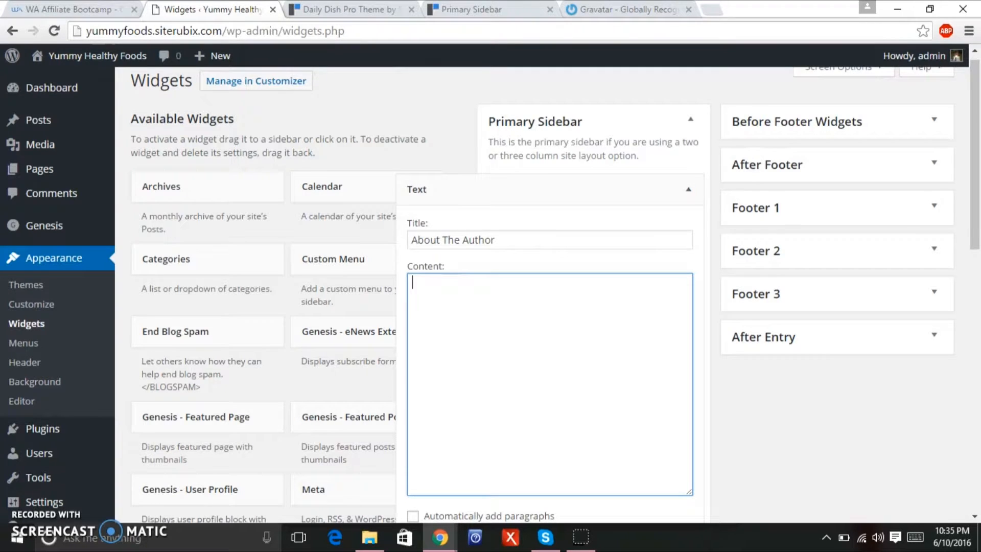
pyautogui.hotkey('ctrl', 'Tab')
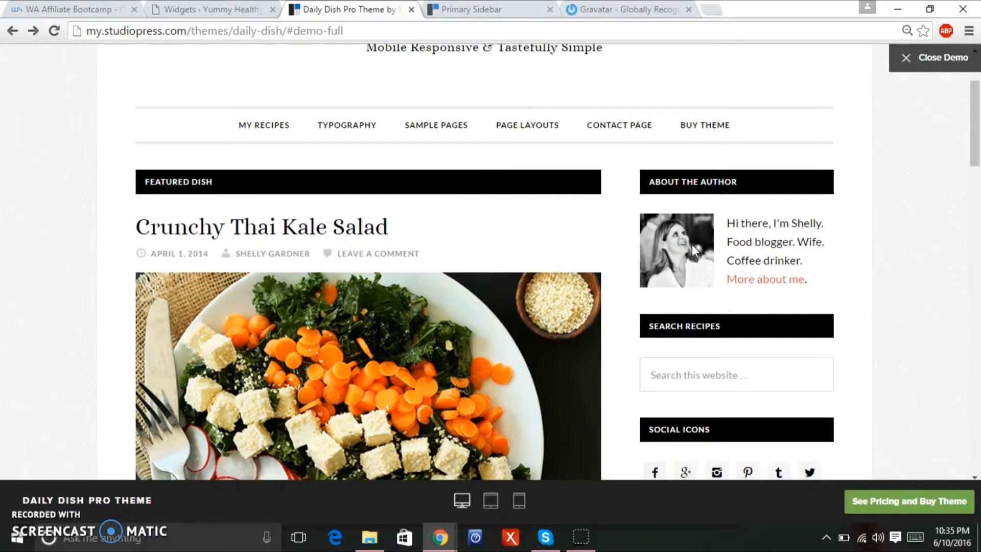
pyautogui.click(442, 9)
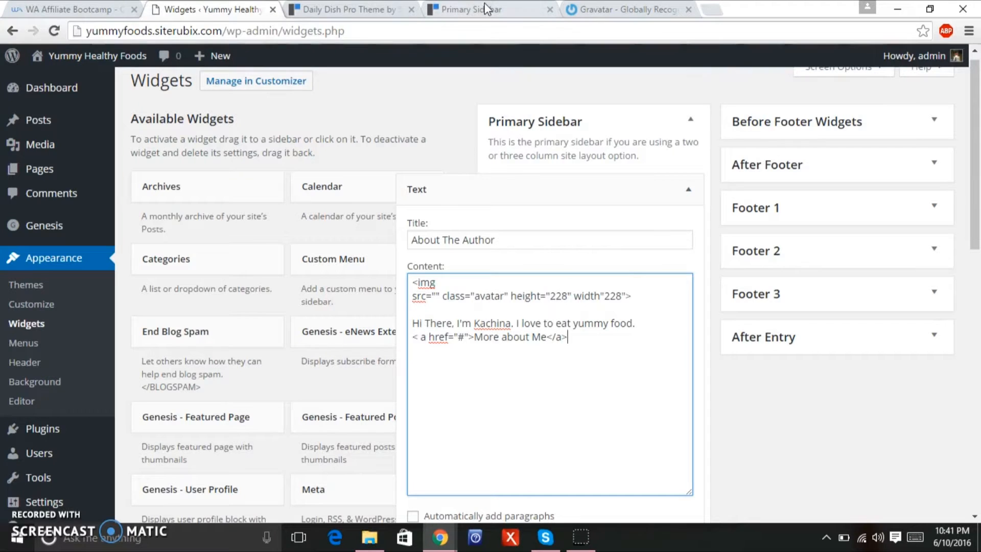
pyautogui.click(470, 10)
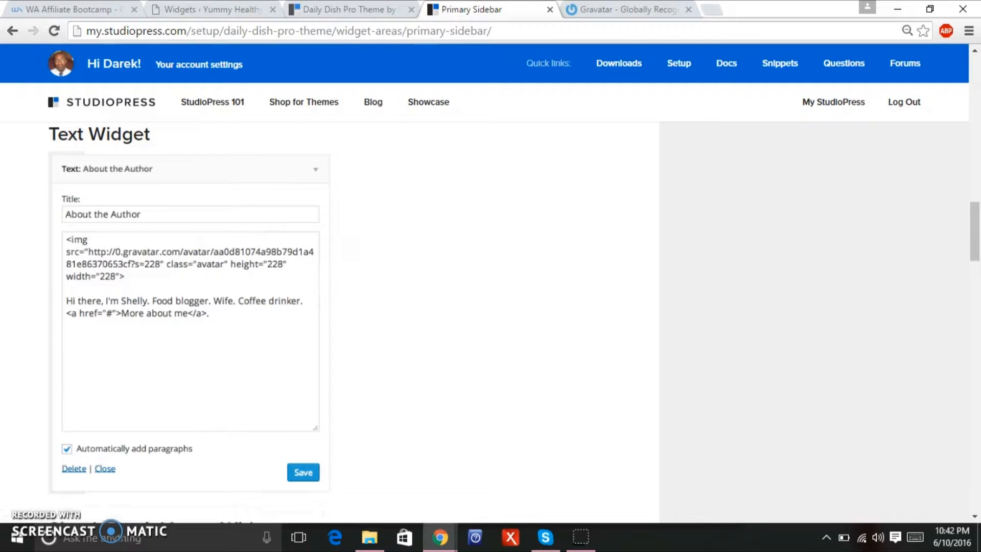
pyautogui.click(628, 10)
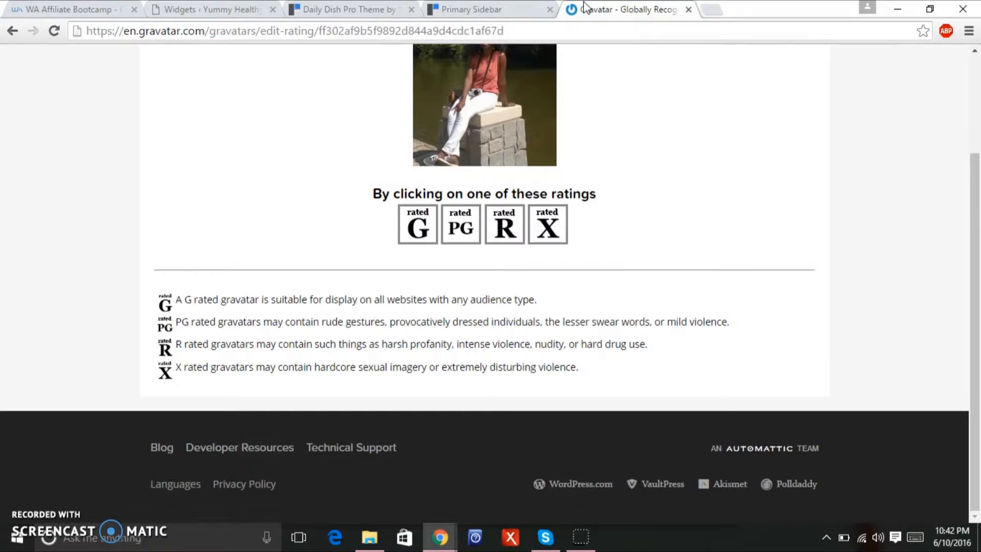
pyautogui.moveTo(976, 351); pyautogui.dragTo(979, 253)
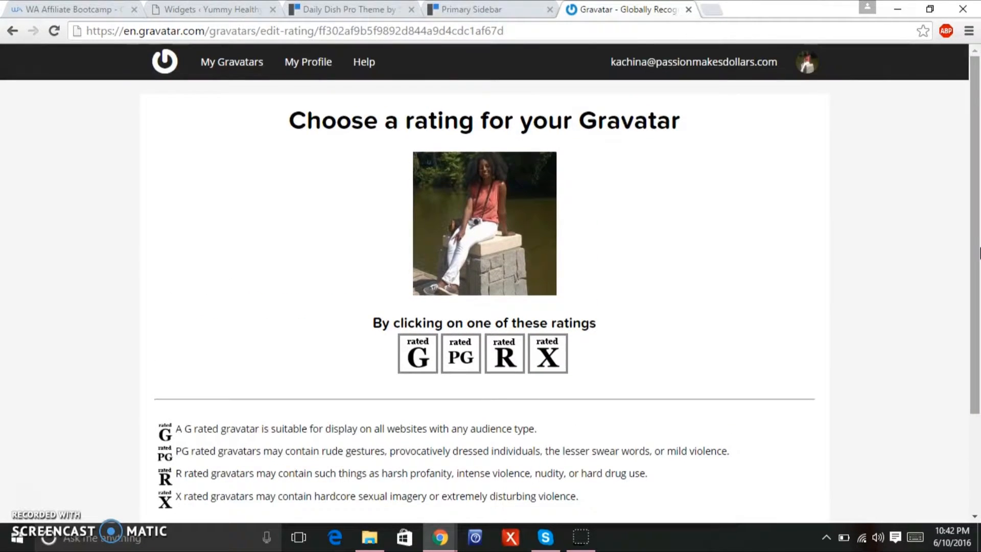
pyautogui.rightClick(528, 242)
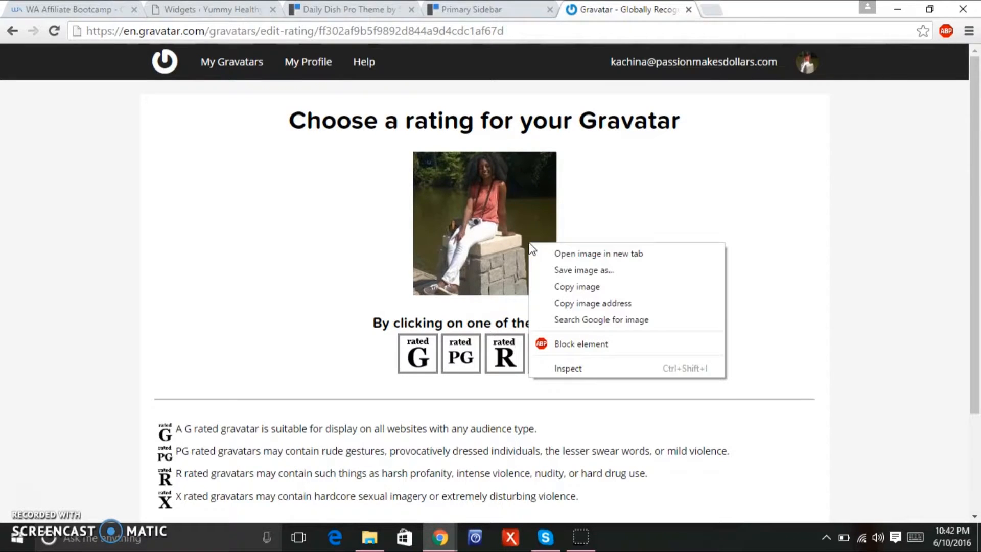
pyautogui.click(573, 303)
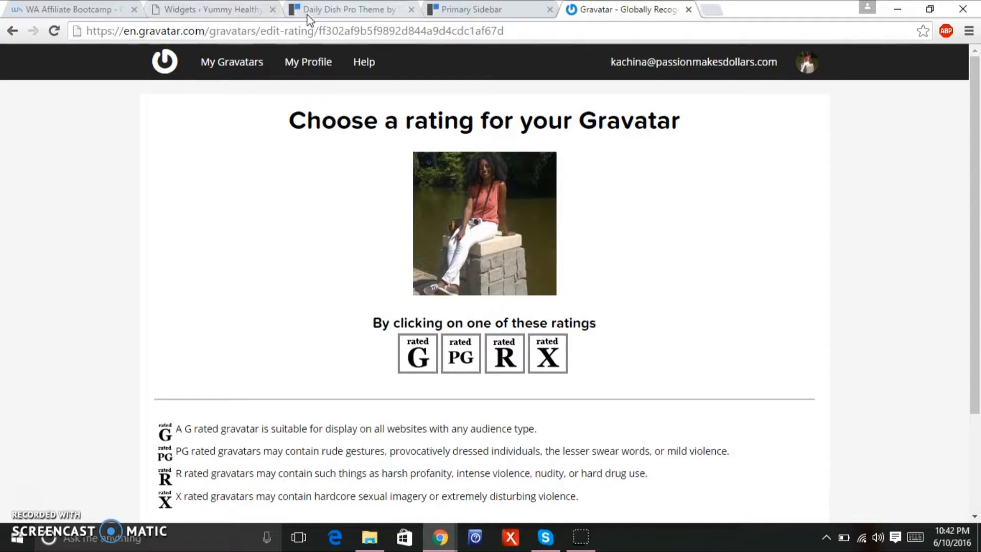
pyautogui.click(213, 12)
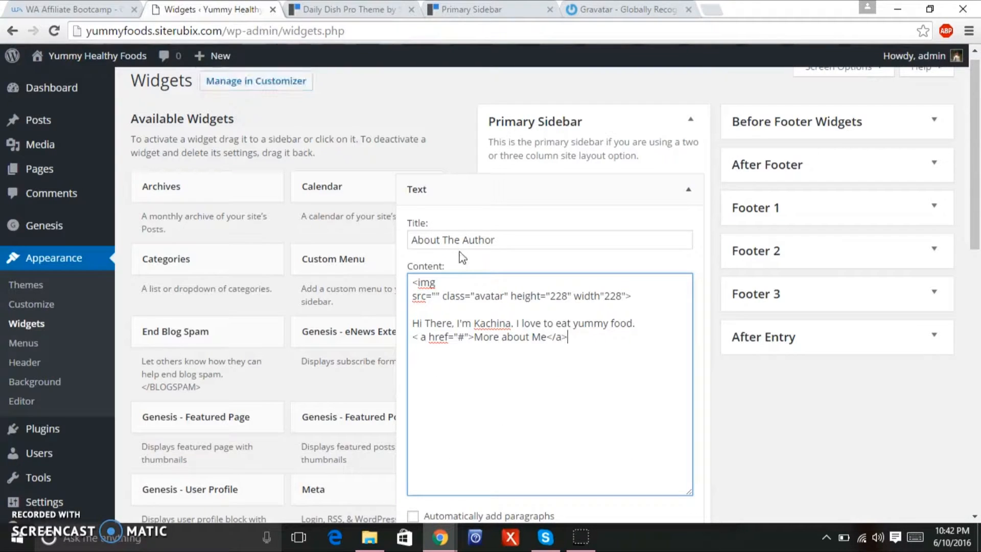
# Paste the Gravatar photo URL into the image tag's empty src attribute.
pyautogui.click(433, 296)
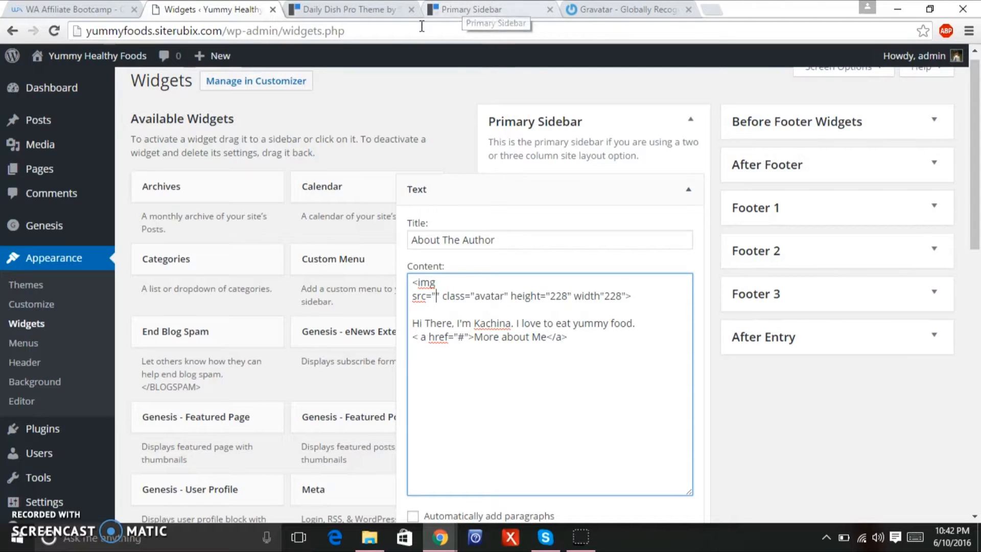
pyautogui.click(450, 11)
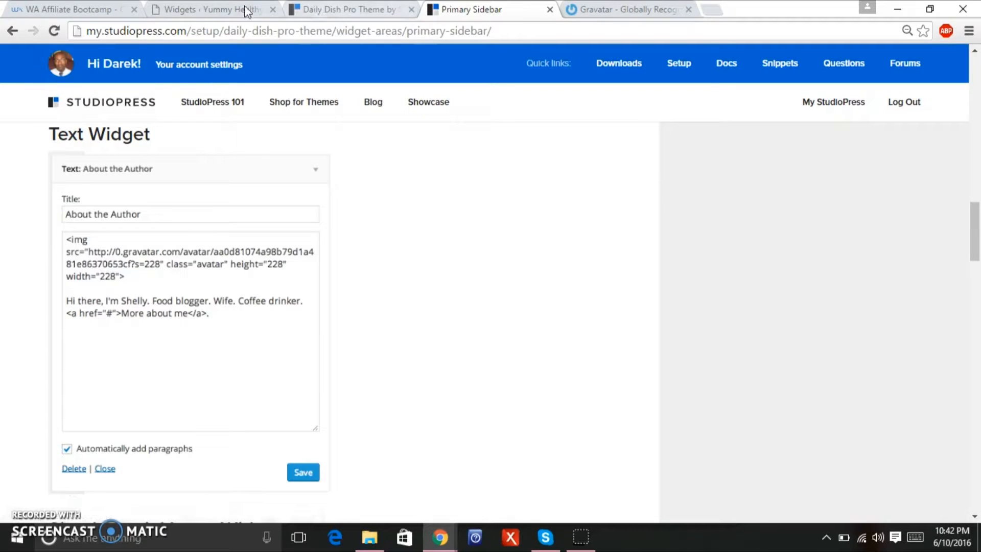
pyautogui.click(196, 11)
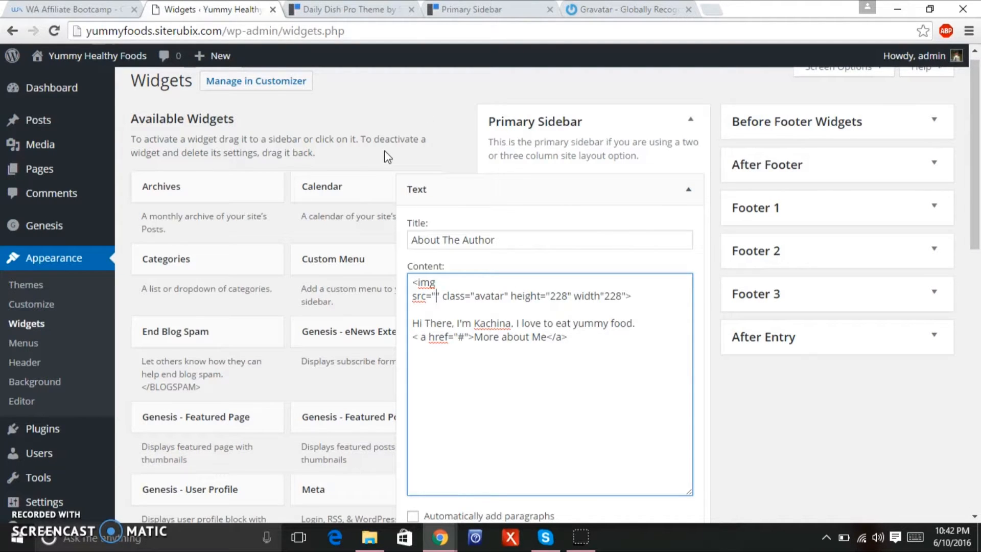
pyautogui.hotkey('ctrl', 'v')
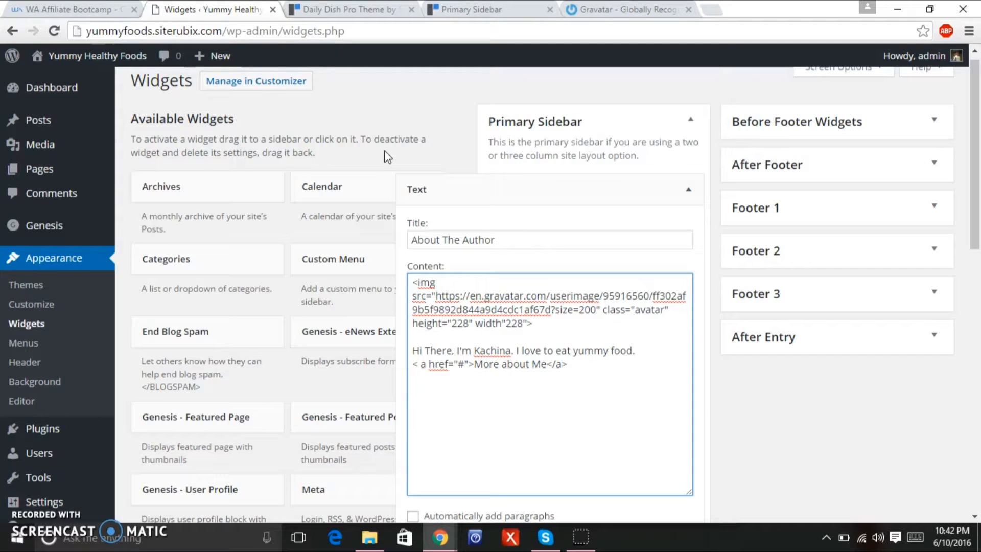
# Save the About The Author widget and view the site's front page.
pyautogui.click(689, 191)
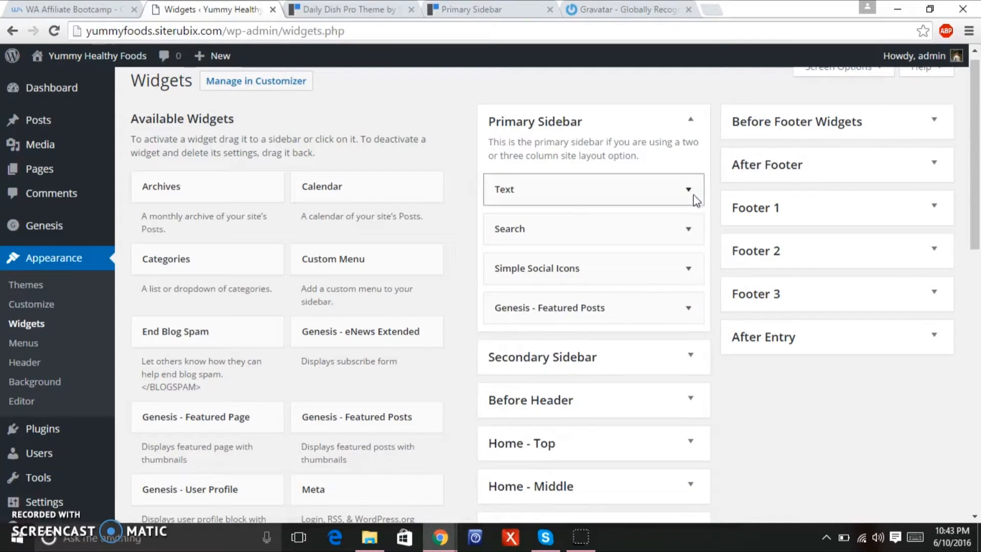
pyautogui.click(688, 190)
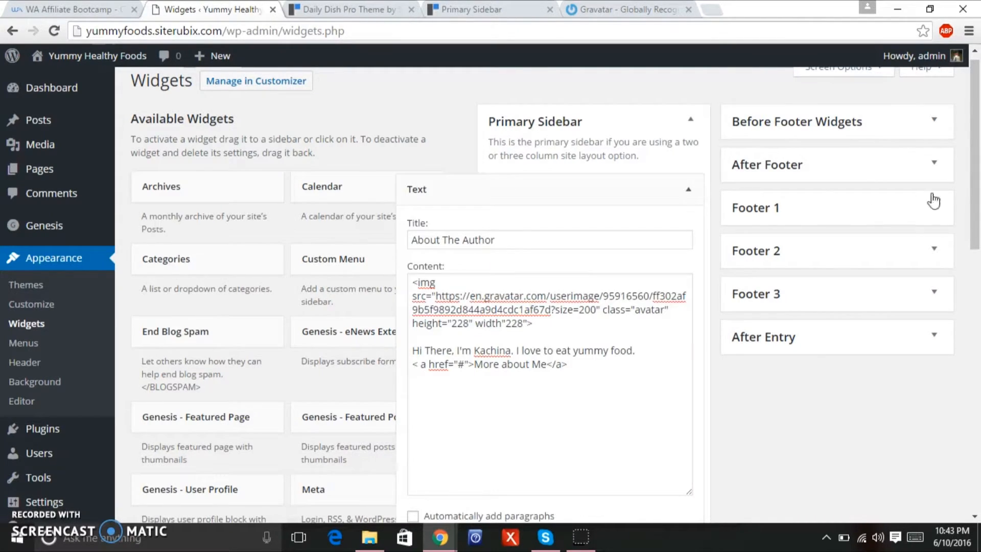
pyautogui.scroll(-3, 965, 252)
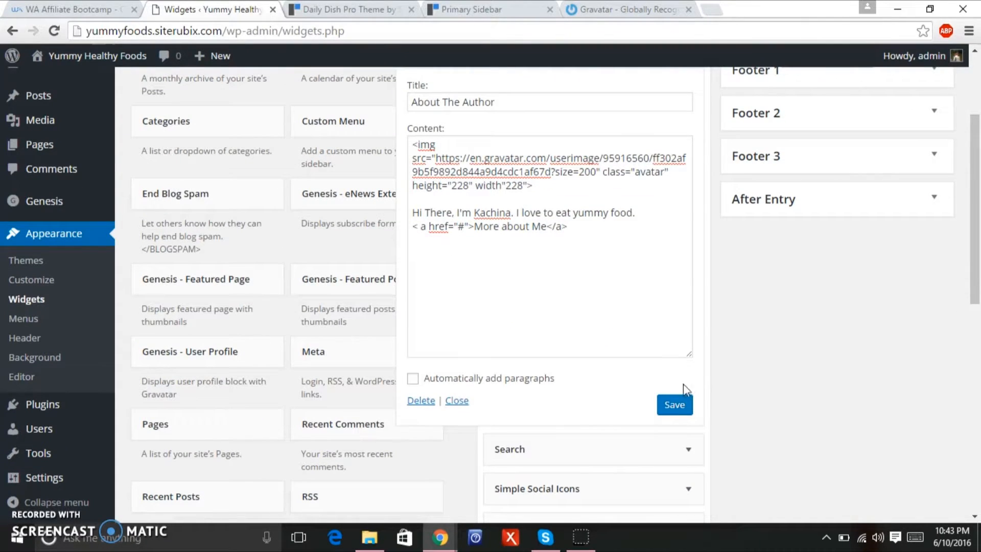
pyautogui.click(676, 407)
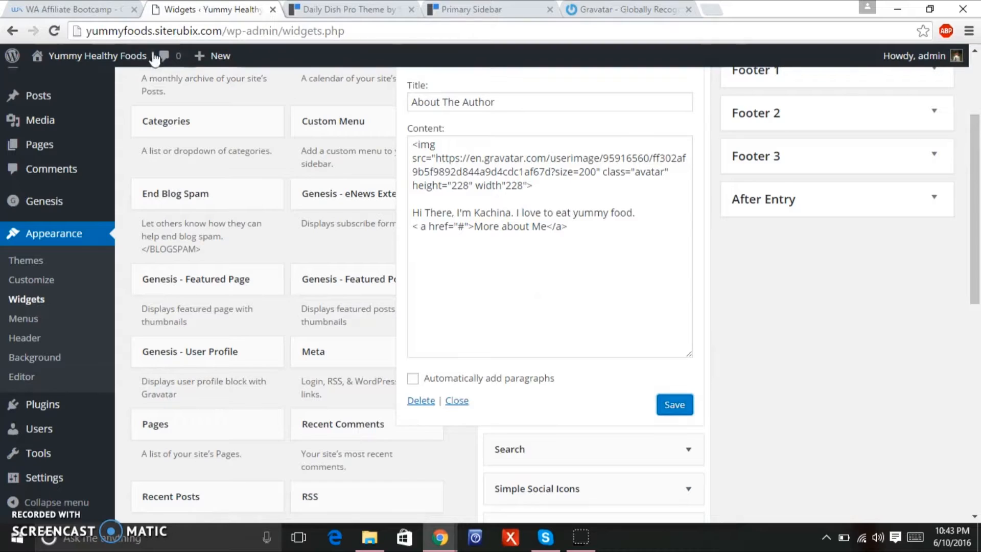
pyautogui.moveTo(133, 58)
pyautogui.click(134, 57)
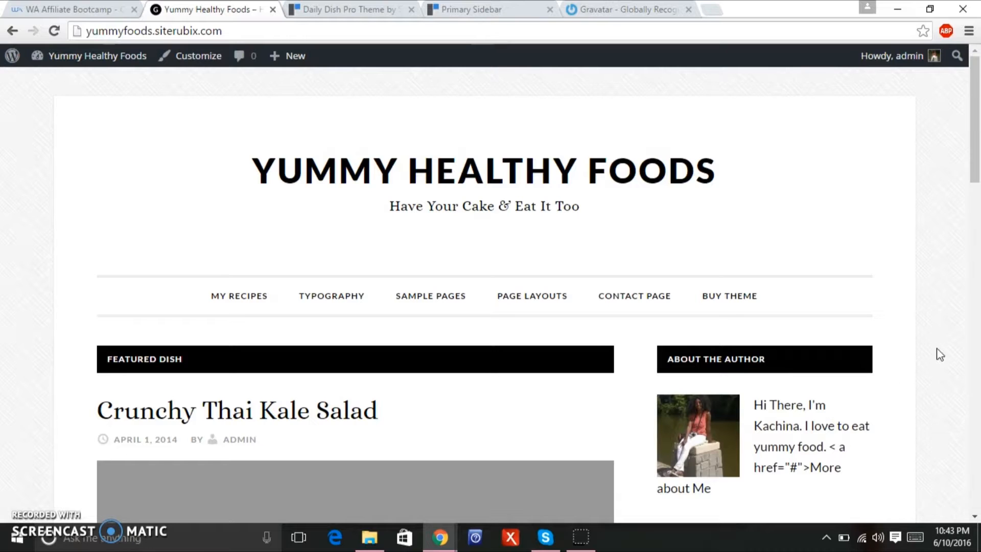
# Scroll the front page, then return to Widgets through the admin bar's site-name menu.
pyautogui.moveTo(974, 158); pyautogui.dragTo(972, 200)
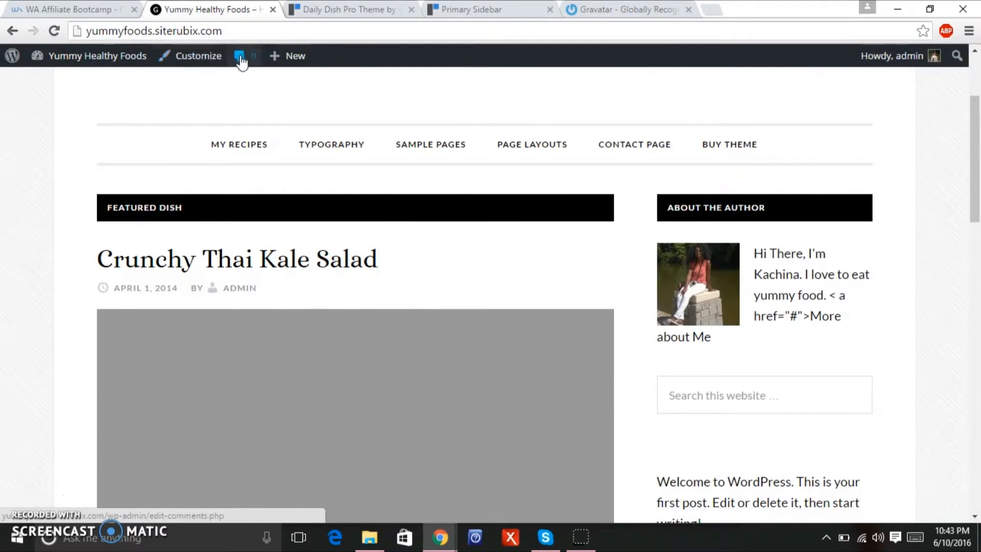
pyautogui.moveTo(97, 56)
pyautogui.click(74, 116)
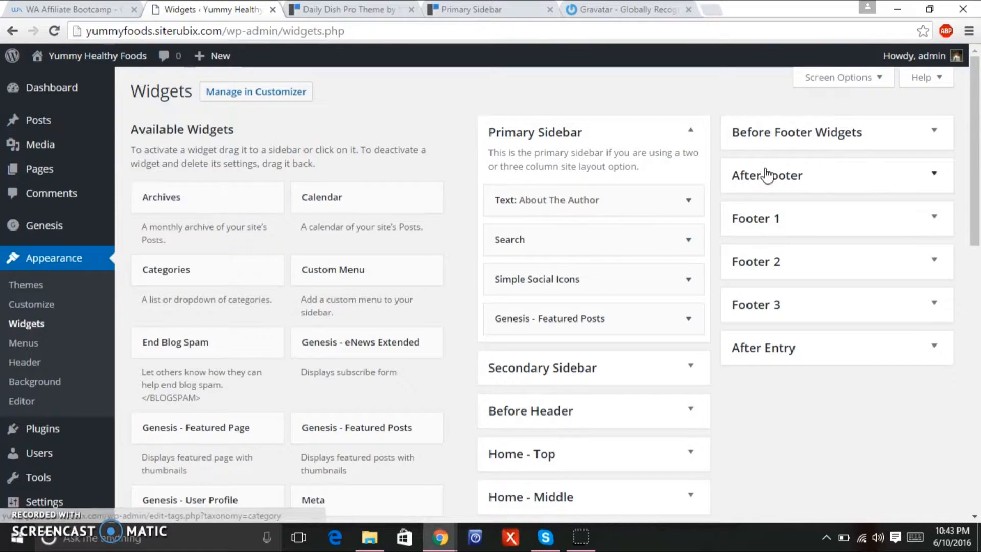
# Delete the stray space in '< a' so More about Me becomes a link, save, and view the site.
pyautogui.click(689, 201)
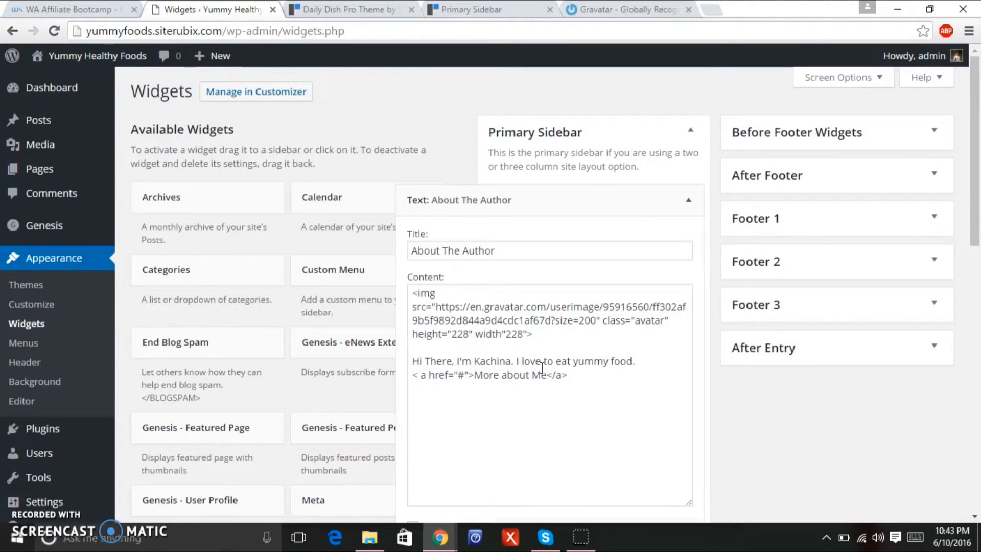
pyautogui.click(423, 377)
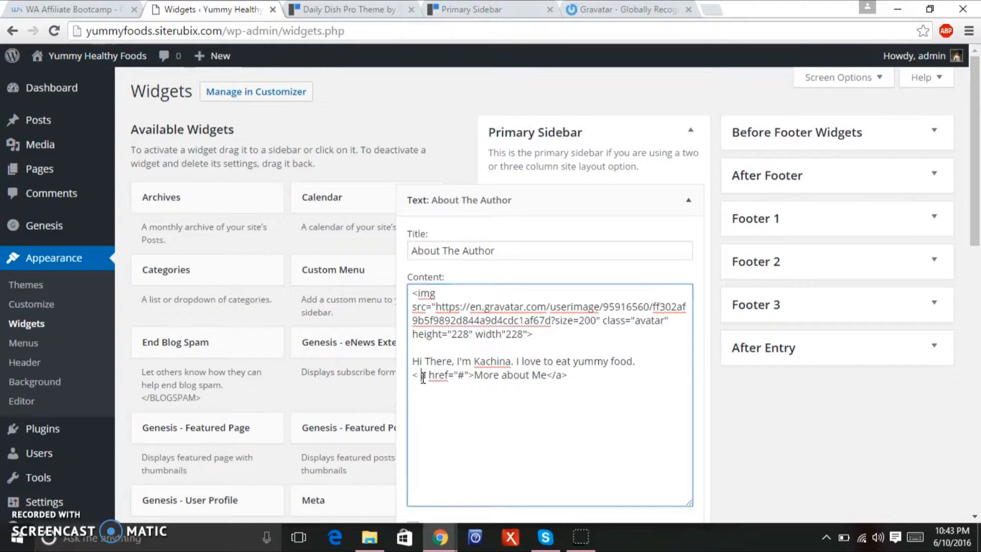
pyautogui.press('BackSpace')
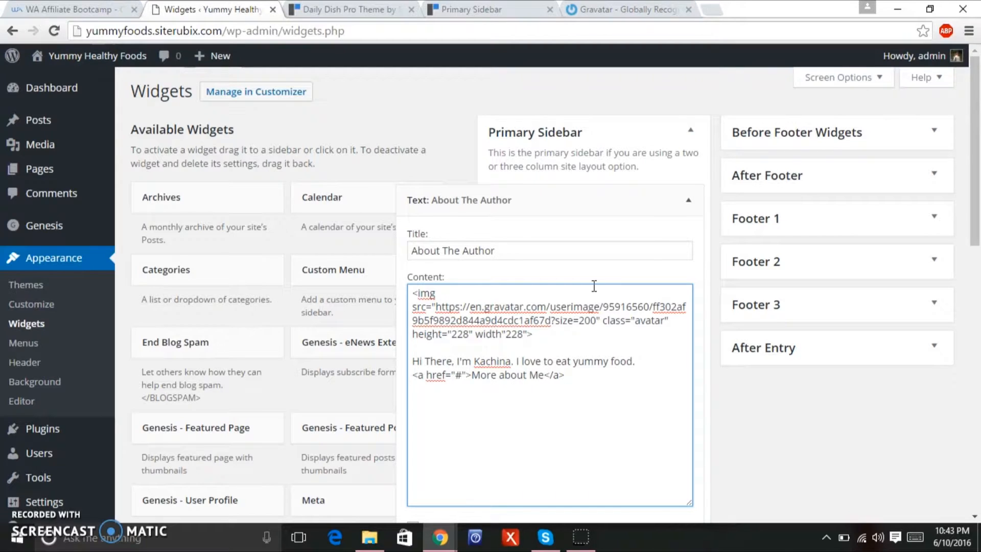
pyautogui.click(694, 202)
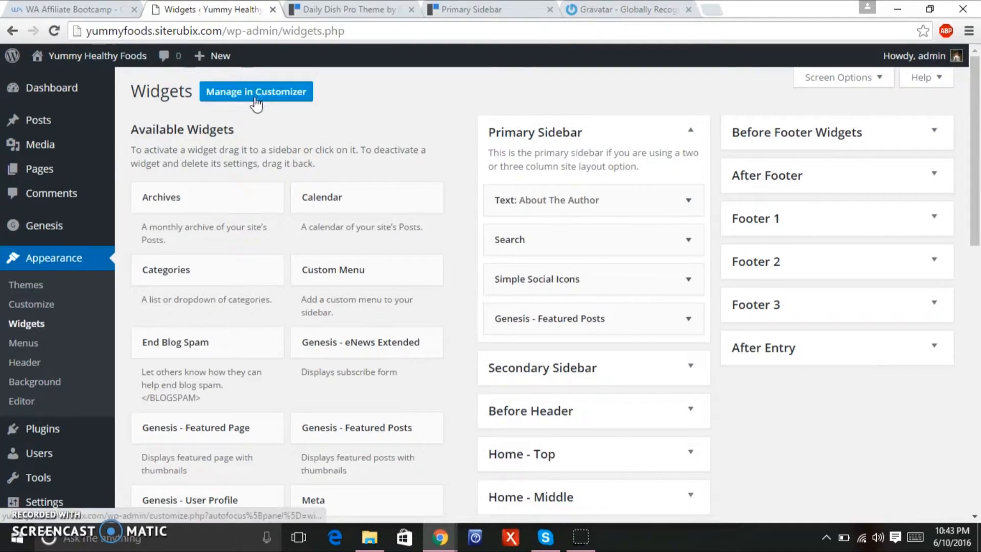
pyautogui.click(689, 200)
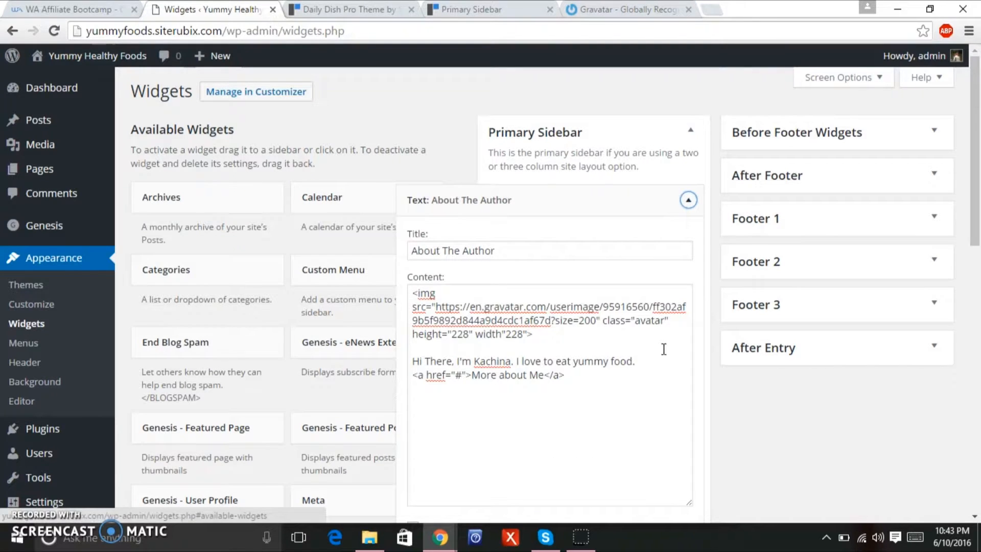
pyautogui.moveTo(978, 236); pyautogui.dragTo(978, 264)
pyautogui.click(663, 485)
pyautogui.moveTo(78, 63)
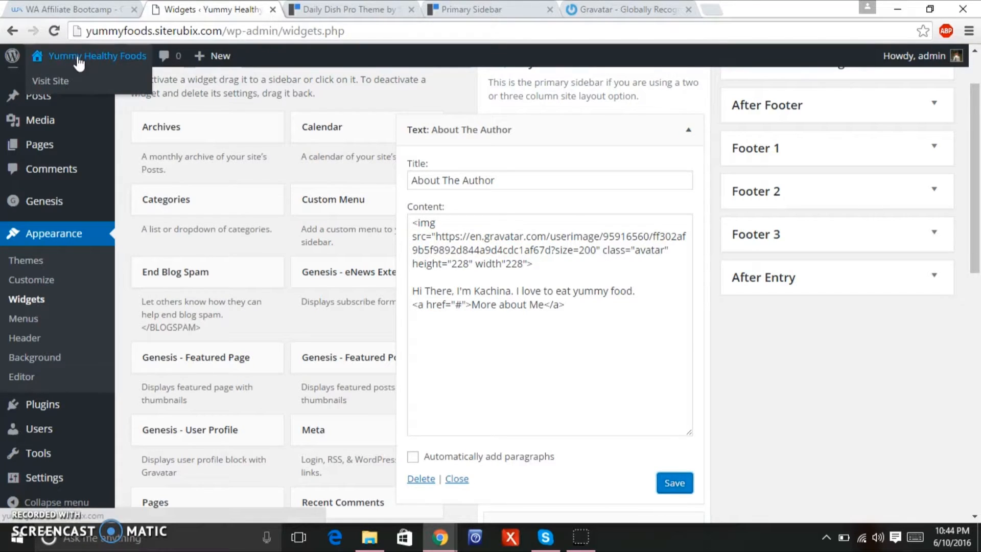
pyautogui.click(77, 54)
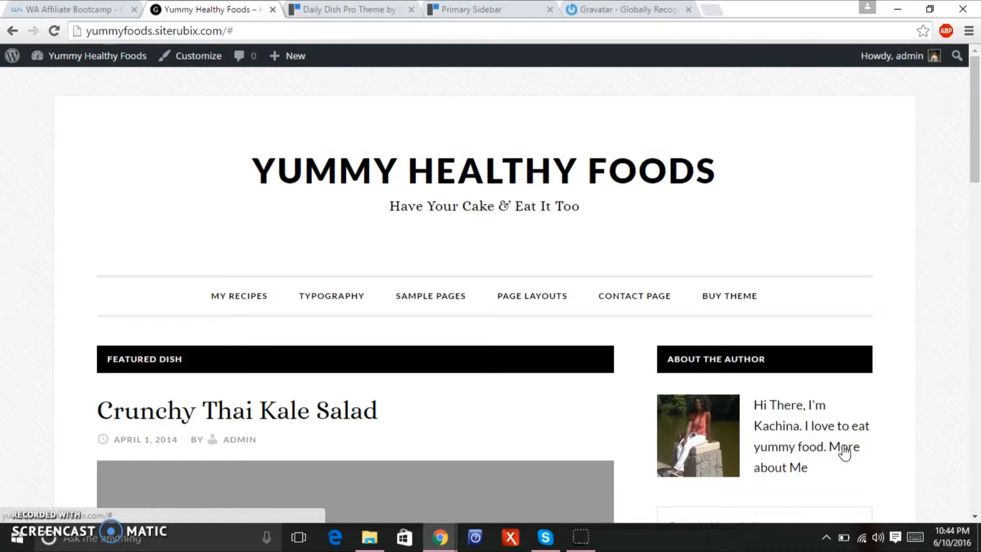
# Test the More about Me link on the live site, then return to the Dashboard tab.
pyautogui.click(844, 452)
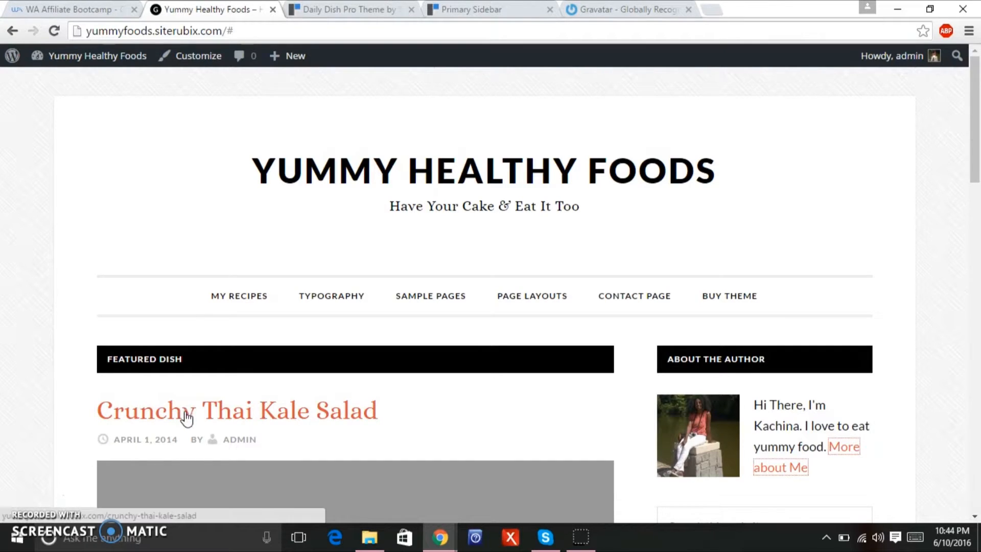
pyautogui.moveTo(976, 178); pyautogui.dragTo(975, 215)
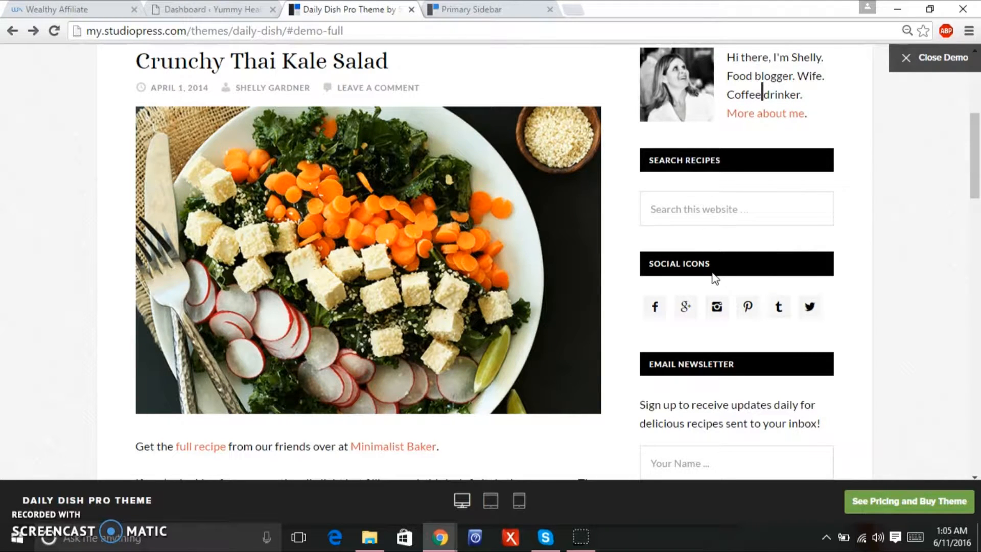
pyautogui.click(207, 9)
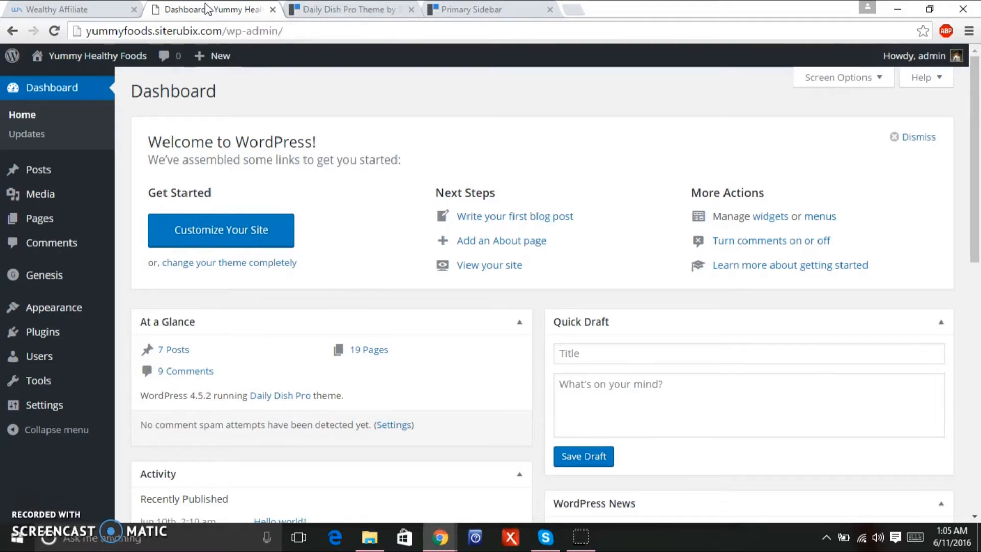
pyautogui.moveTo(102, 57)
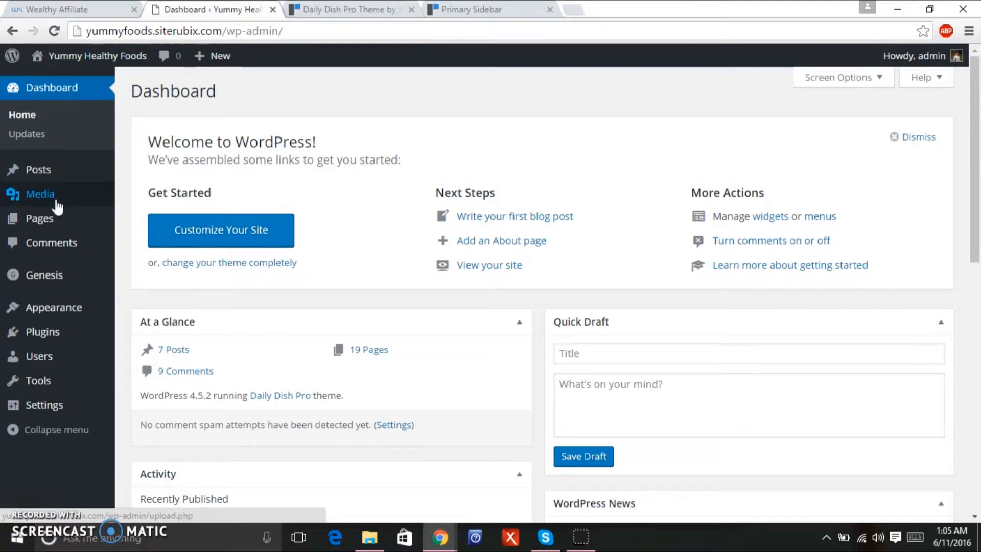
# Go to Appearance > Widgets and scroll to the Simple Social Icons URI fields.
pyautogui.moveTo(78, 310)
pyautogui.click(152, 346)
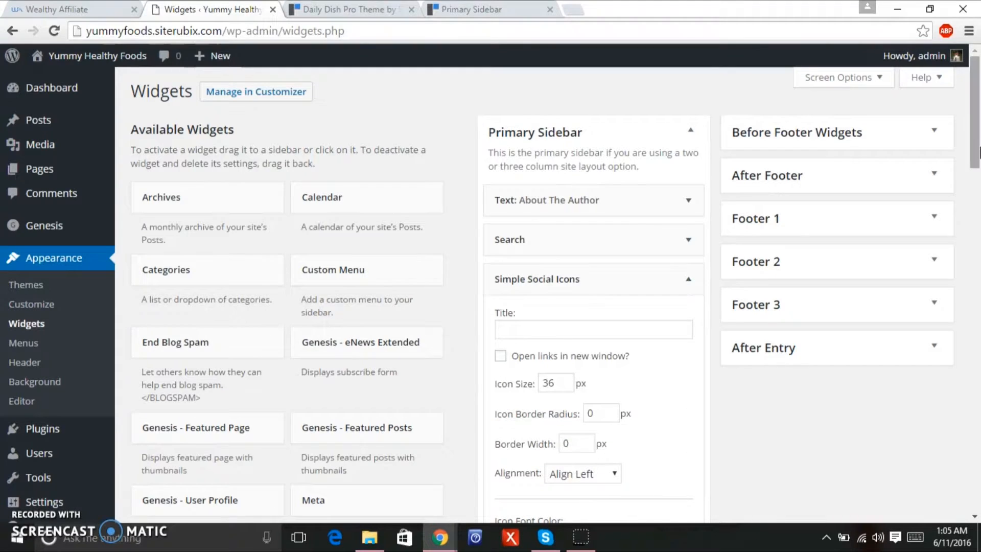
pyautogui.moveTo(978, 125); pyautogui.dragTo(940, 271)
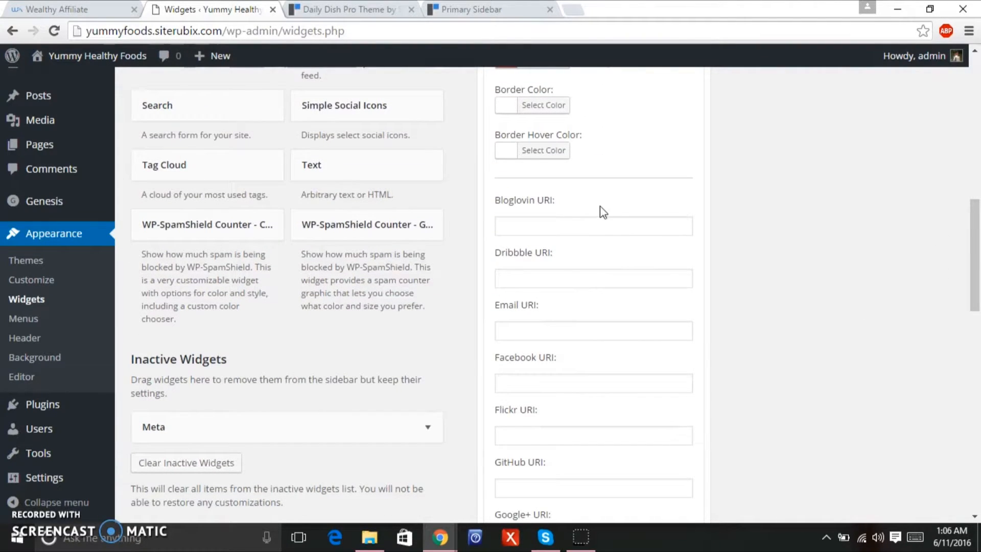
pyautogui.moveTo(974, 211); pyautogui.dragTo(966, 264)
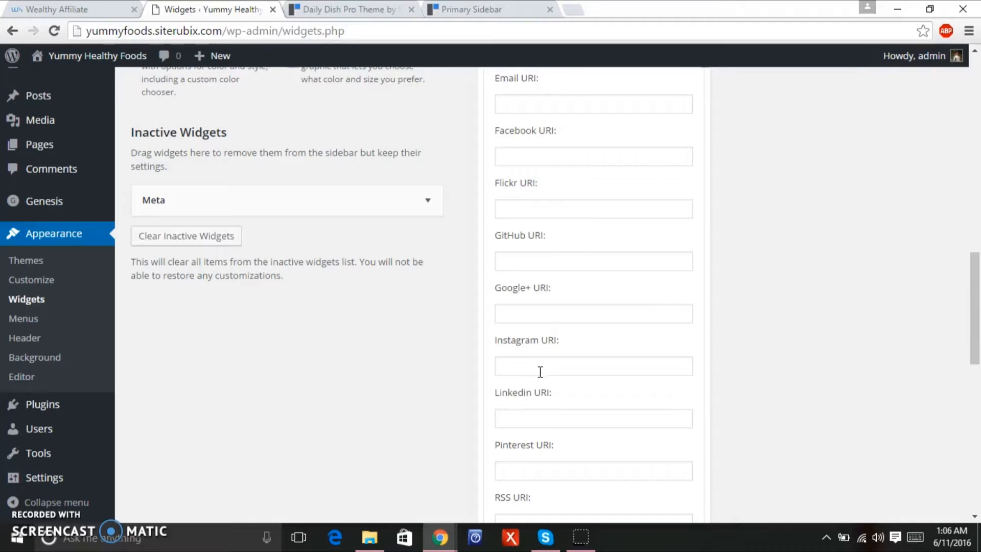
# Copy the Instagram profile address and paste it into the widget's Instagram URI field.
pyautogui.click(575, 11)
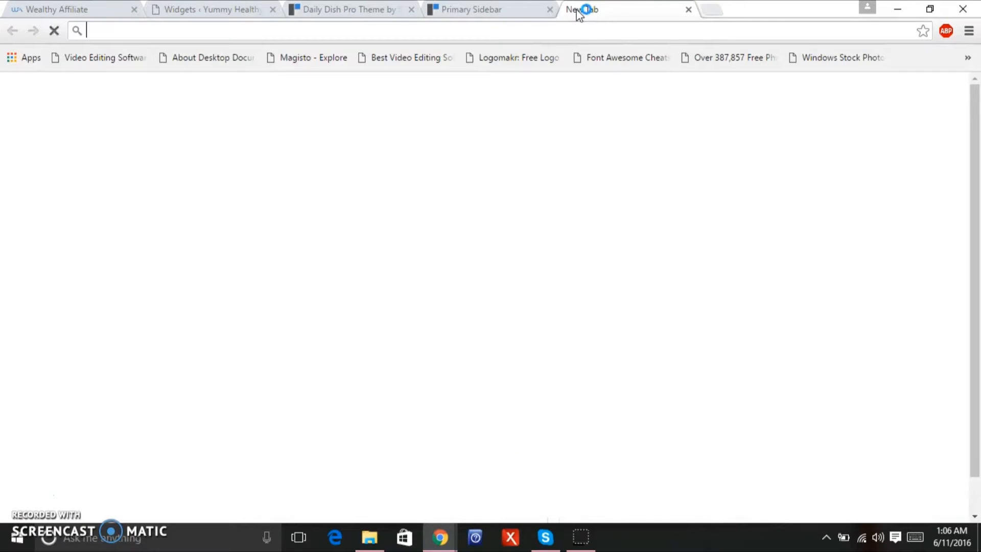
pyautogui.write('i')
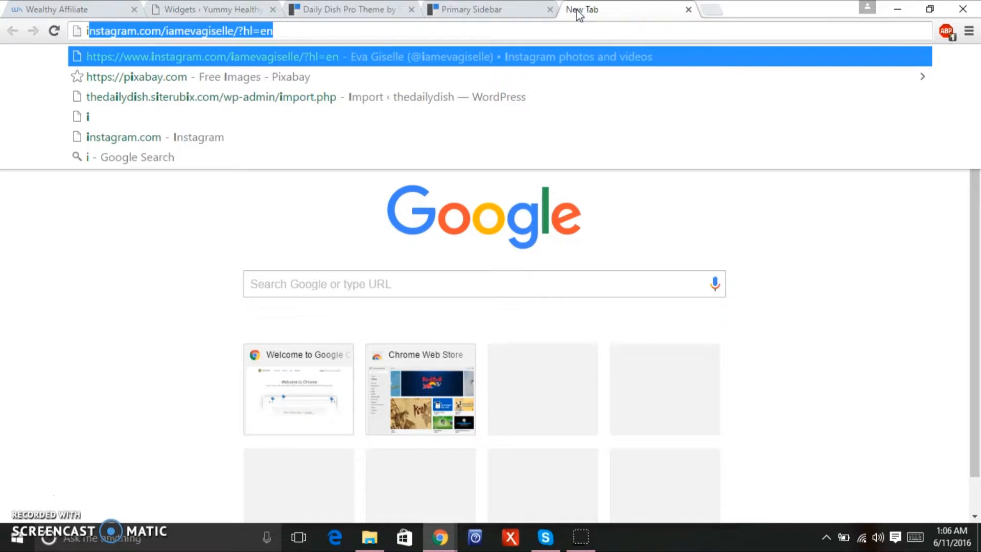
pyautogui.write('n')
pyautogui.press('Return')
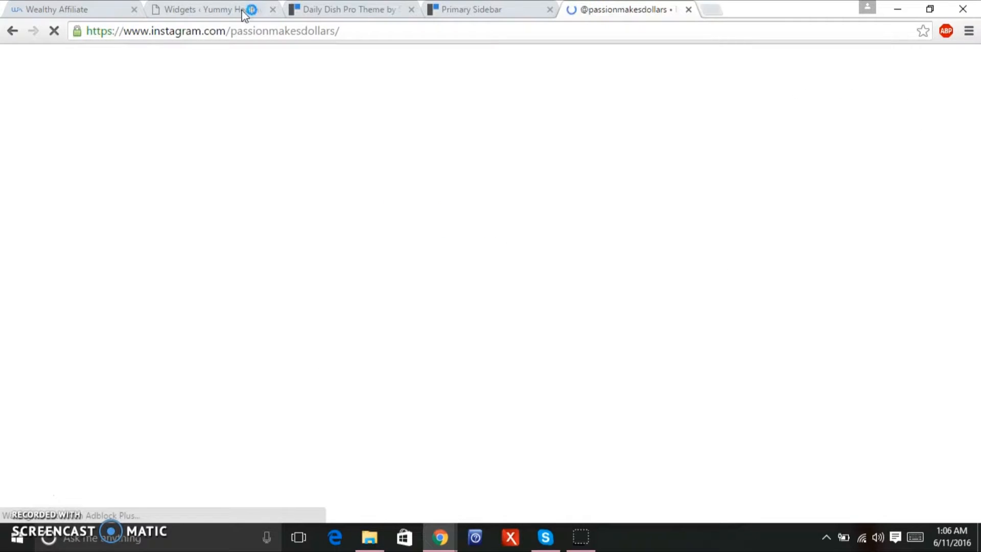
pyautogui.click(251, 35)
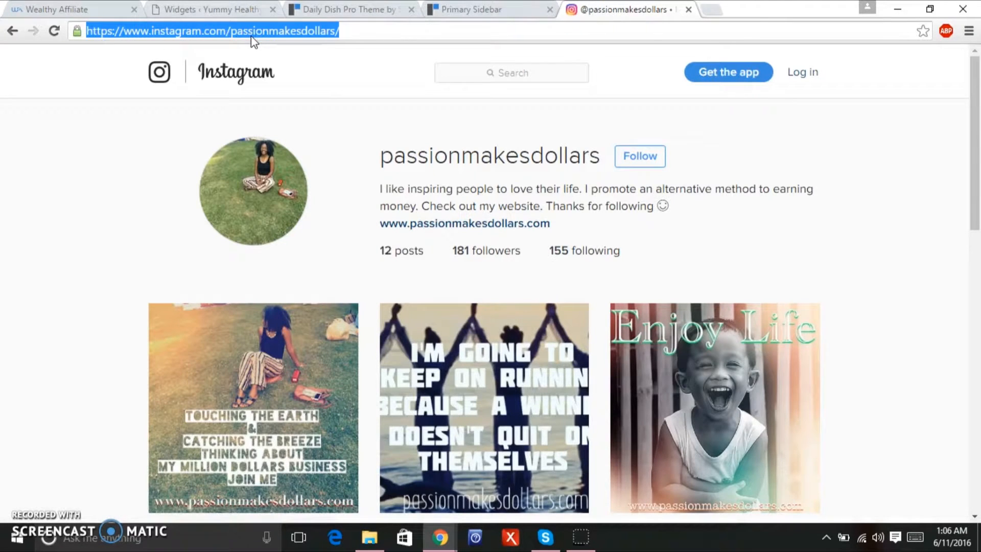
pyautogui.rightClick(252, 35)
pyautogui.click(294, 97)
pyautogui.click(462, 3)
pyautogui.click(330, 13)
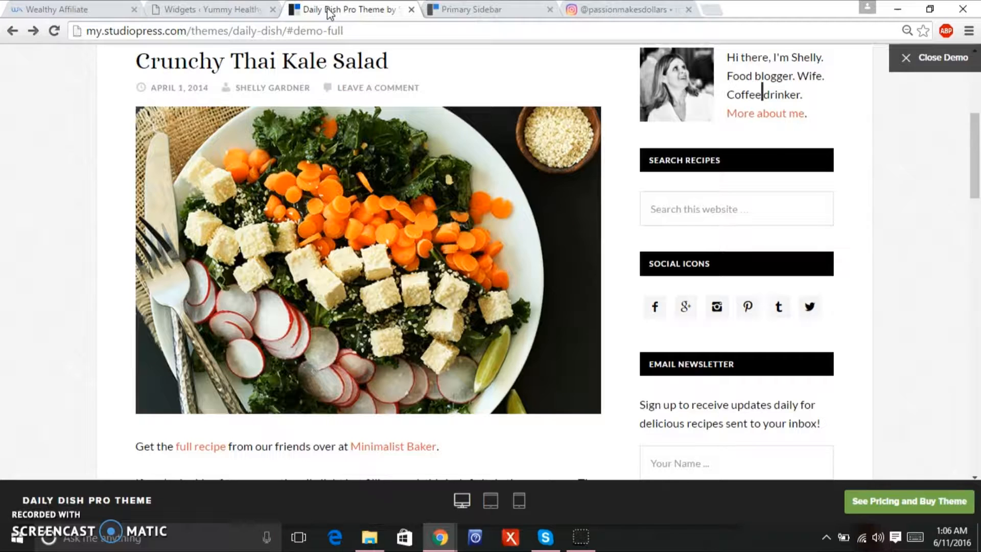
pyautogui.click(203, 12)
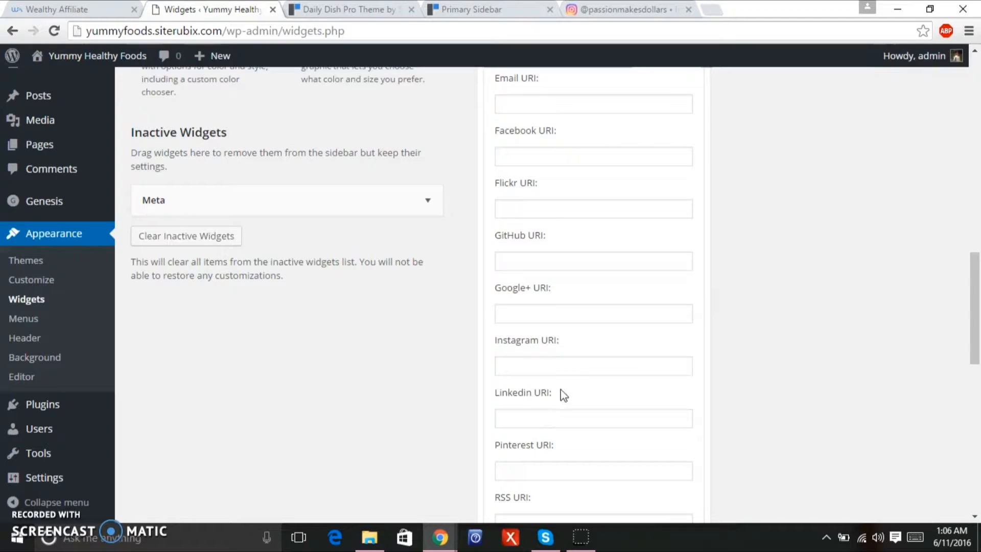
pyautogui.click(578, 368)
pyautogui.hotkey('ctrl', 'v')
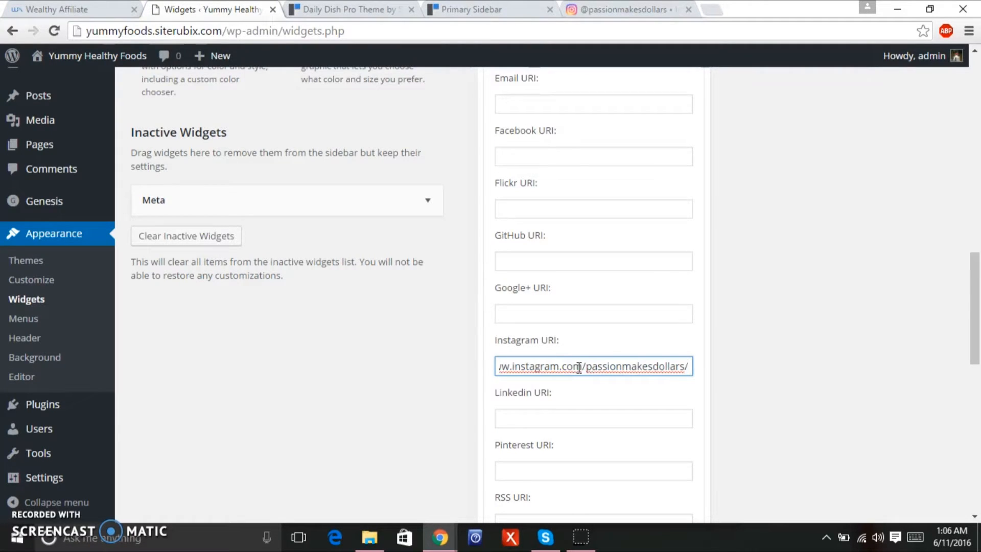
# Copy the Pinterest profile address from pinterest.com and paste it into the Pinterest URI field.
pyautogui.click(717, 9)
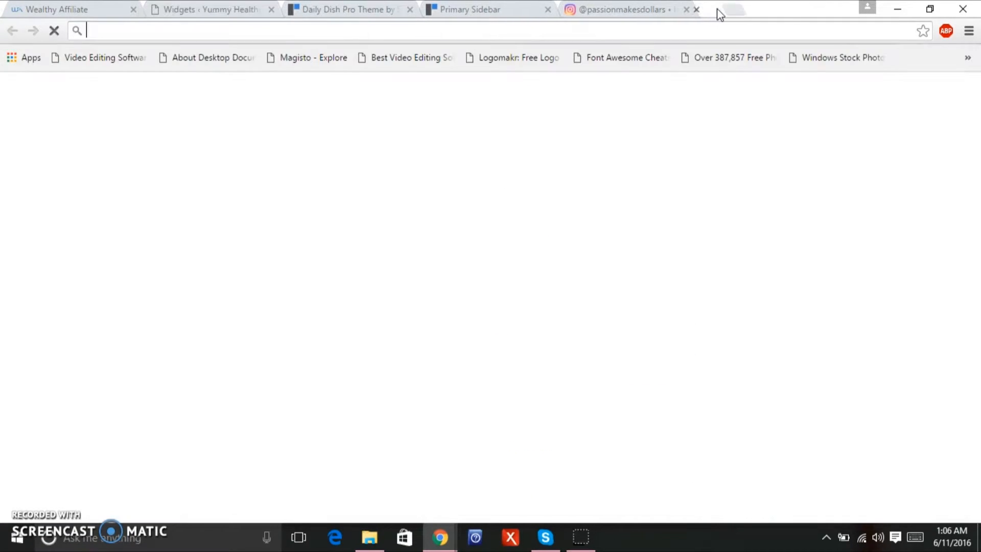
pyautogui.write('pin')
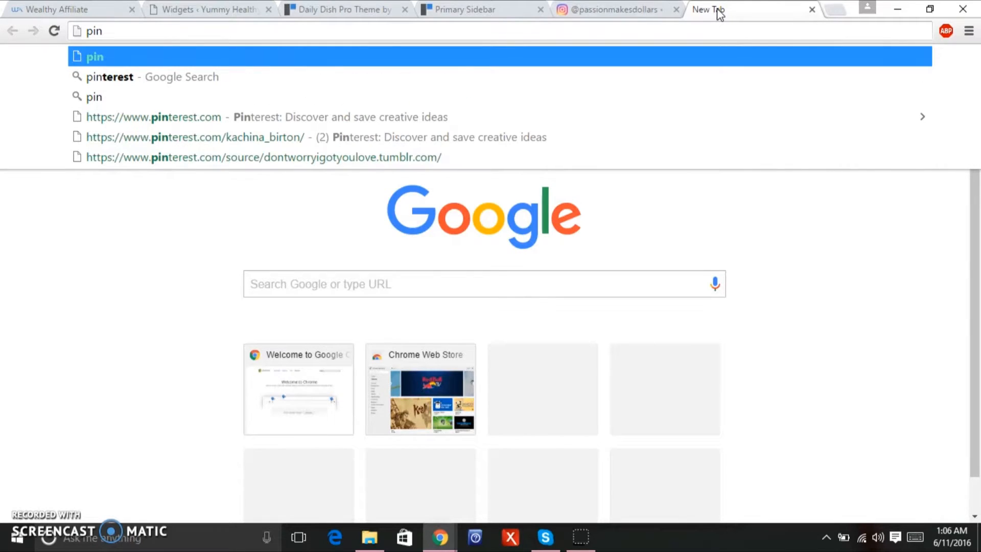
pyautogui.click(622, 116)
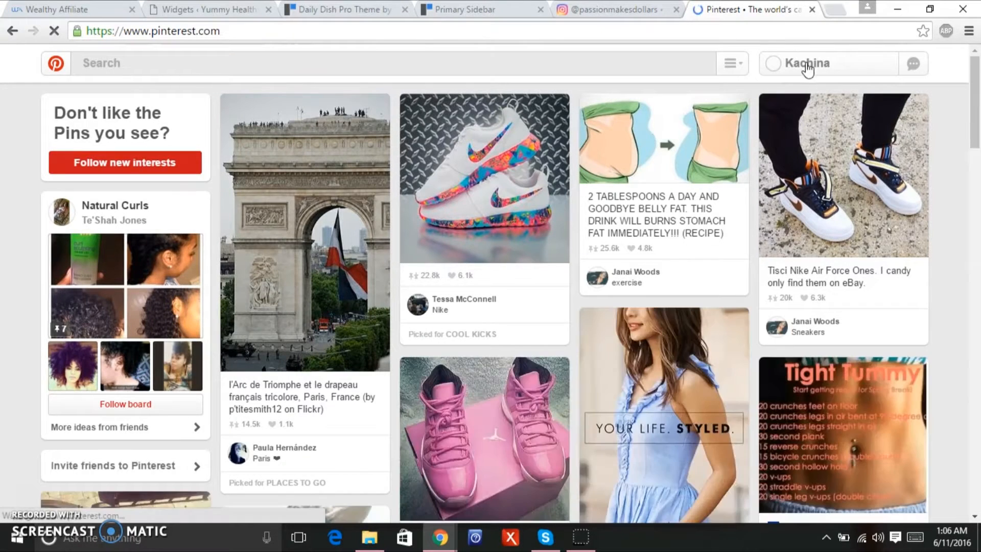
pyautogui.click(806, 65)
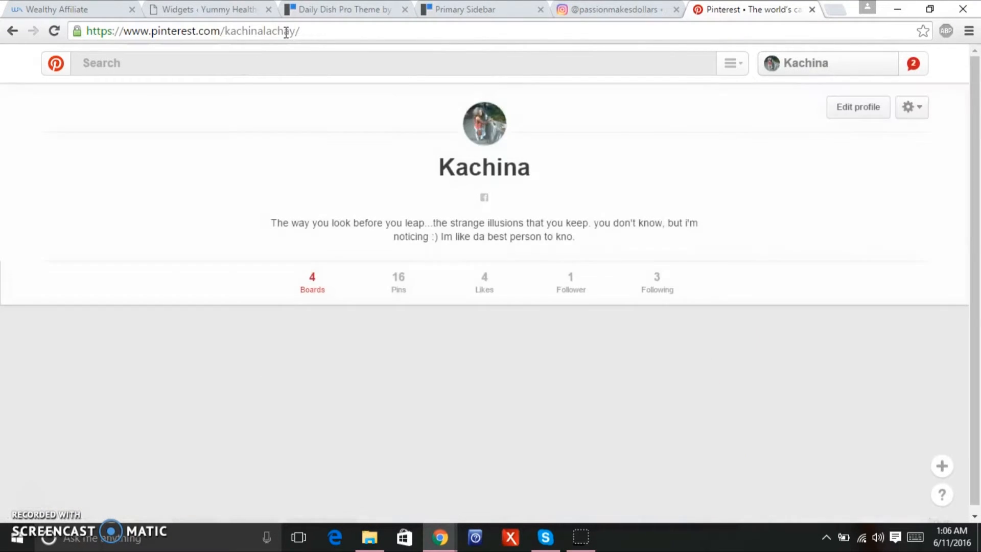
pyautogui.click(285, 32)
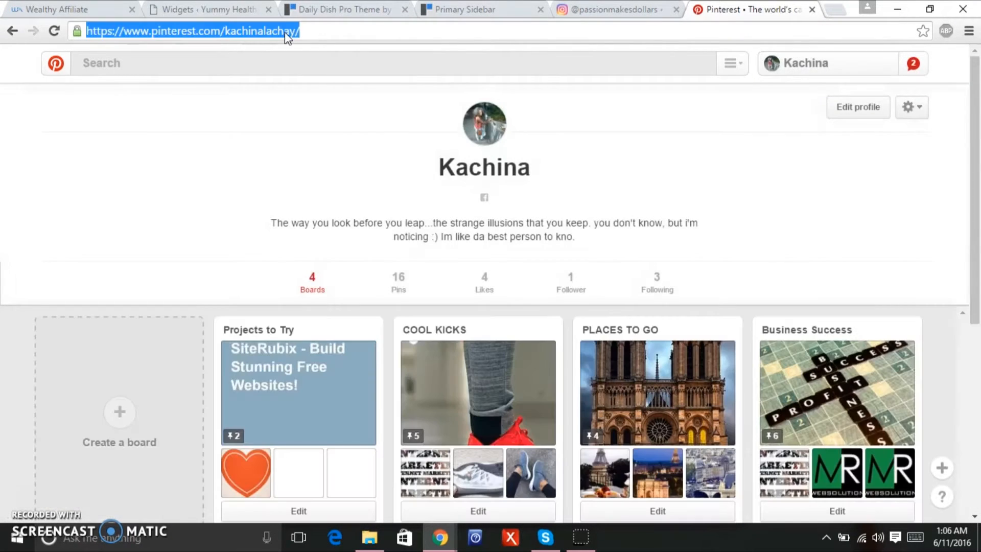
pyautogui.rightClick(285, 32)
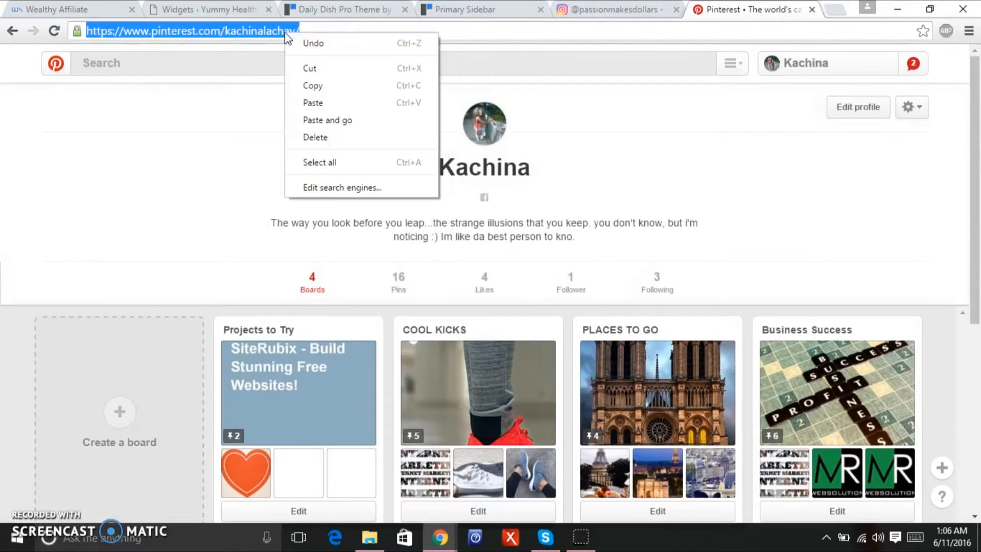
pyautogui.click(308, 86)
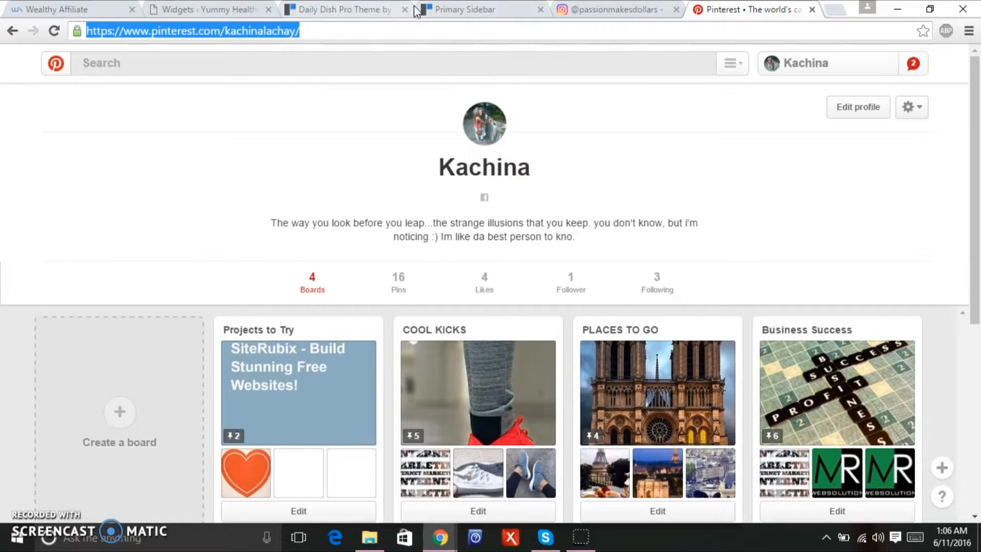
pyautogui.click(198, 10)
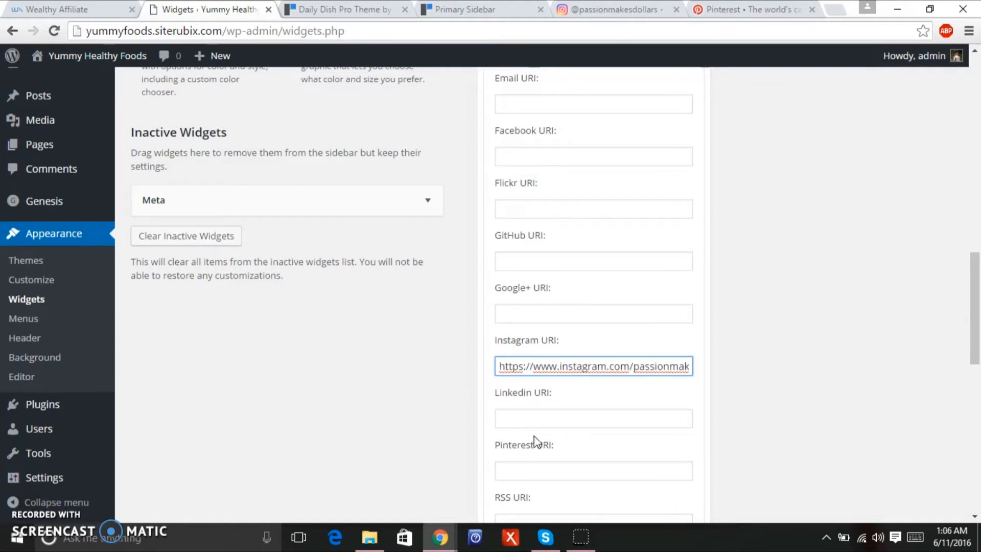
pyautogui.click(535, 469)
pyautogui.hotkey('ctrl', 'v')
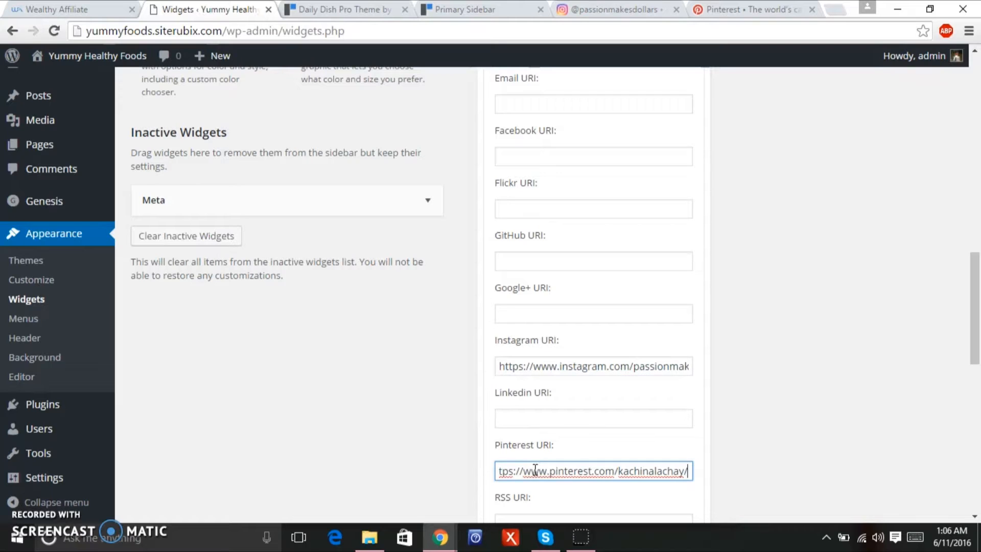
pyautogui.moveTo(974, 352); pyautogui.dragTo(957, 408)
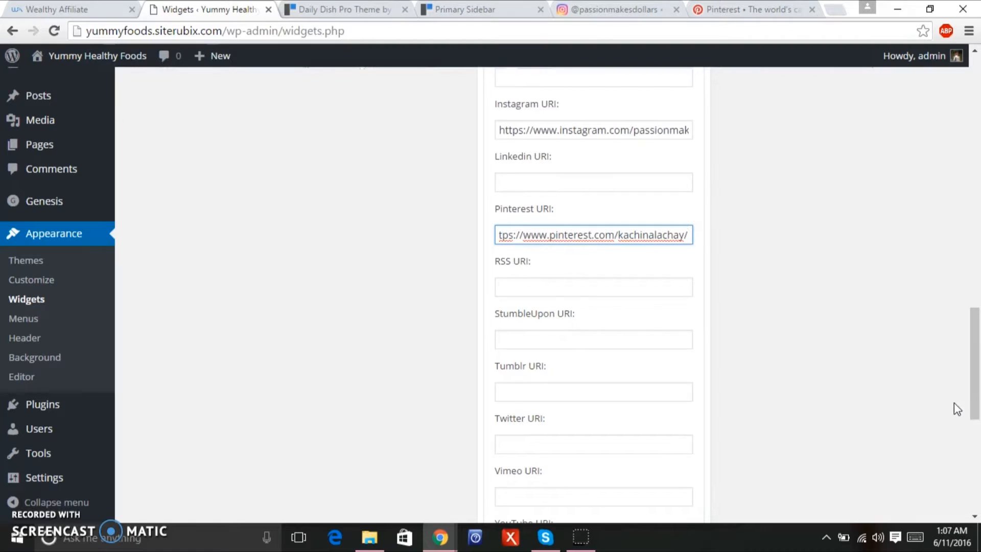
pyautogui.click(622, 393)
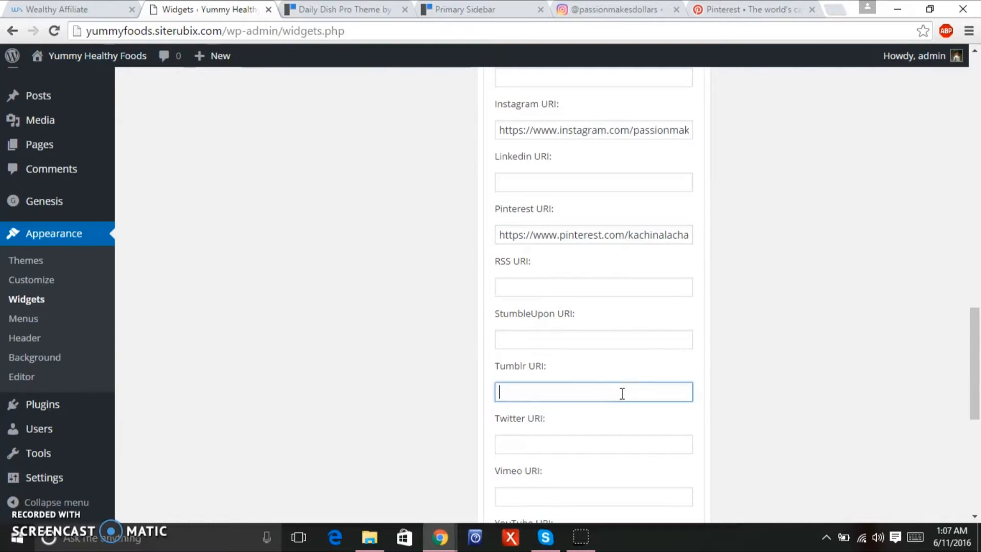
# Try opening the Tumblr dashboard, then close the Tumblr login page.
pyautogui.click(835, 14)
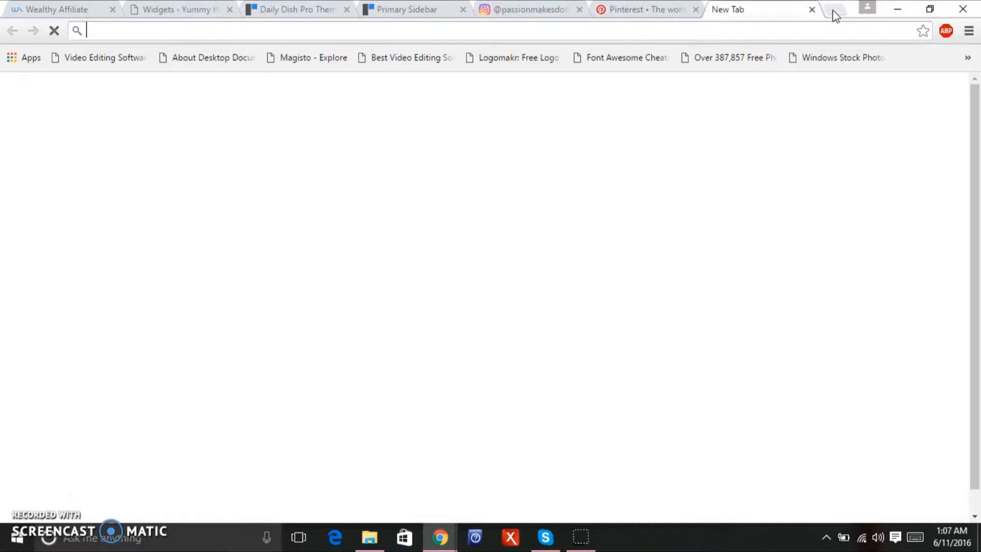
pyautogui.write('tumb')
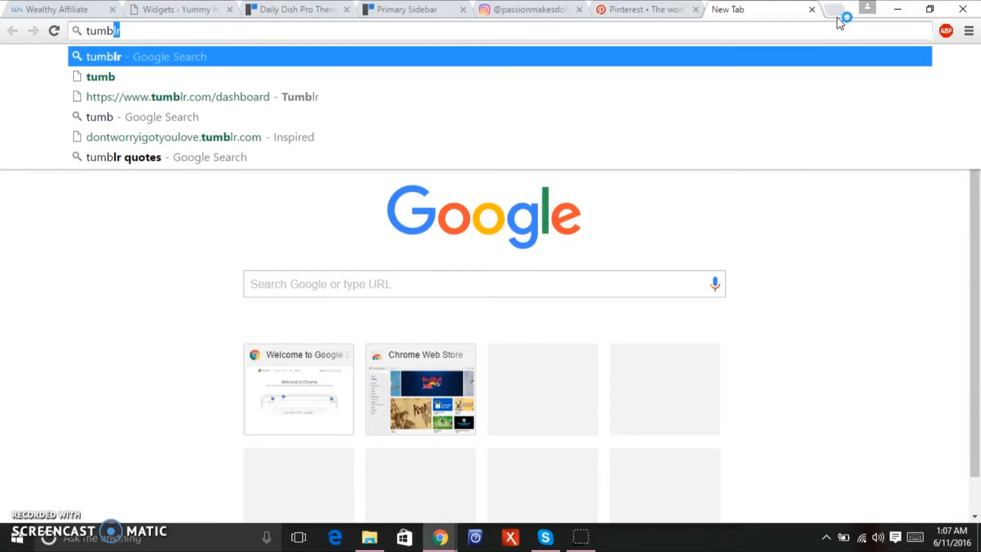
pyautogui.click(639, 105)
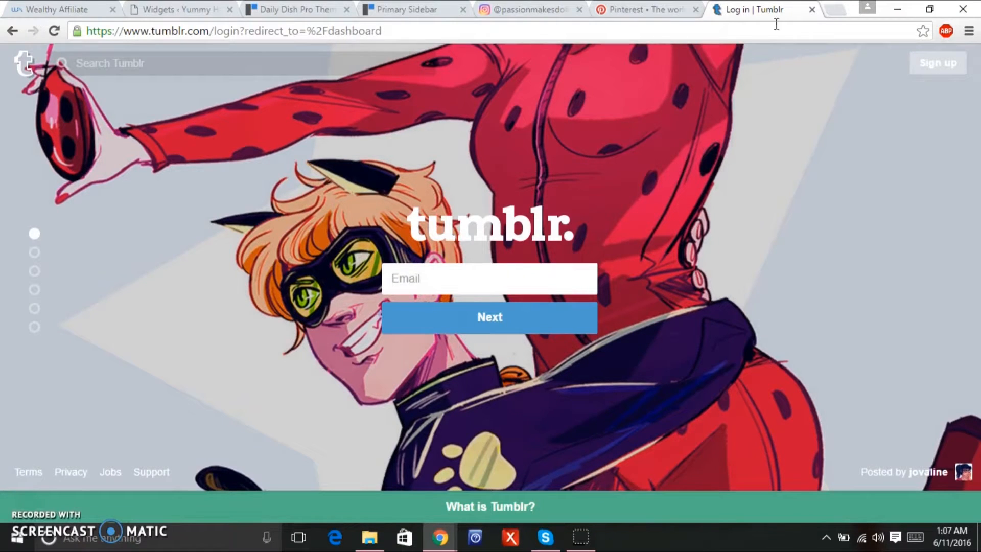
pyautogui.click(812, 9)
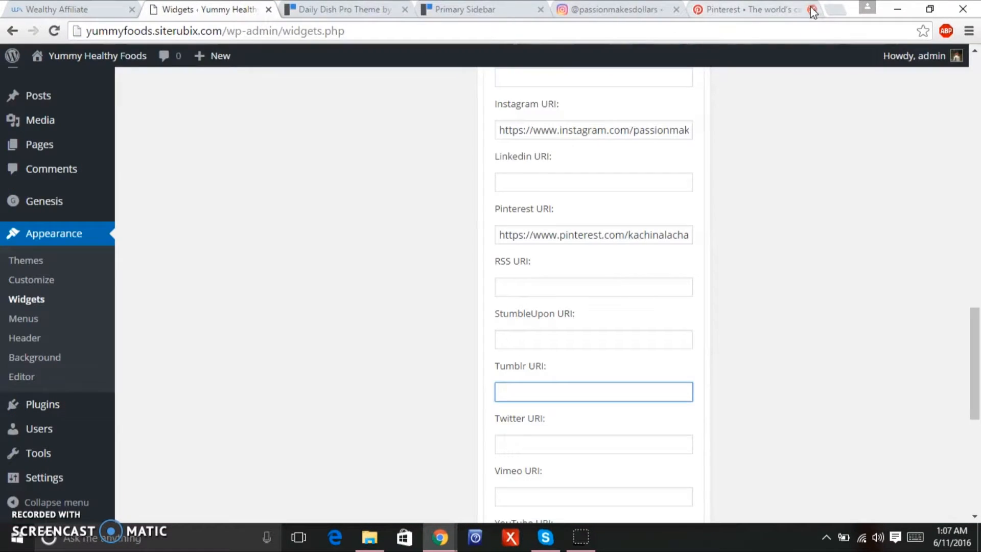
pyautogui.scroll(-2, 592, 296)
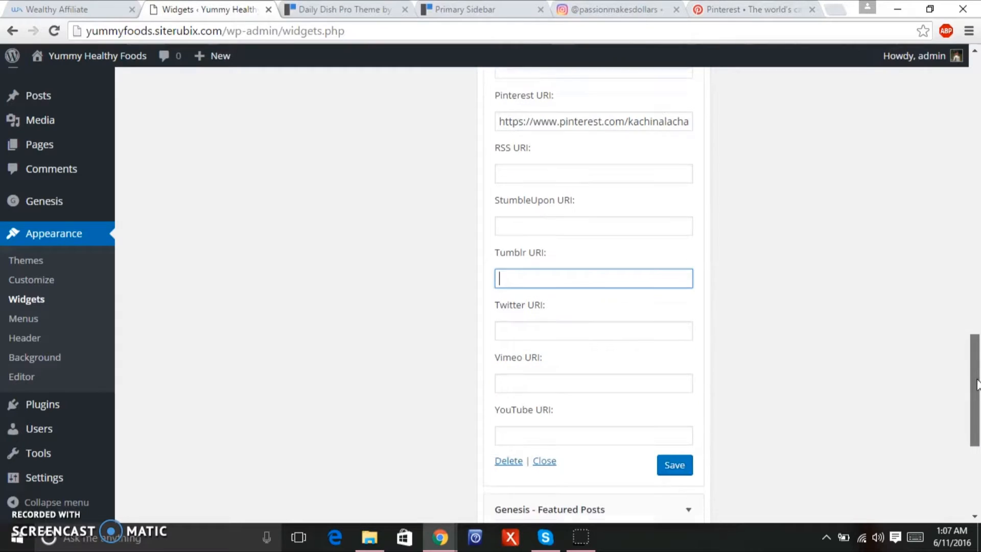
# Copy the Twitter profile address into the Twitter URI field and save the social icons widget.
pyautogui.click(835, 7)
pyautogui.write('y')
pyautogui.press('BackSpace')
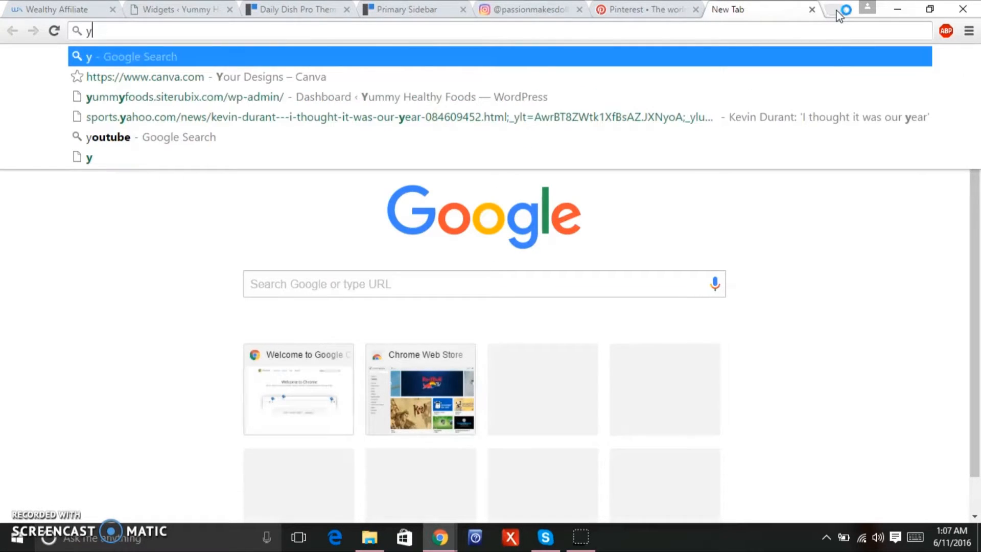
pyautogui.press('BackSpace')
pyautogui.write('twitter')
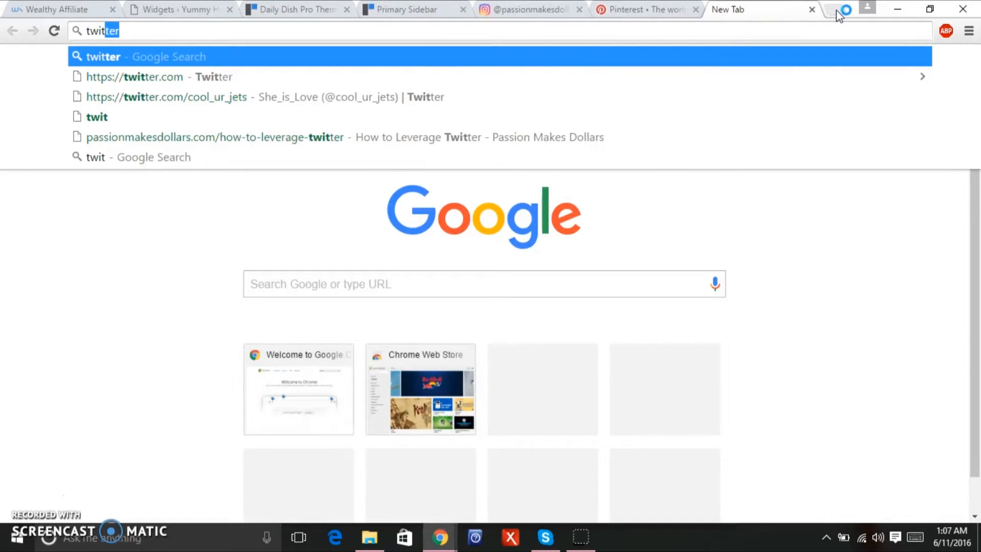
pyautogui.click(652, 102)
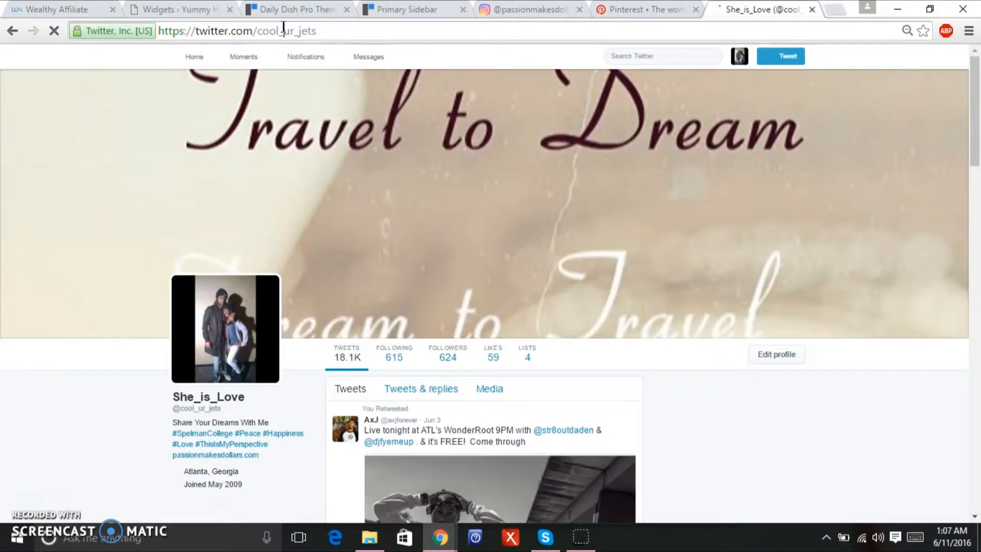
pyautogui.click(284, 31)
pyautogui.rightClick(284, 31)
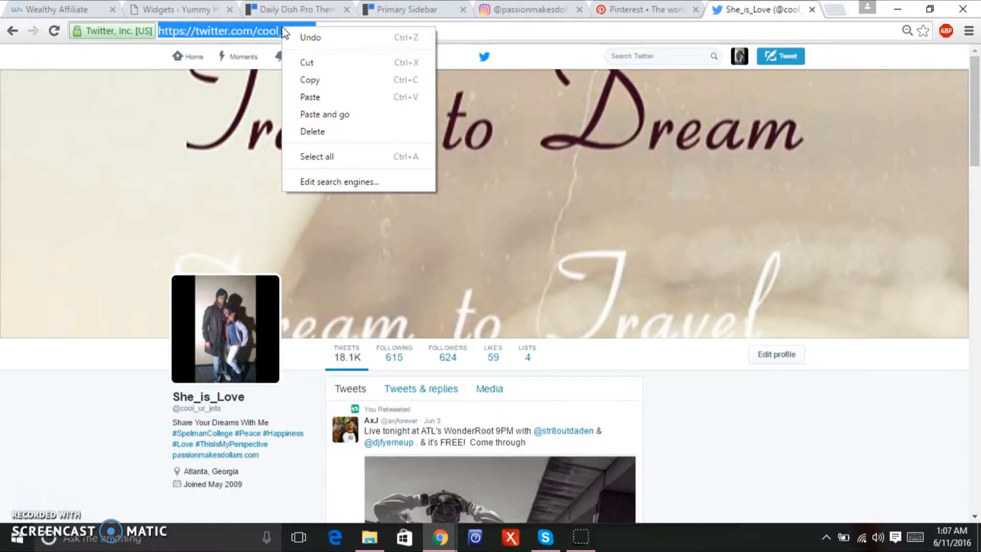
pyautogui.click(317, 82)
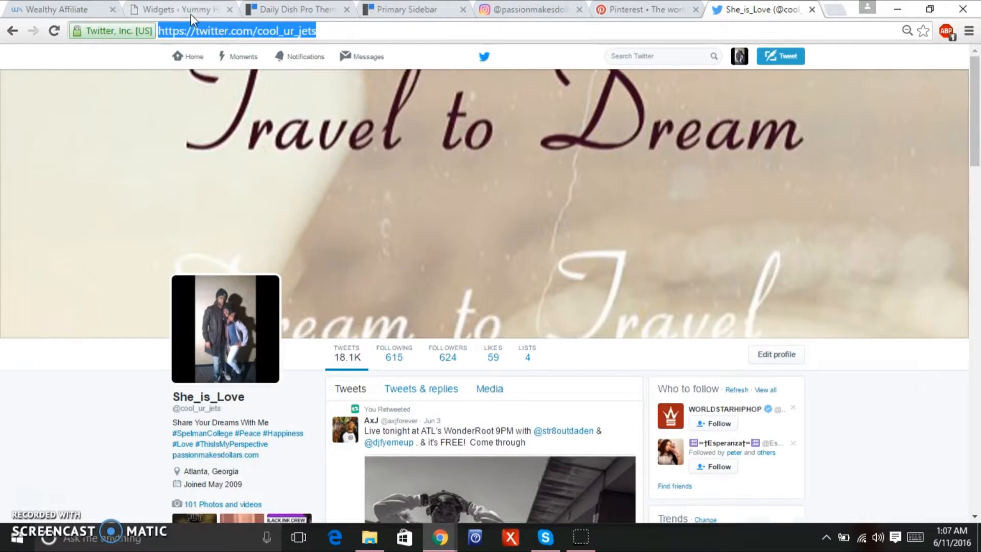
pyautogui.click(184, 11)
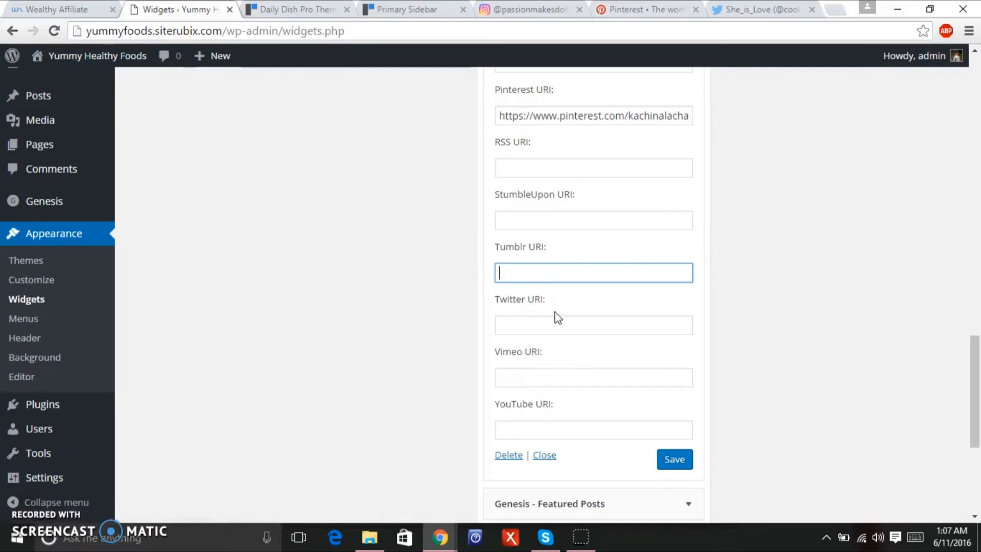
pyautogui.click(533, 325)
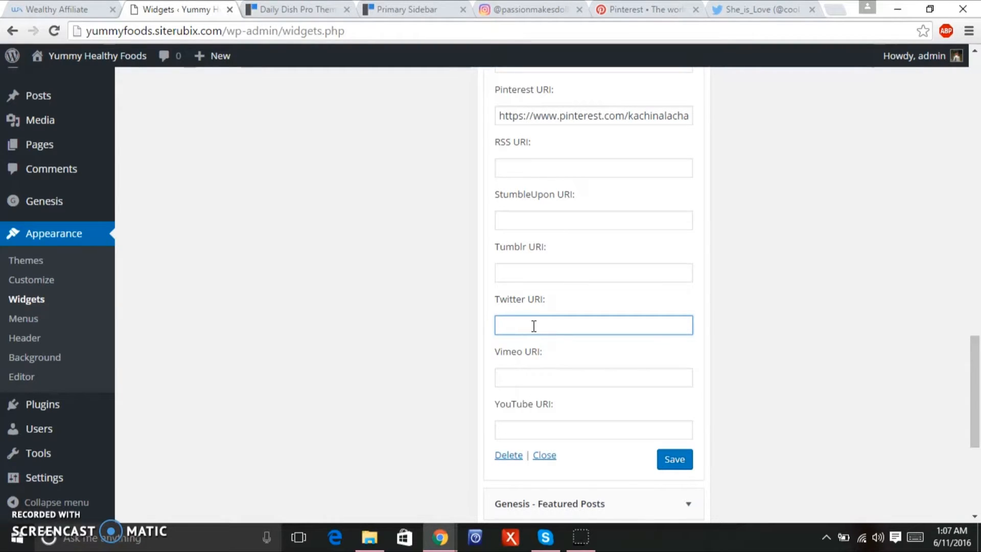
pyautogui.hotkey('ctrl', 'v')
pyautogui.click(677, 462)
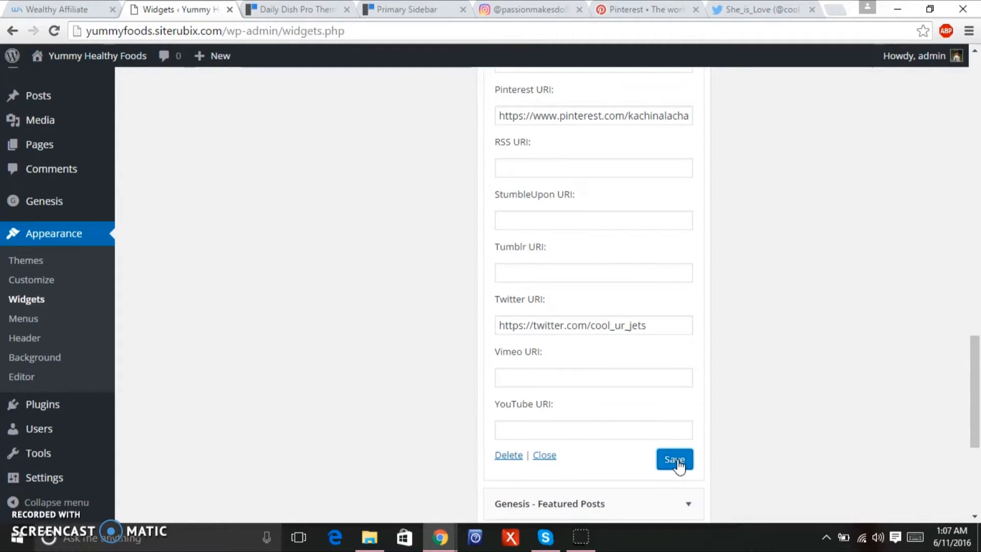
# Compare the live sidebar's Instagram, Pinterest and Twitter icons with the Daily Dish demo, then return to Dashboard.
pyautogui.click(101, 56)
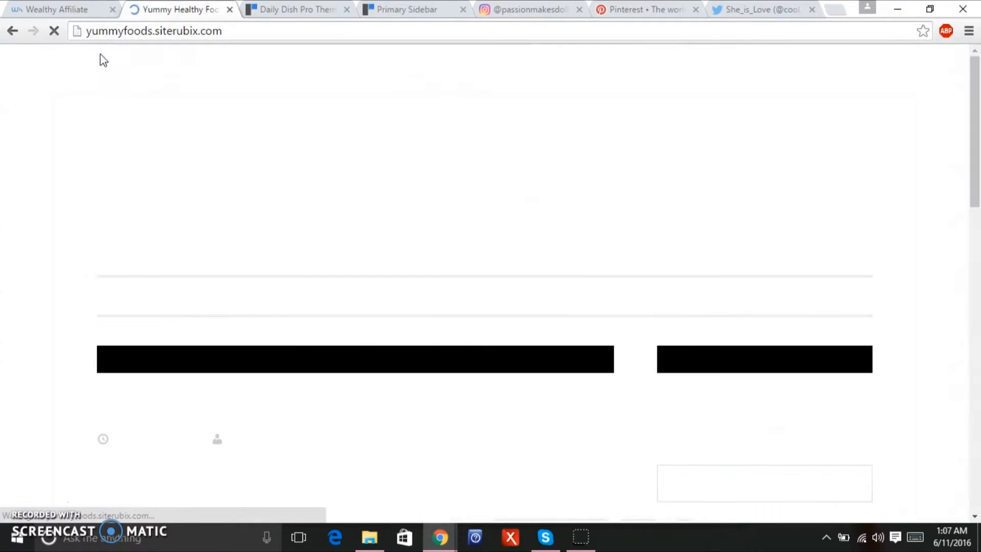
pyautogui.moveTo(973, 118); pyautogui.dragTo(978, 207)
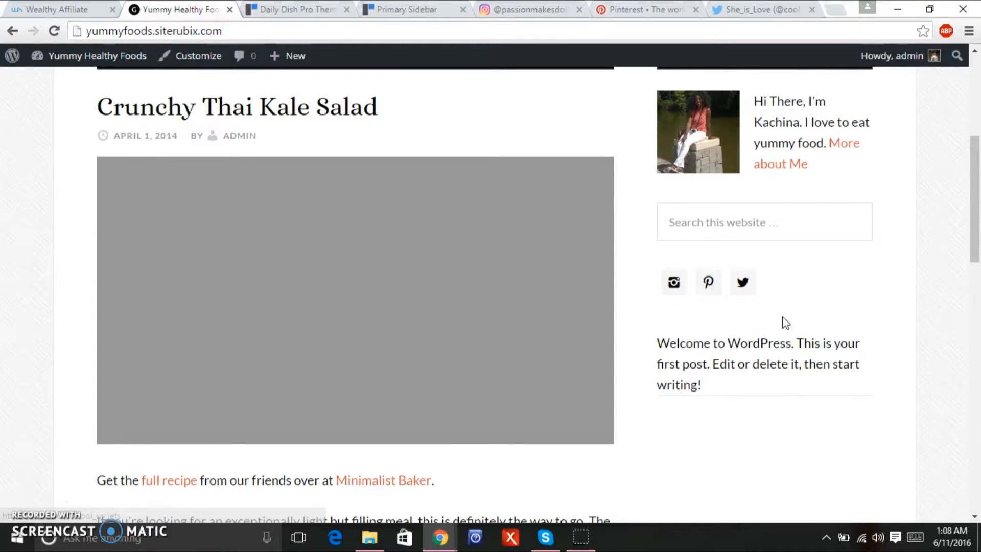
pyautogui.click(299, 15)
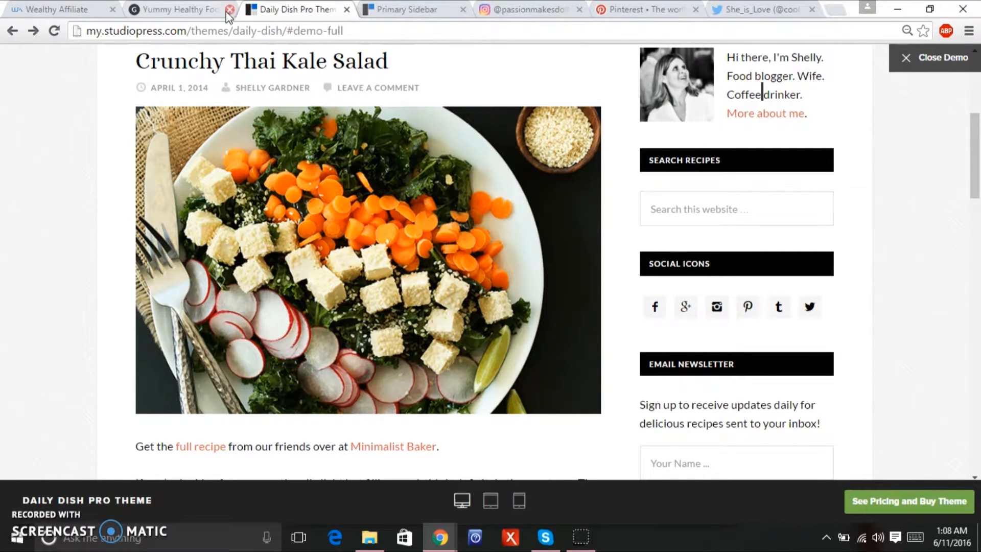
pyautogui.click(196, 11)
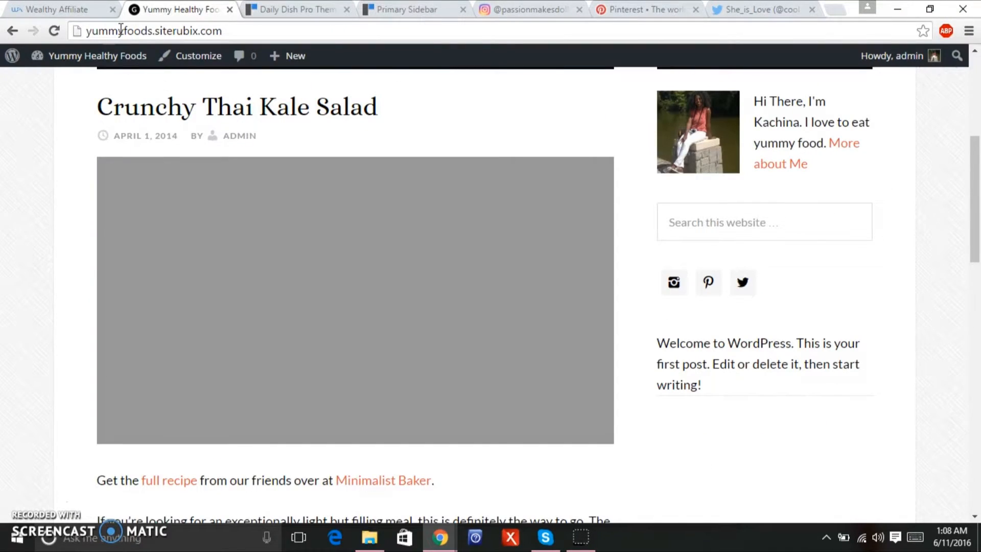
pyautogui.moveTo(110, 56)
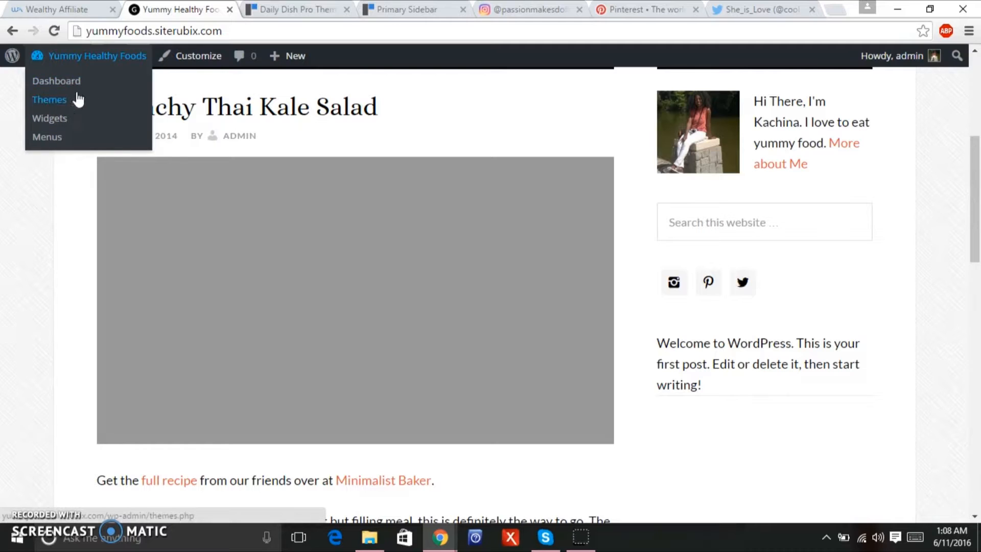
pyautogui.click(74, 80)
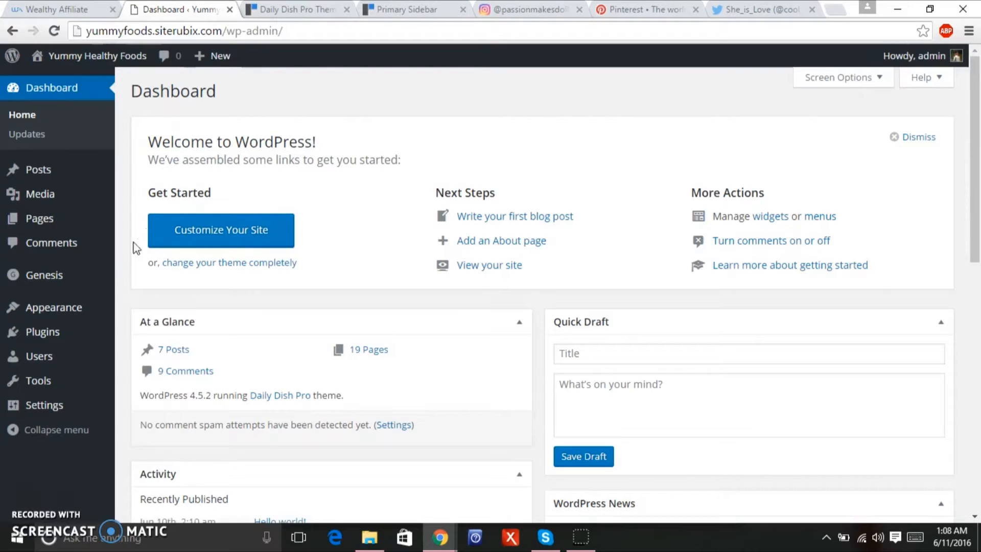
# Open the Widgets page and expand the Simple Social Icons widget settings.
pyautogui.moveTo(94, 310)
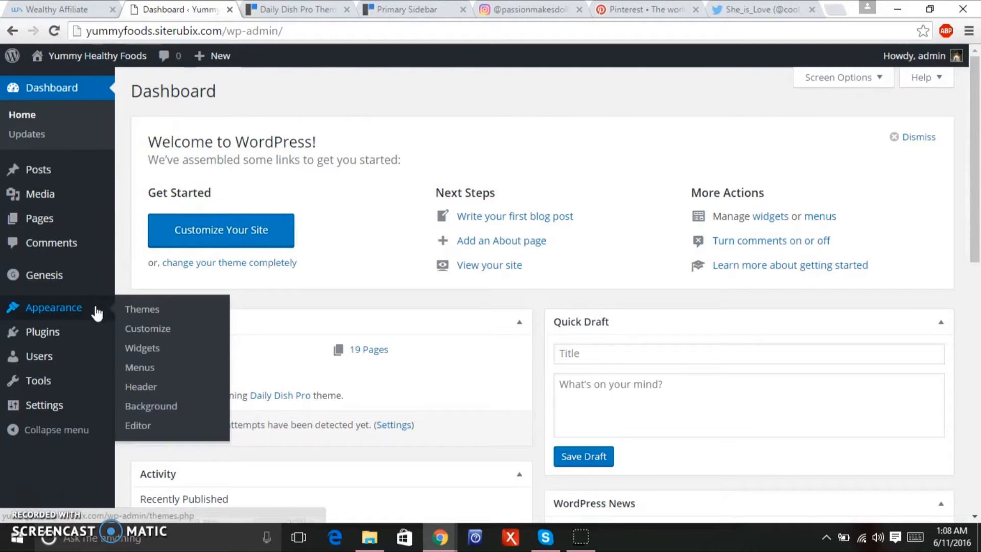
pyautogui.click(163, 353)
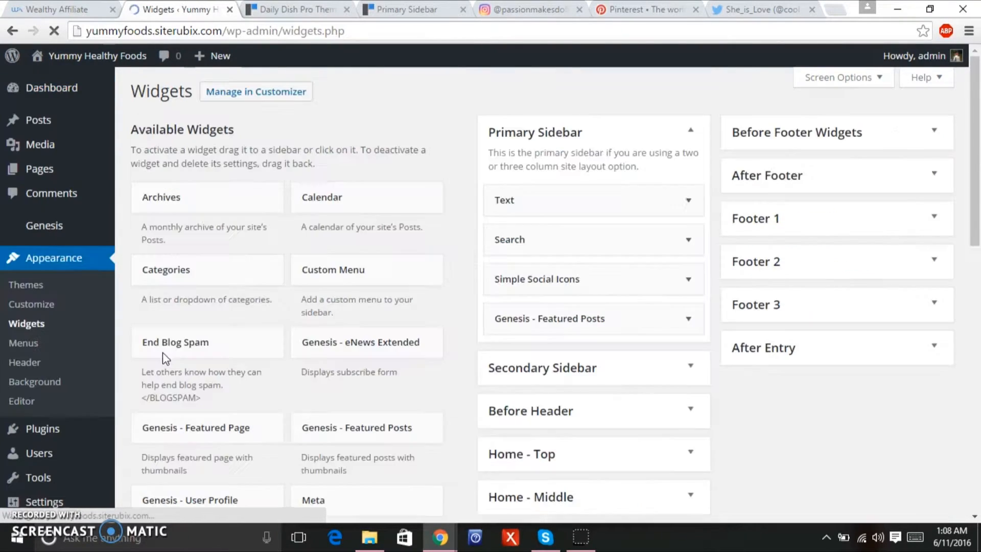
pyautogui.click(690, 284)
pyautogui.moveTo(978, 145); pyautogui.dragTo(960, 292)
# Put '#' placeholders in the Email and Facebook URI fields, then save the widget.
pyautogui.click(576, 377)
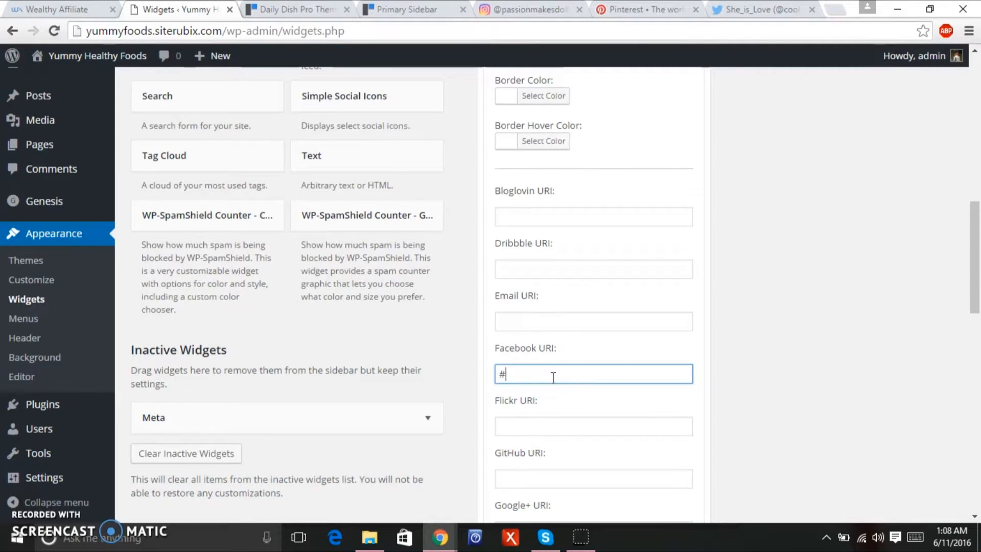
pyautogui.scroll(-2, 571, 224)
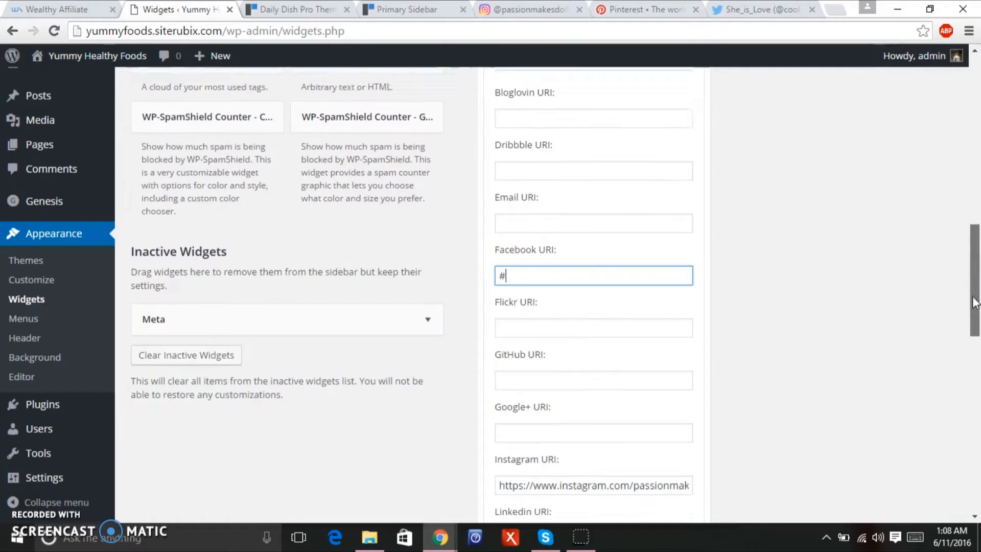
pyautogui.moveTo(568, 218); pyautogui.dragTo(568, 212)
pyautogui.click(566, 208)
pyautogui.write('#')
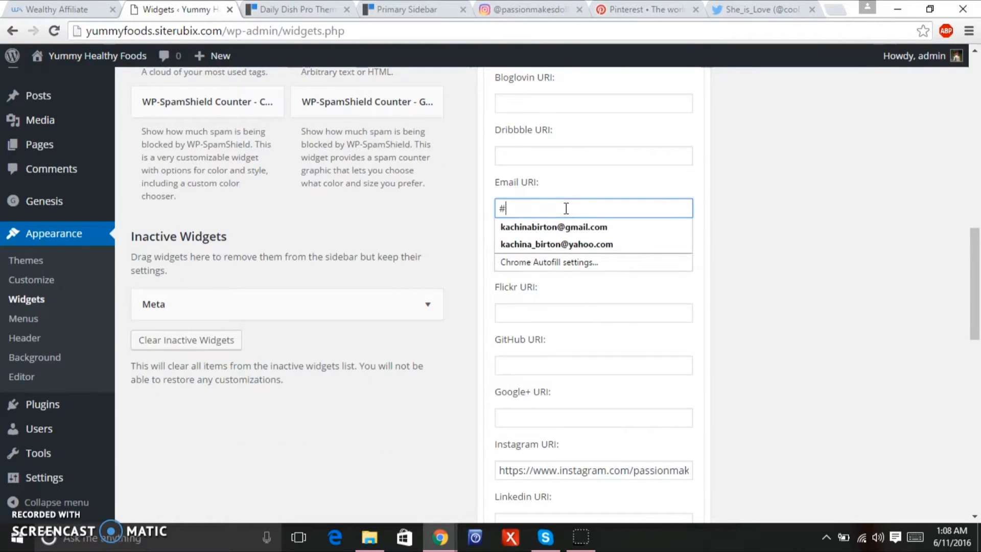
pyautogui.click(535, 404)
pyautogui.click(536, 411)
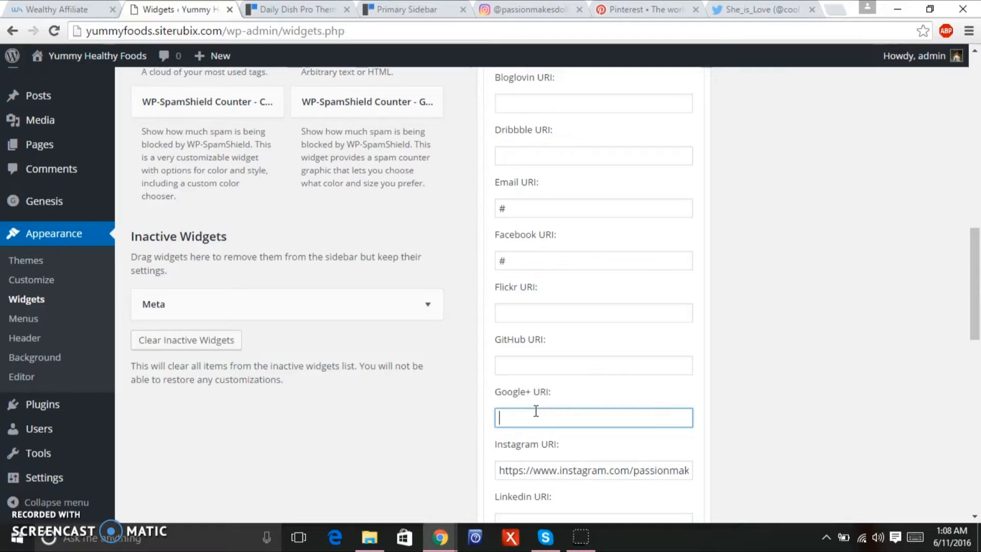
pyautogui.moveTo(976, 255); pyautogui.dragTo(955, 365)
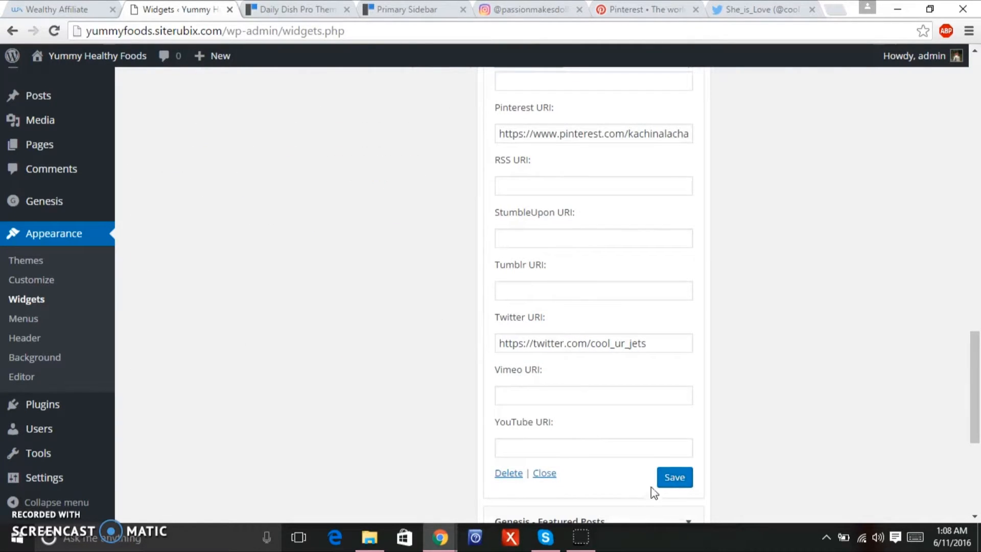
pyautogui.click(669, 485)
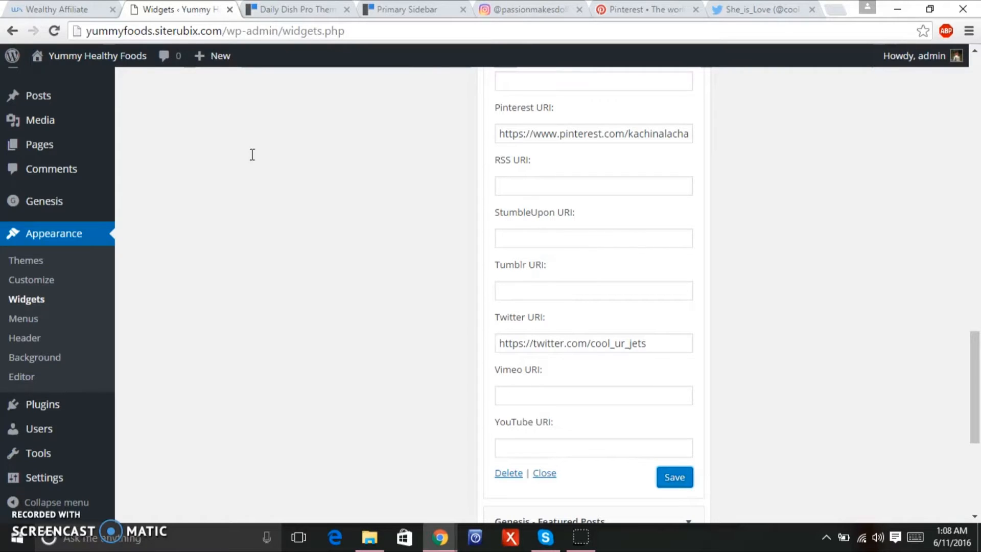
pyautogui.click(107, 55)
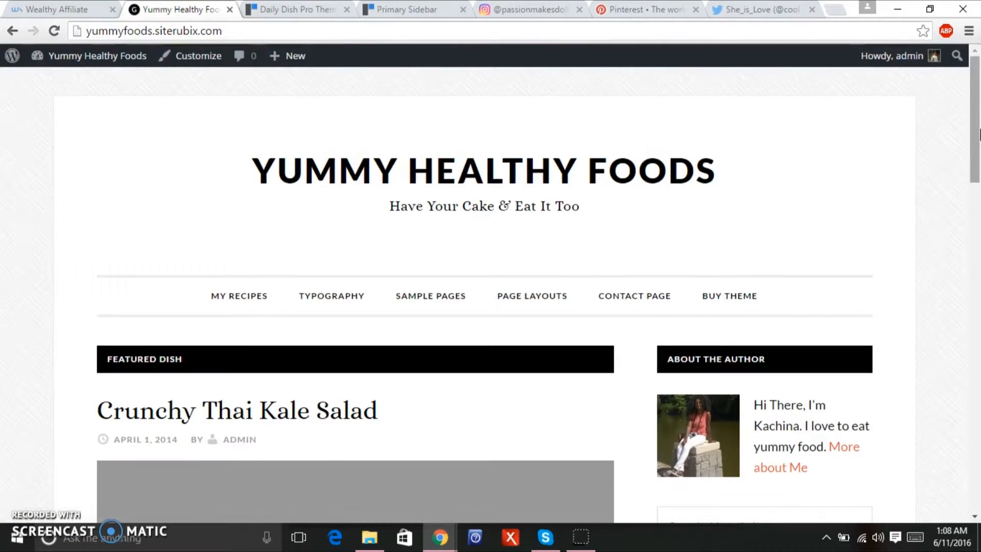
pyautogui.moveTo(976, 160); pyautogui.dragTo(969, 234)
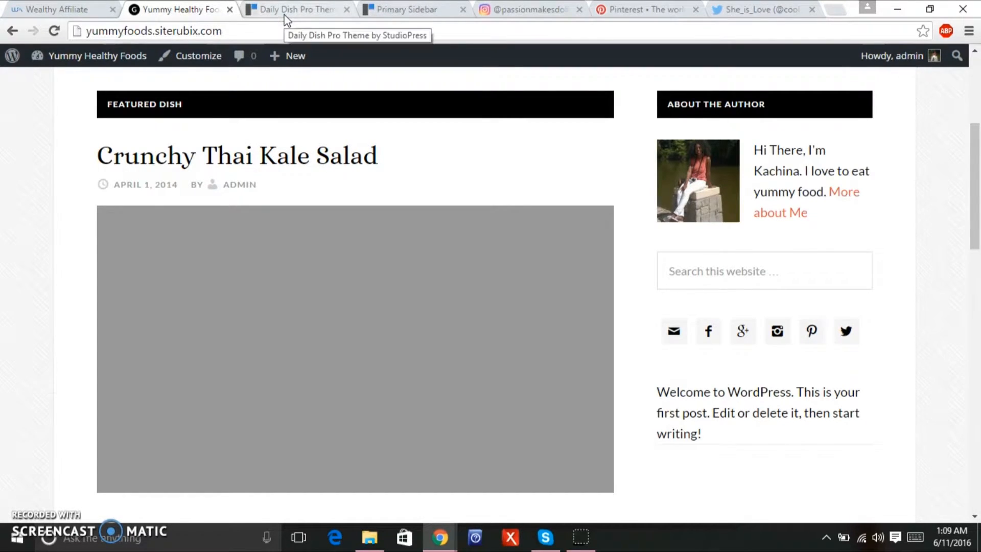
pyautogui.moveTo(90, 65)
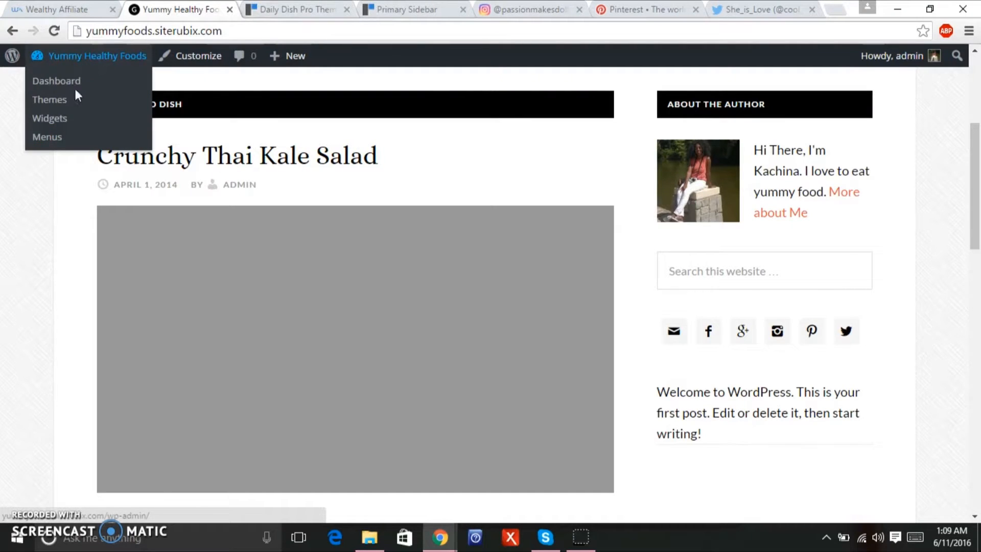
pyautogui.click(65, 119)
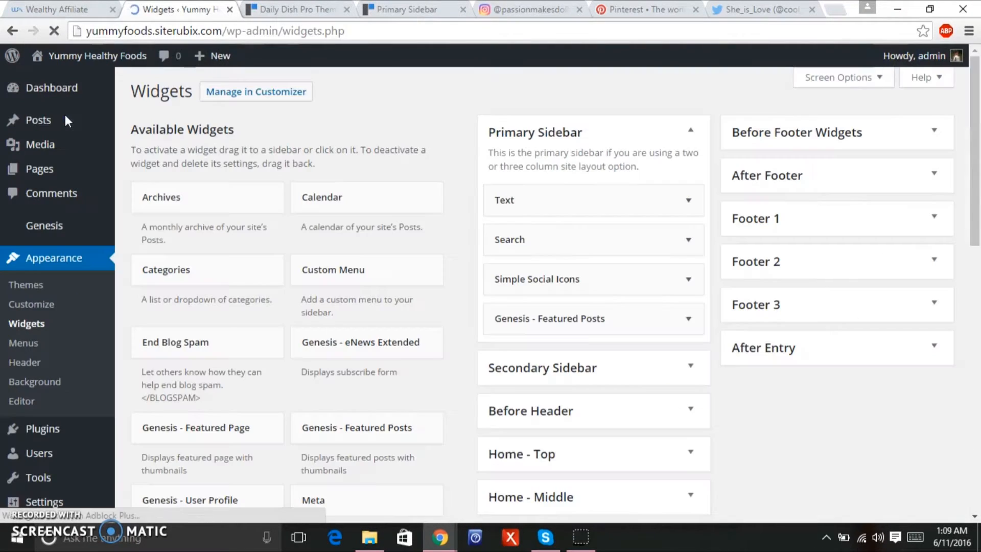
pyautogui.scroll(-2, 979, 109)
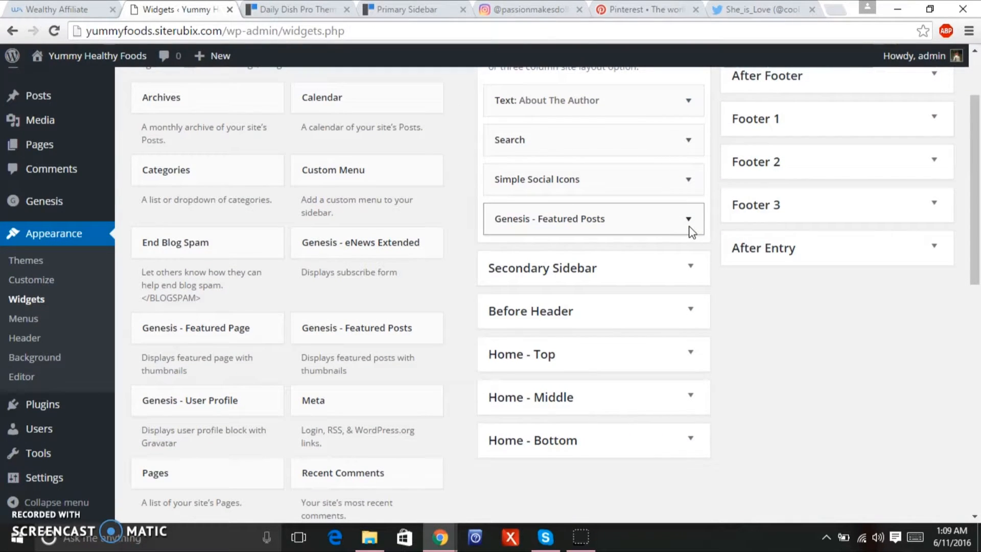
pyautogui.click(305, 8)
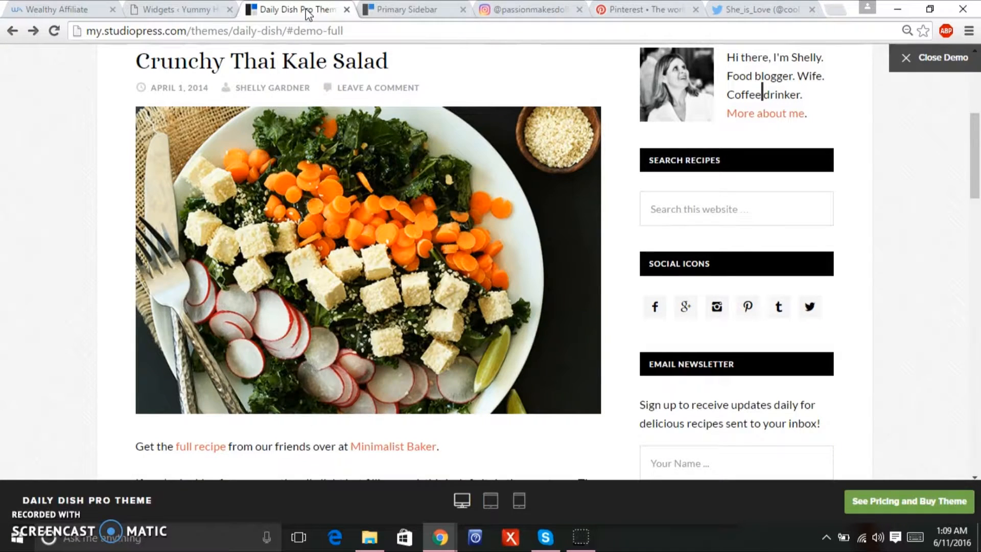
pyautogui.moveTo(974, 138); pyautogui.dragTo(947, 295)
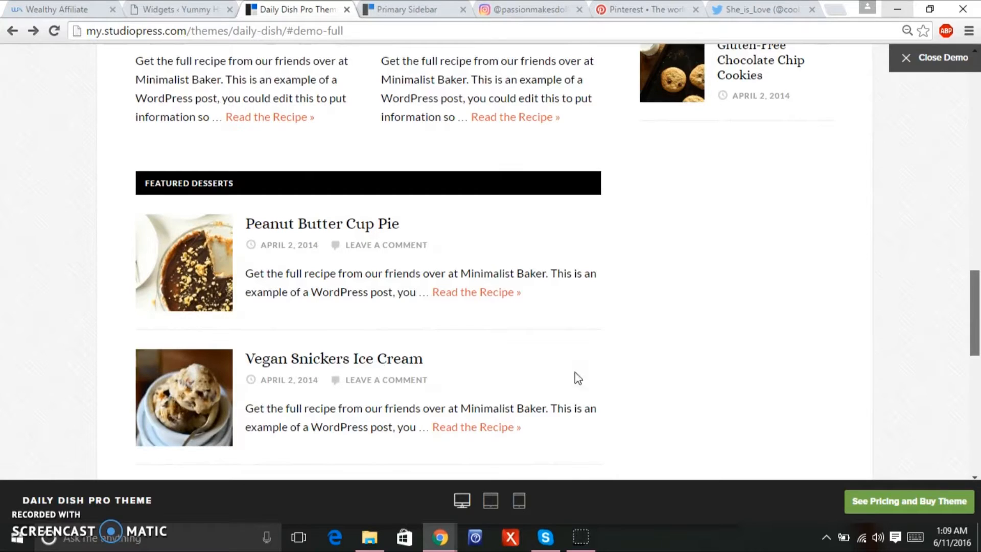
pyautogui.click(149, 19)
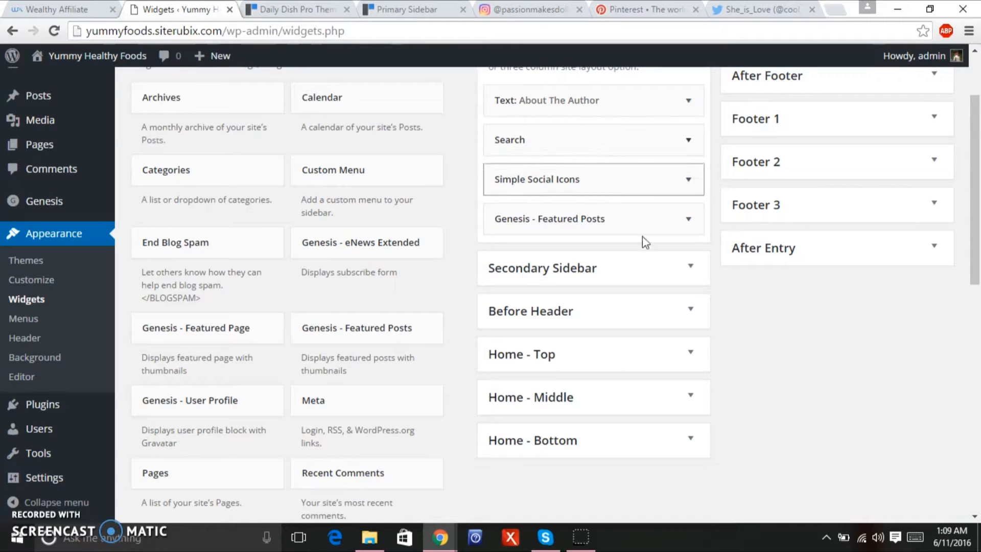
# Title the Genesis Featured Posts widget 'Featured Desserts' and choose the Desserts category.
pyautogui.click(685, 226)
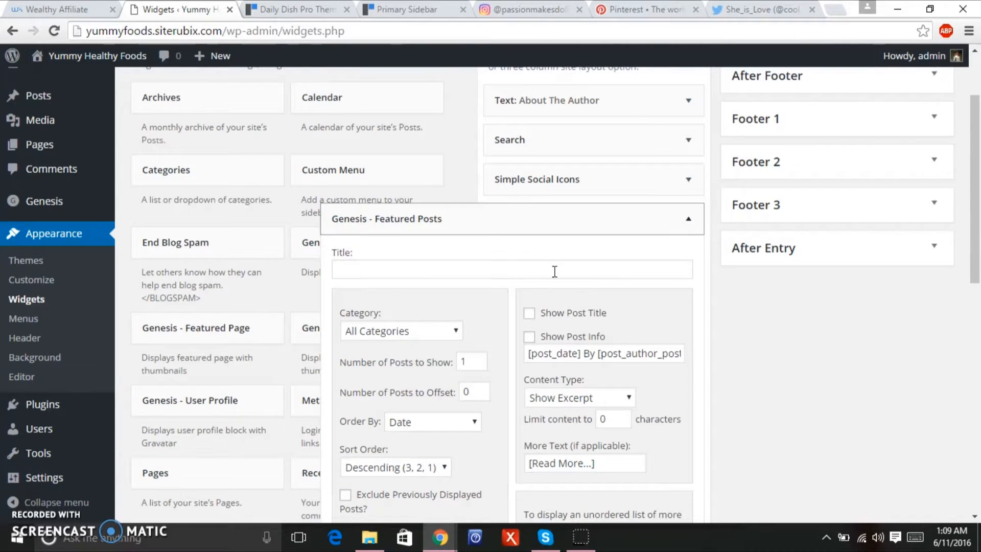
pyautogui.moveTo(969, 254); pyautogui.dragTo(969, 296)
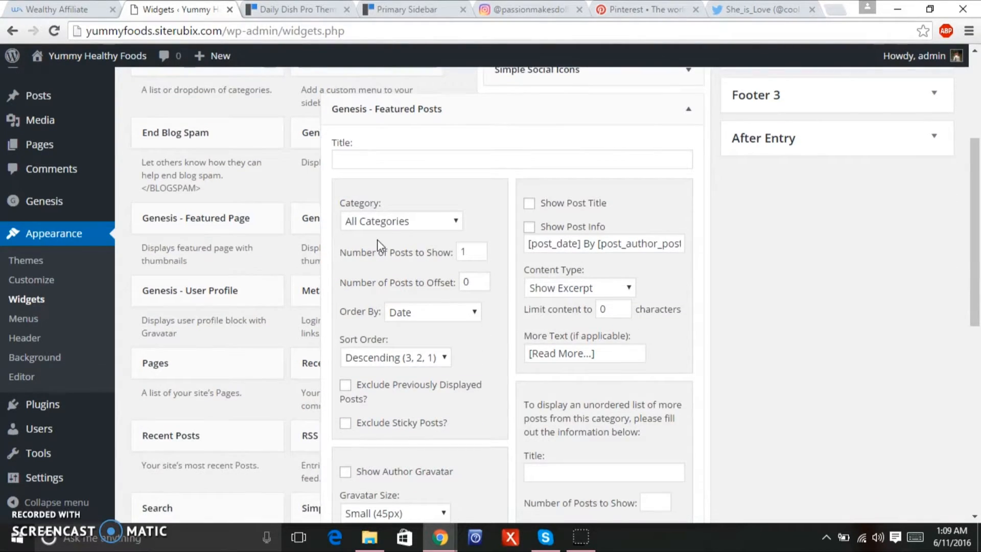
pyautogui.click(436, 163)
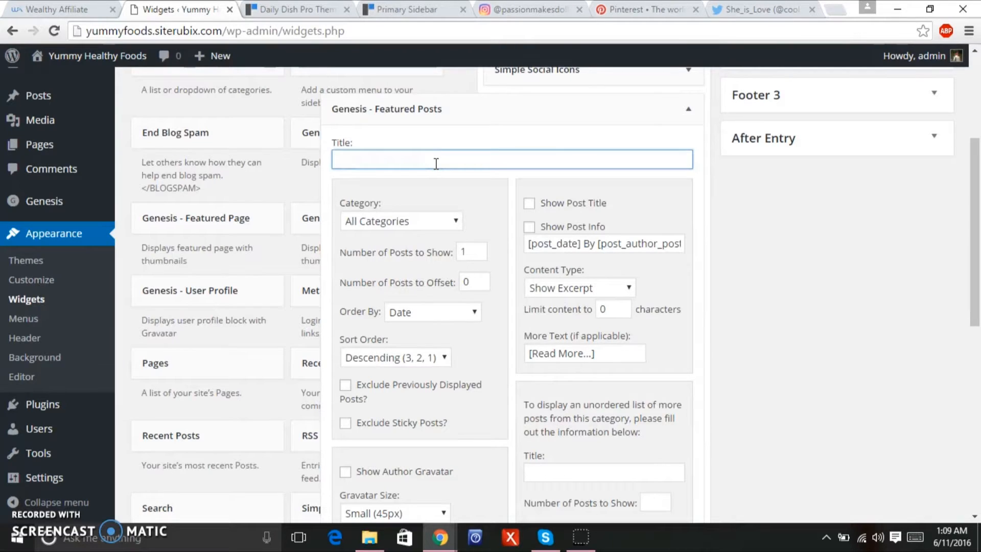
pyautogui.write('Featured Desserts')
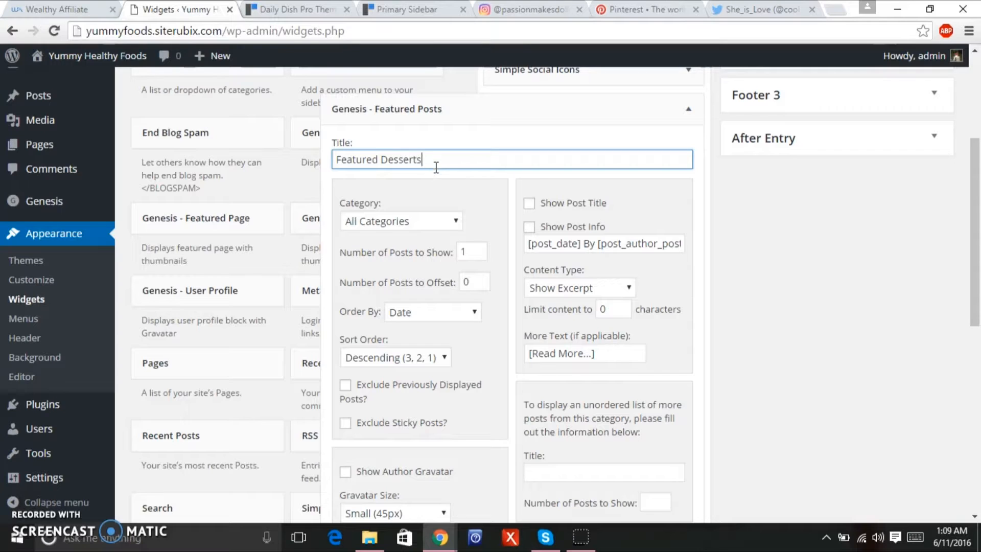
pyautogui.click(419, 228)
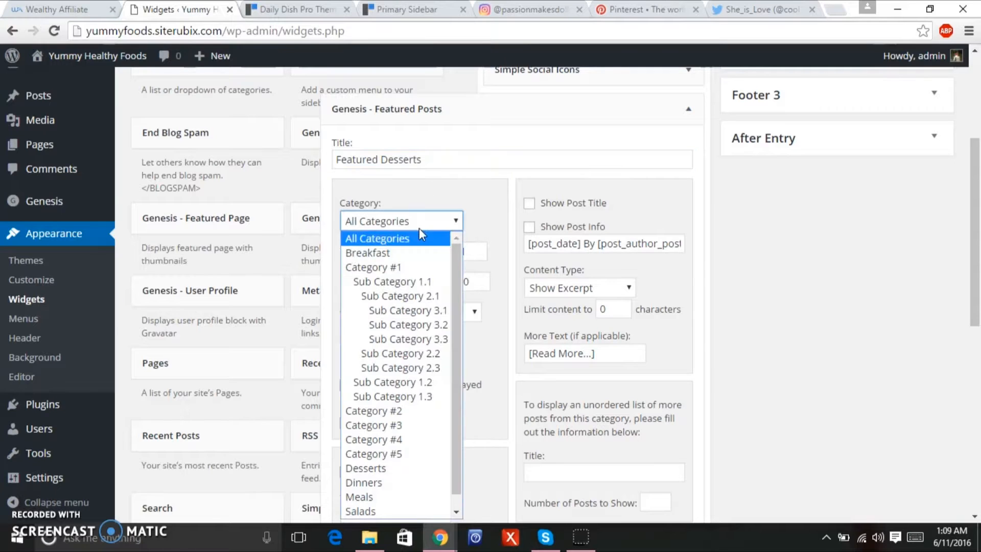
pyautogui.scroll(-1, 457, 382)
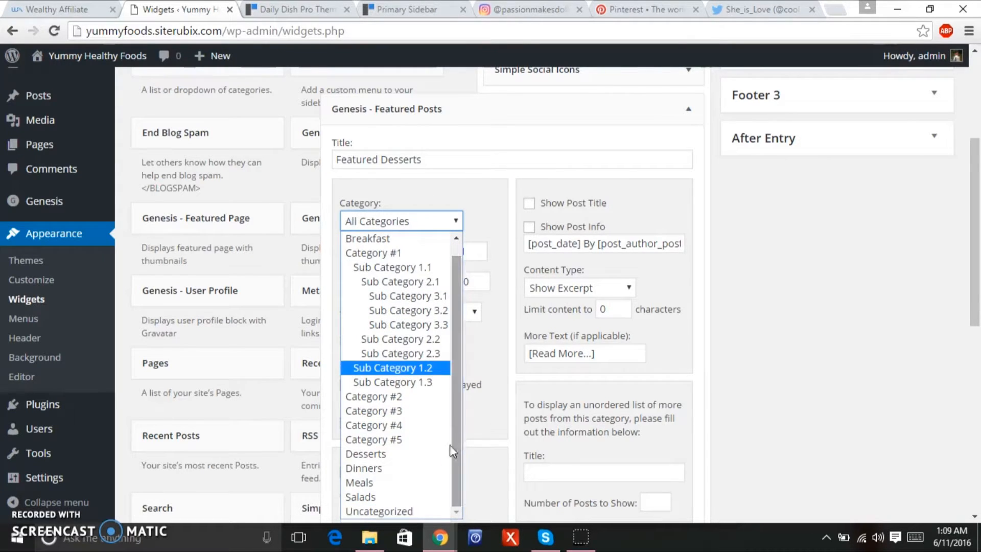
pyautogui.click(434, 454)
# Show 3 posts and keep thumbnail (150x150) as the image size.
pyautogui.doubleClick(471, 256)
pyautogui.write('3')
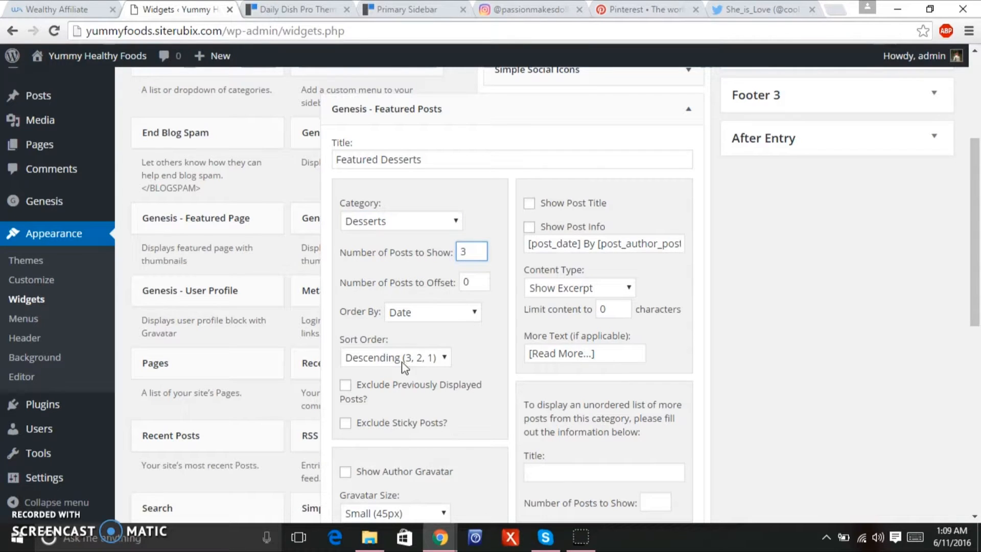
pyautogui.scroll(-5, 957, 333)
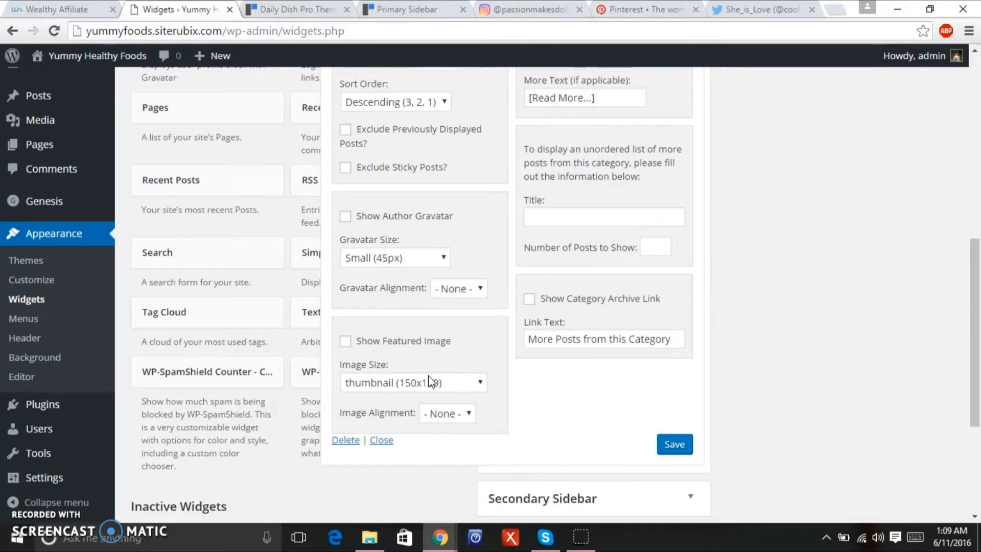
pyautogui.click(428, 382)
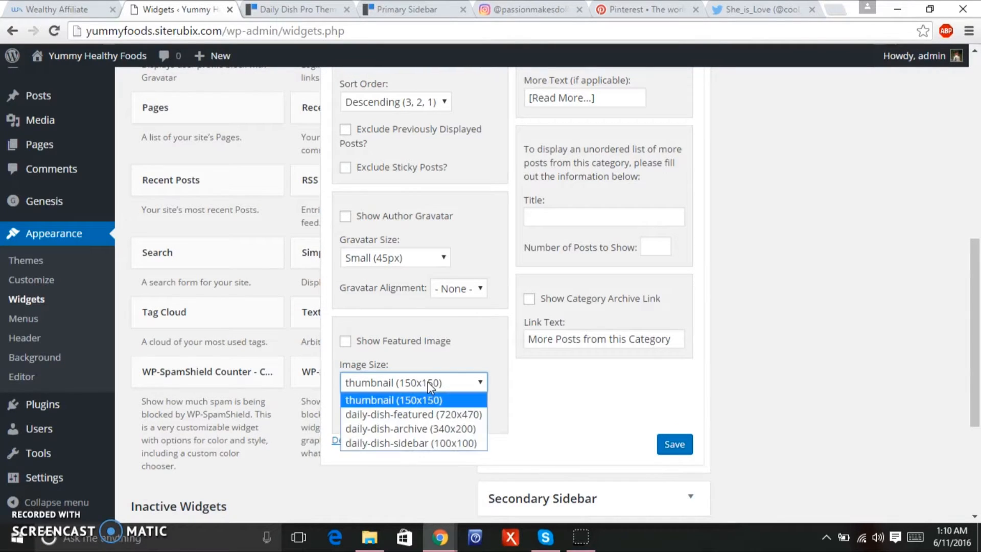
pyautogui.click(428, 382)
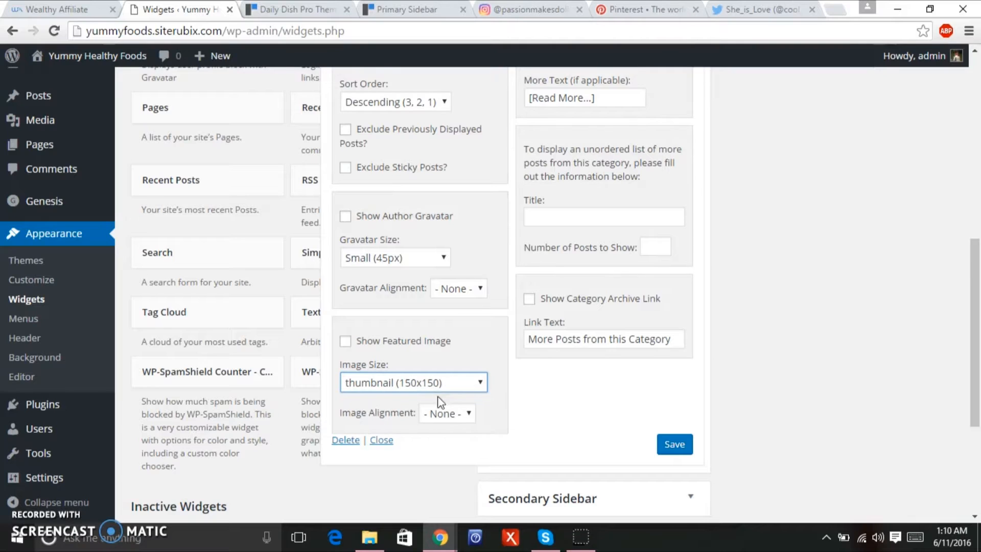
# Review the Primary Sidebar docs, then copy 'Read the Recipe »' from the Daily Dish demo.
pyautogui.click(392, 5)
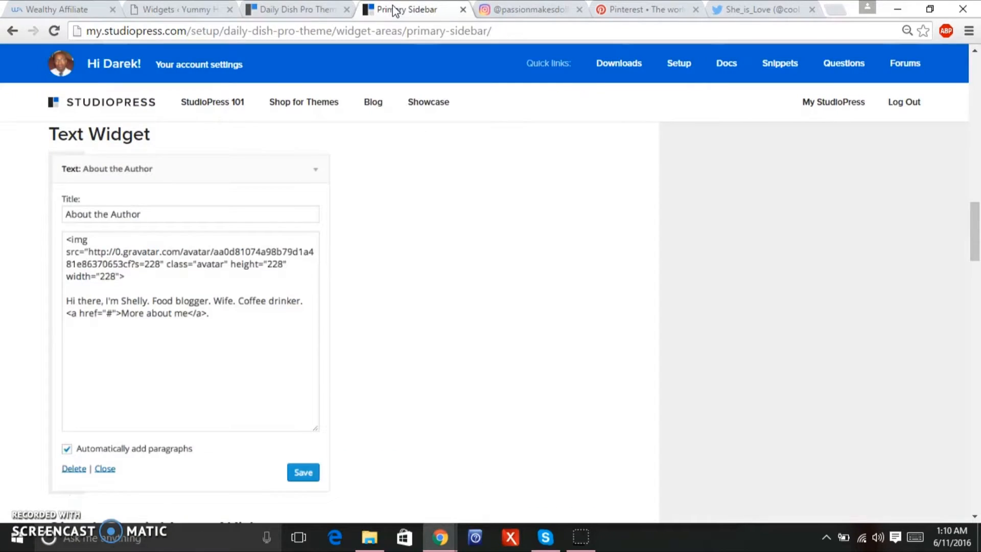
pyautogui.moveTo(978, 214); pyautogui.dragTo(928, 402)
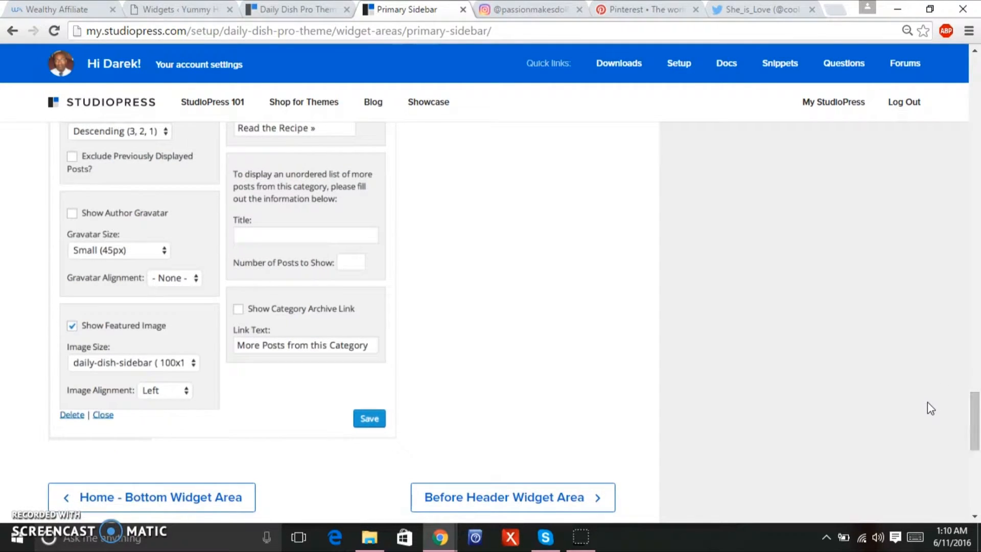
pyautogui.moveTo(973, 426); pyautogui.dragTo(973, 402)
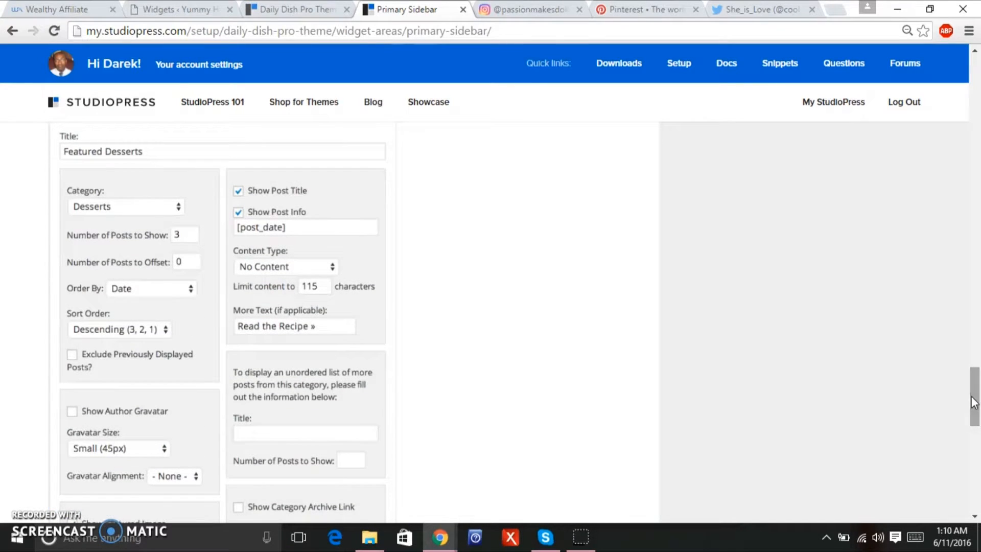
pyautogui.click(271, 11)
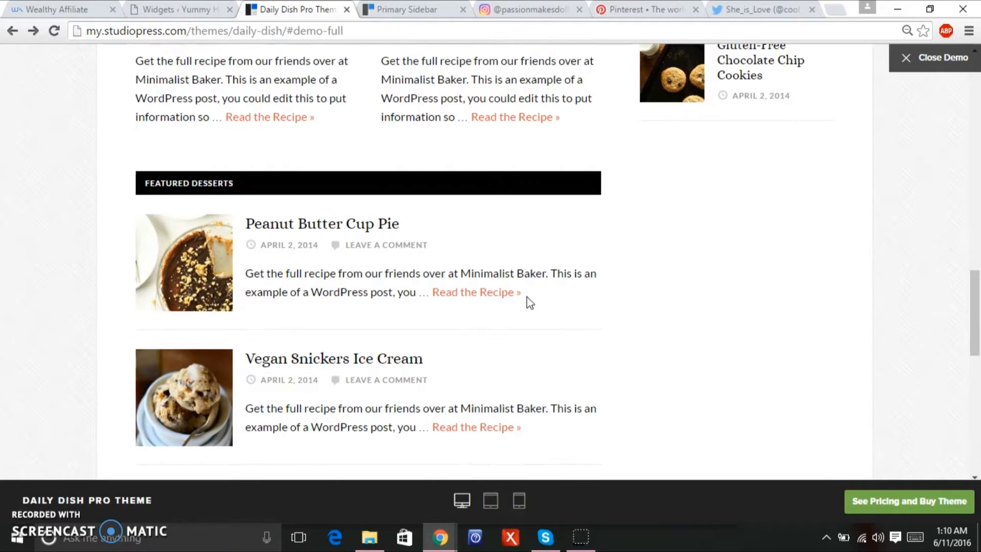
pyautogui.moveTo(518, 296); pyautogui.dragTo(434, 297)
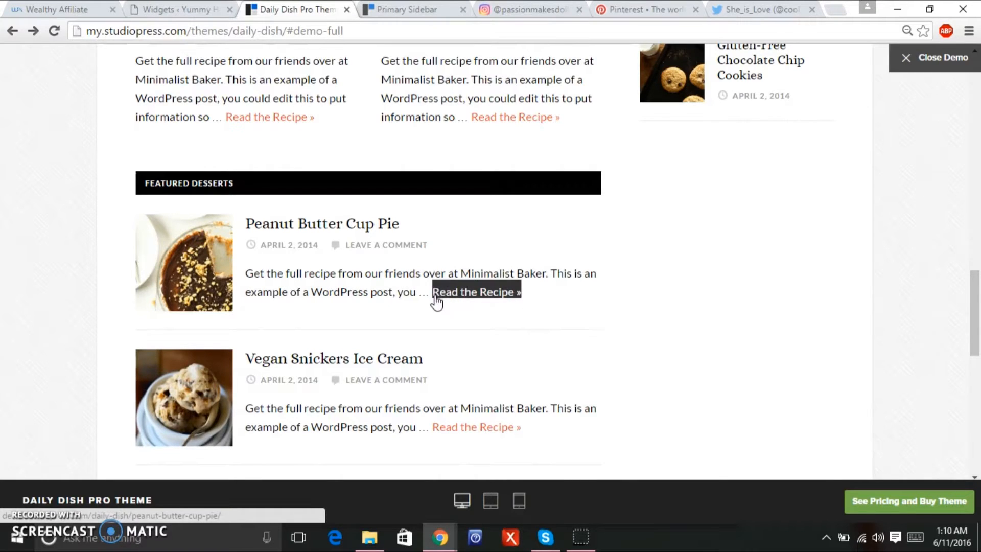
pyautogui.rightClick(436, 302)
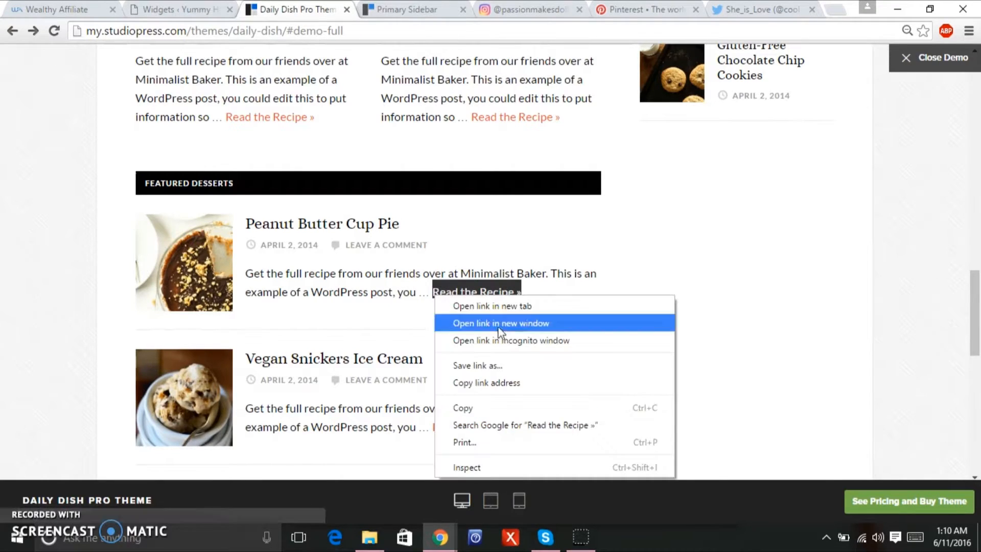
pyautogui.click(510, 407)
pyautogui.click(179, 9)
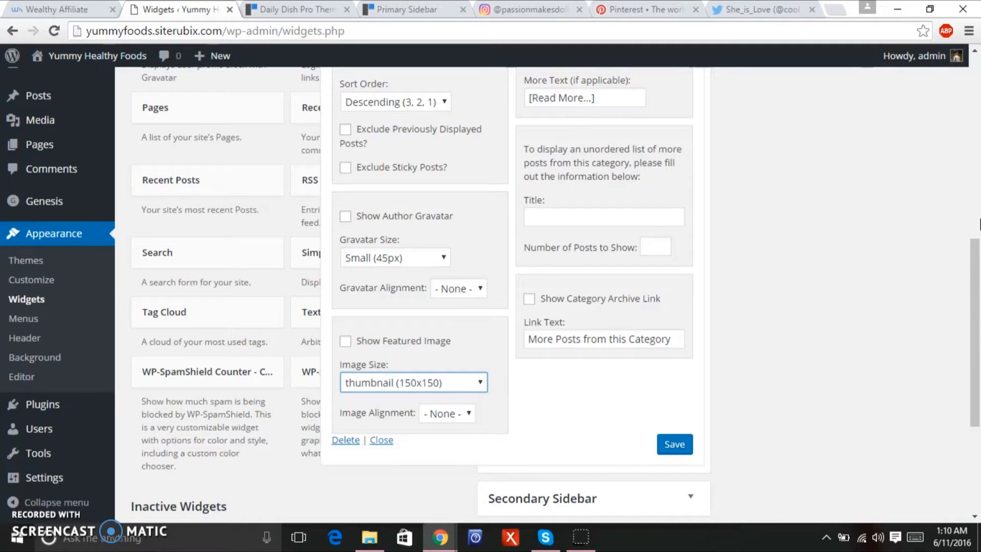
# Set Image Alignment to Left and enable Show Post Title and Show Post Info.
pyautogui.scroll(1, 979, 320)
pyautogui.scroll(1, 979, 317)
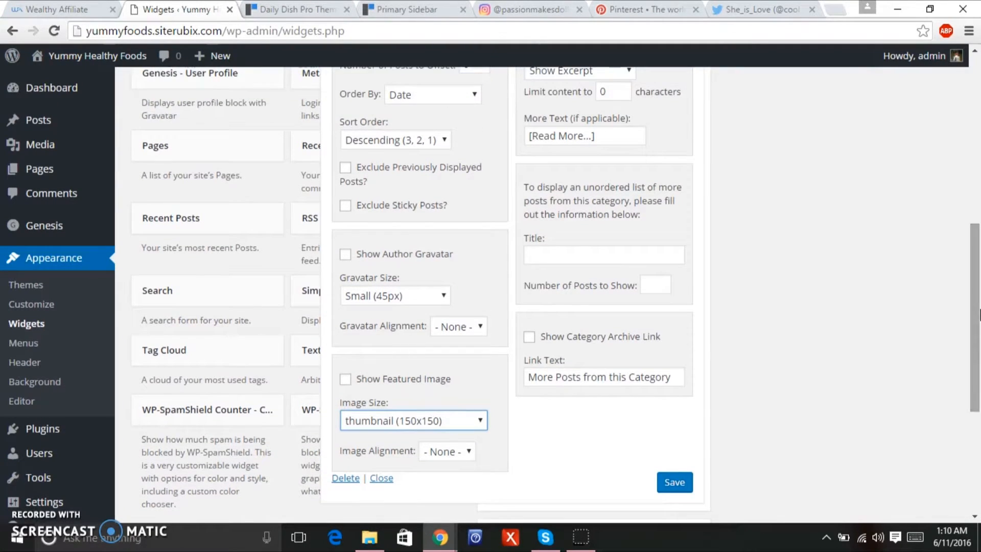
pyautogui.click(460, 452)
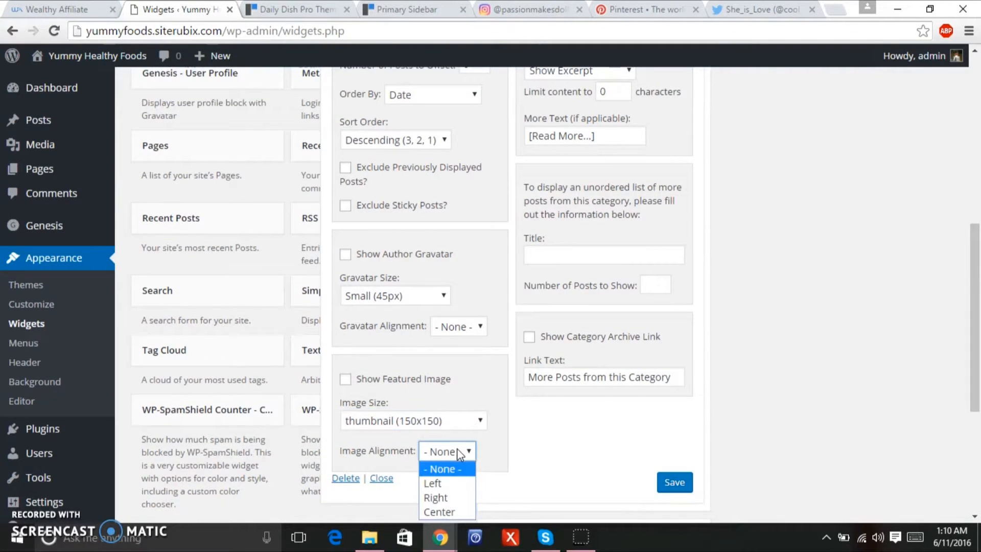
pyautogui.click(450, 481)
pyautogui.scroll(4, 976, 397)
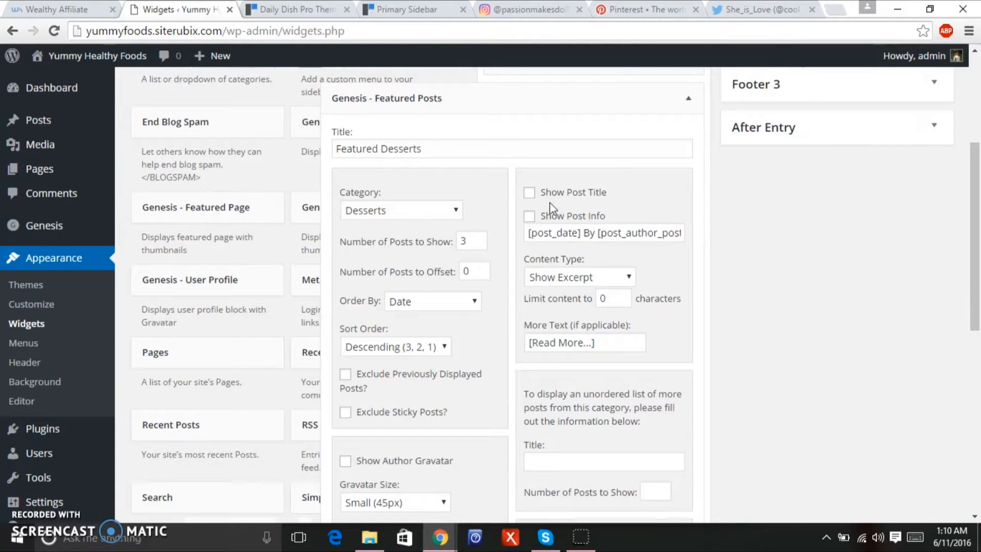
pyautogui.click(530, 192)
pyautogui.click(530, 217)
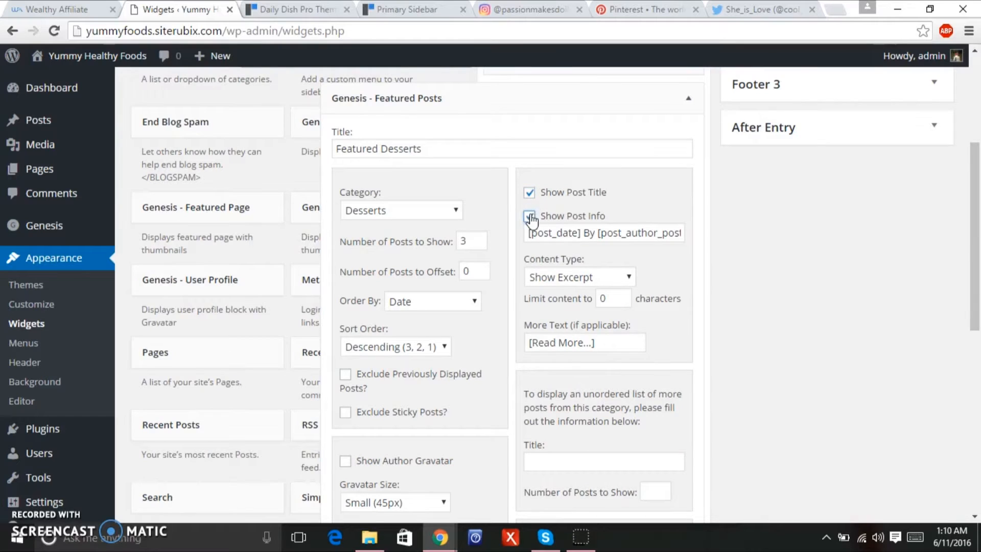
pyautogui.click(601, 280)
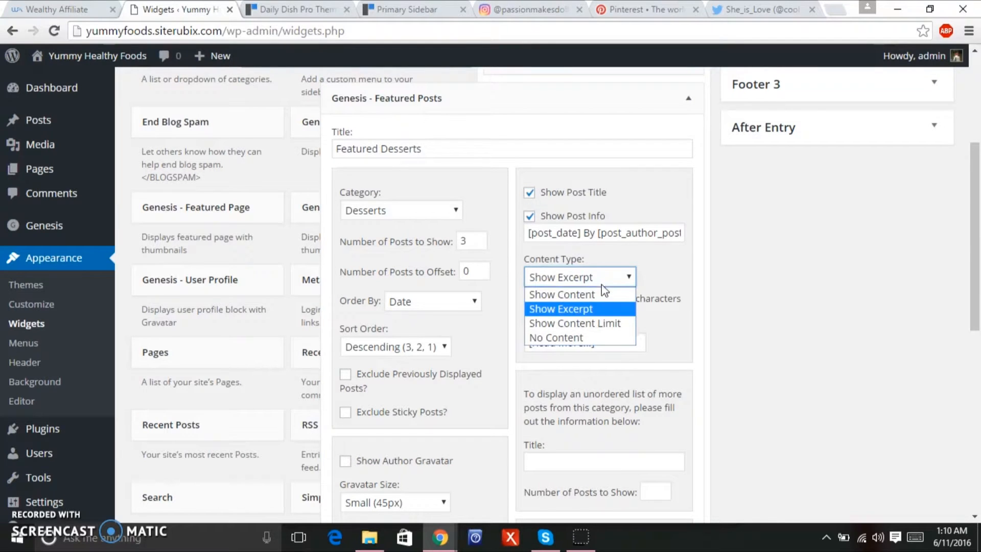
pyautogui.click(591, 325)
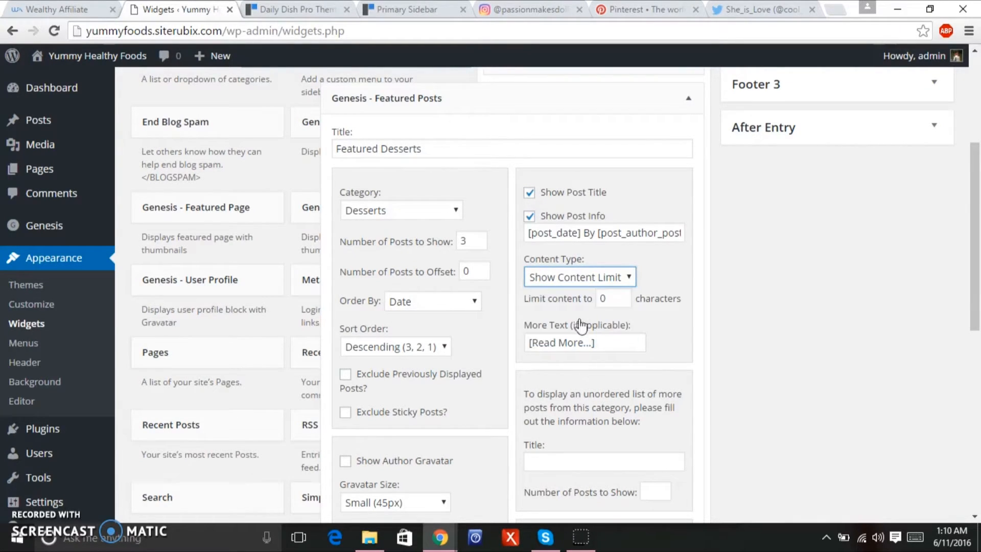
# Check the demo and reference settings, then change Content Type to No Content.
pyautogui.click(292, 11)
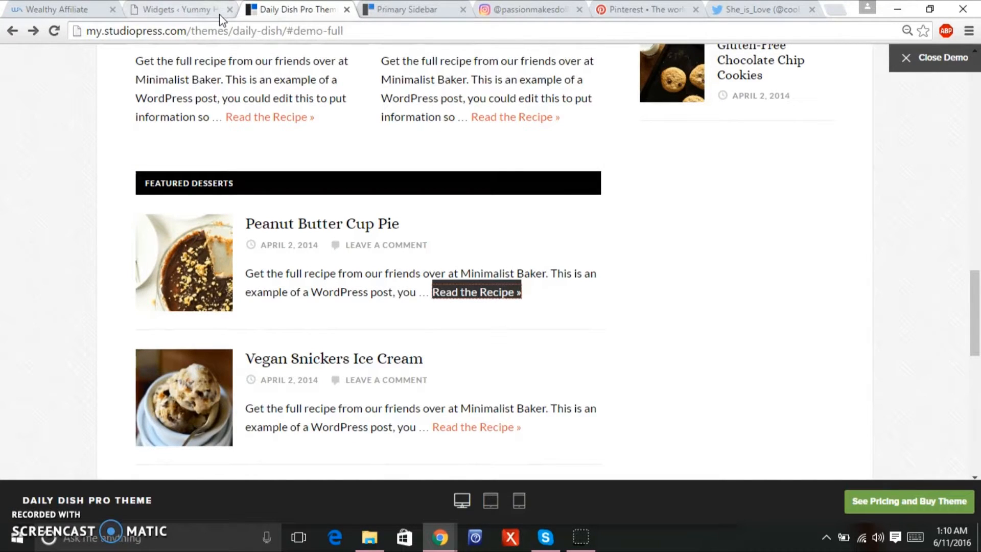
pyautogui.click(389, 10)
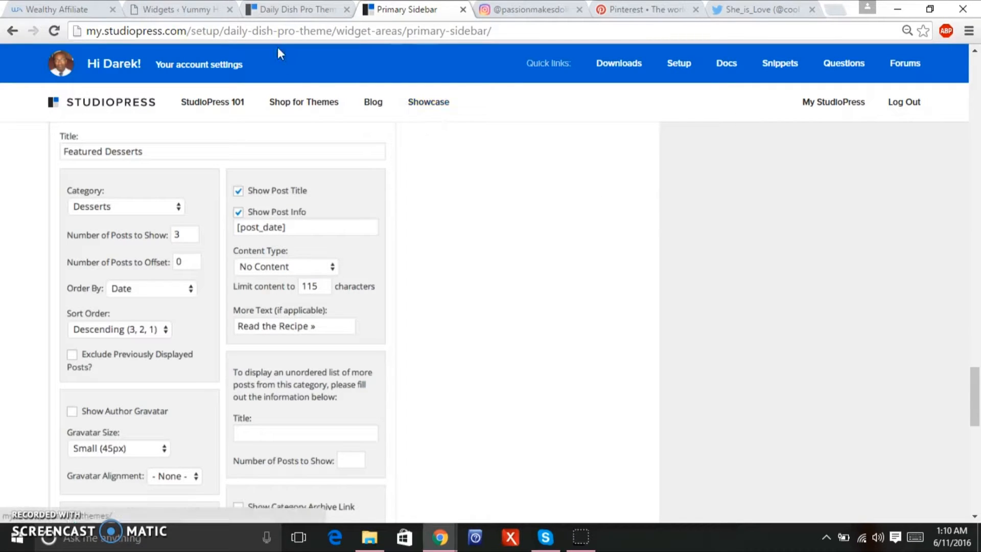
pyautogui.click(151, 12)
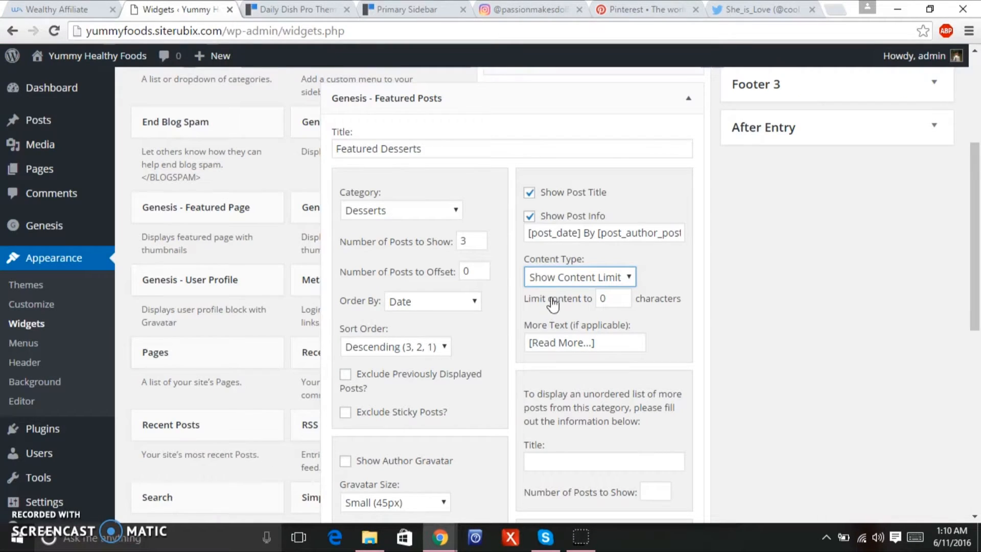
pyautogui.click(554, 278)
pyautogui.click(556, 337)
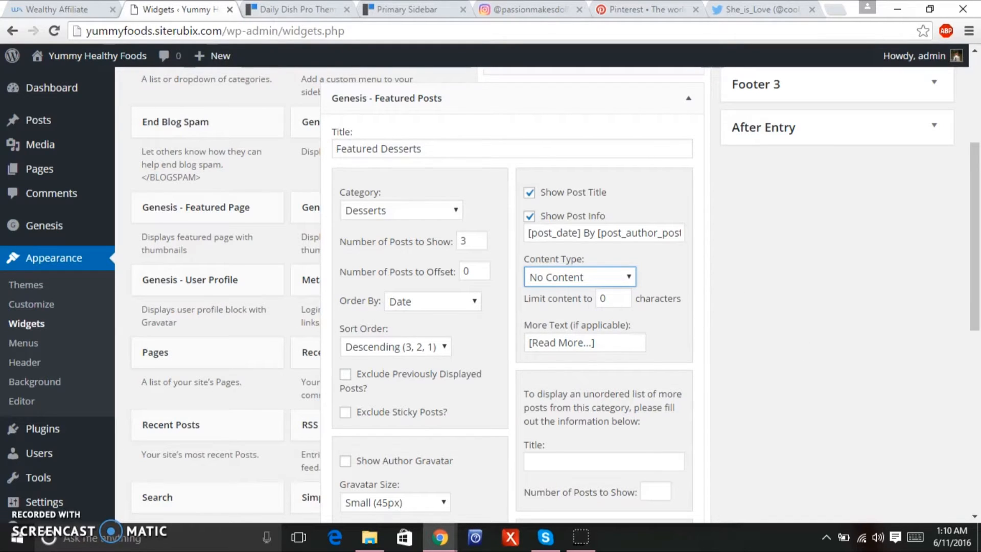
# Recheck the reference widget settings and demo layout, then save the Featured Posts widget.
pyautogui.click(376, 12)
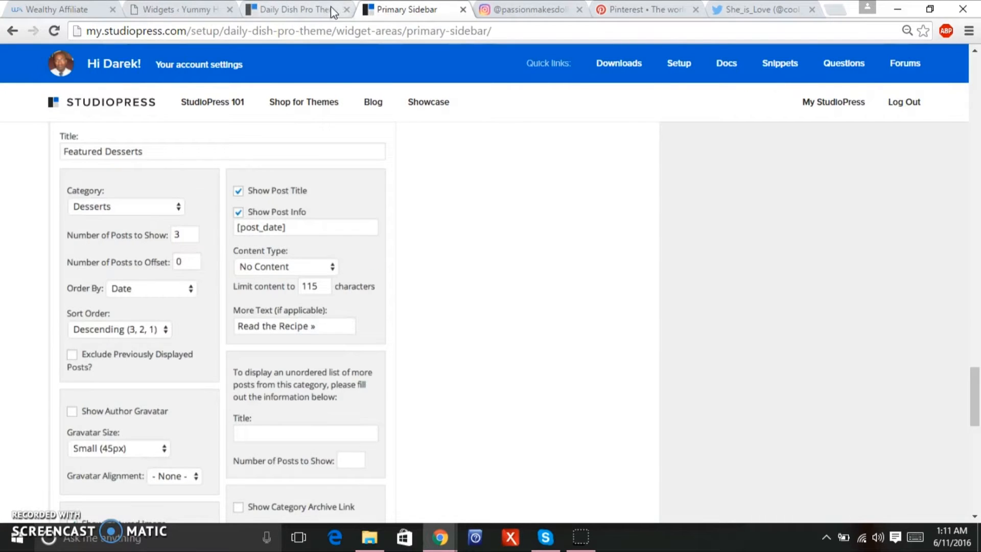
pyautogui.click(330, 7)
pyautogui.moveTo(979, 333); pyautogui.dragTo(975, 285)
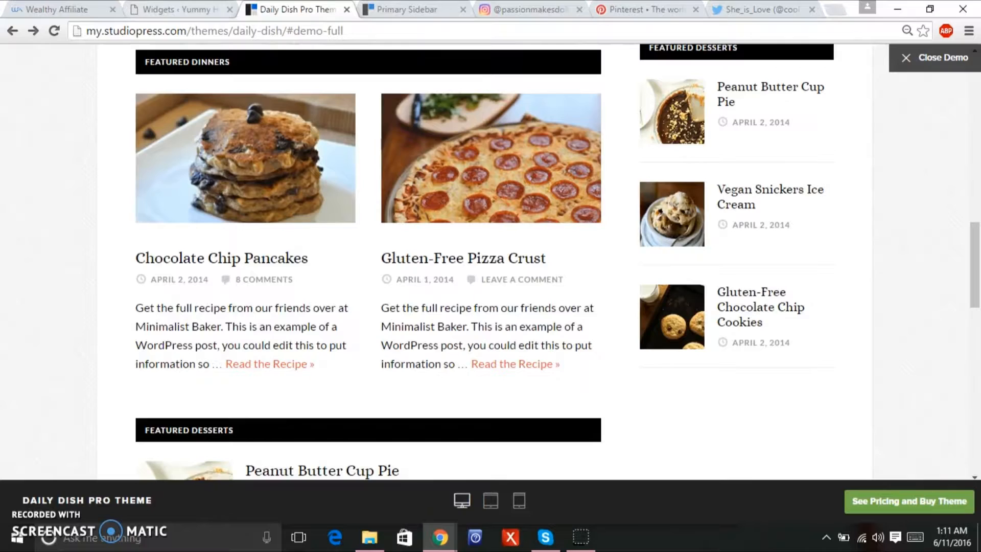
pyautogui.click(392, 9)
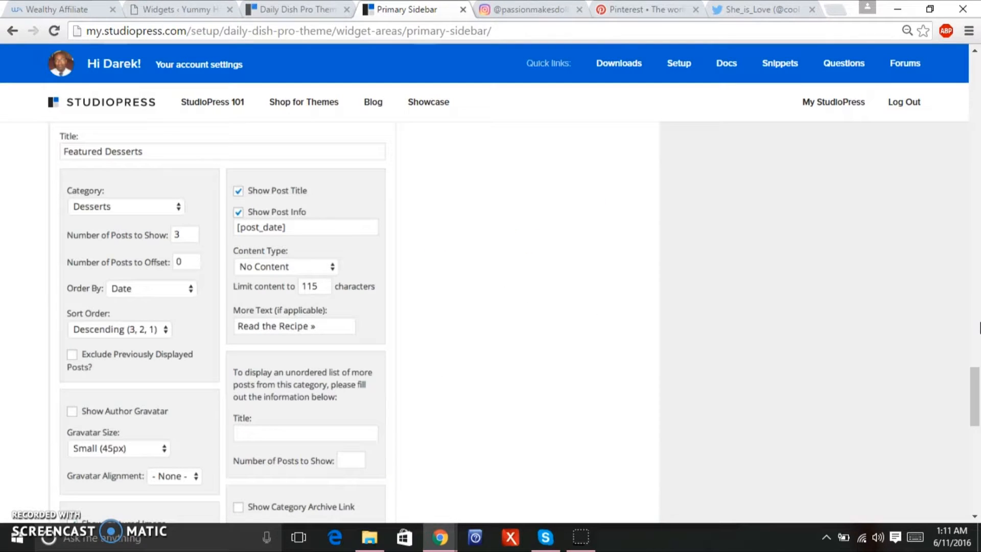
pyautogui.moveTo(975, 382)
pyautogui.mouseDown()
pyautogui.moveTo(974, 414)
pyautogui.moveTo(973, 385)
pyautogui.mouseUp()
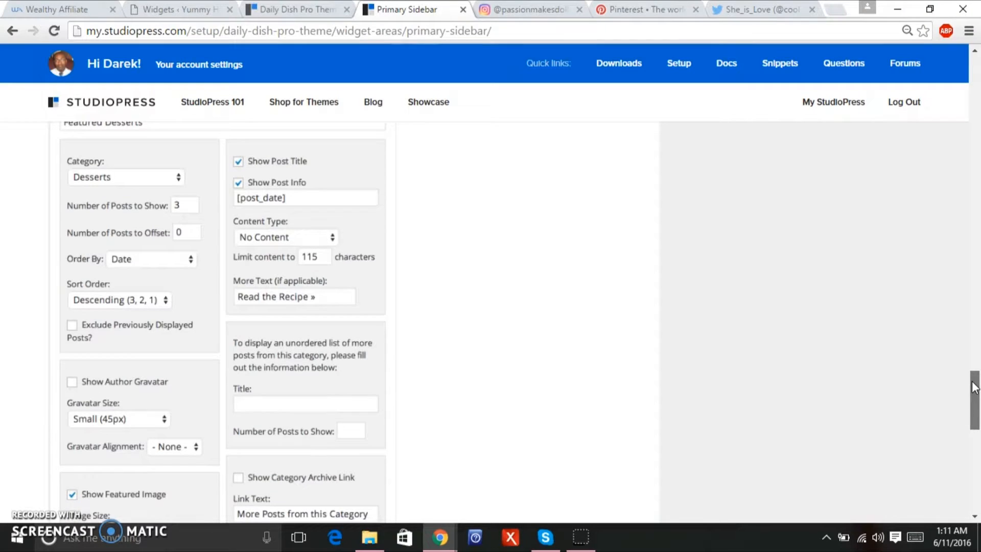
pyautogui.click(153, 9)
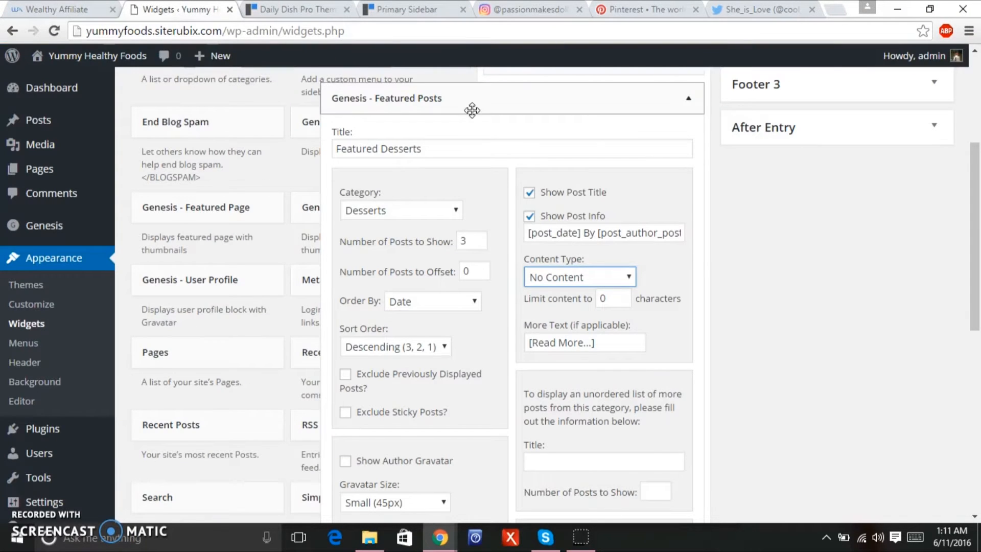
pyautogui.moveTo(979, 223); pyautogui.dragTo(966, 316)
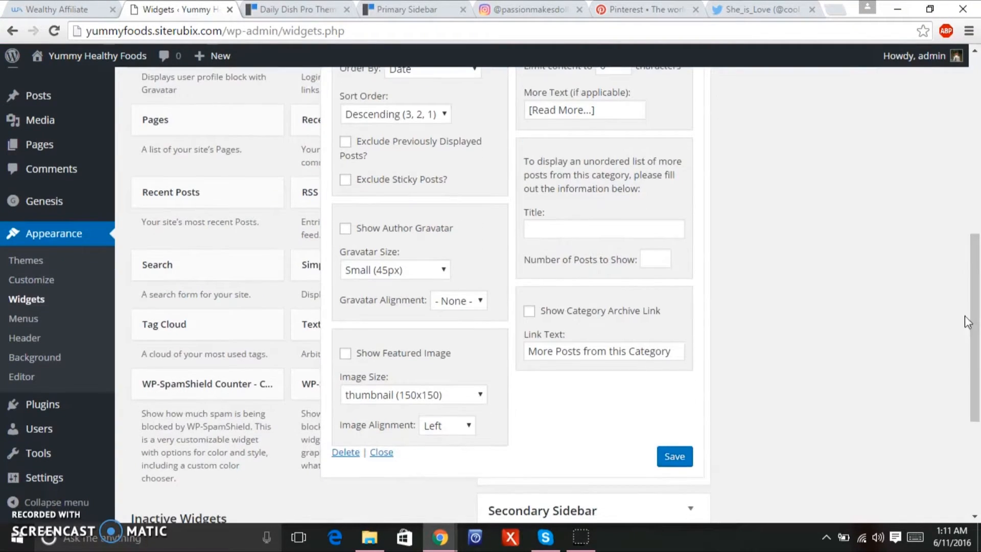
pyautogui.click(689, 456)
# Enable Show Featured Image, save again, and collapse the Featured Desserts widget.
pyautogui.click(344, 354)
pyautogui.click(674, 457)
pyautogui.moveTo(979, 352); pyautogui.dragTo(960, 210)
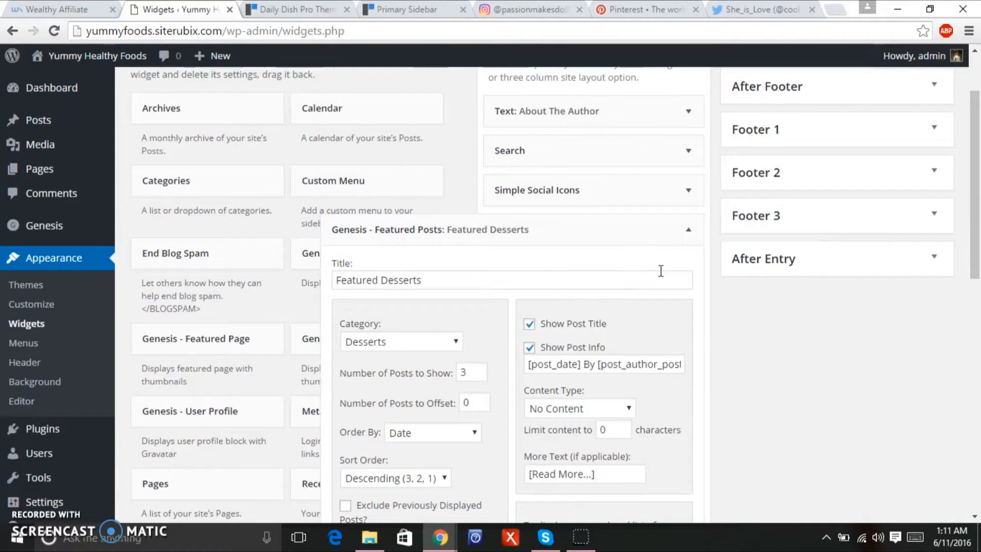
pyautogui.click(688, 231)
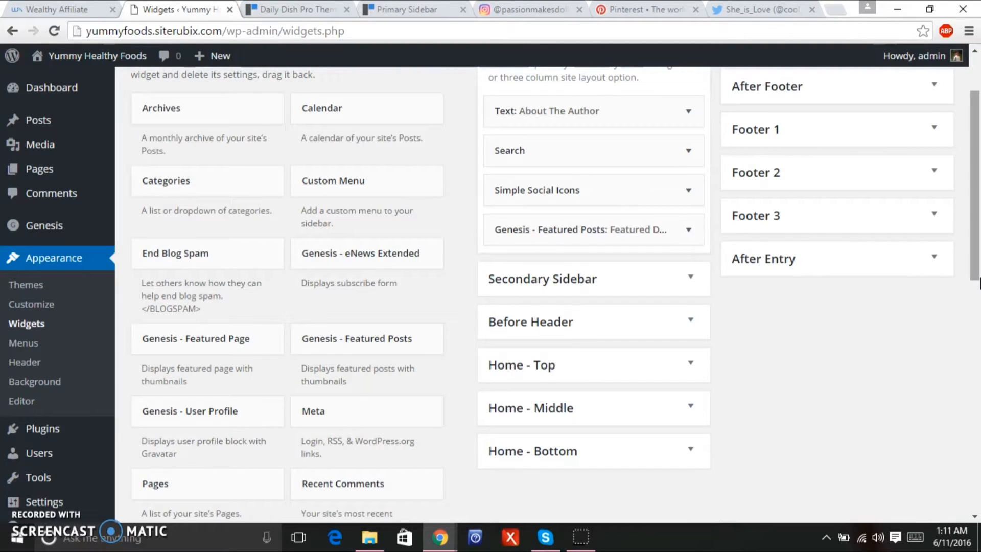
# Add a Genesis - eNews Extended widget to the Primary Sidebar and title it 'Email Newsletter'.
pyautogui.moveTo(392, 260); pyautogui.dragTo(587, 214)
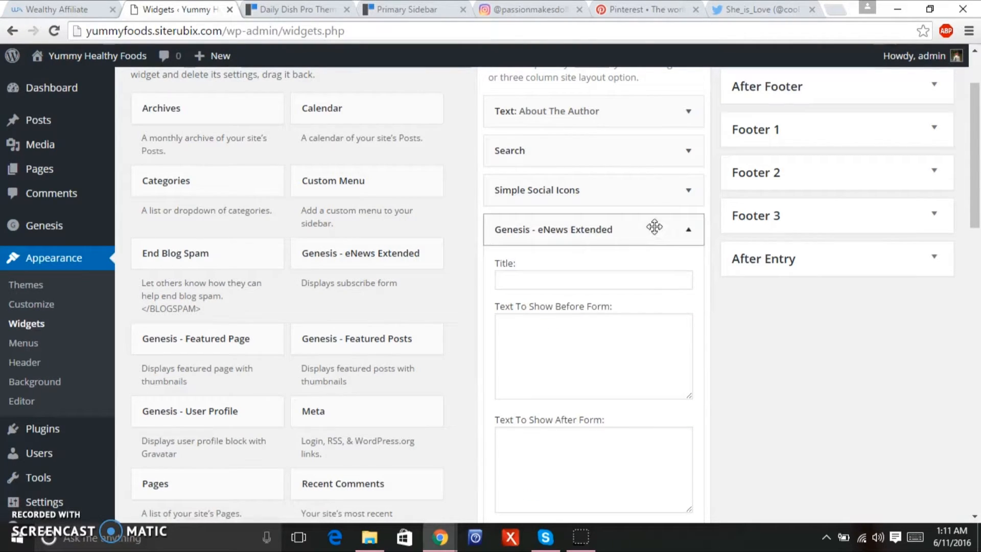
pyautogui.click(389, 11)
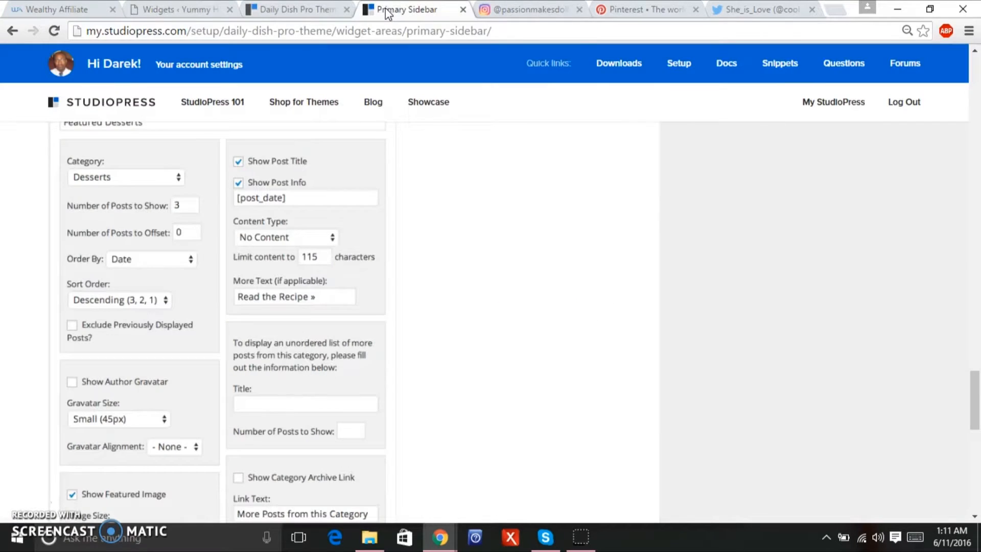
pyautogui.moveTo(973, 393); pyautogui.dragTo(973, 333)
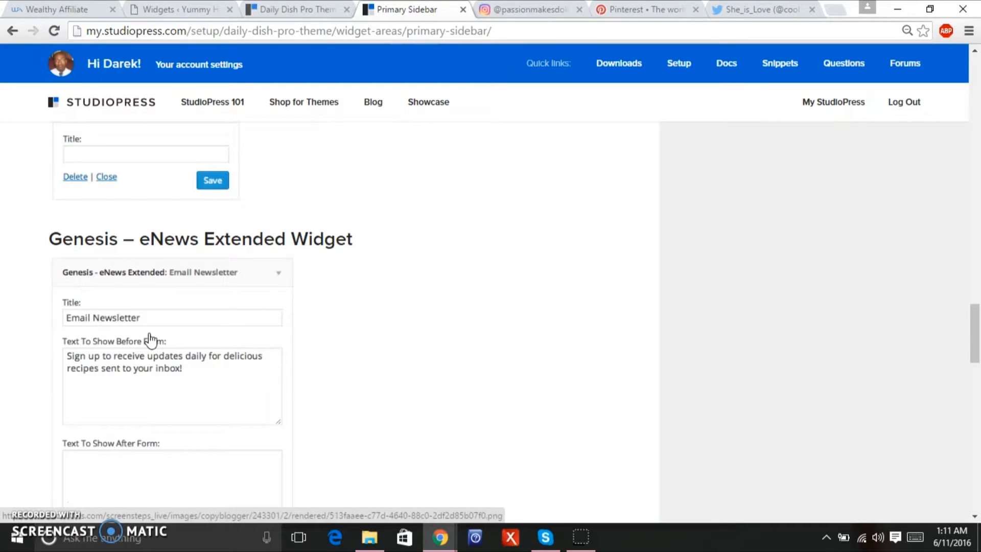
pyautogui.click(174, 12)
pyautogui.click(531, 275)
pyautogui.write('Email Newsletter')
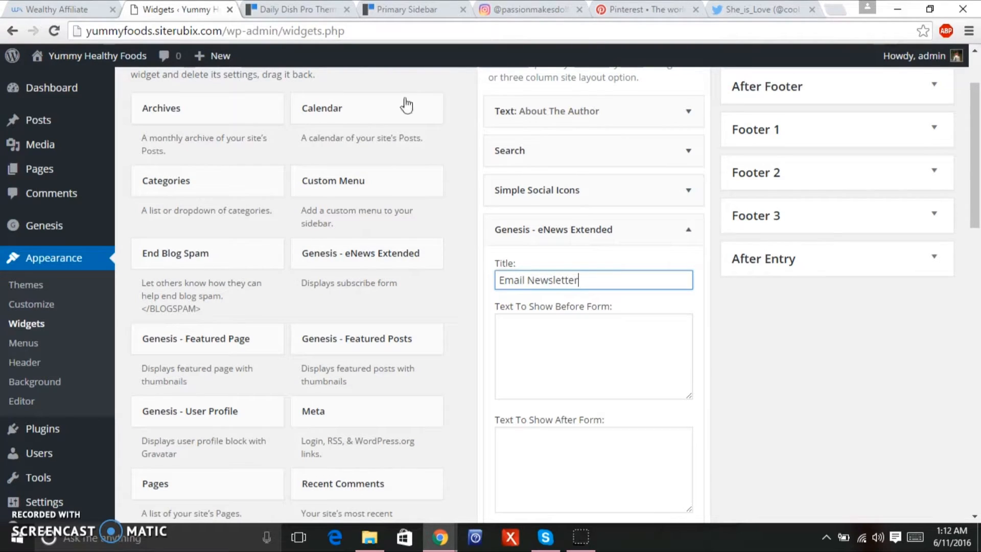
# Enter the text before the form: 'Sign up to get free recipes daily to be sent to your'.
pyautogui.click(401, 10)
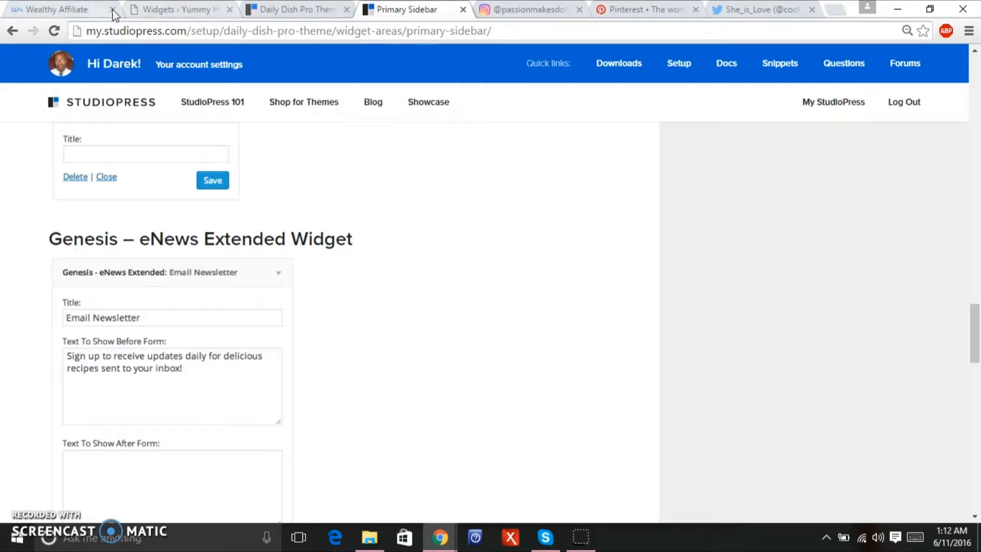
pyautogui.click(142, 11)
pyautogui.click(515, 331)
pyautogui.write('Sign up to get free rec')
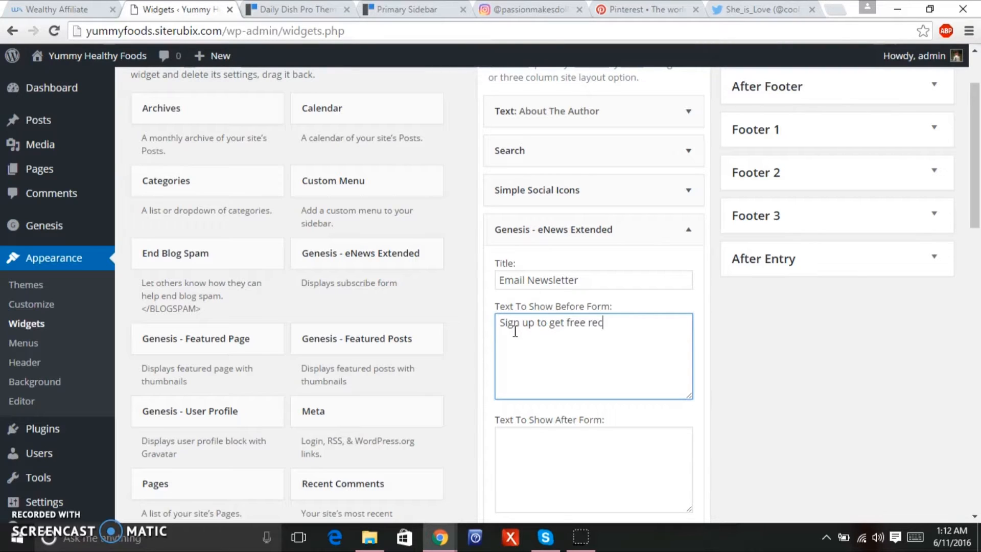
pyautogui.write('ipes daily to be sent to your inbox.')
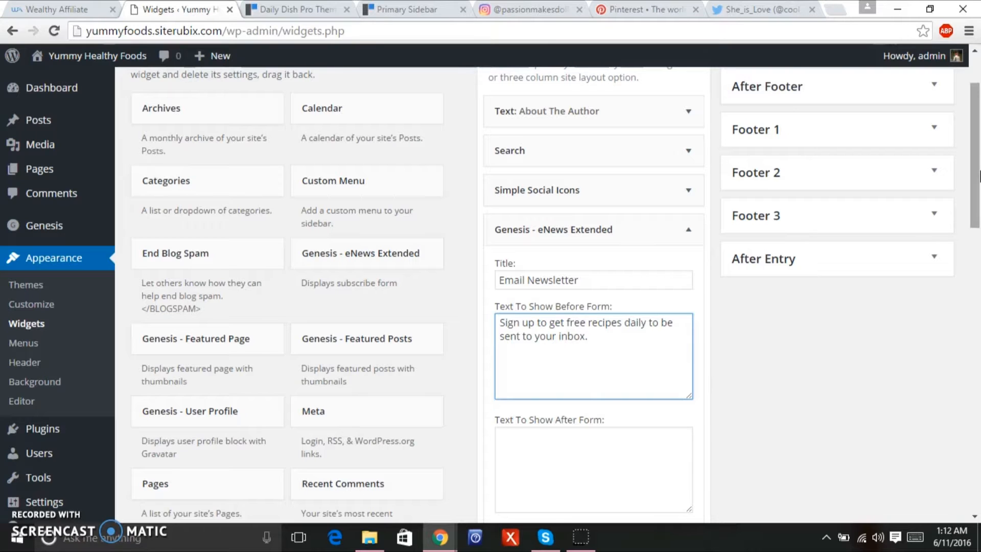
pyautogui.moveTo(975, 177); pyautogui.dragTo(967, 269)
pyautogui.scroll(1, 966, 253)
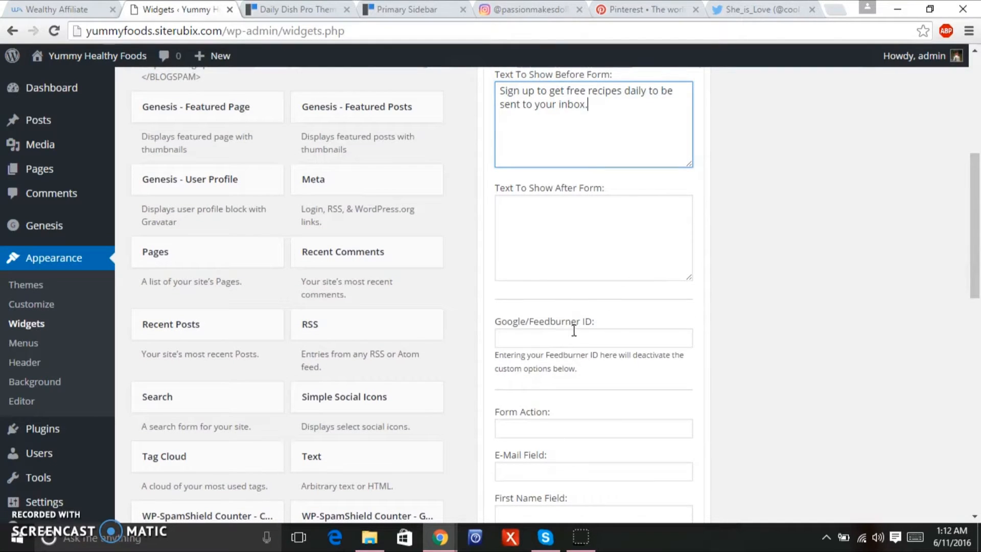
# Compare the widget with the reference newsletter settings and the theme demo page.
pyautogui.click(378, 11)
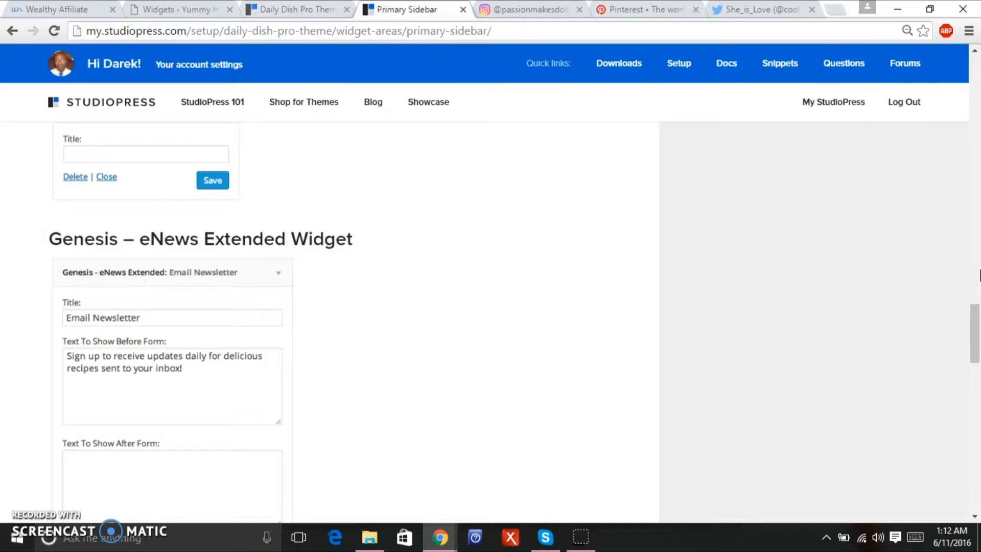
pyautogui.moveTo(976, 350)
pyautogui.mouseDown()
pyautogui.moveTo(975, 388)
pyautogui.moveTo(976, 365)
pyautogui.mouseUp()
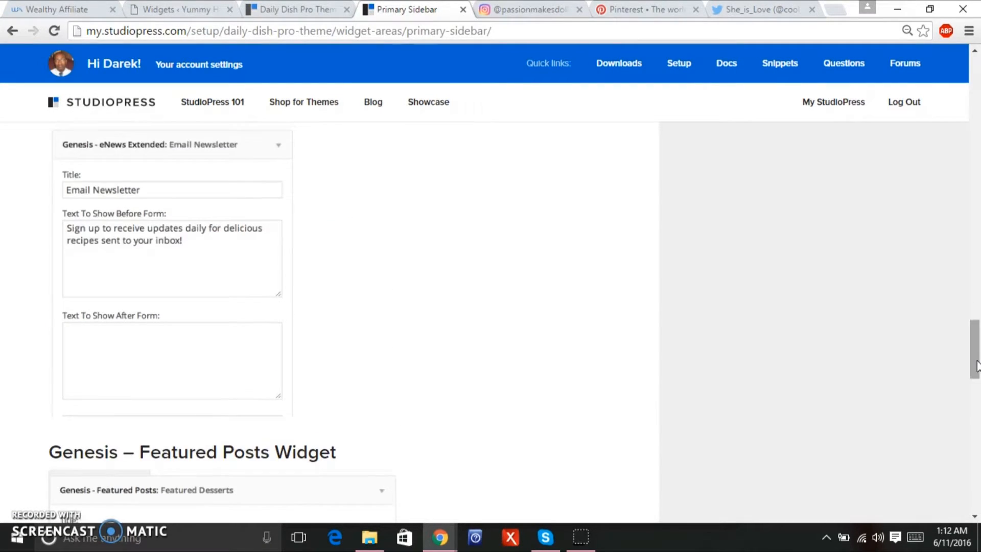
pyautogui.click(270, 12)
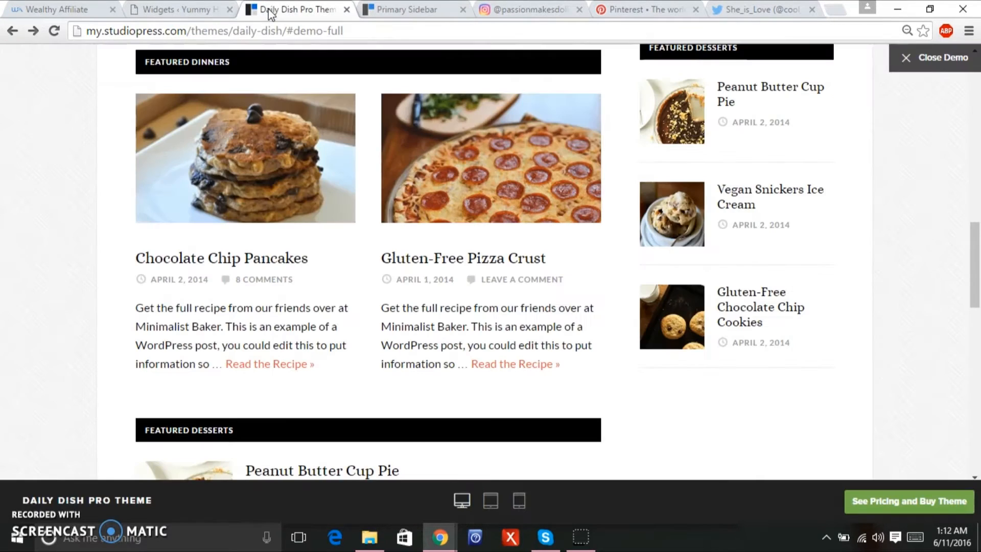
pyautogui.click(174, 10)
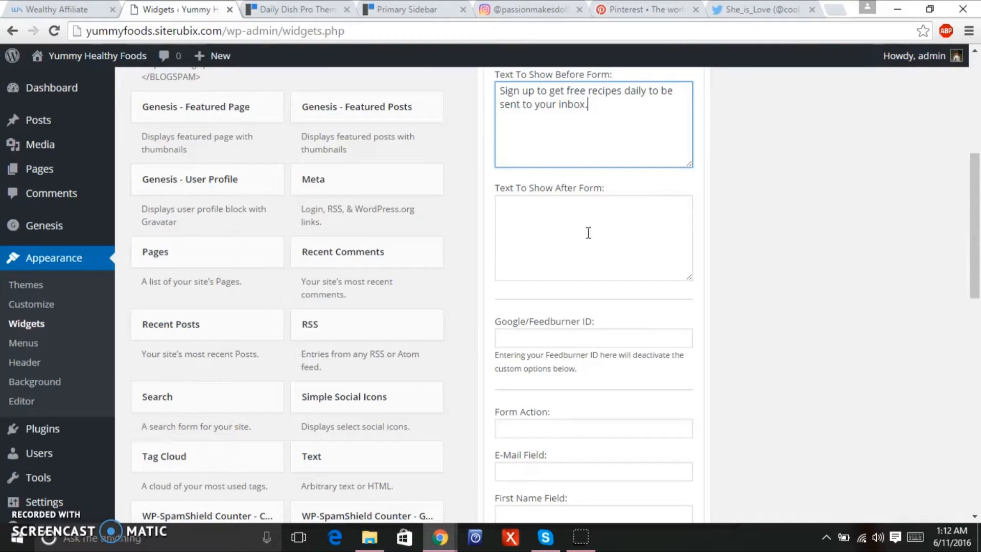
# Review the eNews Extended options, save the widget, and view the live front page.
pyautogui.moveTo(969, 251); pyautogui.dragTo(961, 296)
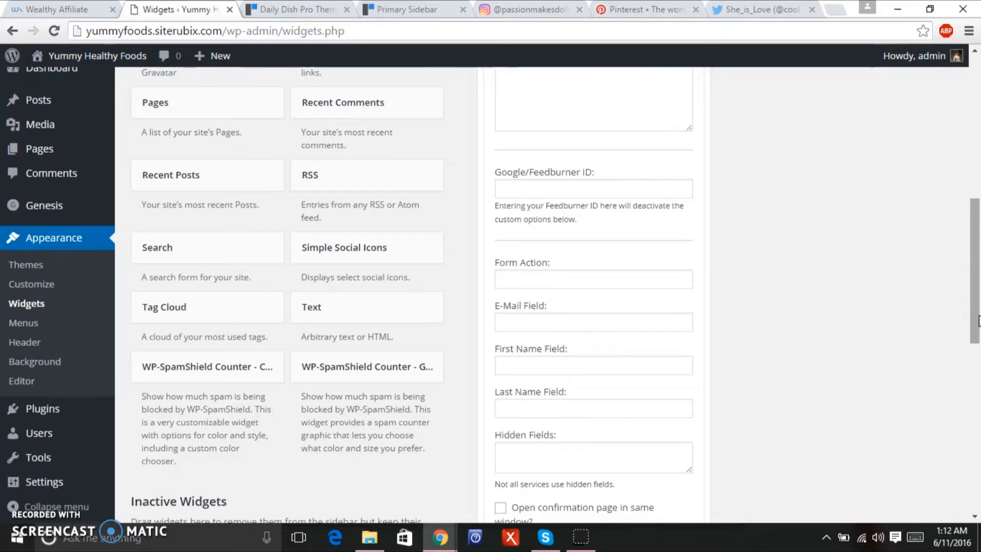
pyautogui.scroll(-3, 971, 367)
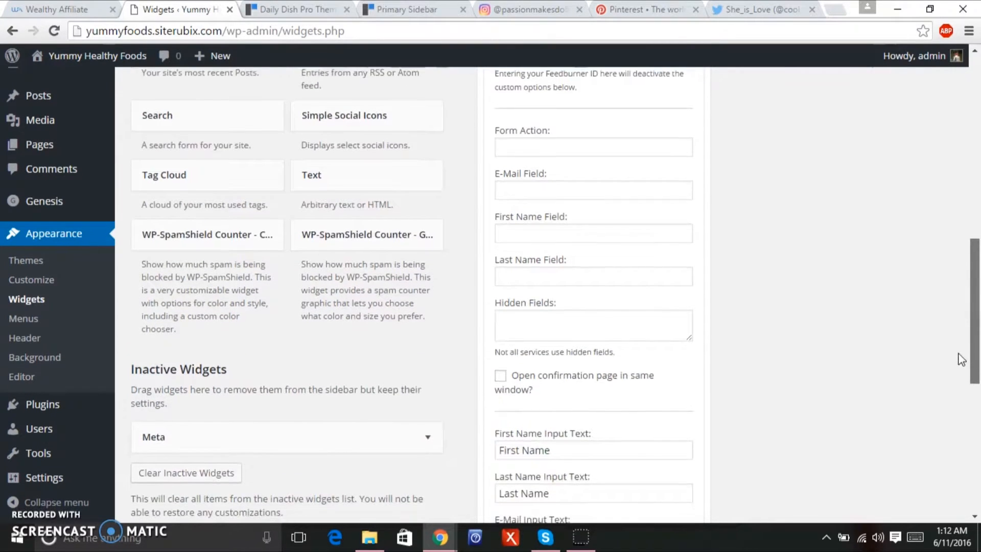
pyautogui.scroll(-2, 950, 378)
pyautogui.scroll(5, 950, 368)
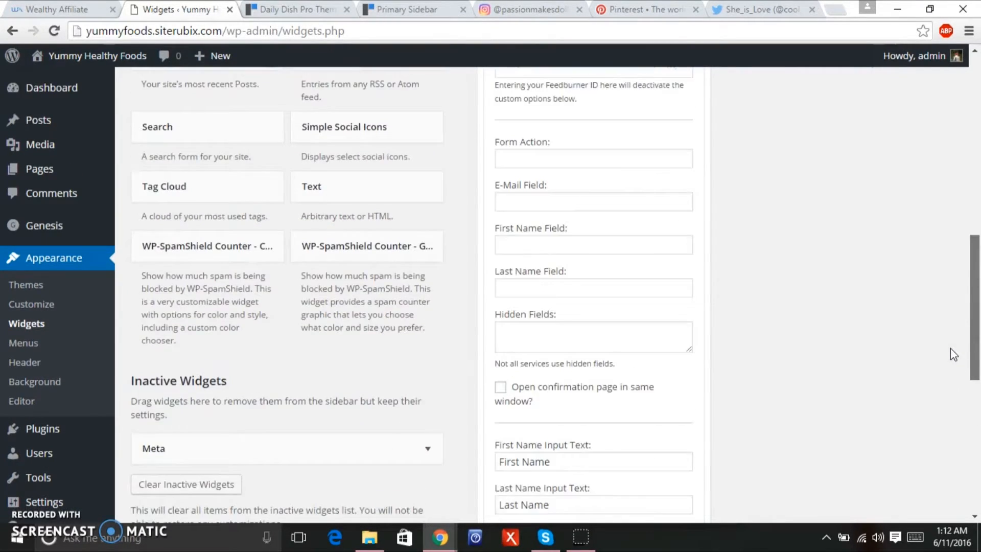
pyautogui.scroll(2, 969, 310)
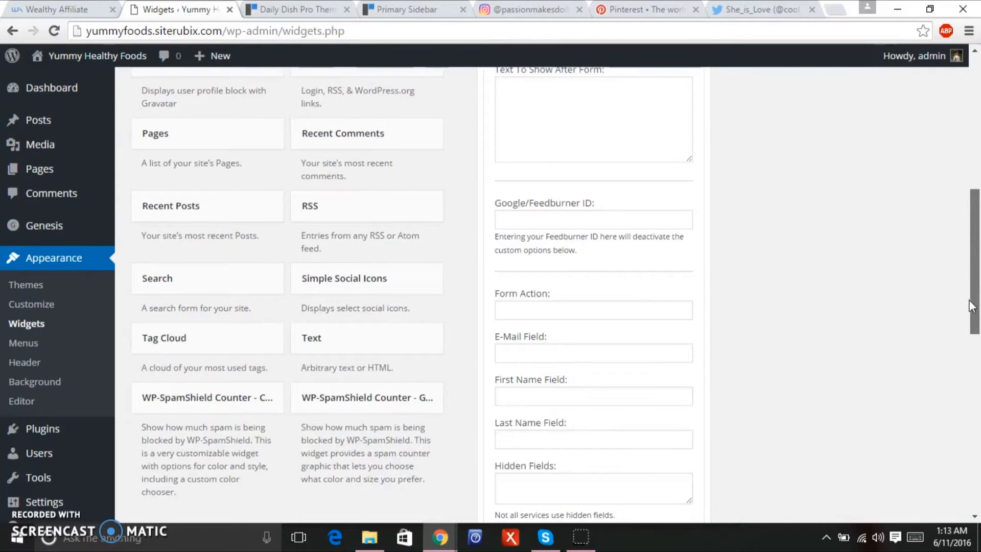
pyautogui.moveTo(979, 280); pyautogui.dragTo(942, 349)
pyautogui.scroll(-5, 943, 349)
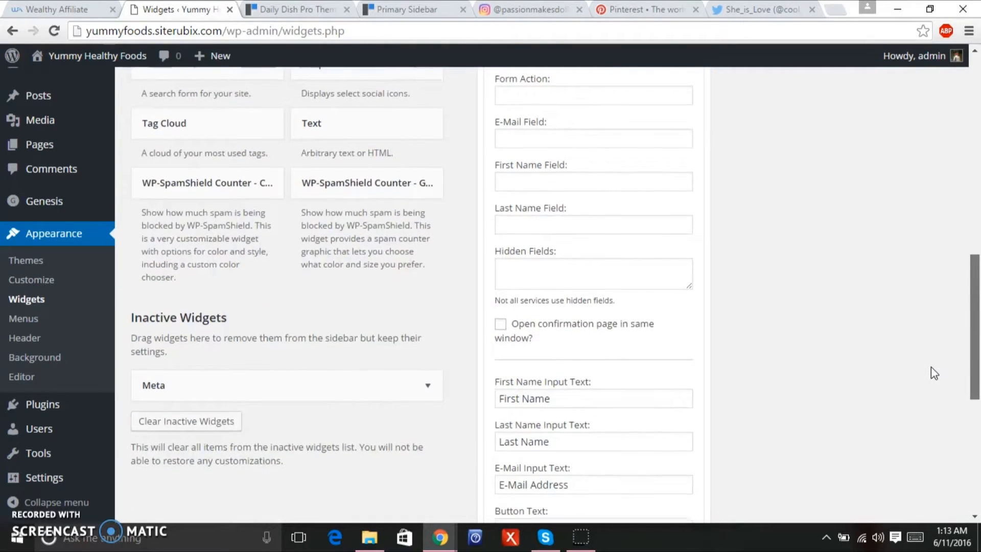
pyautogui.scroll(1, 936, 416)
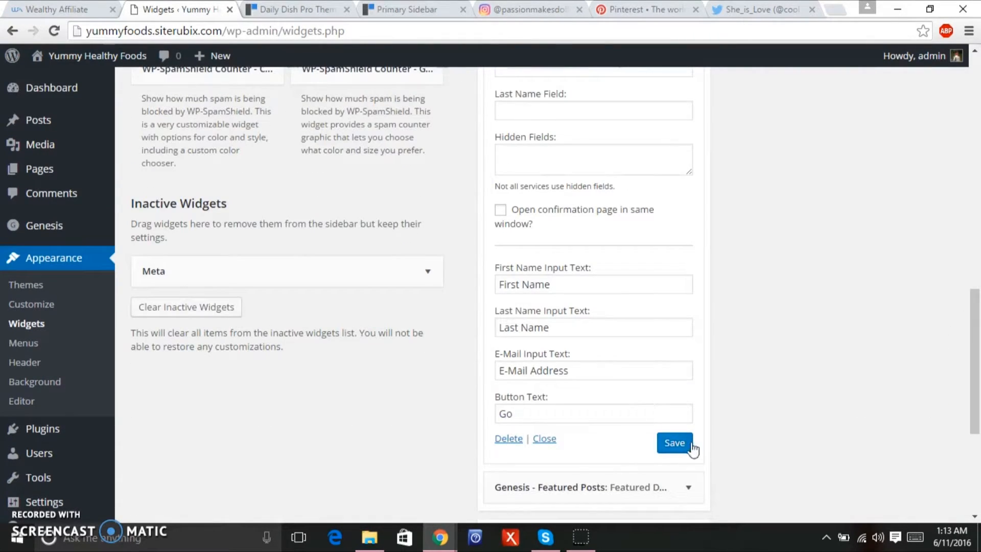
pyautogui.click(672, 451)
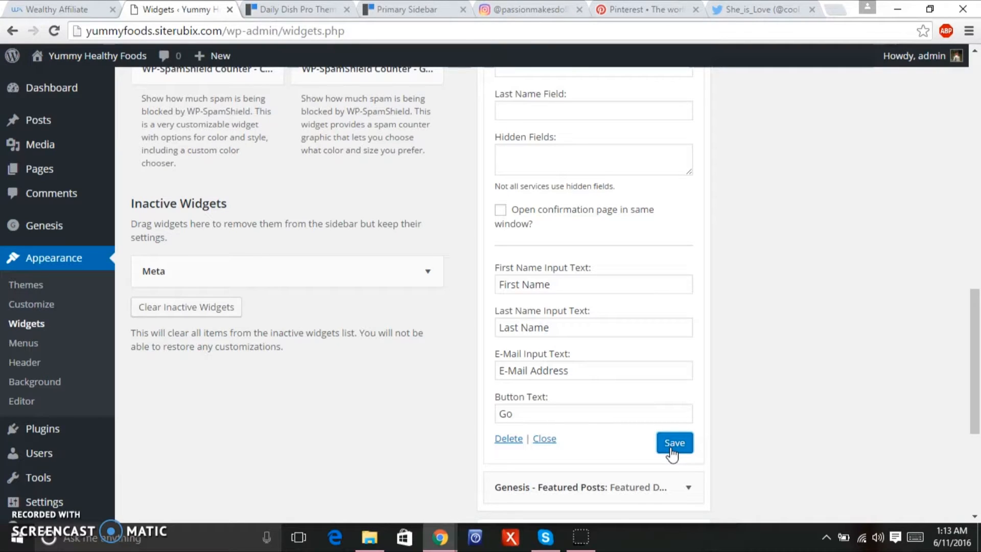
pyautogui.click(100, 54)
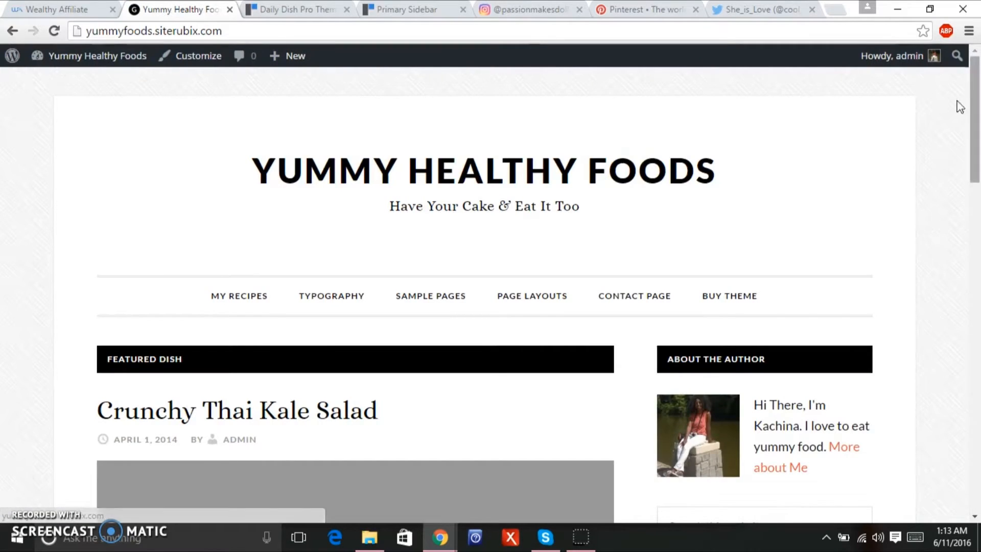
# Scroll the live front page down to the Email Newsletter sidebar area.
pyautogui.moveTo(977, 123); pyautogui.dragTo(956, 241)
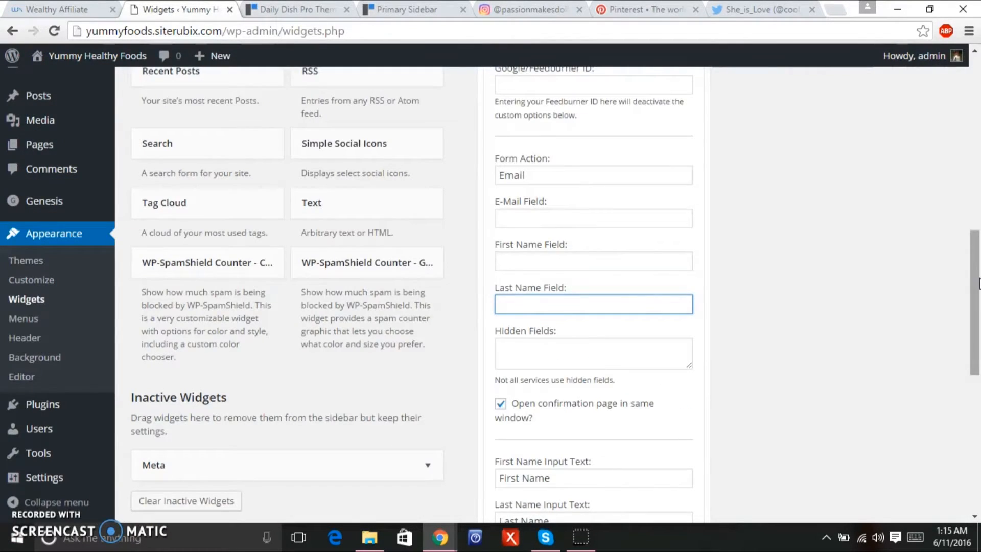
pyautogui.moveTo(979, 284); pyautogui.dragTo(977, 271)
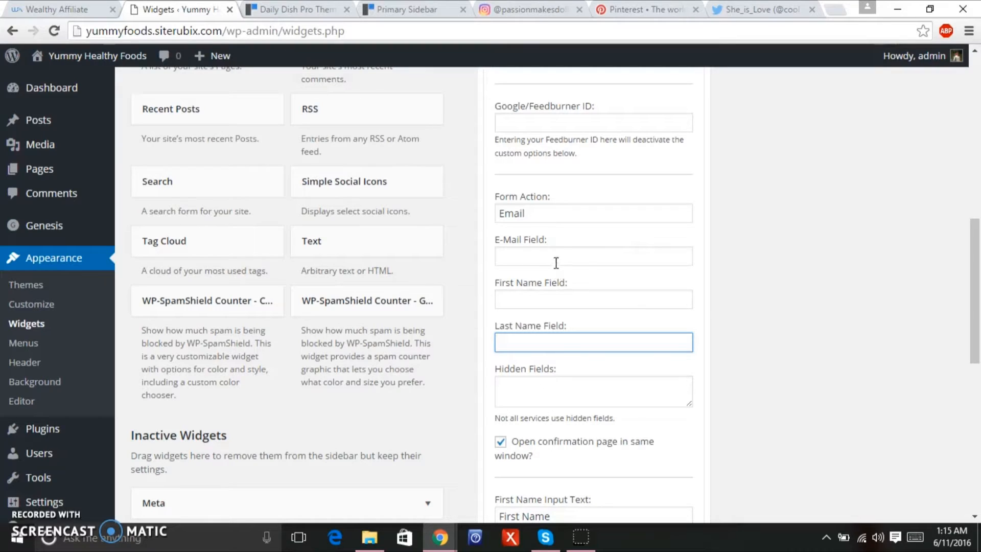
# Enter E in the E-Mail, First Name, Last Name and Hidden Fields boxes.
pyautogui.click(614, 260)
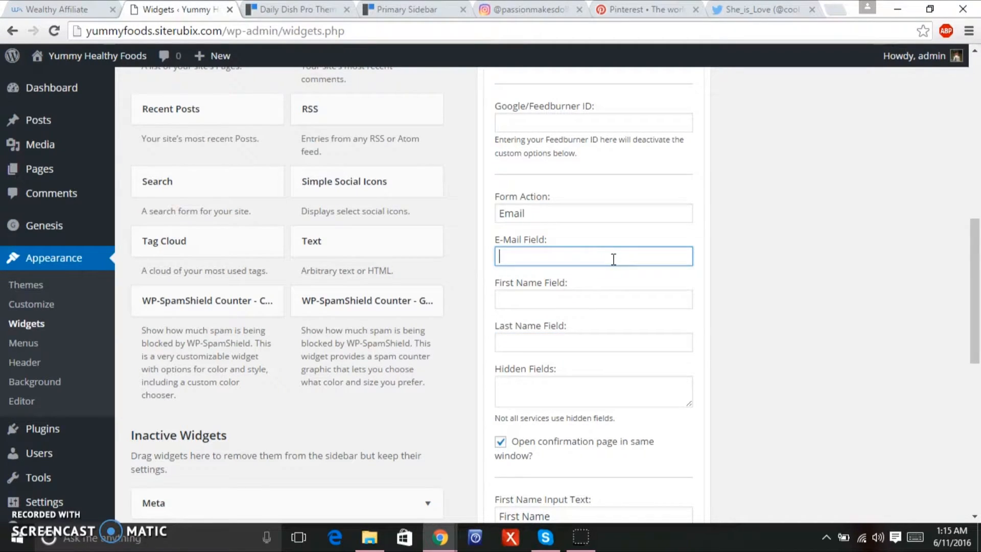
pyautogui.click(572, 303)
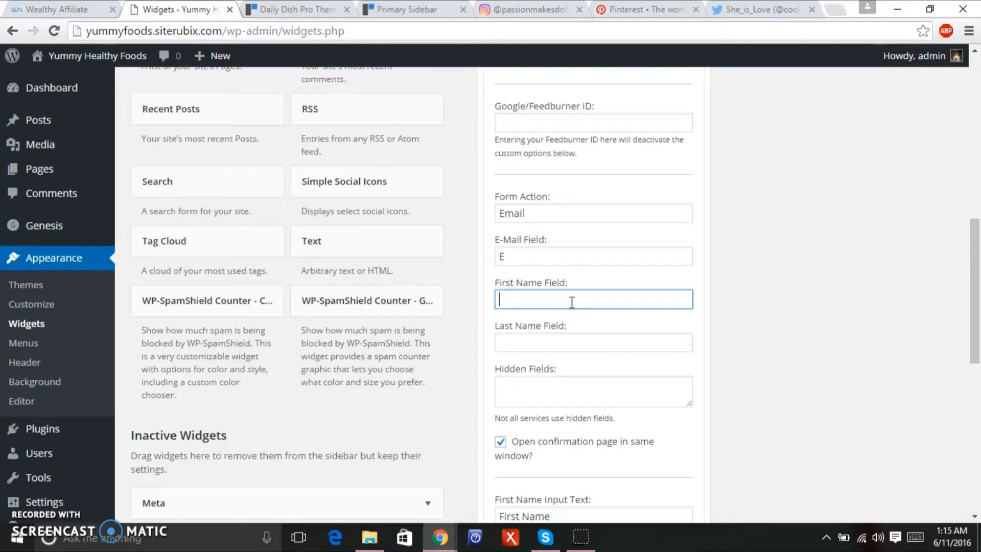
pyautogui.click(552, 336)
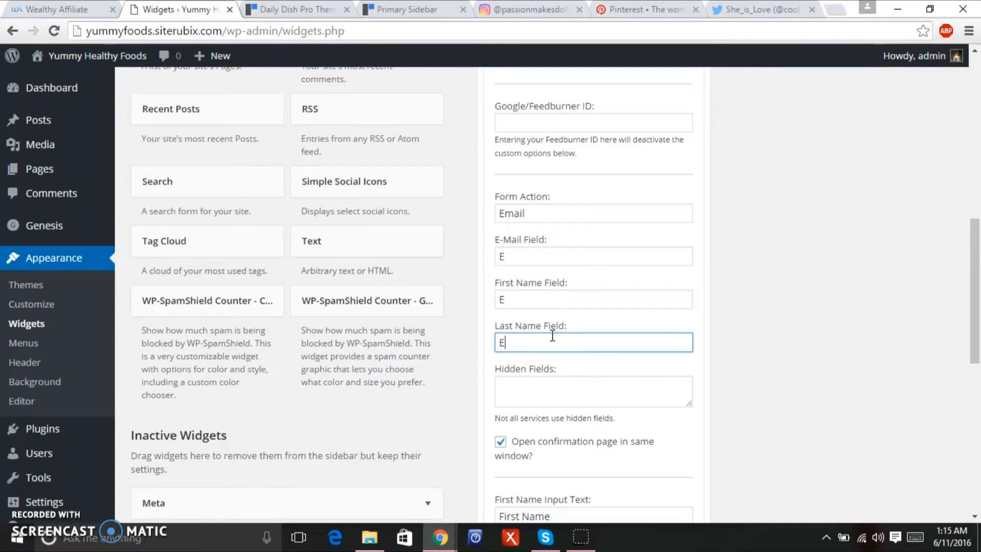
pyautogui.click(539, 383)
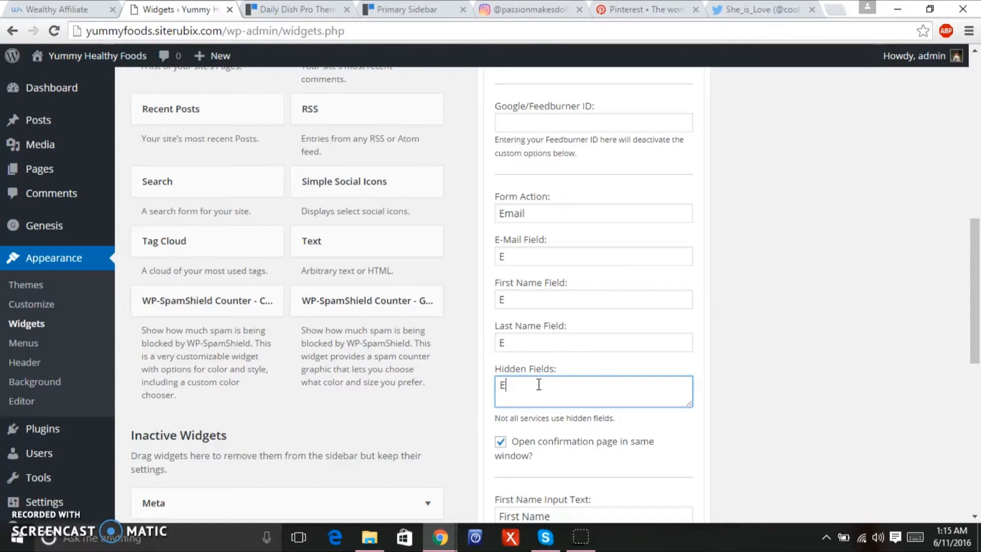
pyautogui.moveTo(975, 288); pyautogui.dragTo(974, 308)
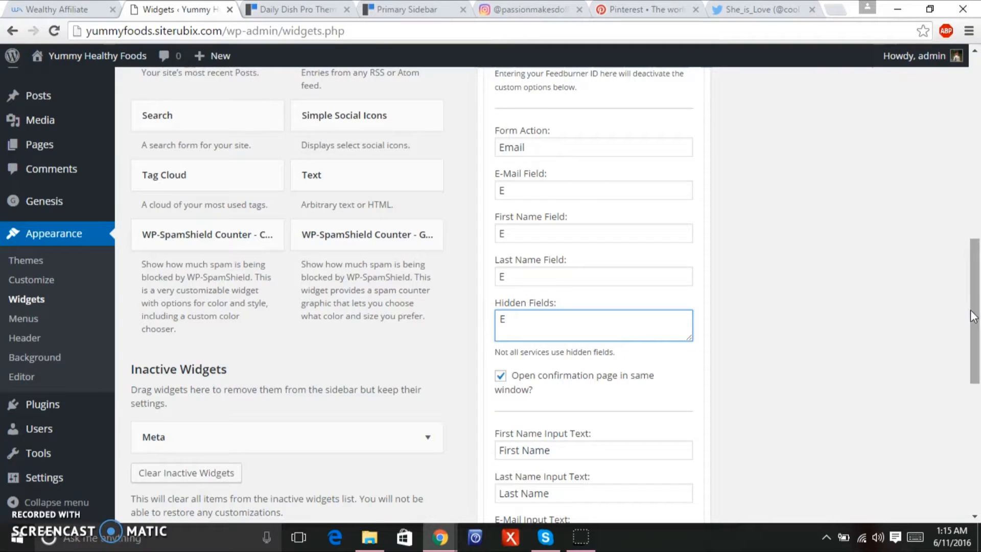
pyautogui.moveTo(978, 322); pyautogui.dragTo(977, 193)
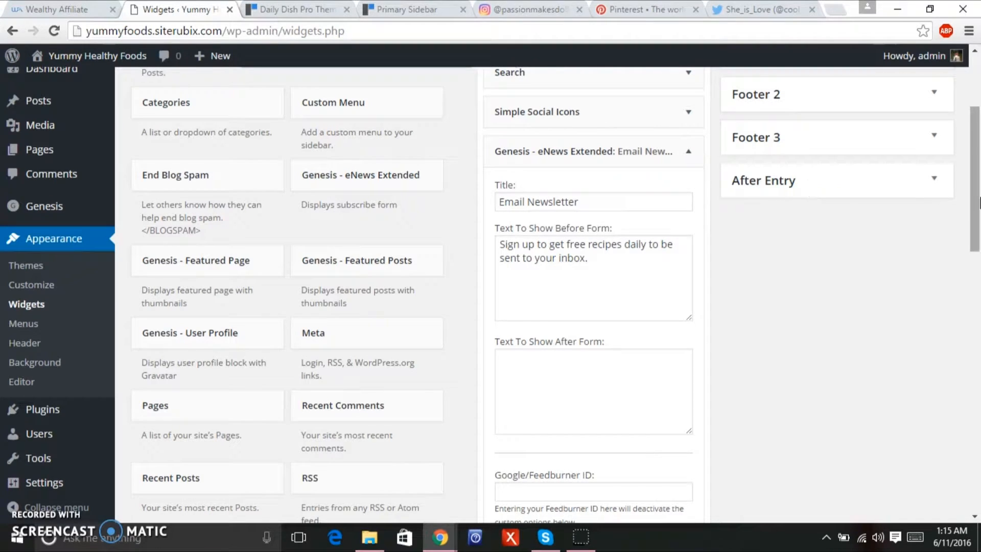
pyautogui.moveTo(978, 204); pyautogui.dragTo(976, 176)
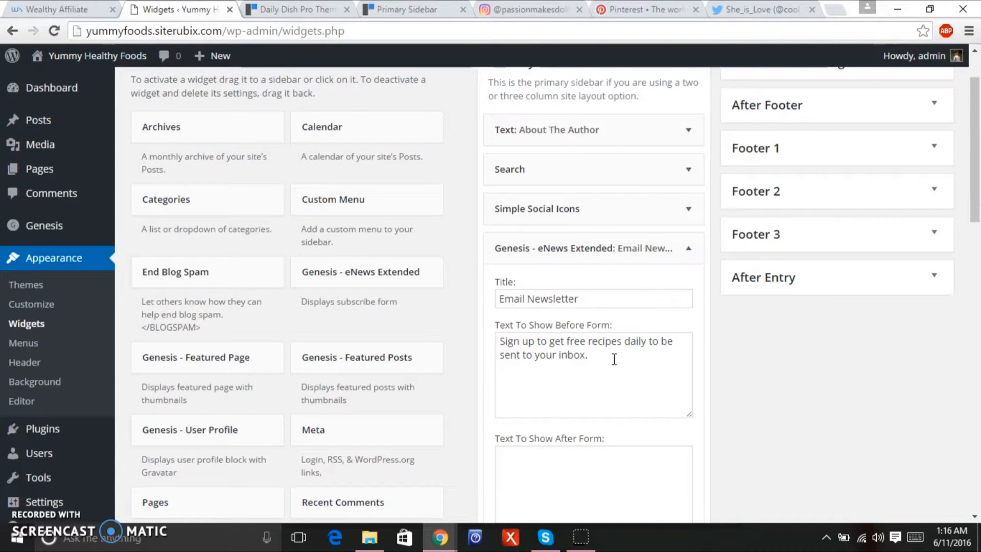
pyautogui.moveTo(977, 210); pyautogui.dragTo(934, 339)
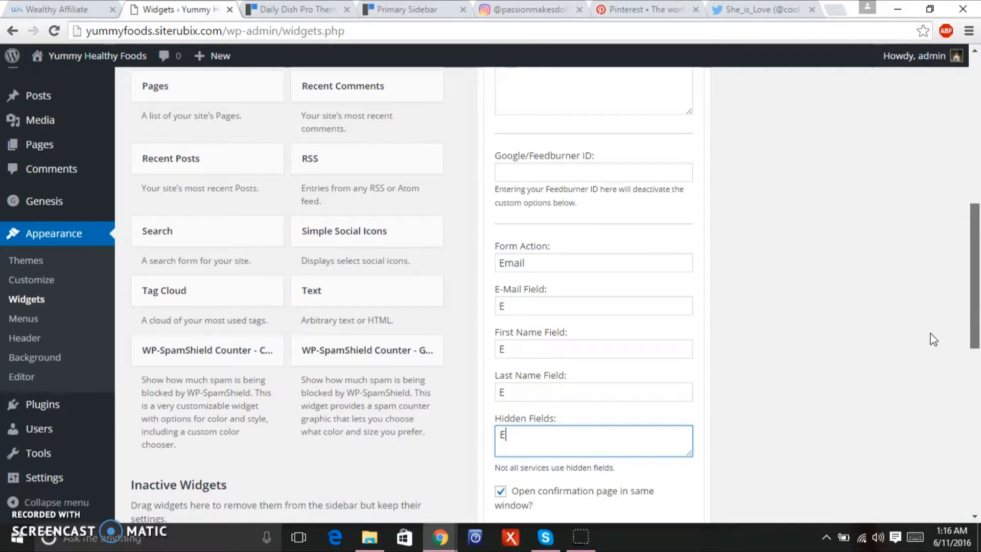
pyautogui.moveTo(933, 340); pyautogui.dragTo(928, 357)
pyautogui.moveTo(974, 290); pyautogui.dragTo(973, 366)
# Save the newsletter widget and view the live Yummy Healthy Foods front page.
pyautogui.click(671, 414)
pyautogui.moveTo(113, 60)
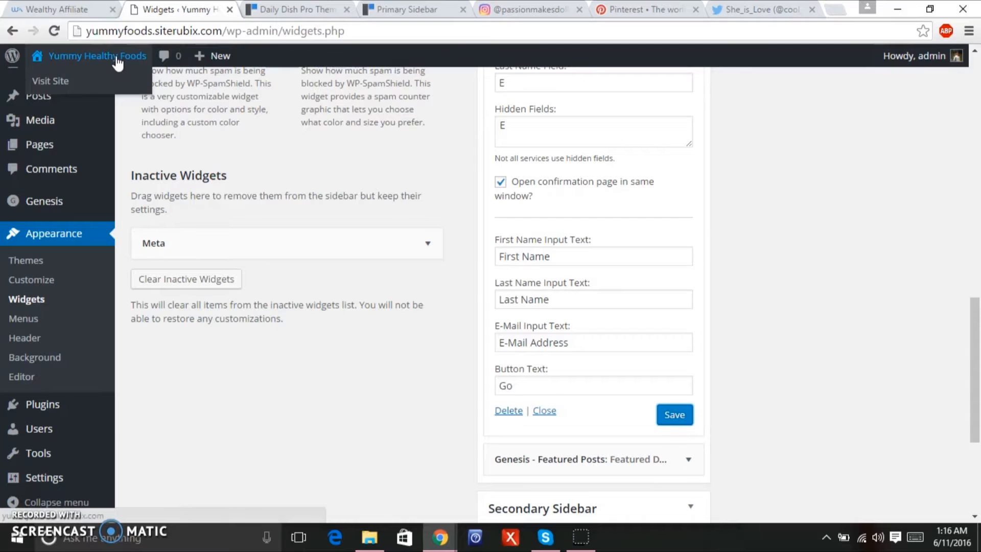
pyautogui.click(115, 56)
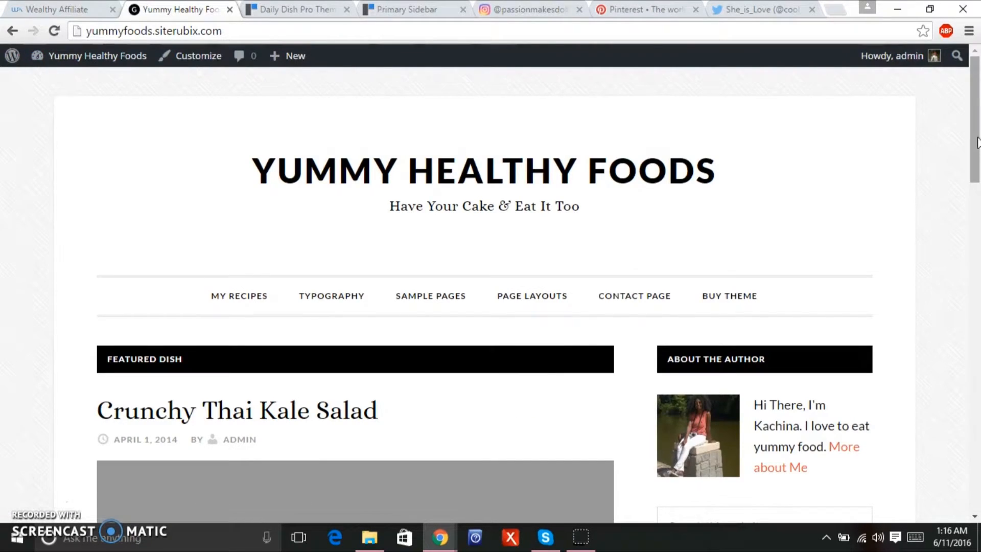
# Review the sidebar newsletter form with First Name, Last Name, E-Mail Address and Go.
pyautogui.moveTo(977, 143); pyautogui.dragTo(936, 225)
pyautogui.scroll(-1, 920, 235)
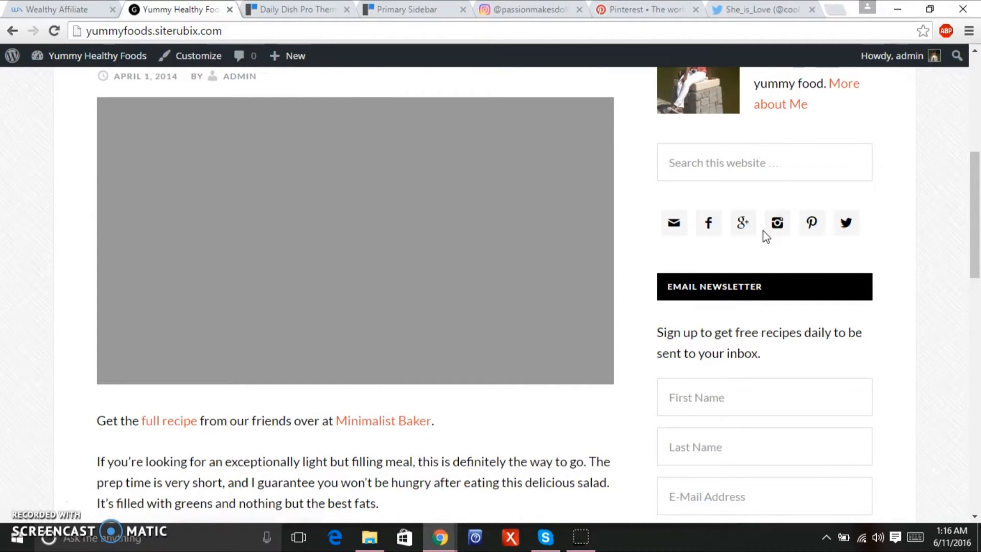
pyautogui.scroll(1, 974, 215)
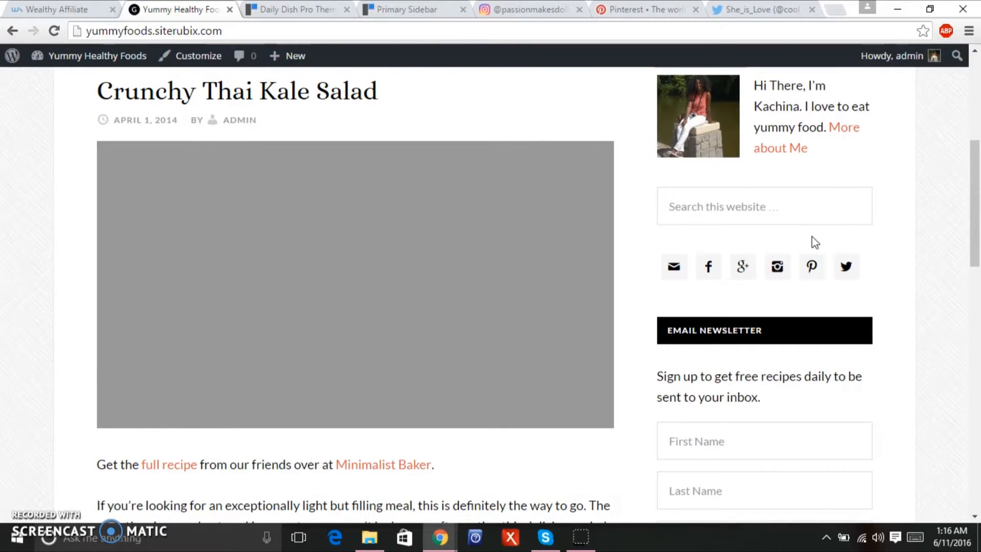
pyautogui.scroll(1, 972, 223)
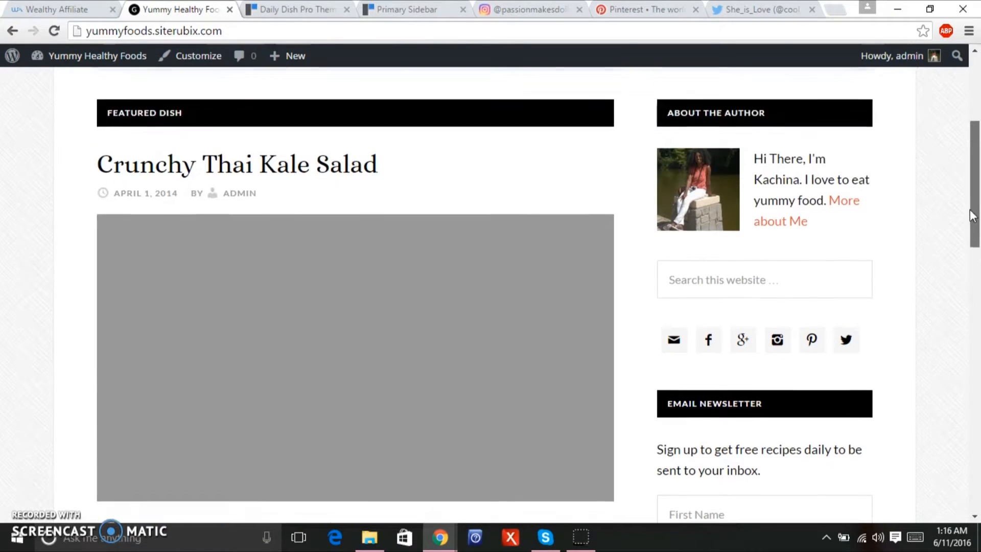
pyautogui.moveTo(972, 223); pyautogui.dragTo(946, 274)
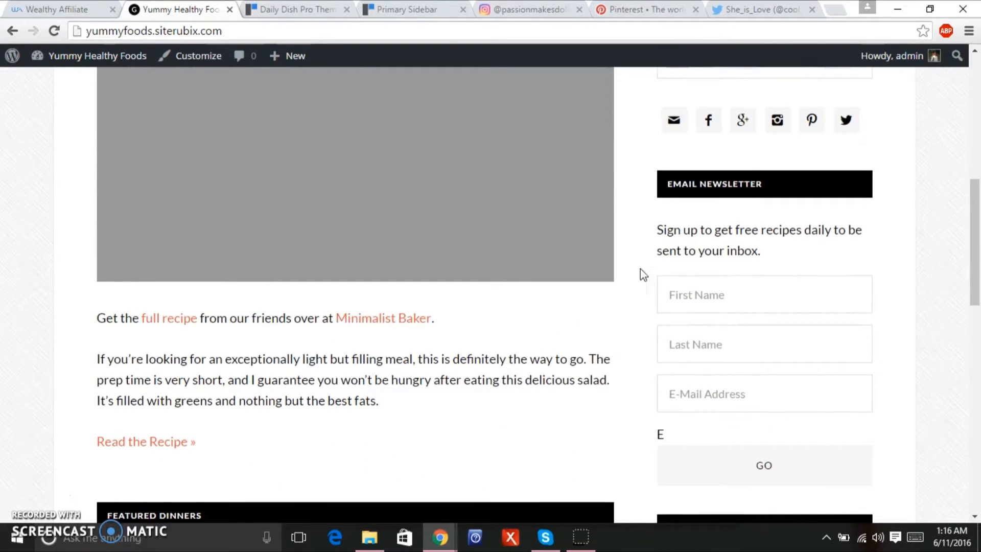
pyautogui.moveTo(87, 65)
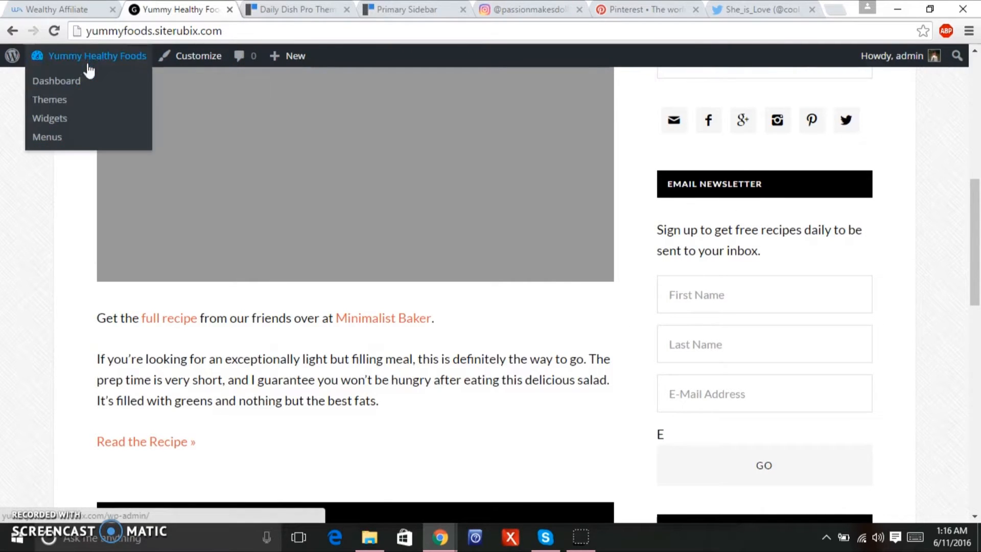
# Return to Widgets, expand eNews Extended, and delete the stray E from Hidden Fields.
pyautogui.click(58, 122)
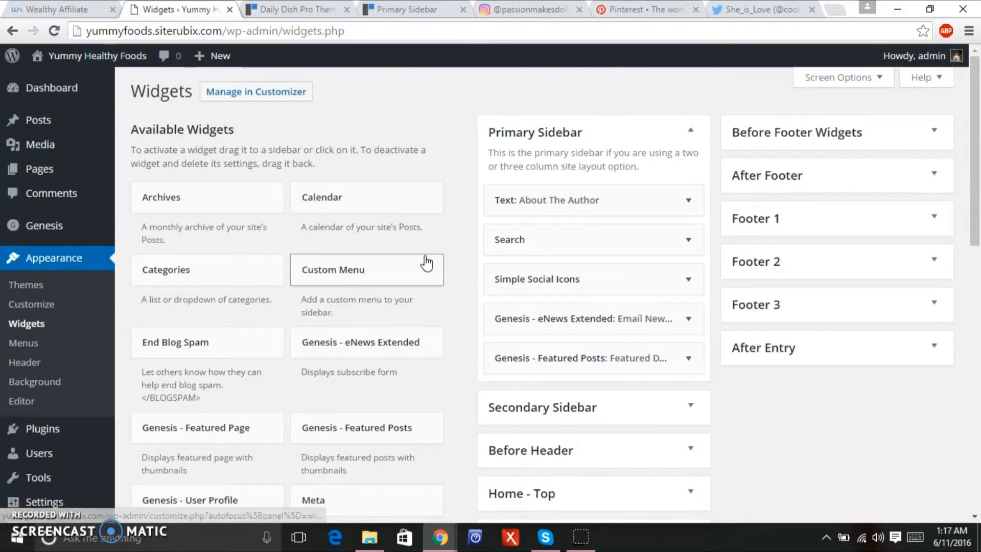
pyautogui.click(690, 324)
pyautogui.moveTo(974, 197); pyautogui.dragTo(973, 371)
pyautogui.moveTo(552, 366); pyautogui.dragTo(422, 344)
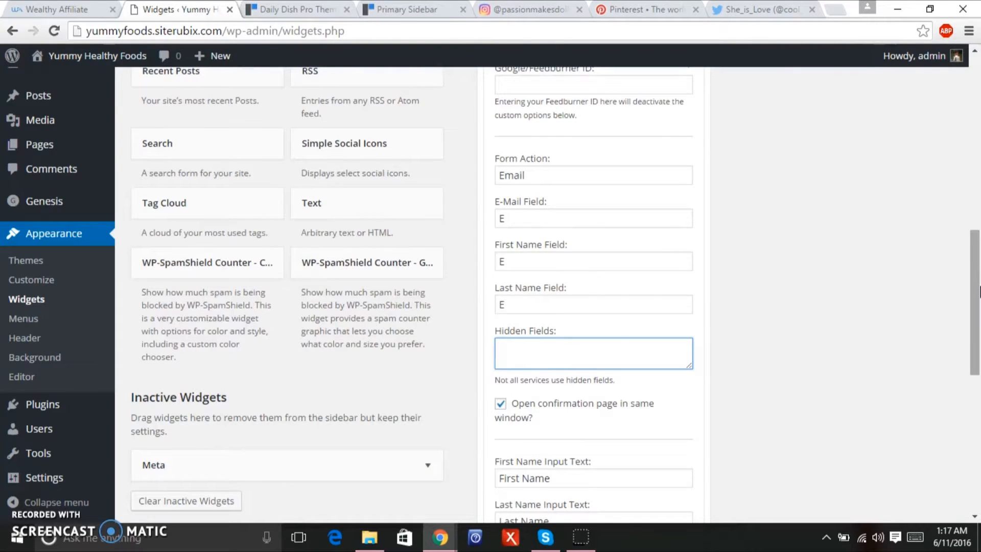
pyautogui.moveTo(977, 307); pyautogui.dragTo(978, 163)
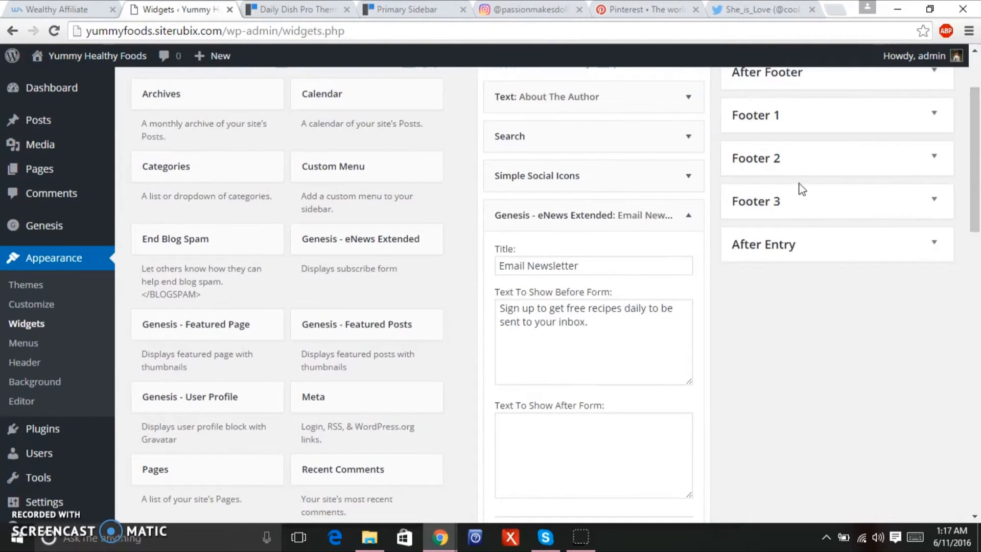
# Retitle the Simple Social Icons widget 'Follow Me' and save it.
pyautogui.click(686, 214)
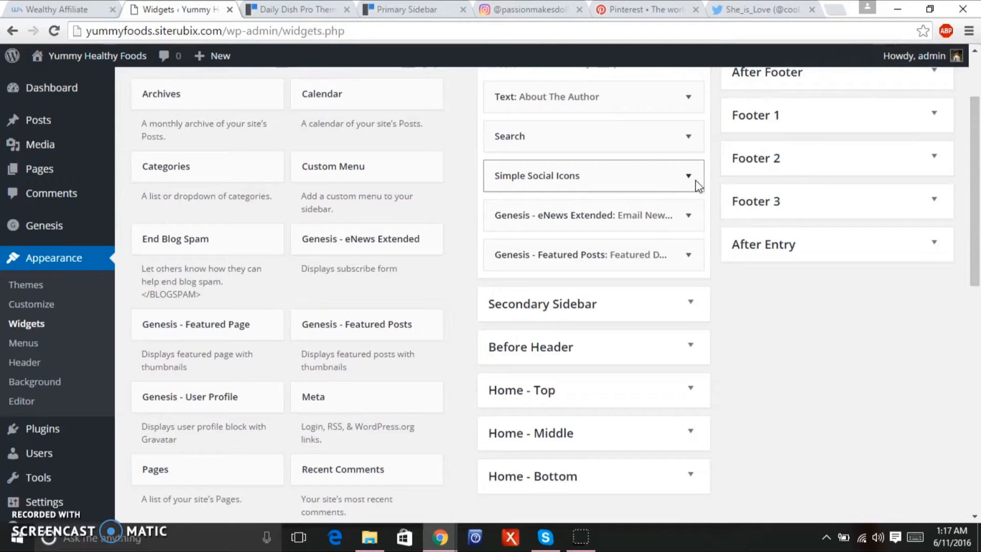
pyautogui.click(695, 183)
pyautogui.click(578, 226)
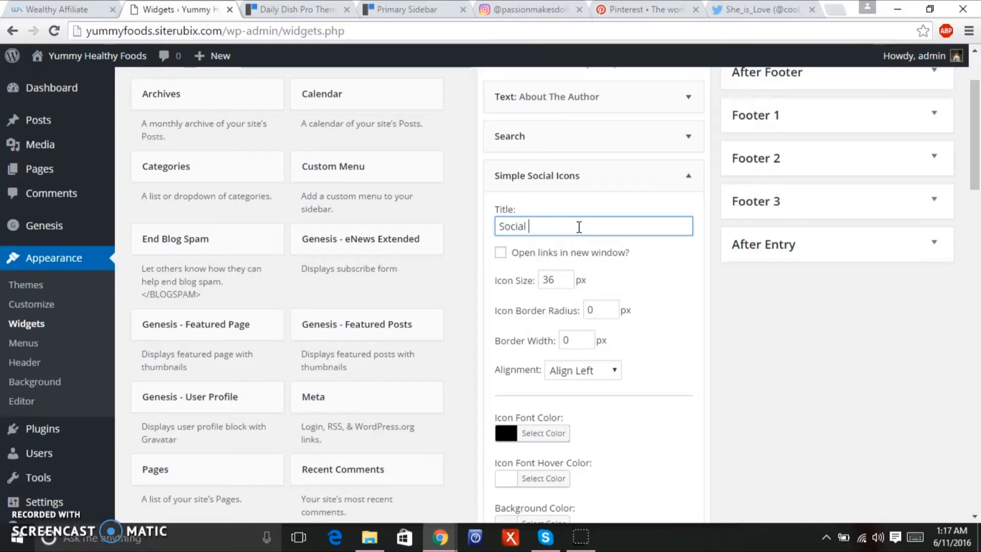
pyautogui.write('Social Netwo')
pyautogui.press('BackSpace')
pyautogui.press('BackSpace')
pyautogui.press('BackSpace')
pyautogui.press('BackSpace')
pyautogui.press('BackSpace')
pyautogui.press('BackSpace')
pyautogui.press('BackSpace')
pyautogui.press('BackSpace')
pyautogui.press('BackSpace')
pyautogui.press('BackSpace')
pyautogui.press('BackSpace')
pyautogui.press('BackSpace')
pyautogui.write('Fo')
pyautogui.moveTo(976, 158); pyautogui.dragTo(794, 429)
pyautogui.click(684, 463)
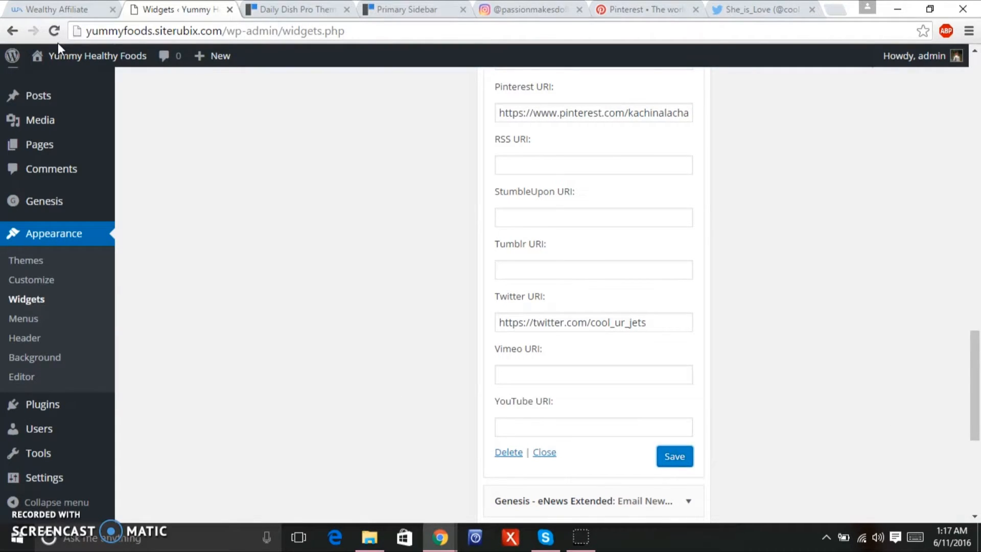
pyautogui.moveTo(72, 58)
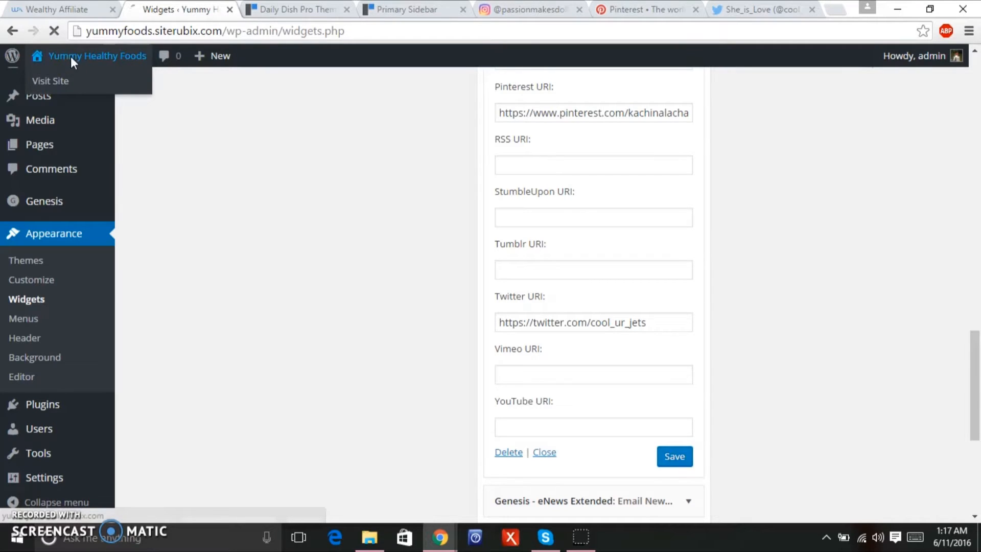
pyautogui.click(72, 57)
pyautogui.scroll(-5, 967, 204)
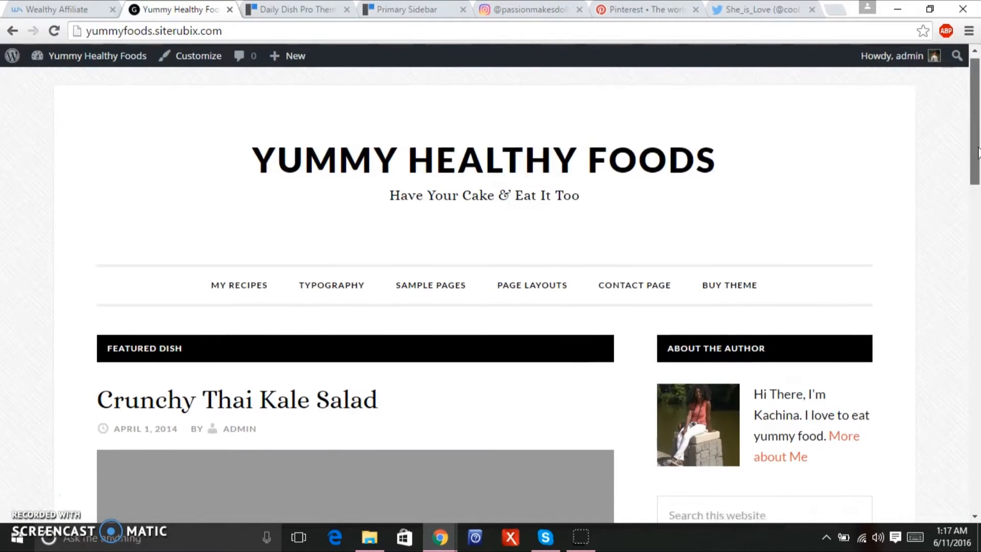
pyautogui.scroll(-7, 967, 206)
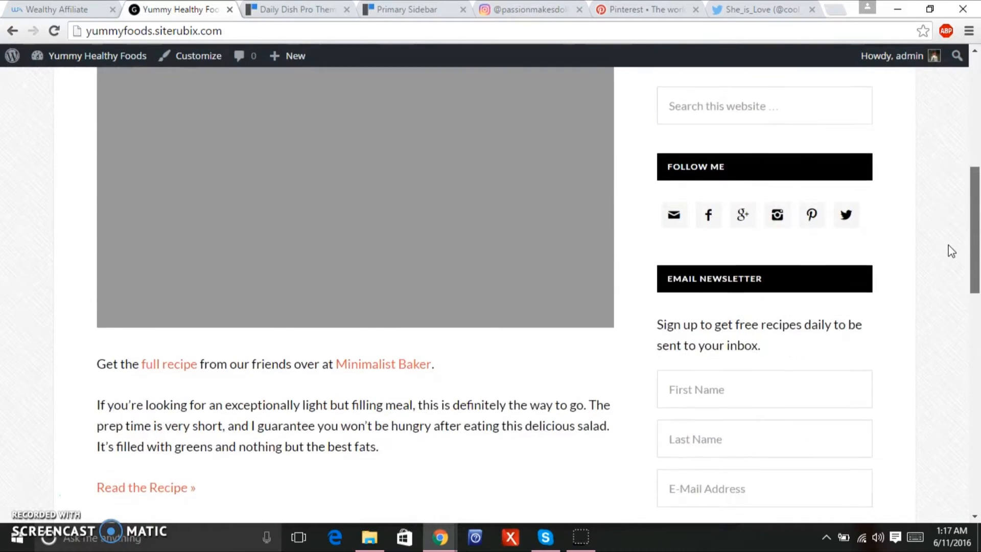
pyautogui.scroll(-1, 929, 314)
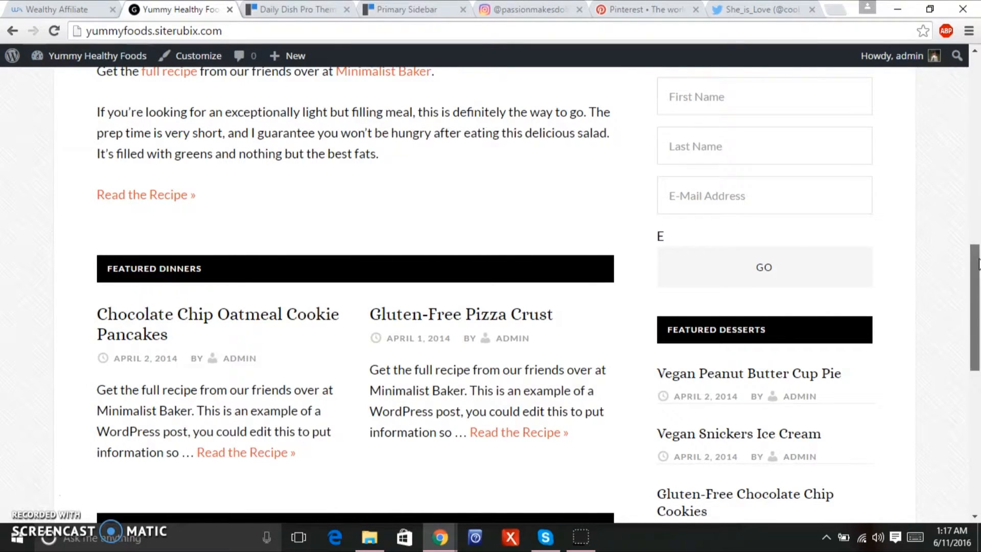
pyautogui.moveTo(976, 257); pyautogui.dragTo(969, 160)
pyautogui.moveTo(974, 196); pyautogui.dragTo(963, 197)
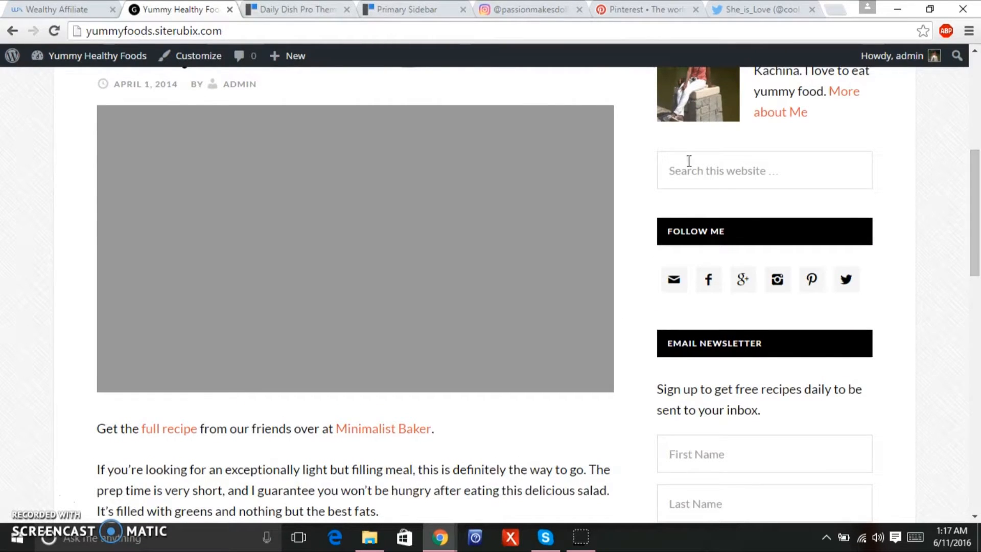
pyautogui.moveTo(33, 56)
pyautogui.click(77, 122)
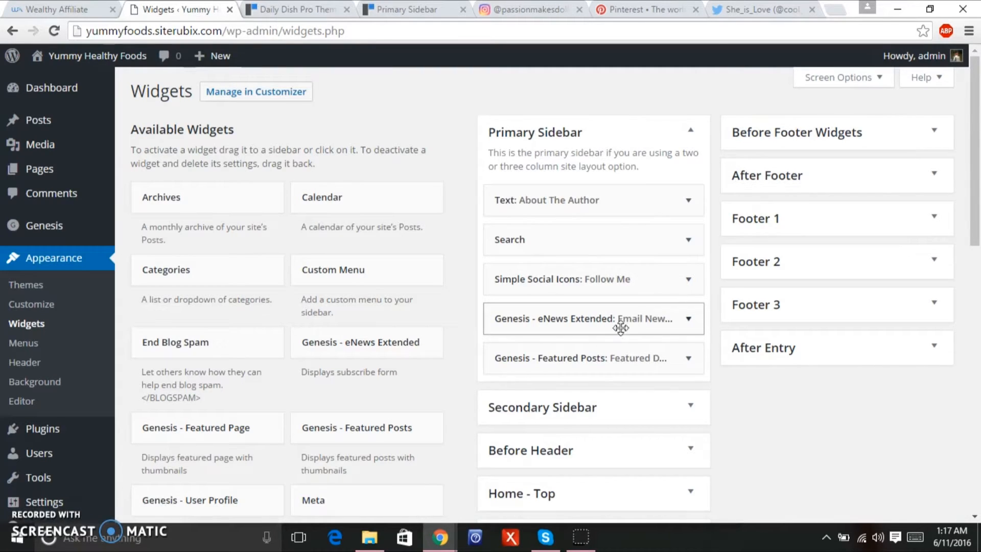
# Expand the Genesis - eNews Extended widget and save its settings.
pyautogui.click(691, 319)
pyautogui.moveTo(978, 131); pyautogui.dragTo(957, 328)
pyautogui.moveTo(523, 294); pyautogui.dragTo(497, 301)
pyautogui.moveTo(965, 303); pyautogui.dragTo(950, 372)
pyautogui.click(685, 383)
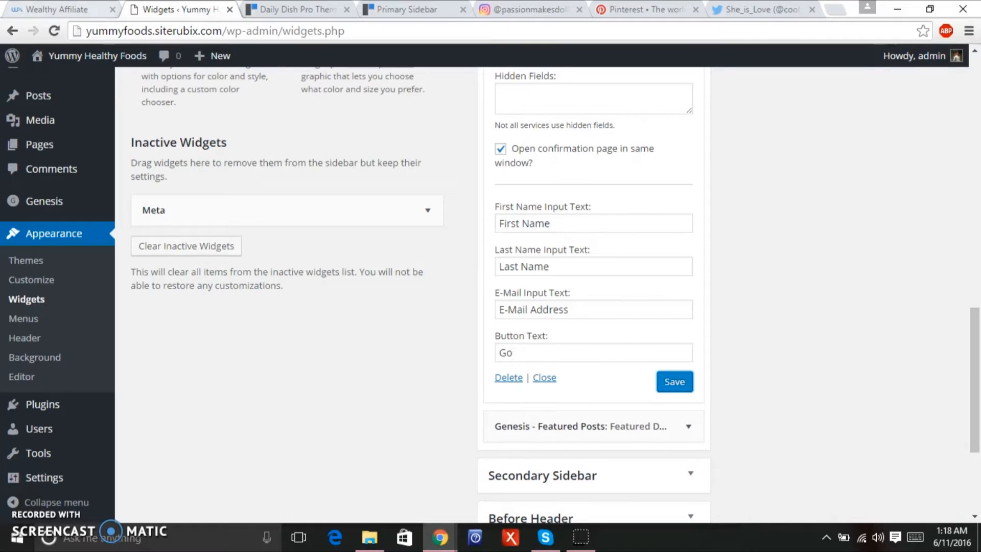
# Check the newsletter form in the live site's sidebar, then switch to the Daily Dish Pro demo.
pyautogui.moveTo(88, 64)
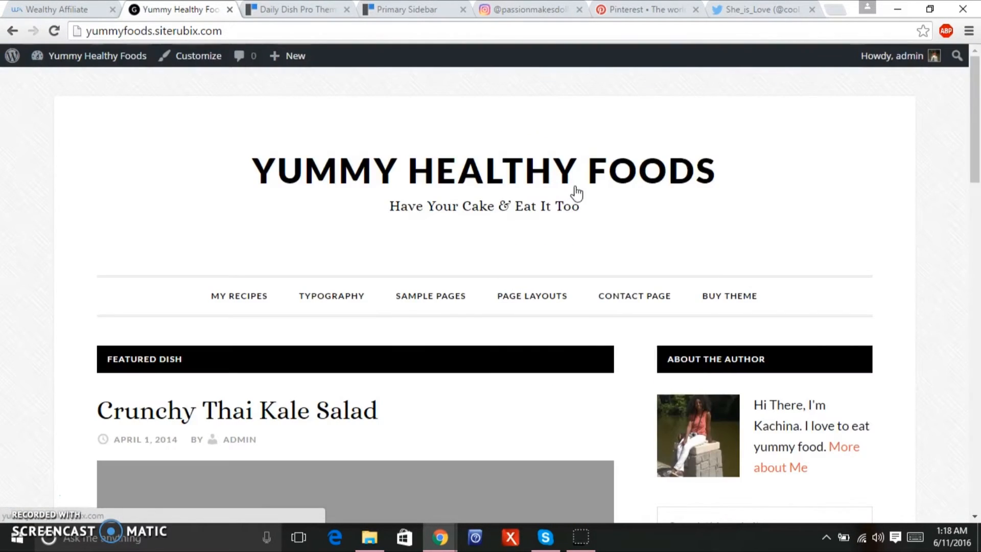
pyautogui.moveTo(971, 144); pyautogui.dragTo(965, 332)
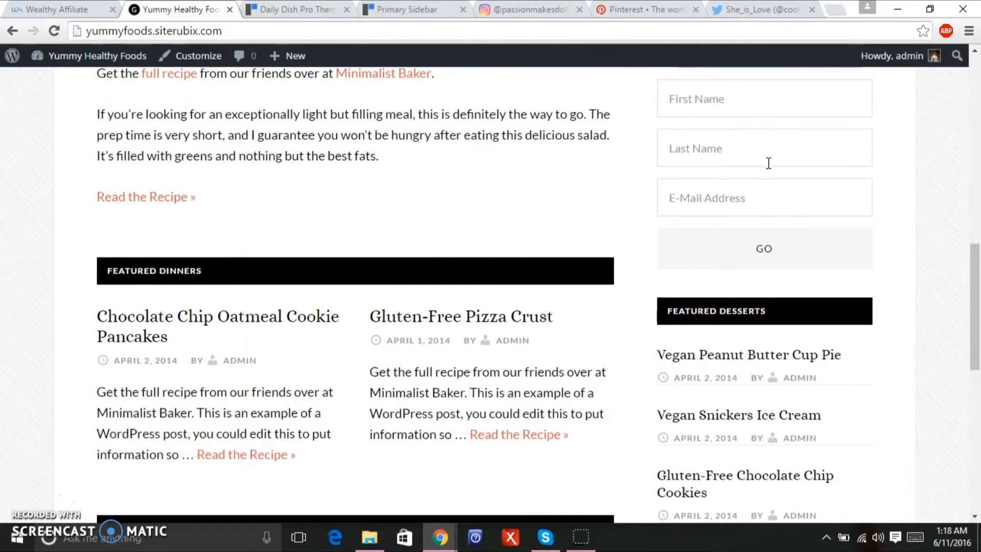
pyautogui.moveTo(979, 262); pyautogui.dragTo(967, 129)
pyautogui.click(276, 9)
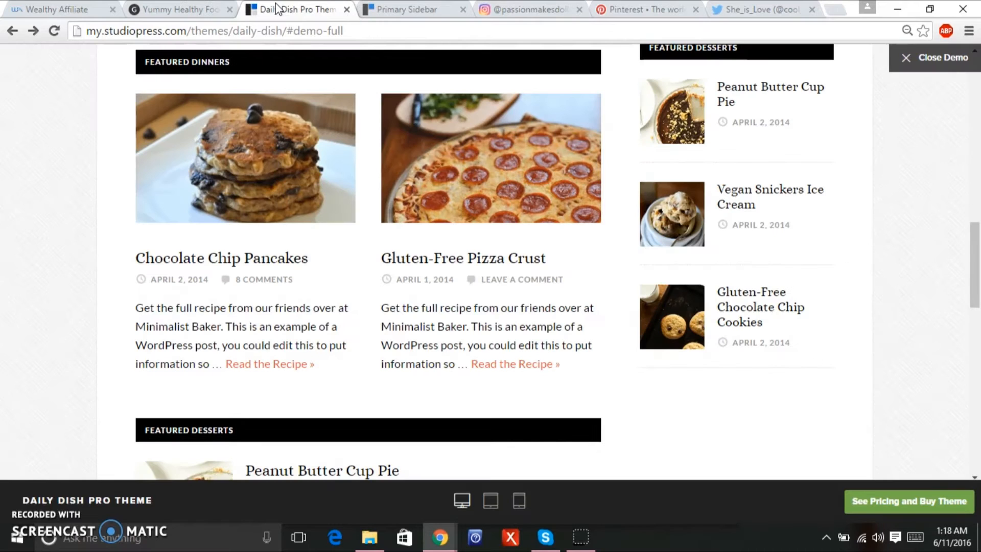
# Scroll the Daily Dish Pro demo to its Featured Dishes row, then return to Yummy Healthy Foods.
pyautogui.moveTo(978, 295); pyautogui.dragTo(976, 138)
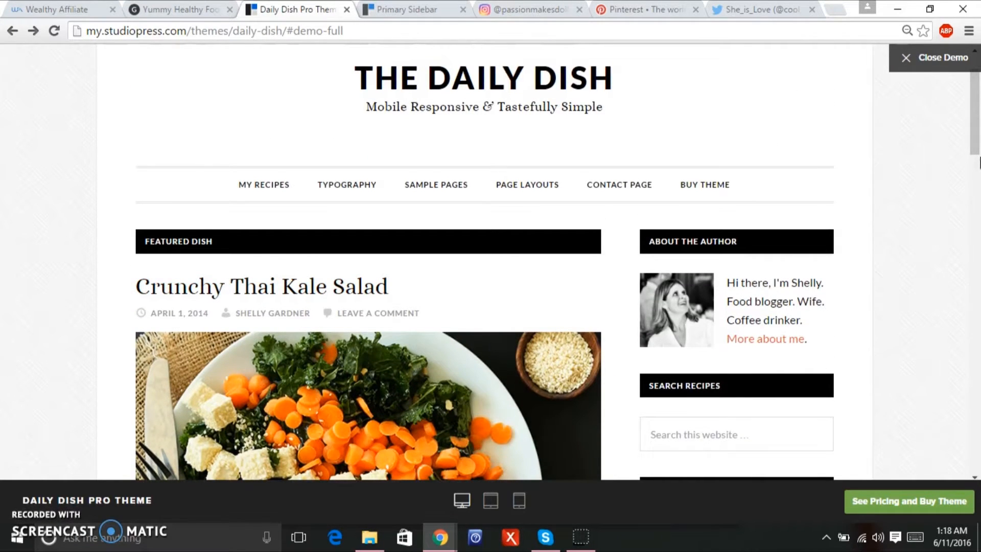
pyautogui.scroll(-4, 291, 456)
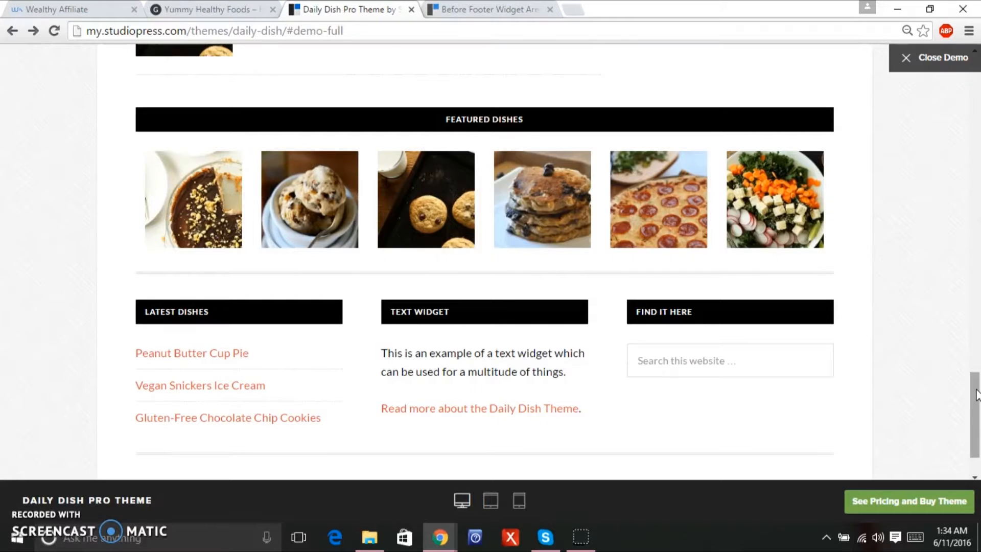
pyautogui.moveTo(976, 395); pyautogui.dragTo(910, 374)
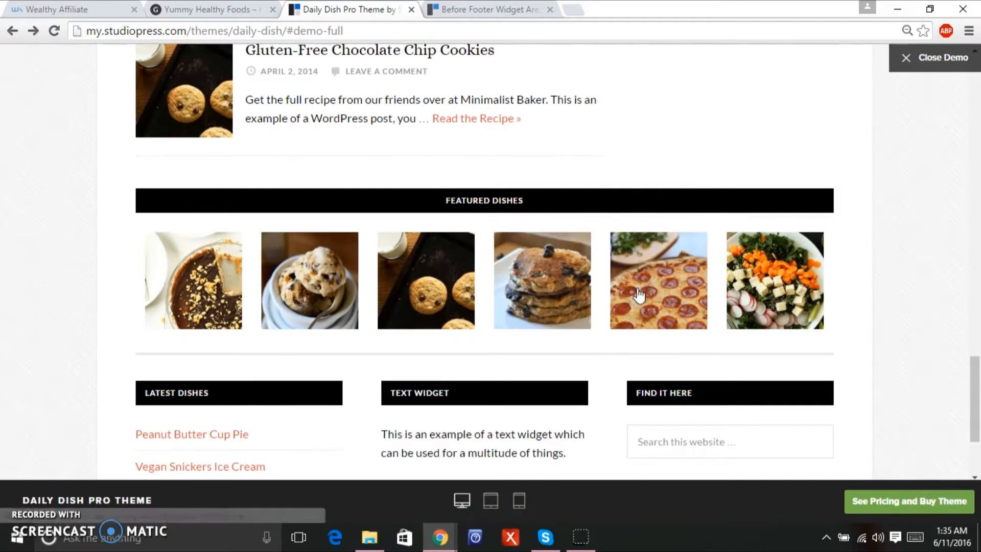
pyautogui.scroll(1, 979, 375)
pyautogui.moveTo(978, 375); pyautogui.dragTo(944, 386)
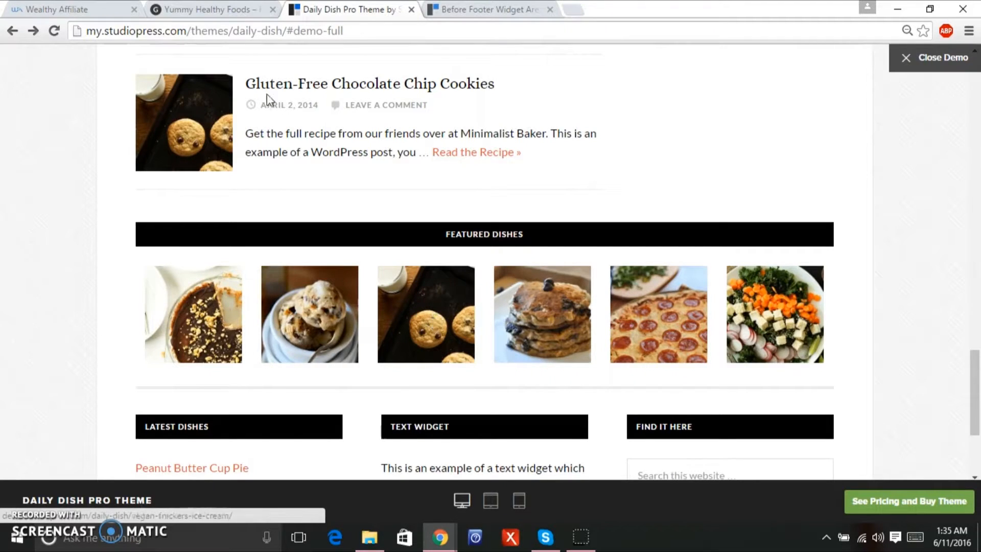
pyautogui.click(188, 9)
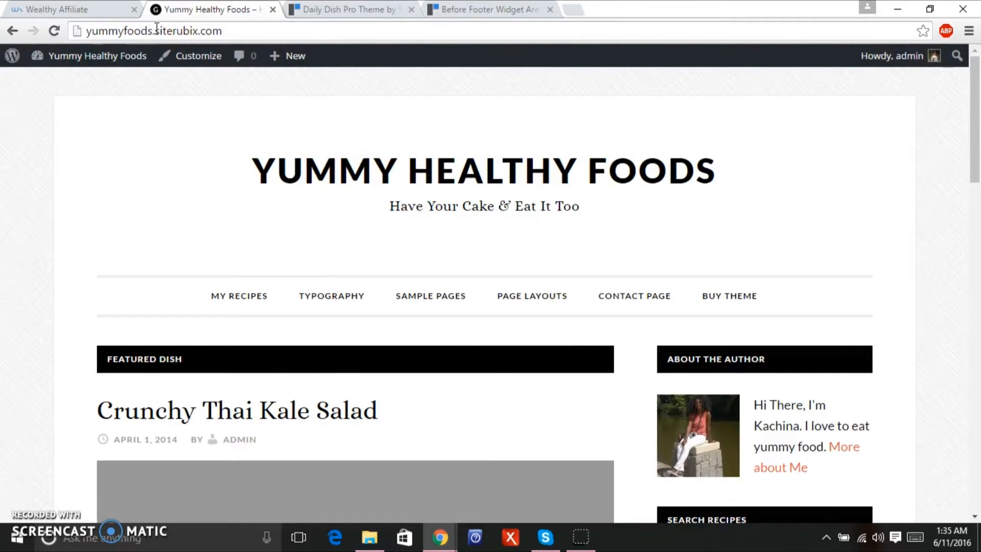
# Drop a Genesis - Featured Posts widget into the expanded Before Footer Widgets area.
pyautogui.moveTo(115, 60)
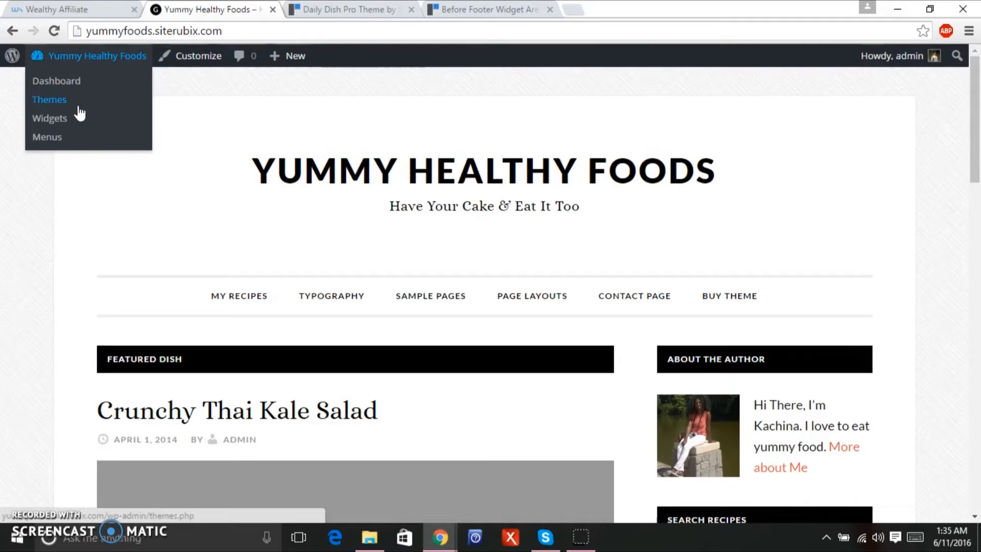
pyautogui.click(71, 116)
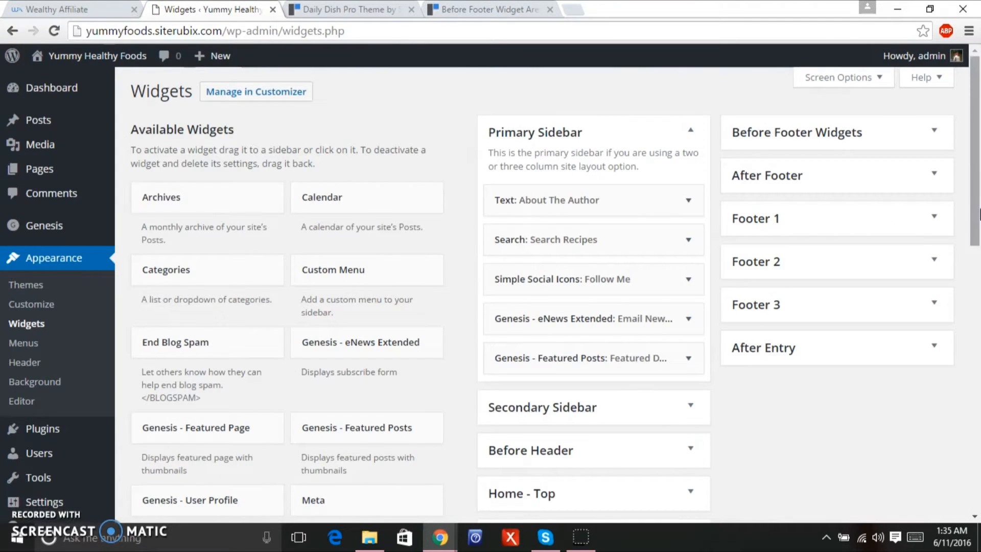
pyautogui.moveTo(973, 204)
pyautogui.mouseDown()
pyautogui.moveTo(959, 274)
pyautogui.moveTo(976, 187)
pyautogui.mouseUp()
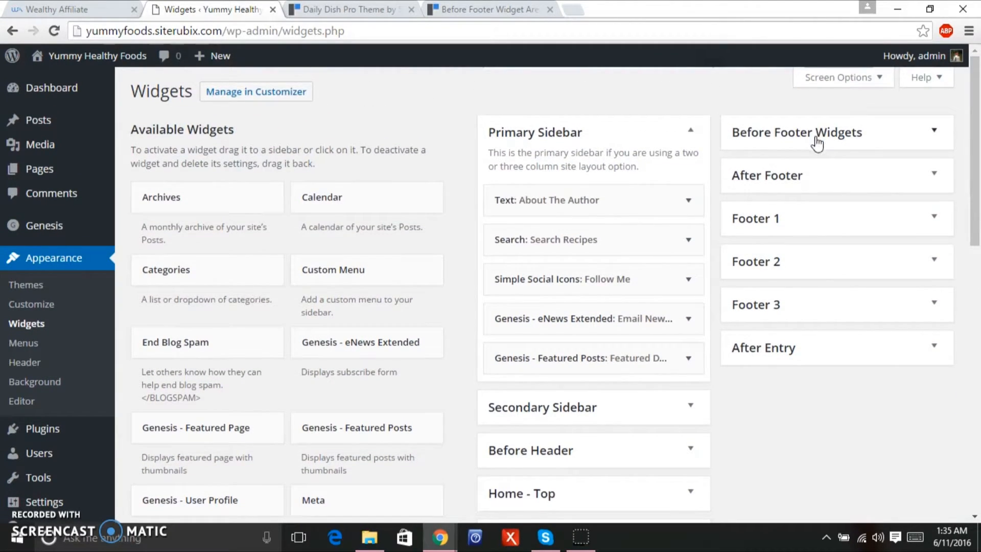
pyautogui.click(923, 141)
pyautogui.scroll(-3, 953, 153)
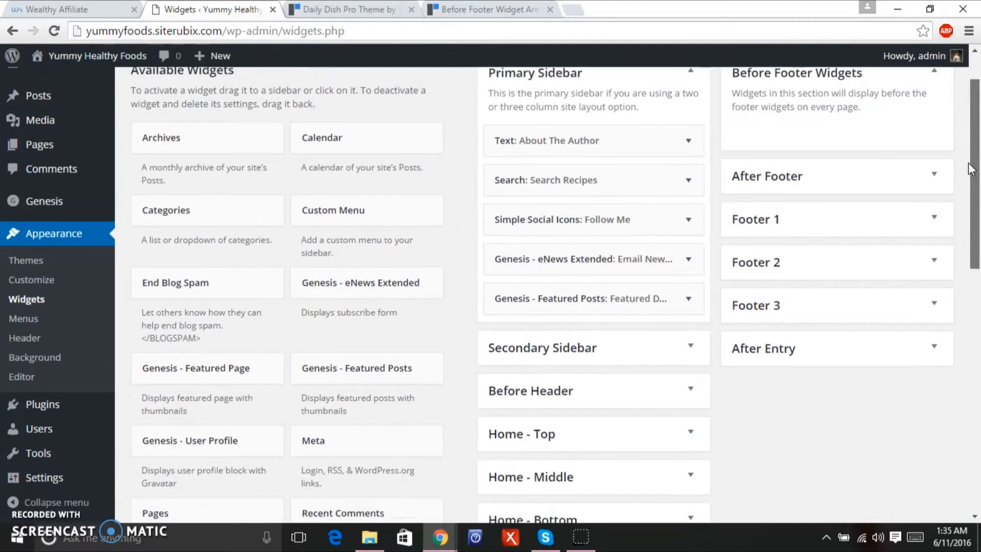
pyautogui.scroll(3, 952, 198)
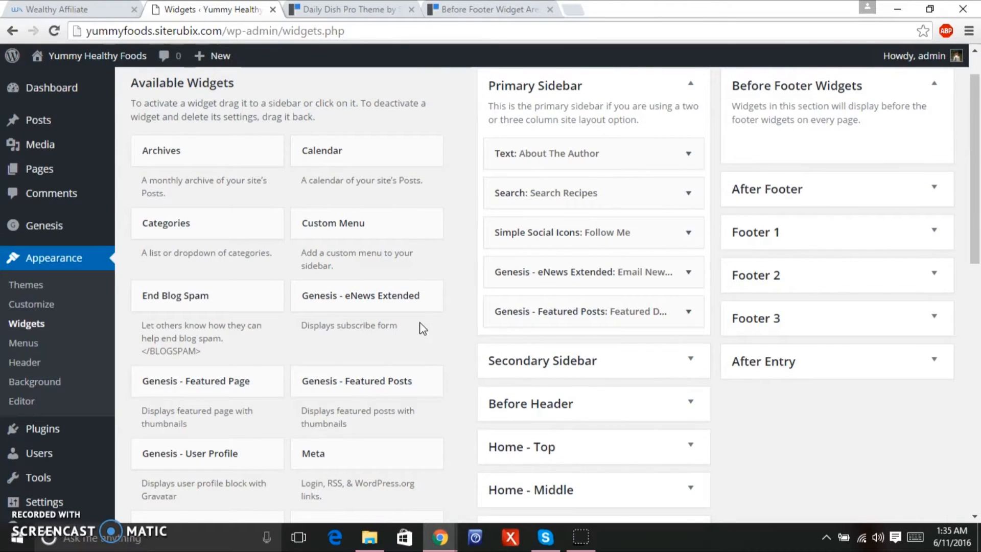
pyautogui.moveTo(392, 395); pyautogui.dragTo(842, 143)
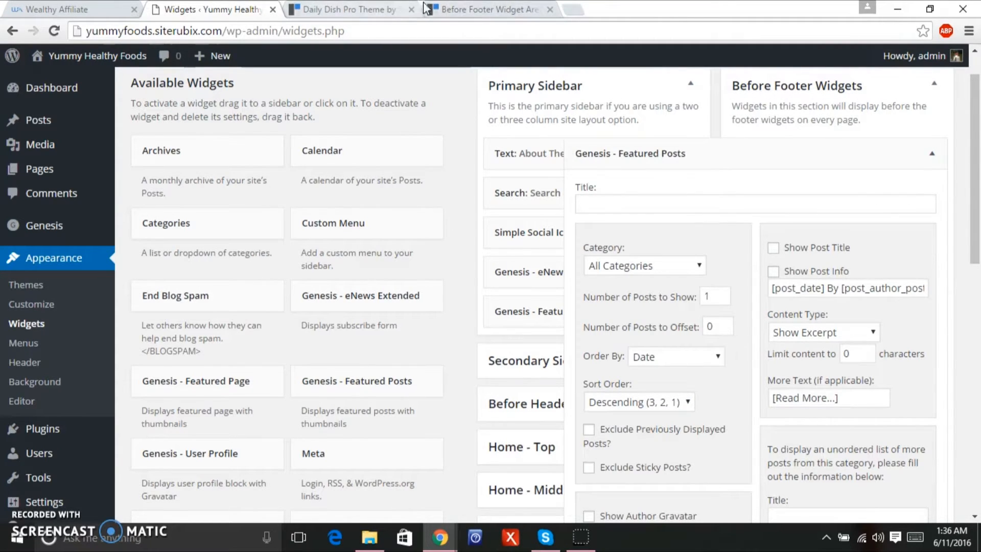
# Read the Before Footer Widget Area docs' example Featured Posts settings, then return to the Widgets page.
pyautogui.click(449, 9)
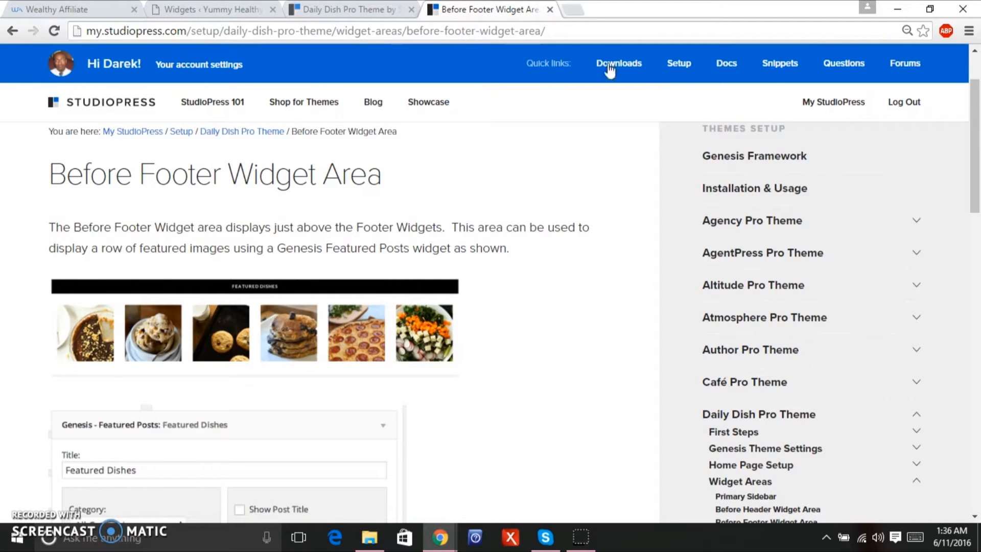
pyautogui.moveTo(970, 180); pyautogui.dragTo(963, 230)
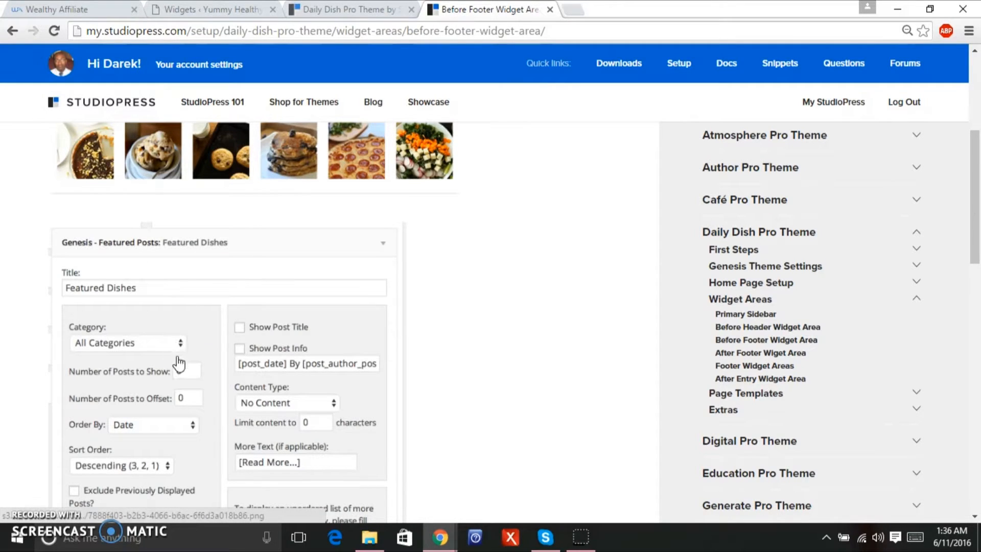
pyautogui.moveTo(973, 234); pyautogui.dragTo(964, 277)
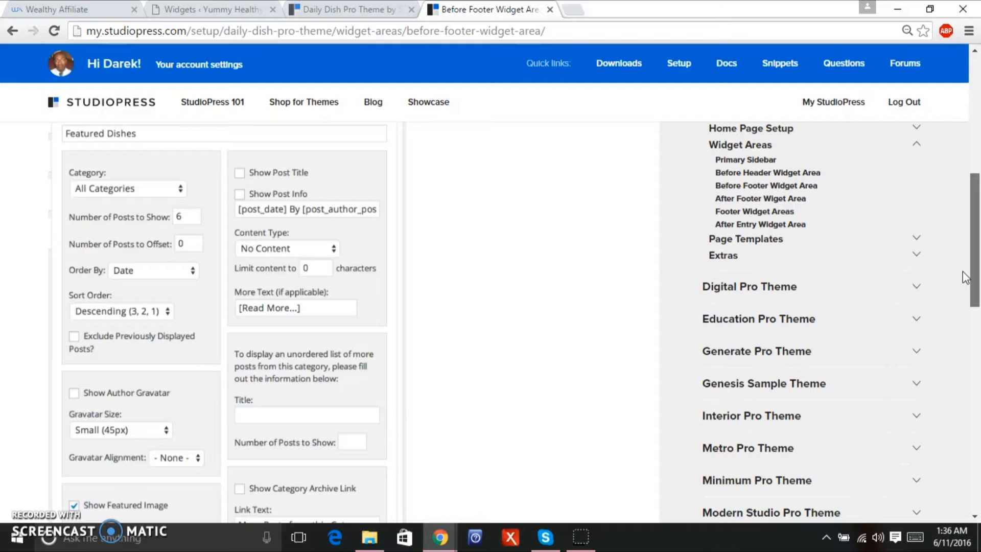
pyautogui.moveTo(962, 271); pyautogui.dragTo(949, 298)
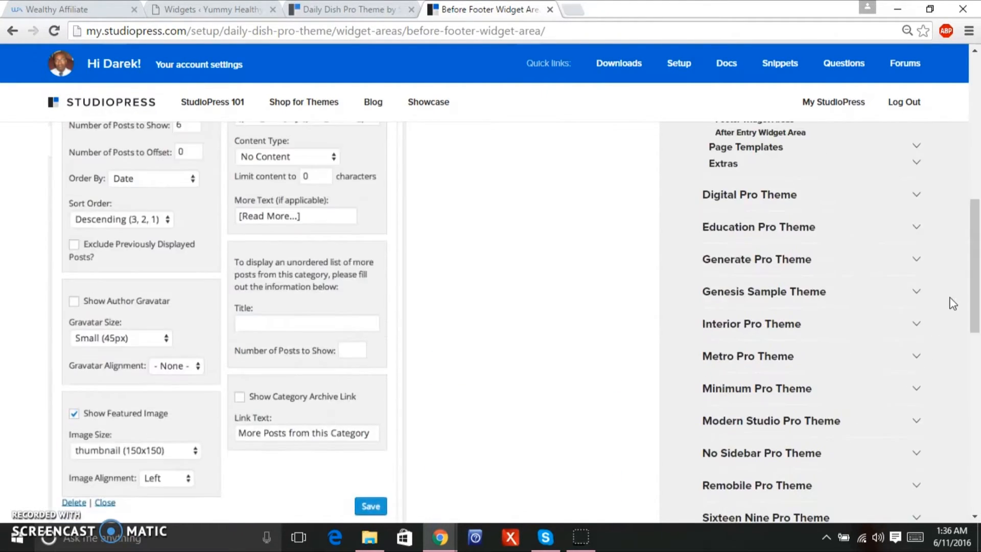
pyautogui.click(200, 9)
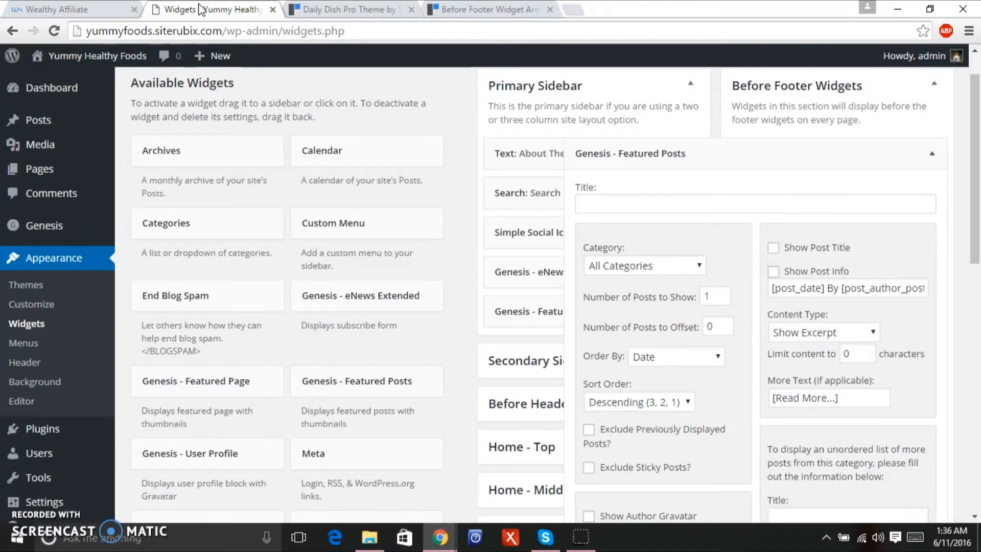
# Save the before-footer Featured Posts widget titled 'Featured Dishes': 6 posts, Left image alignment, No Content.
pyautogui.click(622, 206)
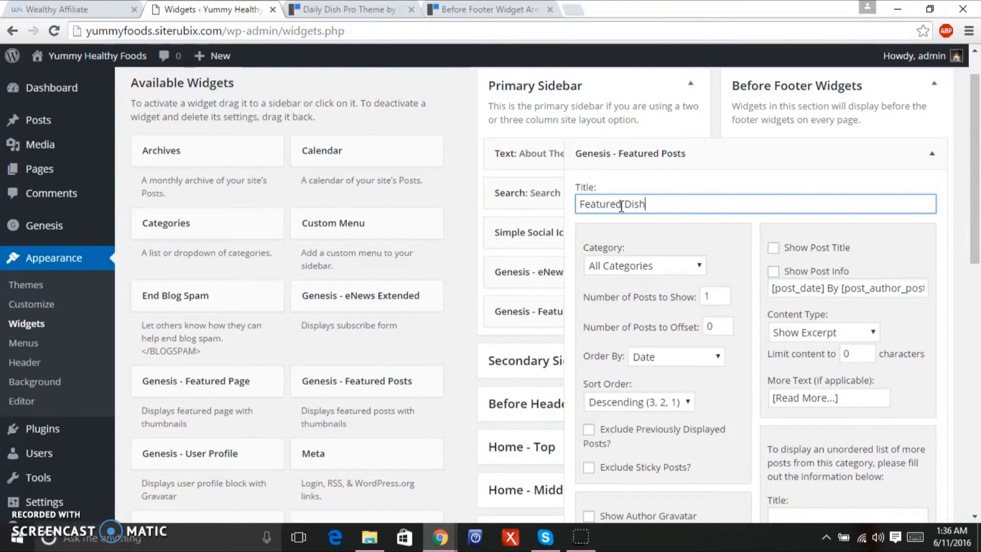
pyautogui.click(717, 301)
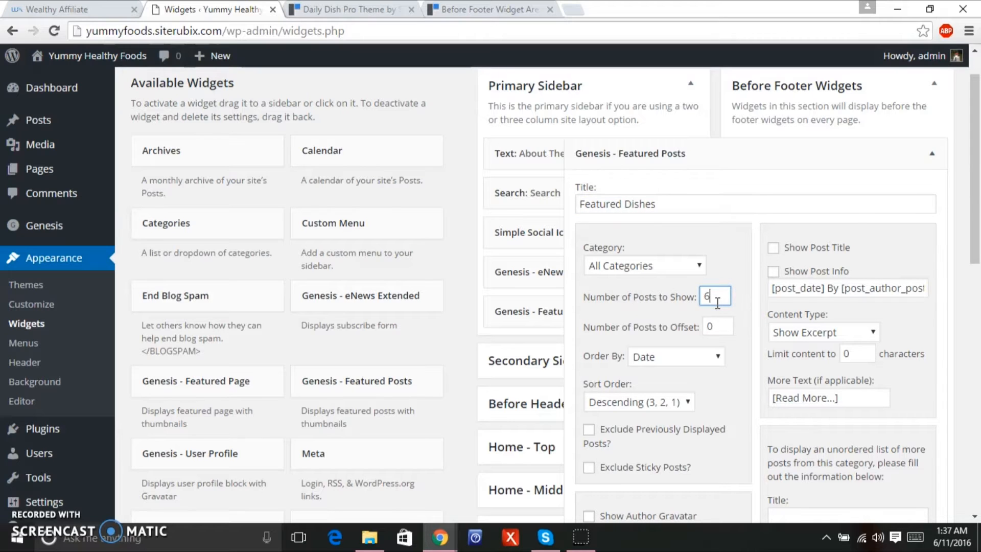
pyautogui.scroll(-5, 966, 210)
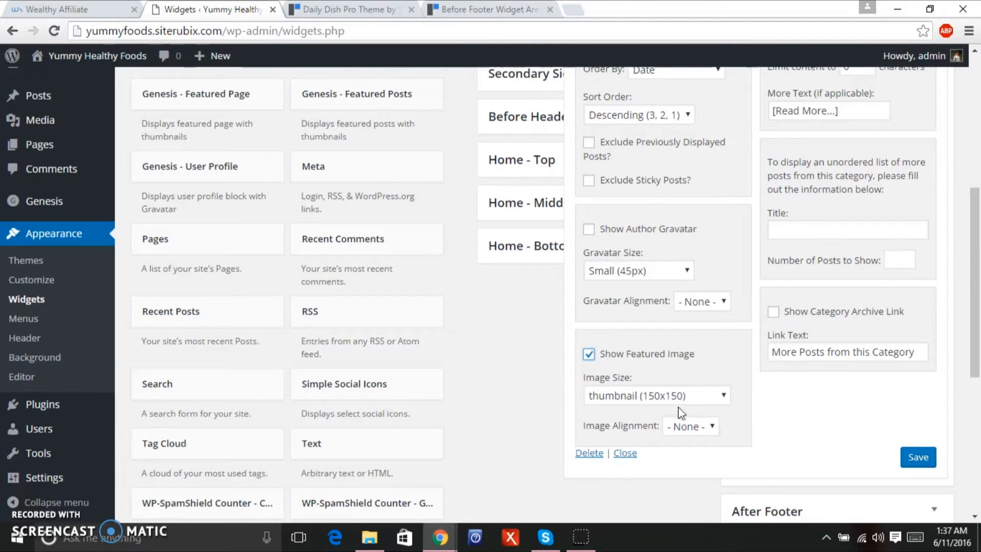
pyautogui.click(693, 427)
pyautogui.click(690, 457)
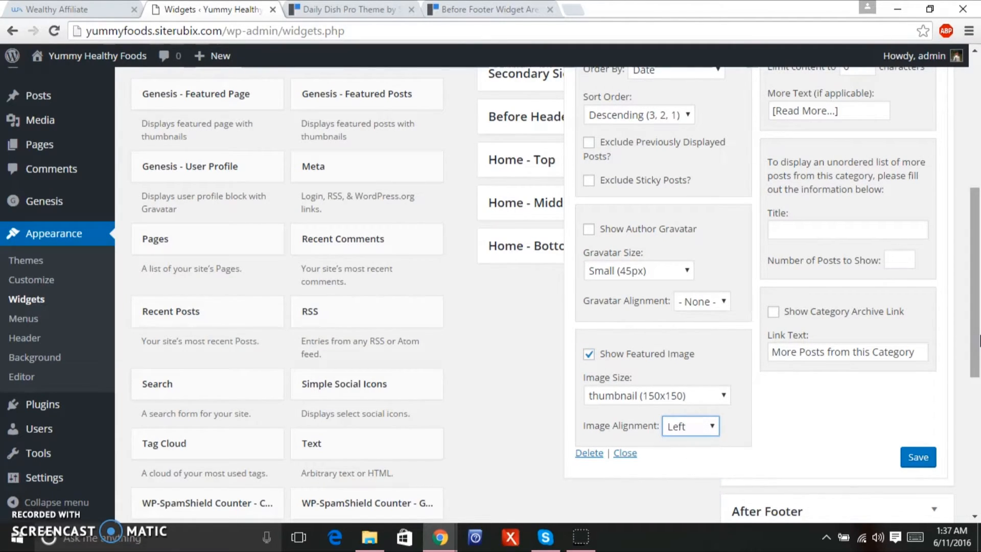
pyautogui.moveTo(977, 341); pyautogui.dragTo(979, 265)
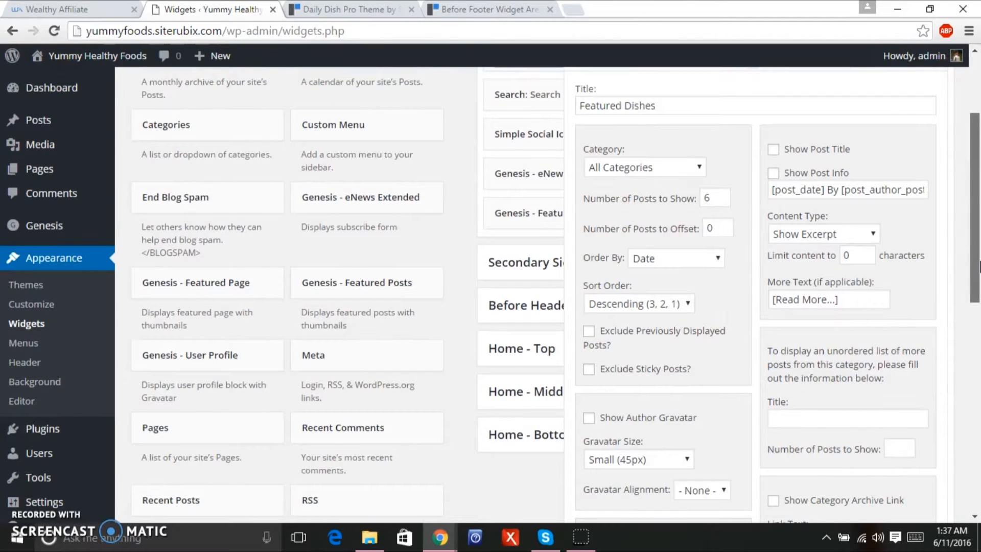
pyautogui.moveTo(979, 265); pyautogui.dragTo(978, 274)
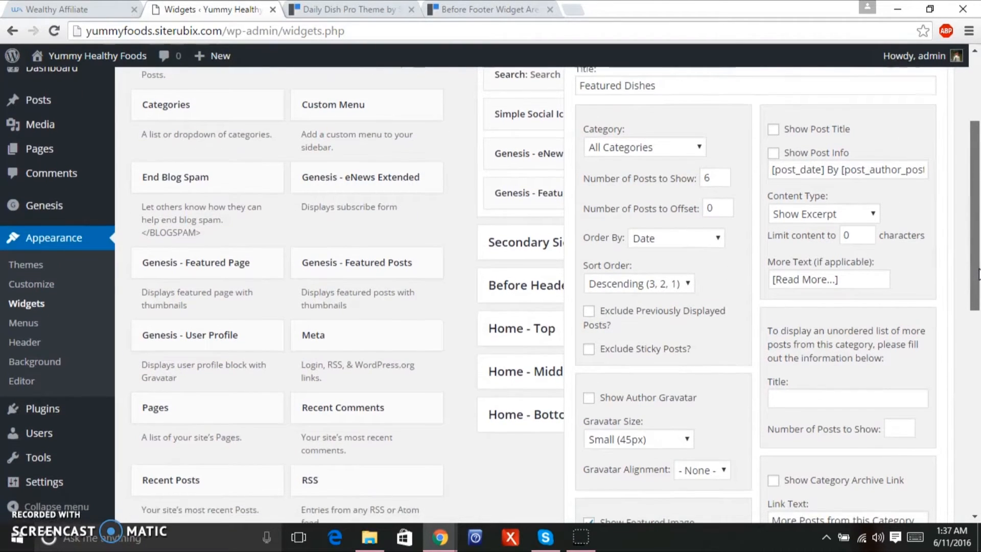
pyautogui.click(852, 213)
pyautogui.click(822, 271)
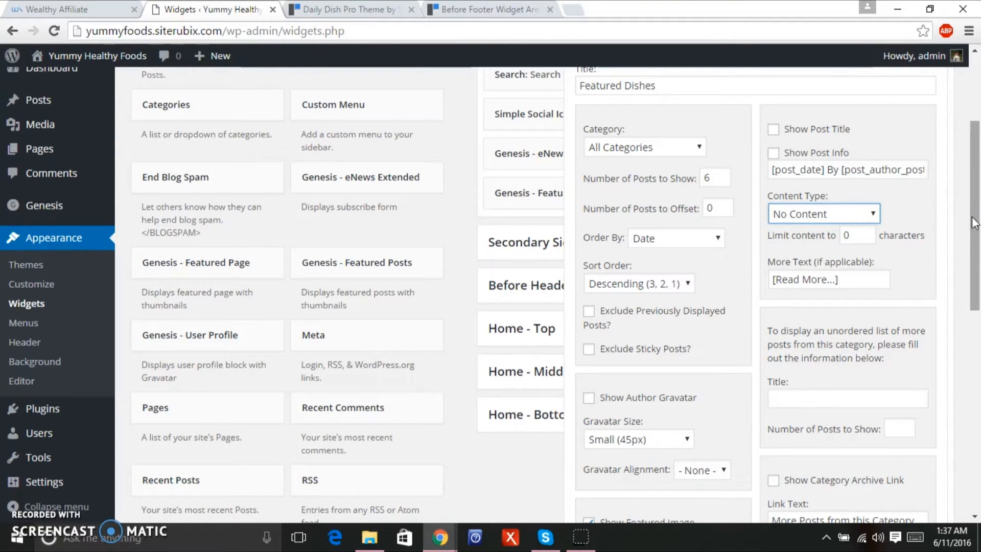
pyautogui.moveTo(975, 222); pyautogui.dragTo(973, 305)
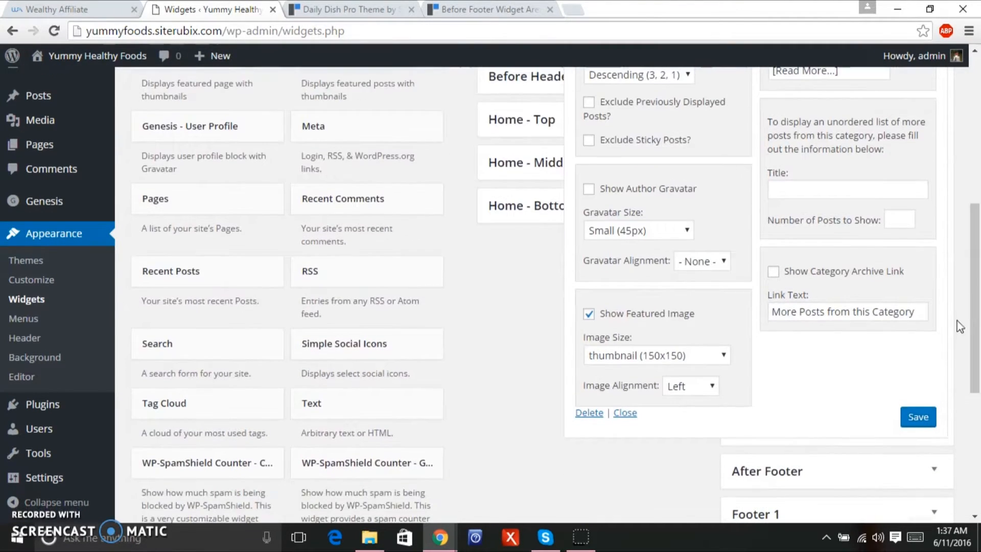
pyautogui.click(918, 418)
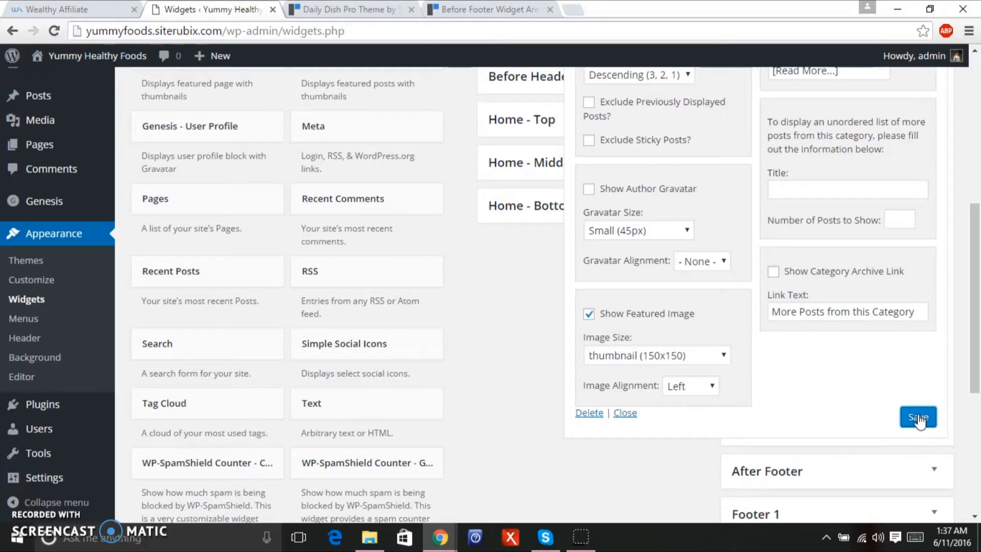
# Visit the Yummy Healthy Foods front page and scroll down to the Featured Dishes bar.
pyautogui.click(103, 57)
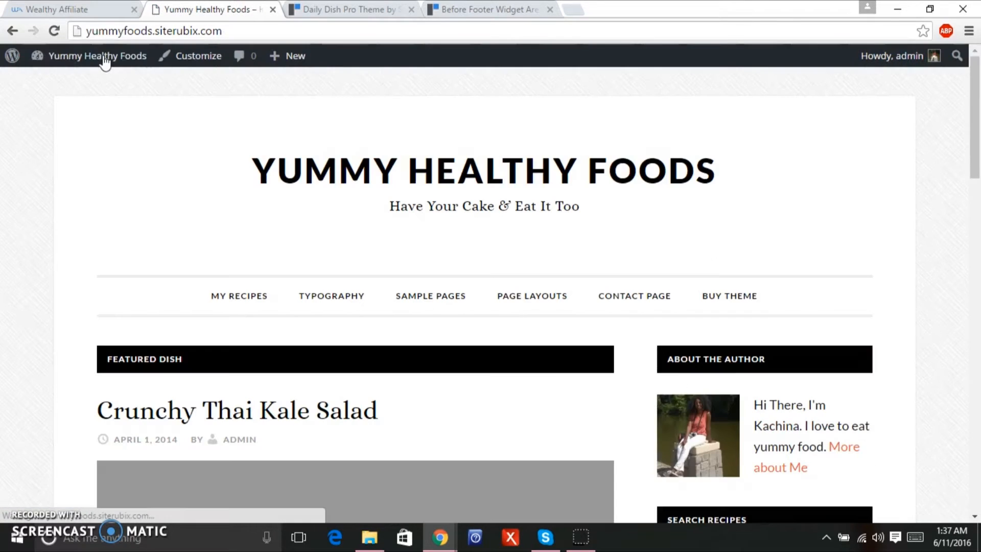
pyautogui.moveTo(977, 115); pyautogui.dragTo(903, 458)
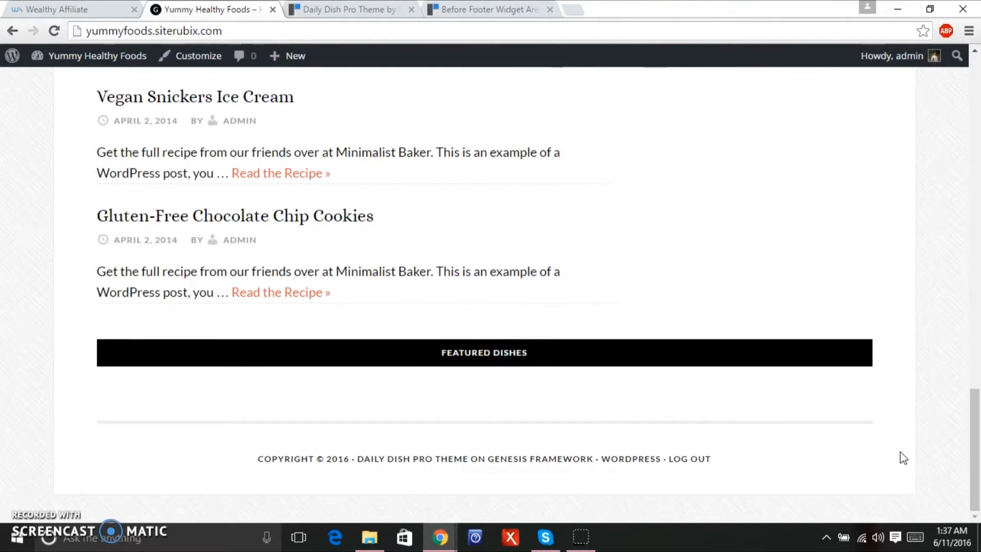
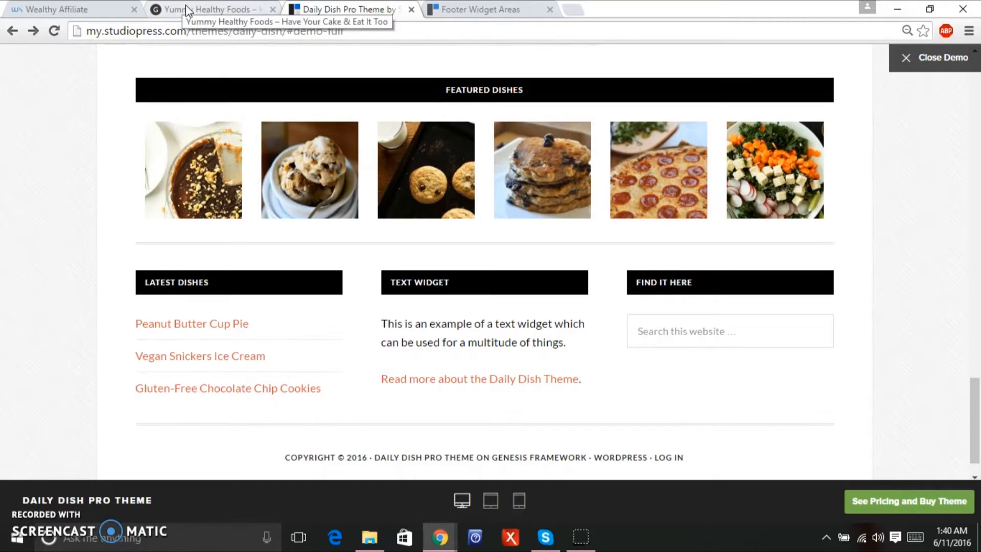
# Open the Yummy Healthy Foods Widgets admin page after checking the Daily Dish demo footer.
pyautogui.click(185, 6)
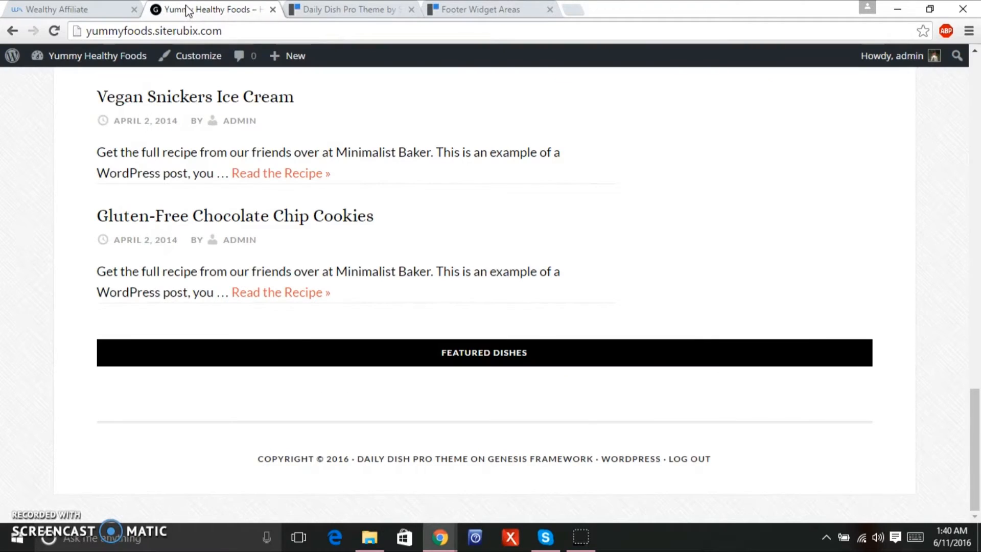
pyautogui.moveTo(80, 68)
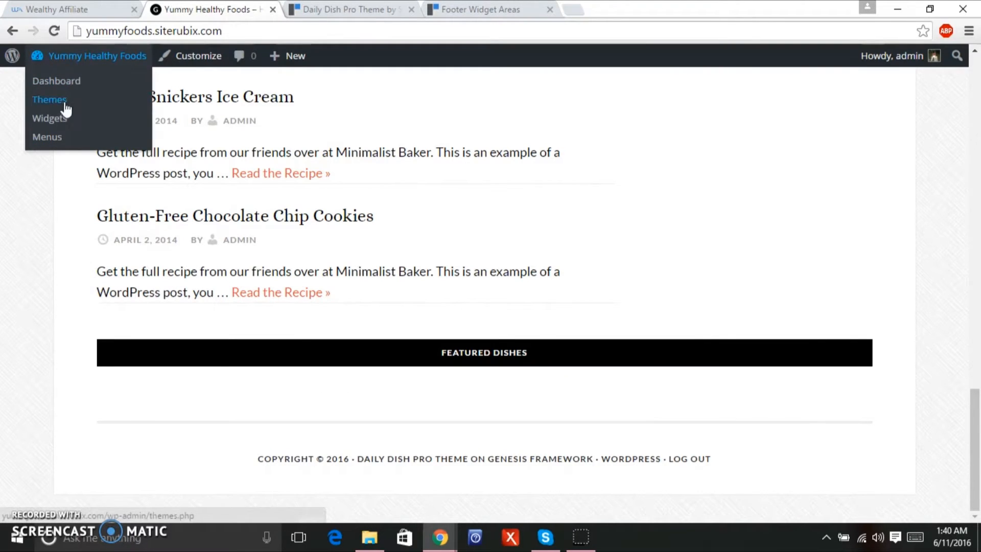
pyautogui.click(59, 117)
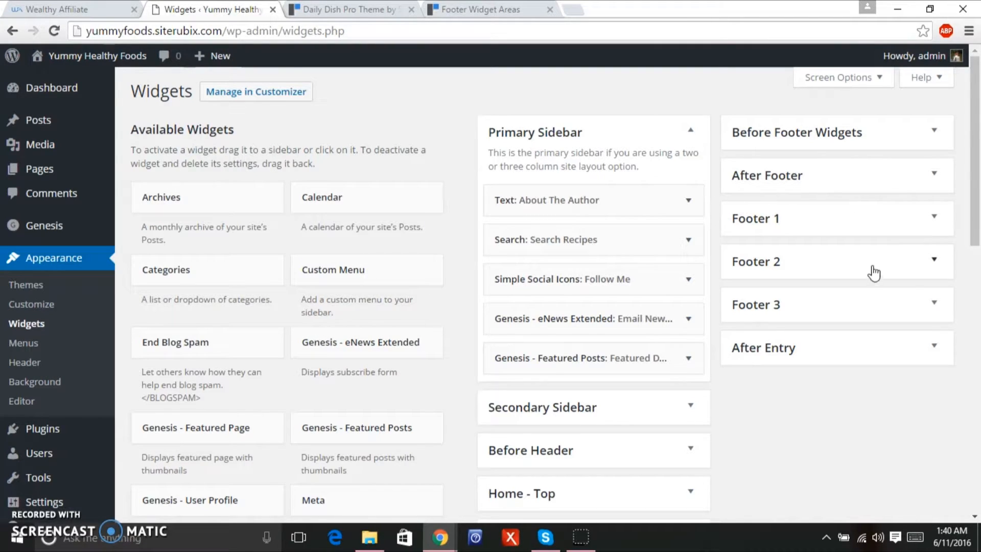
pyautogui.click(352, 10)
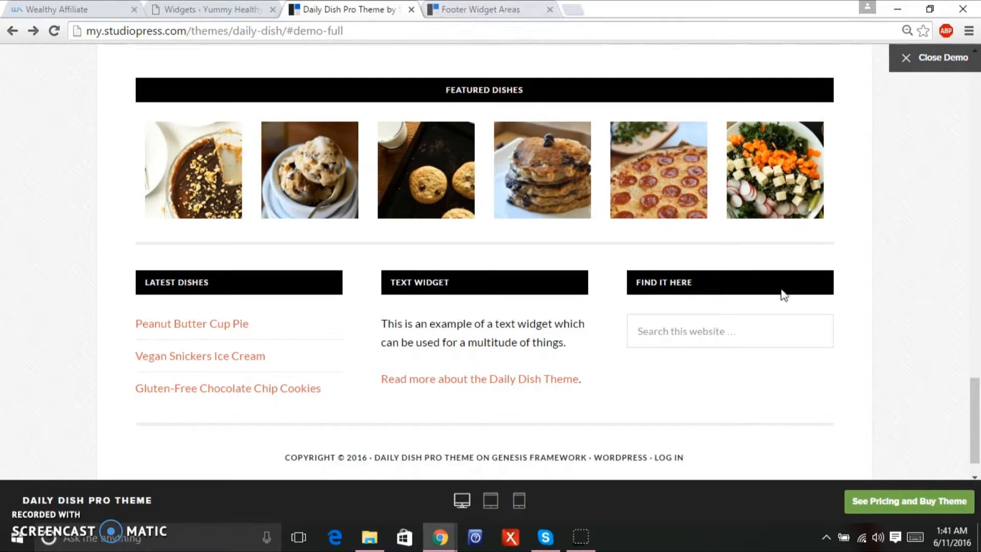
pyautogui.moveTo(977, 400); pyautogui.dragTo(977, 163)
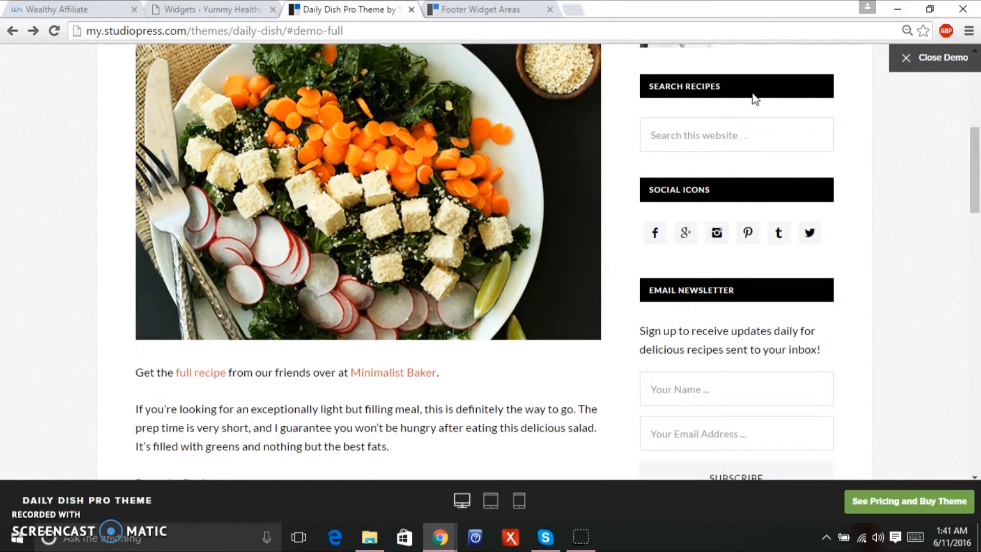
pyautogui.click(202, 9)
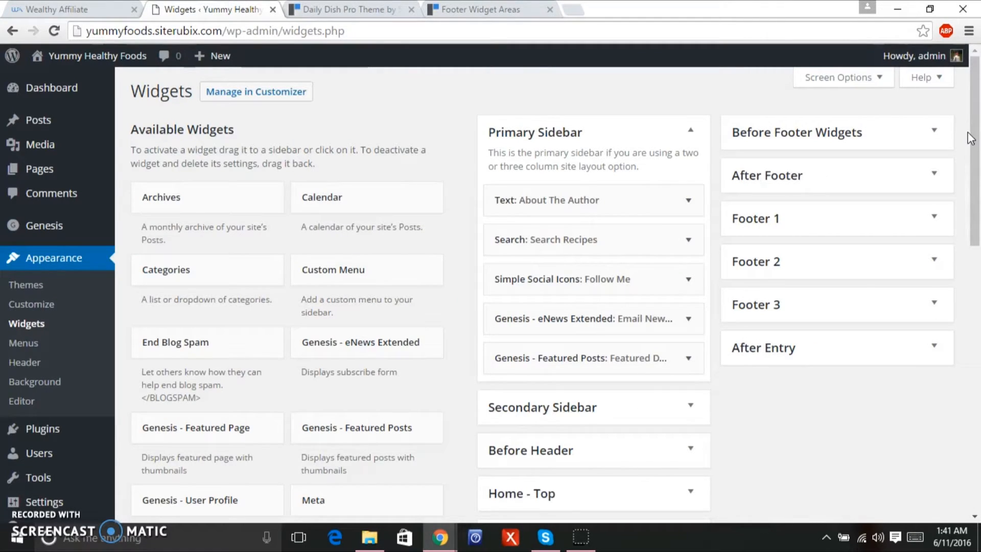
# Add a Recent Posts widget titled 'Latest Dish' showing 6 posts to Footer 1 and save it.
pyautogui.moveTo(974, 145); pyautogui.dragTo(975, 167)
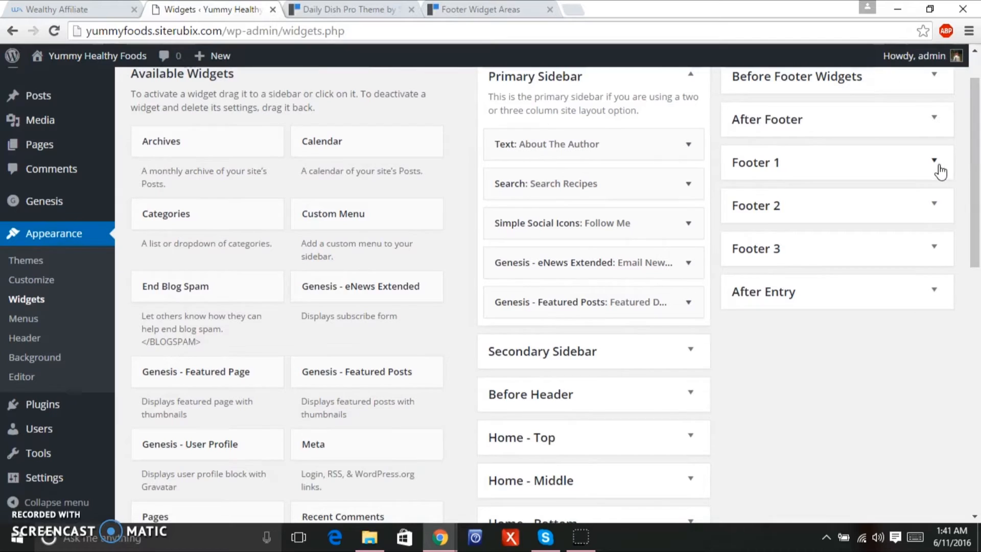
pyautogui.moveTo(973, 186); pyautogui.dragTo(968, 263)
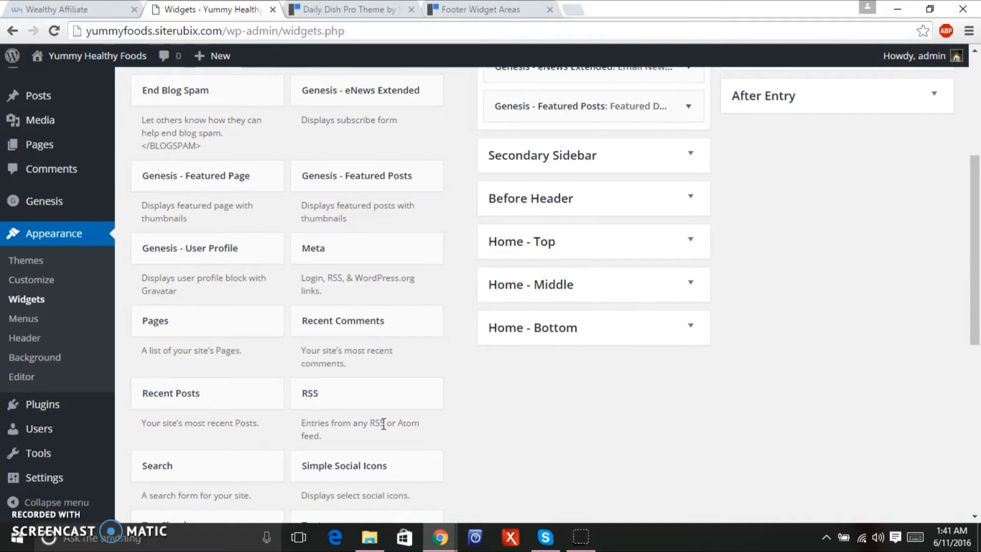
pyautogui.moveTo(252, 403); pyautogui.dragTo(854, 266)
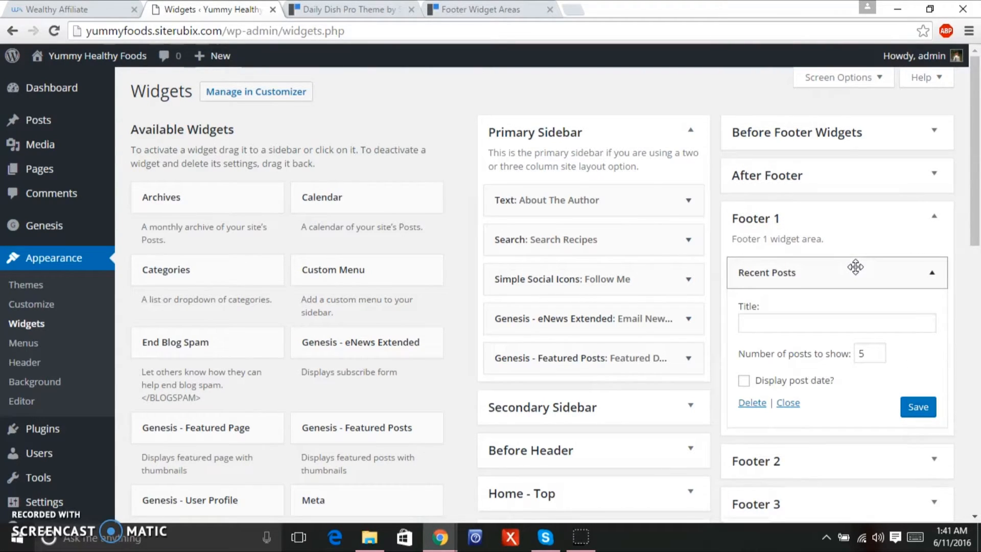
pyautogui.click(859, 320)
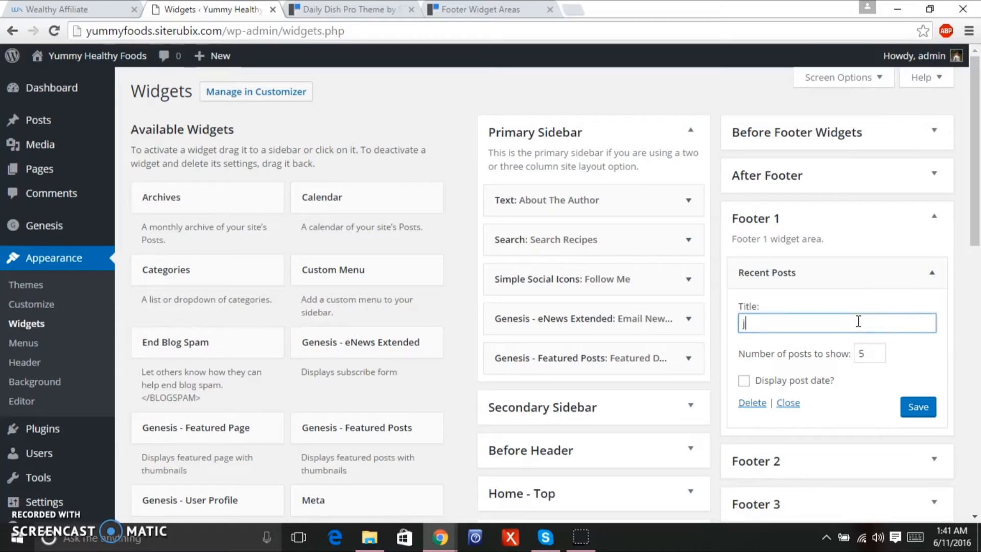
pyautogui.write('Latest Dish')
pyautogui.click(876, 351)
pyautogui.click(876, 351)
pyautogui.click(877, 356)
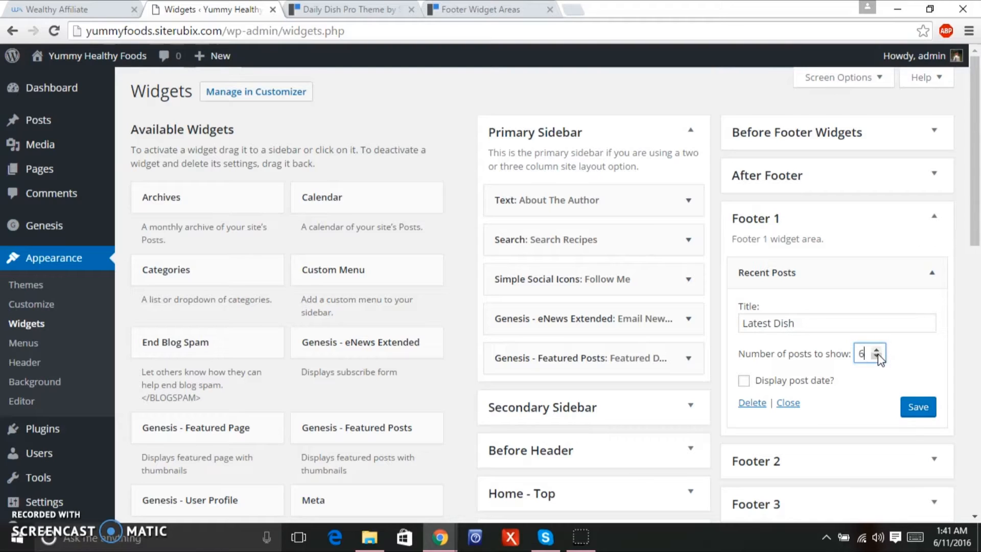
pyautogui.click(911, 410)
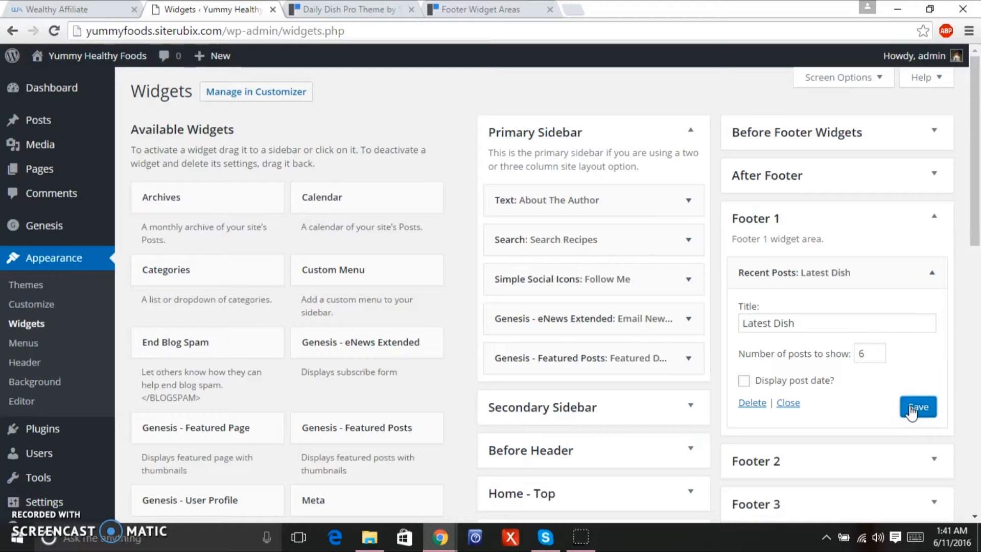
pyautogui.moveTo(979, 189); pyautogui.dragTo(965, 335)
# Add a Text widget titled 'Contact Me' to Footer 2 inviting visitors to e-mail the owner's address.
pyautogui.moveTo(407, 451); pyautogui.dragTo(842, 176)
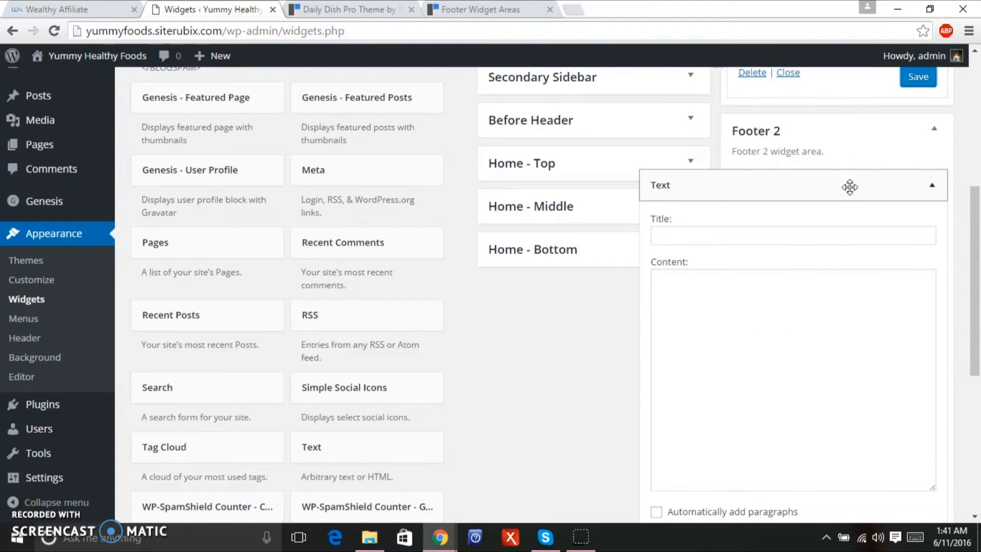
pyautogui.click(823, 240)
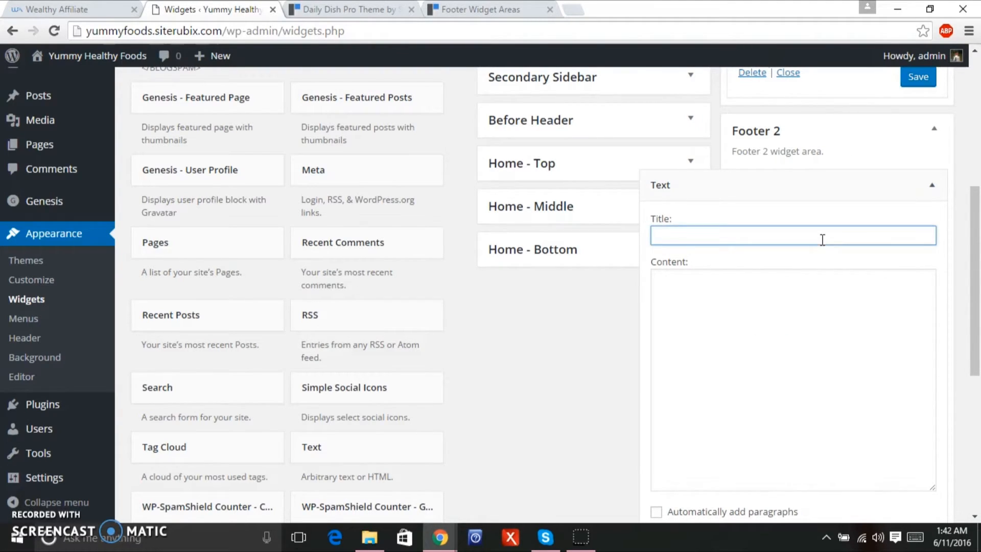
pyautogui.write('Contact Me')
pyautogui.click(793, 280)
pyautogui.write('Please contac')
pyautogui.write('t me a')
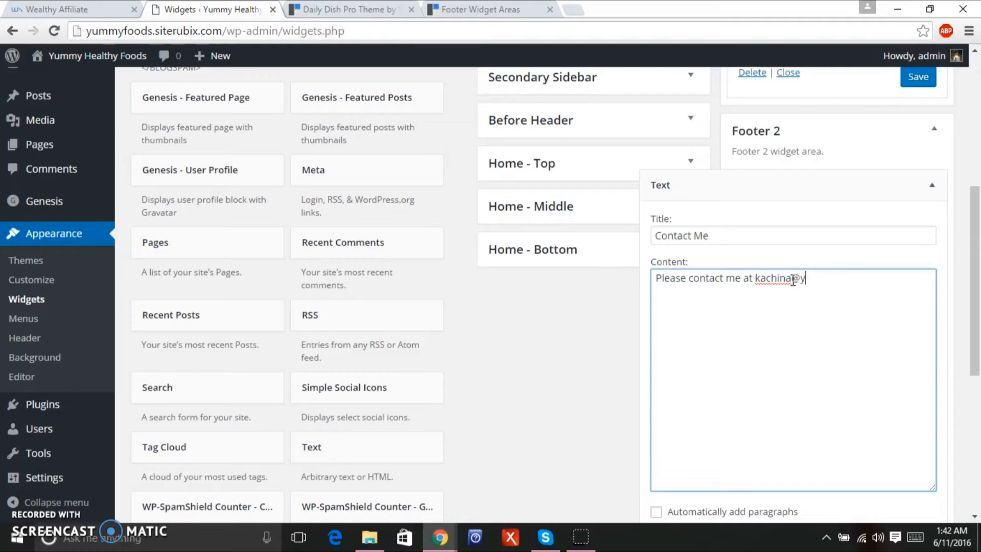
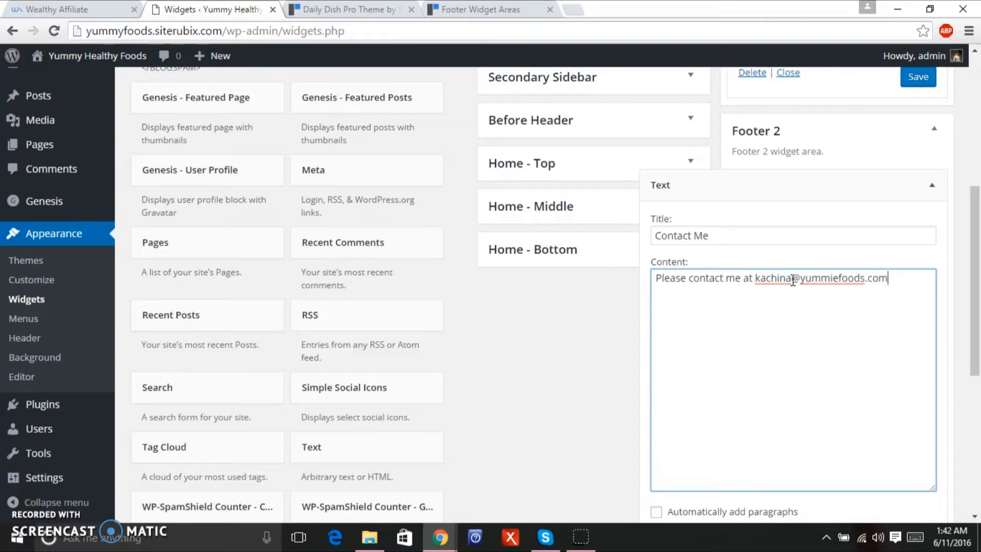
pyautogui.press('Return')
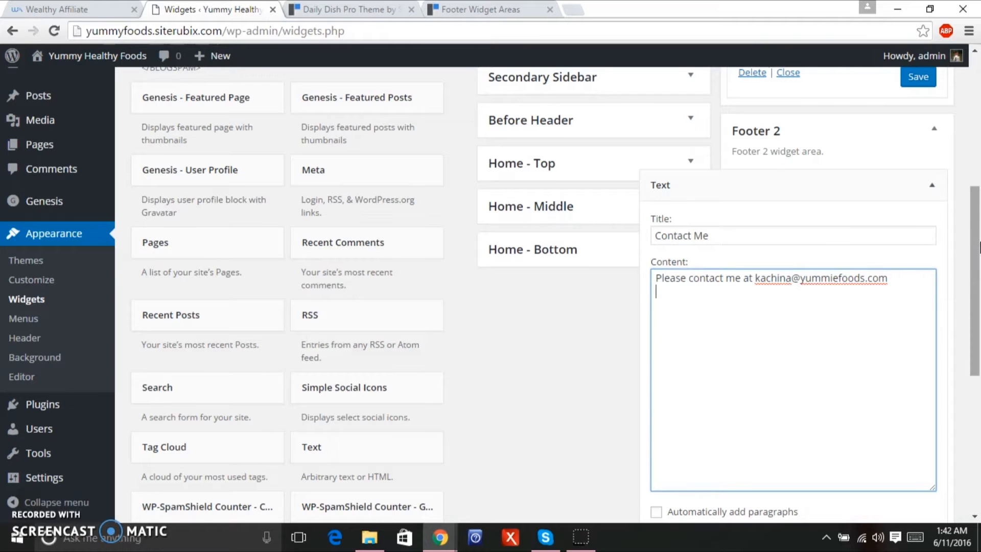
pyautogui.scroll(2, 976, 209)
pyautogui.moveTo(978, 210); pyautogui.dragTo(979, 143)
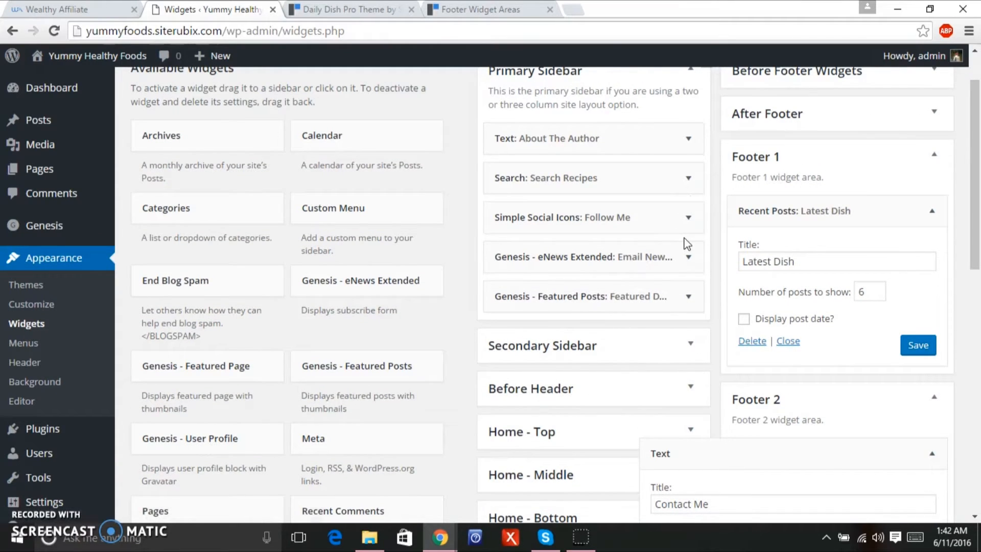
# Copy the 'More about Me' link line from the About The Author widget's content.
pyautogui.click(688, 138)
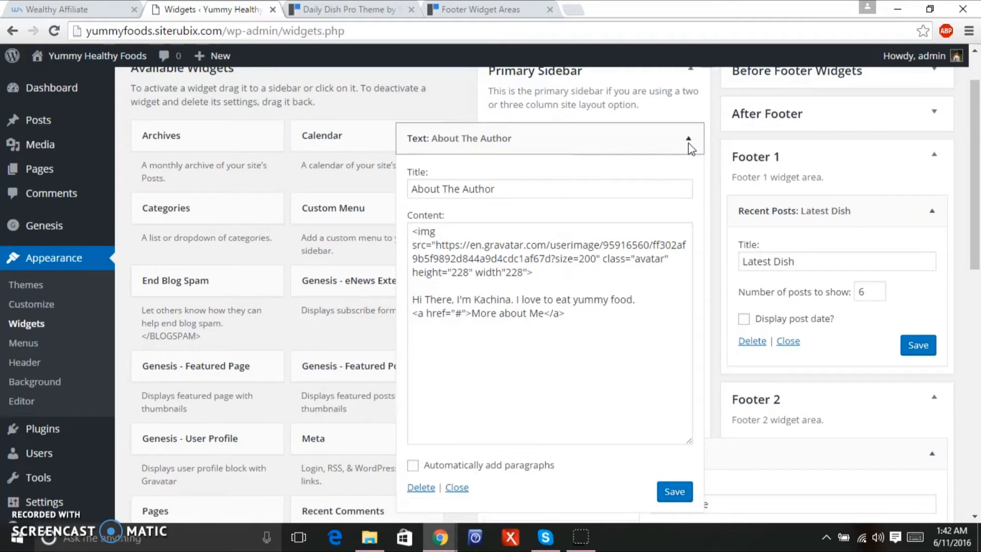
pyautogui.click(590, 322)
pyautogui.moveTo(589, 323); pyautogui.dragTo(414, 322)
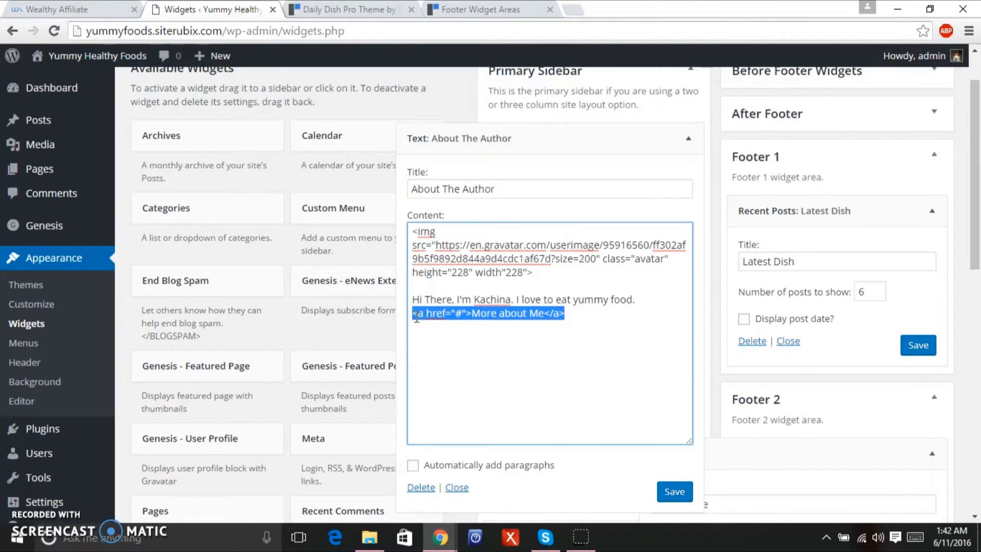
pyautogui.rightClick(417, 312)
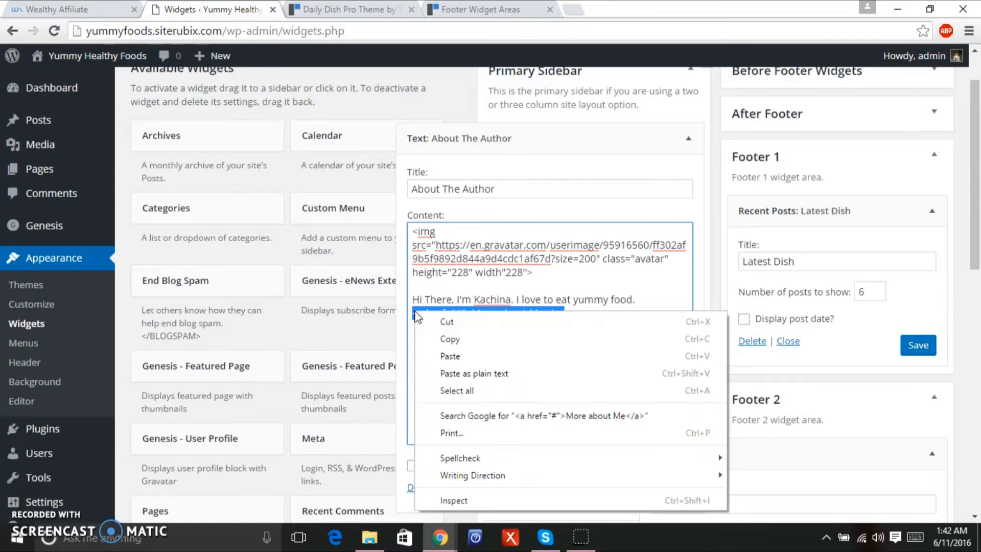
pyautogui.click(449, 337)
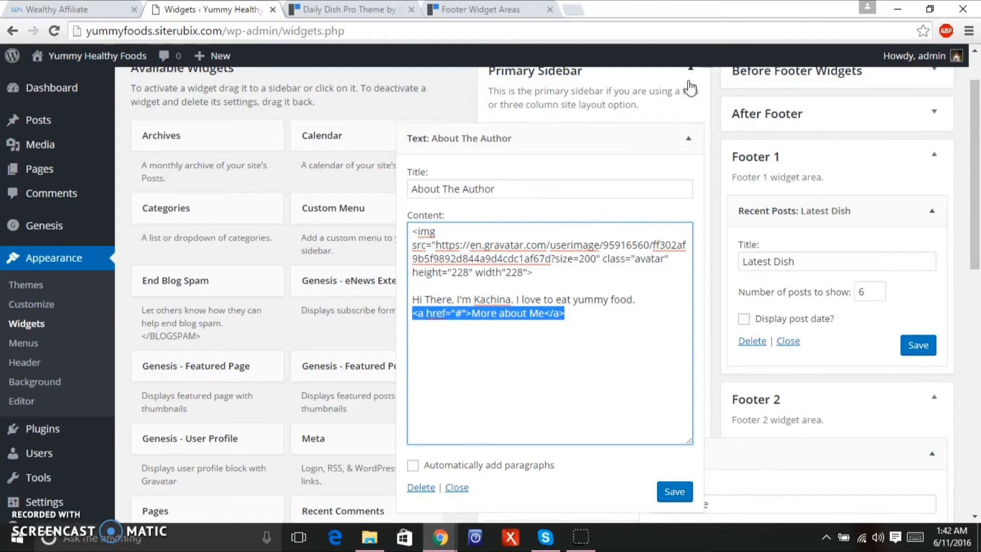
pyautogui.click(688, 138)
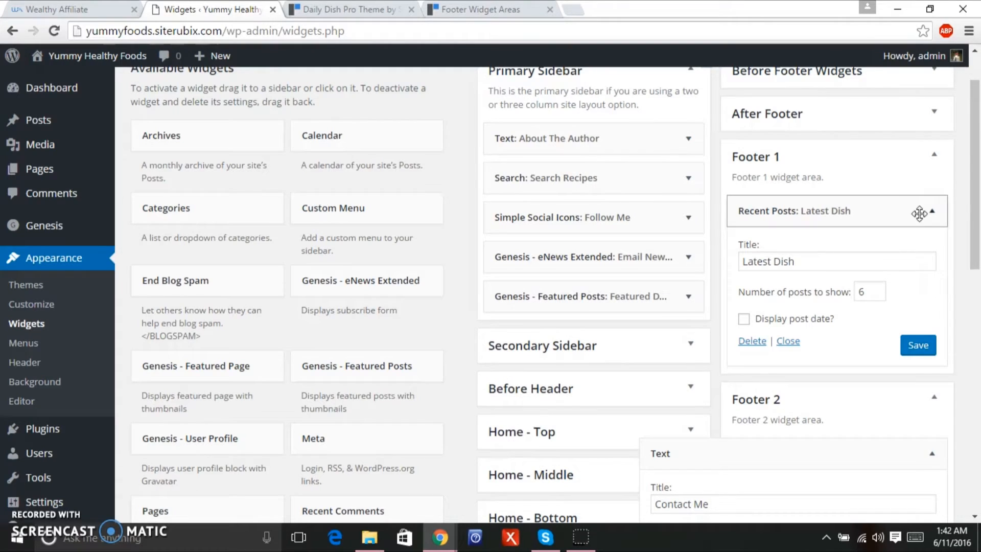
# Paste the 'More about Me' link on a new line in the Contact Me widget's content.
pyautogui.scroll(-2, 967, 245)
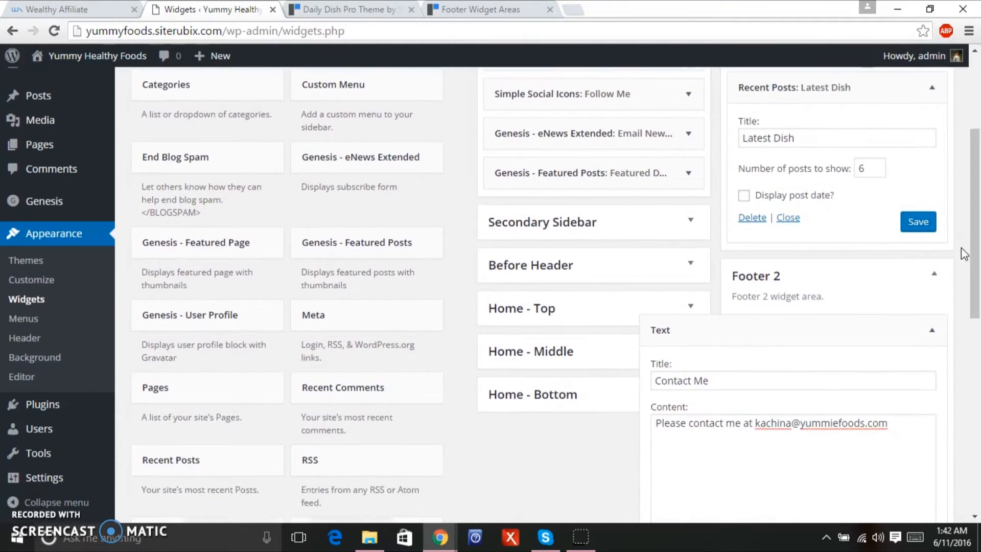
pyautogui.scroll(-2, 965, 247)
pyautogui.click(768, 420)
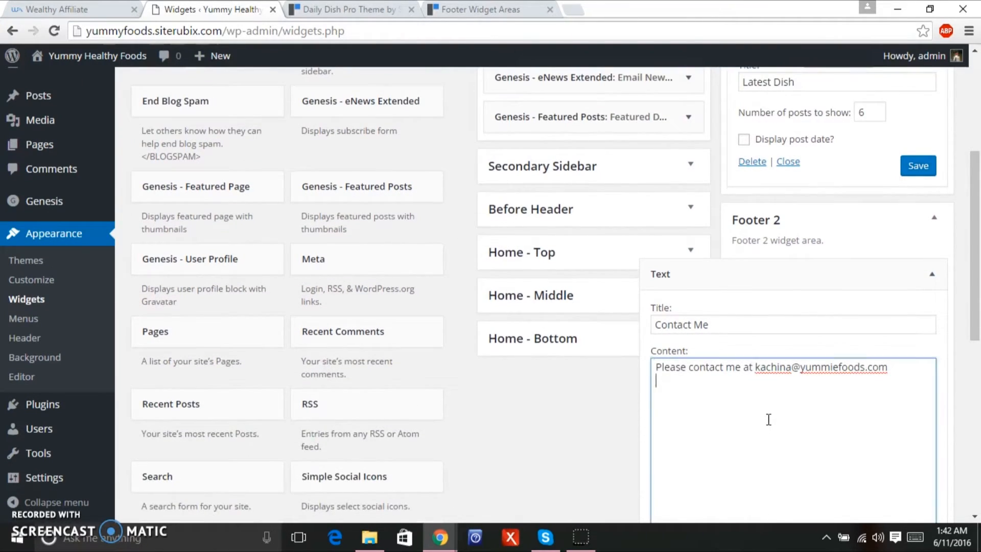
pyautogui.press('Return')
pyautogui.press('Return')
pyautogui.hotkey('ctrl', 'v')
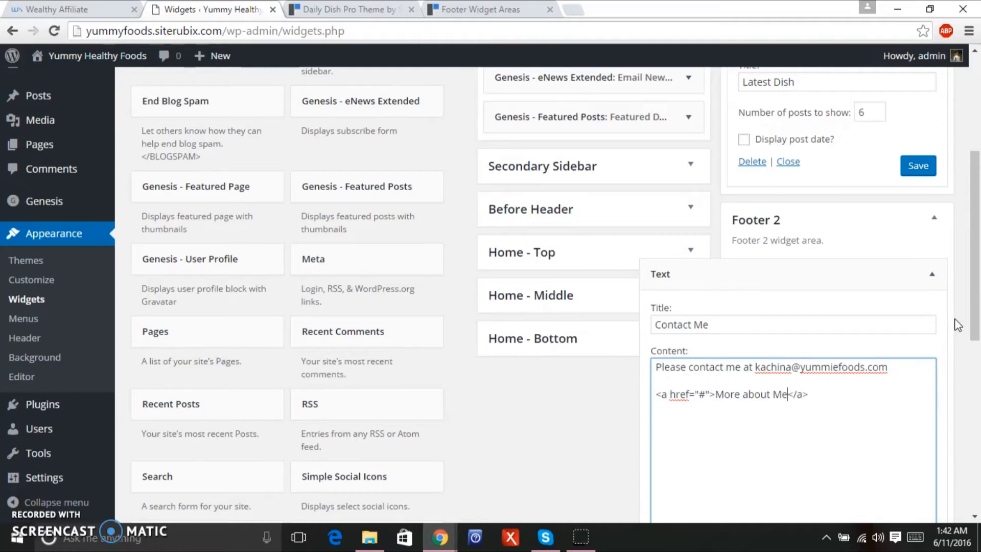
pyautogui.scroll(-1, 973, 314)
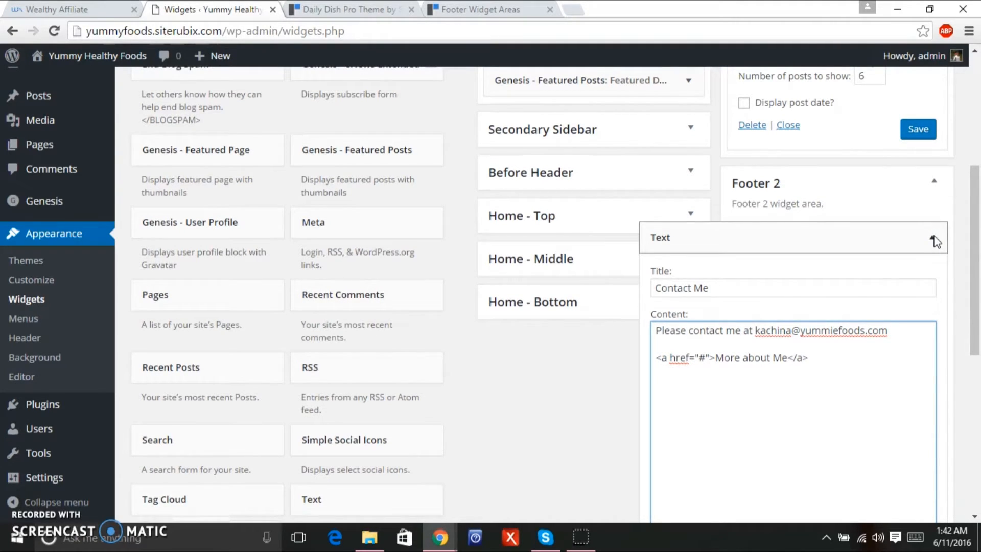
pyautogui.click(933, 239)
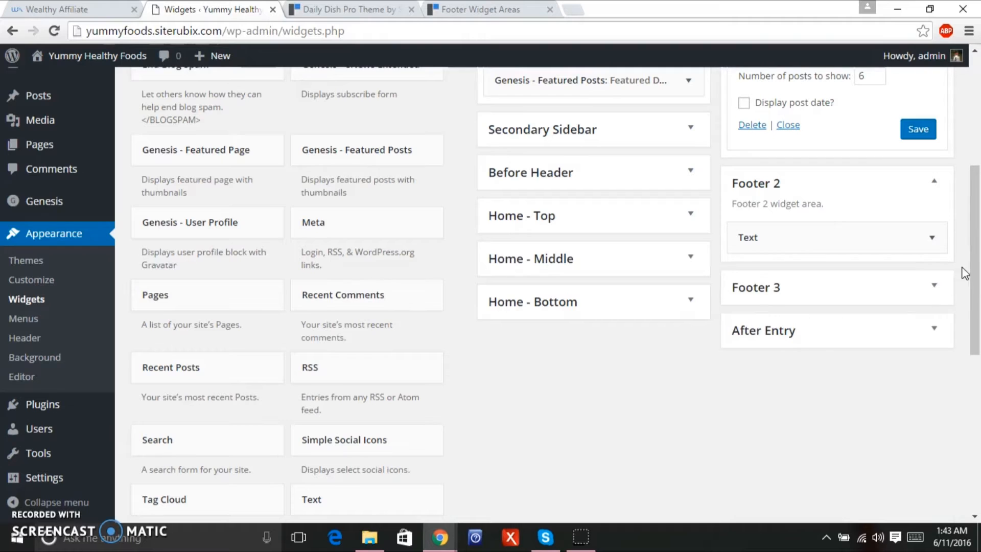
# Turn on automatic paragraphs for the Contact Me widget and save it.
pyautogui.moveTo(933, 239)
pyautogui.mouseDown()
pyautogui.moveTo(932, 249)
pyautogui.moveTo(932, 240)
pyautogui.mouseUp()
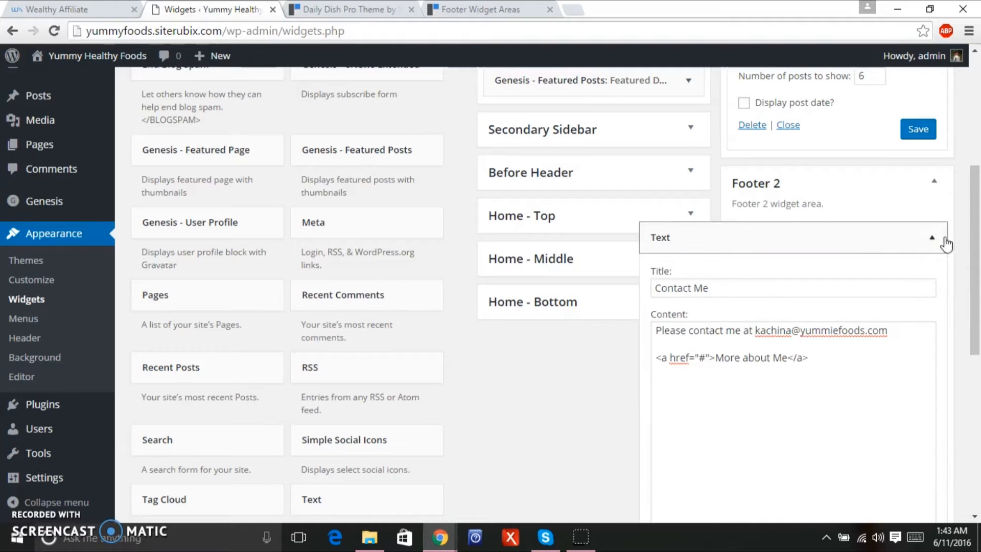
pyautogui.scroll(-3, 932, 241)
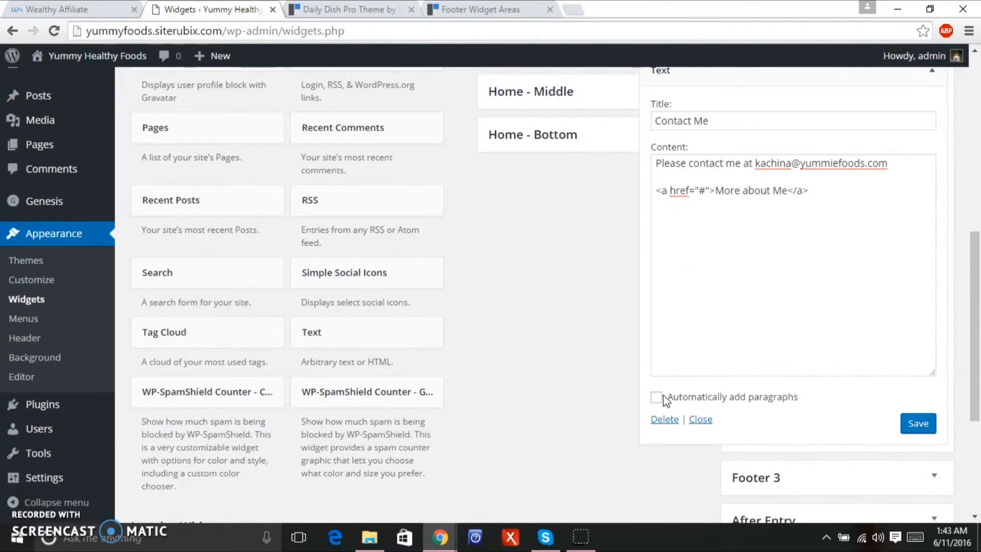
pyautogui.click(656, 397)
pyautogui.click(905, 424)
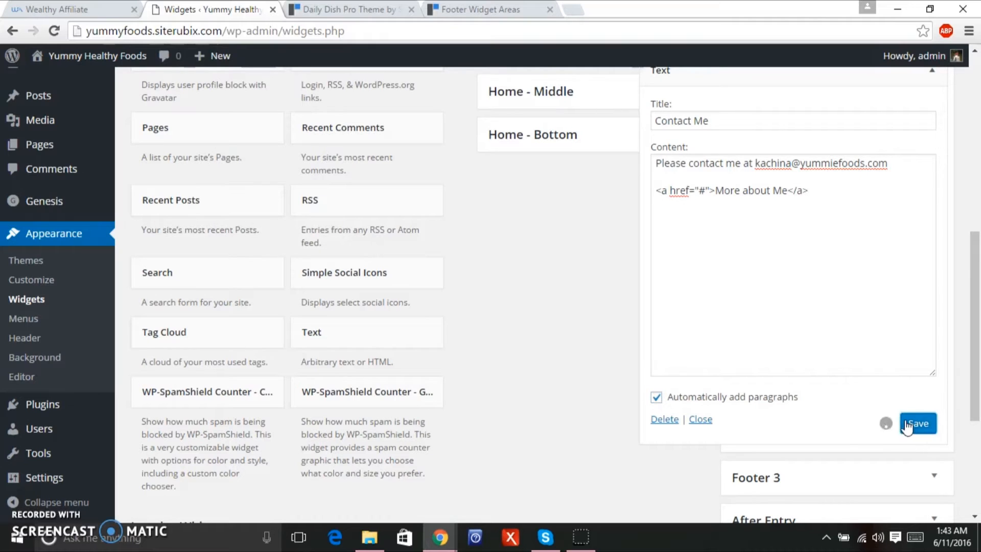
pyautogui.moveTo(977, 301); pyautogui.dragTo(977, 242)
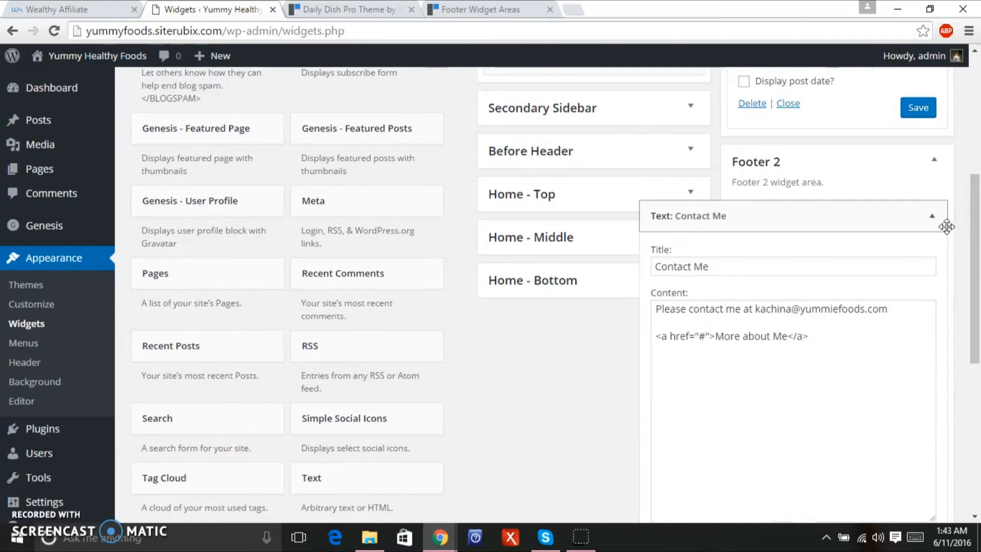
pyautogui.click(936, 215)
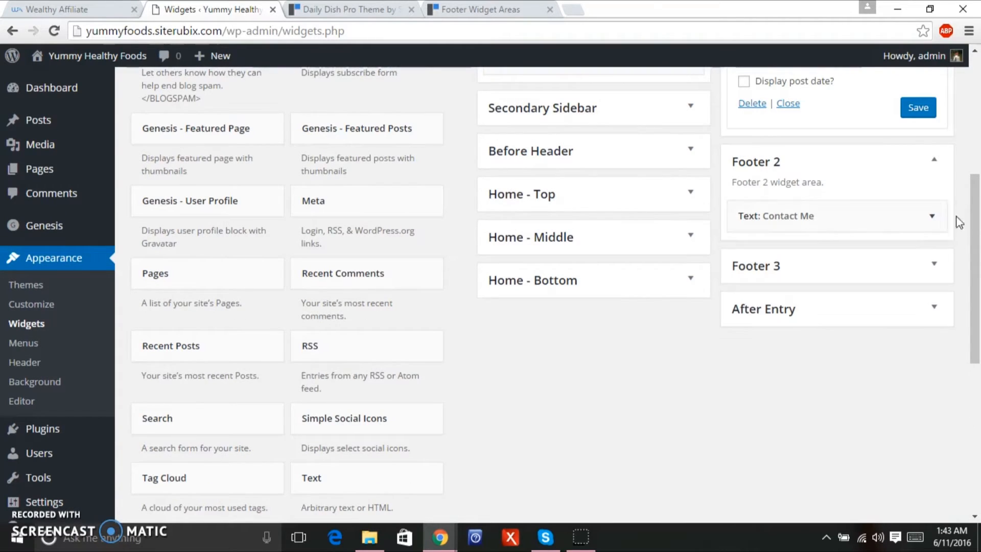
# Add a Search widget titled 'Find It Here' to Footer 3 and save it.
pyautogui.click(933, 279)
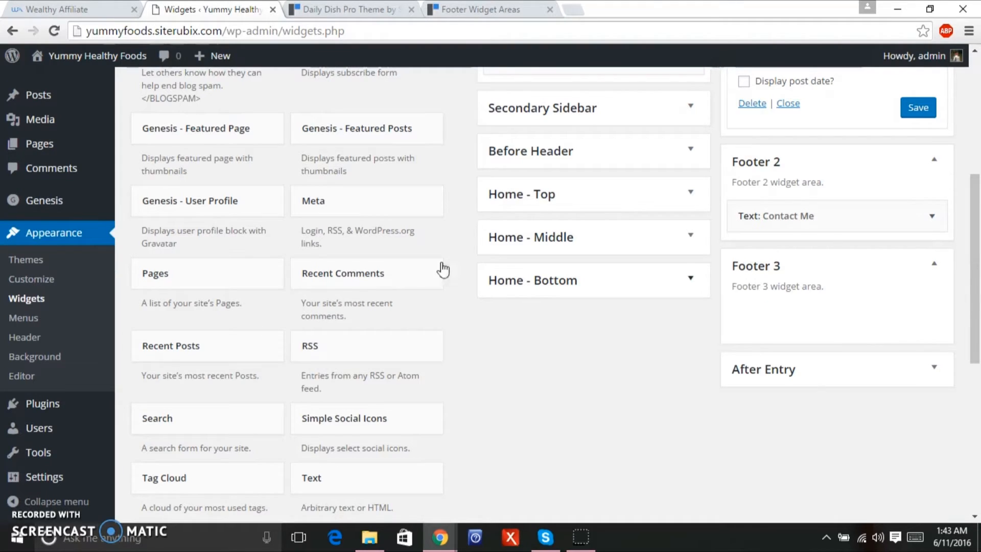
pyautogui.moveTo(212, 419); pyautogui.dragTo(823, 306)
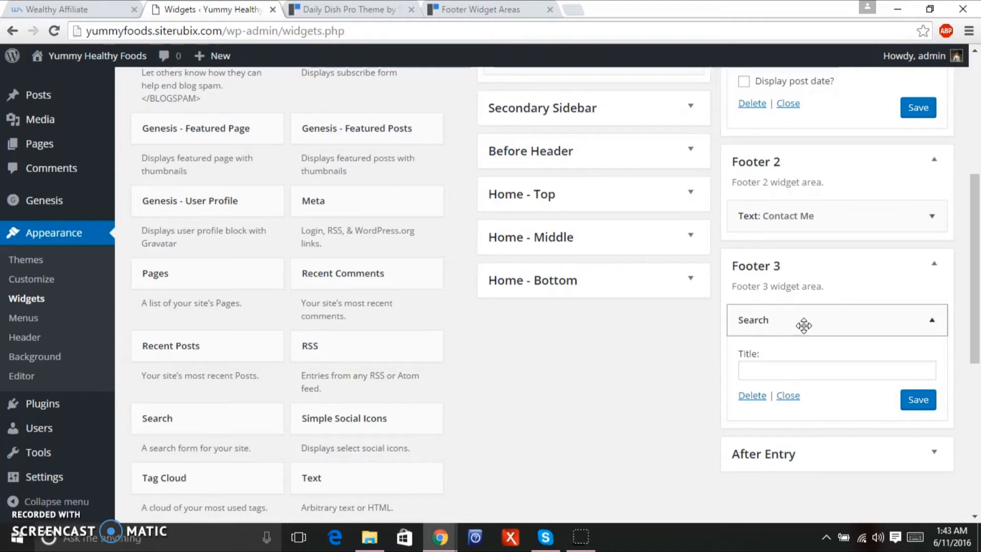
pyautogui.click(795, 372)
pyautogui.write('Find It Hea')
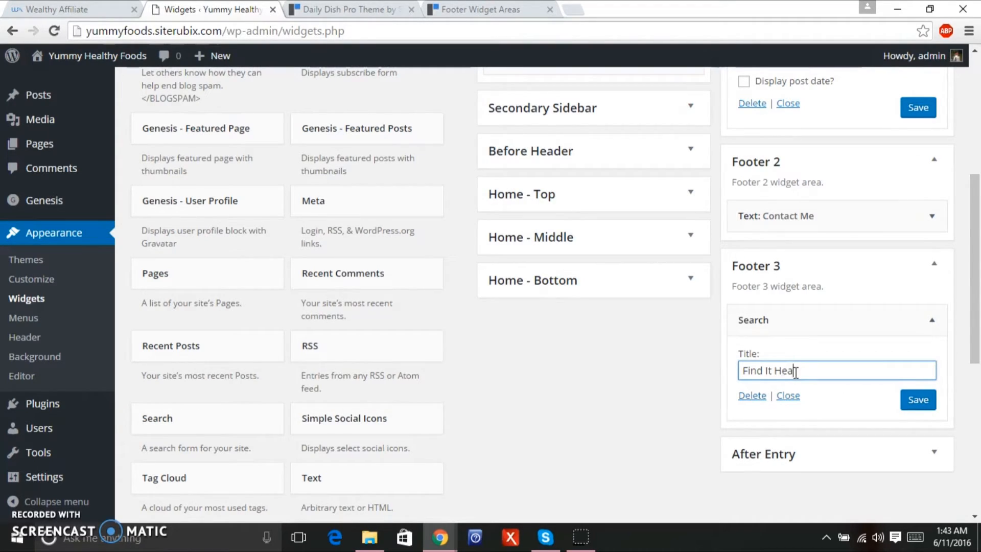
pyautogui.click(917, 400)
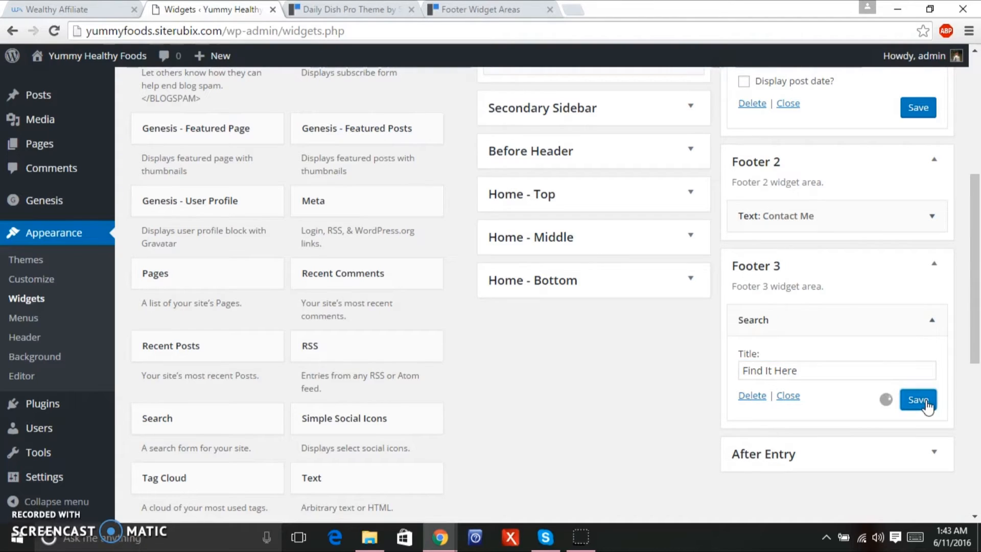
# Save the Contact Me and Latest Dish widgets again.
pyautogui.click(932, 216)
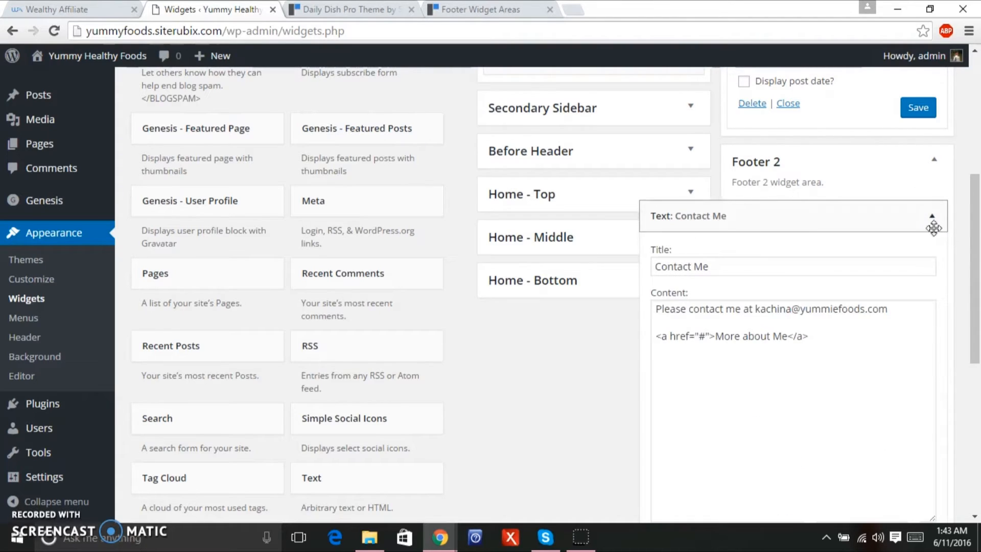
pyautogui.scroll(-3, 913, 376)
pyautogui.click(914, 376)
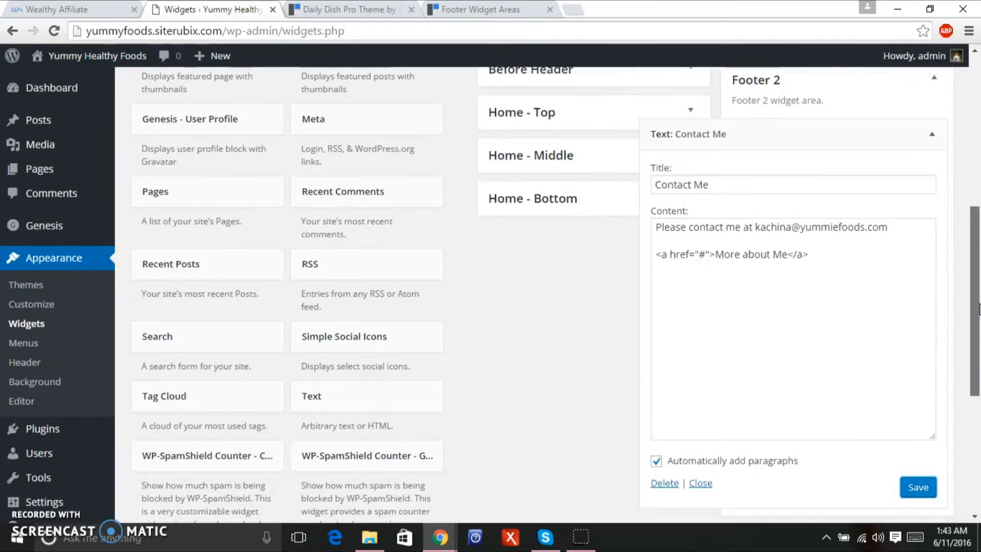
pyautogui.scroll(2, 979, 309)
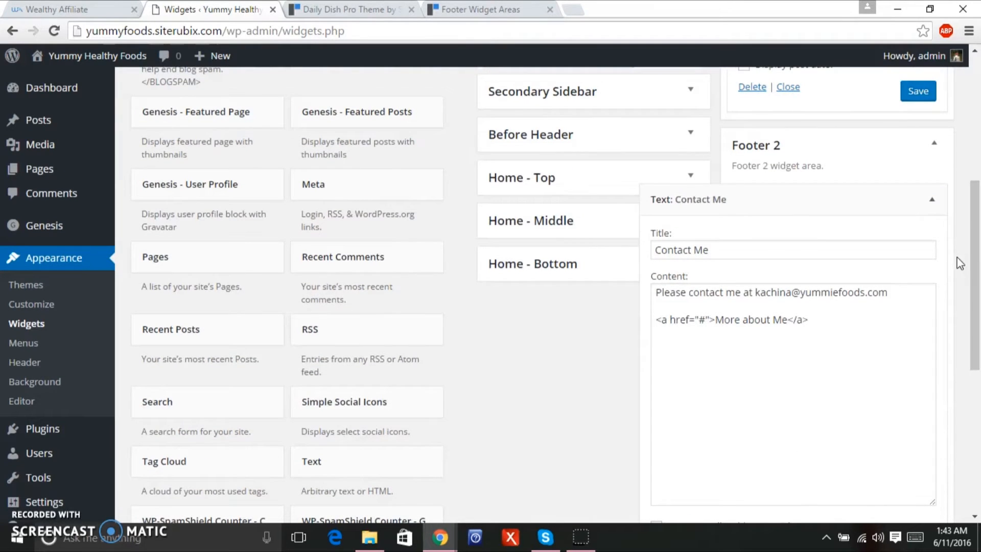
pyautogui.click(931, 199)
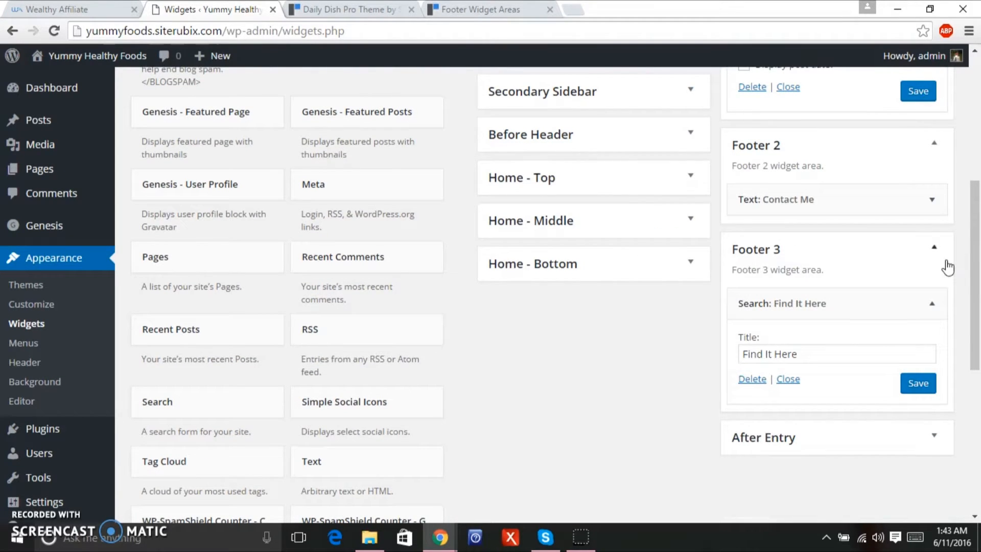
pyautogui.scroll(3, 976, 233)
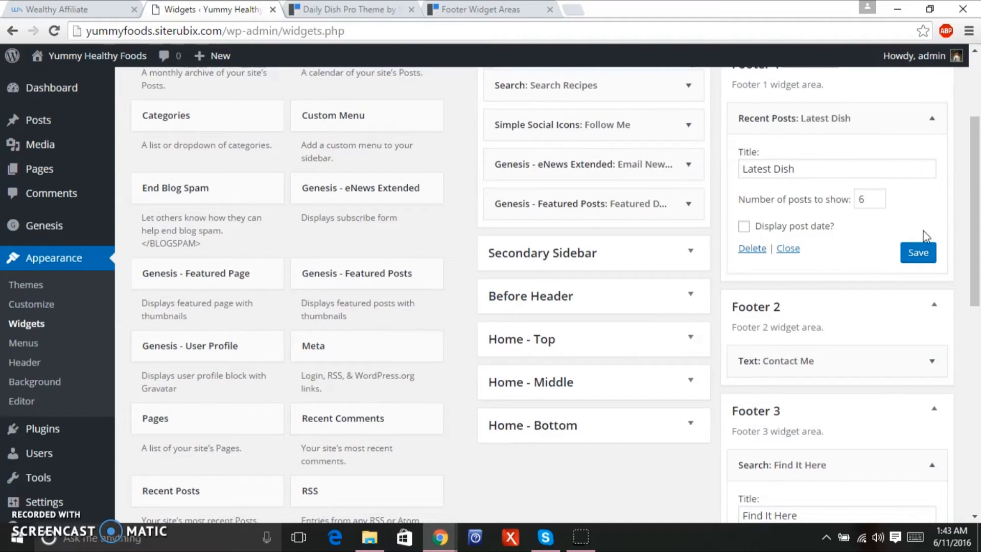
pyautogui.click(920, 256)
pyautogui.moveTo(100, 57)
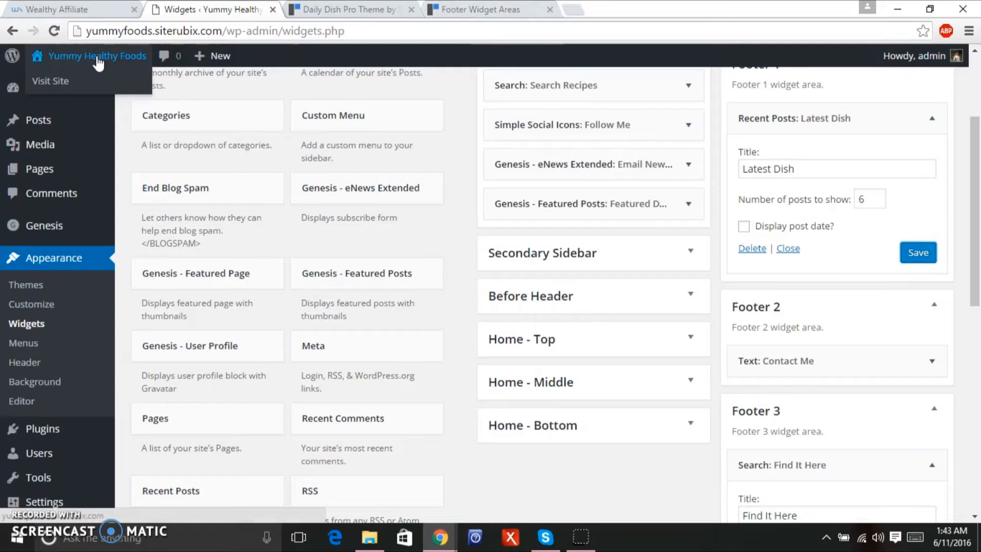
# Compare the live site's Latest Dish, Contact Me and Find It Here footer widgets with the Daily Dish demo.
pyautogui.click(97, 56)
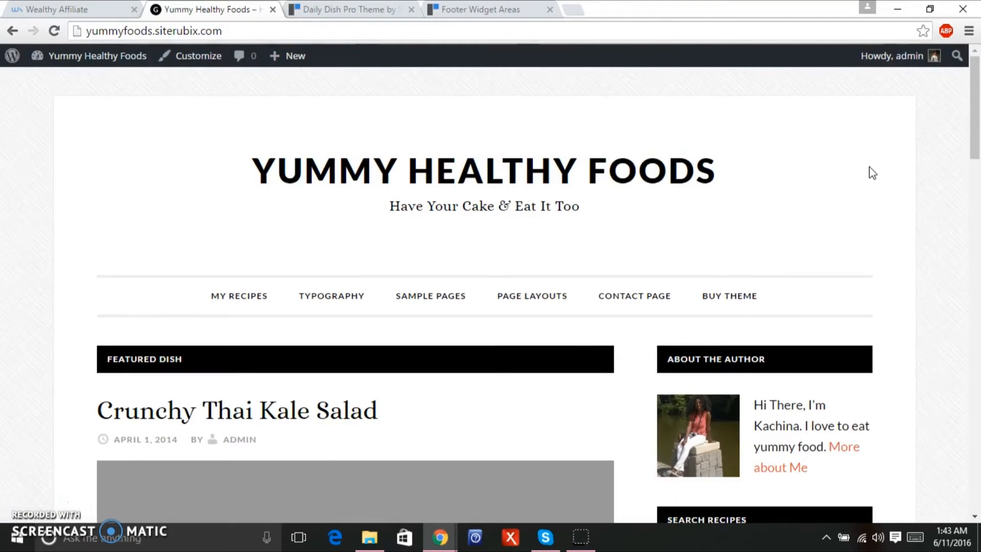
pyautogui.moveTo(973, 139); pyautogui.dragTo(961, 477)
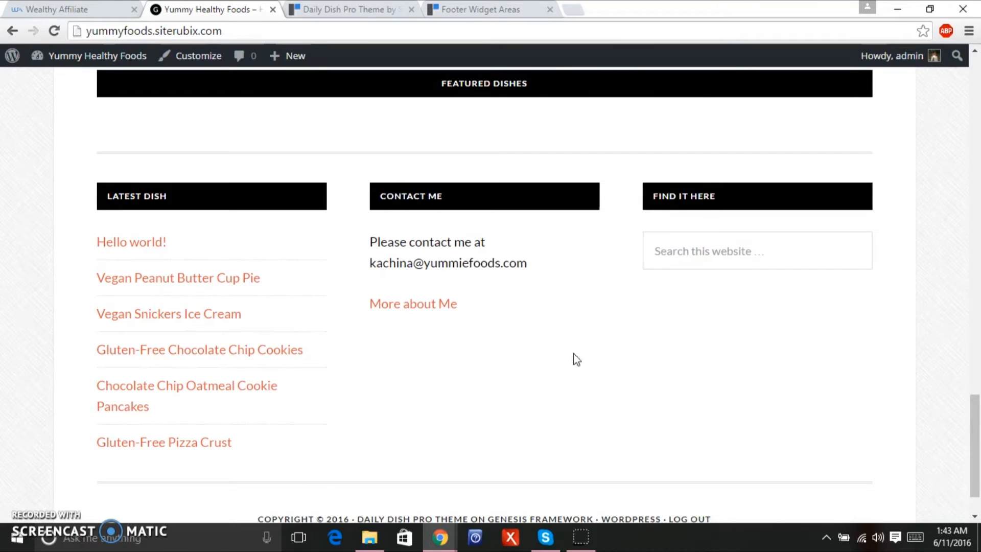
pyautogui.click(325, 11)
pyautogui.moveTo(970, 185); pyautogui.dragTo(954, 264)
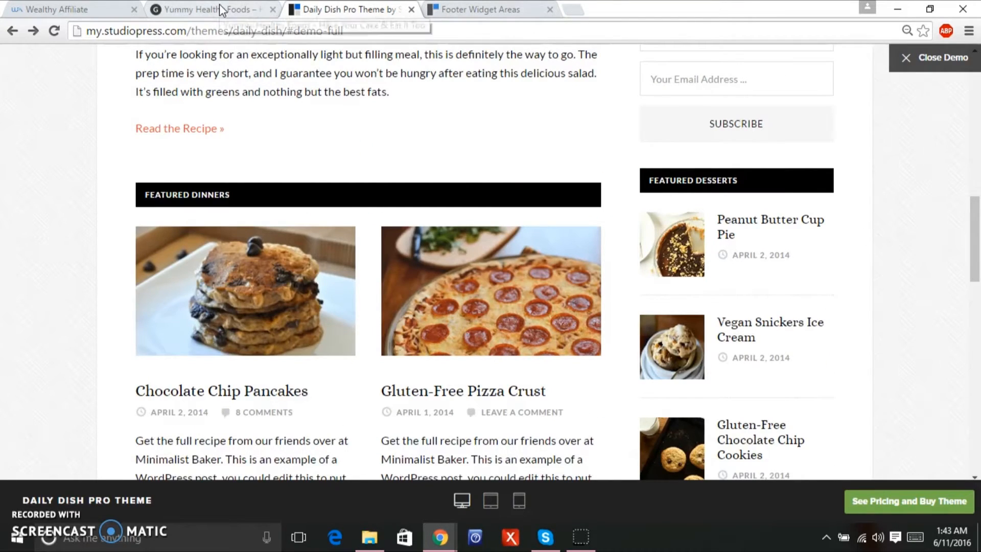
pyautogui.click(221, 9)
pyautogui.moveTo(126, 61)
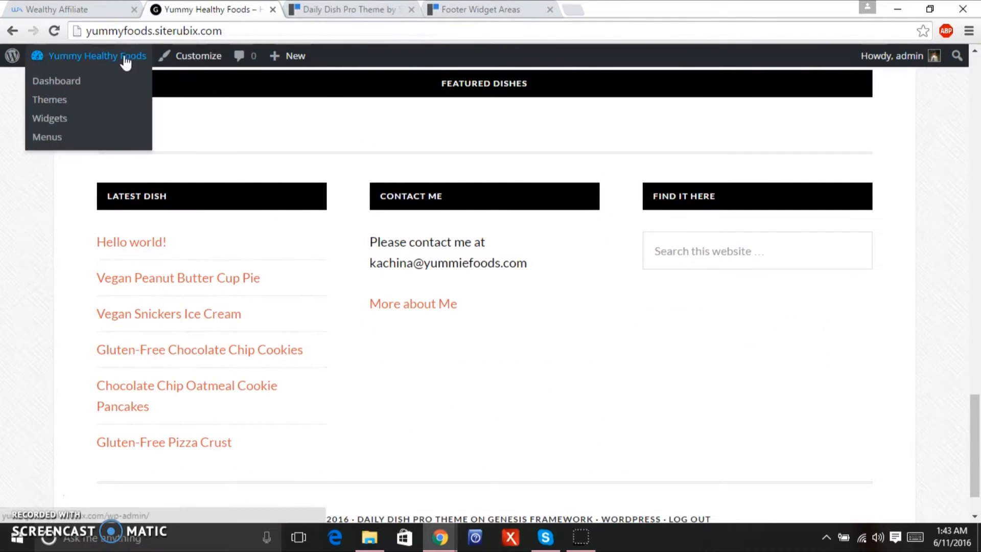
# Reduce the Footer 1 Latest Dish widget to 3 posts and save it.
pyautogui.click(72, 81)
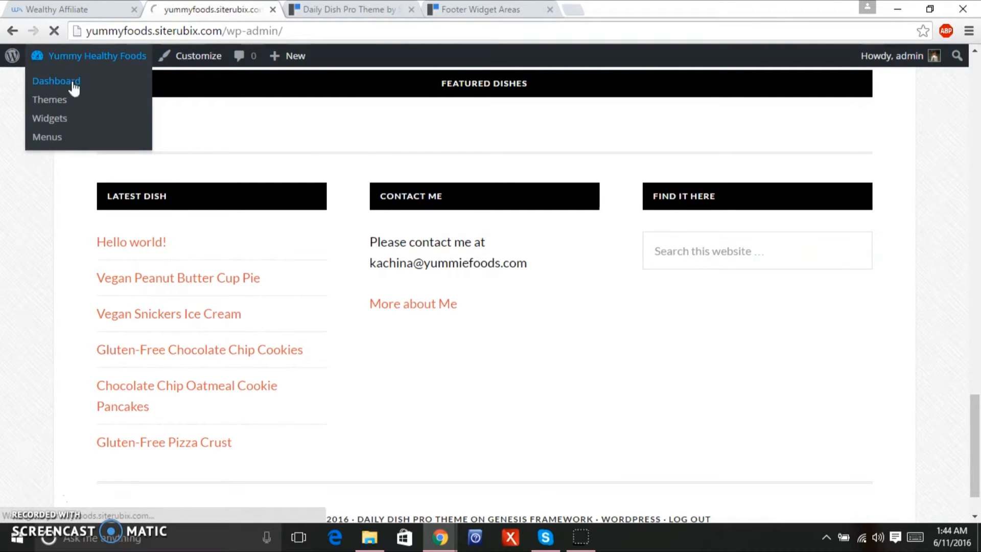
pyautogui.moveTo(79, 317)
pyautogui.click(149, 345)
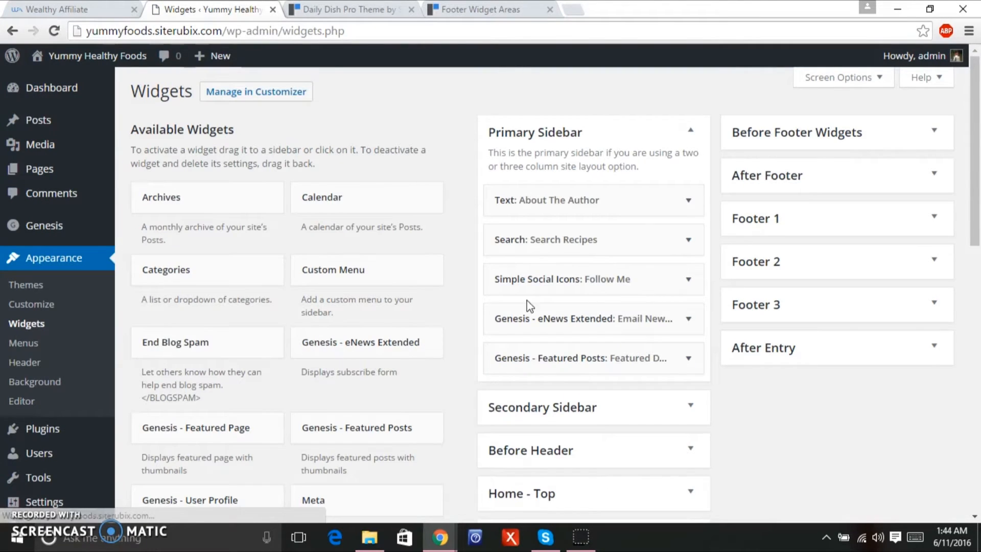
pyautogui.click(931, 220)
pyautogui.click(930, 273)
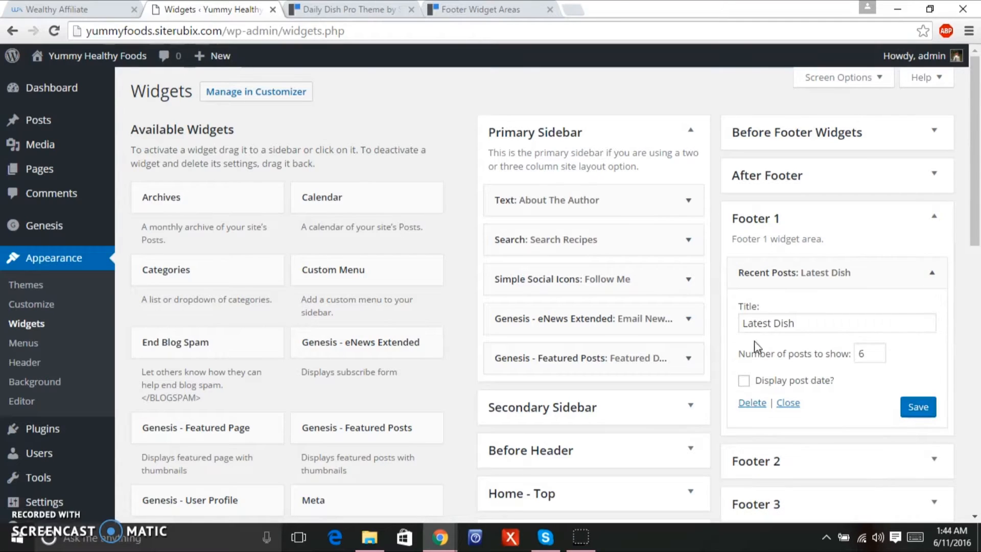
pyautogui.click(829, 359)
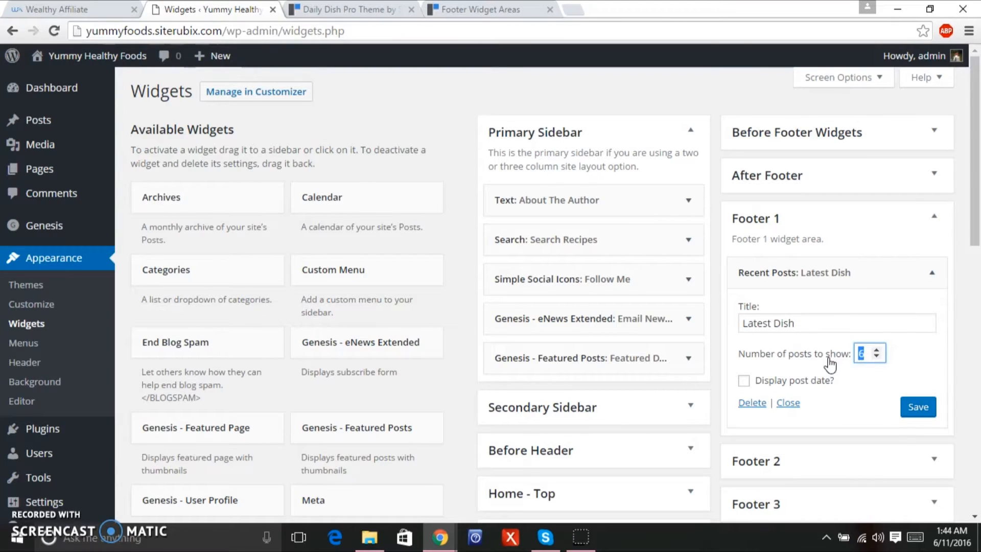
pyautogui.click(916, 406)
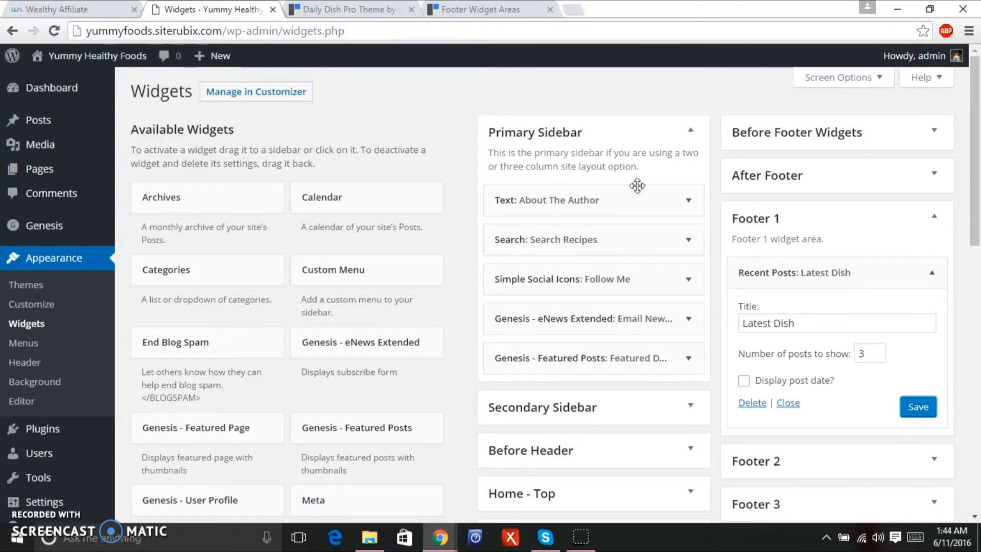
# Visit the live homepage and confirm the Latest Dish footer list shows three posts.
pyautogui.click(107, 55)
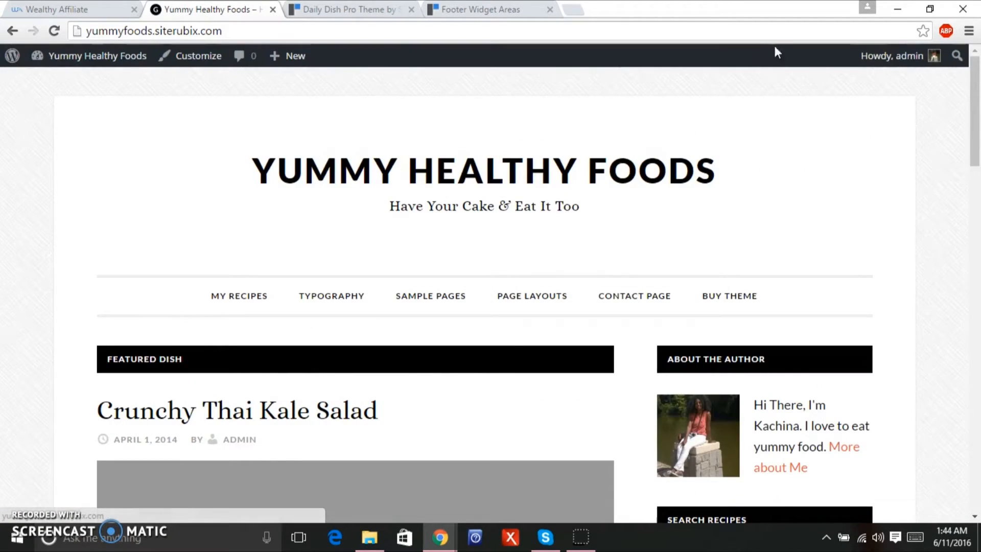
pyautogui.moveTo(945, 83)
pyautogui.moveTo(975, 104); pyautogui.dragTo(959, 467)
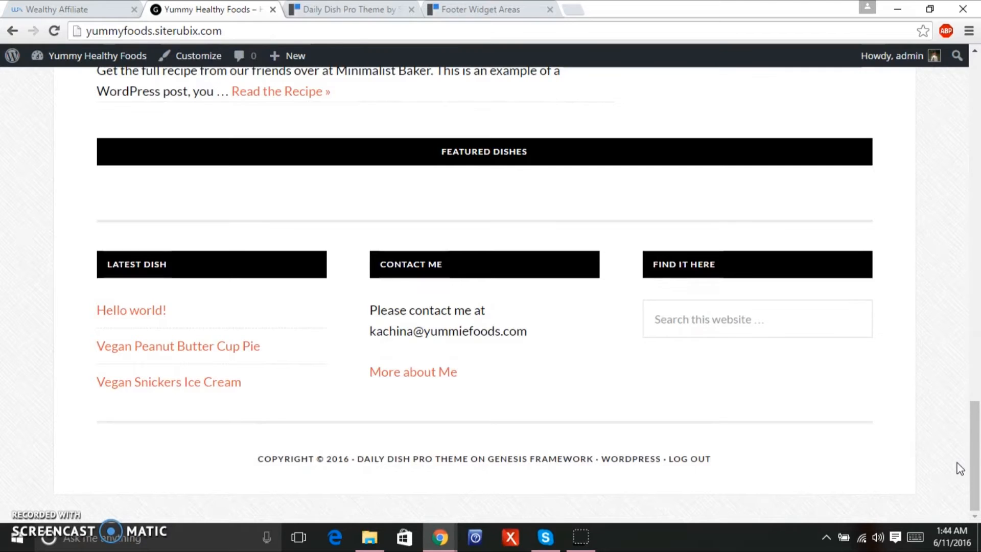
pyautogui.moveTo(971, 471); pyautogui.dragTo(978, 184)
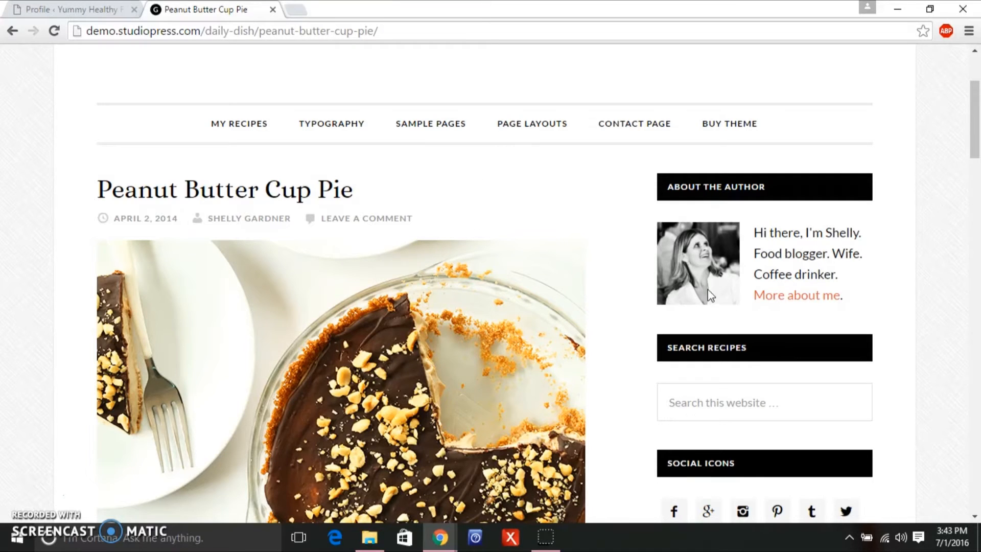
# Scroll the Peanut Butter Cup Pie demo post down to the After Entry widget and author box.
pyautogui.moveTo(973, 127); pyautogui.dragTo(950, 310)
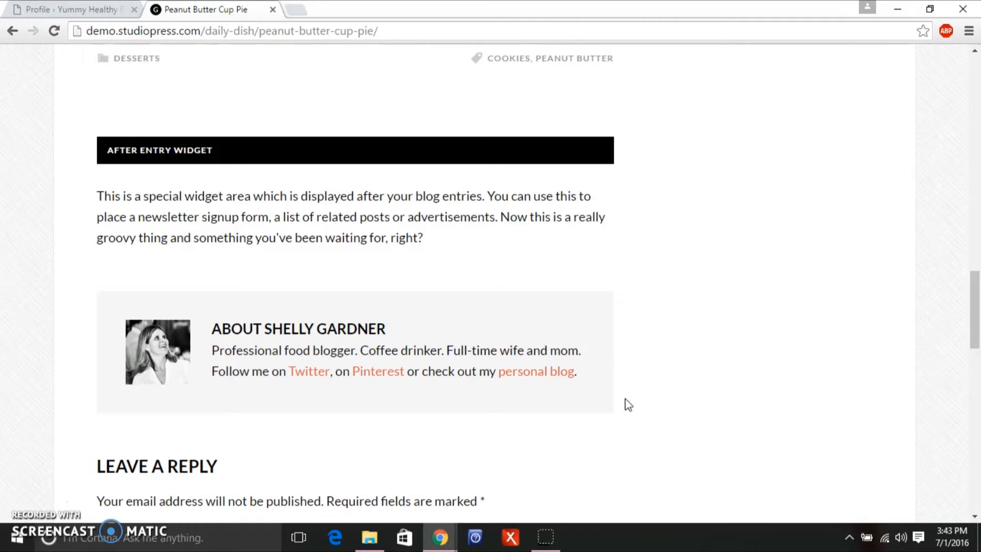
# Go from the WordPress dashboard to the admin's Your Profile page.
pyautogui.click(69, 10)
pyautogui.moveTo(65, 61)
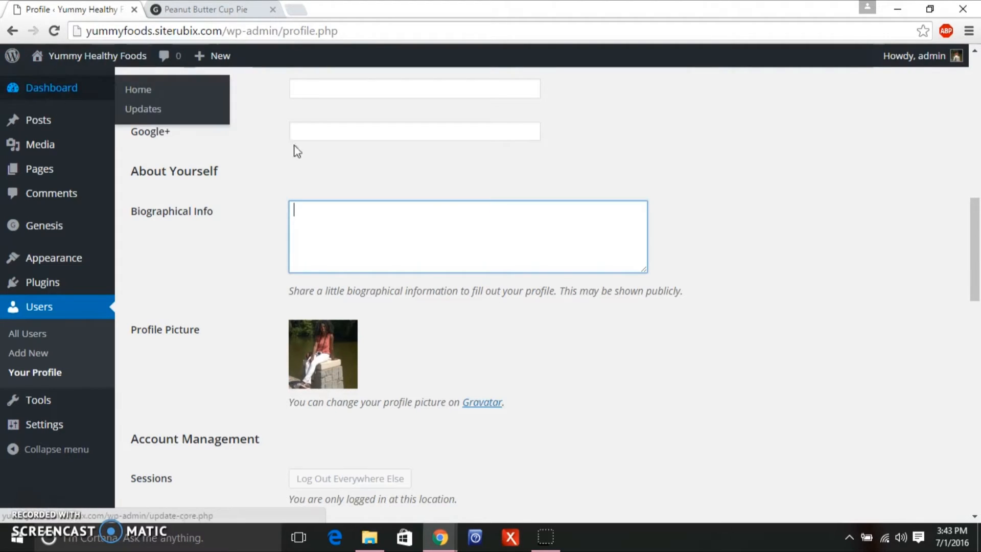
pyautogui.click(36, 101)
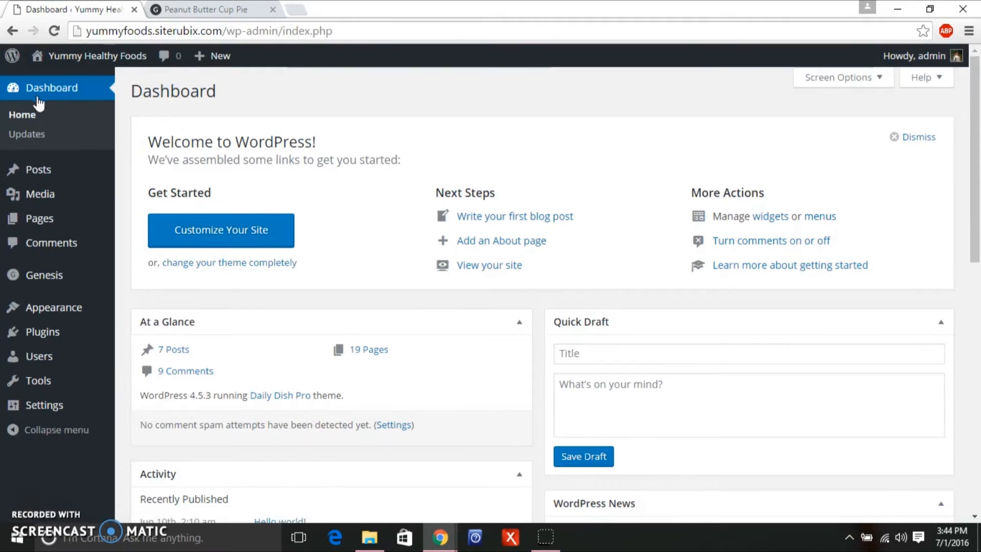
pyautogui.moveTo(59, 364)
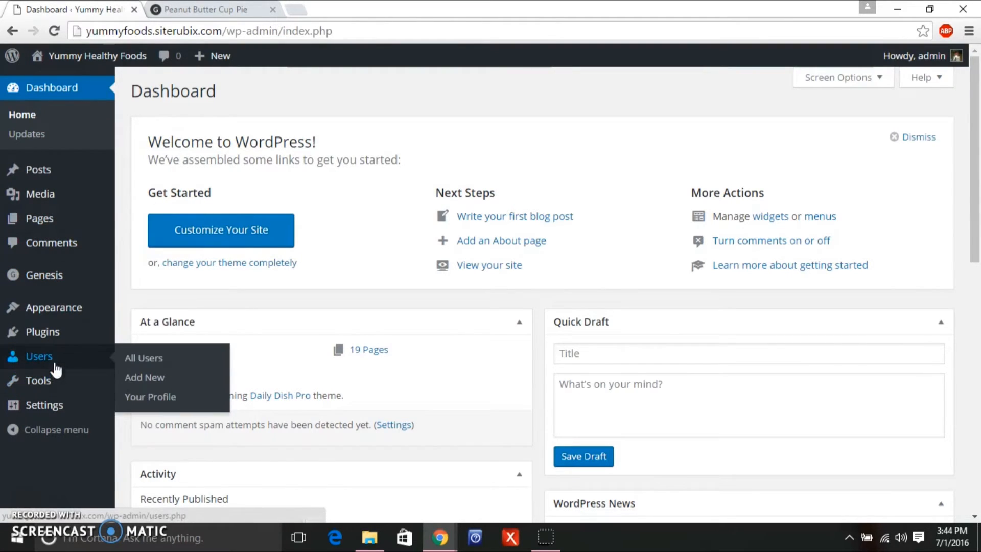
pyautogui.click(140, 397)
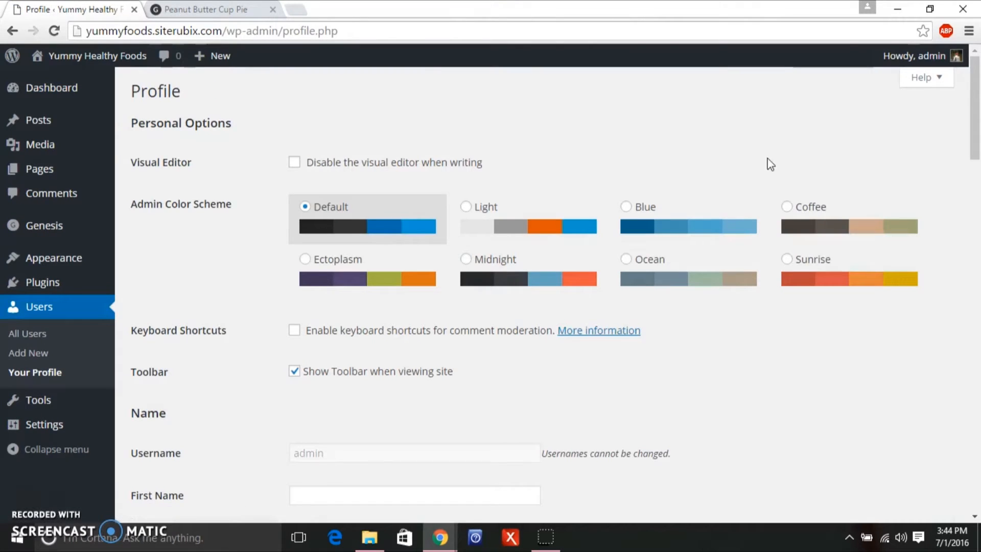
# Replace the Biographical Info with the pasted bio linking recipes and Yummy Foods, then update the profile.
pyautogui.moveTo(978, 97); pyautogui.dragTo(966, 226)
pyautogui.click(475, 310)
pyautogui.moveTo(475, 310); pyautogui.dragTo(274, 241)
pyautogui.press('BackSpace')
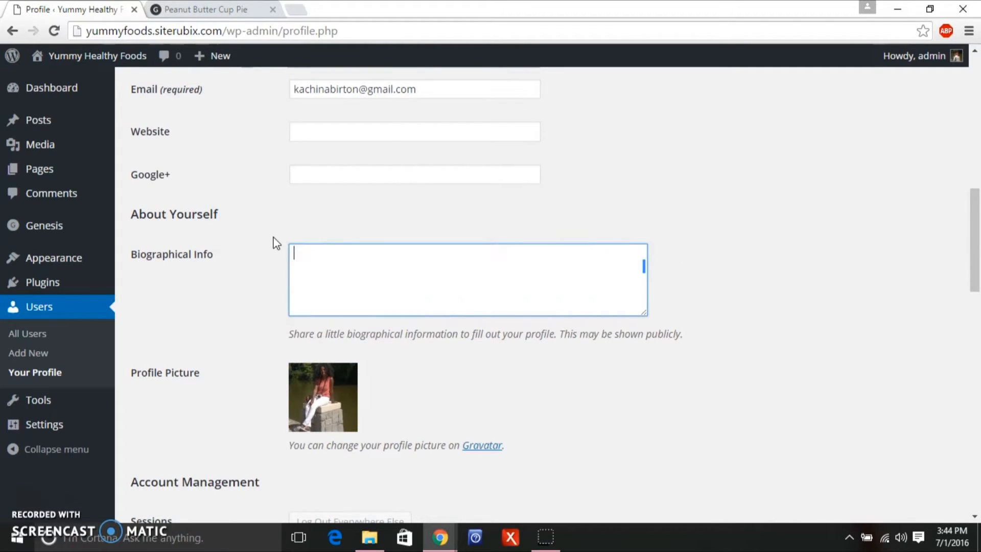
pyautogui.write('Do You love yummy foods but want to stay healthy? I know I do. This is why I wrote this page for people like you and me.  <a href="#"> Check out my awesome recipes</a> .Sign up to receive my weekly awesome recipes on <a href="#">Yummy Foods</a> .')
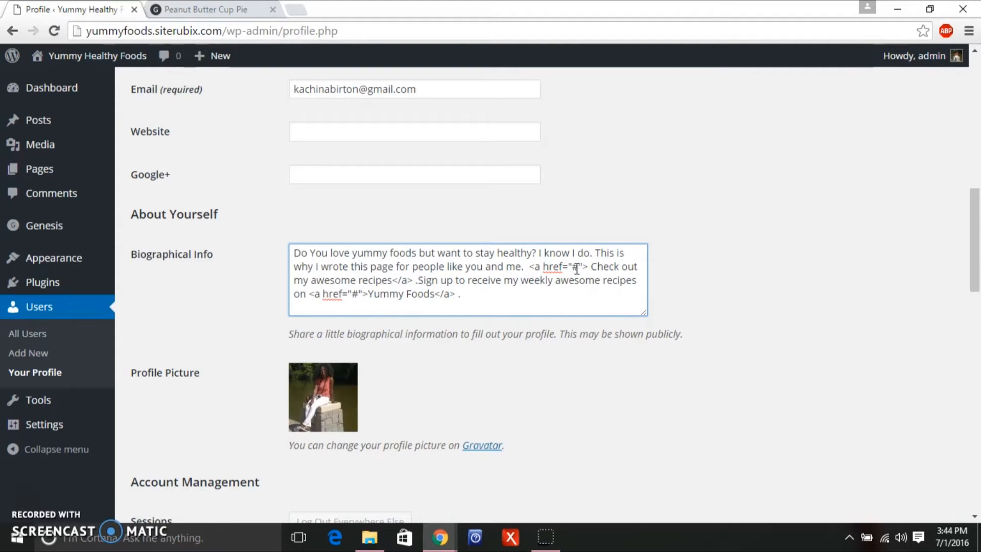
pyautogui.click(183, 12)
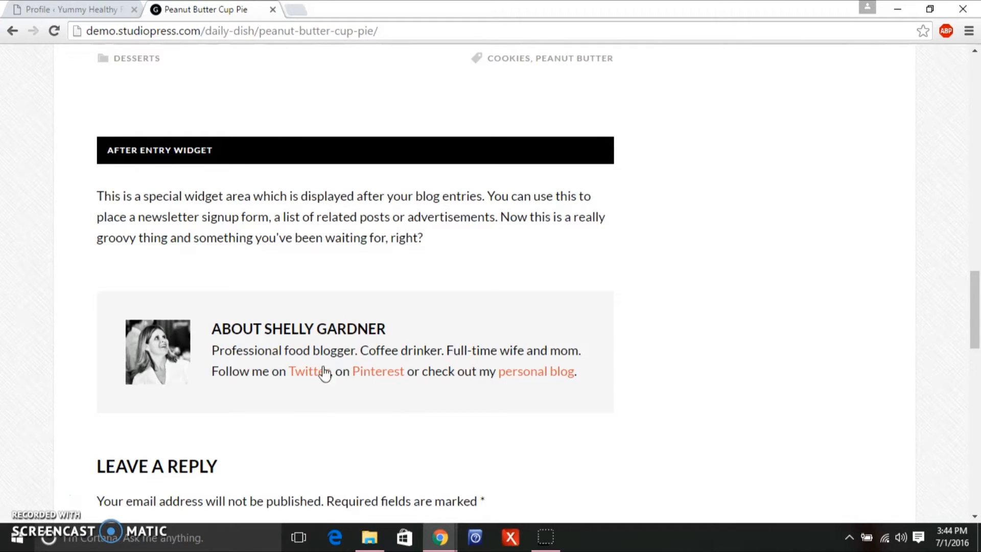
pyautogui.click(75, 9)
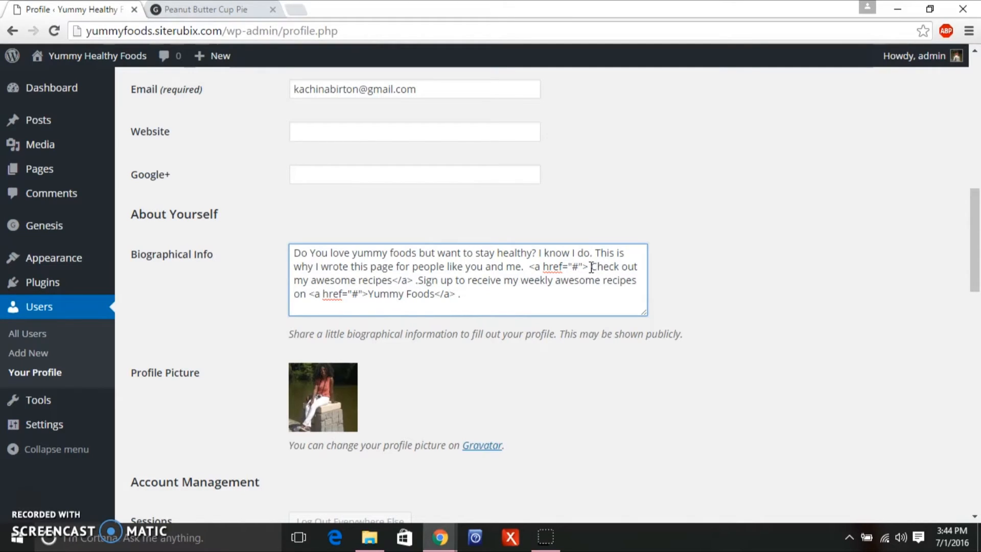
pyautogui.moveTo(975, 276); pyautogui.dragTo(962, 503)
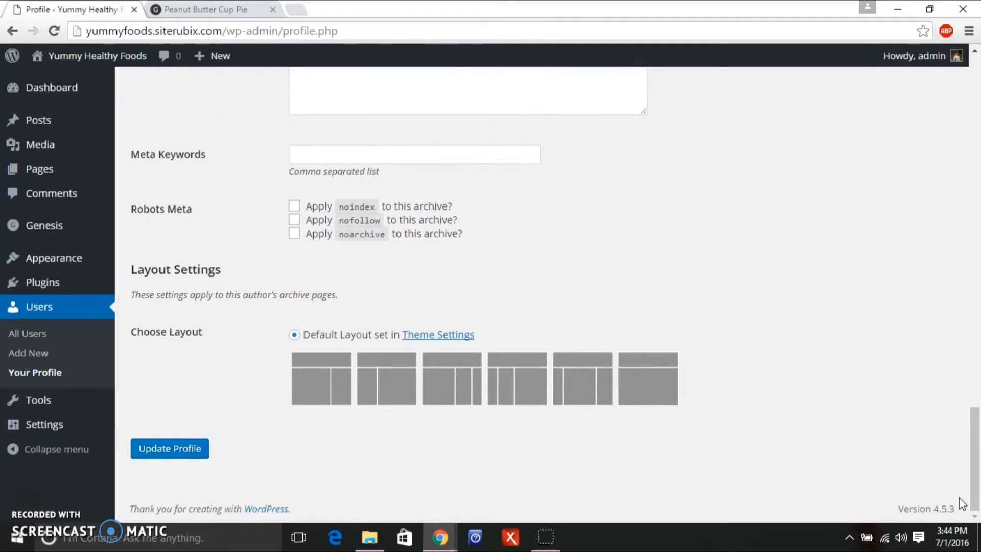
pyautogui.click(190, 446)
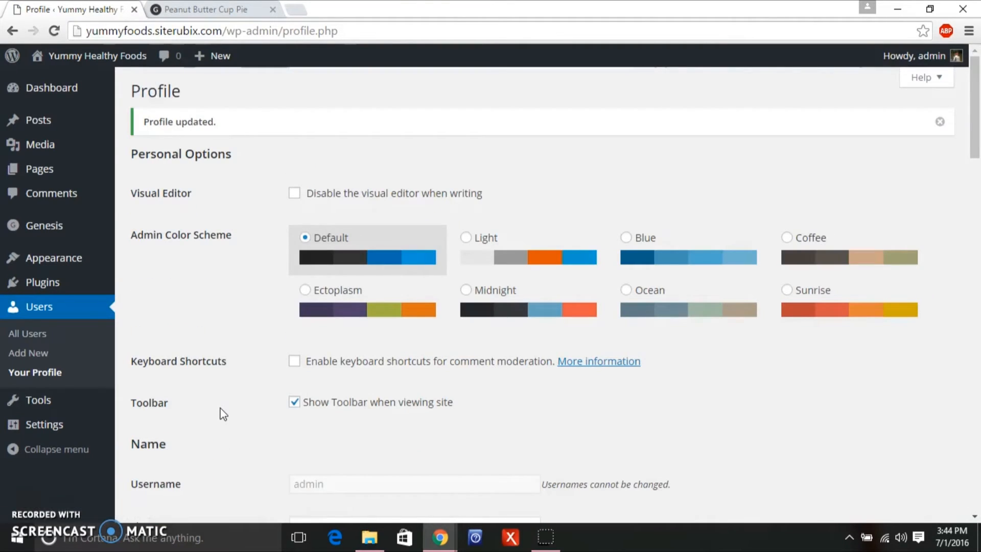
# On the live site, open the Chocolate Chip Oatmeal Cookie Pancakes post, then continue to the Crunchy Thai Kale Salad post.
pyautogui.moveTo(128, 67)
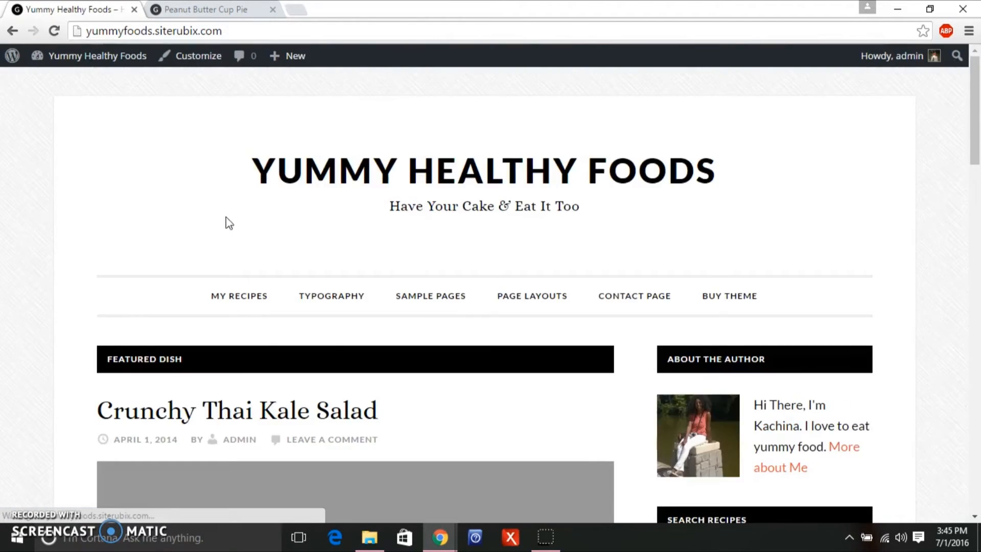
pyautogui.moveTo(977, 77); pyautogui.dragTo(965, 205)
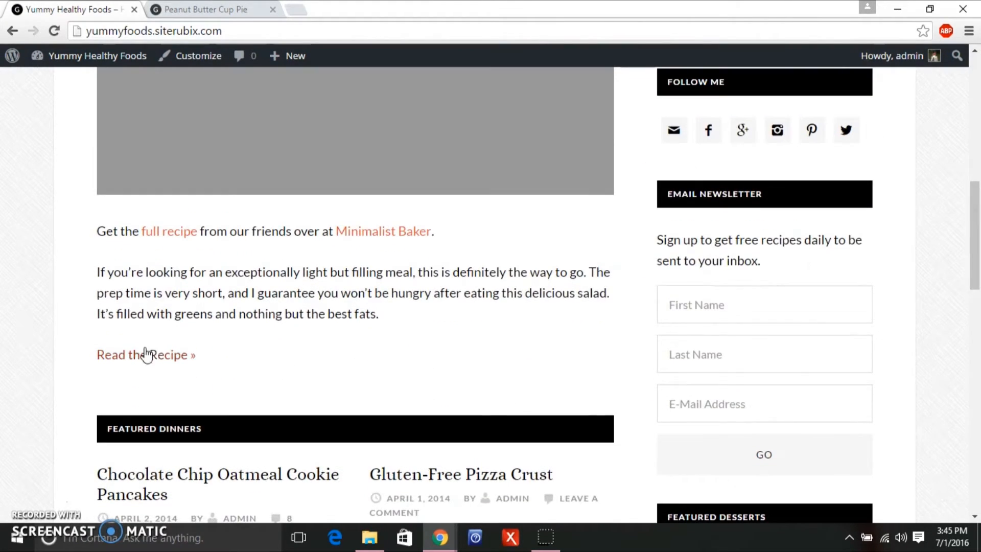
pyautogui.click(163, 473)
pyautogui.moveTo(974, 98); pyautogui.dragTo(959, 270)
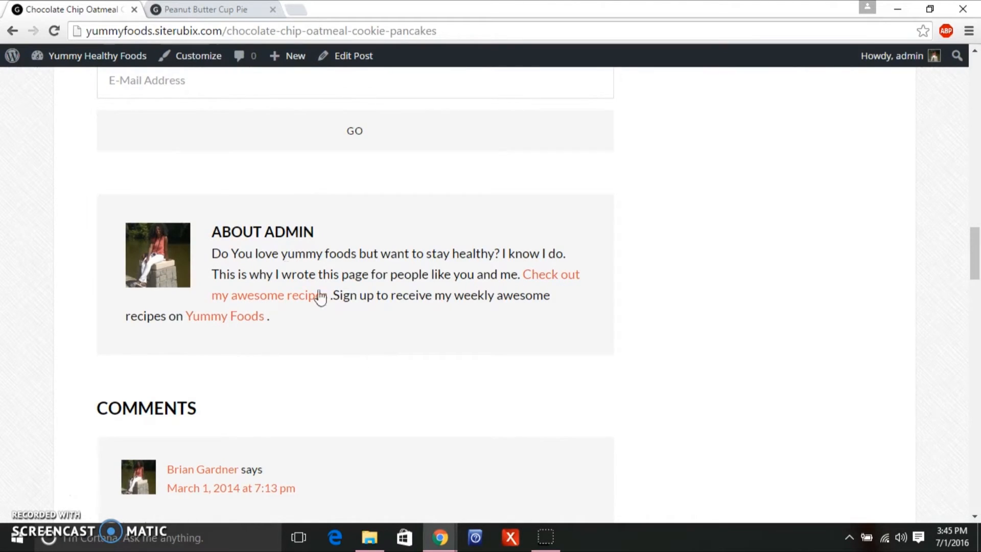
pyautogui.moveTo(975, 253); pyautogui.dragTo(980, 119)
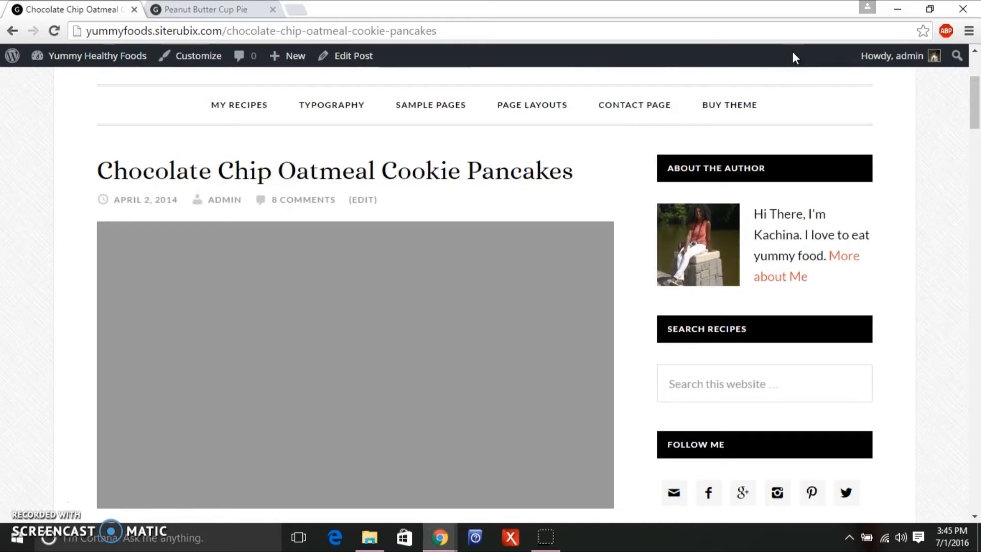
pyautogui.moveTo(979, 92)
pyautogui.mouseDown()
pyautogui.moveTo(976, 112)
pyautogui.moveTo(975, 73)
pyautogui.mouseUp()
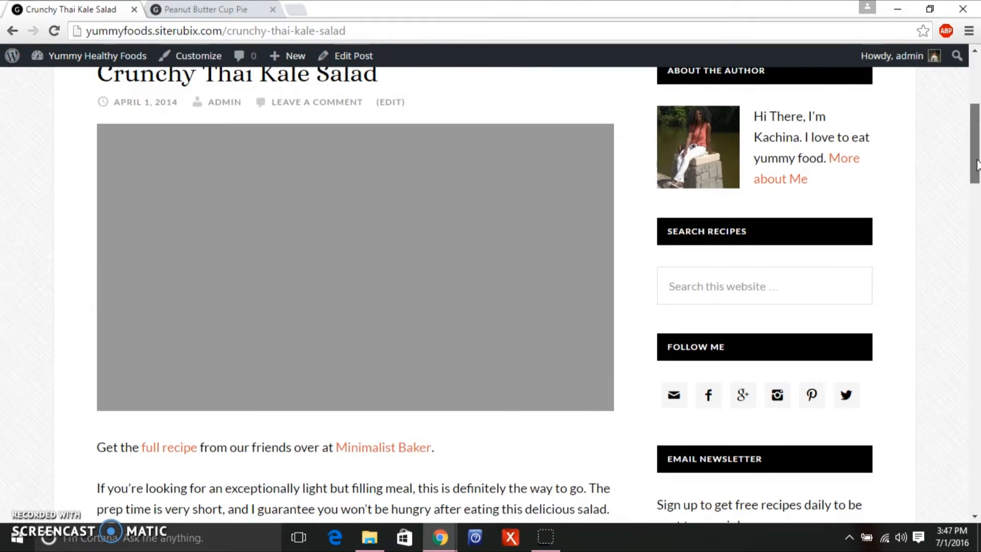
pyautogui.moveTo(976, 177); pyautogui.dragTo(977, 220)
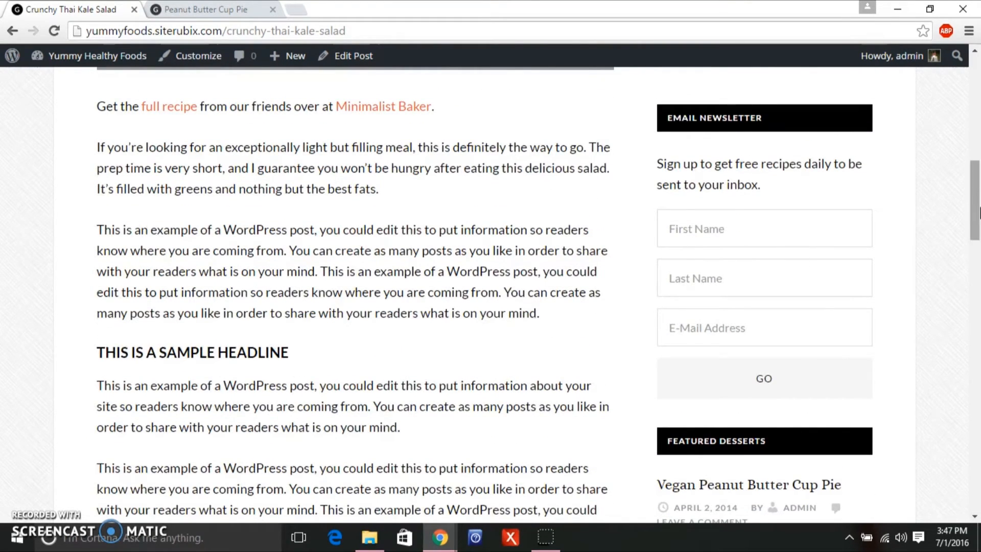
pyautogui.moveTo(974, 227); pyautogui.dragTo(977, 160)
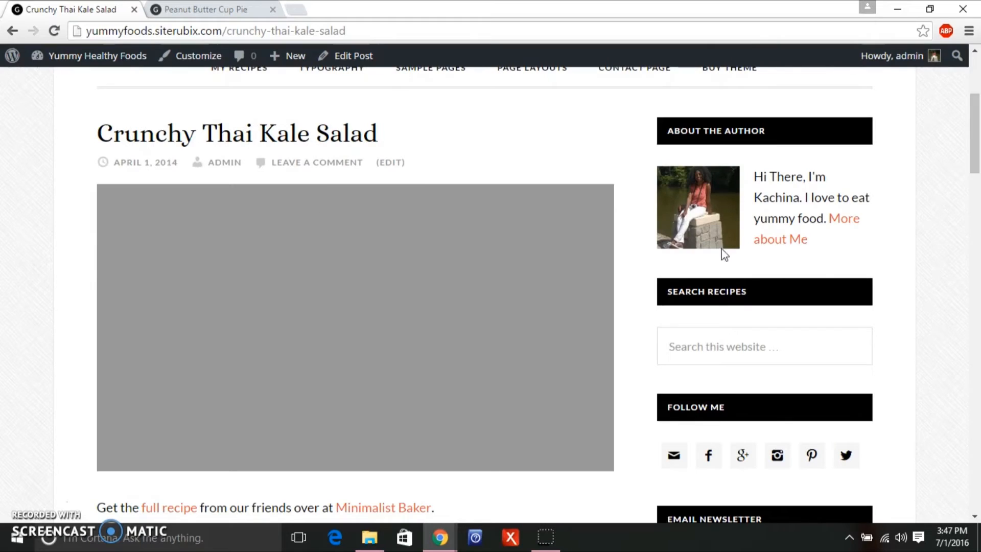
pyautogui.moveTo(976, 168); pyautogui.dragTo(975, 162)
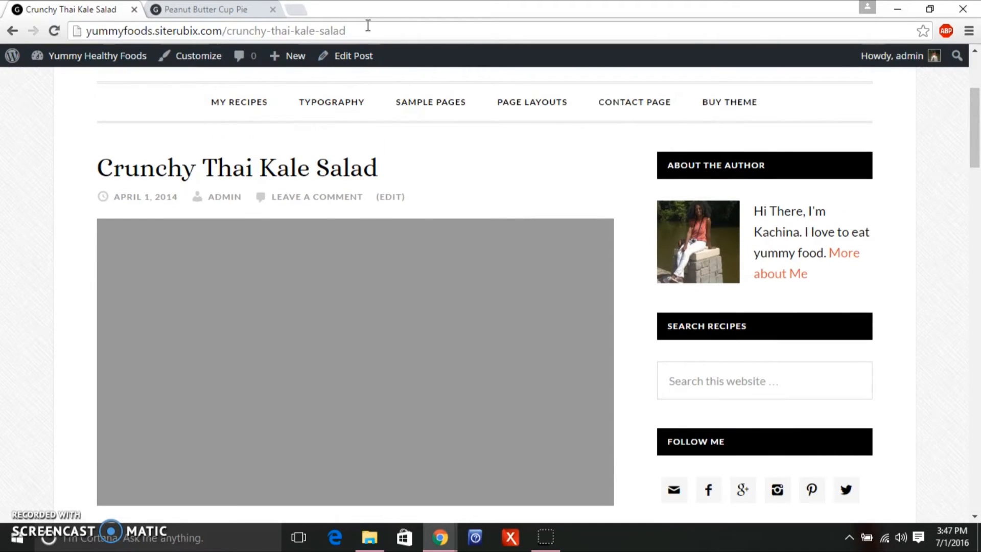
# Edit the Crunchy Thai Kale Salad post and try uploading cookie1 from the Daily dish demo folder.
pyautogui.click(356, 57)
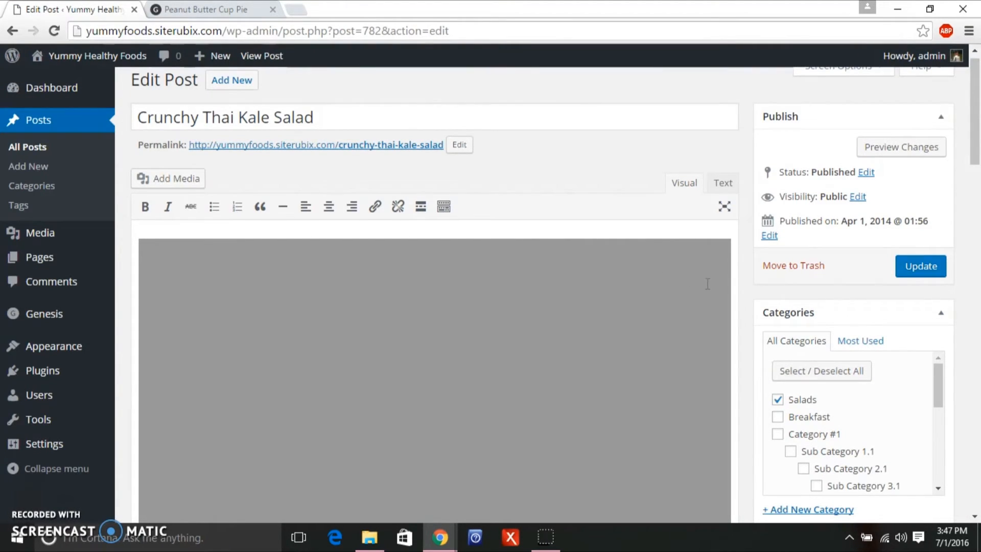
pyautogui.scroll(-2, 562, 204)
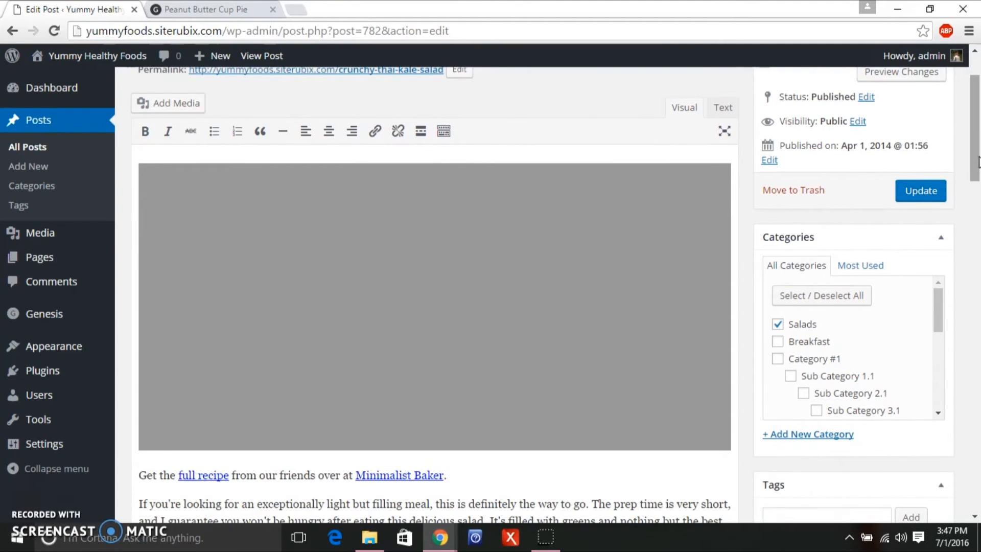
pyautogui.click(188, 109)
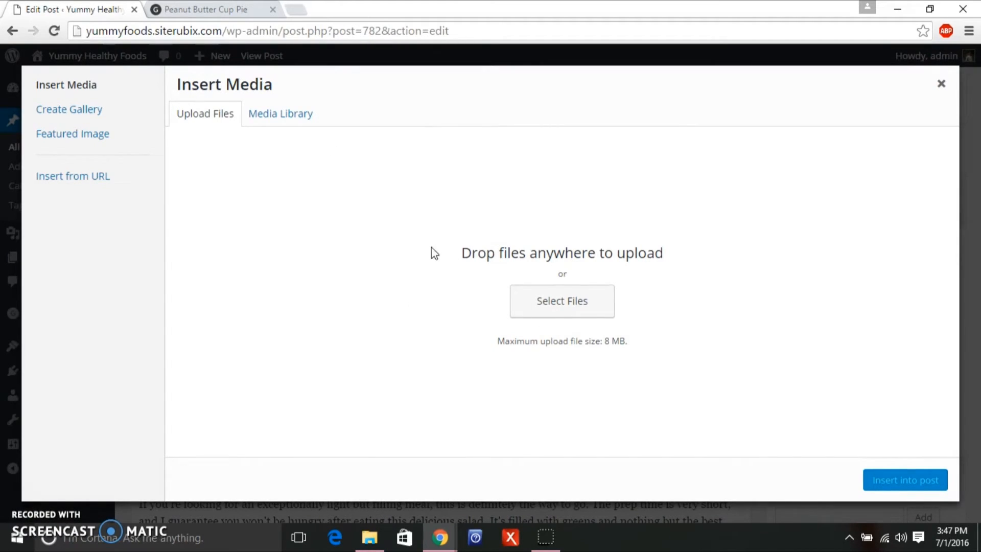
pyautogui.click(548, 311)
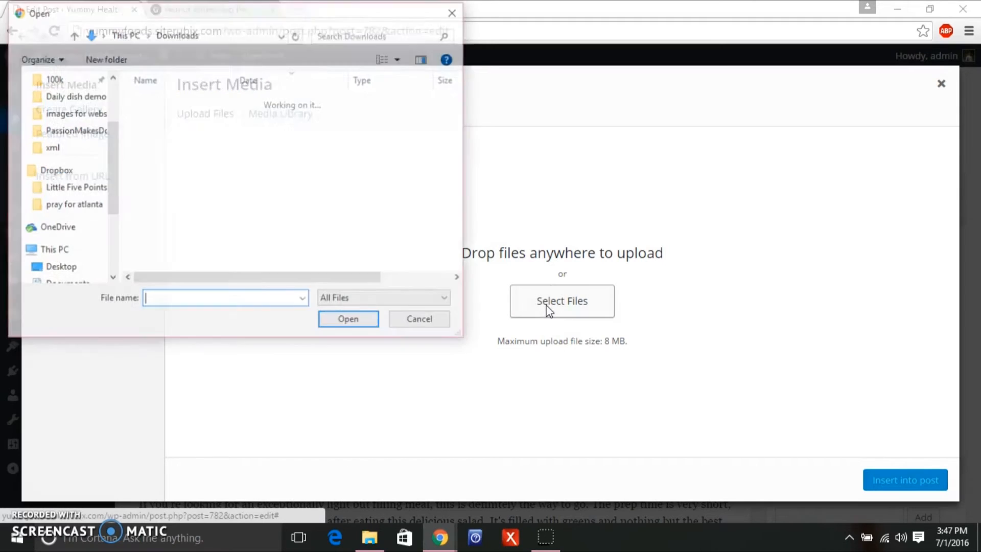
pyautogui.moveTo(109, 184); pyautogui.dragTo(115, 146)
pyautogui.click(82, 187)
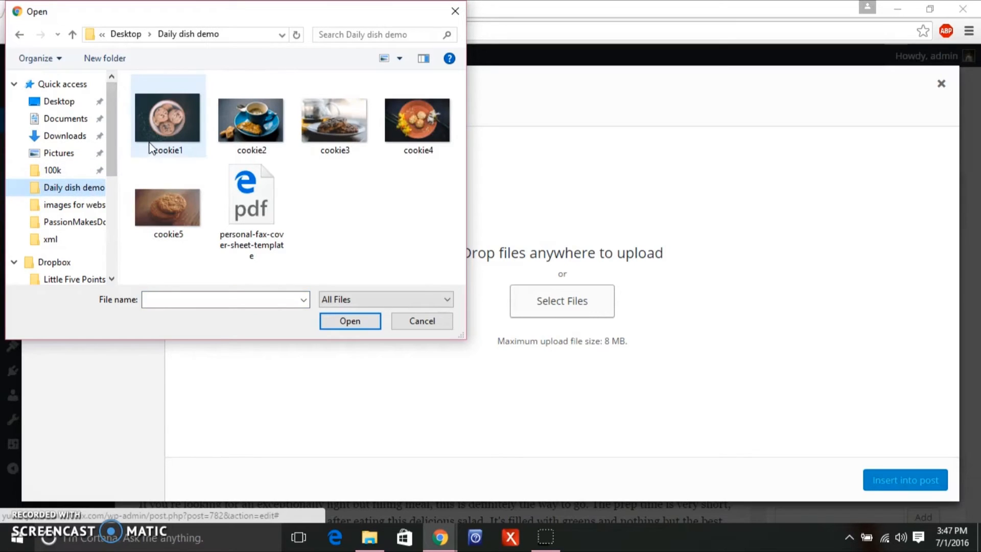
pyautogui.click(181, 139)
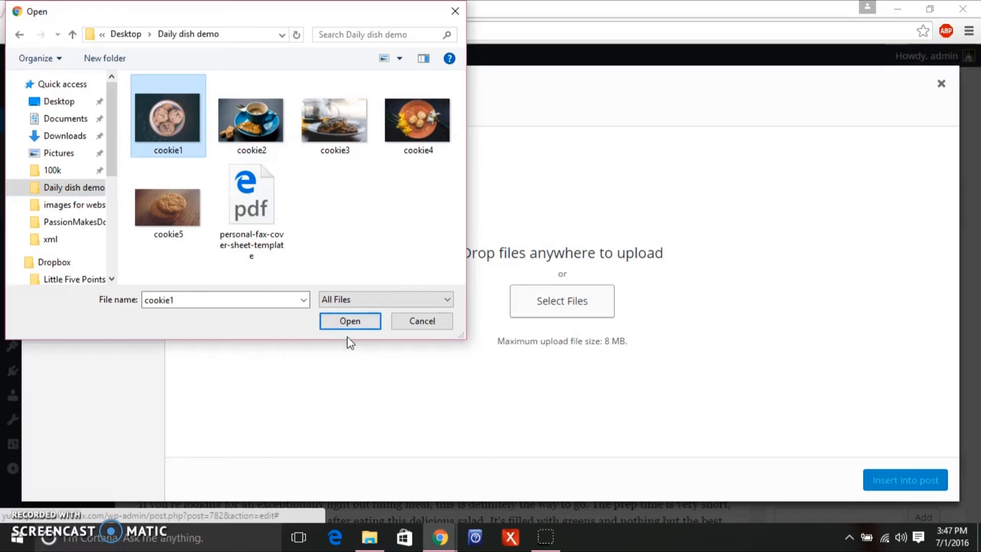
pyautogui.click(346, 323)
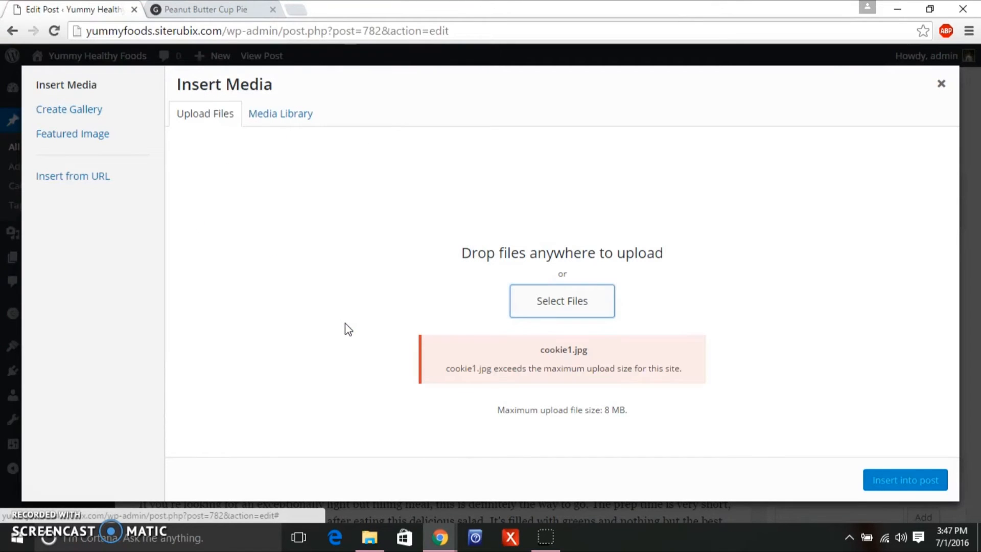
# After the size error, upload cookie2 instead and insert it at the top of the post.
pyautogui.click(595, 302)
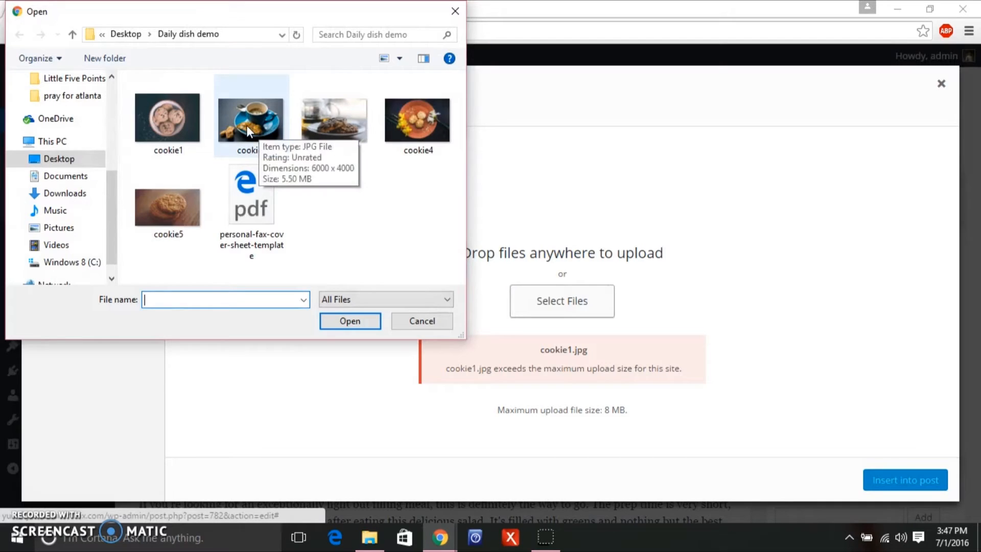
pyautogui.click(259, 129)
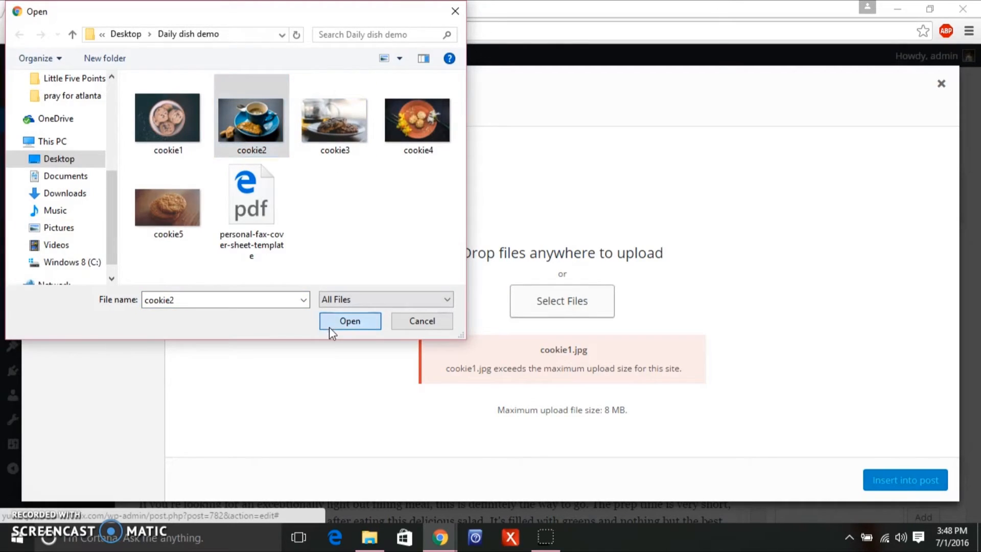
pyautogui.click(330, 325)
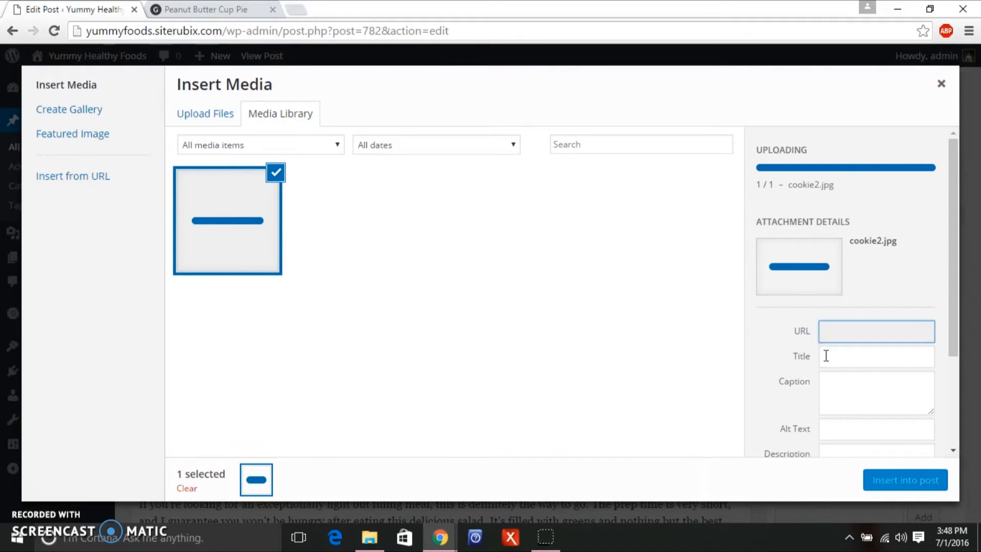
pyautogui.moveTo(950, 223); pyautogui.dragTo(940, 263)
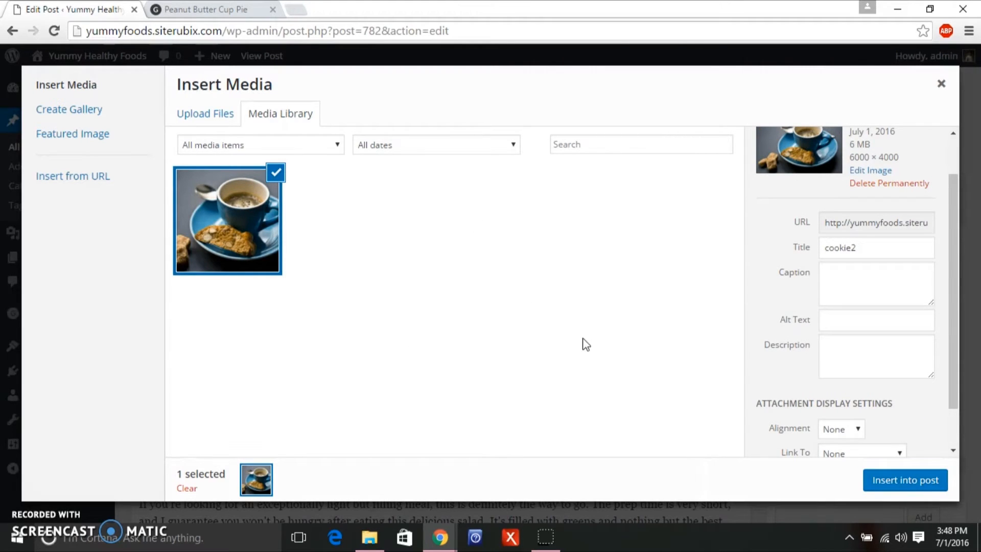
pyautogui.click(884, 491)
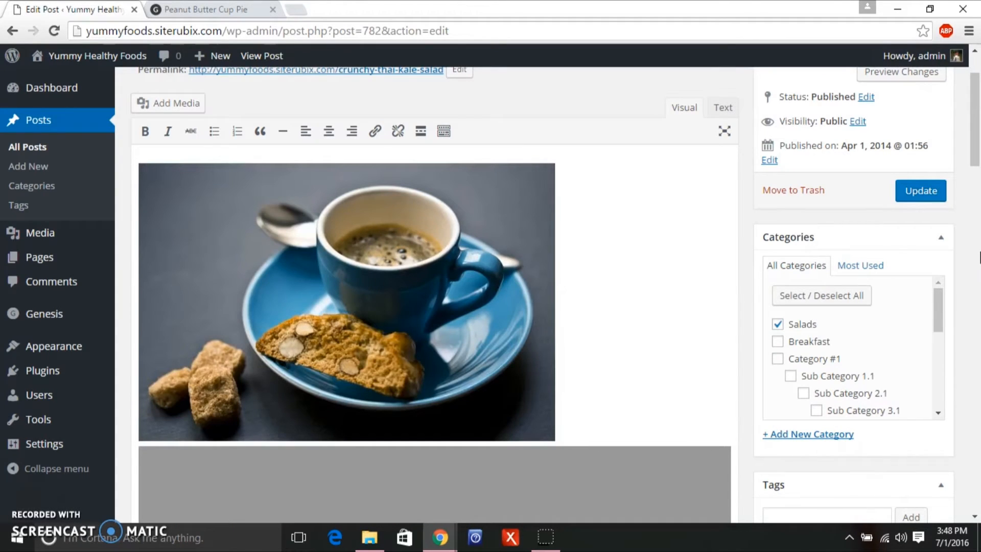
# Remove the grey placeholder image from the post.
pyautogui.scroll(-4, 979, 186)
pyautogui.click(624, 286)
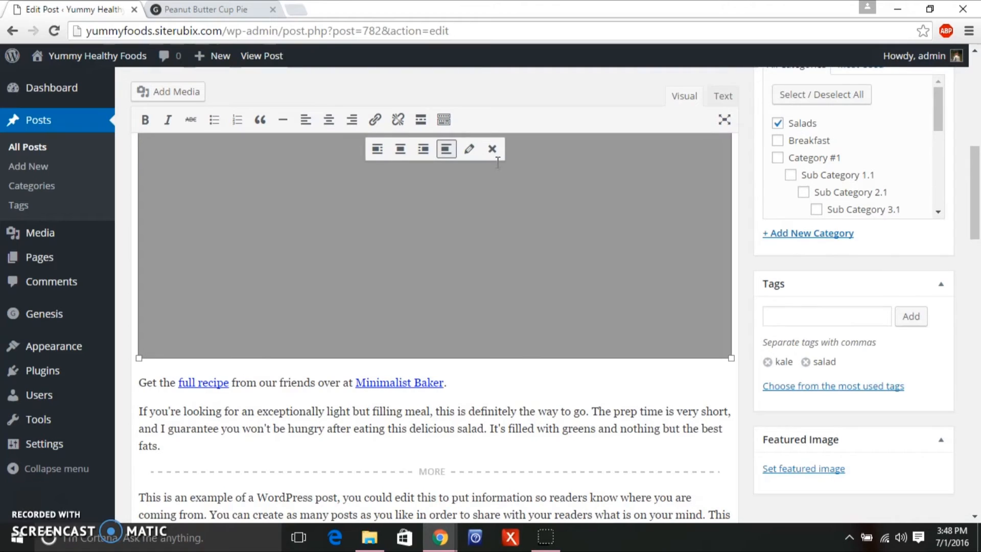
pyautogui.click(492, 149)
pyautogui.scroll(8, 978, 192)
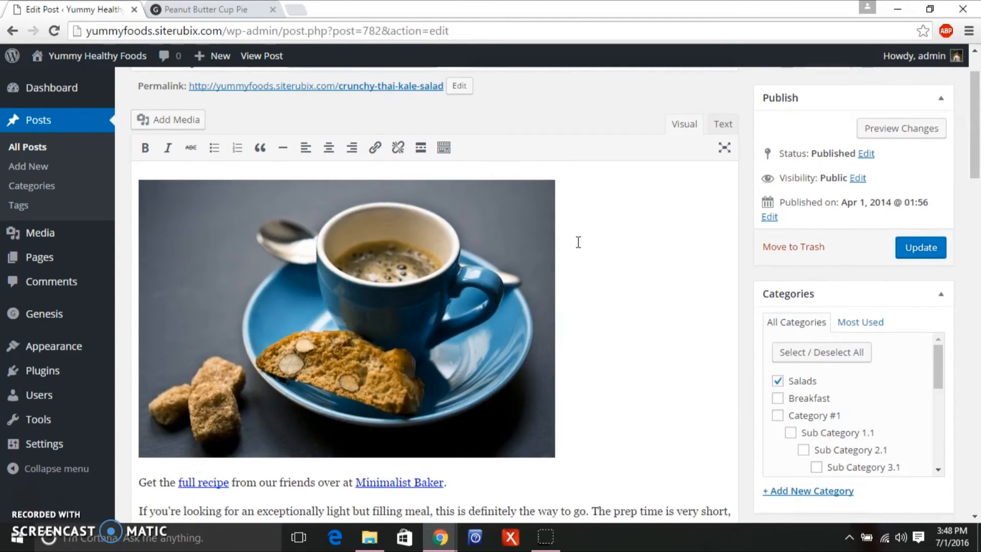
# Centre the coffee image and resize it to 711 × 475.
pyautogui.click(529, 255)
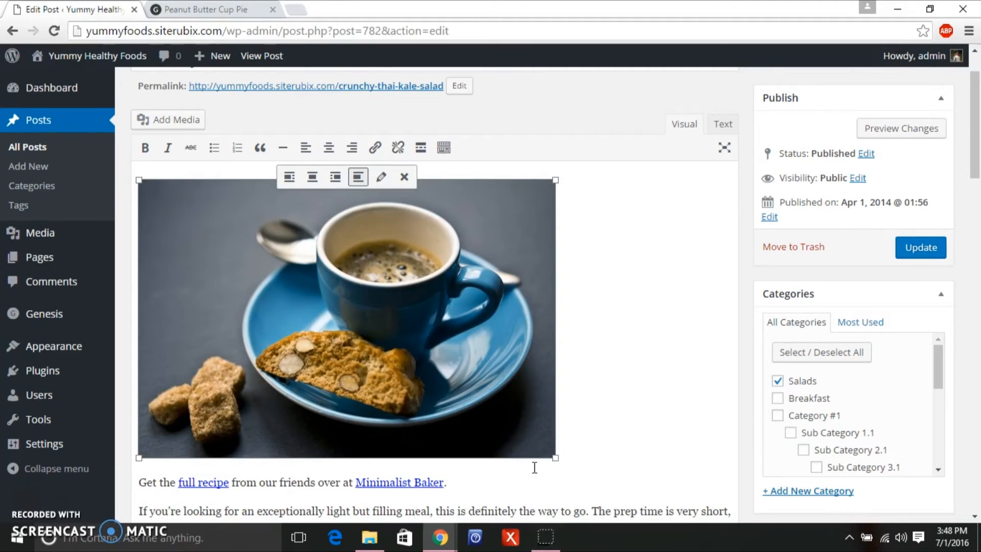
pyautogui.moveTo(552, 454); pyautogui.dragTo(625, 369)
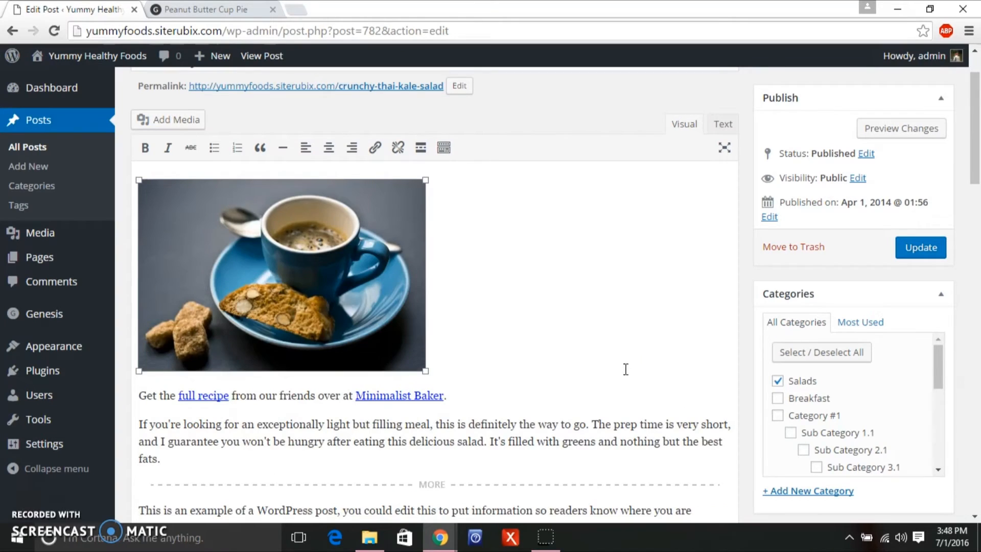
pyautogui.click(328, 148)
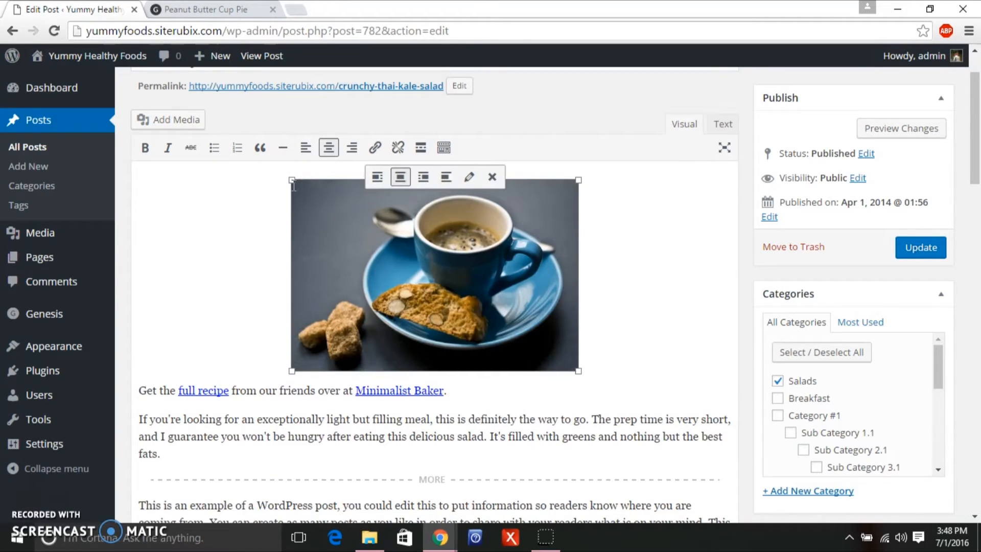
pyautogui.moveTo(292, 180); pyautogui.dragTo(135, 182)
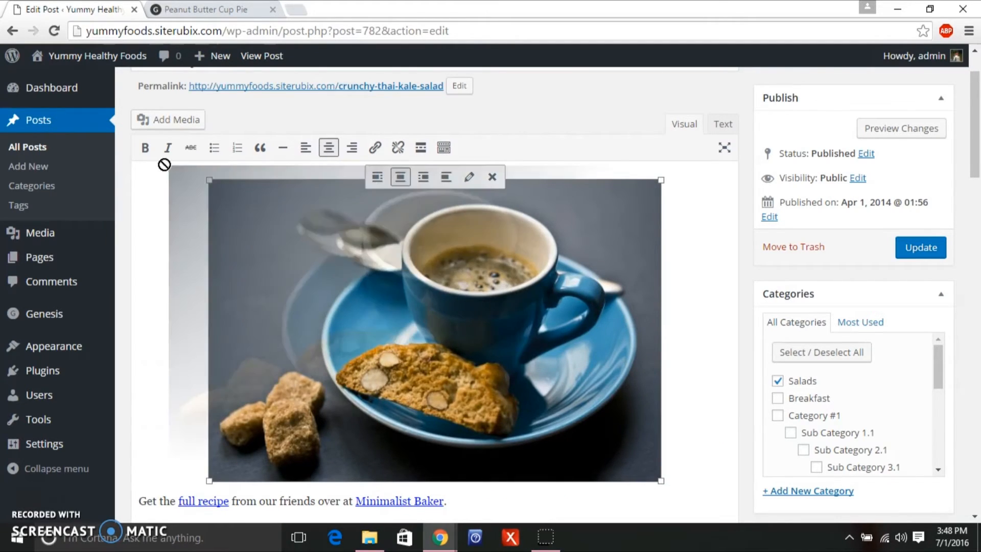
pyautogui.moveTo(207, 182); pyautogui.dragTo(137, 172)
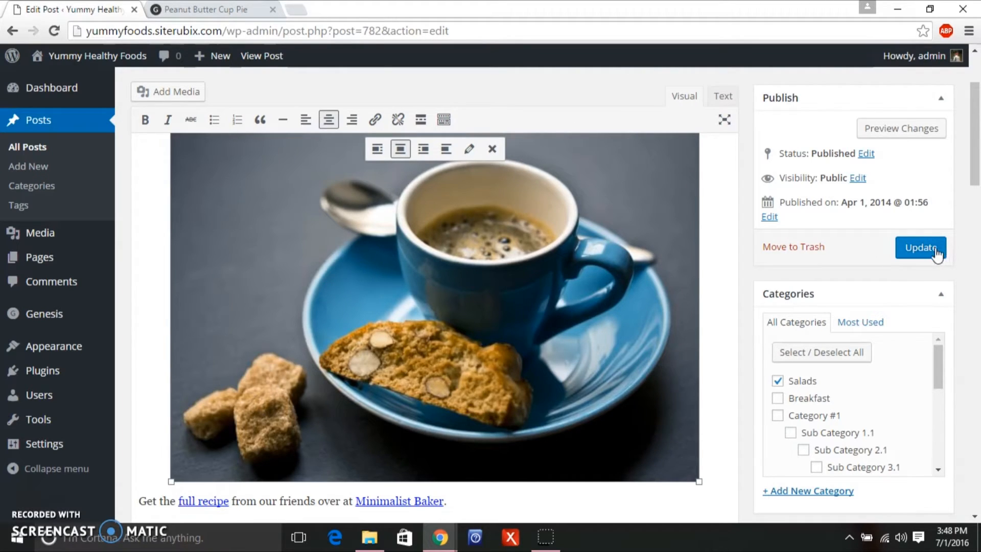
# Replace the 'Crunchy Thai Kale Salad' title with 'Coffee and Bread' and update the post.
pyautogui.scroll(2, 979, 143)
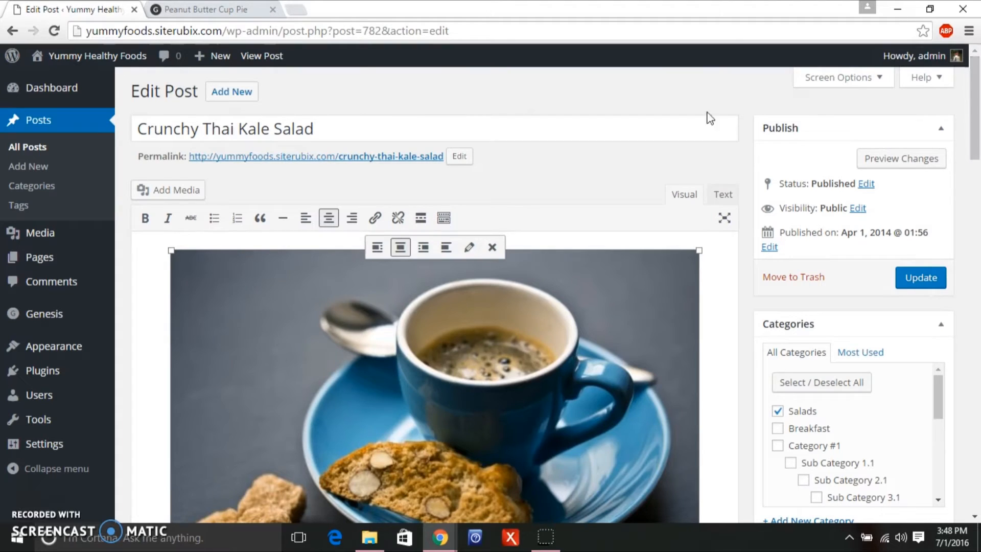
pyautogui.click(355, 128)
pyautogui.moveTo(355, 129); pyautogui.dragTo(132, 110)
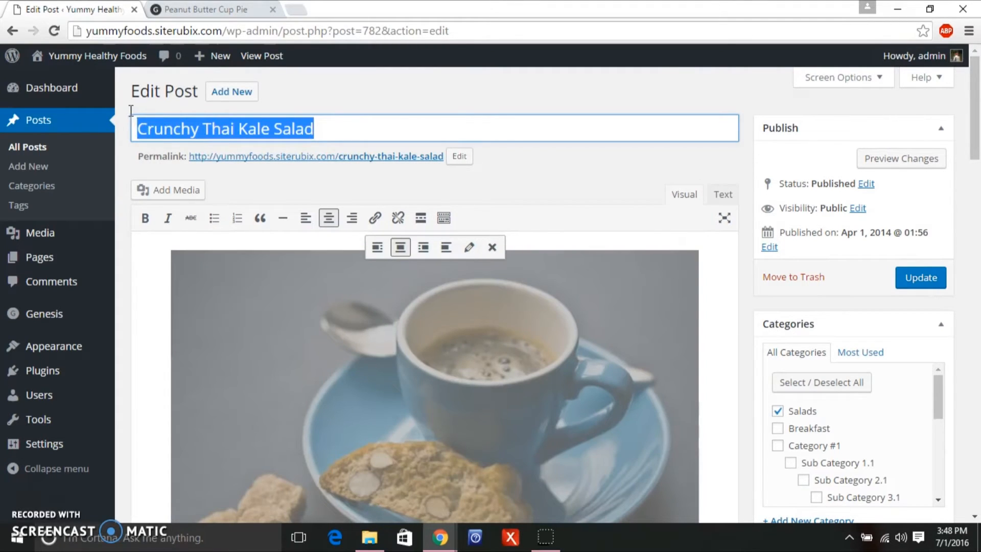
pyautogui.press('BackSpace')
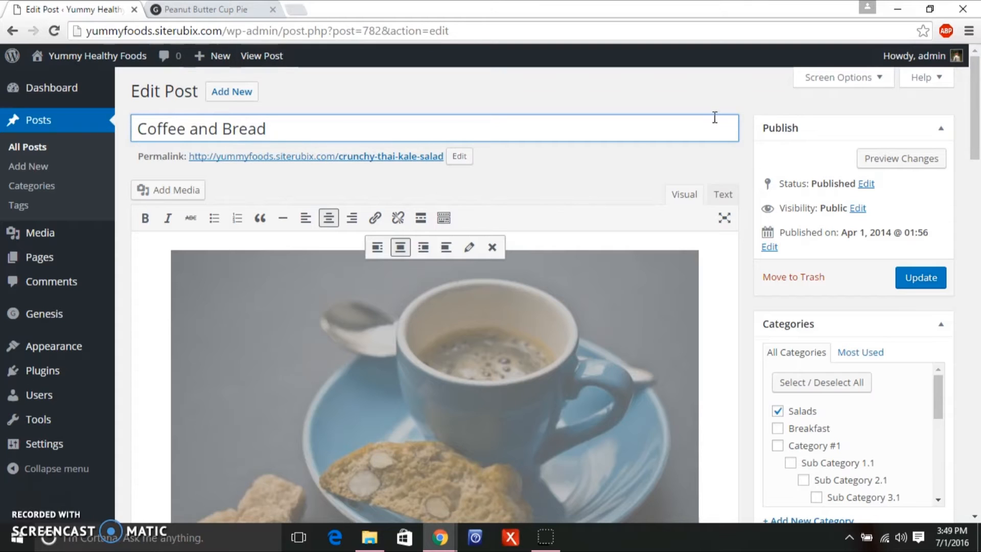
pyautogui.click(925, 279)
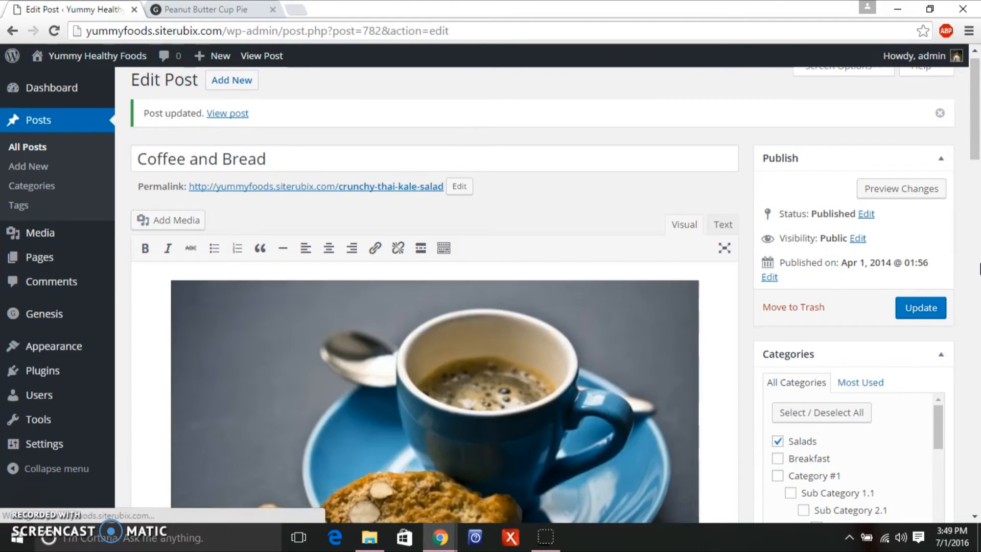
pyautogui.moveTo(111, 66)
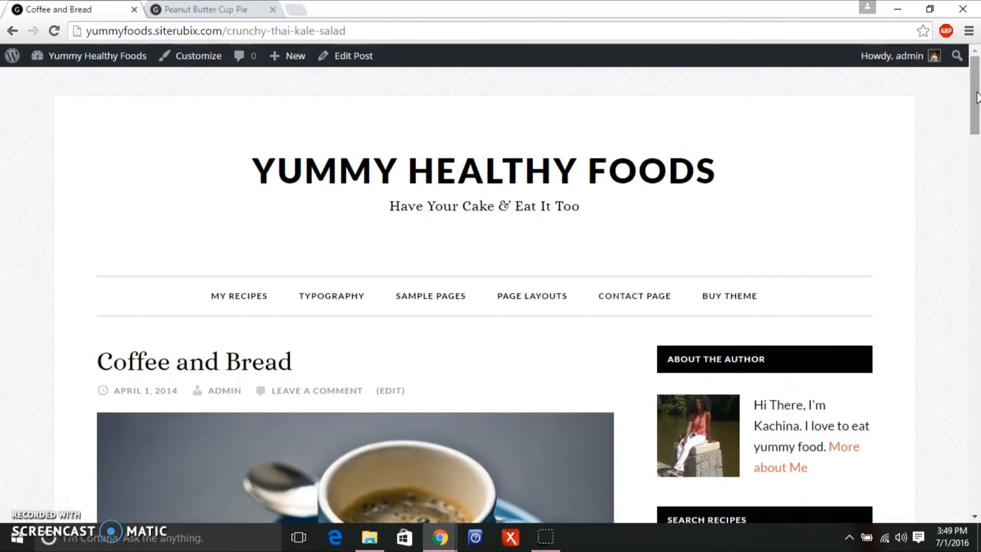
# Go to the live homepage and open Vegan Peanut Butter Cup Pie from Featured Desserts.
pyautogui.moveTo(976, 98)
pyautogui.mouseDown()
pyautogui.moveTo(967, 169)
pyautogui.moveTo(975, 91)
pyautogui.mouseUp()
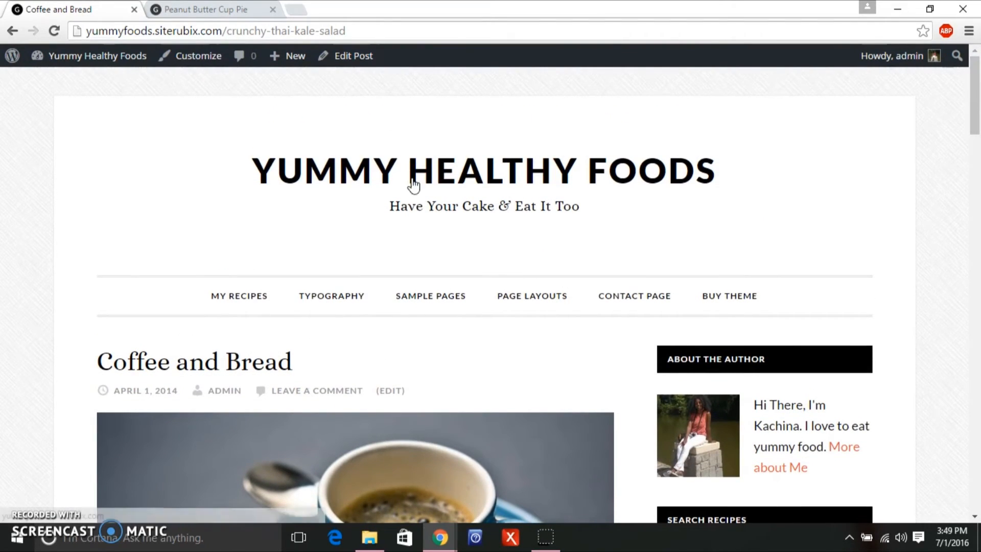
pyautogui.click(325, 183)
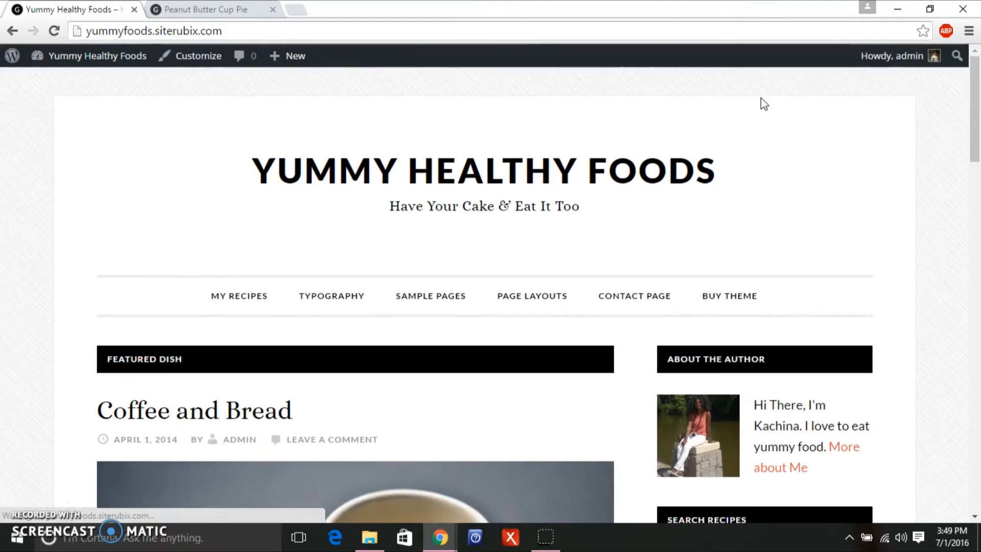
pyautogui.moveTo(979, 120)
pyautogui.mouseDown()
pyautogui.moveTo(975, 282)
pyautogui.moveTo(978, 119)
pyautogui.mouseUp()
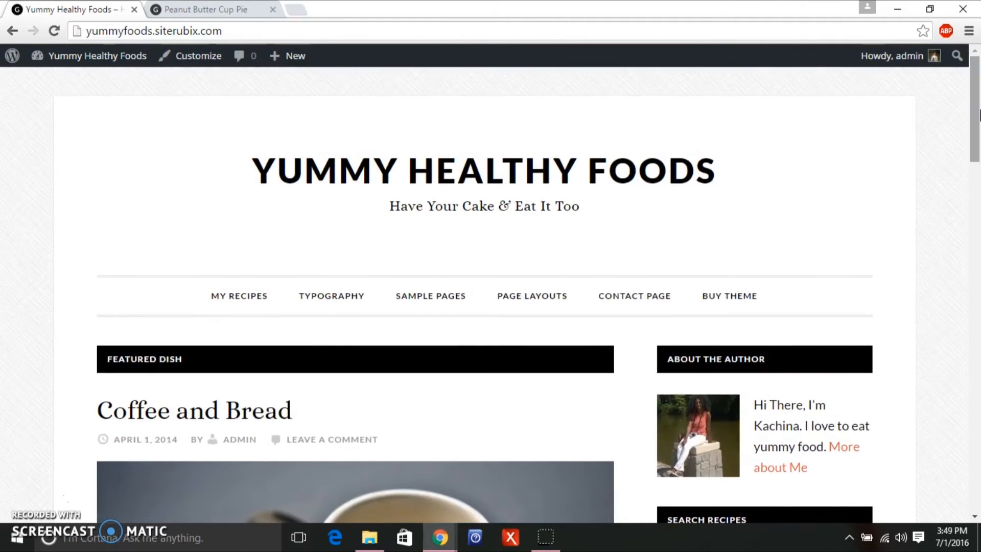
pyautogui.moveTo(516, 301)
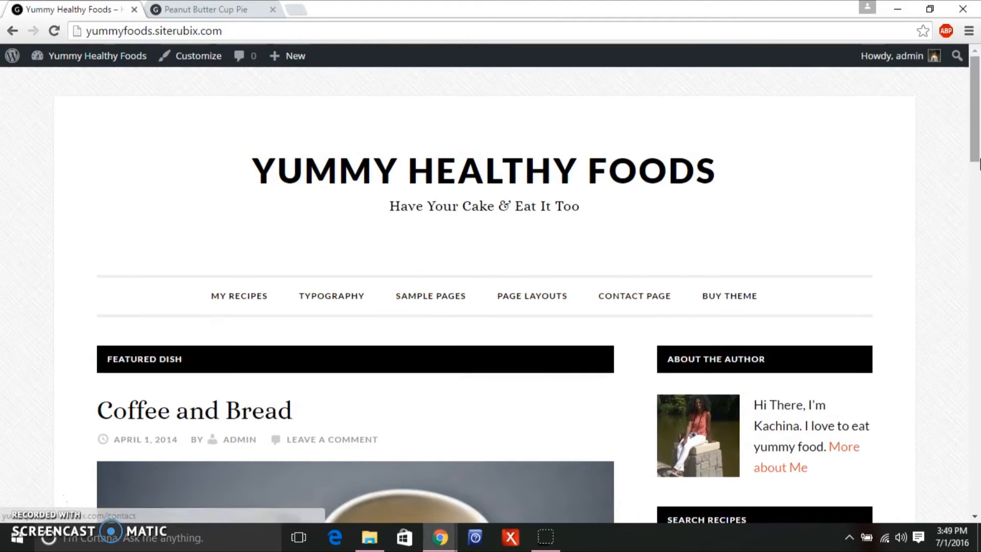
pyautogui.moveTo(972, 146); pyautogui.dragTo(967, 344)
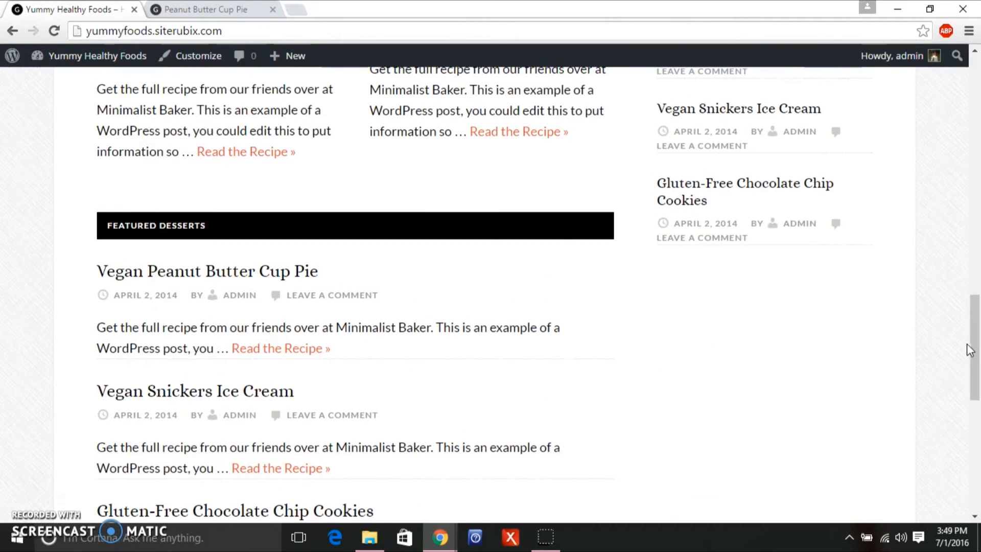
pyautogui.click(275, 276)
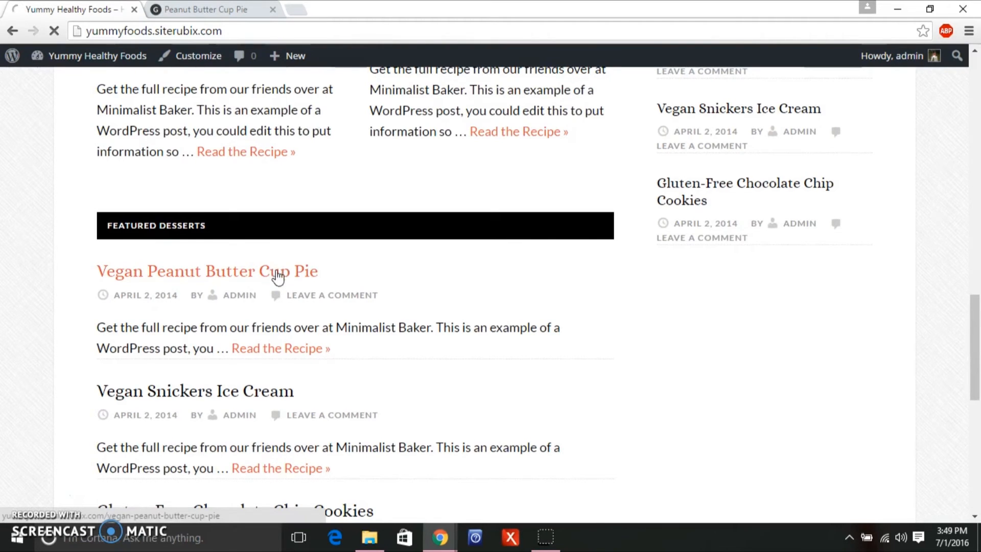
# In the Daily Dish demo, go to the homepage and open its Peanut Butter Cup Pie post.
pyautogui.click(177, 9)
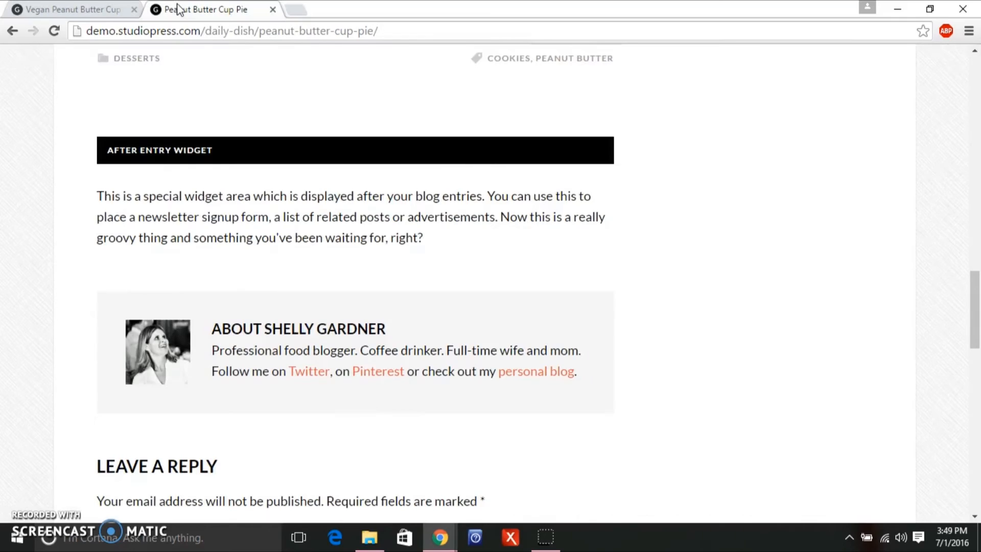
pyautogui.moveTo(977, 272); pyautogui.dragTo(973, 57)
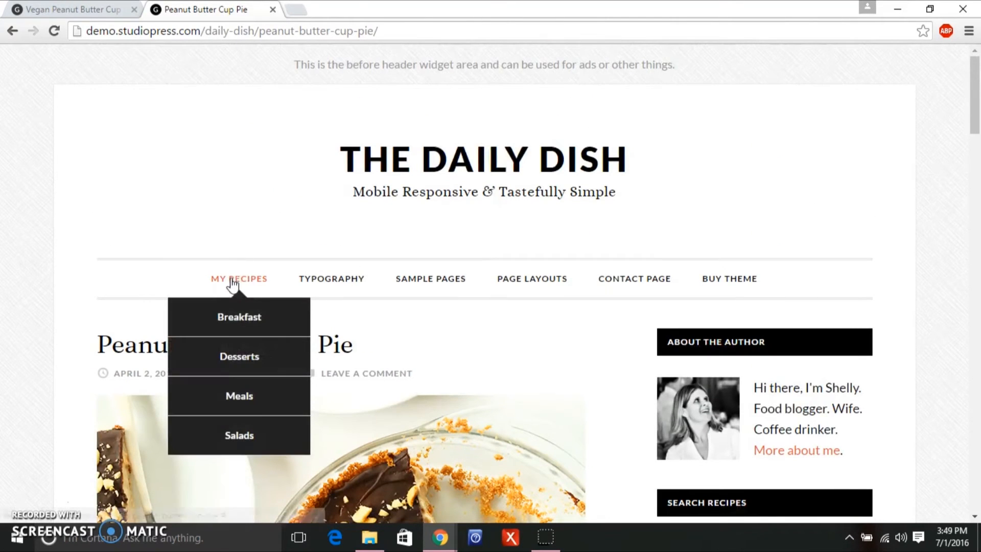
pyautogui.click(446, 165)
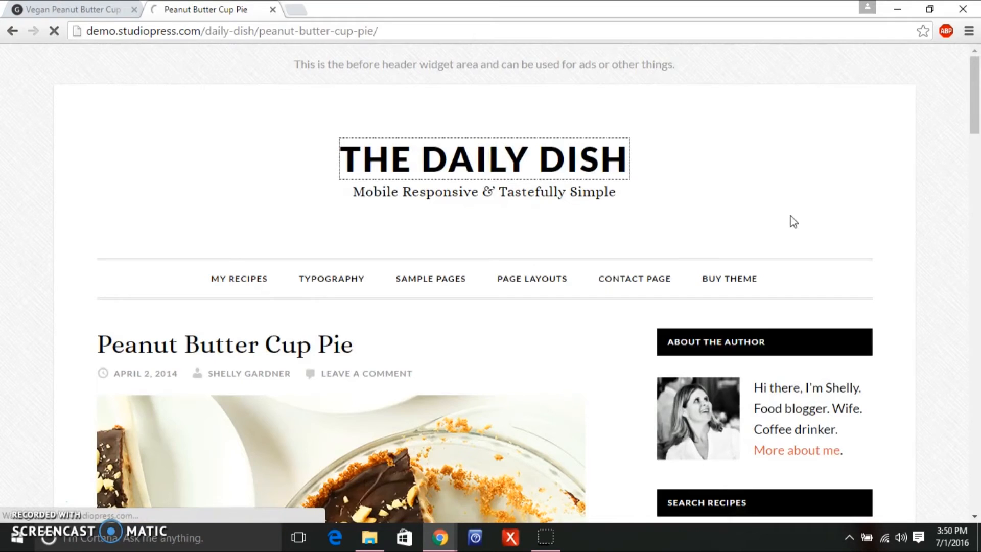
pyautogui.moveTo(974, 87); pyautogui.dragTo(948, 367)
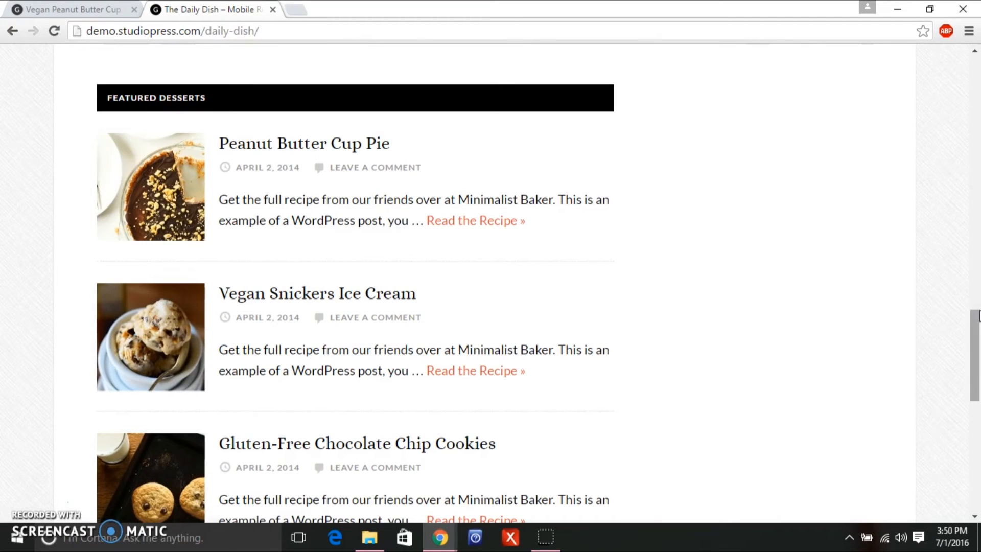
pyautogui.click(373, 142)
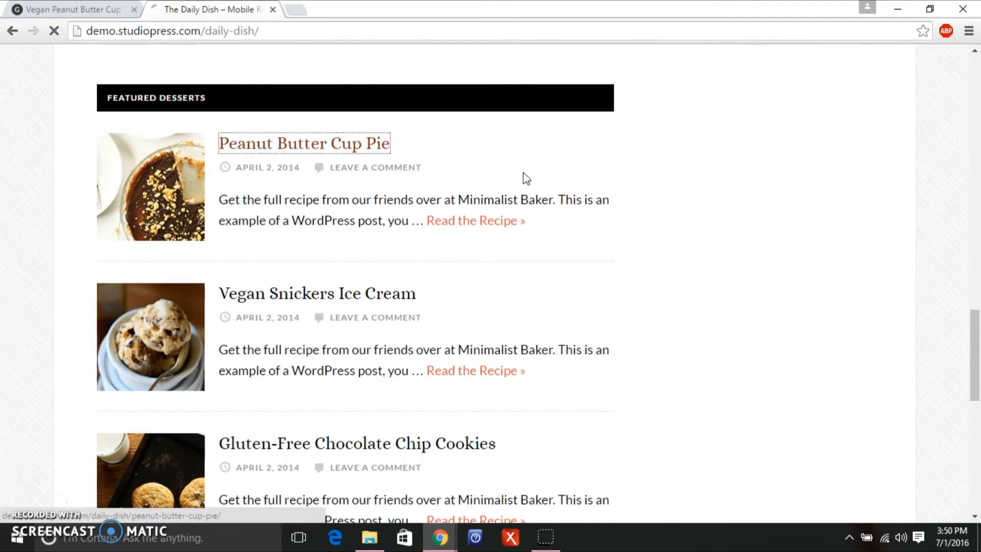
pyautogui.moveTo(974, 66); pyautogui.dragTo(969, 123)
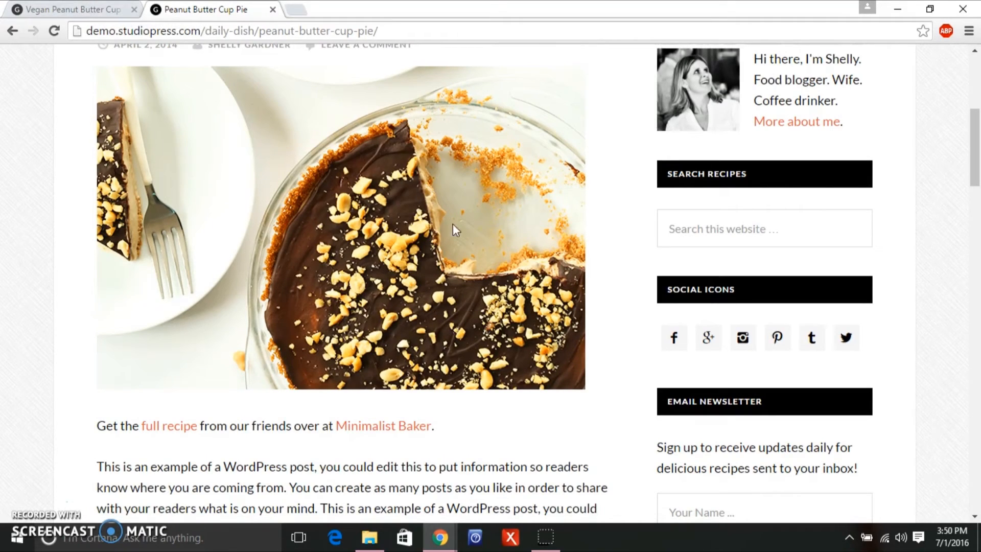
# Return to the Daily Dish homepage and browse the thumbnails in its Featured Desserts section.
pyautogui.click(76, 11)
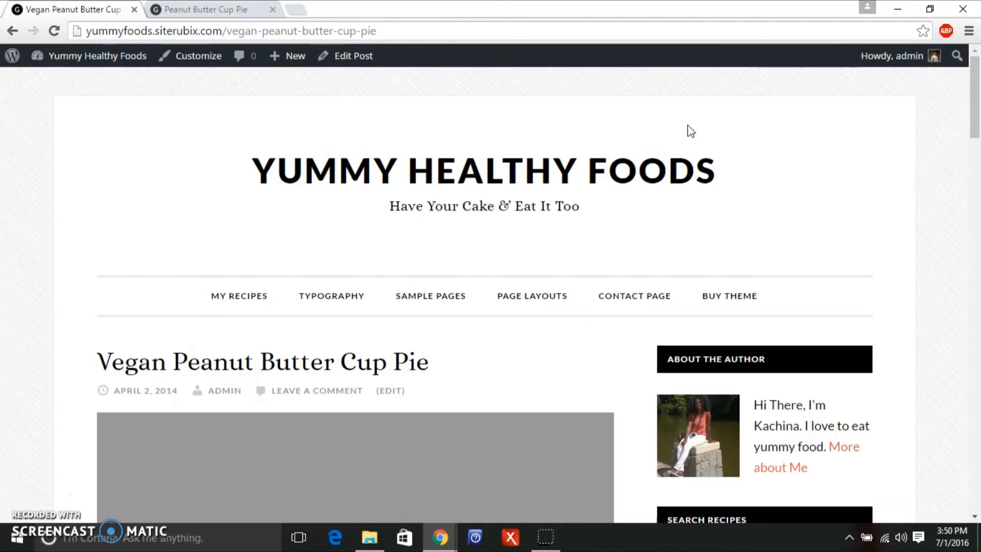
pyautogui.click(184, 10)
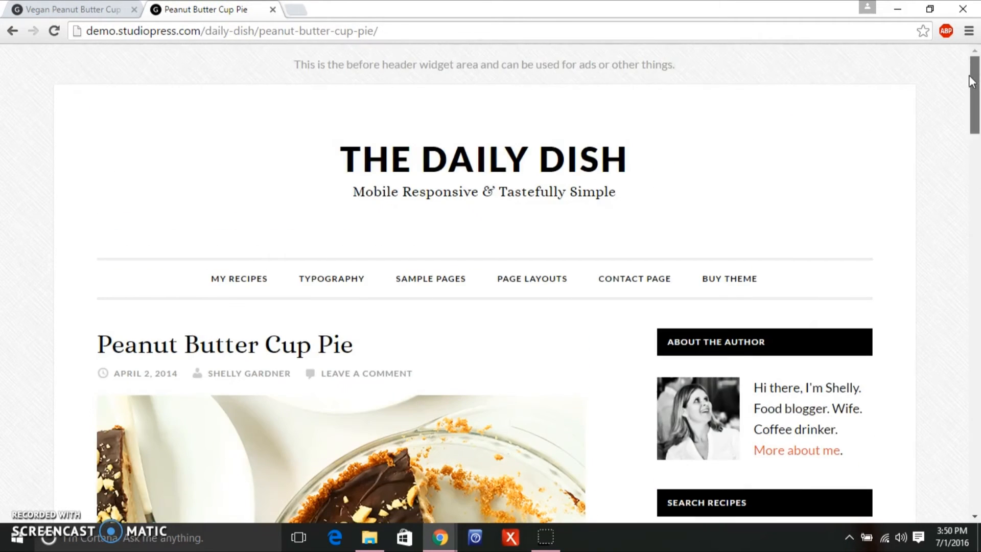
pyautogui.moveTo(976, 138); pyautogui.dragTo(975, 84)
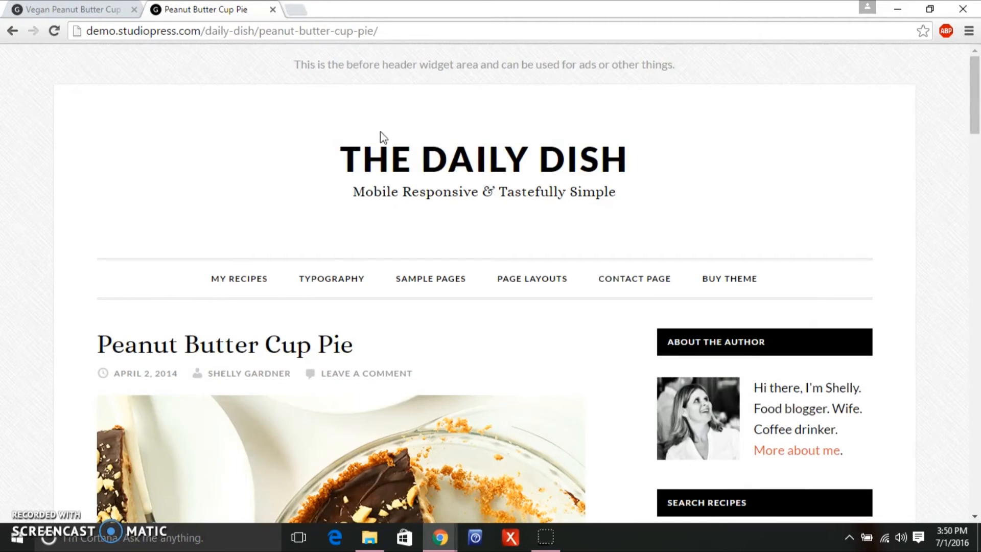
pyautogui.click(550, 160)
pyautogui.scroll(-1, 975, 112)
pyautogui.moveTo(978, 111); pyautogui.dragTo(957, 339)
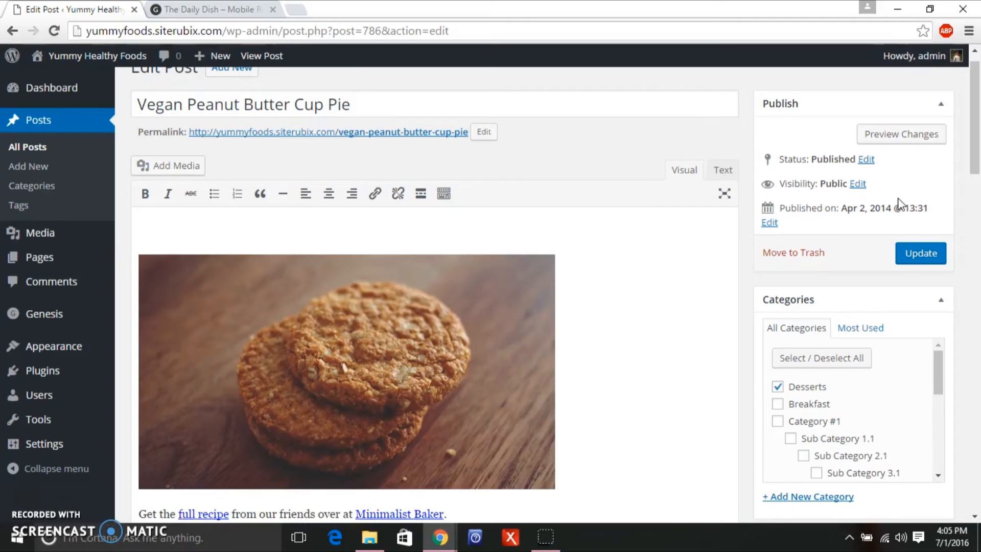
# Make cookie5.jpg the featured image of Vegan Peanut Butter Cup Pie, update, and return to All Posts.
pyautogui.moveTo(976, 169); pyautogui.dragTo(978, 311)
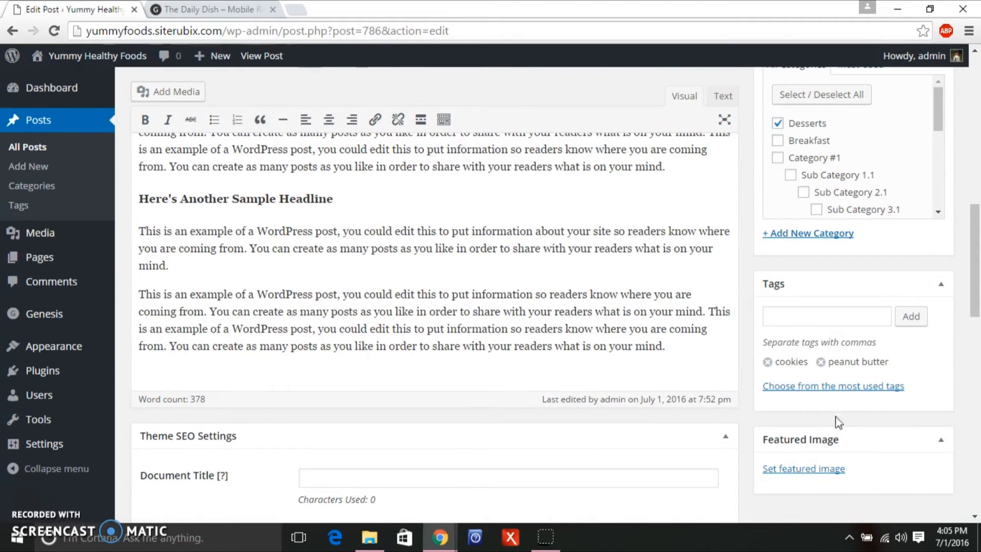
pyautogui.click(821, 473)
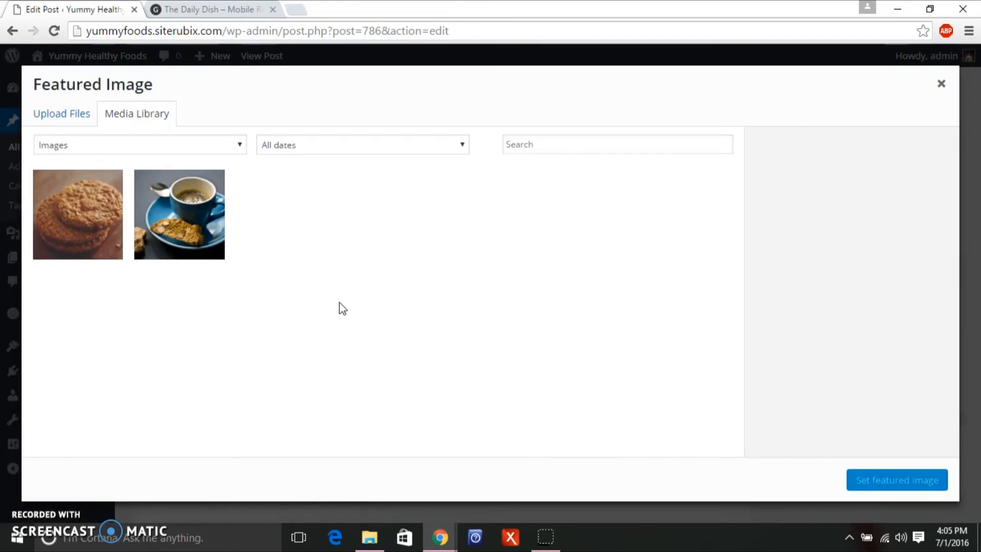
pyautogui.click(96, 256)
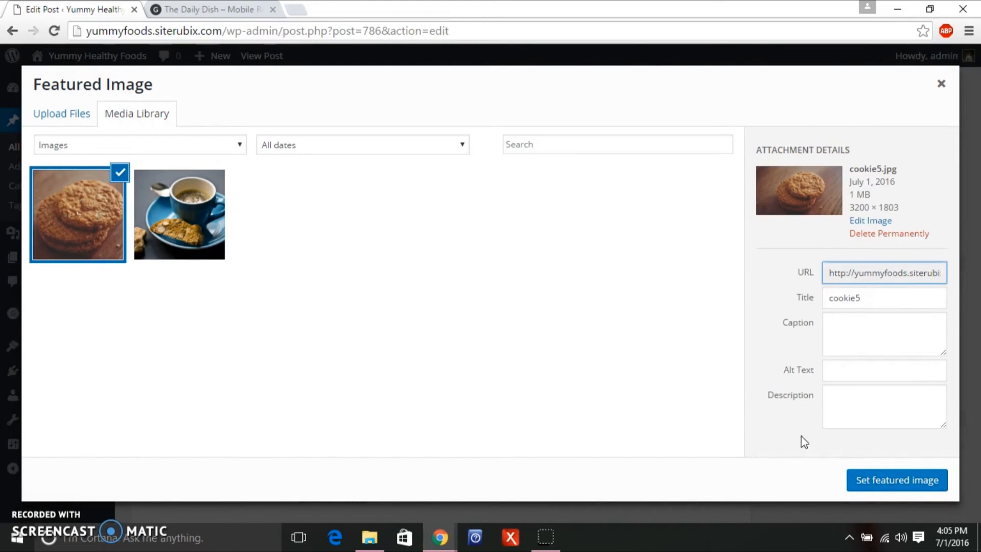
pyautogui.click(881, 485)
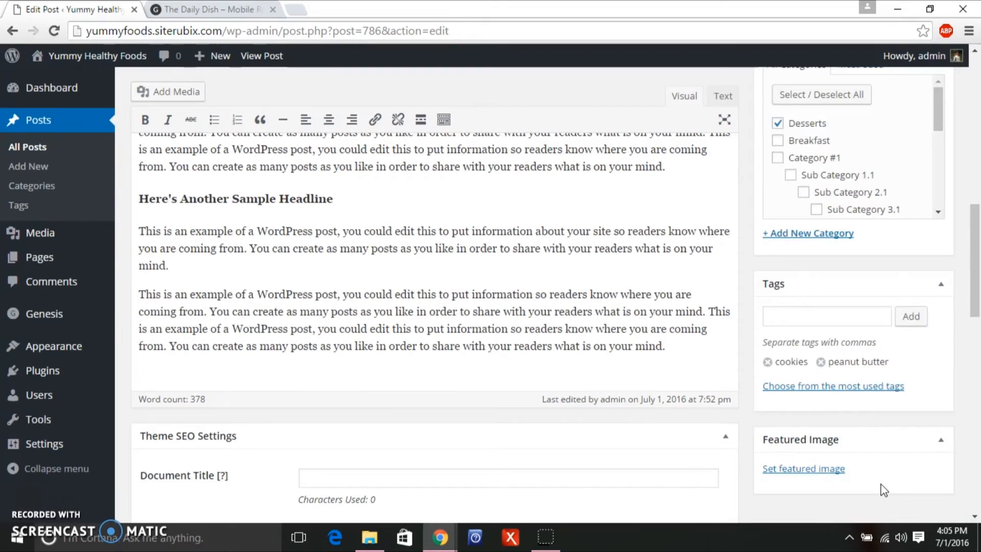
pyautogui.moveTo(979, 274); pyautogui.dragTo(962, 180)
pyautogui.click(930, 235)
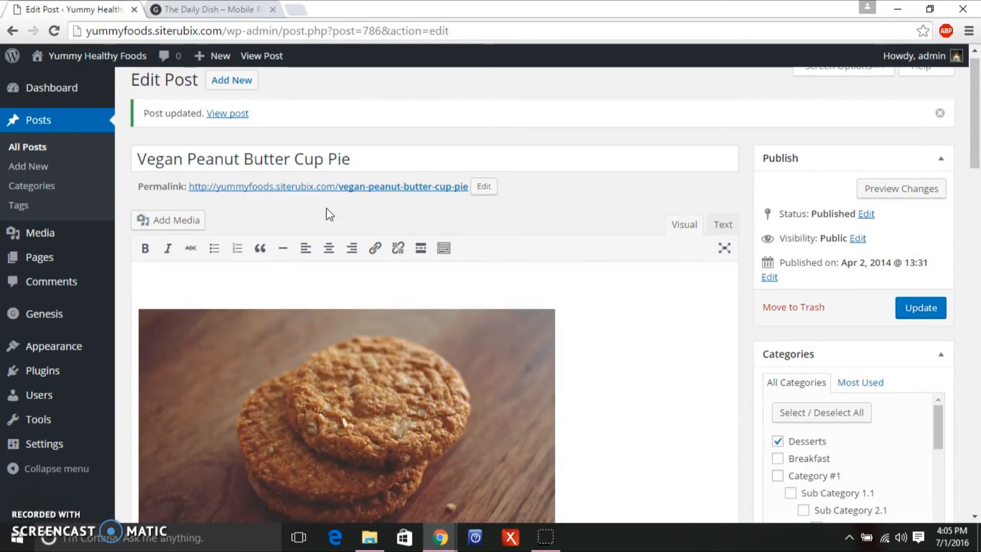
pyautogui.click(74, 123)
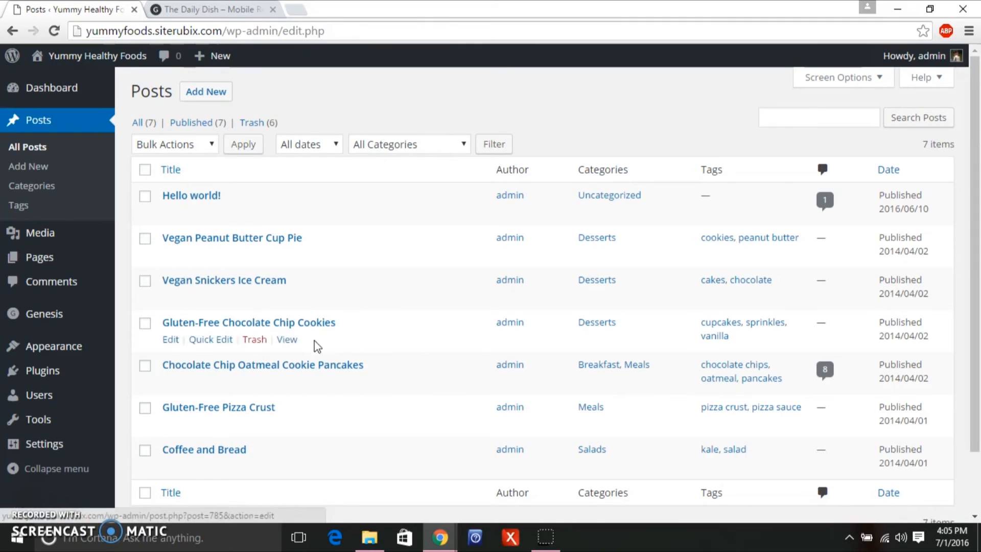
# Give Coffee and Bread the coffee and biscuit photo as its featured image and update it.
pyautogui.moveTo(613, 457)
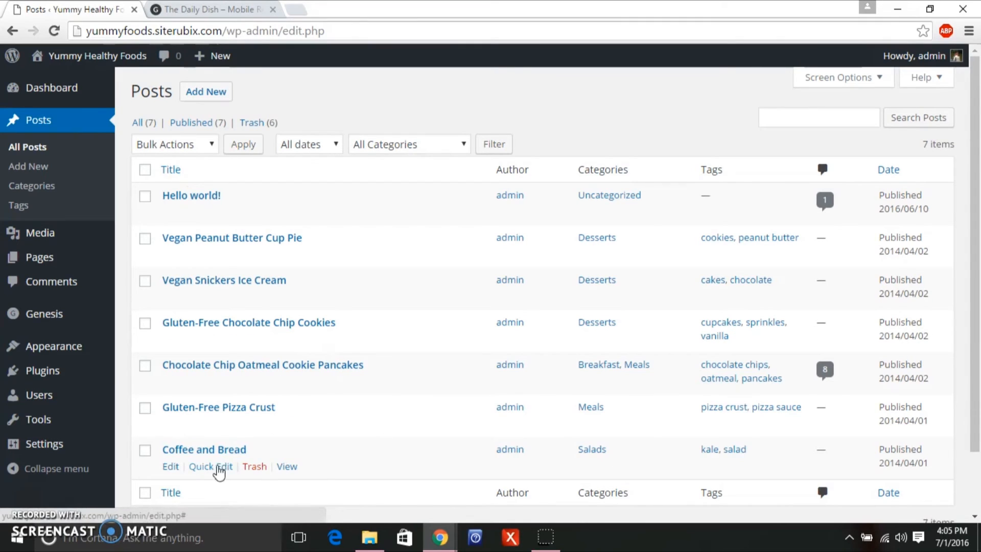
pyautogui.click(220, 451)
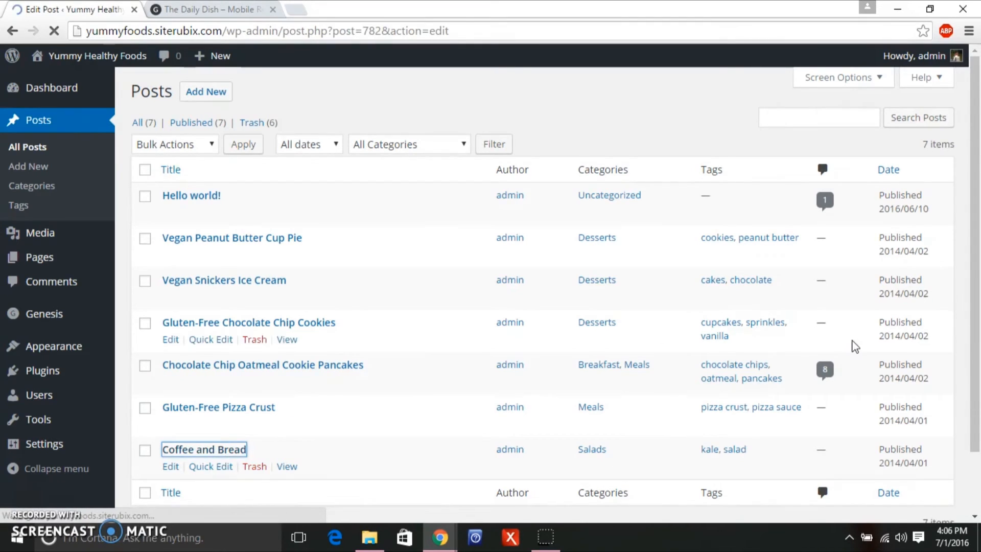
pyautogui.scroll(-4, 978, 194)
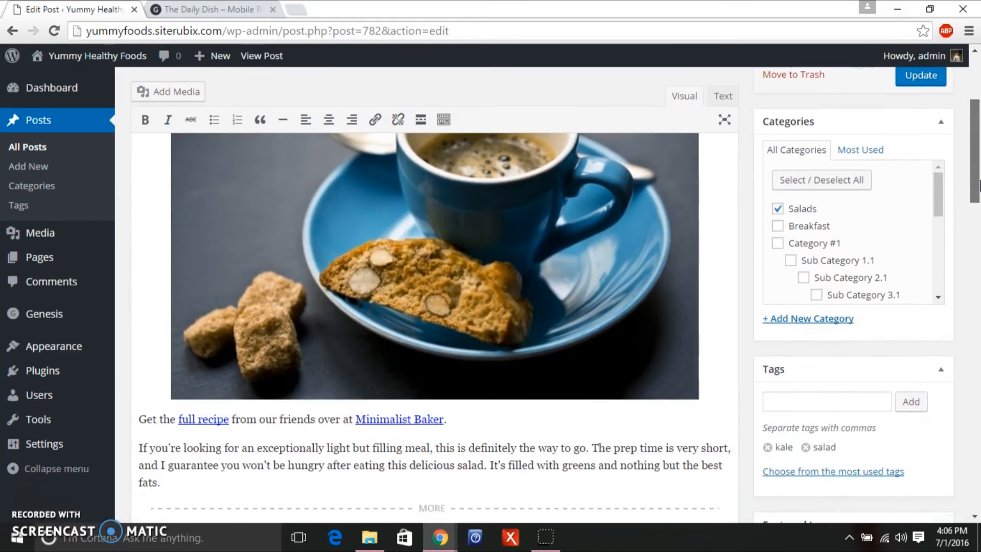
pyautogui.moveTo(978, 184); pyautogui.dragTo(977, 278)
pyautogui.click(825, 471)
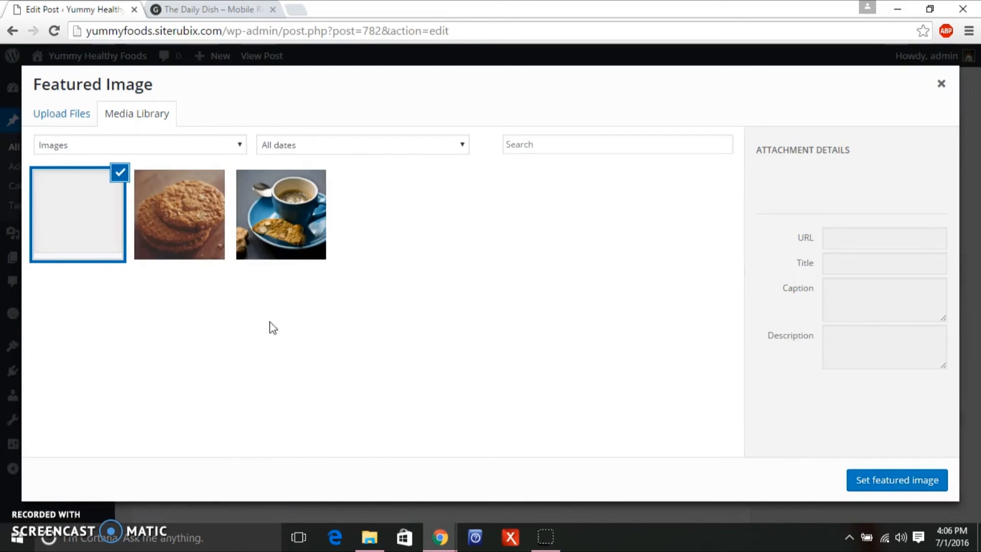
pyautogui.click(264, 242)
pyautogui.click(909, 488)
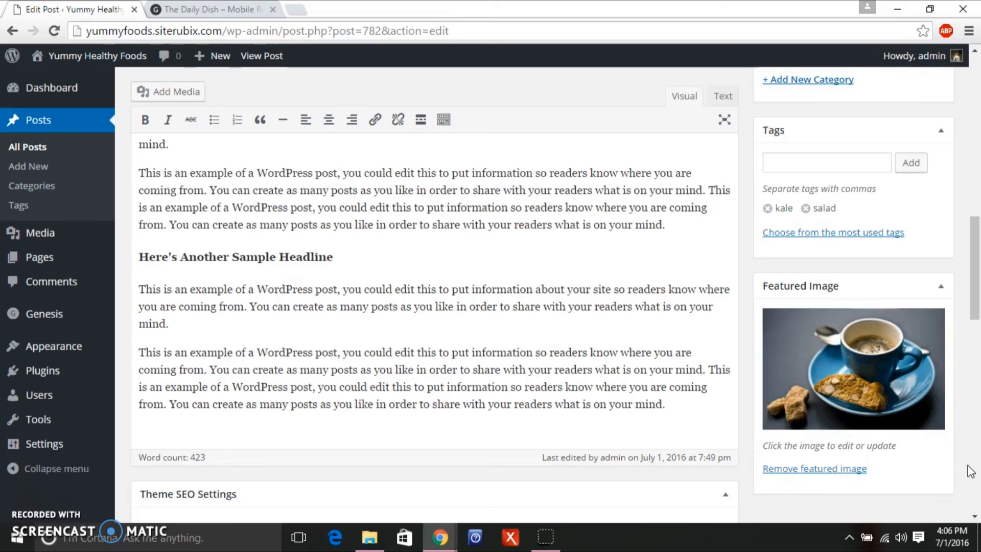
pyautogui.moveTo(978, 265); pyautogui.dragTo(980, 195)
pyautogui.click(929, 162)
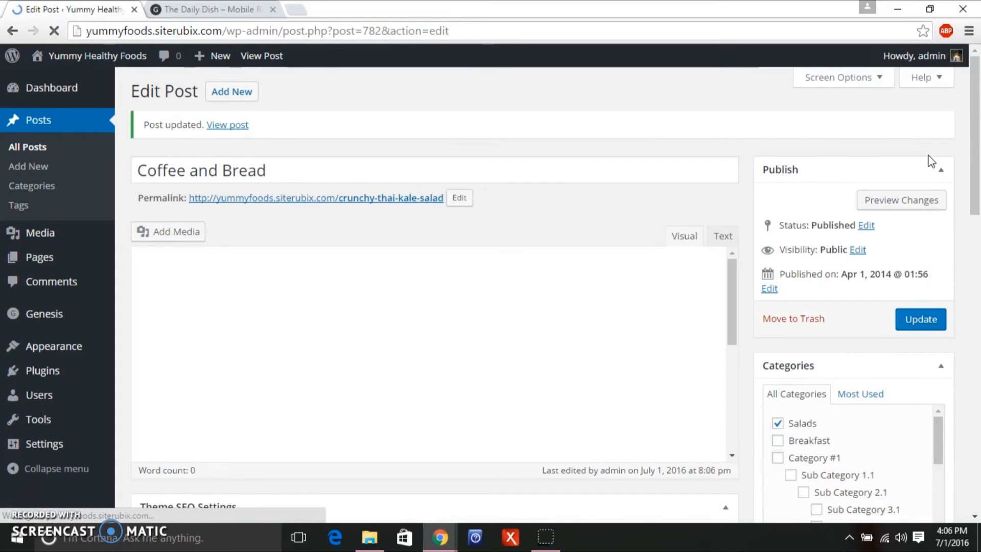
pyautogui.moveTo(975, 142); pyautogui.dragTo(973, 173)
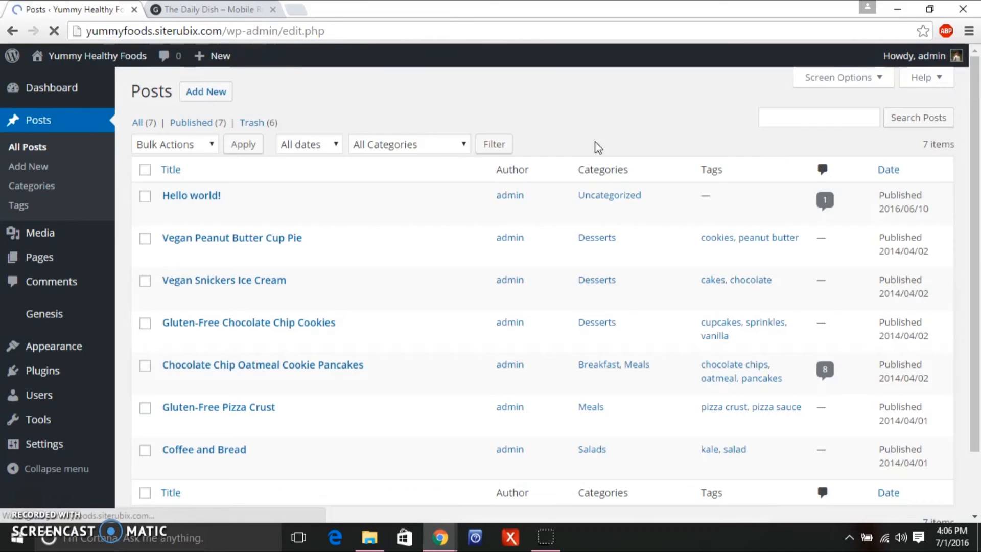
# Open Vegan Snickers Ice Cream and delete its grey placeholder image.
pyautogui.scroll(-2, 979, 199)
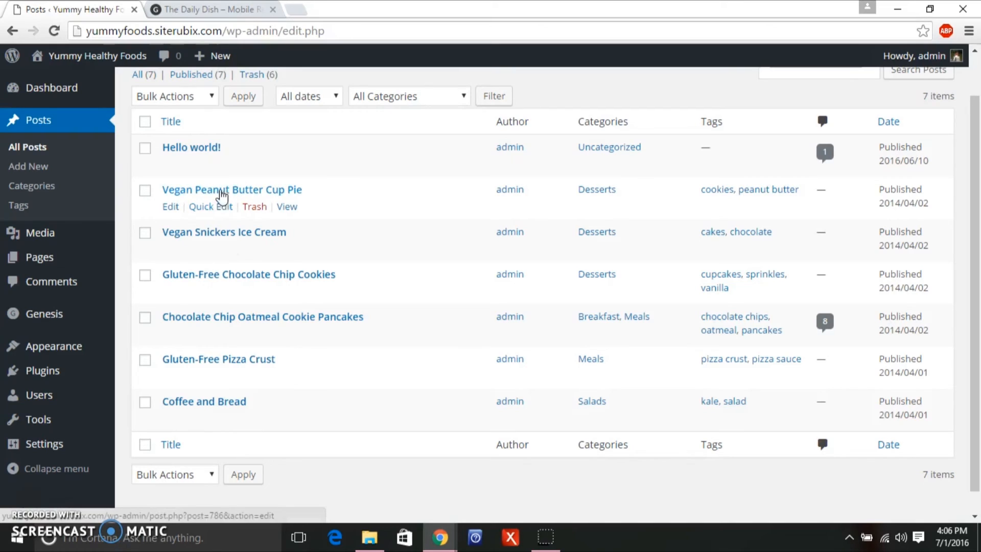
pyautogui.click(219, 235)
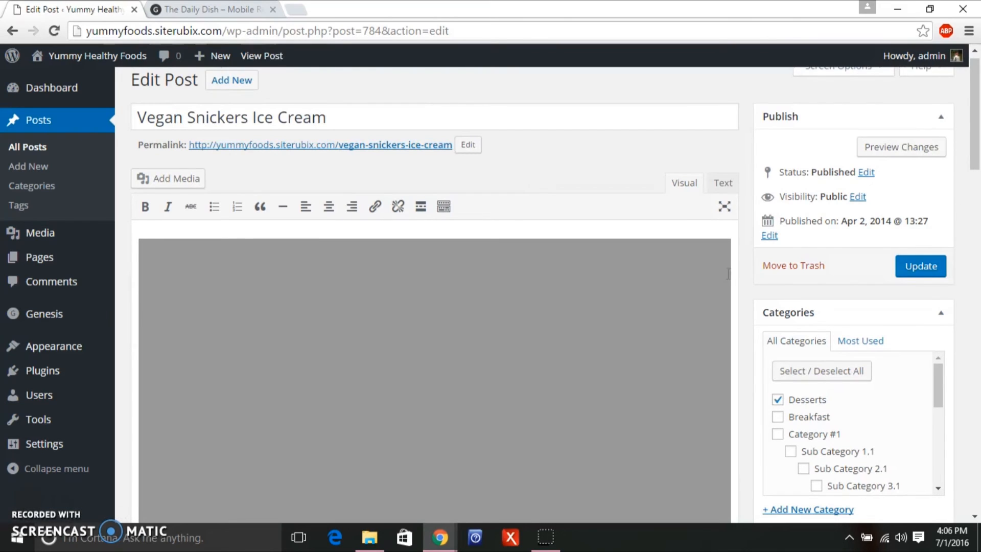
pyautogui.click(727, 281)
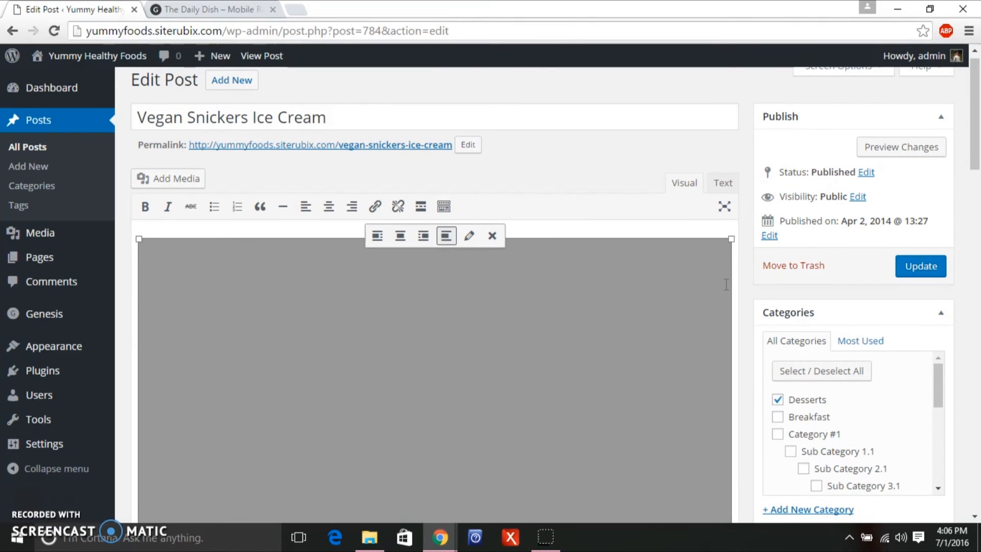
pyautogui.press('Delete')
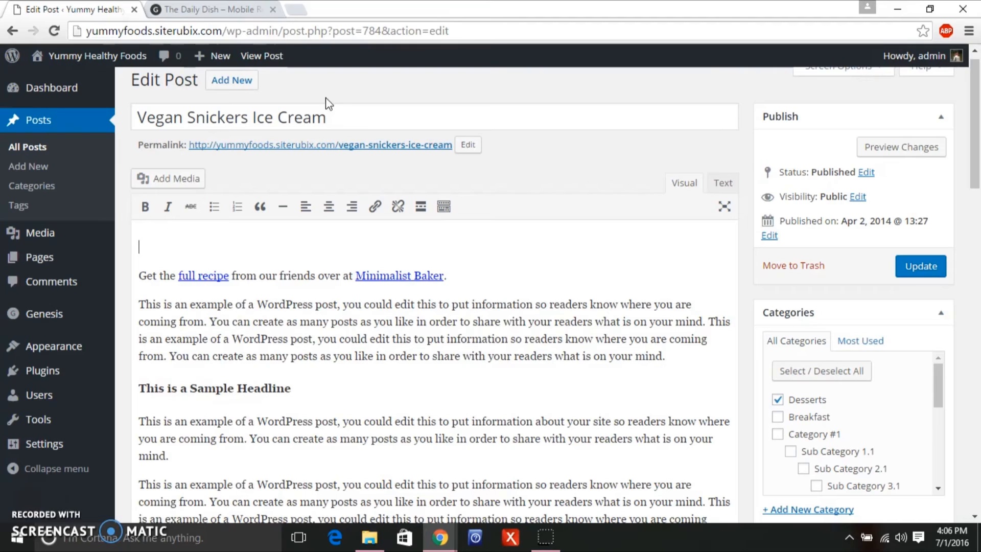
# Upload the cookie3 image and insert it into the post.
pyautogui.click(189, 179)
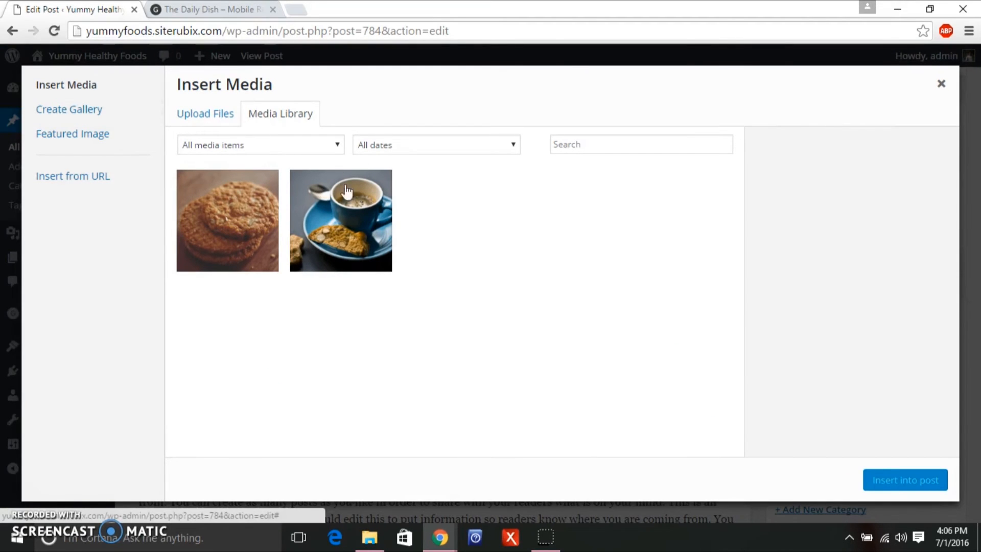
pyautogui.click(191, 120)
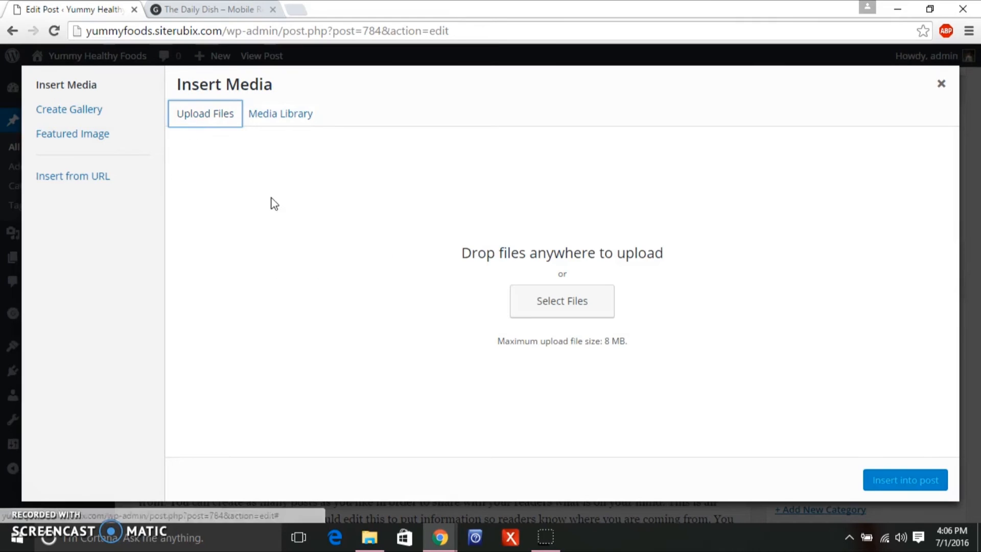
pyautogui.click(531, 302)
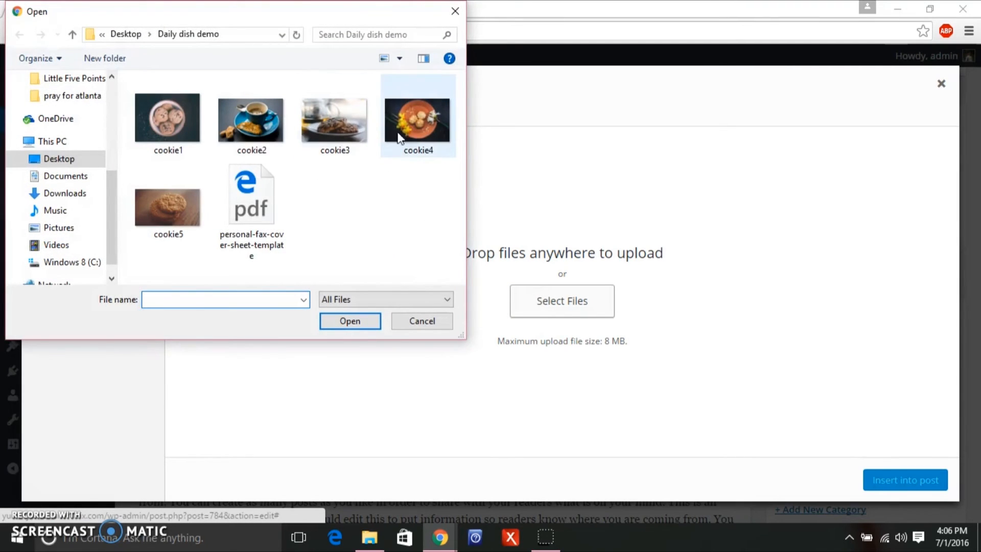
pyautogui.click(342, 127)
pyautogui.click(328, 327)
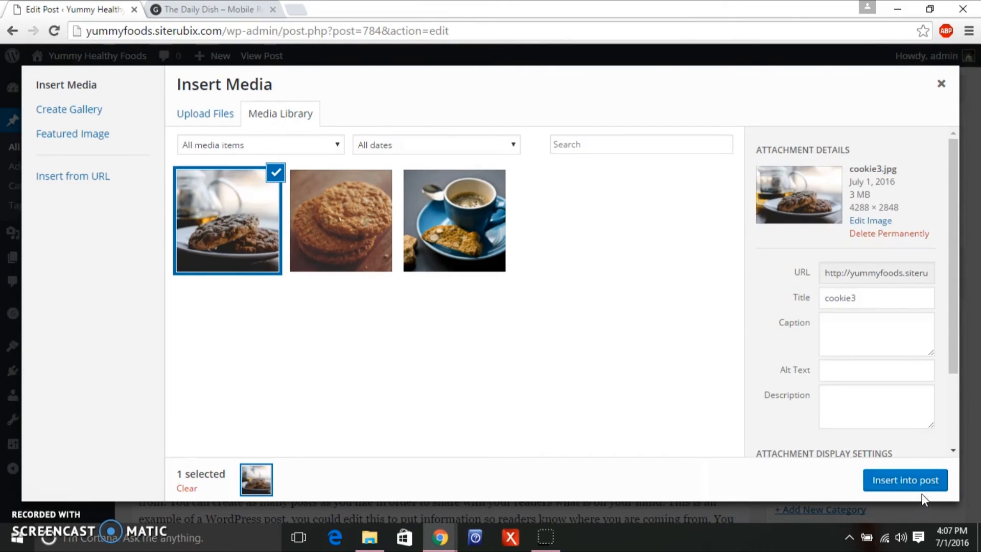
pyautogui.click(905, 481)
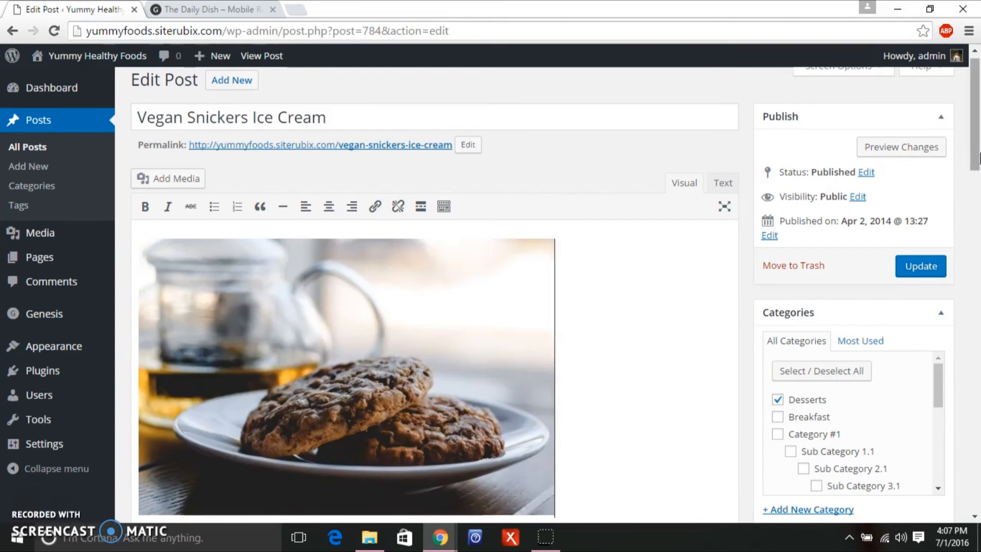
# Set cookie3 as the post's featured image and update the post.
pyautogui.click(969, 235)
pyautogui.scroll(-2, 968, 229)
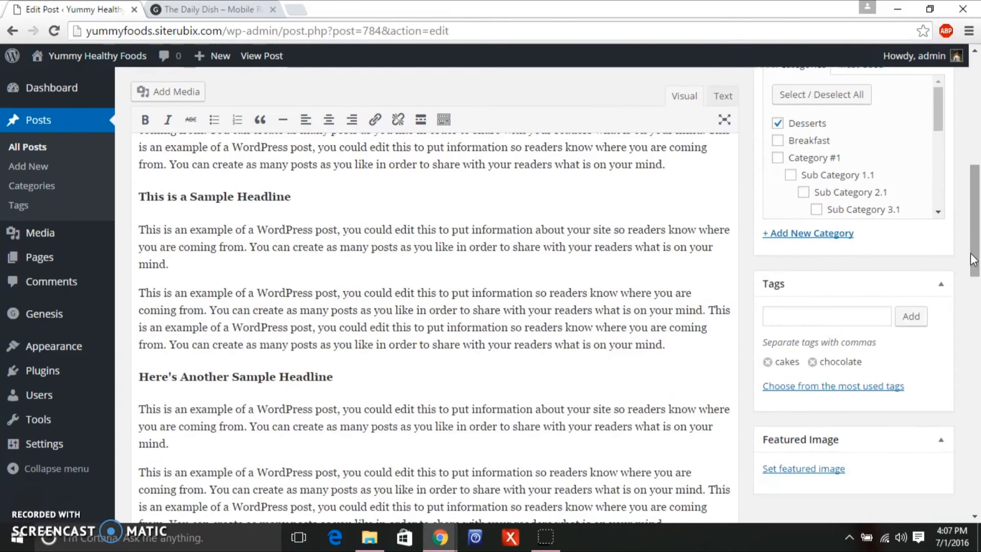
pyautogui.click(827, 470)
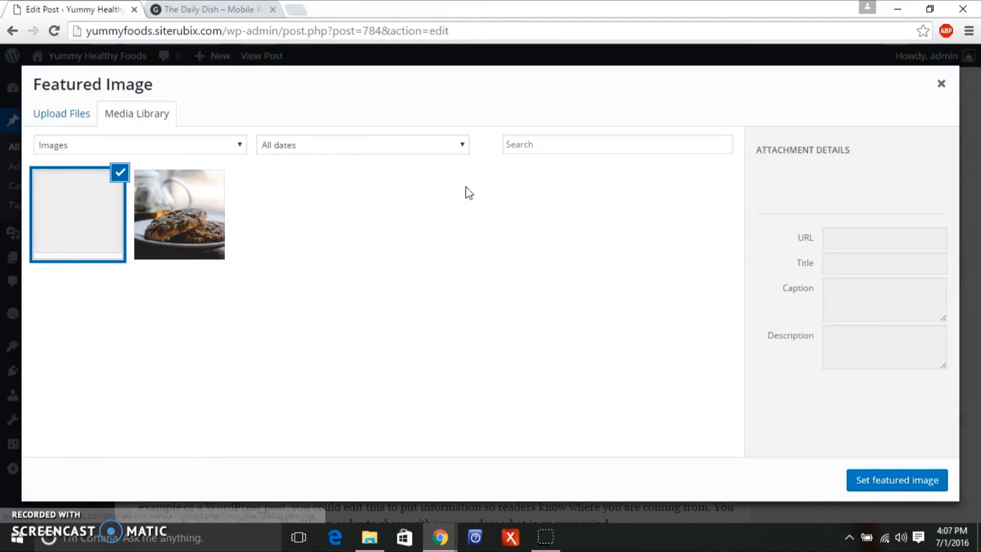
pyautogui.click(194, 231)
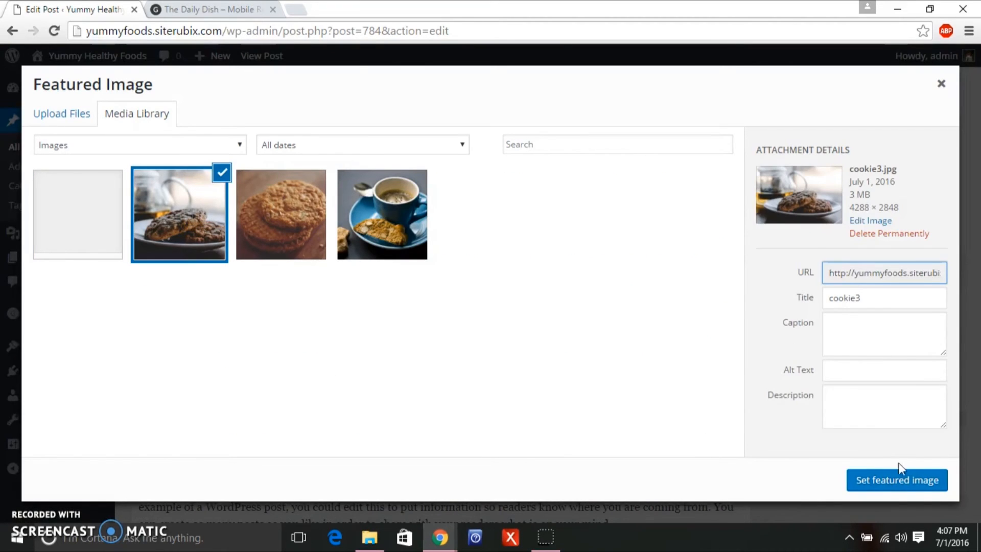
pyautogui.click(904, 482)
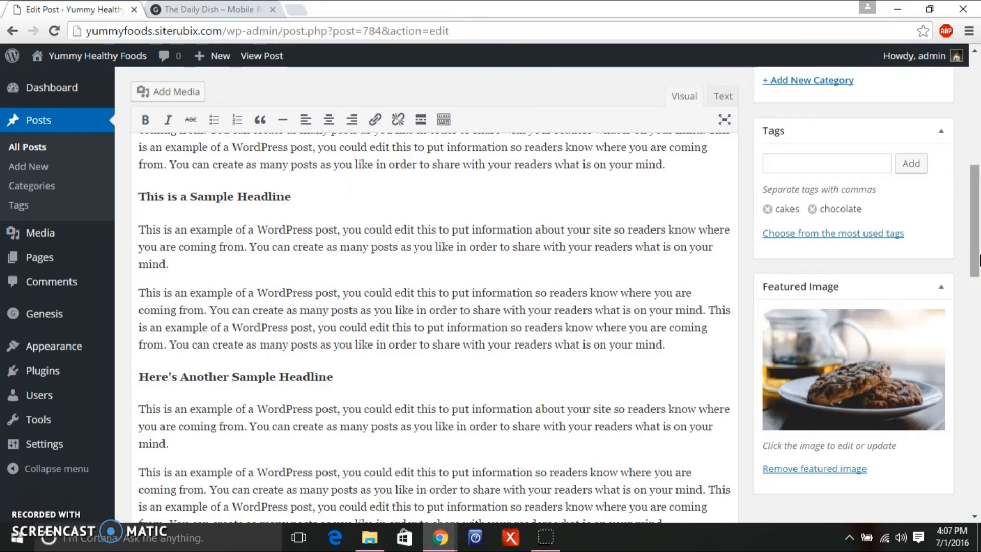
pyautogui.moveTo(977, 240)
pyautogui.mouseDown()
pyautogui.moveTo(977, 309)
pyautogui.moveTo(978, 204)
pyautogui.moveTo(978, 221)
pyautogui.mouseUp()
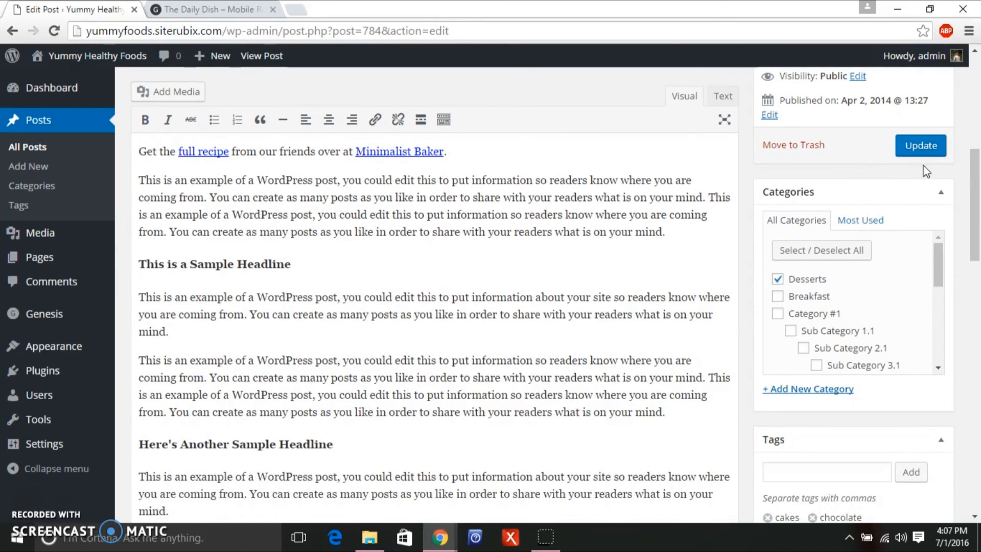
pyautogui.click(922, 150)
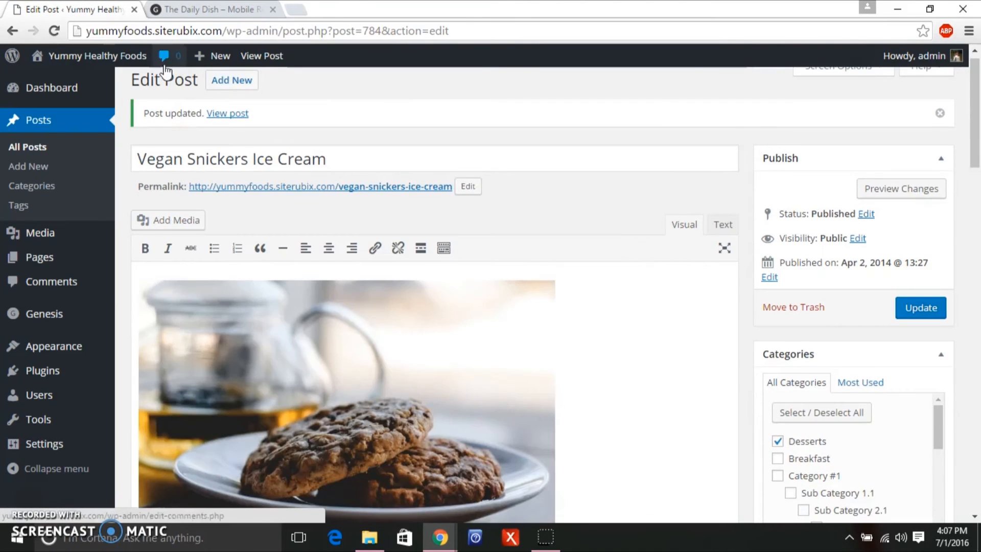
# Scroll through the Yummy Healthy Foods front page to check its featured sections.
pyautogui.click(126, 61)
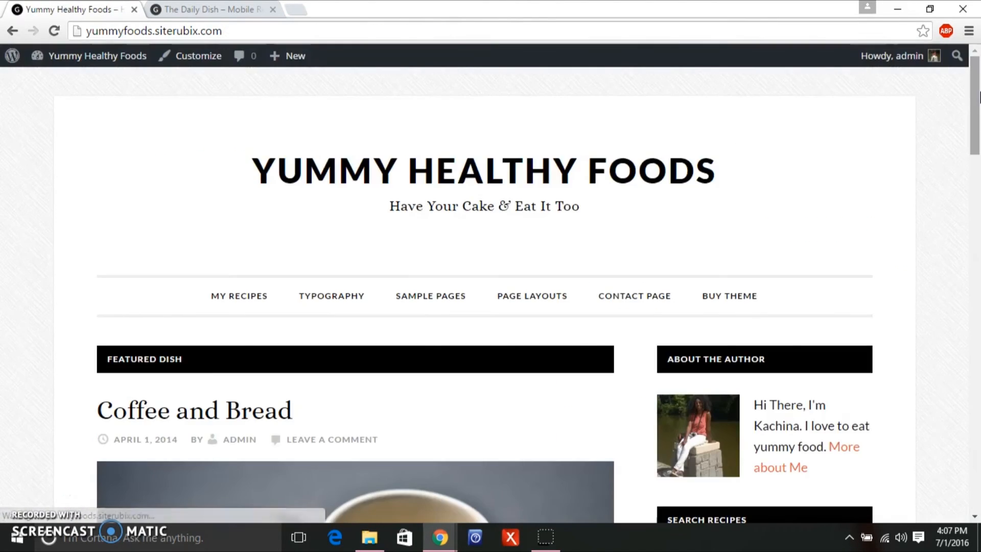
pyautogui.moveTo(978, 95); pyautogui.dragTo(959, 403)
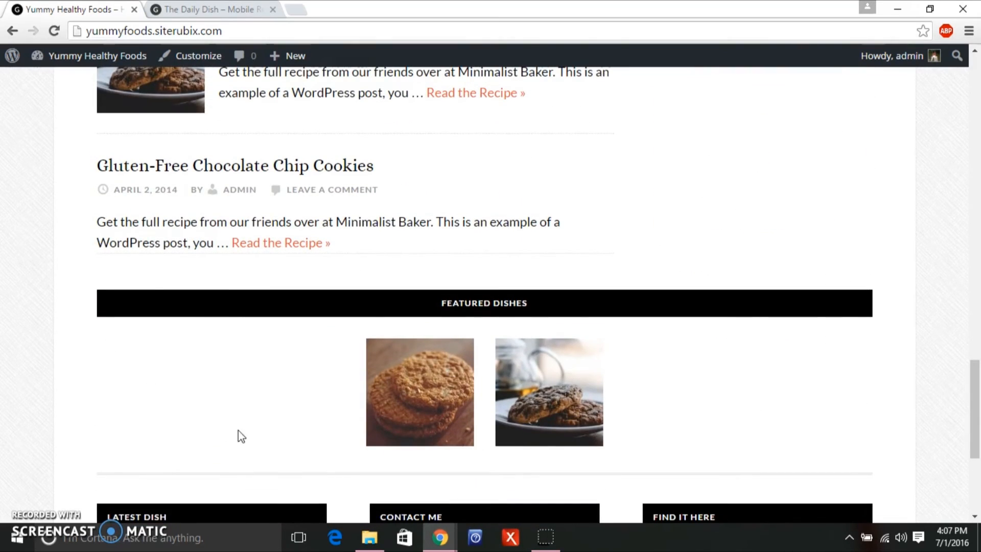
pyautogui.moveTo(979, 360); pyautogui.dragTo(909, 175)
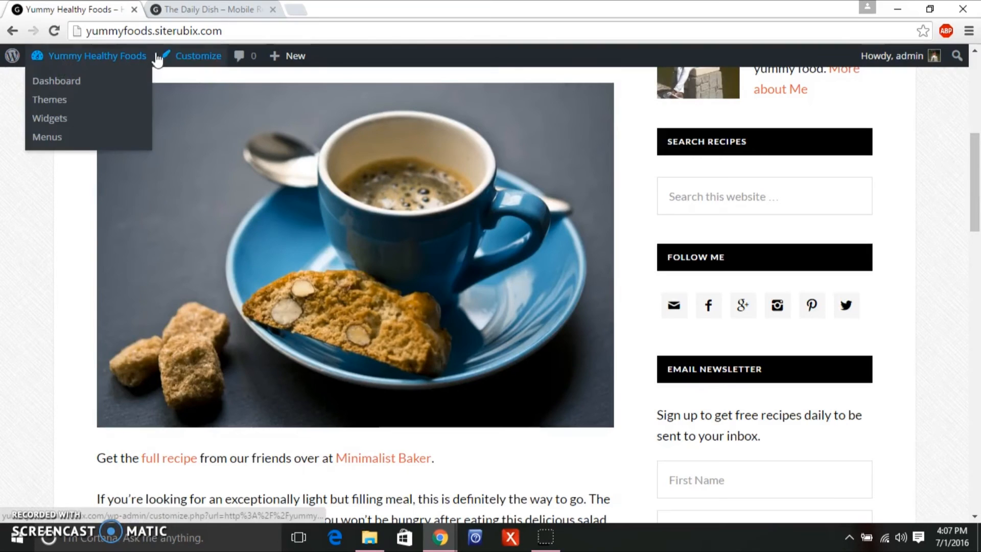
# Compare against the Daily Dish demo's front page, then return to the Yummy Healthy Foods site.
pyautogui.click(183, 11)
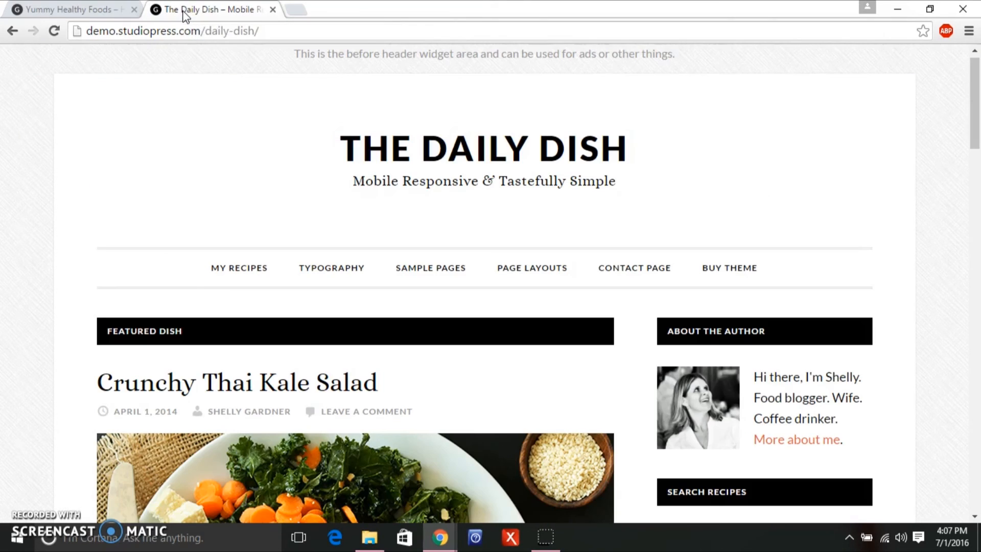
pyautogui.moveTo(979, 106); pyautogui.dragTo(979, 263)
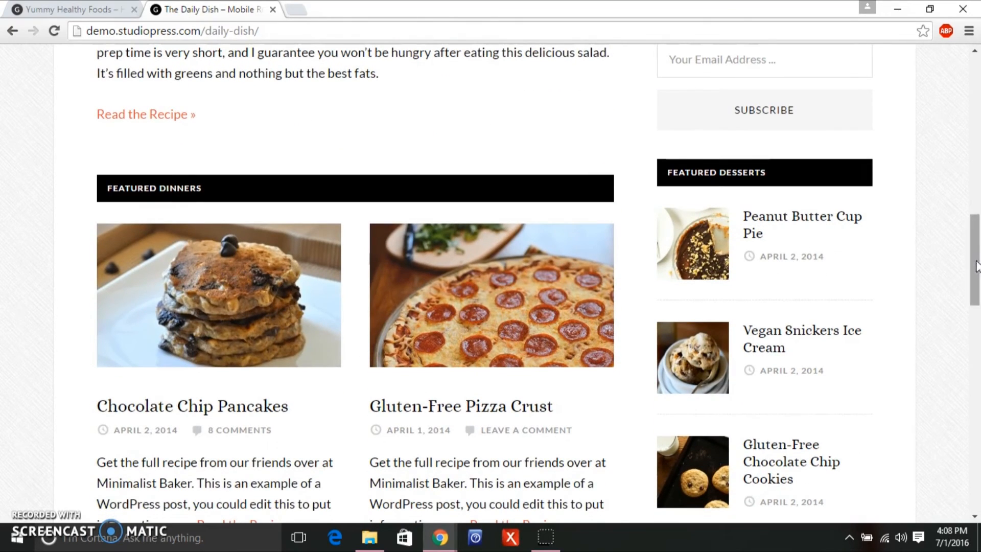
pyautogui.scroll(-3, 582, 297)
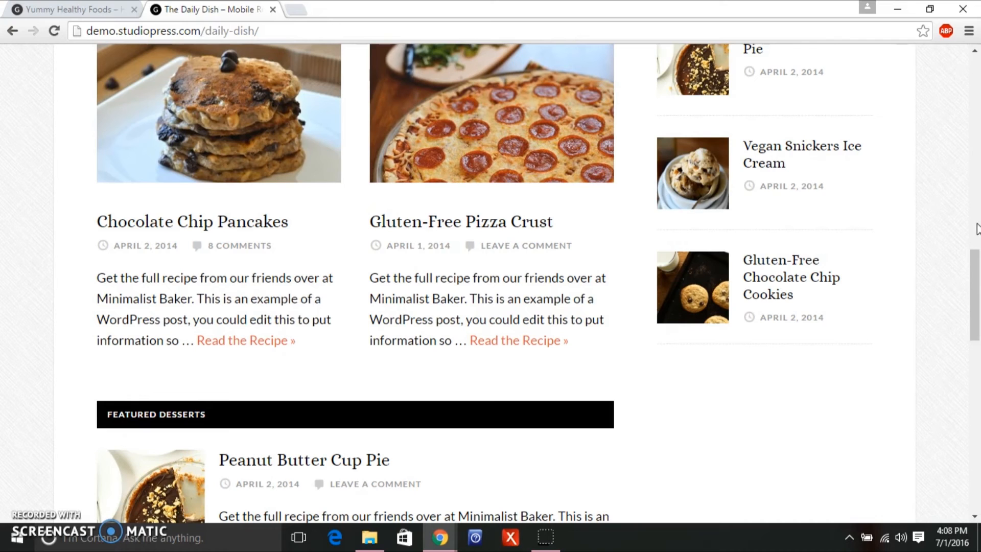
pyautogui.moveTo(976, 281); pyautogui.dragTo(964, 215)
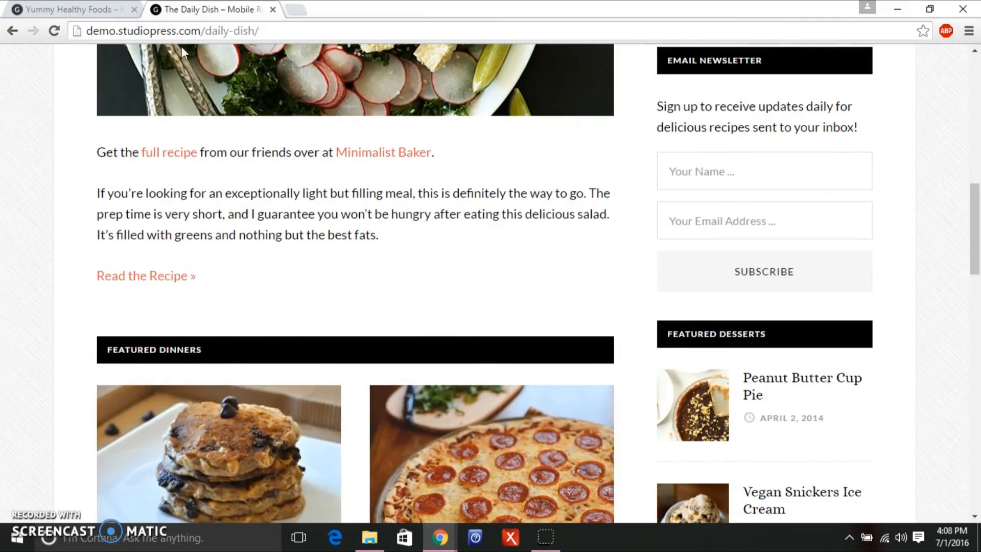
pyautogui.click(67, 8)
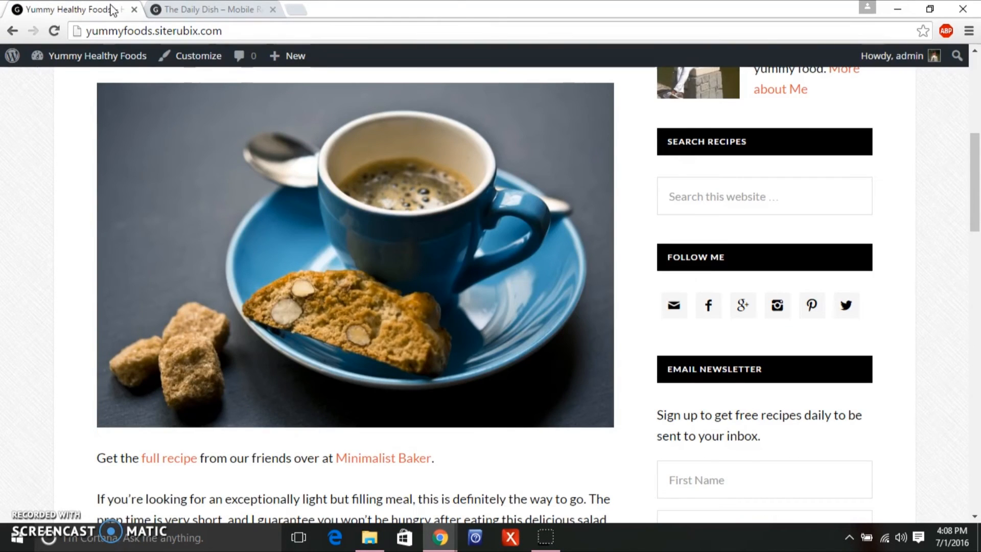
pyautogui.moveTo(131, 59)
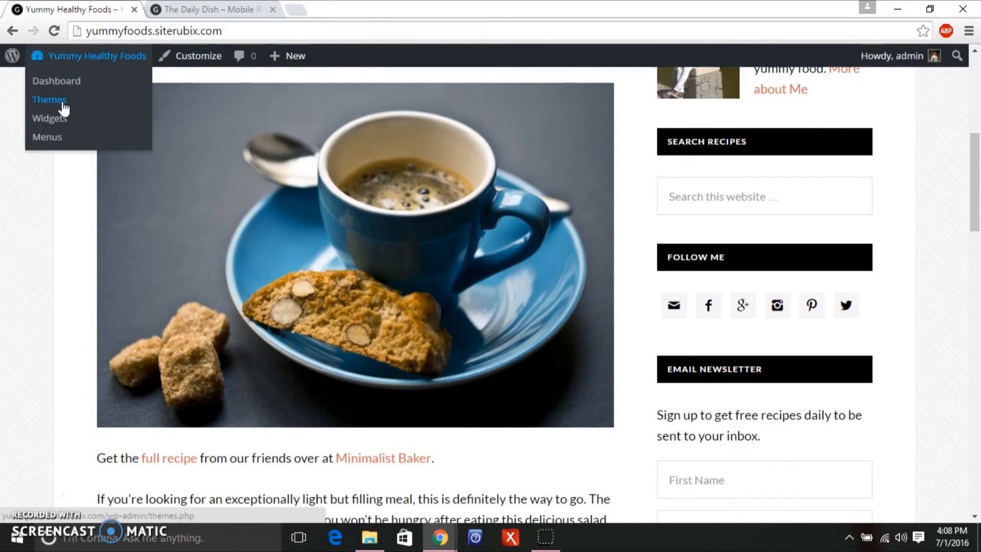
# Trim the Featured Desserts widget's Show Post Info to just [post_date] and save.
pyautogui.click(55, 120)
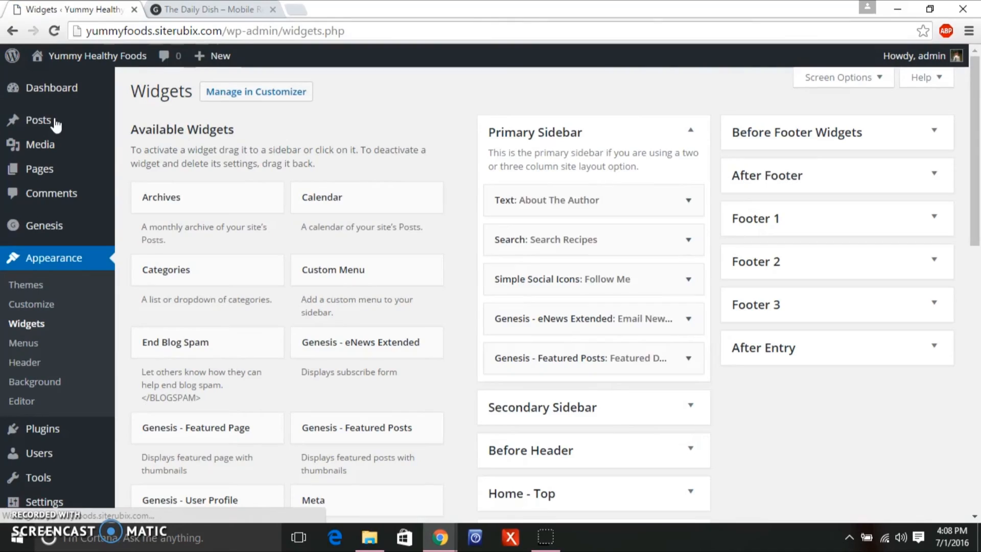
pyautogui.scroll(-1, 925, 210)
pyautogui.moveTo(978, 228)
pyautogui.mouseDown()
pyautogui.moveTo(978, 191)
pyautogui.moveTo(979, 236)
pyautogui.mouseUp()
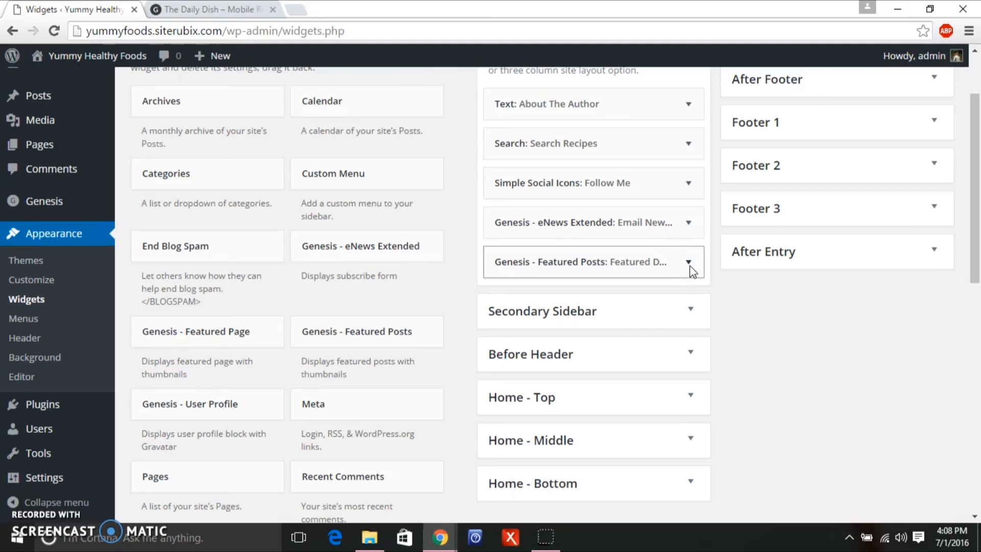
pyautogui.click(688, 262)
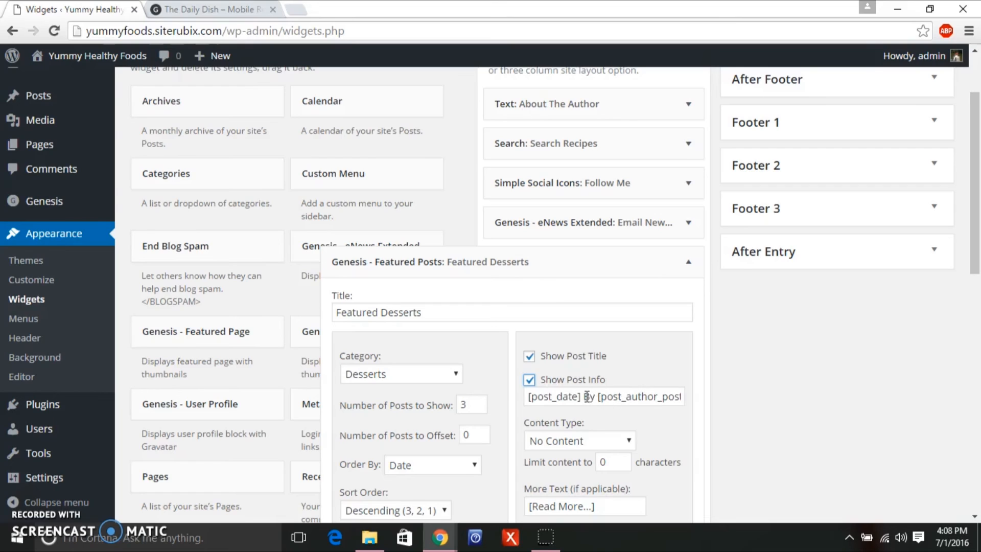
pyautogui.click(582, 397)
pyautogui.moveTo(600, 398); pyautogui.dragTo(693, 399)
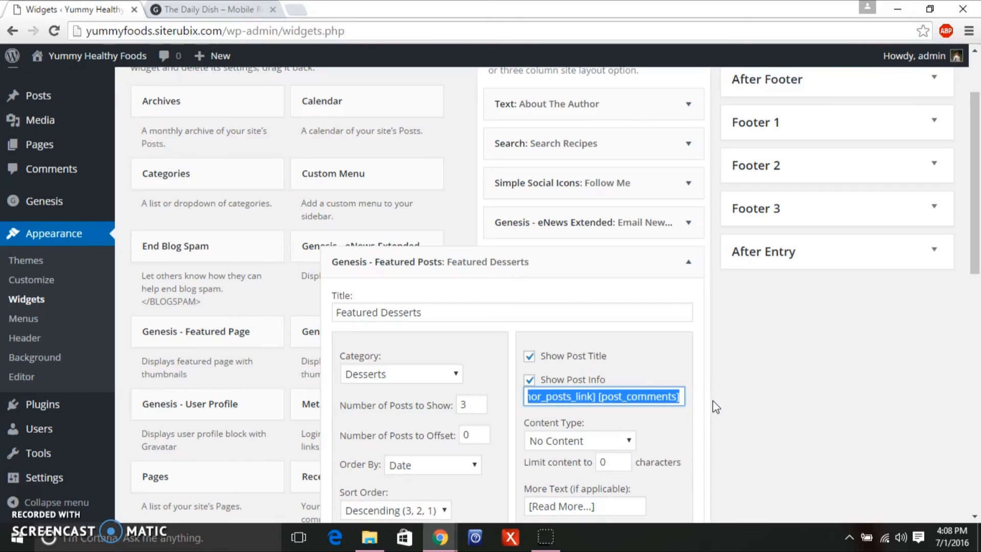
pyautogui.press('BackSpace')
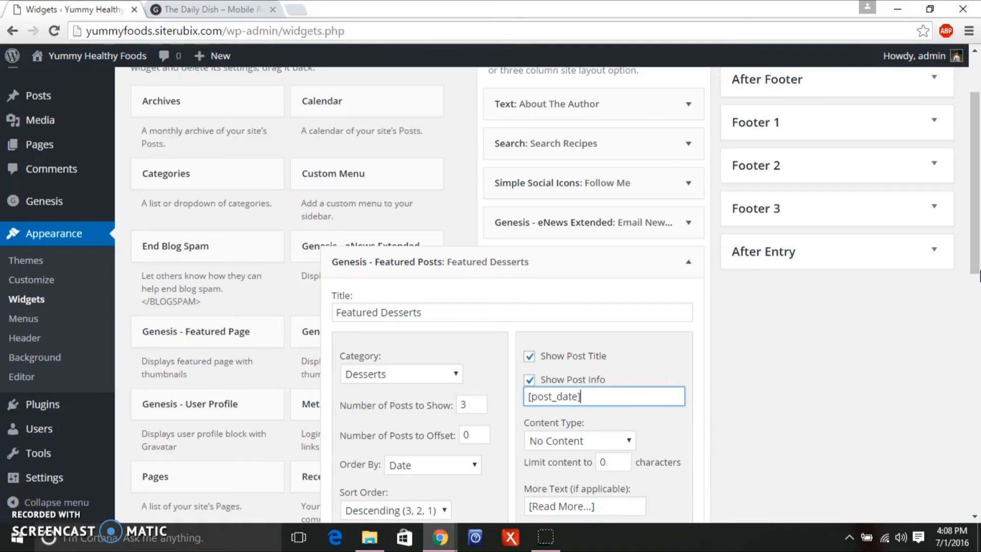
pyautogui.moveTo(979, 264); pyautogui.dragTo(934, 418)
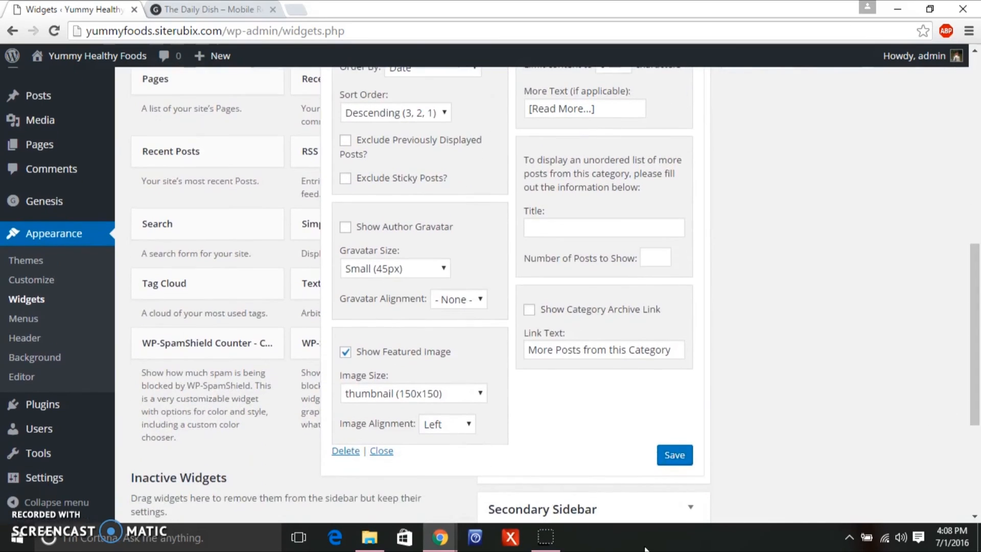
pyautogui.click(674, 454)
# Collapse the Featured Desserts widget and go back to the Daily Dish demo site.
pyautogui.moveTo(973, 342); pyautogui.dragTo(978, 214)
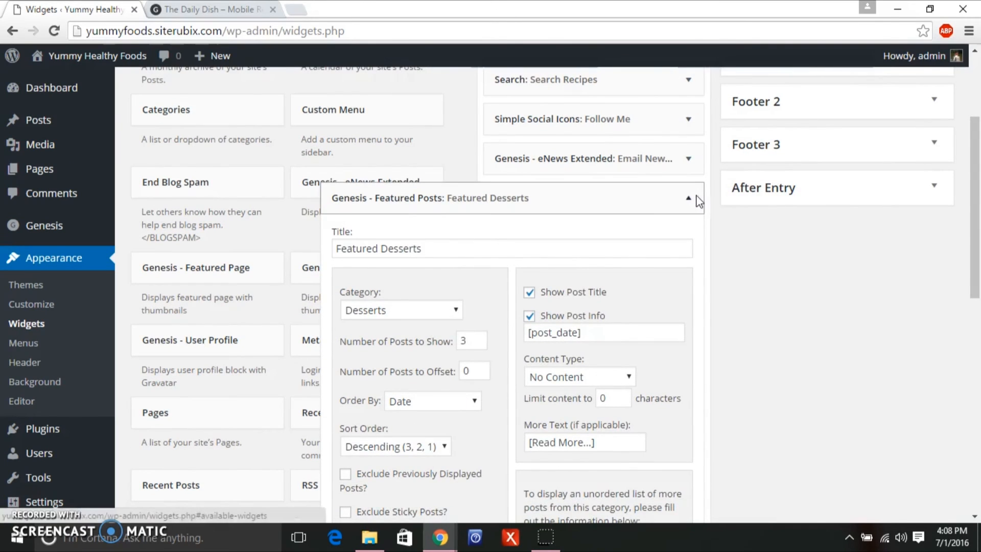
pyautogui.click(688, 198)
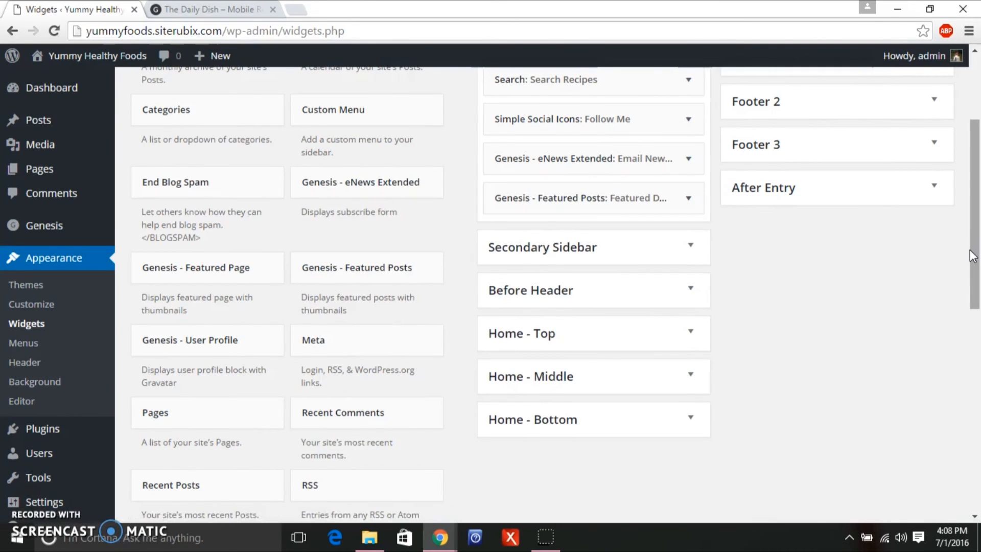
pyautogui.moveTo(976, 250); pyautogui.dragTo(975, 278)
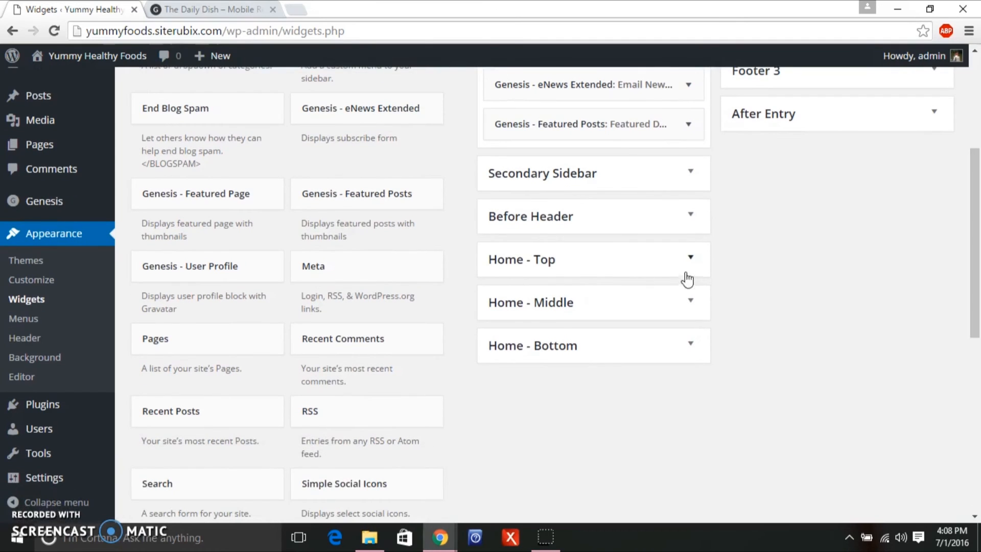
pyautogui.click(225, 11)
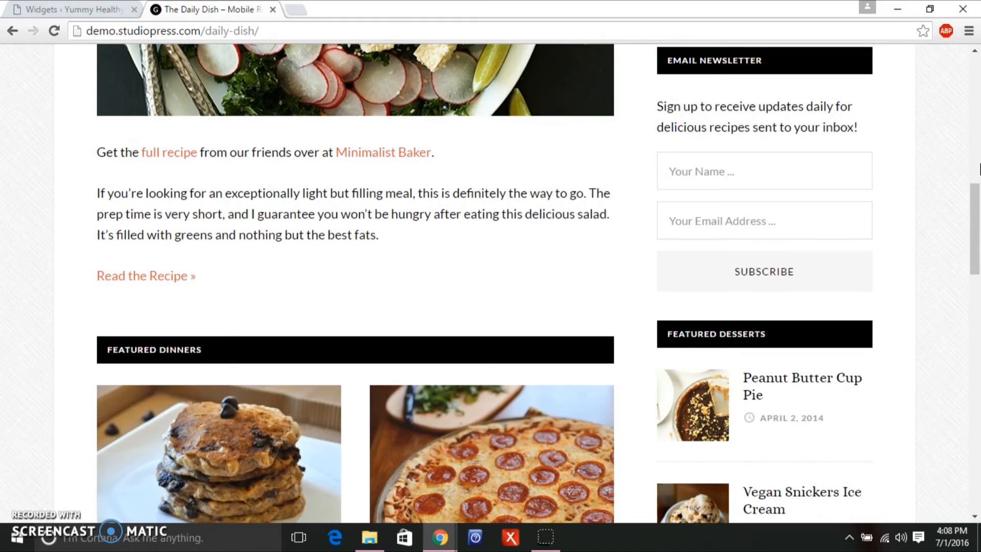
# Remove 'By [post_author_posts_link]' from the Featured Dinners widget's Show Post Info and save it.
pyautogui.moveTo(978, 185); pyautogui.dragTo(968, 255)
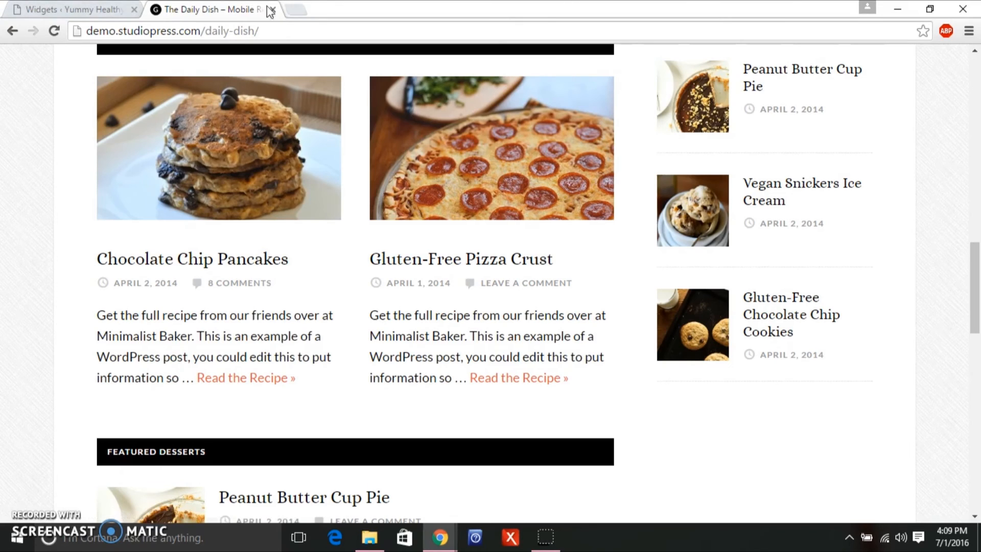
pyautogui.click(70, 10)
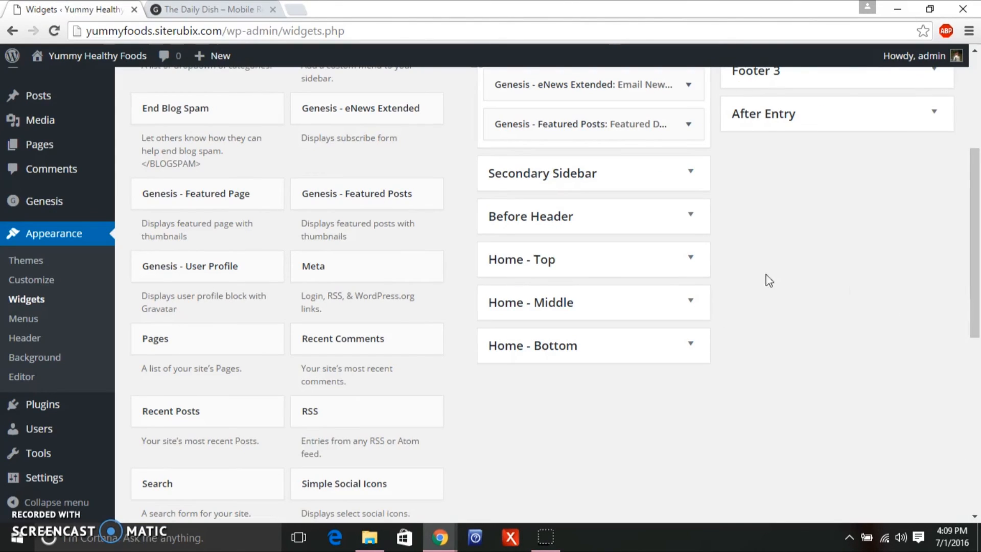
pyautogui.click(690, 307)
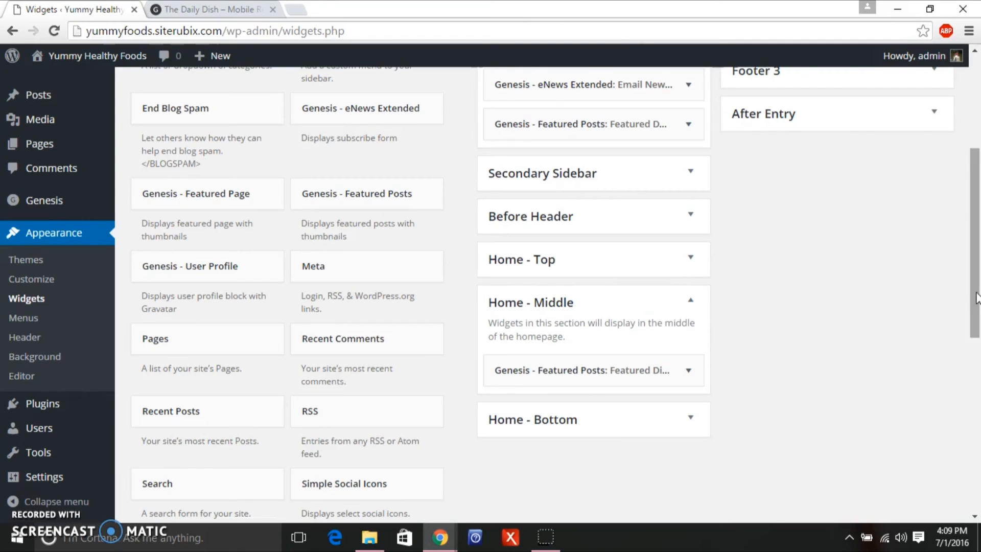
pyautogui.click(687, 372)
pyautogui.moveTo(977, 169); pyautogui.dragTo(973, 229)
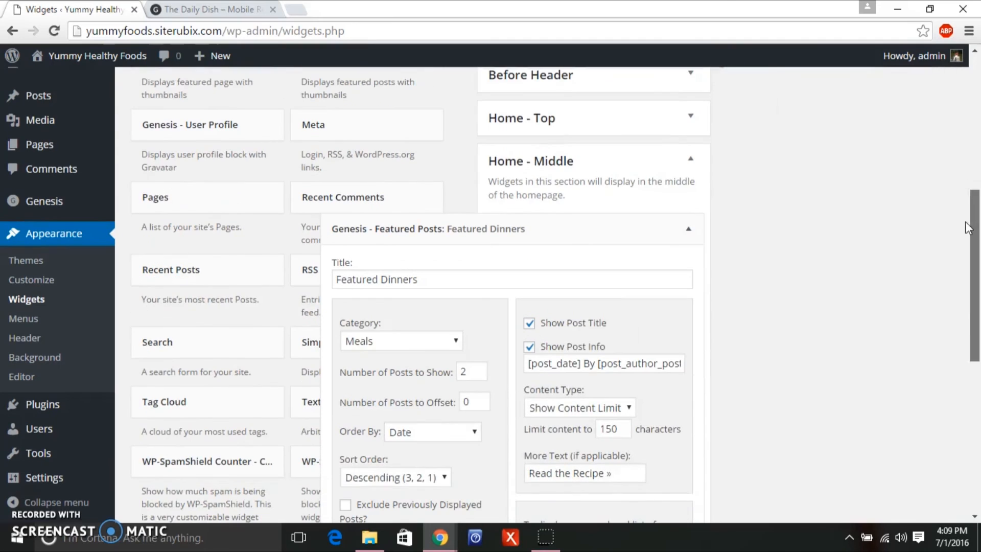
pyautogui.moveTo(597, 364); pyautogui.dragTo(661, 371)
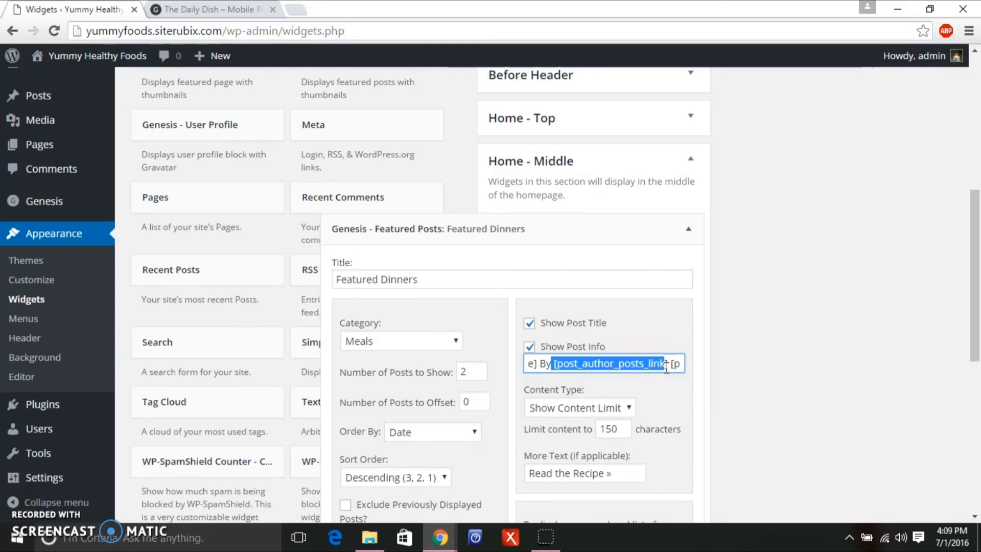
pyautogui.press('BackSpace')
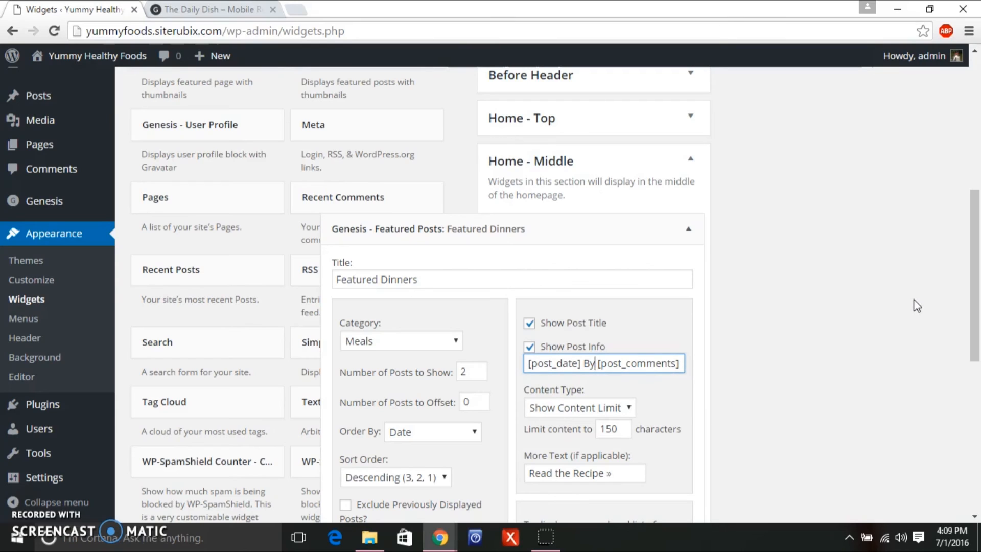
pyautogui.press('BackSpace')
pyautogui.press('BackSpace')
pyautogui.press('BackSpace')
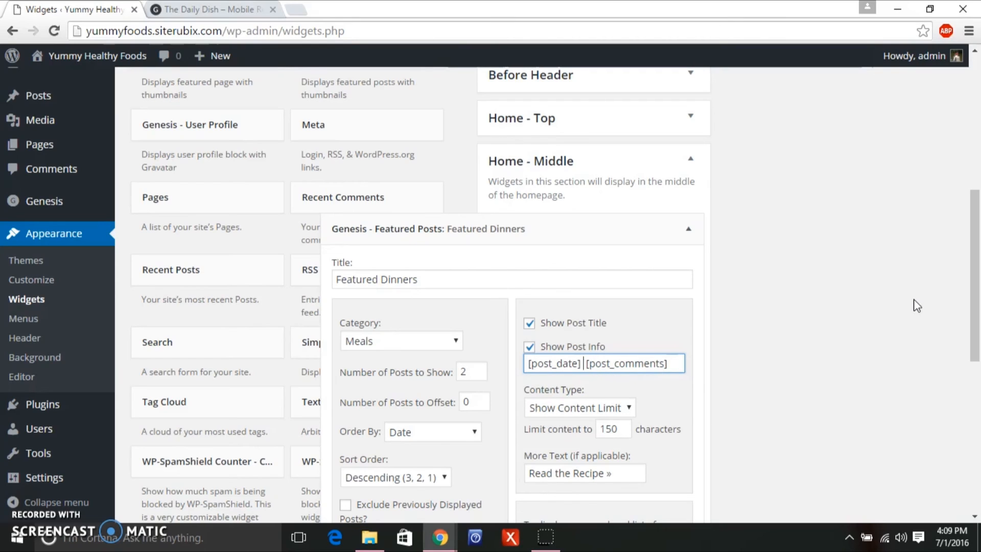
pyautogui.moveTo(973, 292); pyautogui.dragTo(937, 425)
pyautogui.click(673, 451)
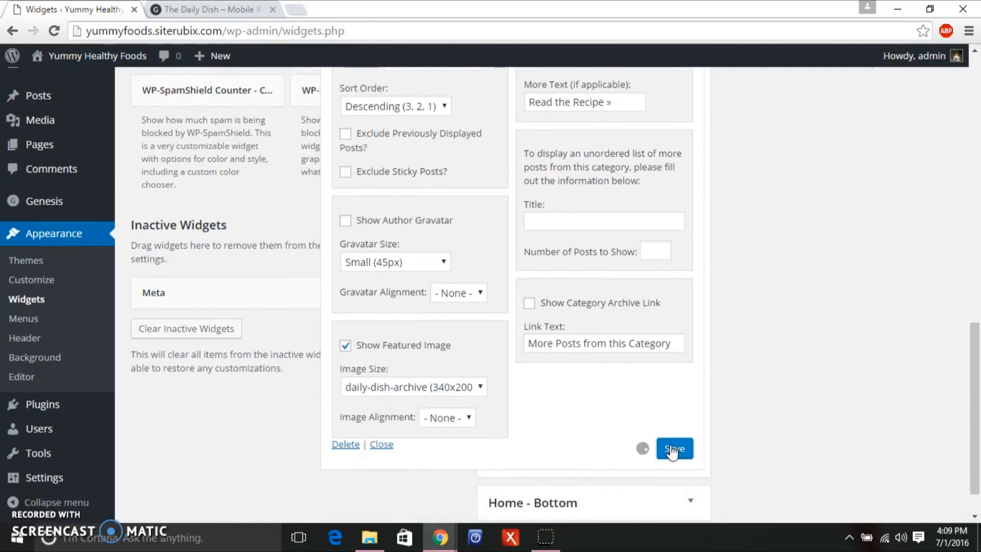
# Compare with the Daily Dish demo, then collapse Featured Dinners and expand Home - Bottom.
pyautogui.click(192, 9)
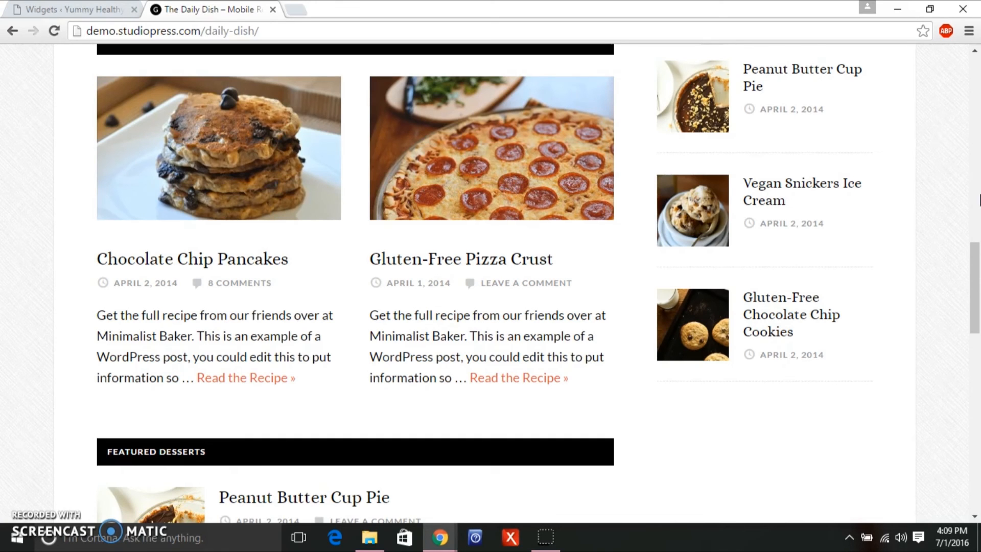
pyautogui.moveTo(974, 265); pyautogui.dragTo(969, 362)
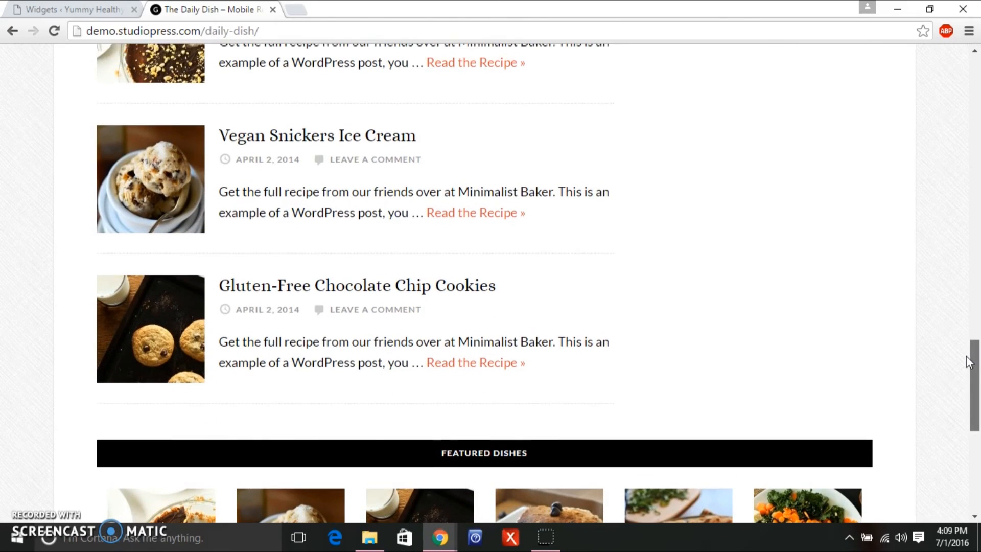
pyautogui.click(45, 9)
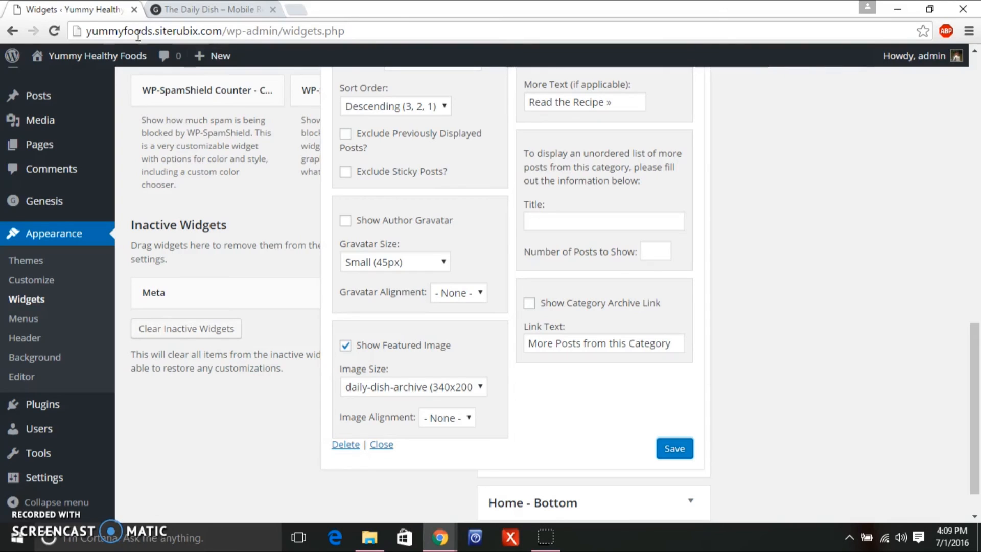
pyautogui.scroll(-1, 974, 440)
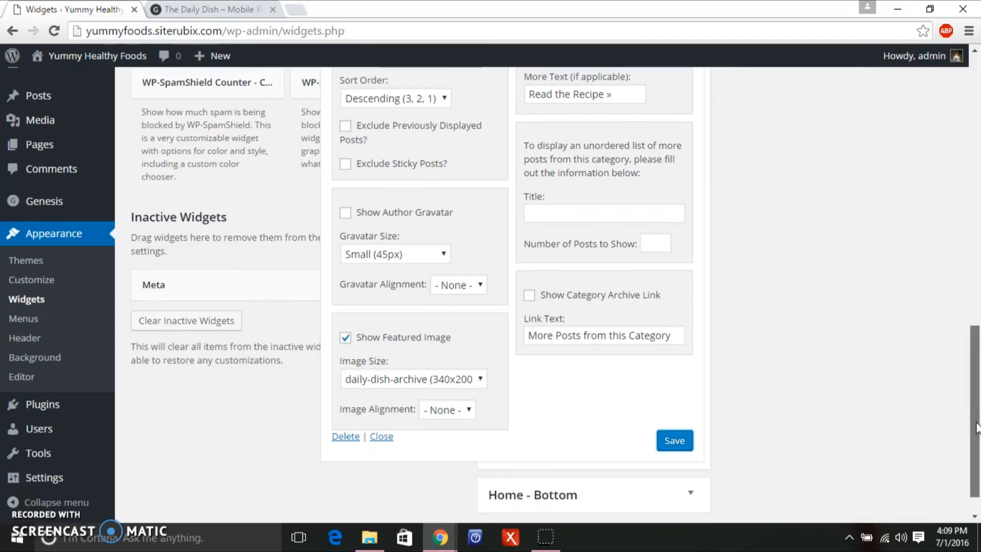
pyautogui.scroll(2, 976, 431)
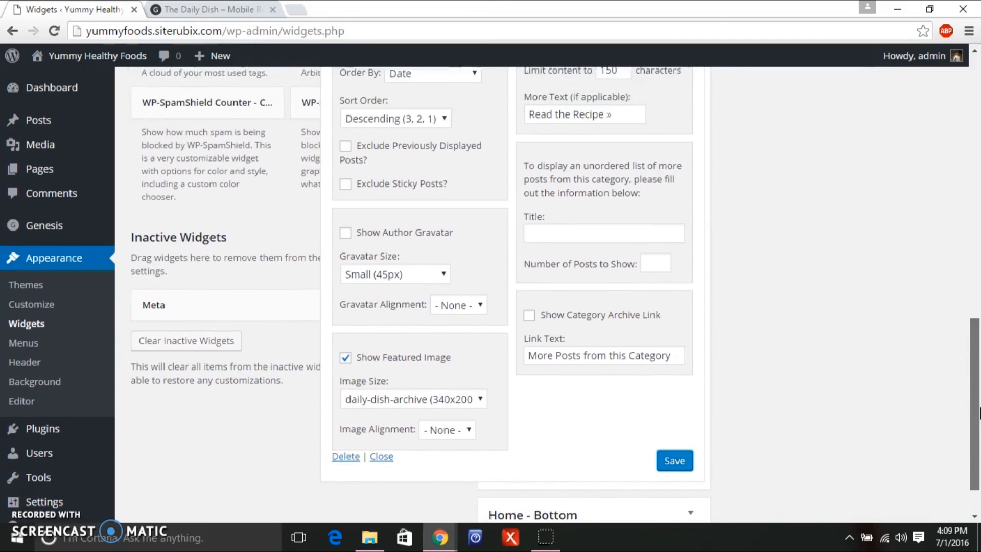
pyautogui.click(233, 9)
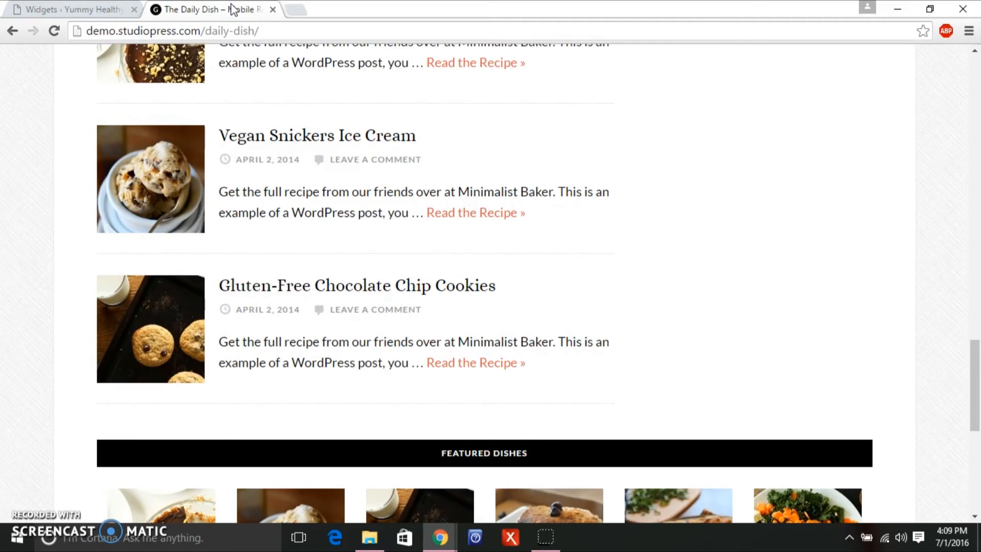
pyautogui.click(66, 5)
pyautogui.moveTo(975, 327); pyautogui.dragTo(967, 207)
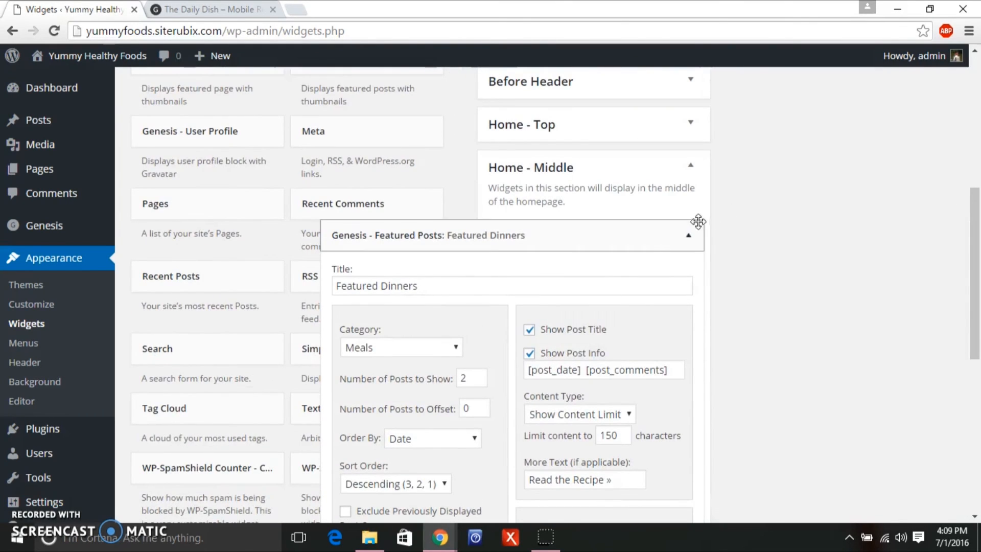
pyautogui.click(690, 238)
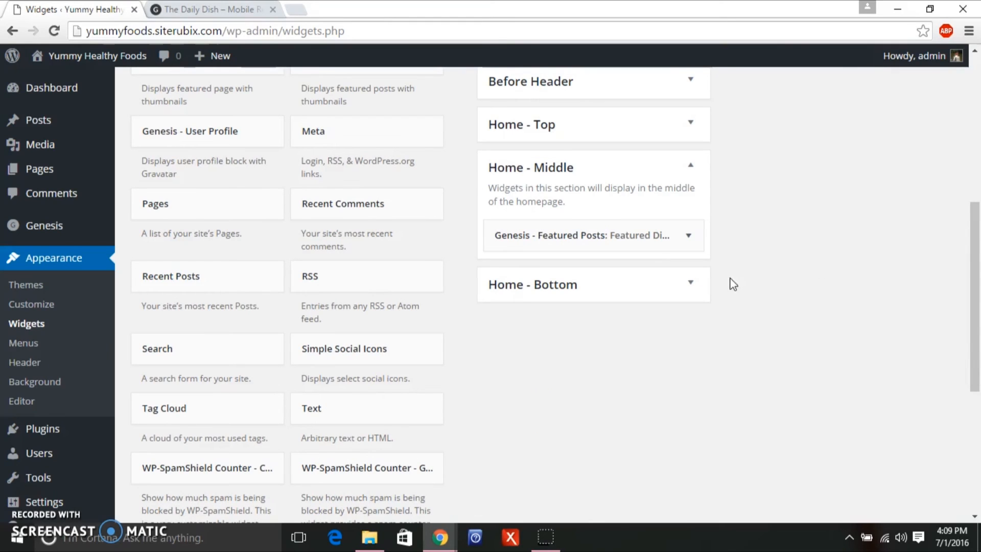
pyautogui.click(692, 284)
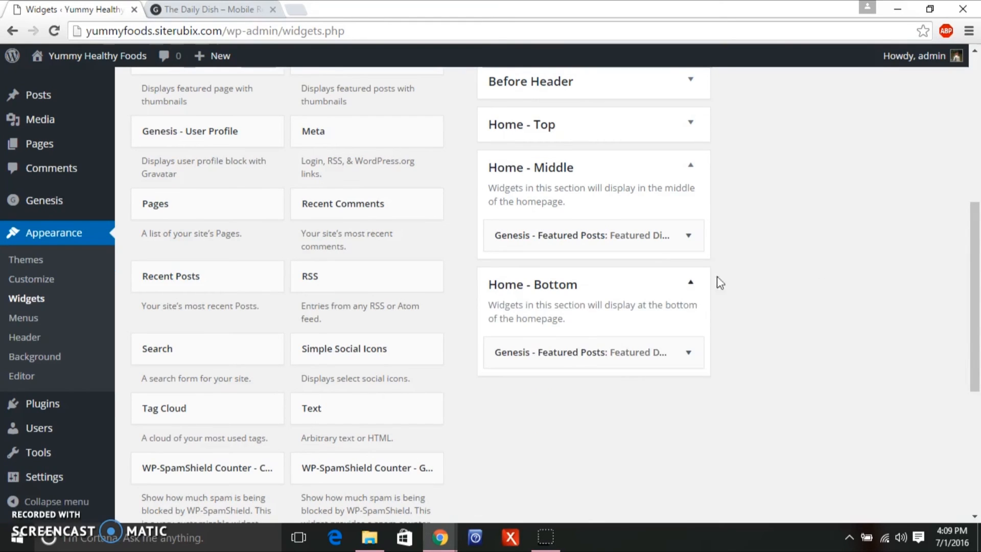
# Cut Featured Desserts' post info down to '[post_date] [post_comments]', save, and go to the live site.
pyautogui.click(690, 353)
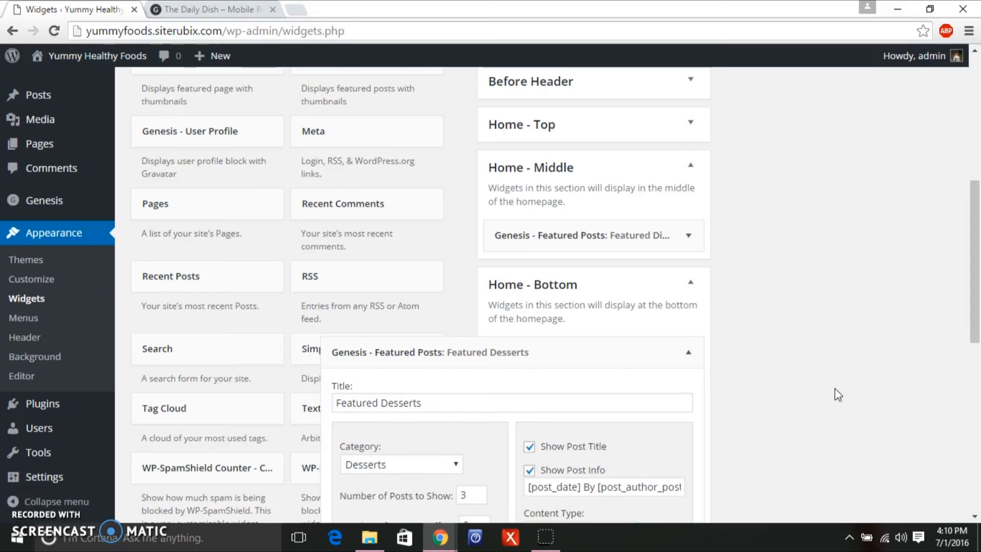
pyautogui.moveTo(582, 487); pyautogui.dragTo(601, 500)
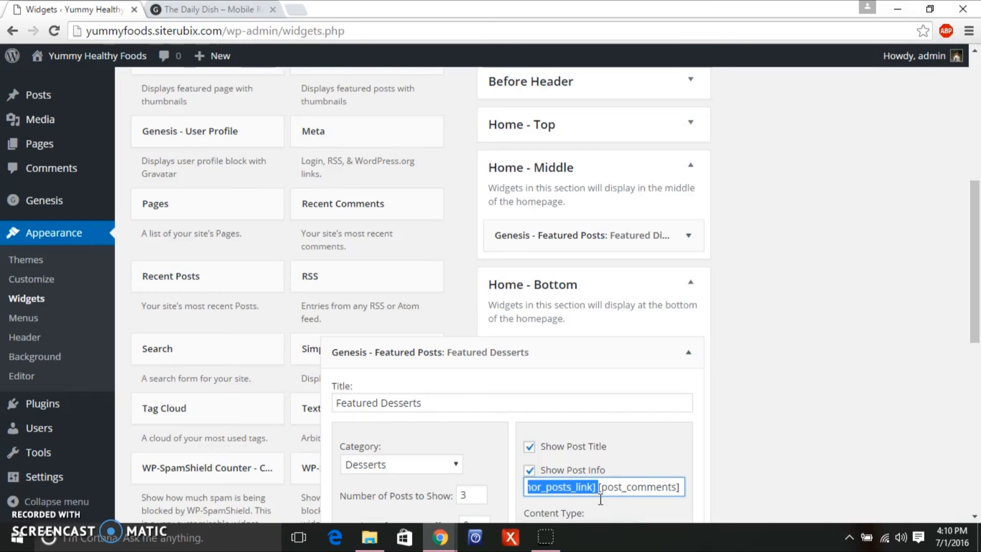
pyautogui.press('BackSpace')
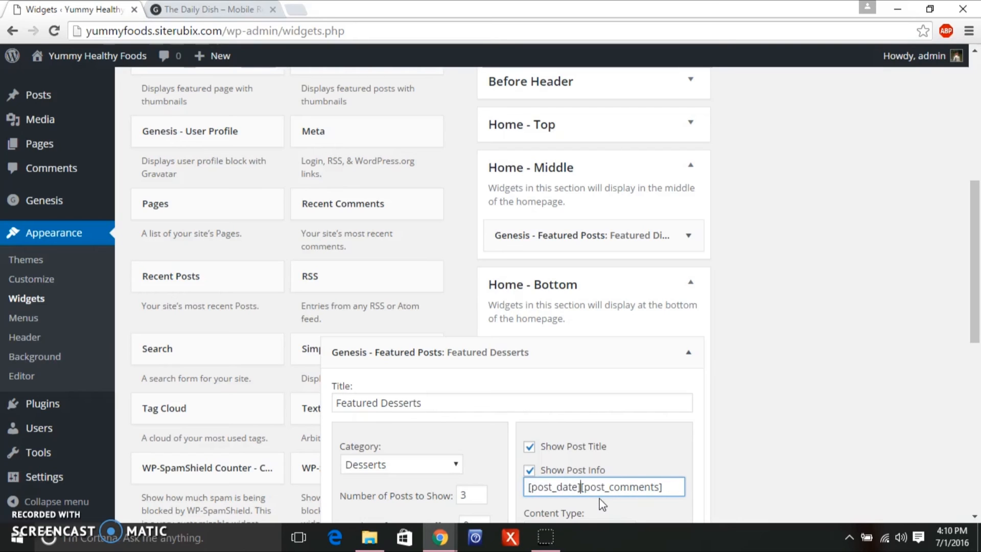
pyautogui.moveTo(976, 245); pyautogui.dragTo(975, 393)
pyautogui.click(673, 507)
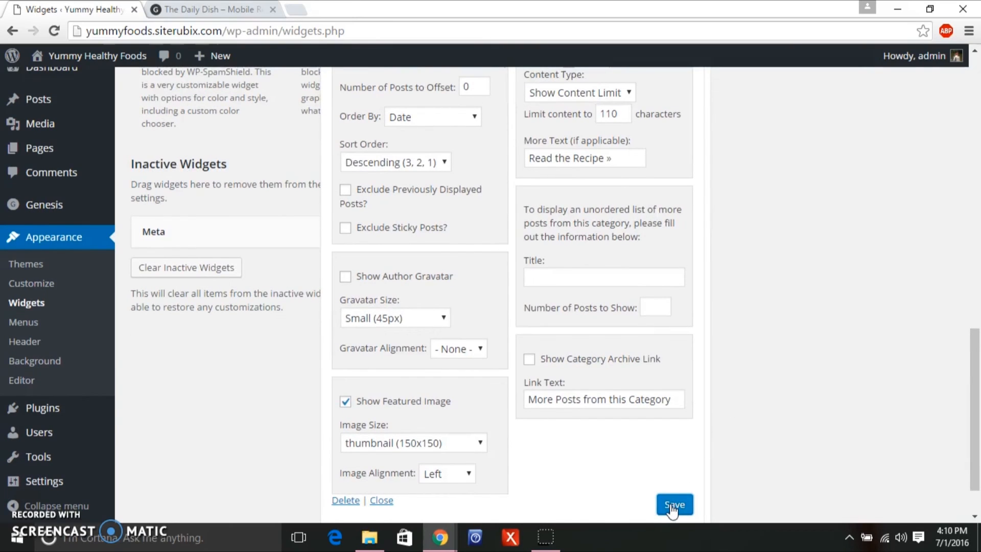
pyautogui.moveTo(57, 68)
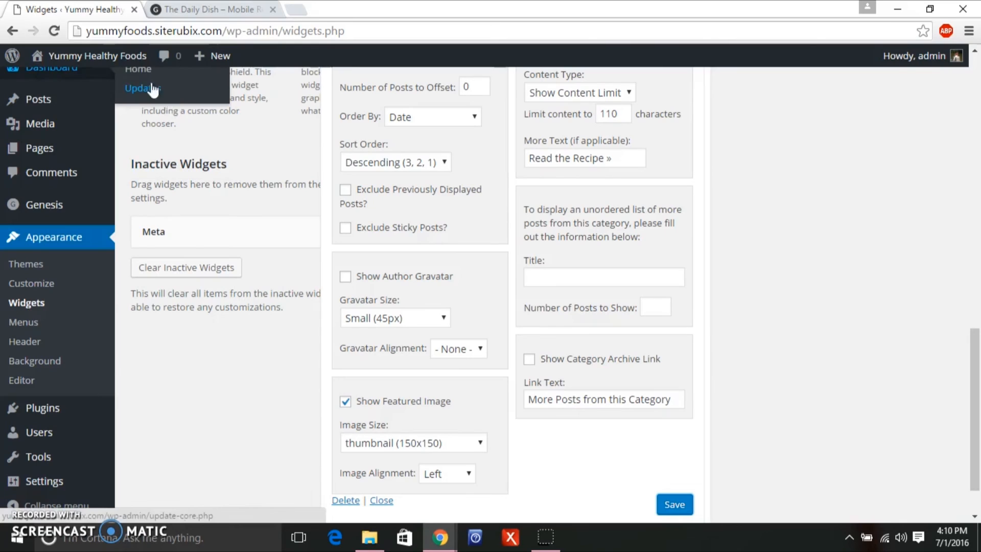
pyautogui.click(127, 55)
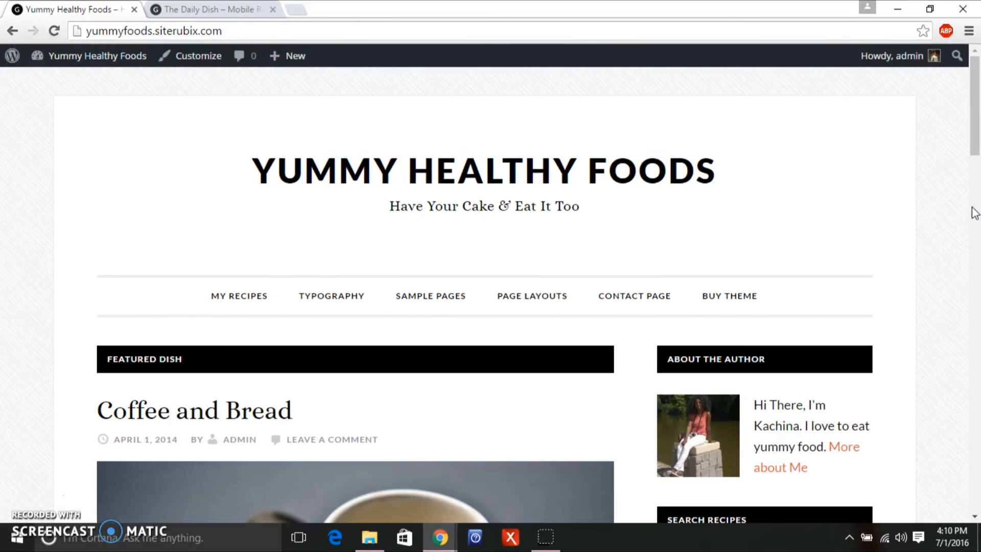
# Scroll the live homepage to confirm Featured Dinners and Desserts show only date and comments.
pyautogui.moveTo(975, 135)
pyautogui.mouseDown()
pyautogui.moveTo(976, 403)
pyautogui.moveTo(951, 508)
pyautogui.moveTo(973, 312)
pyautogui.moveTo(976, 147)
pyautogui.mouseUp()
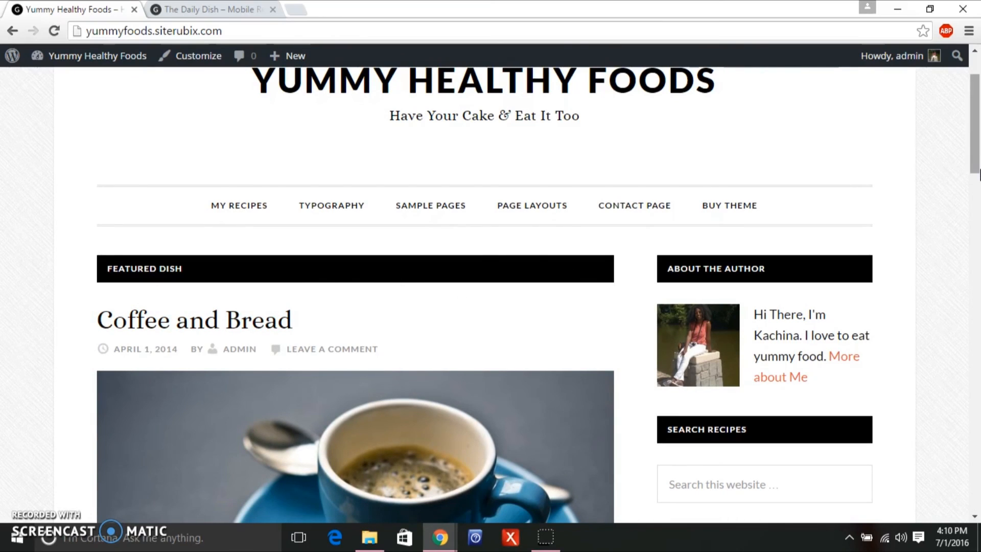
pyautogui.scroll(-8, 978, 160)
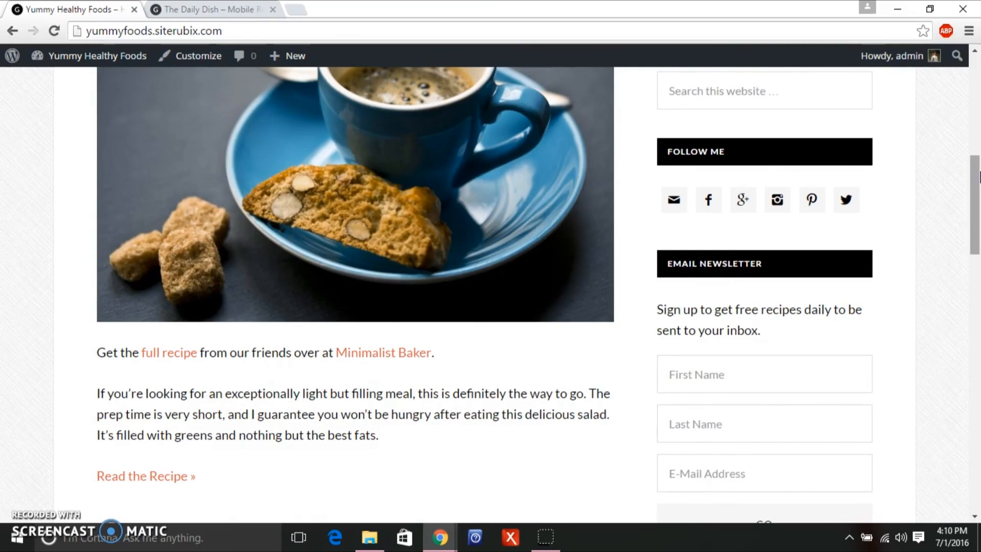
pyautogui.moveTo(978, 188); pyautogui.dragTo(960, 266)
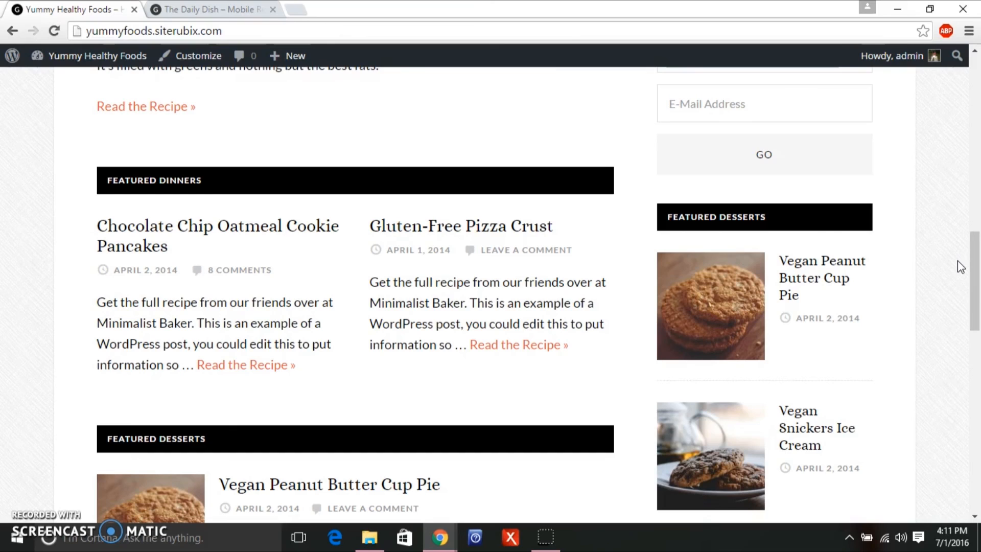
pyautogui.moveTo(976, 295); pyautogui.dragTo(977, 302)
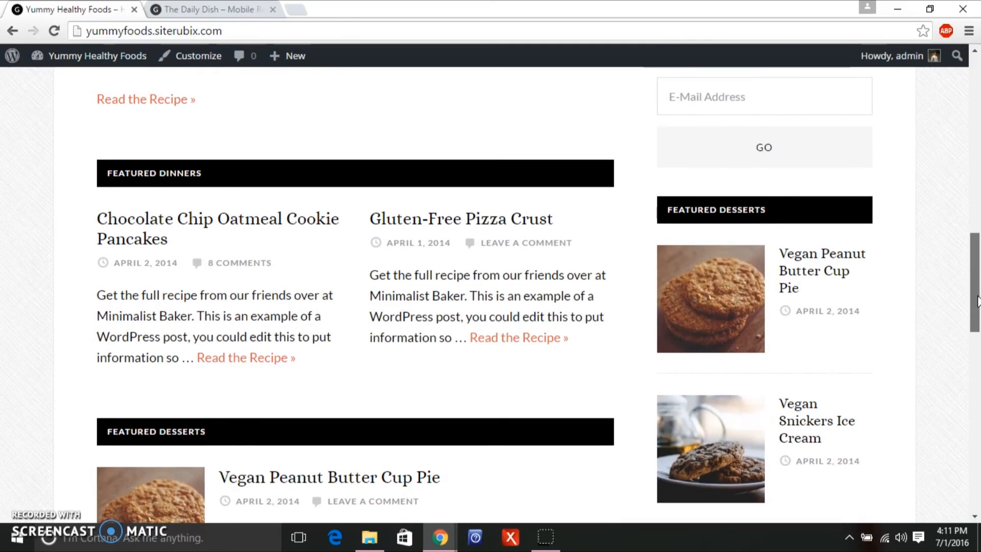
pyautogui.moveTo(979, 300); pyautogui.dragTo(979, 167)
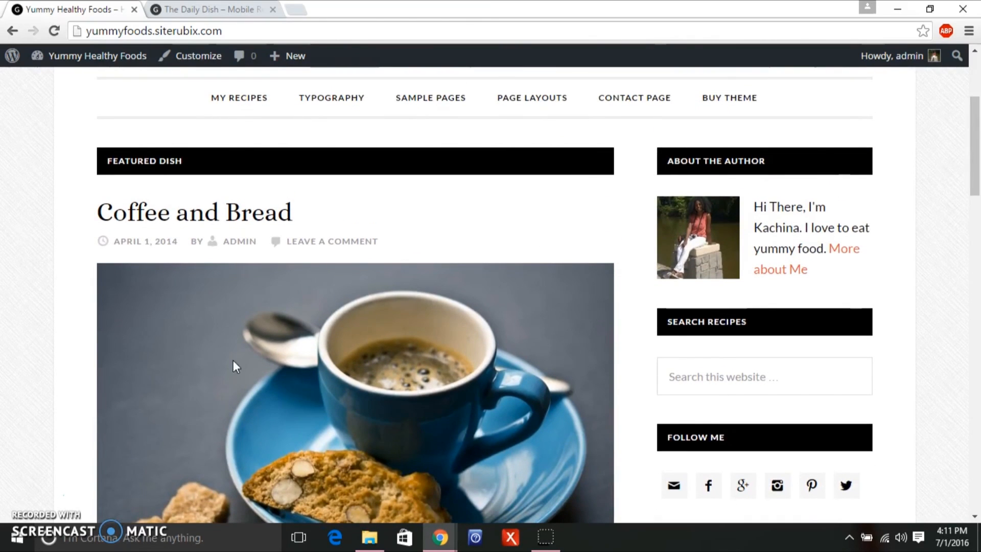